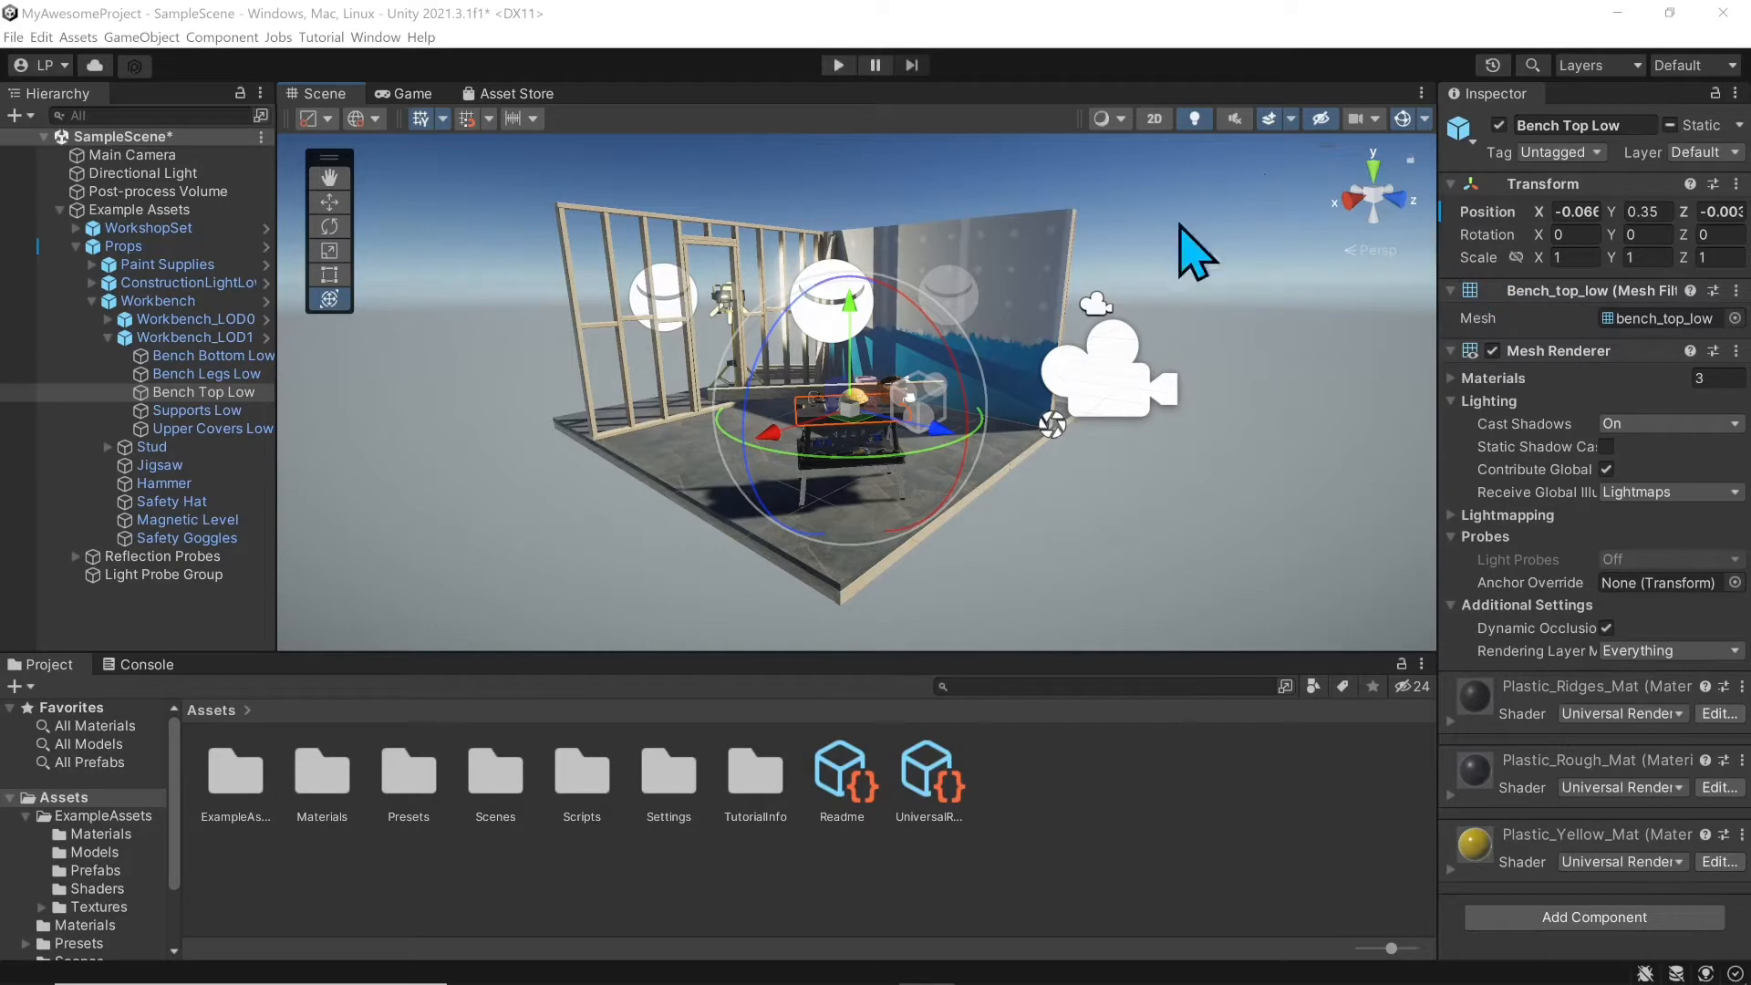
# Step: Look at the Game, Asset Store and Console views, then return to Scene and Project
pyautogui.scroll(-2, 760, 352)
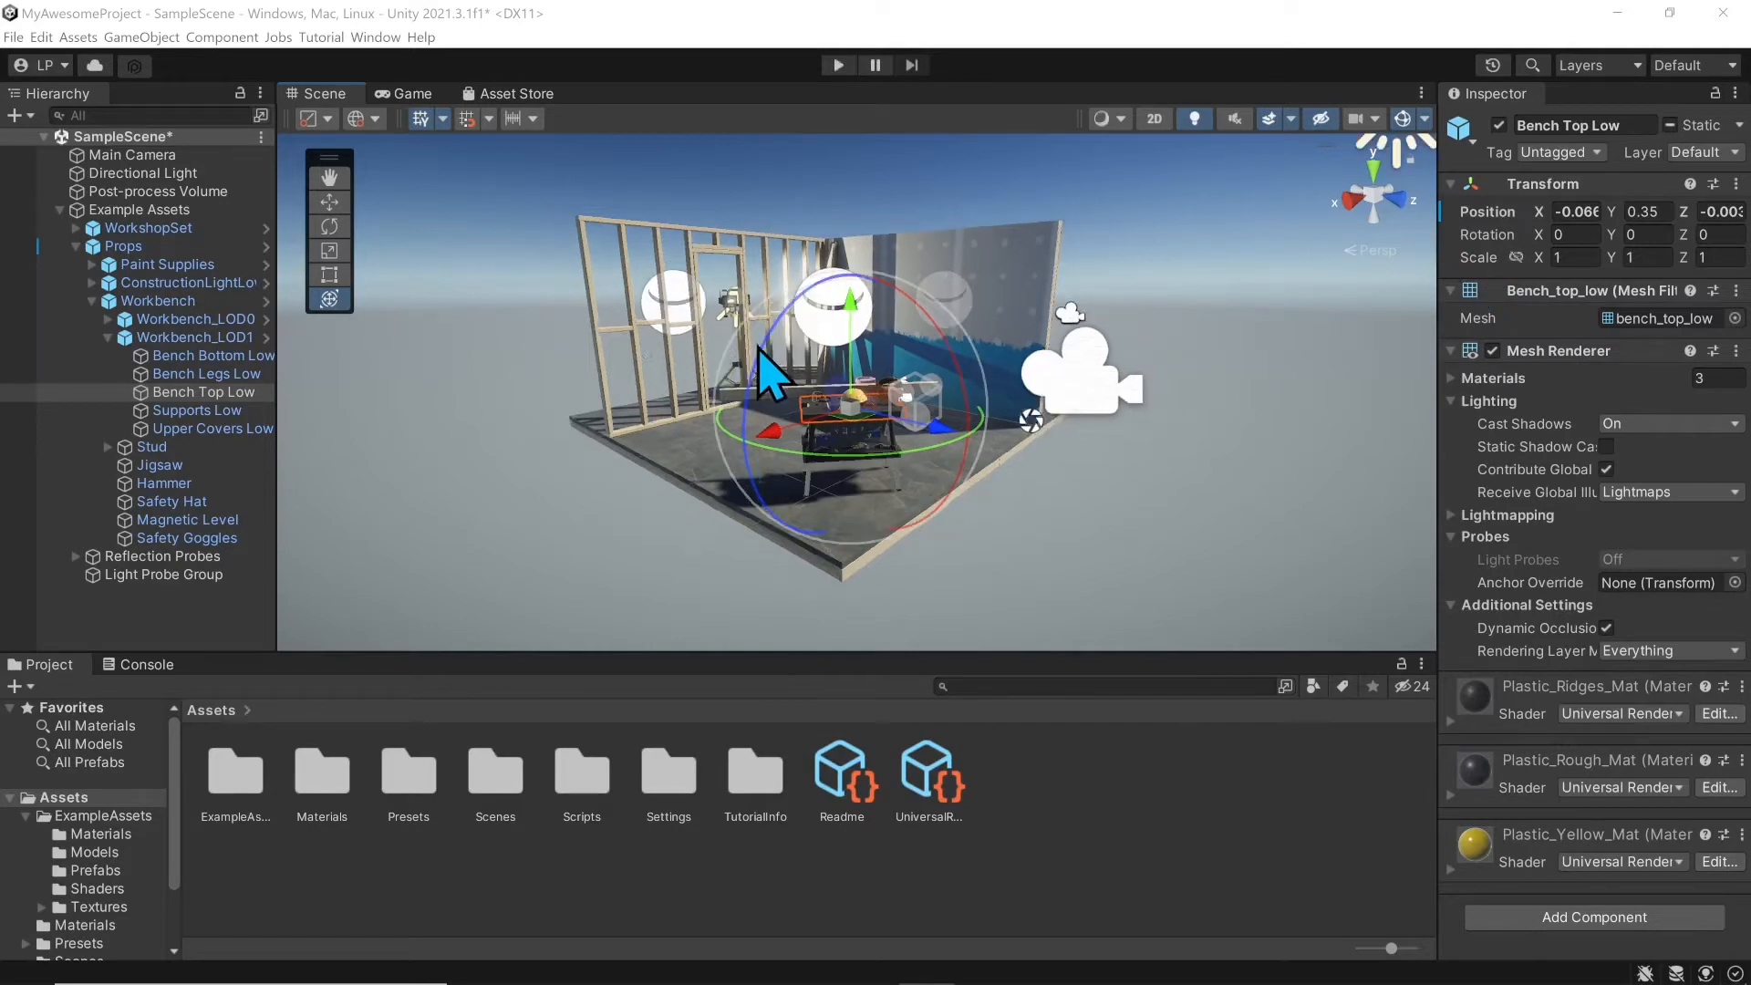
pyautogui.click(407, 95)
pyautogui.click(503, 95)
pyautogui.click(315, 93)
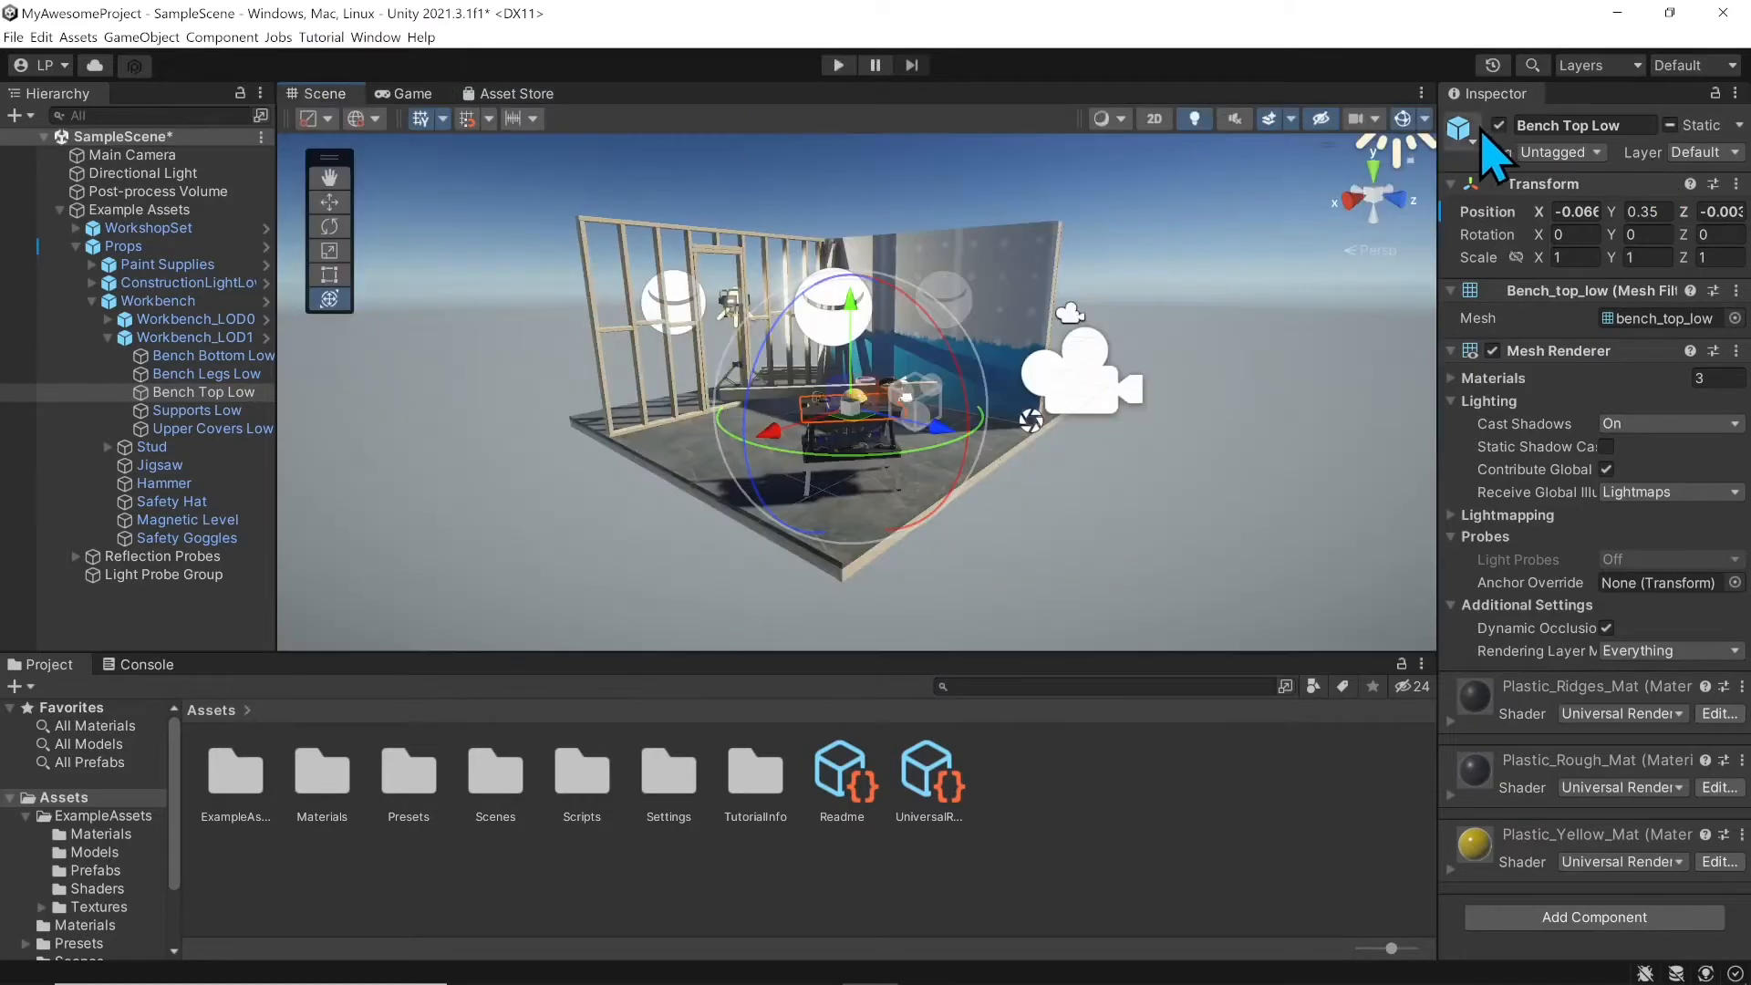
pyautogui.click(123, 664)
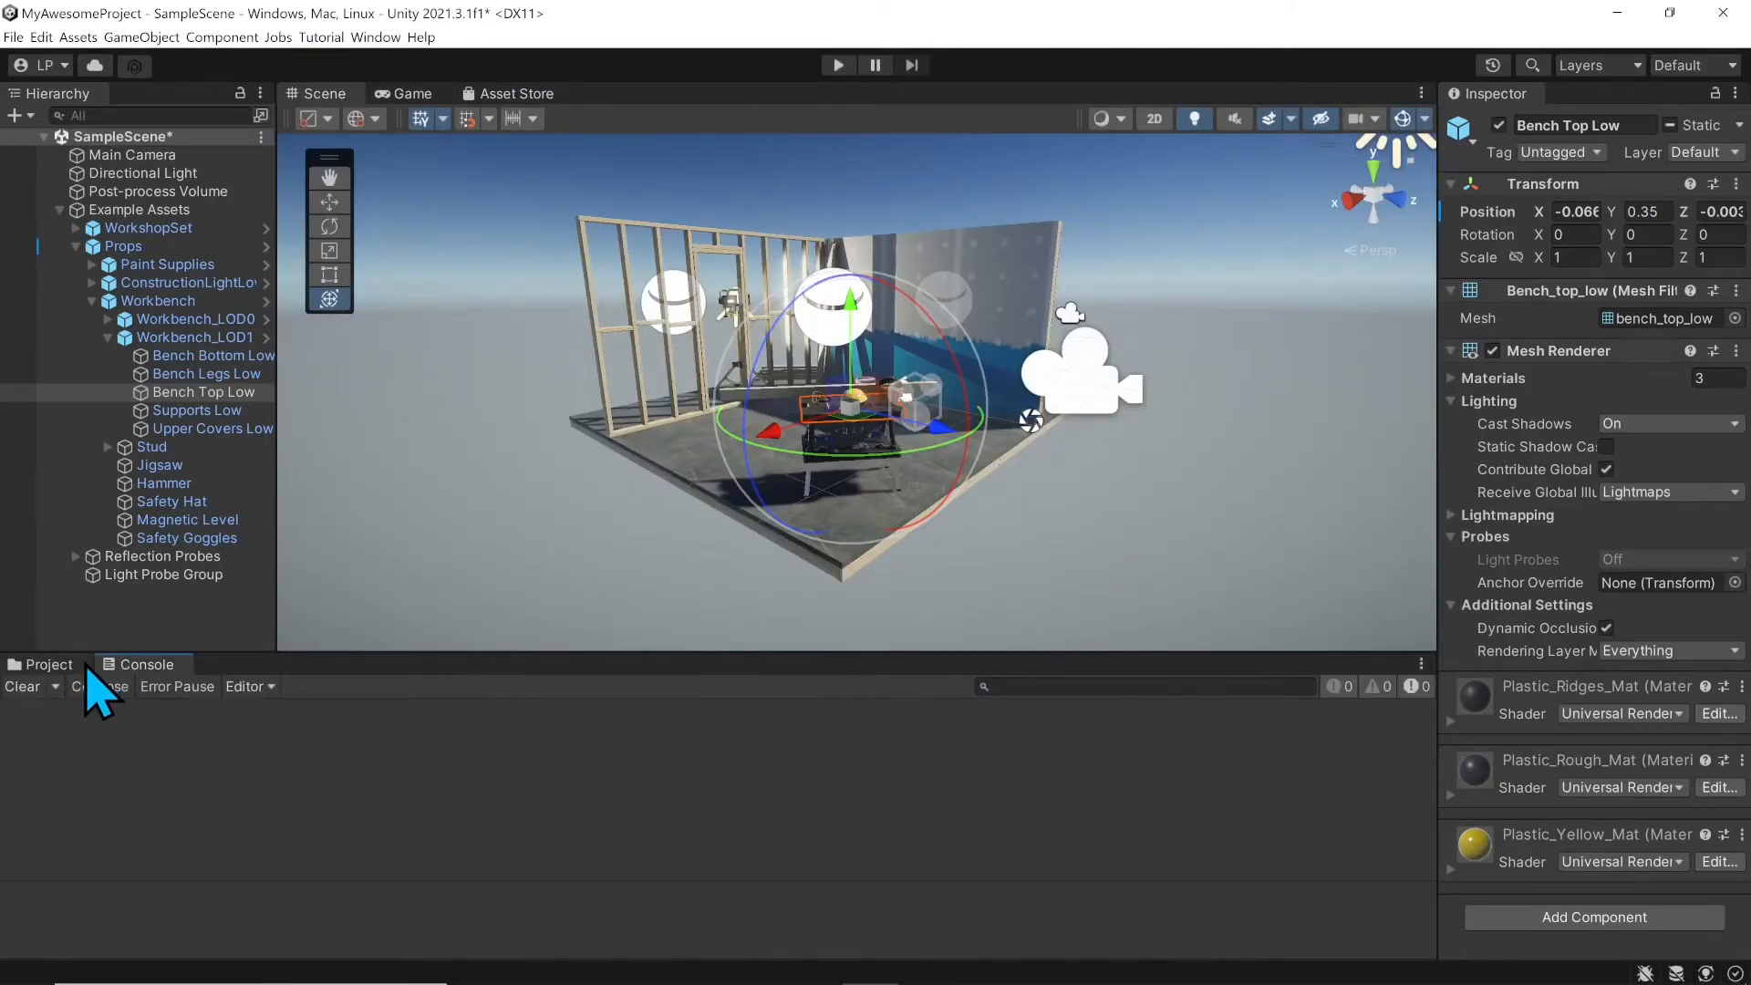
pyautogui.click(86, 665)
# Step: Look around the workshop and clear the selection by clicking empty sky
pyautogui.moveTo(595, 334); pyautogui.dragTo(606, 379, button='right')
pyautogui.moveTo(606, 374); pyautogui.dragTo(677, 397, button='middle')
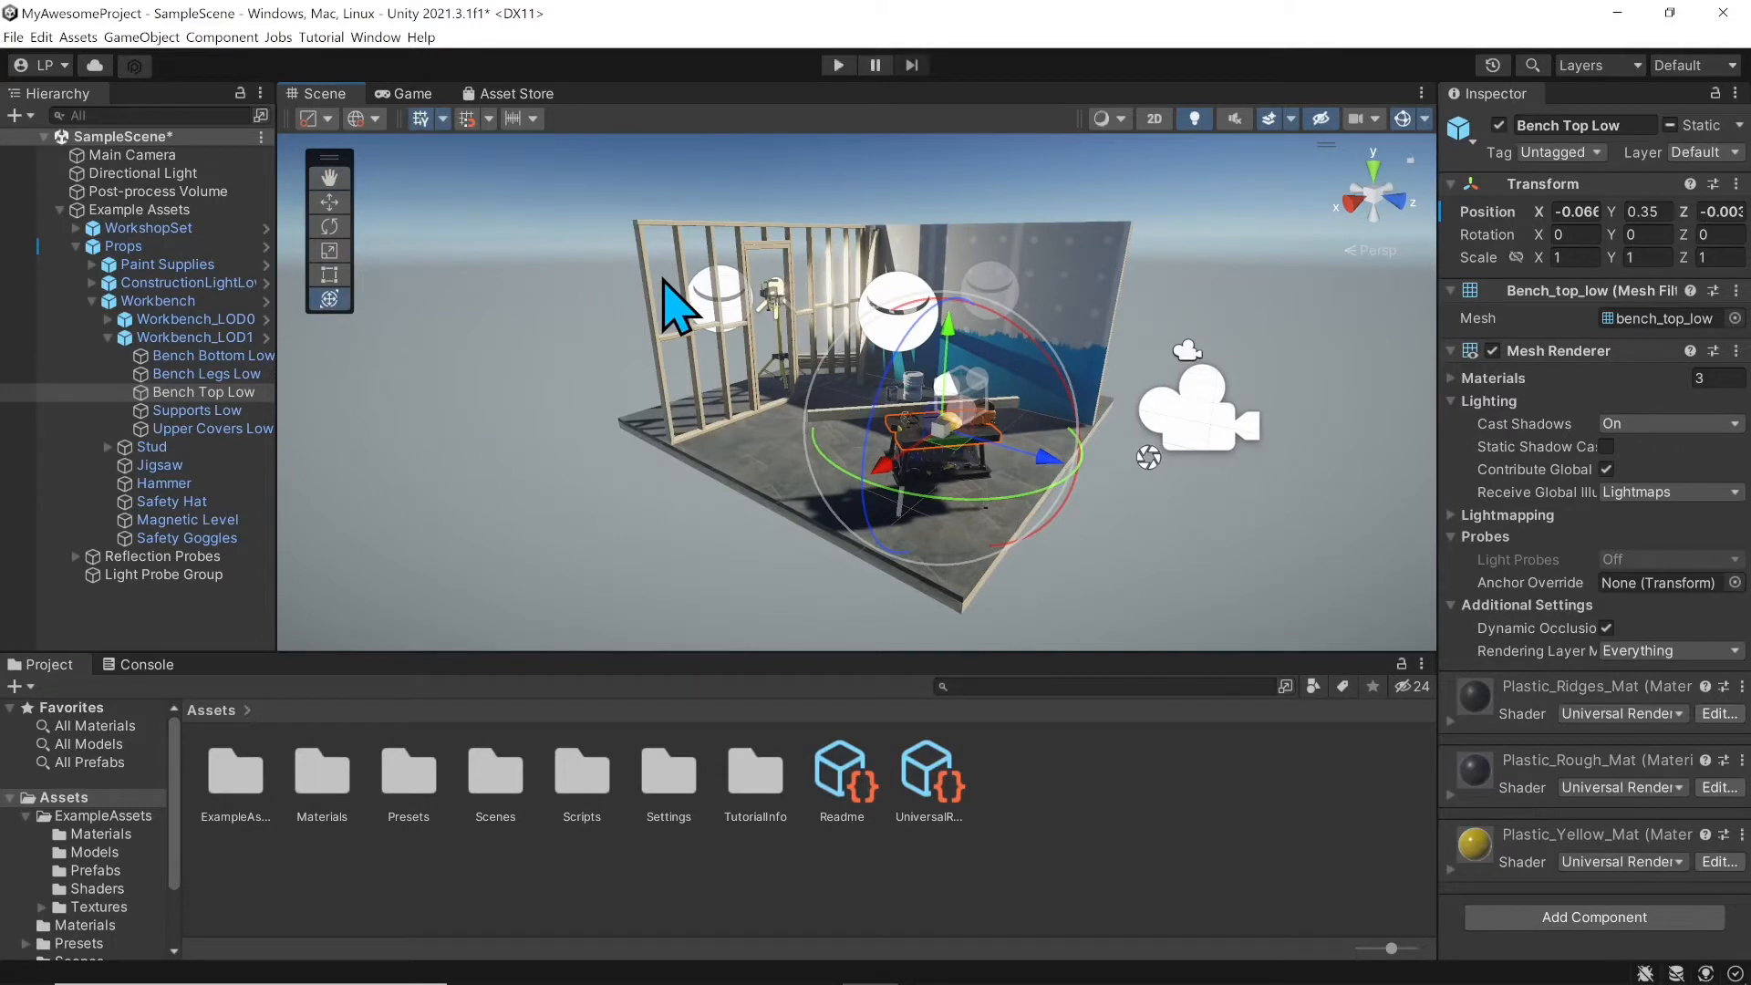
pyautogui.click(536, 284)
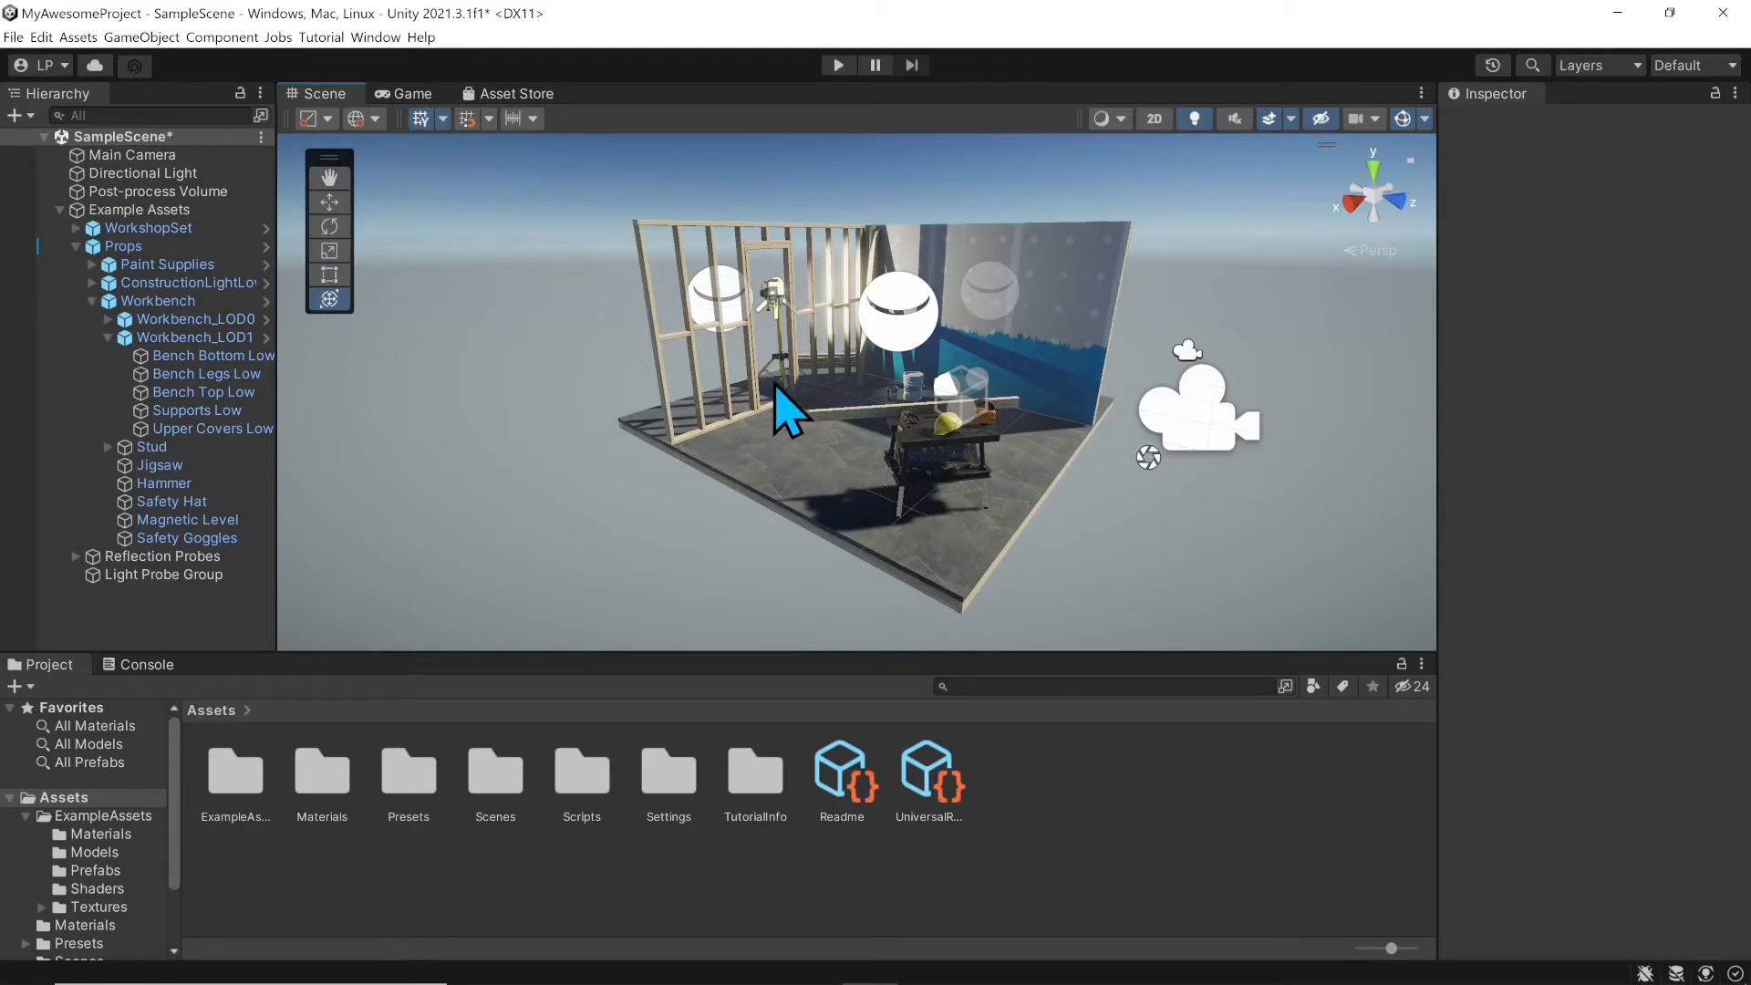
# Step: Zoom and right-drag to look around the workshop room from different angles
pyautogui.scroll(-3, 637, 402)
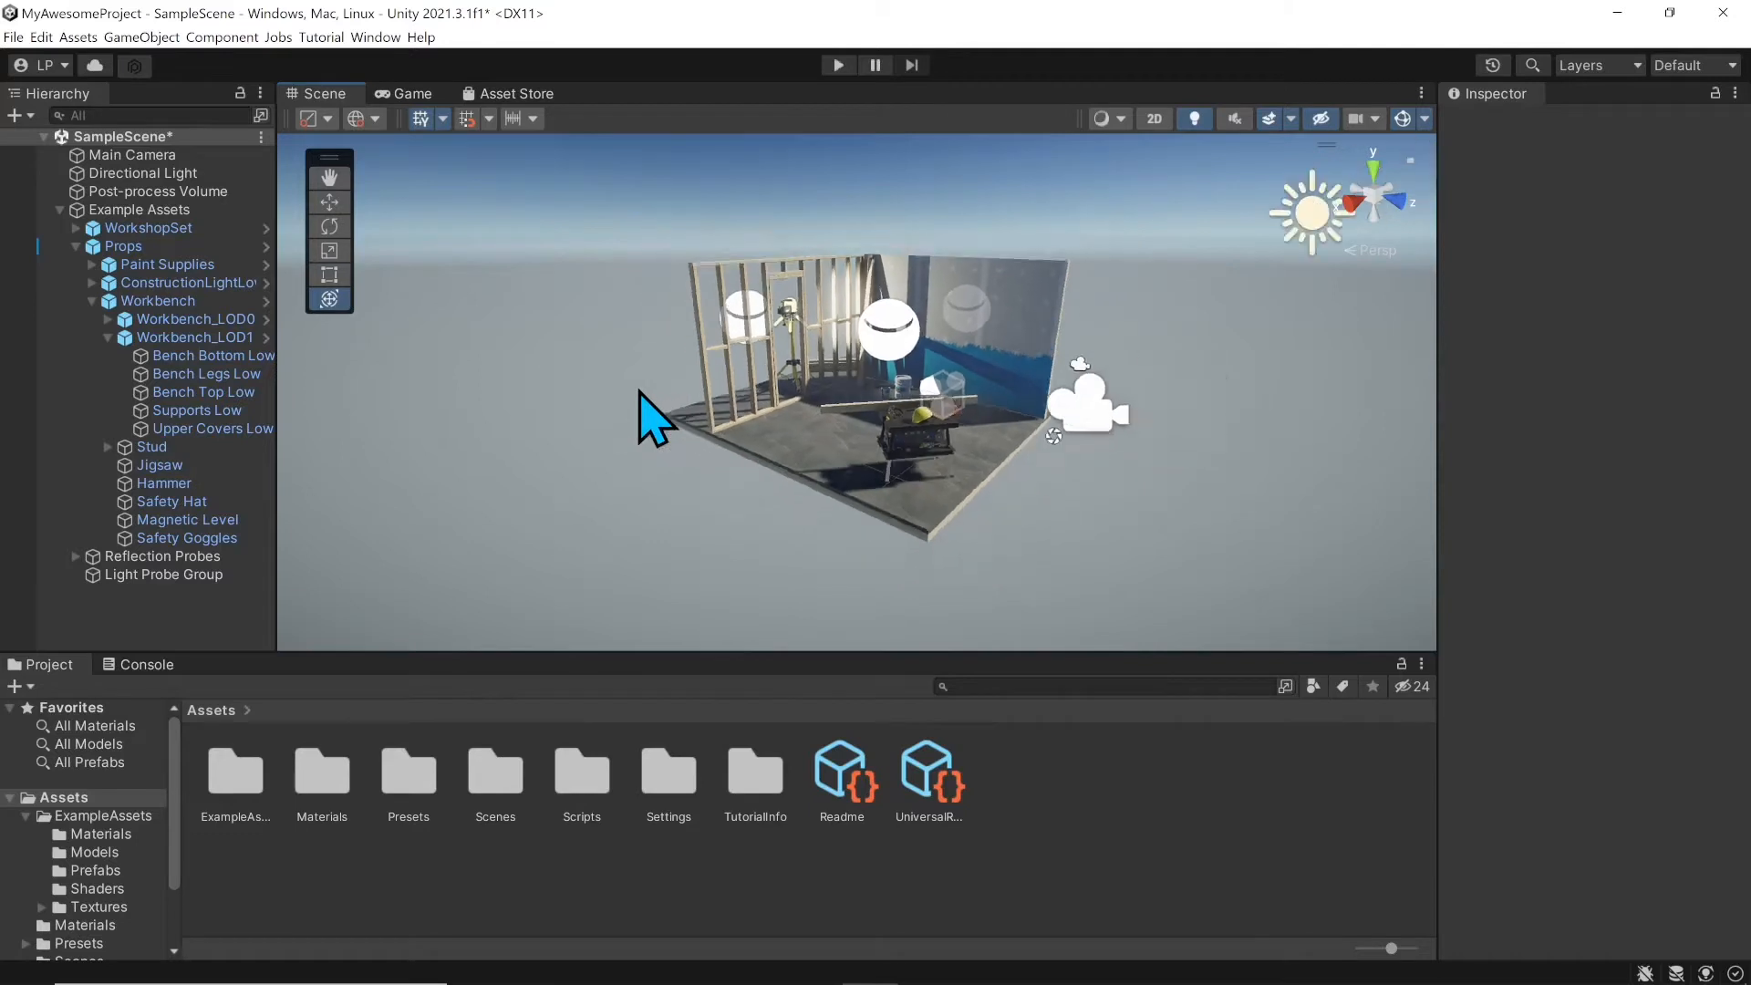
pyautogui.scroll(3, 641, 409)
pyautogui.scroll(-3, 825, 393)
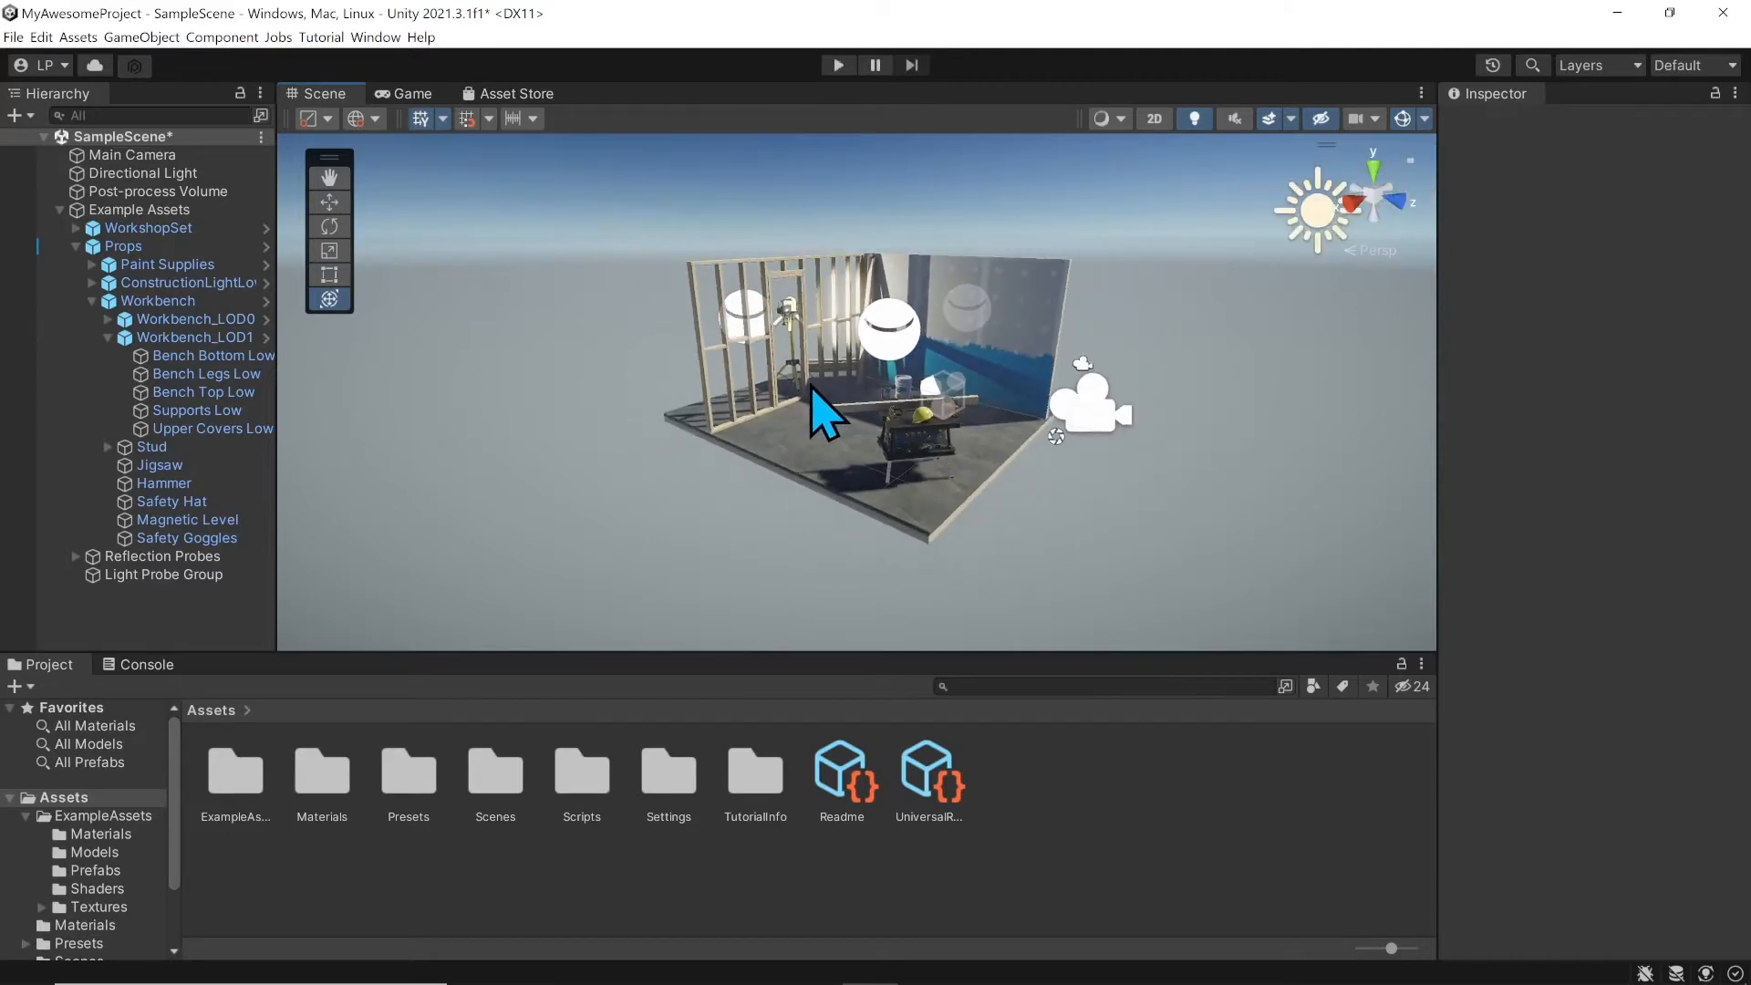
pyautogui.scroll(3, 817, 391)
pyautogui.scroll(-3, 833, 375)
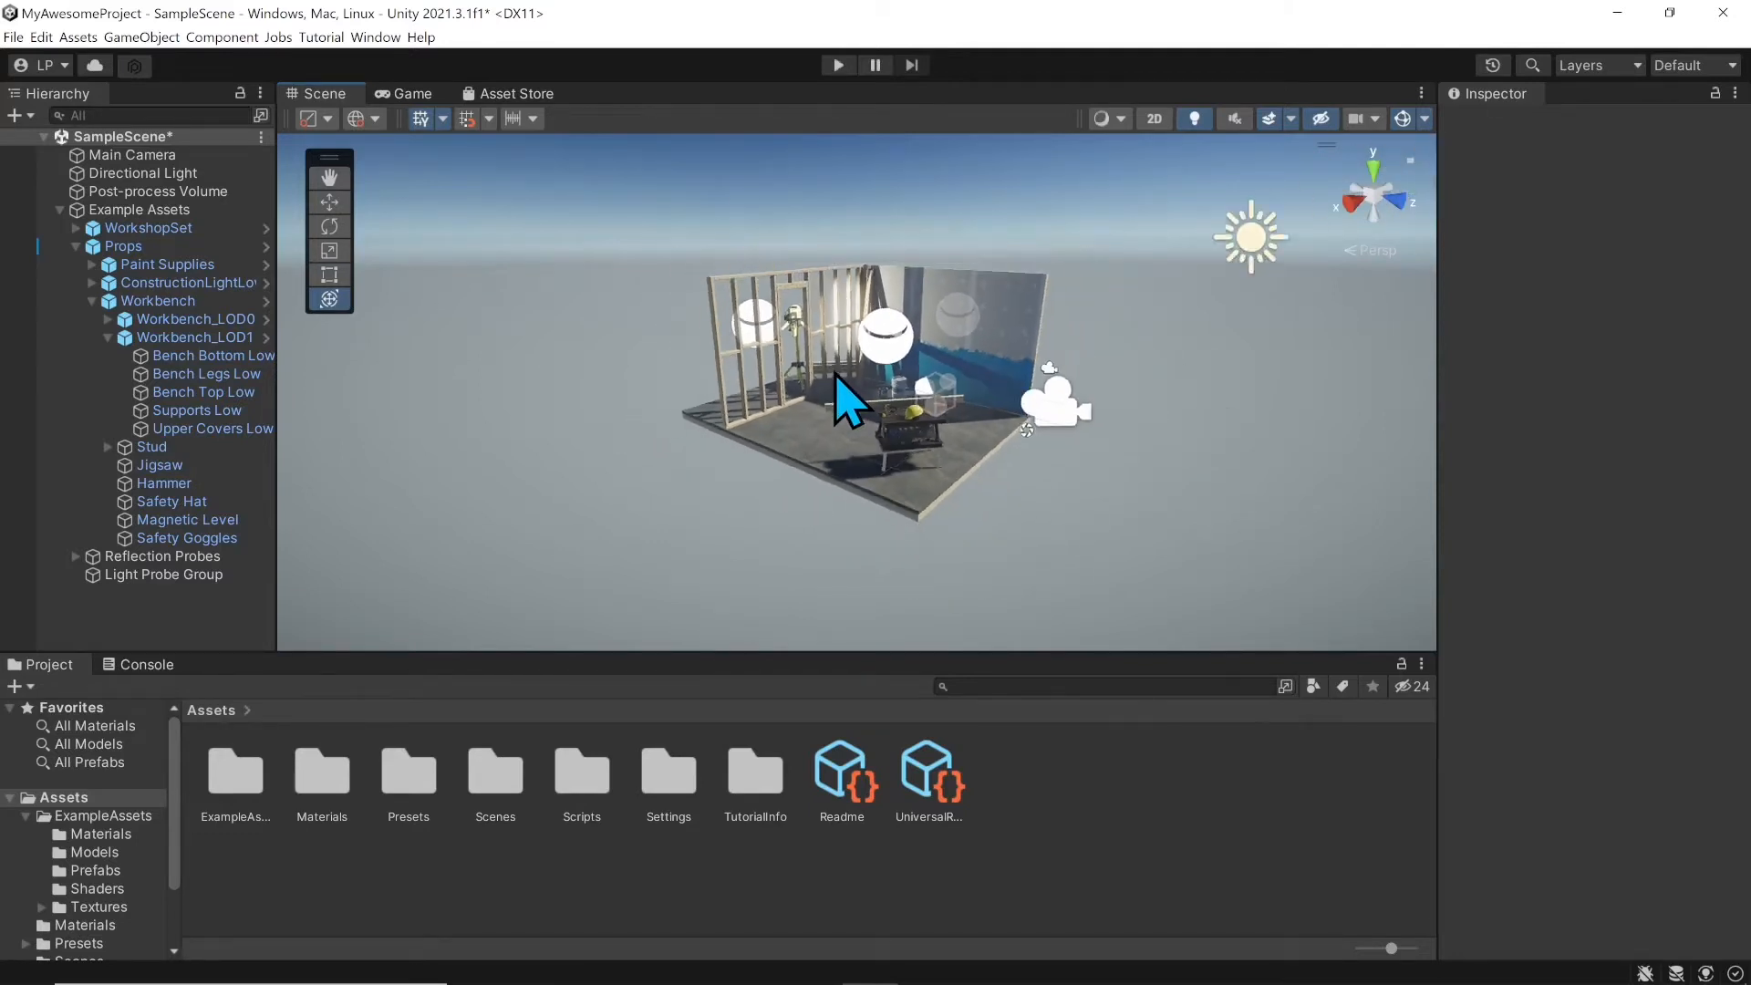
pyautogui.scroll(3, 834, 376)
pyautogui.scroll(-2, 835, 374)
pyautogui.moveTo(838, 373); pyautogui.dragTo(763, 324, button='middle')
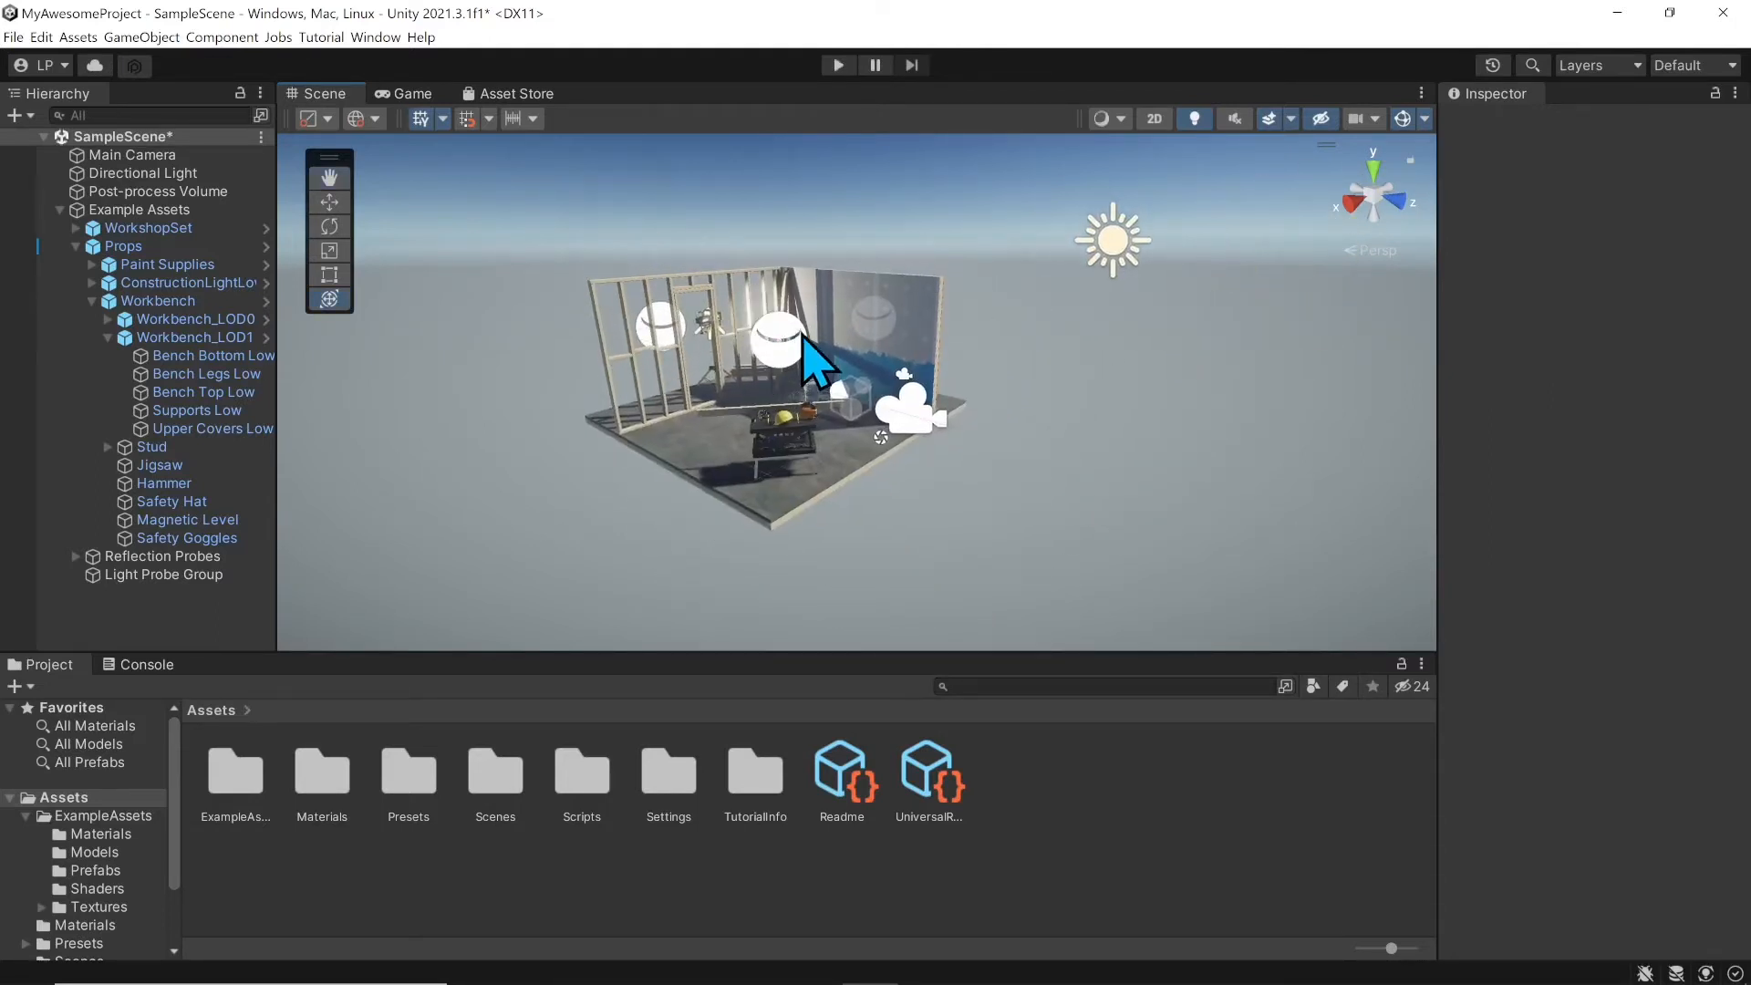
pyautogui.moveTo(858, 369); pyautogui.dragTo(890, 352, button='right')
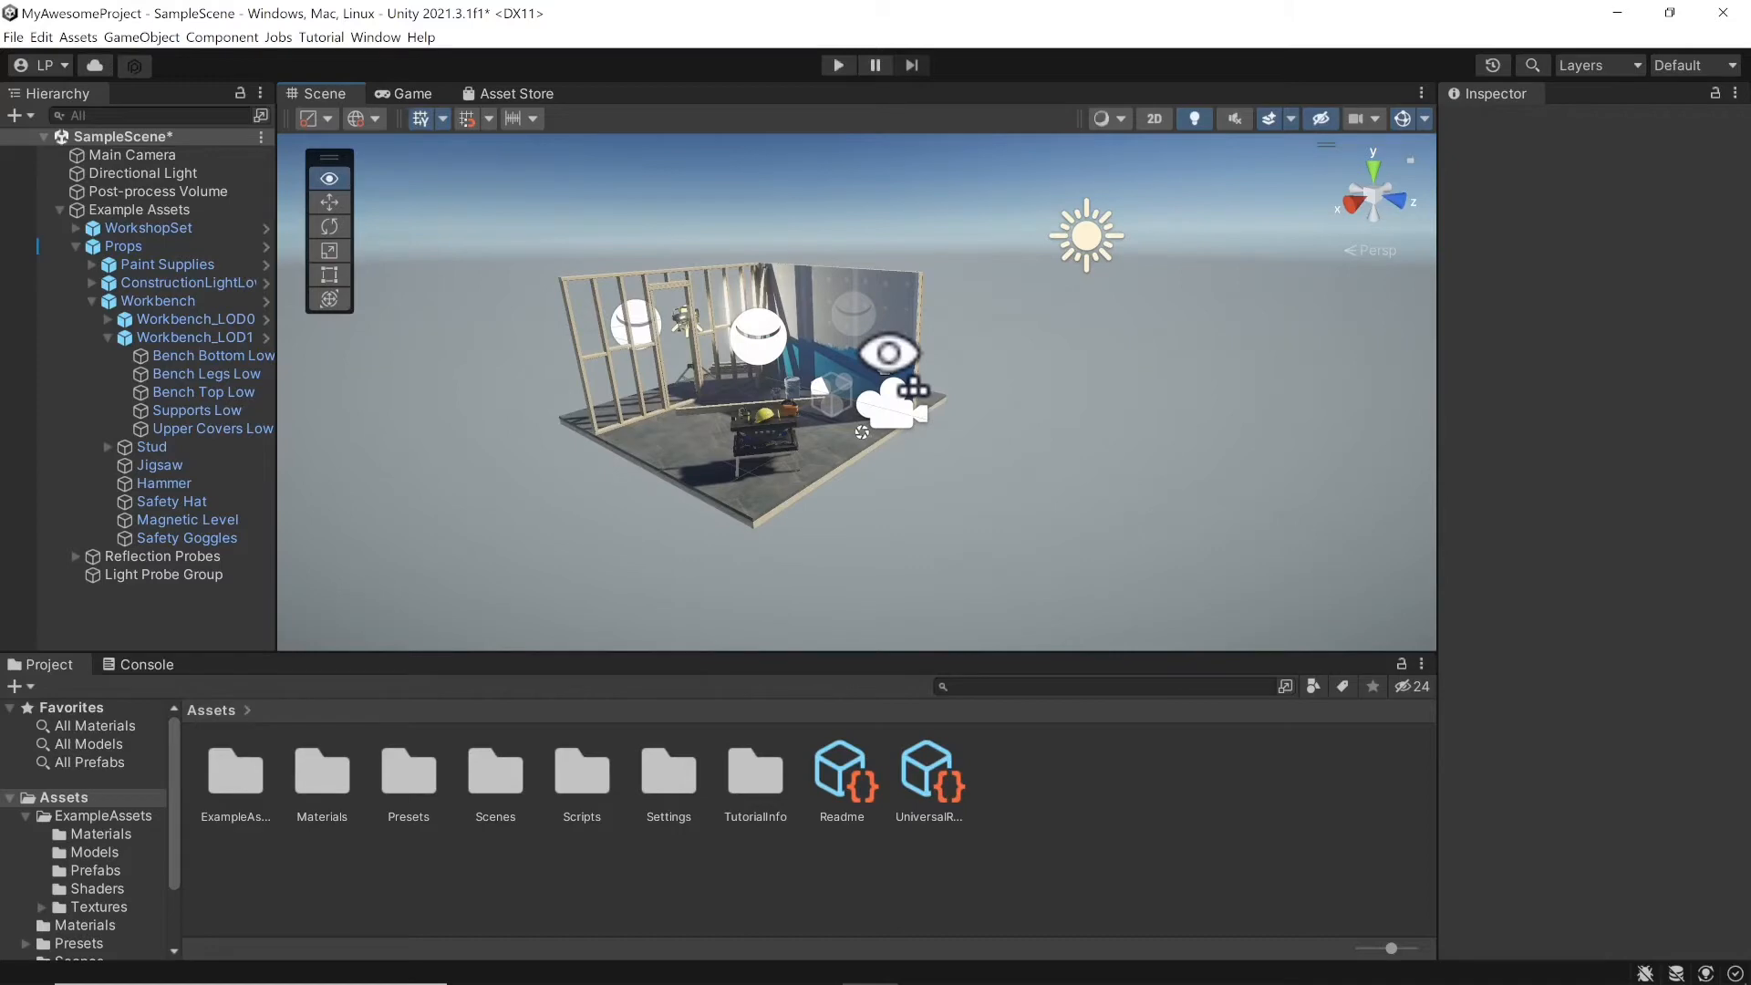
pyautogui.moveTo(889, 352); pyautogui.dragTo(812, 385, button='right')
# Step: Fly through the workshop using W, A, S and D while holding the right mouse button
pyautogui.press('w')
pyautogui.press('s')
pyautogui.press('d')
pyautogui.press('a')
pyautogui.press('w')
pyautogui.press('s')
pyautogui.press('w')
pyautogui.press('a')
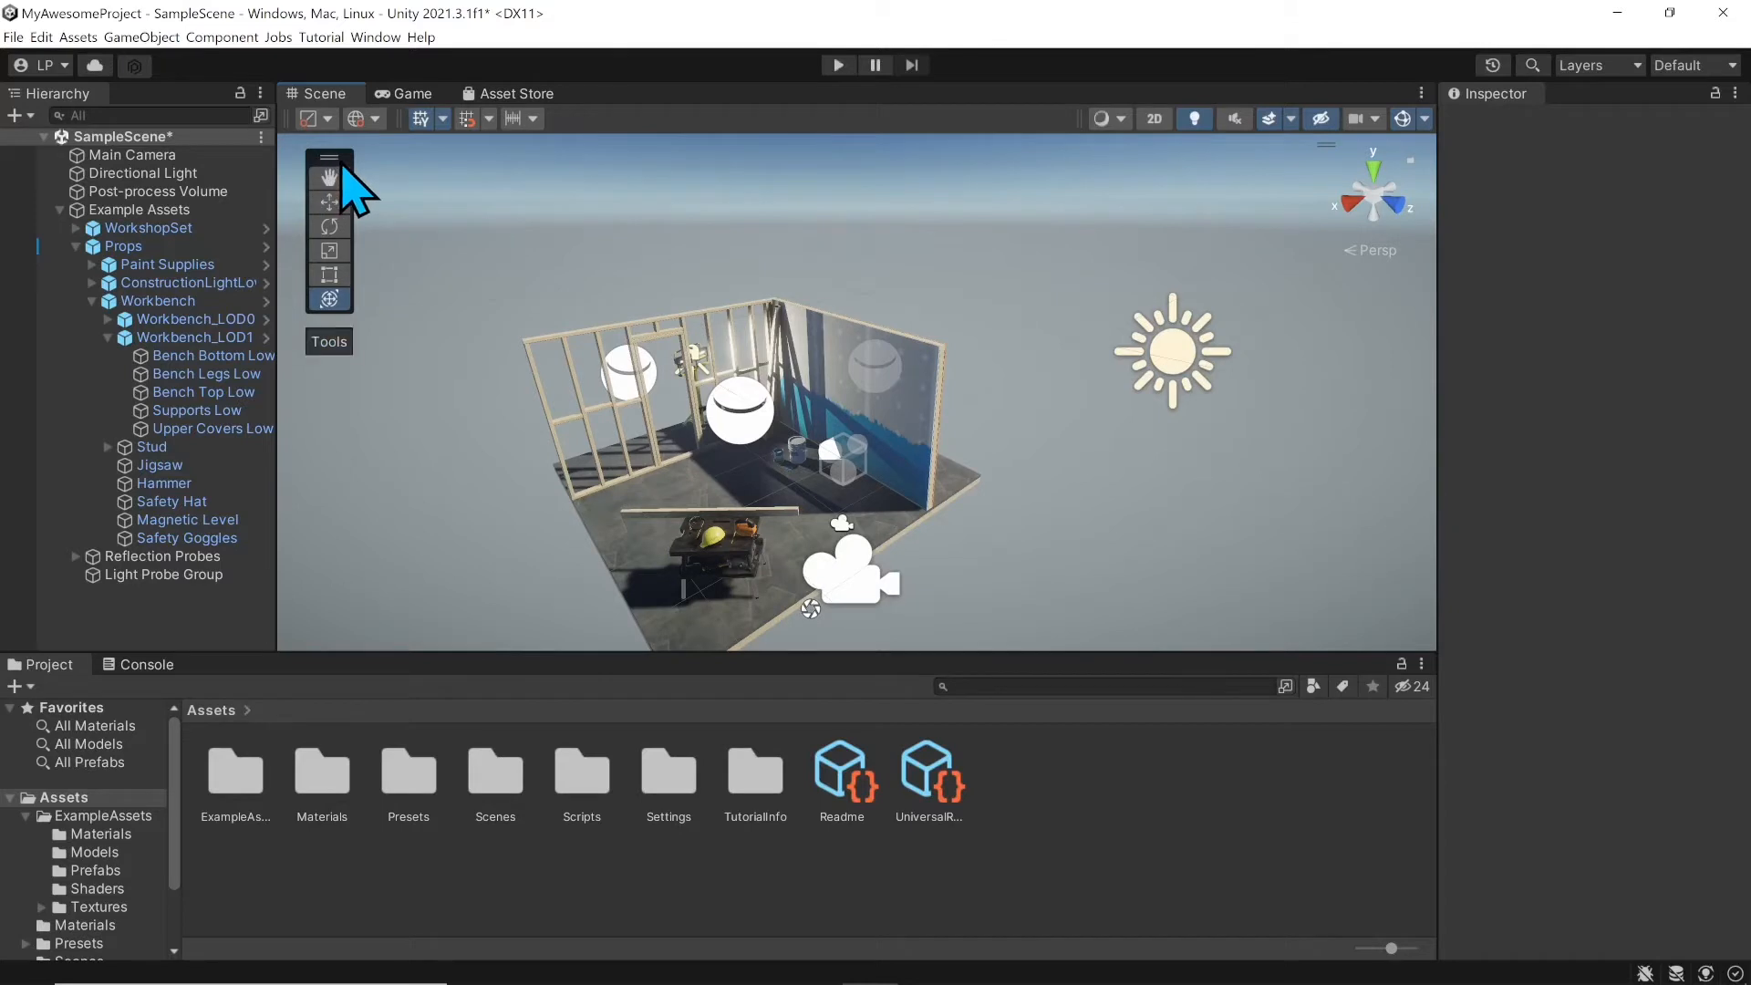
# Step: Try selecting the Props group and the WorkshopSet from the workbench, then pick Safety Hat in the Hierarchy
pyautogui.scroll(3, 742, 420)
pyautogui.moveTo(742, 419); pyautogui.dragTo(785, 368, button='middle')
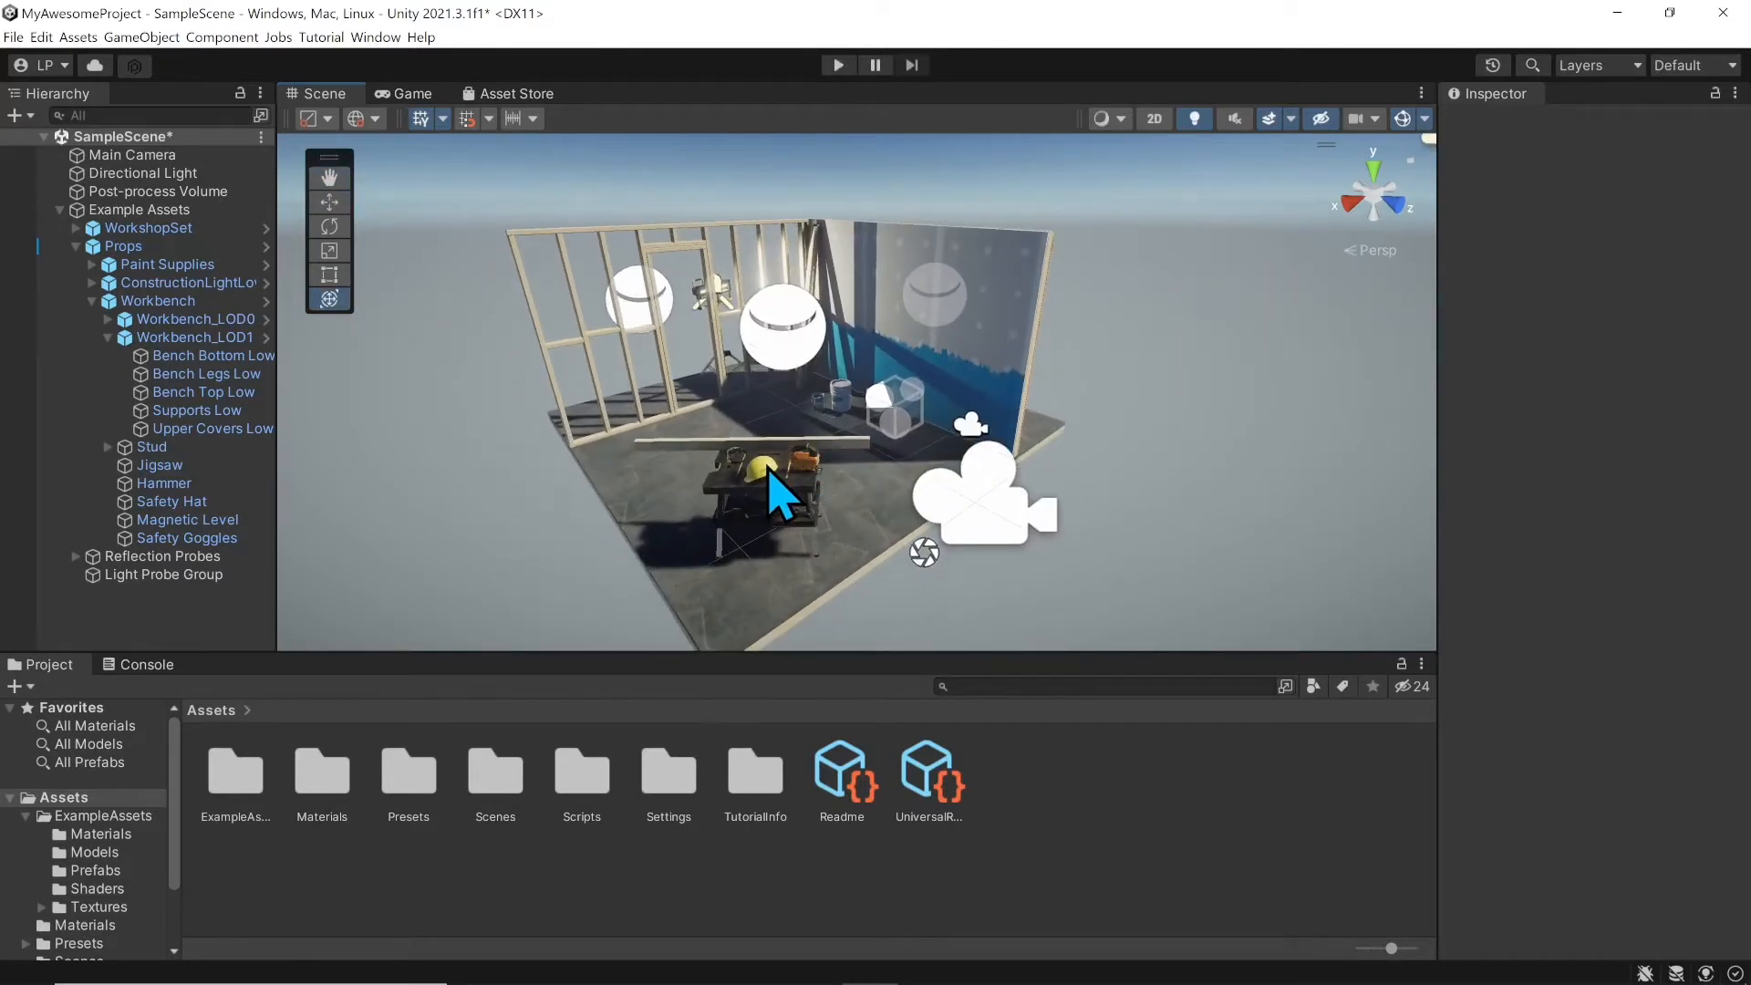
pyautogui.click(771, 472)
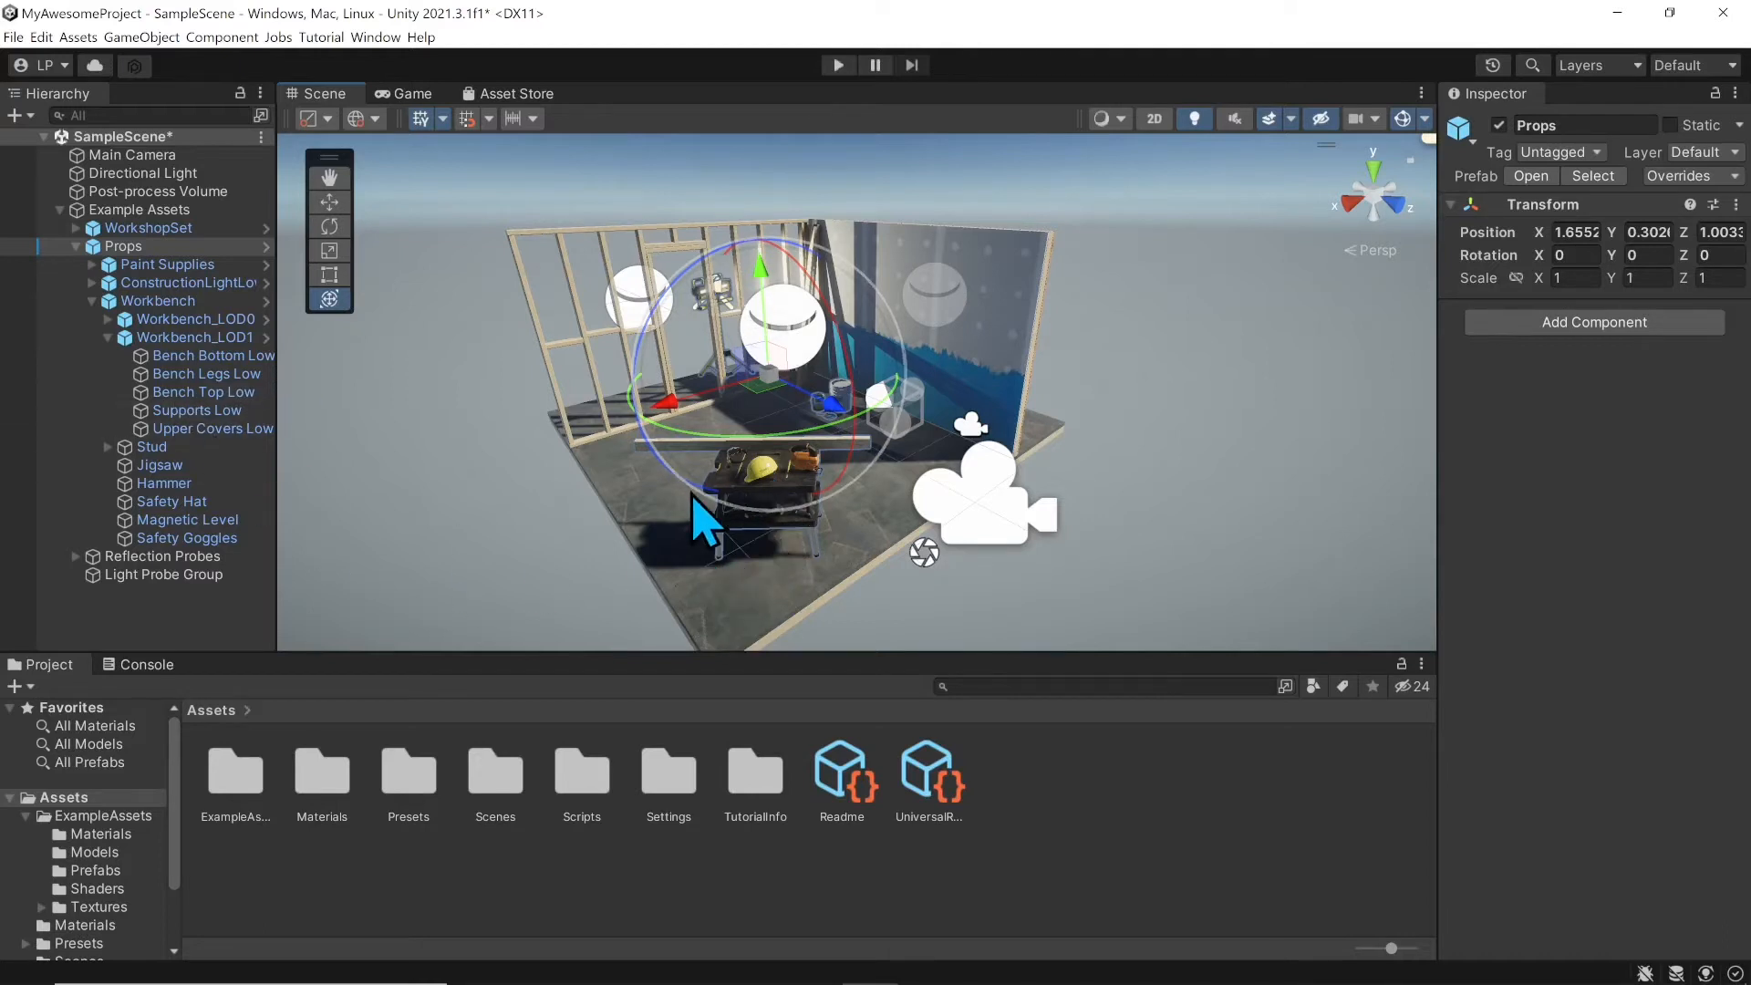
pyautogui.click(757, 483)
pyautogui.click(756, 482)
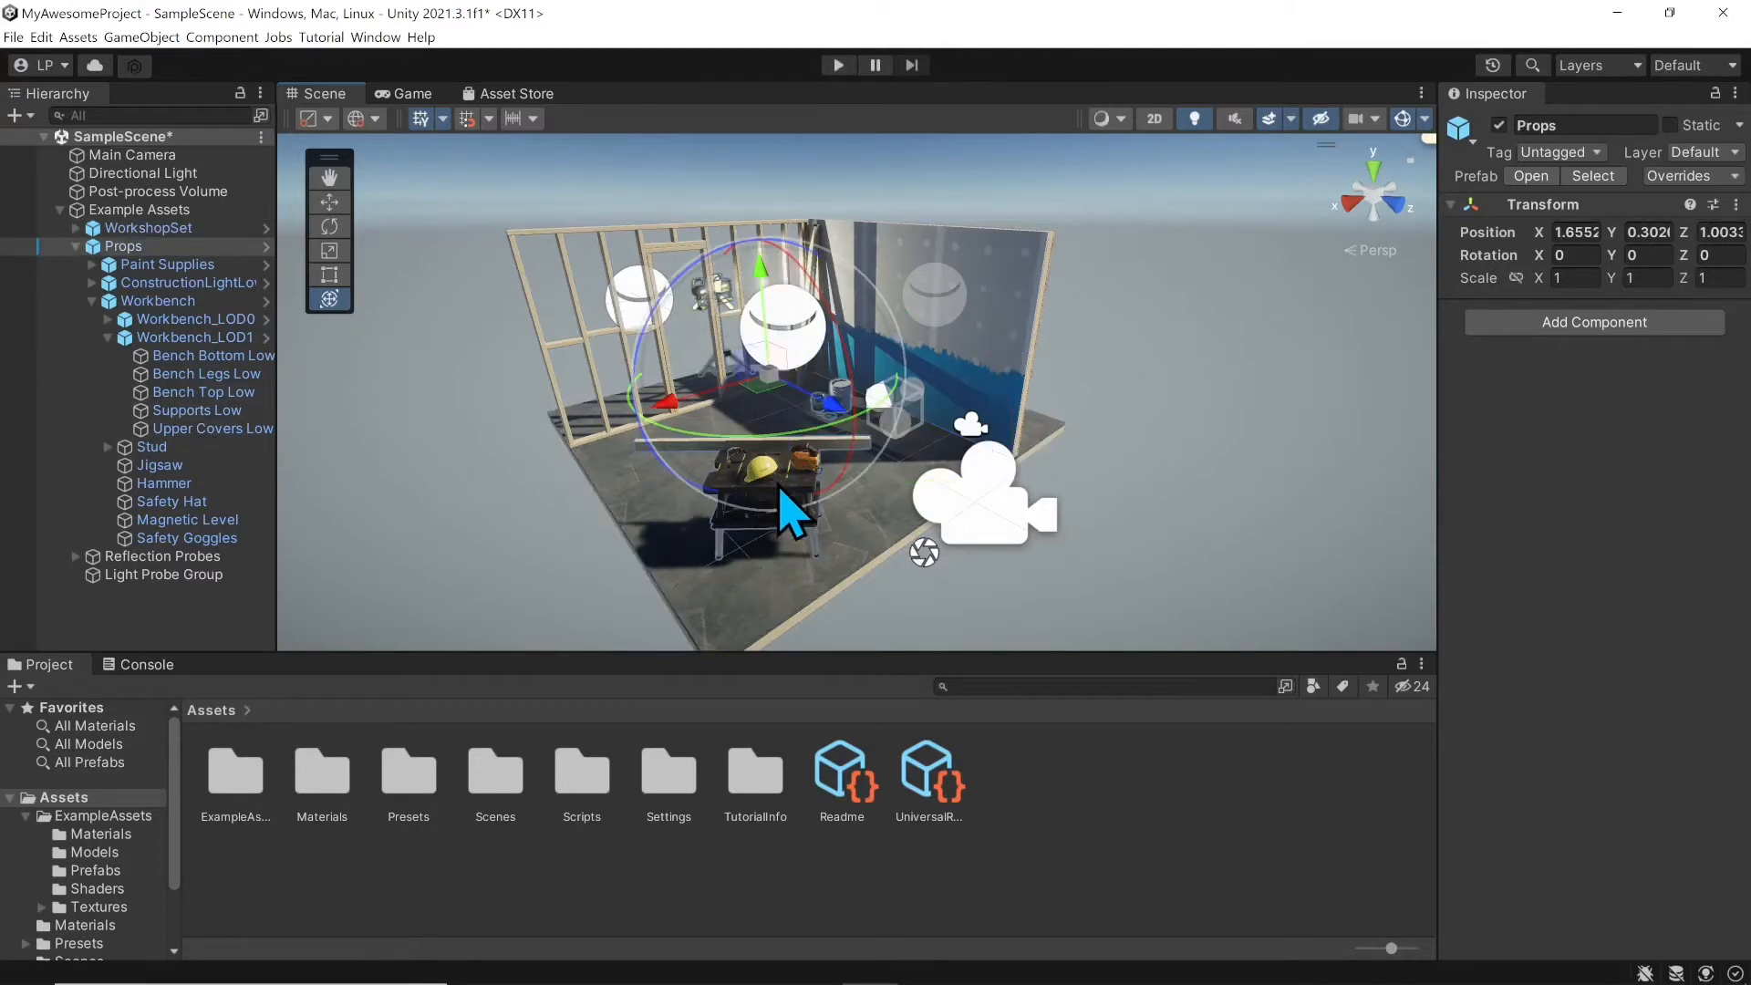
pyautogui.click(938, 439)
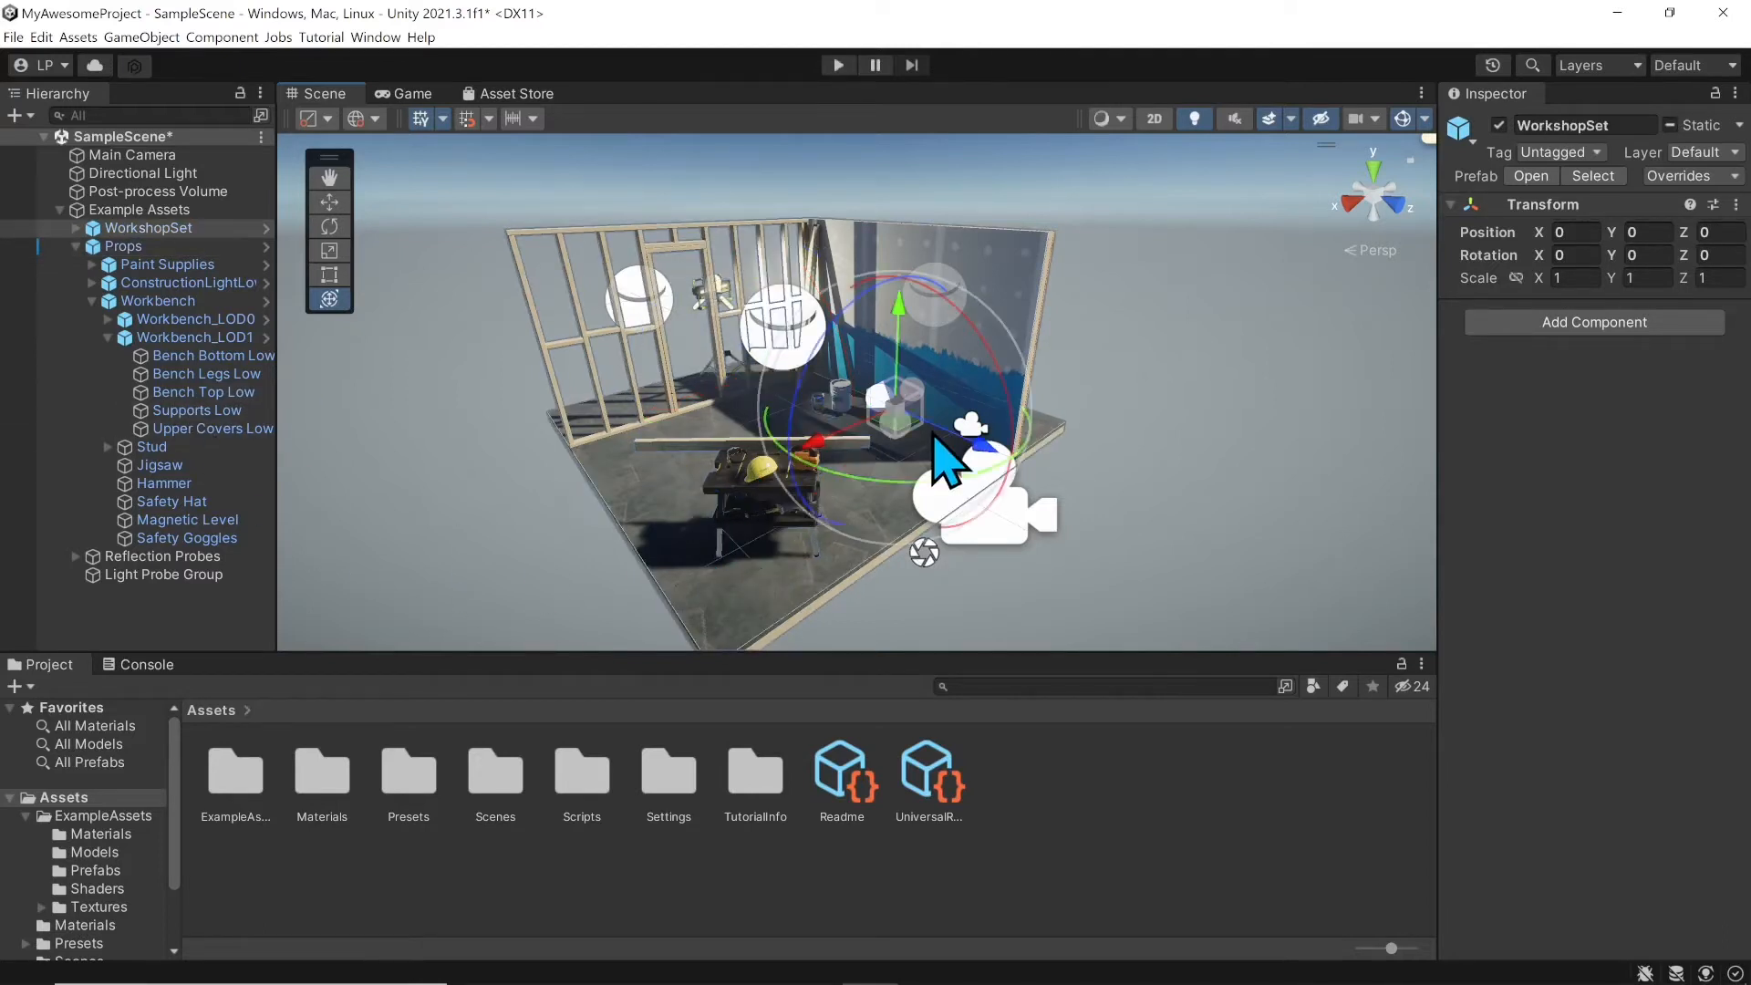
pyautogui.click(751, 487)
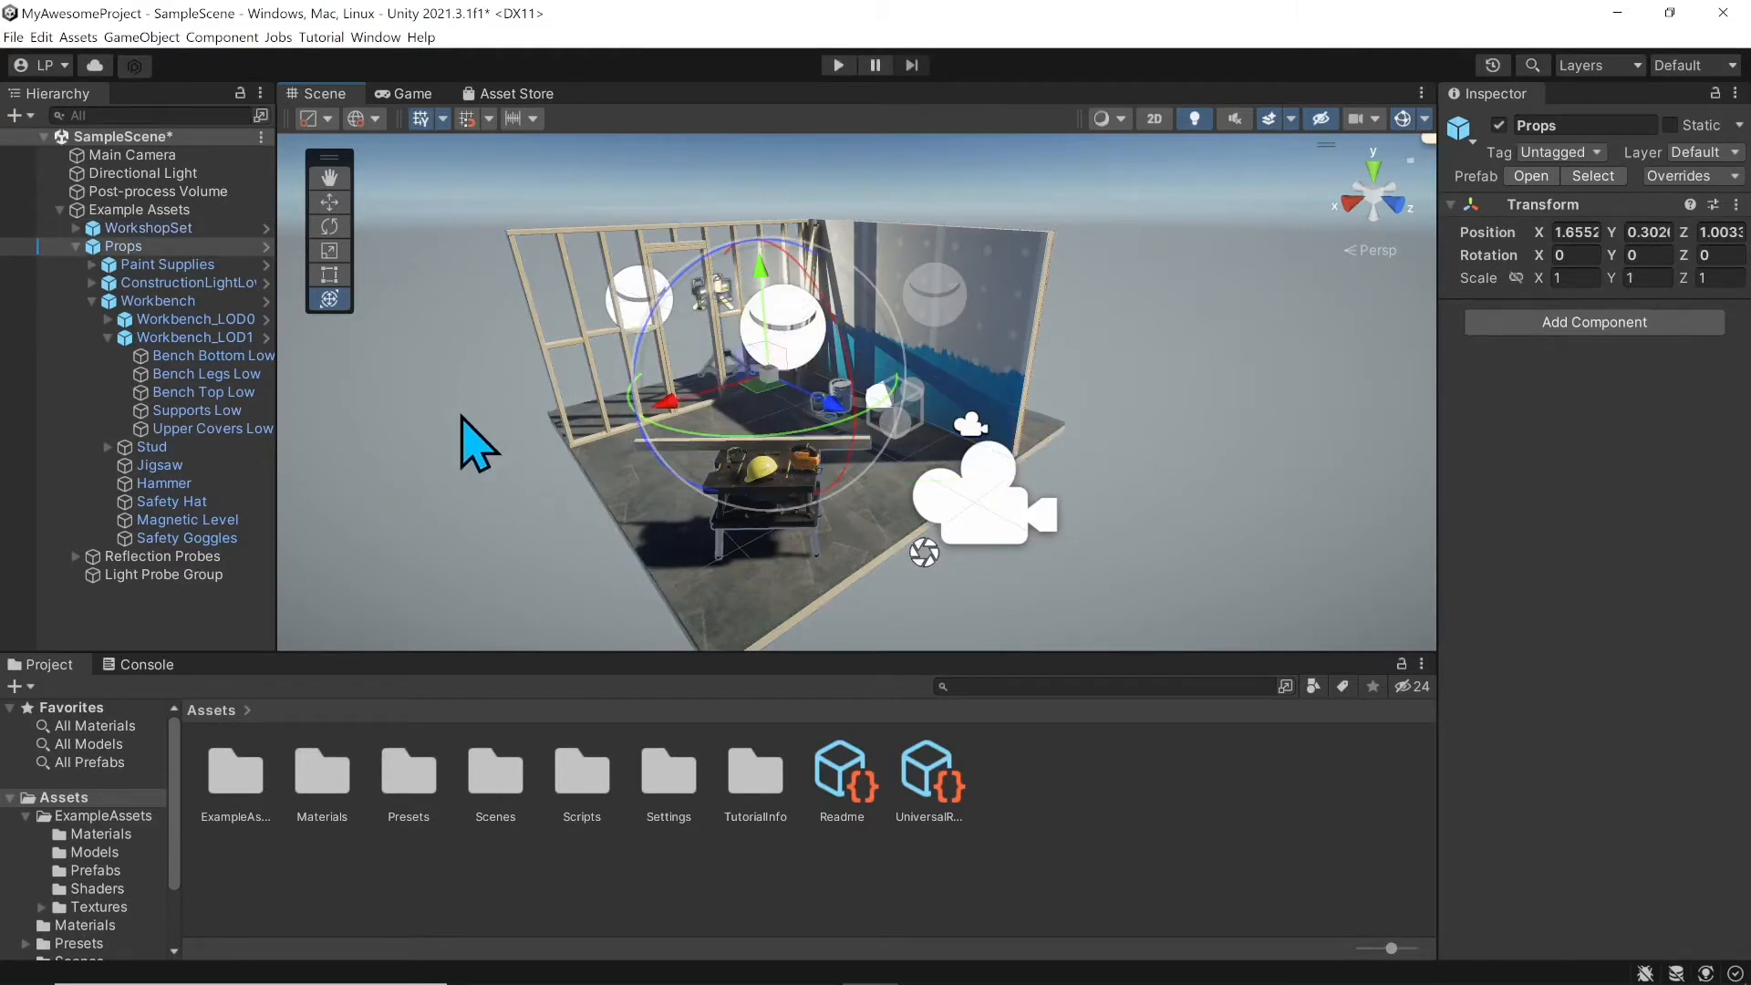
pyautogui.click(203, 505)
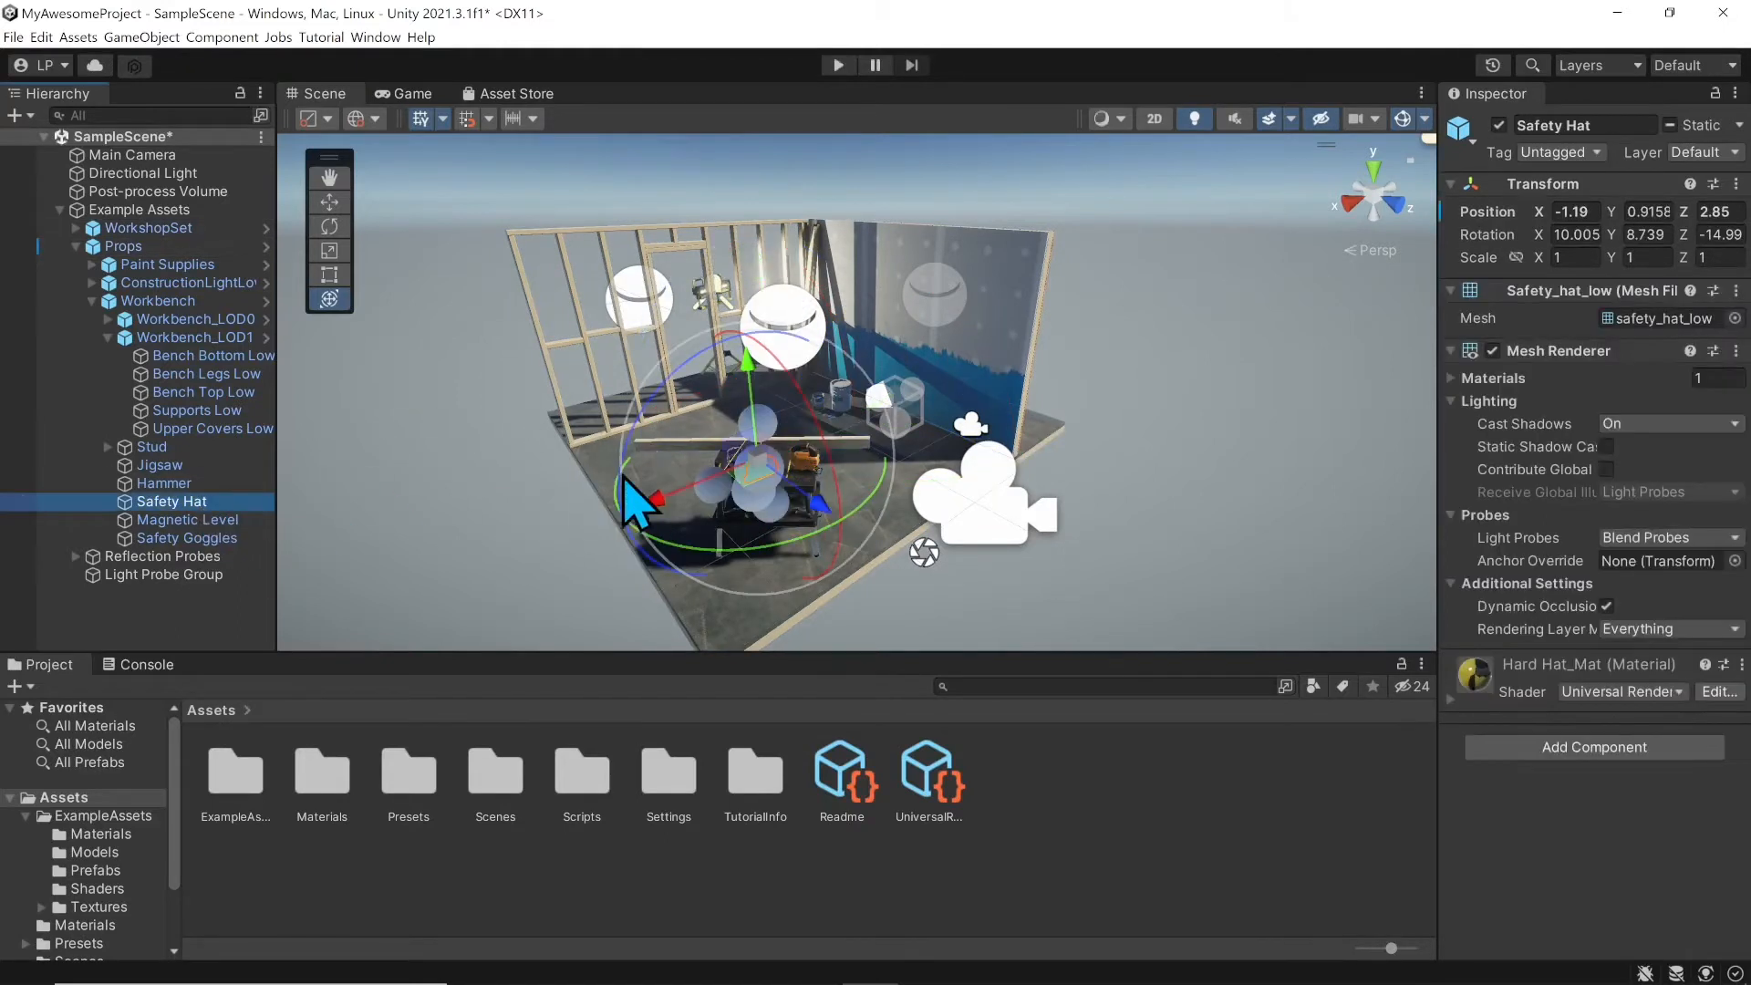
# Step: Switch to the Move tool and turn Gizmos off to hide the camera and light icons
pyautogui.click(329, 201)
pyautogui.scroll(1, 715, 450)
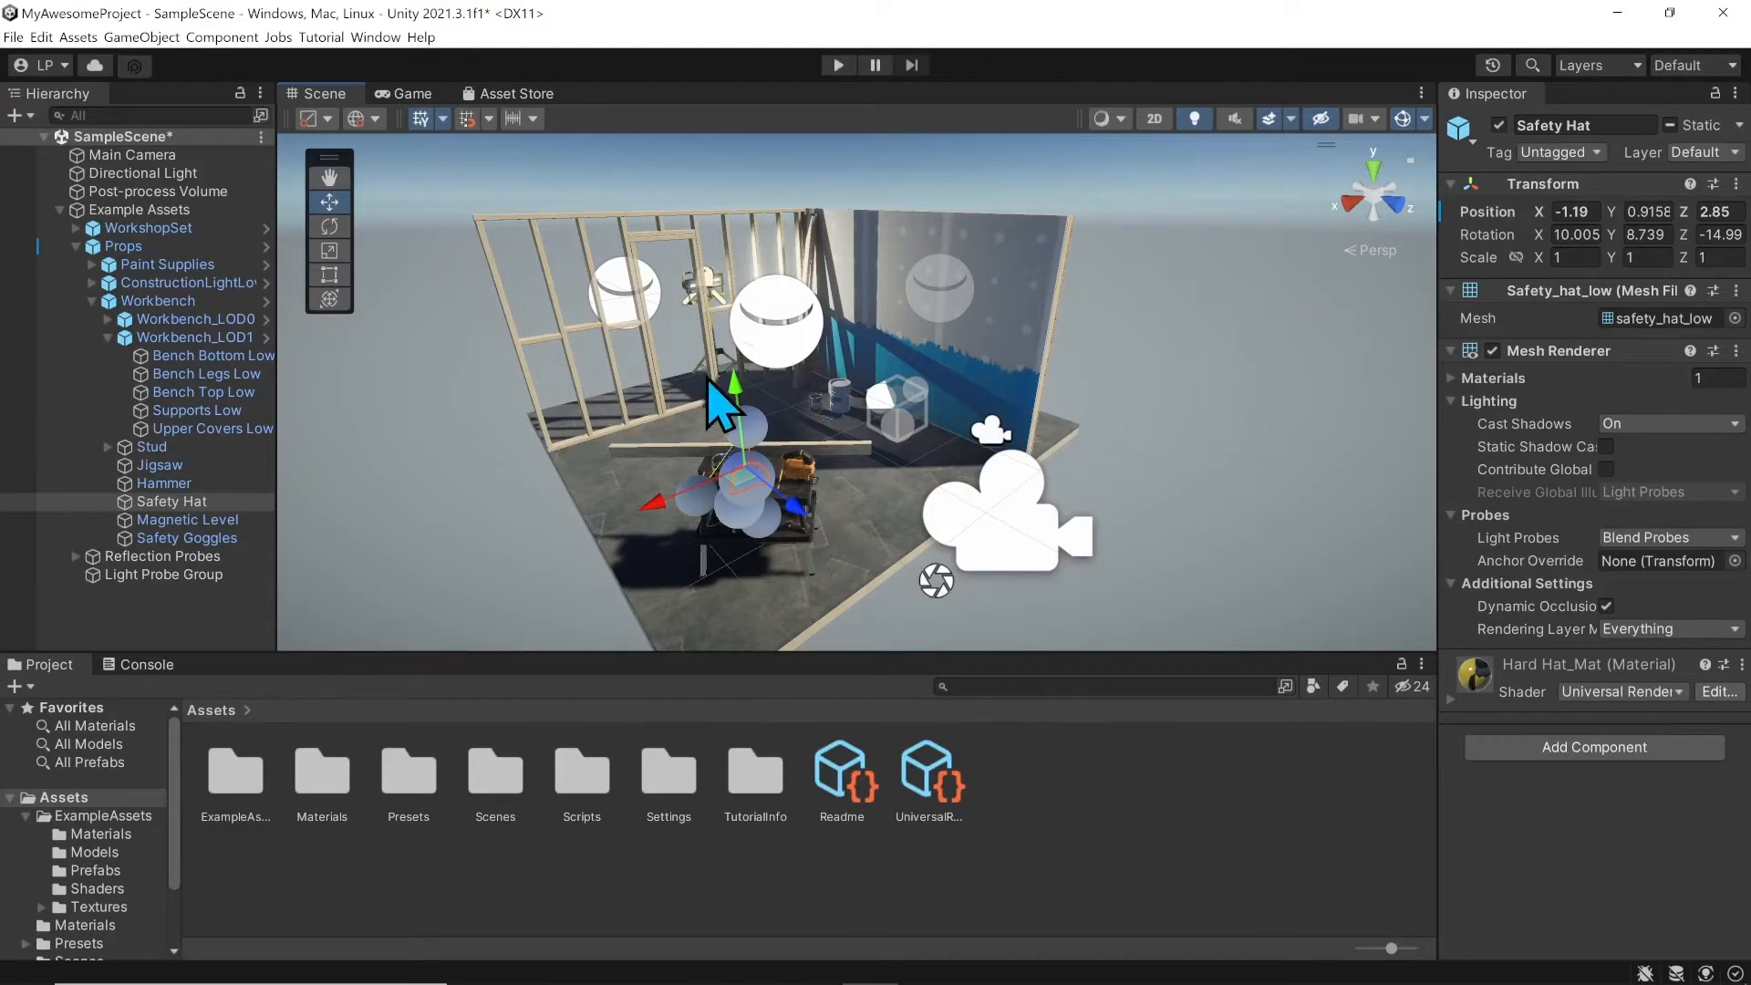
pyautogui.moveTo(709, 378)
pyautogui.mouseDown(button='middle')
pyautogui.moveTo(740, 342)
pyautogui.moveTo(732, 361)
pyautogui.mouseUp(button='middle')
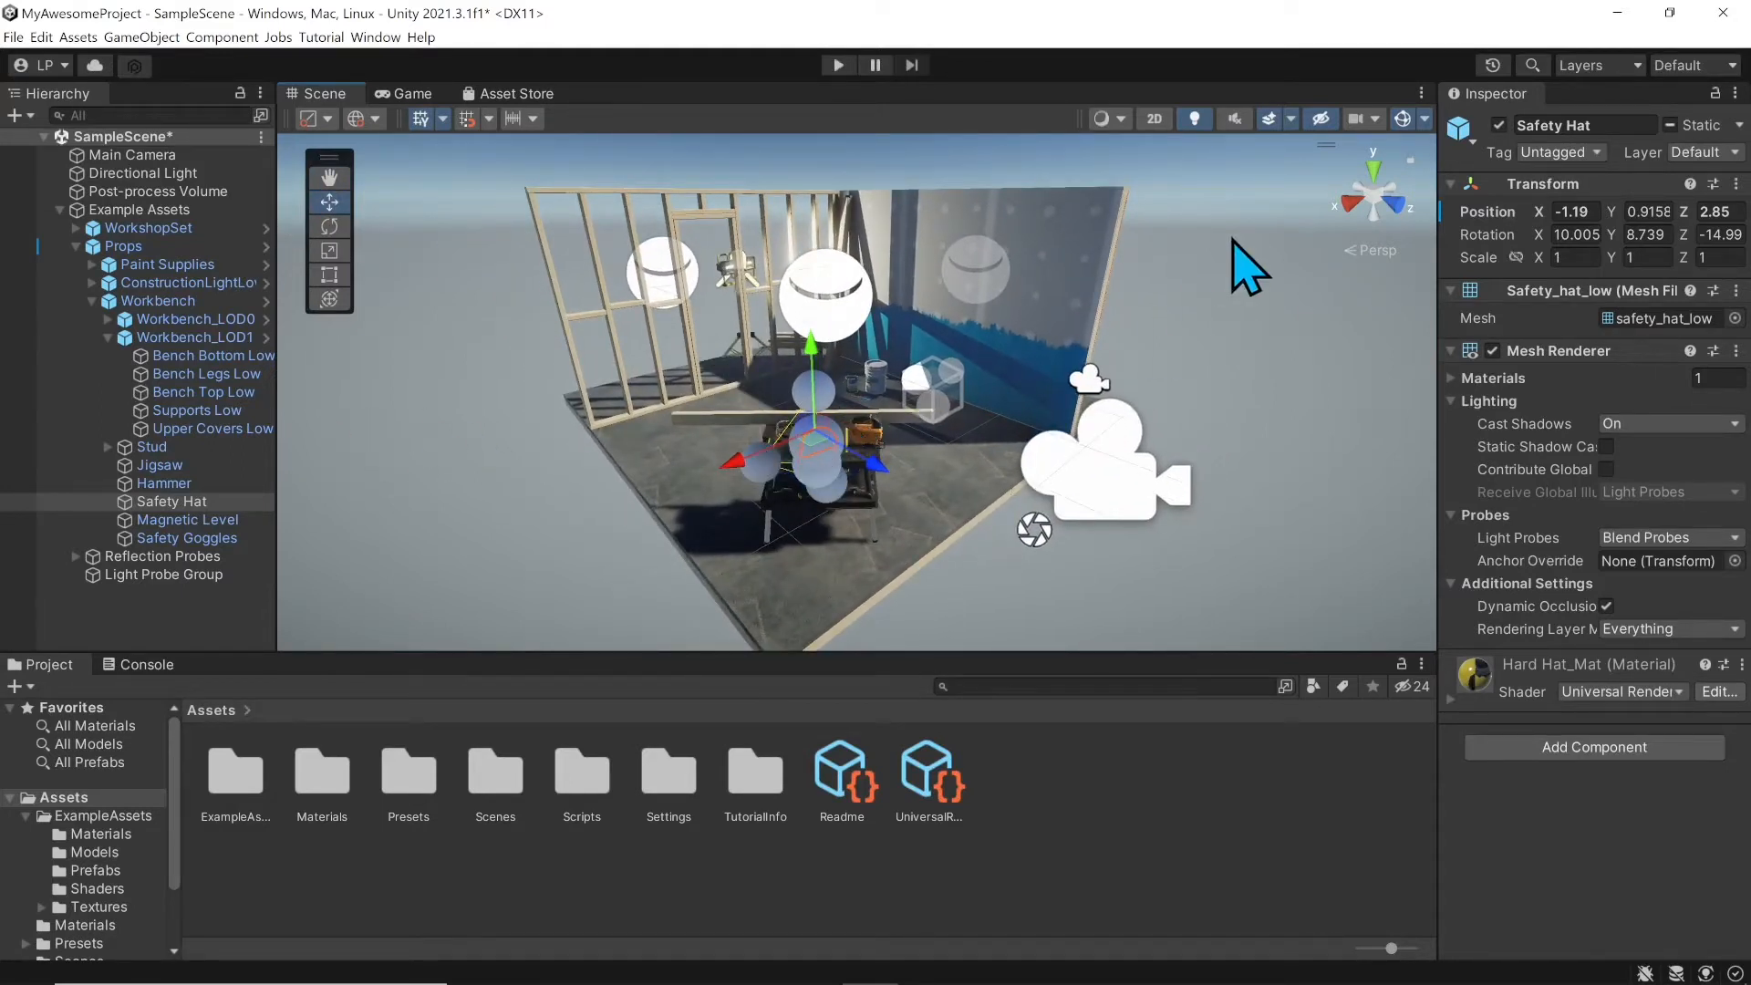
pyautogui.click(1403, 120)
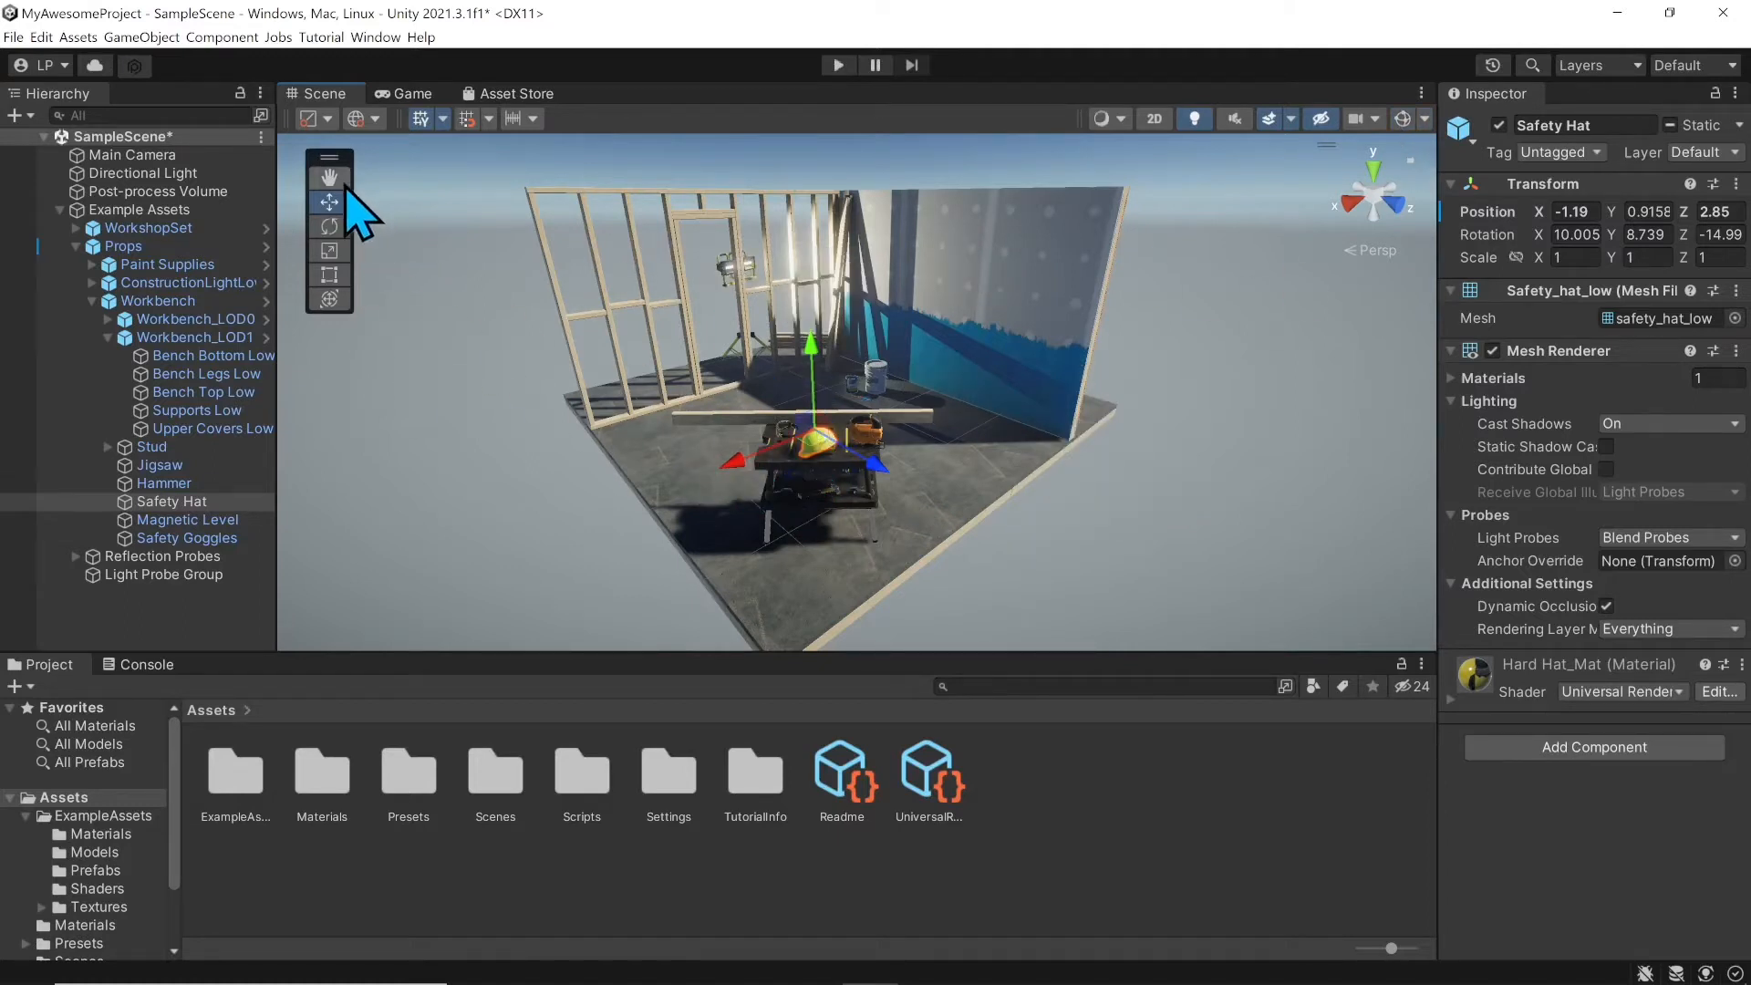
pyautogui.scroll(2, 927, 587)
pyautogui.moveTo(873, 495); pyautogui.dragTo(899, 492, button='middle')
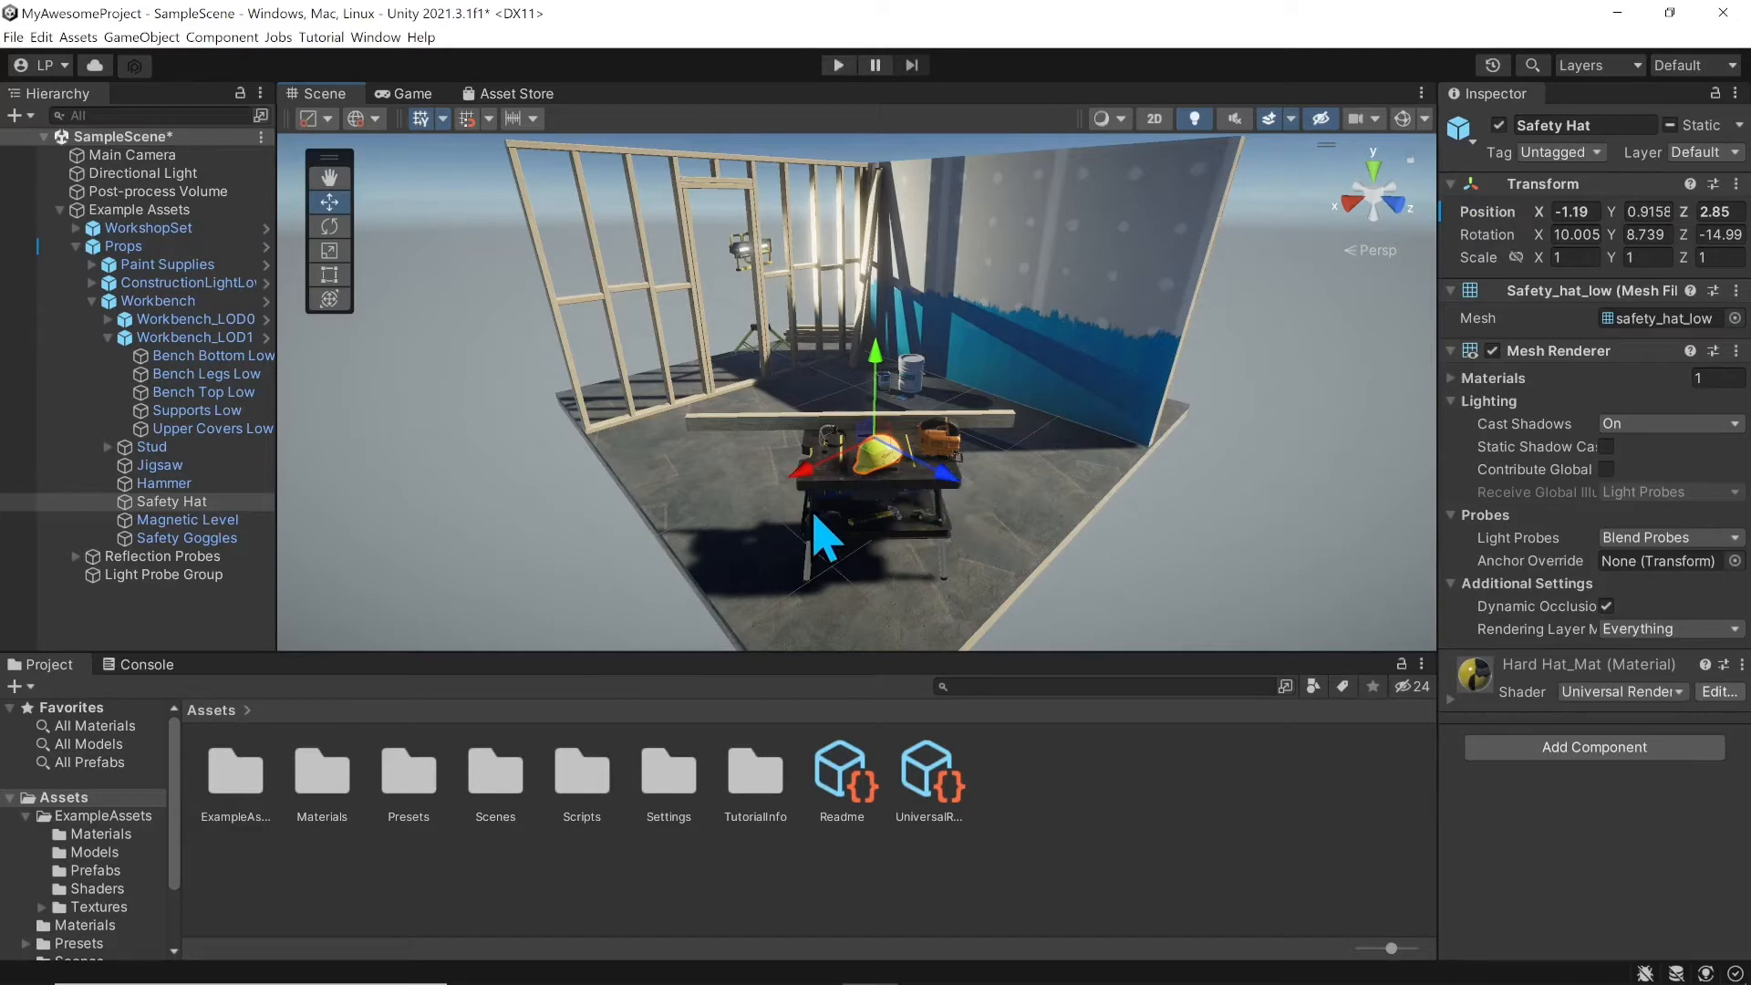
# Step: Drag the Safety Hat's move arrows, undoing the big lift so it rests at Y 1.055
pyautogui.moveTo(810, 468)
pyautogui.mouseDown()
pyautogui.moveTo(716, 501)
pyautogui.moveTo(811, 467)
pyautogui.mouseUp()
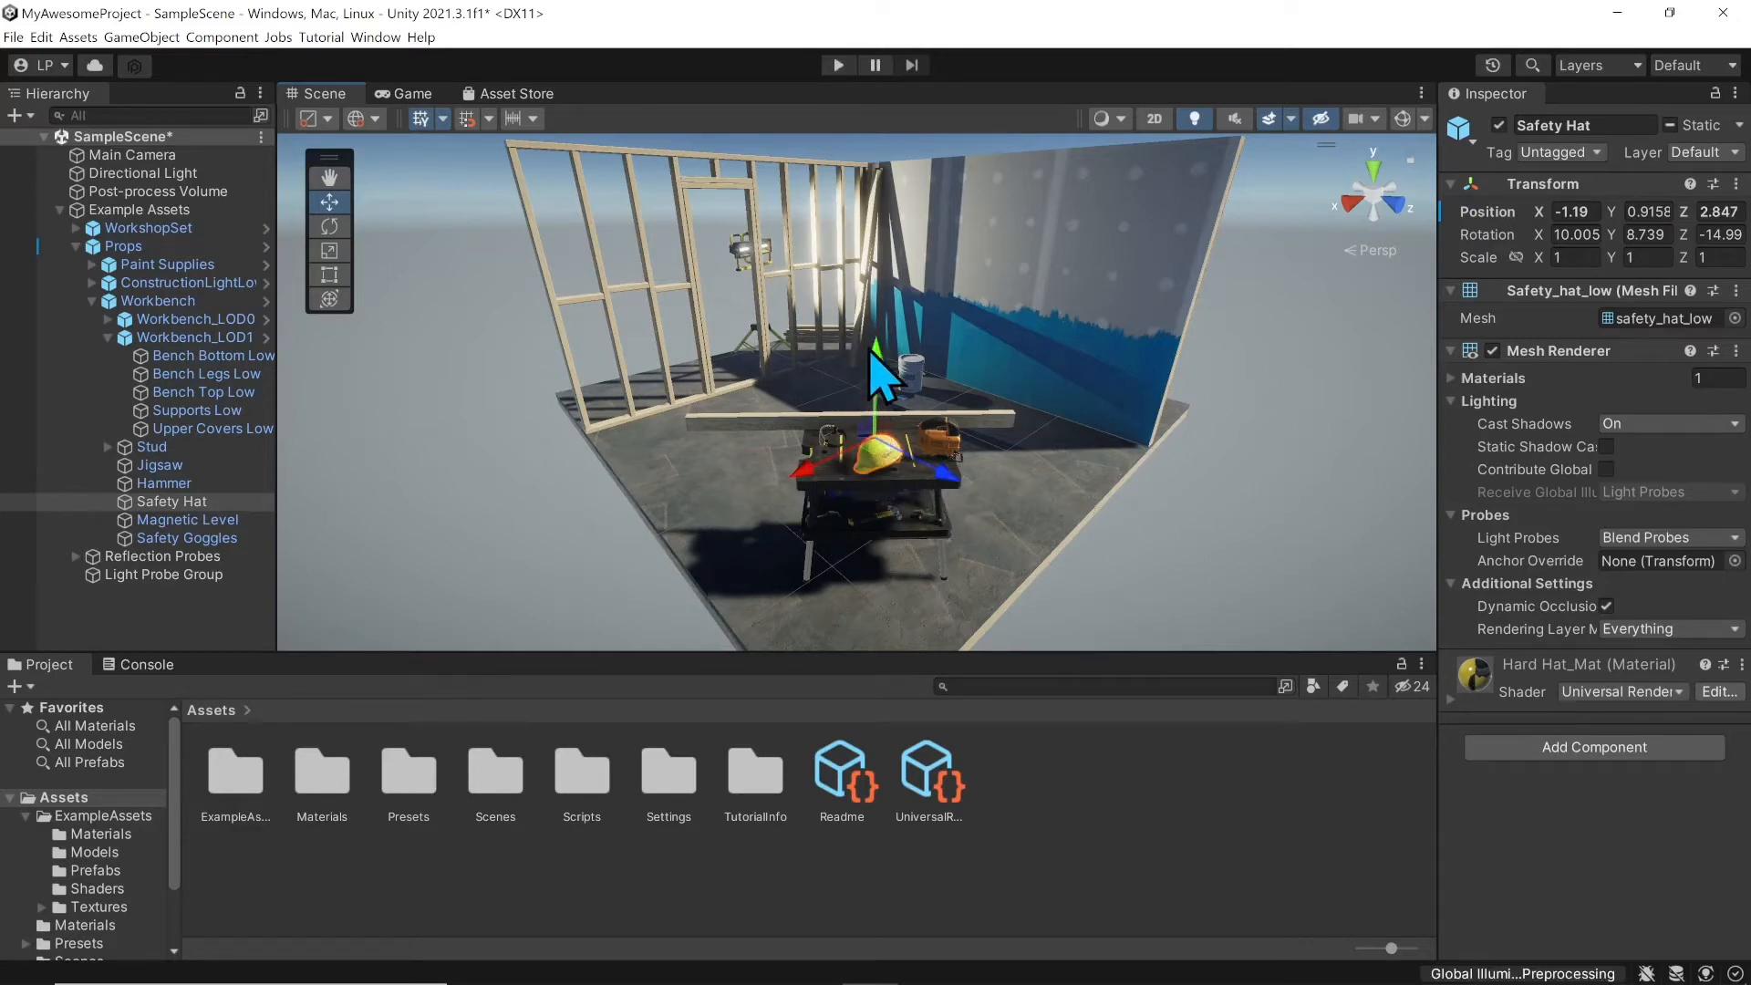
pyautogui.moveTo(873, 365)
pyautogui.mouseDown()
pyautogui.moveTo(891, 313)
pyautogui.moveTo(883, 345)
pyautogui.mouseUp()
pyautogui.moveTo(944, 454); pyautogui.dragTo(871, 441)
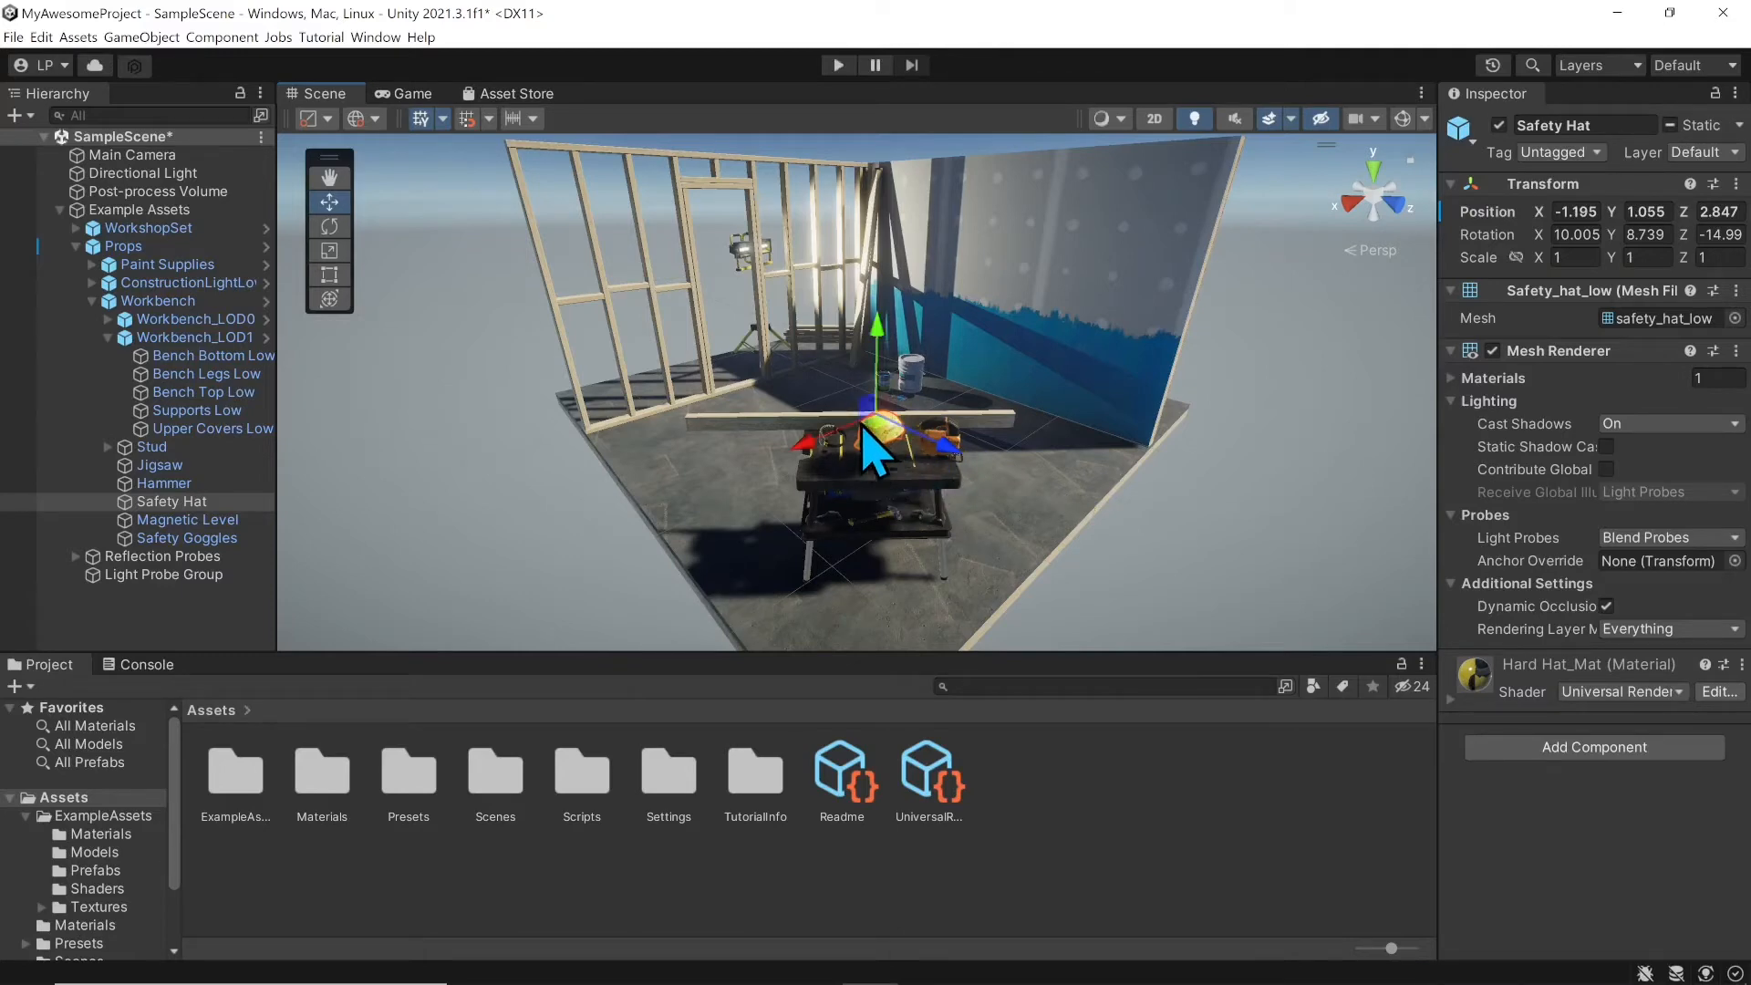
pyautogui.scroll(2, 876, 441)
pyautogui.scroll(1, 885, 441)
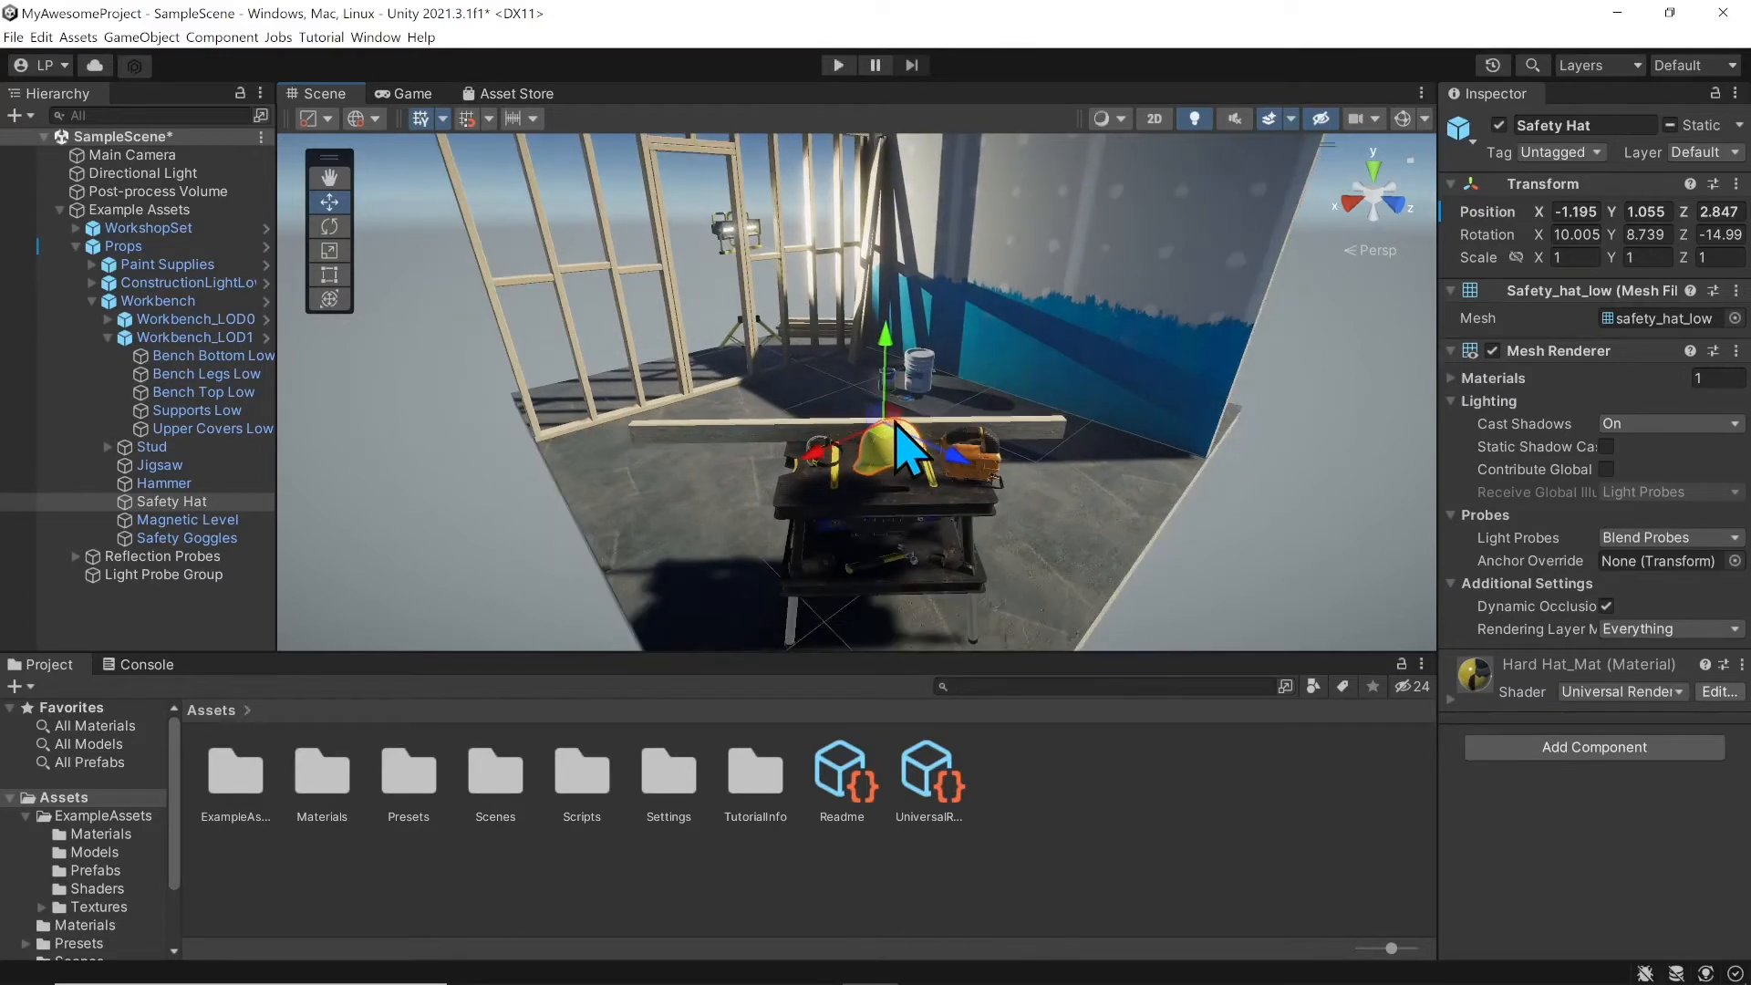
pyautogui.moveTo(903, 447); pyautogui.dragTo(907, 354)
pyautogui.hotkey('ctrl', 'z')
pyautogui.hotkey('ctrl', 'z')
pyautogui.hotkey('ctrl', 'z')
# Step: With the Rotate tool, tilt the Safety Hat forward and spin it freely inside the rotation sphere
pyautogui.click(334, 230)
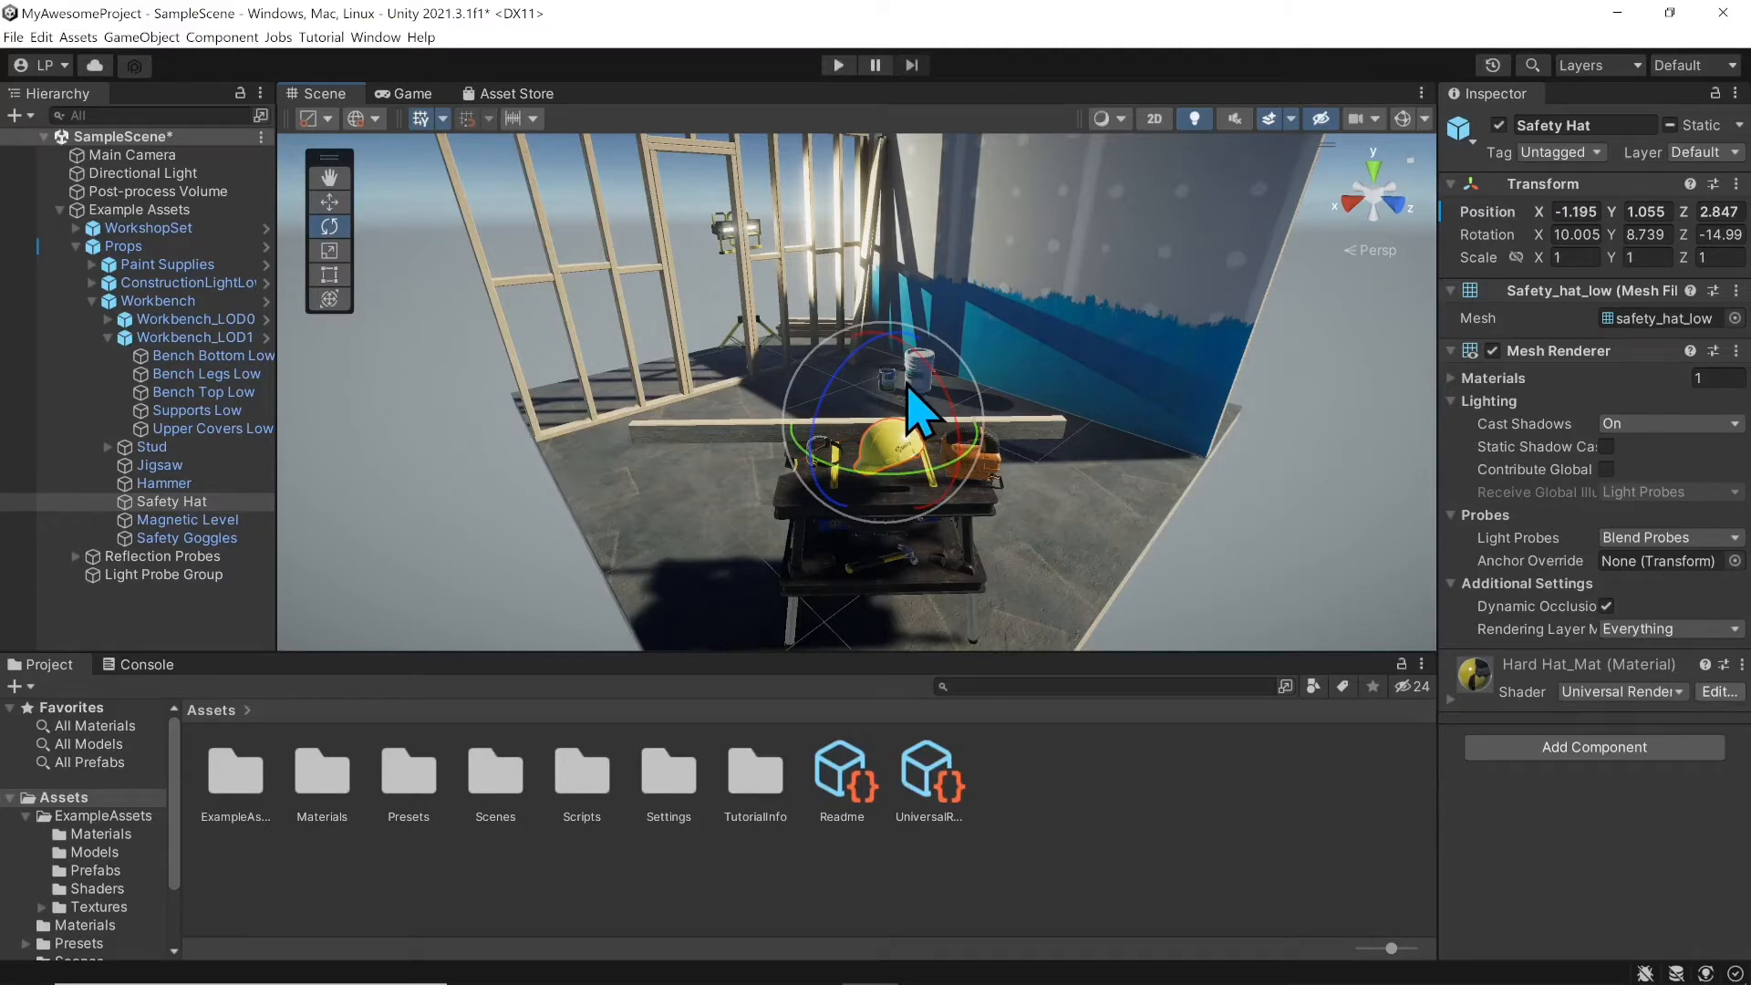
pyautogui.moveTo(931, 368); pyautogui.dragTo(903, 413)
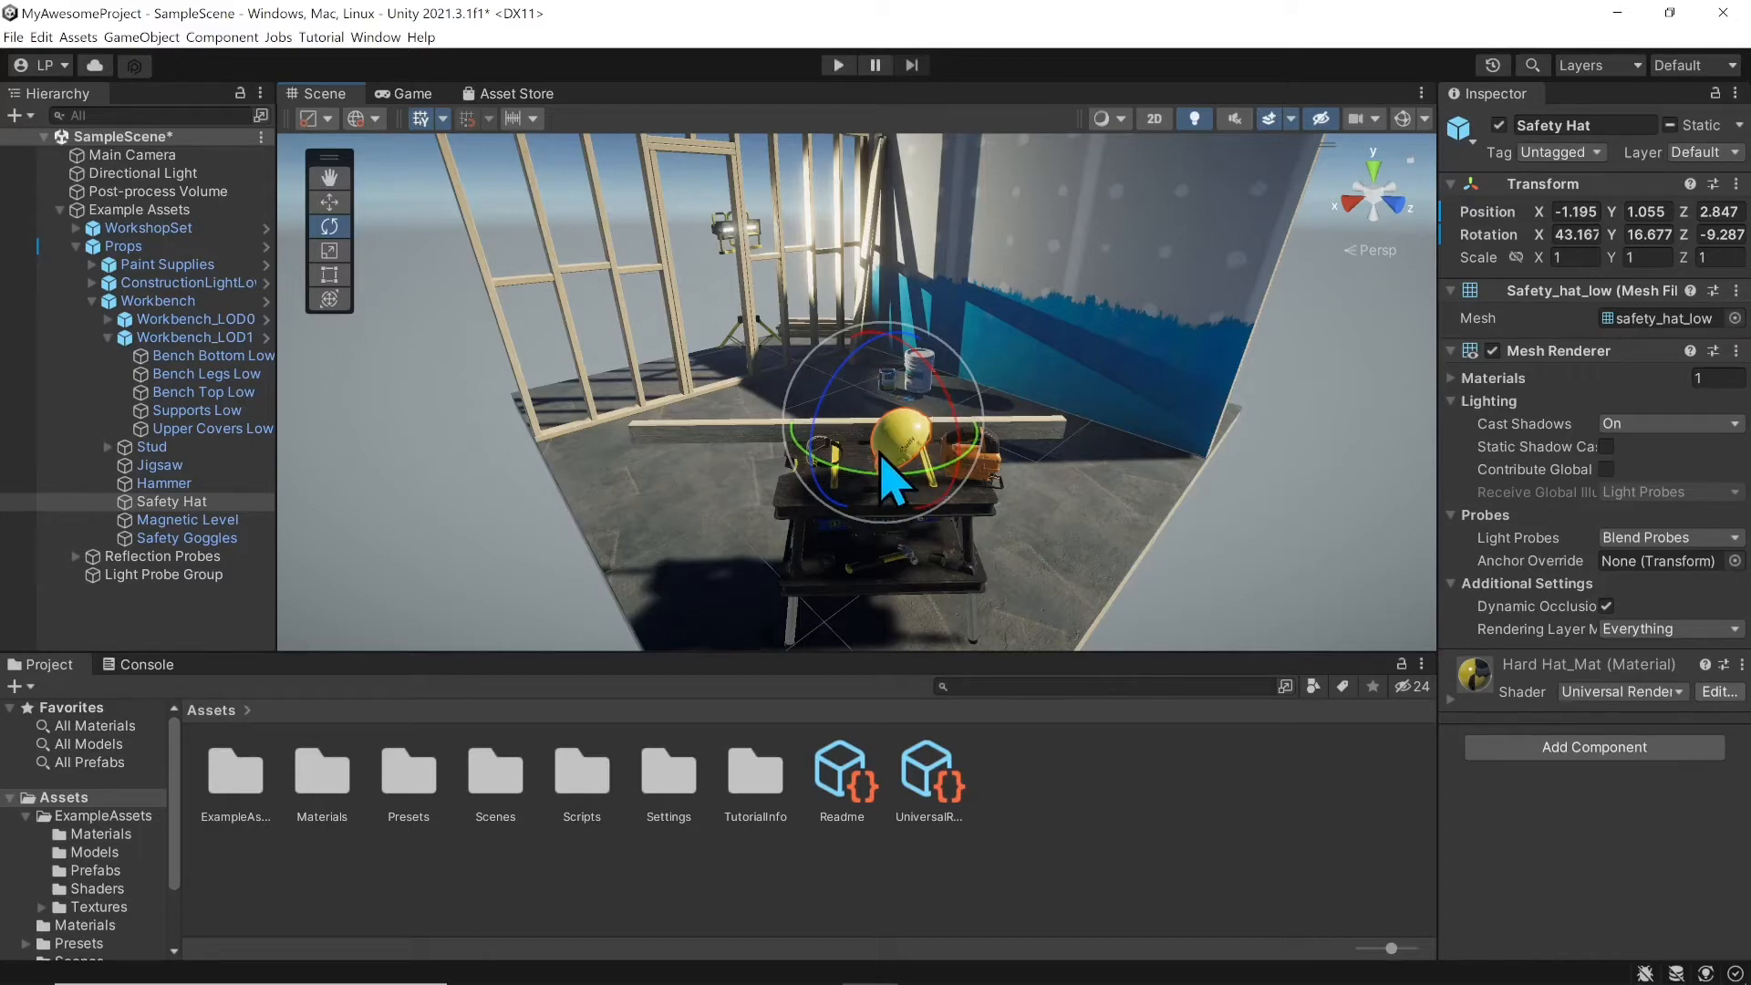
pyautogui.moveTo(885, 431); pyautogui.dragTo(844, 461)
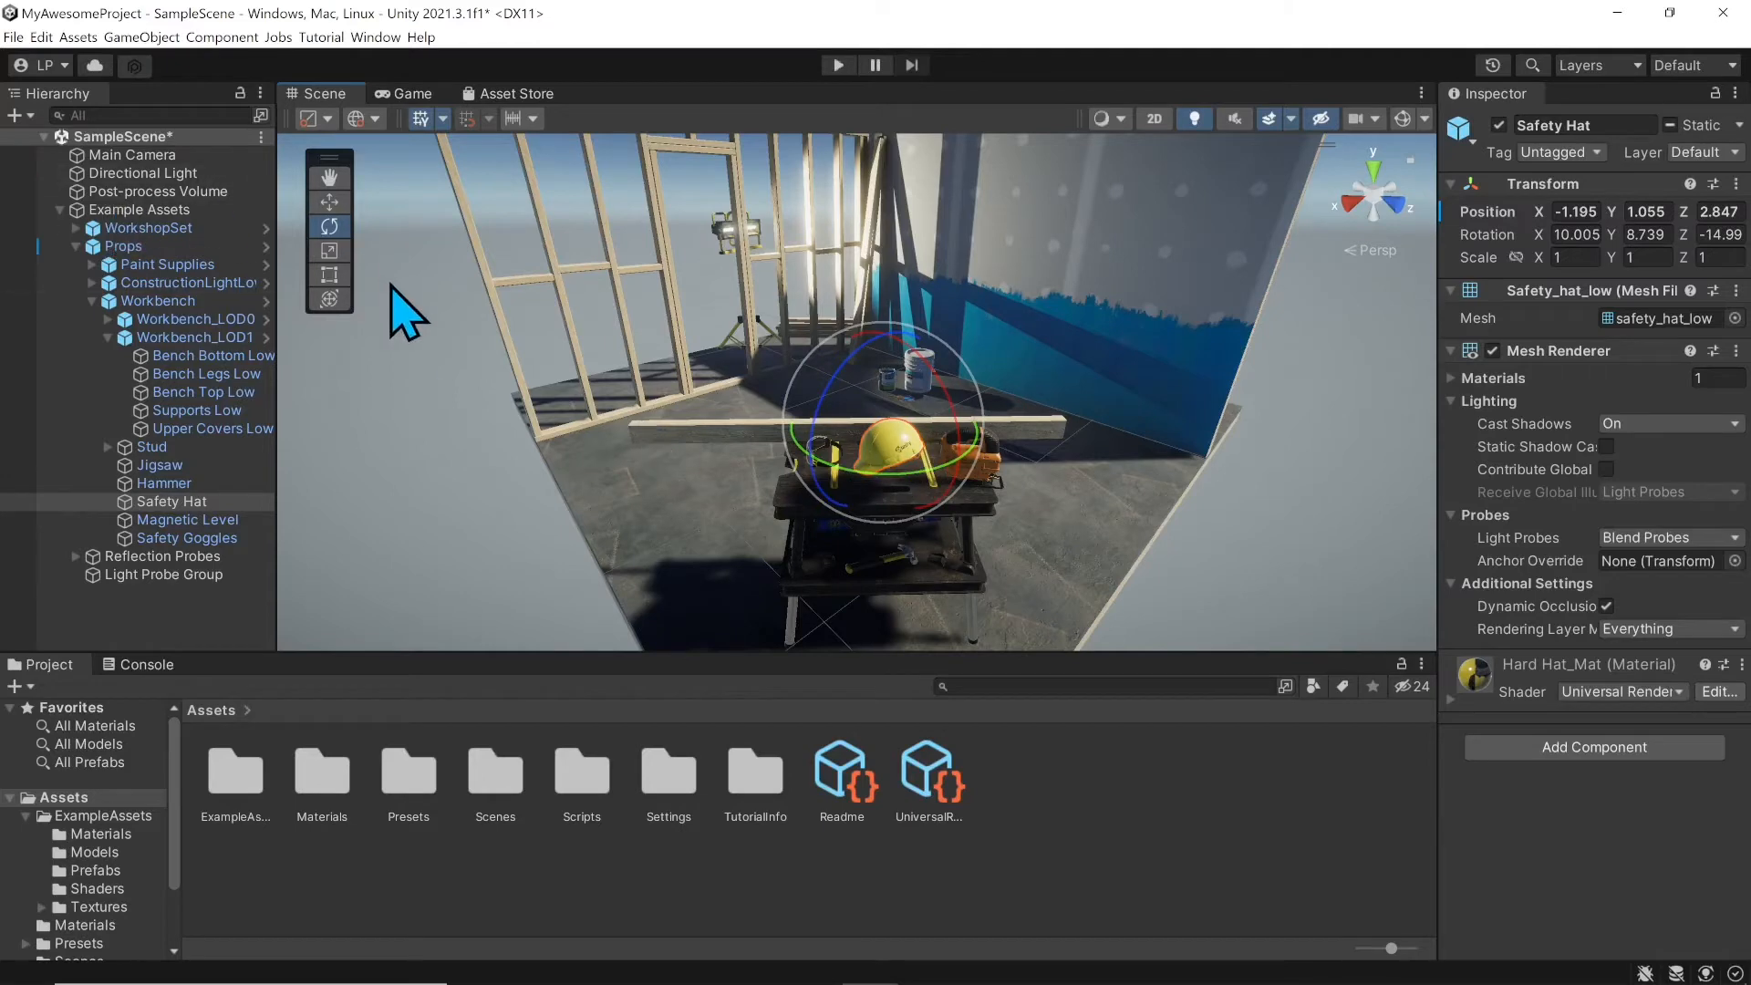
# Step: With the Scale tool, stretch the Safety Hat along Z and enlarge it uniformly, undoing each change
pyautogui.click(331, 254)
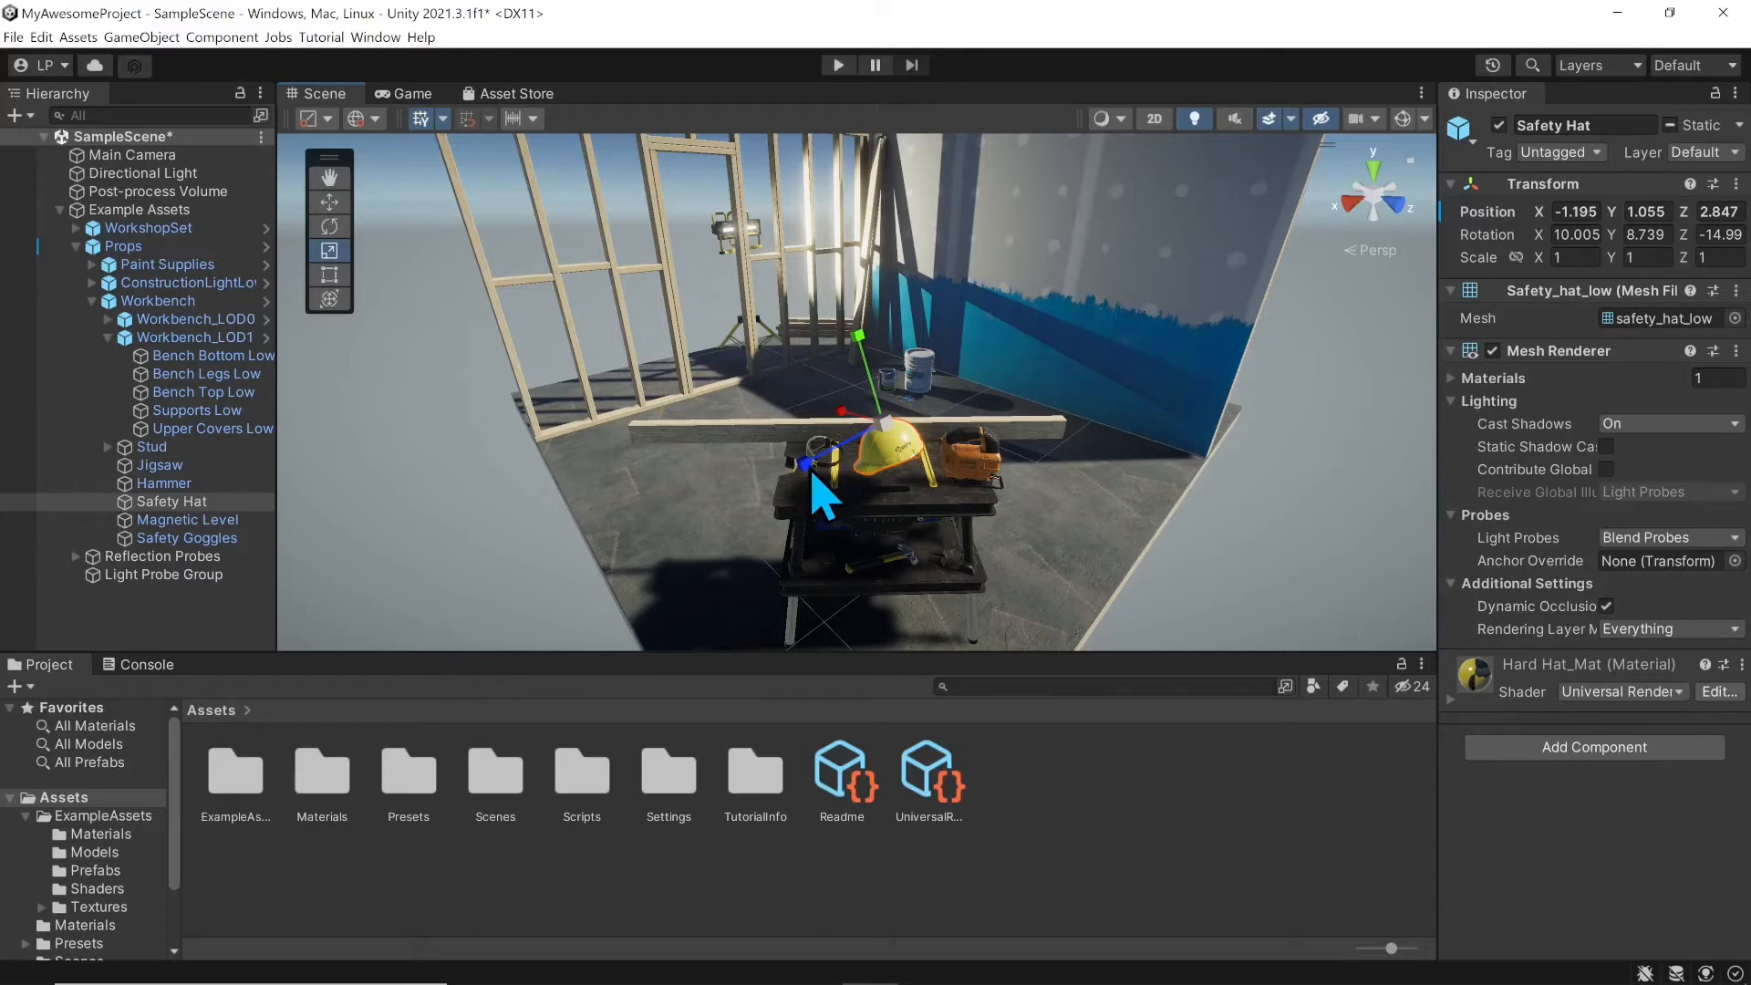
pyautogui.moveTo(806, 467)
pyautogui.mouseDown()
pyautogui.moveTo(715, 523)
pyautogui.moveTo(750, 528)
pyautogui.moveTo(835, 479)
pyautogui.mouseUp()
pyautogui.hotkey('ctrl', 'z')
pyautogui.moveTo(885, 424); pyautogui.dragTo(1022, 481)
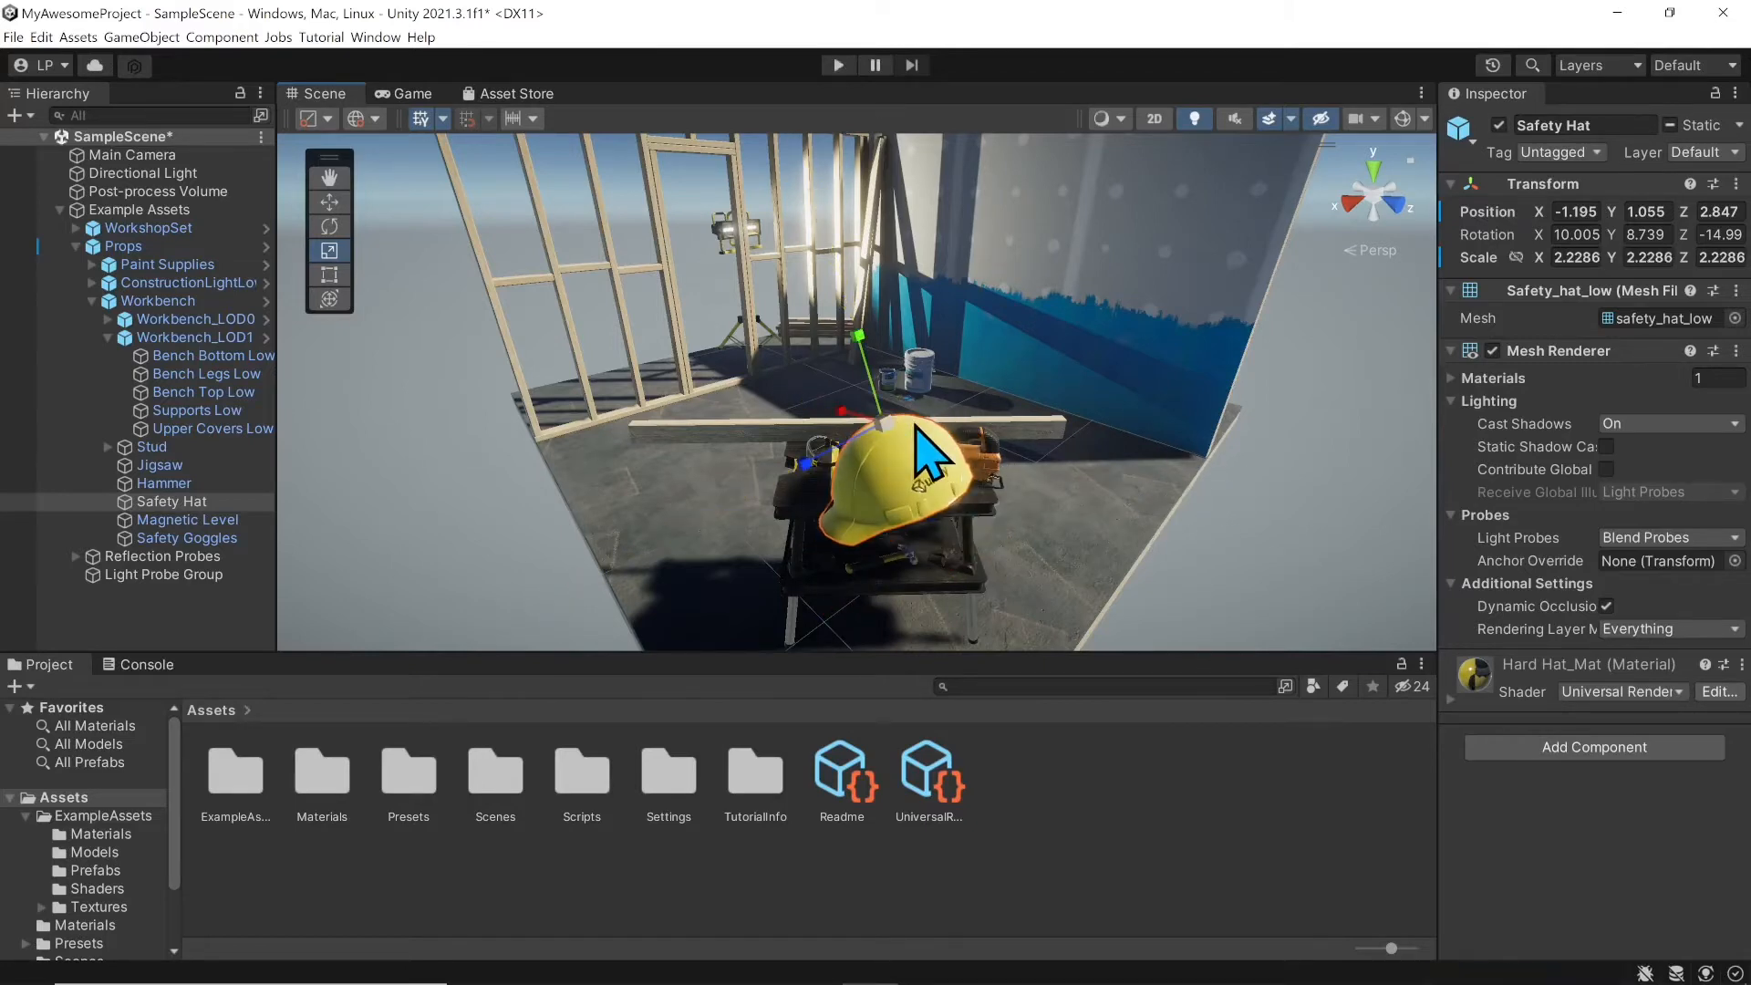
pyautogui.hotkey('ctrl', 'z')
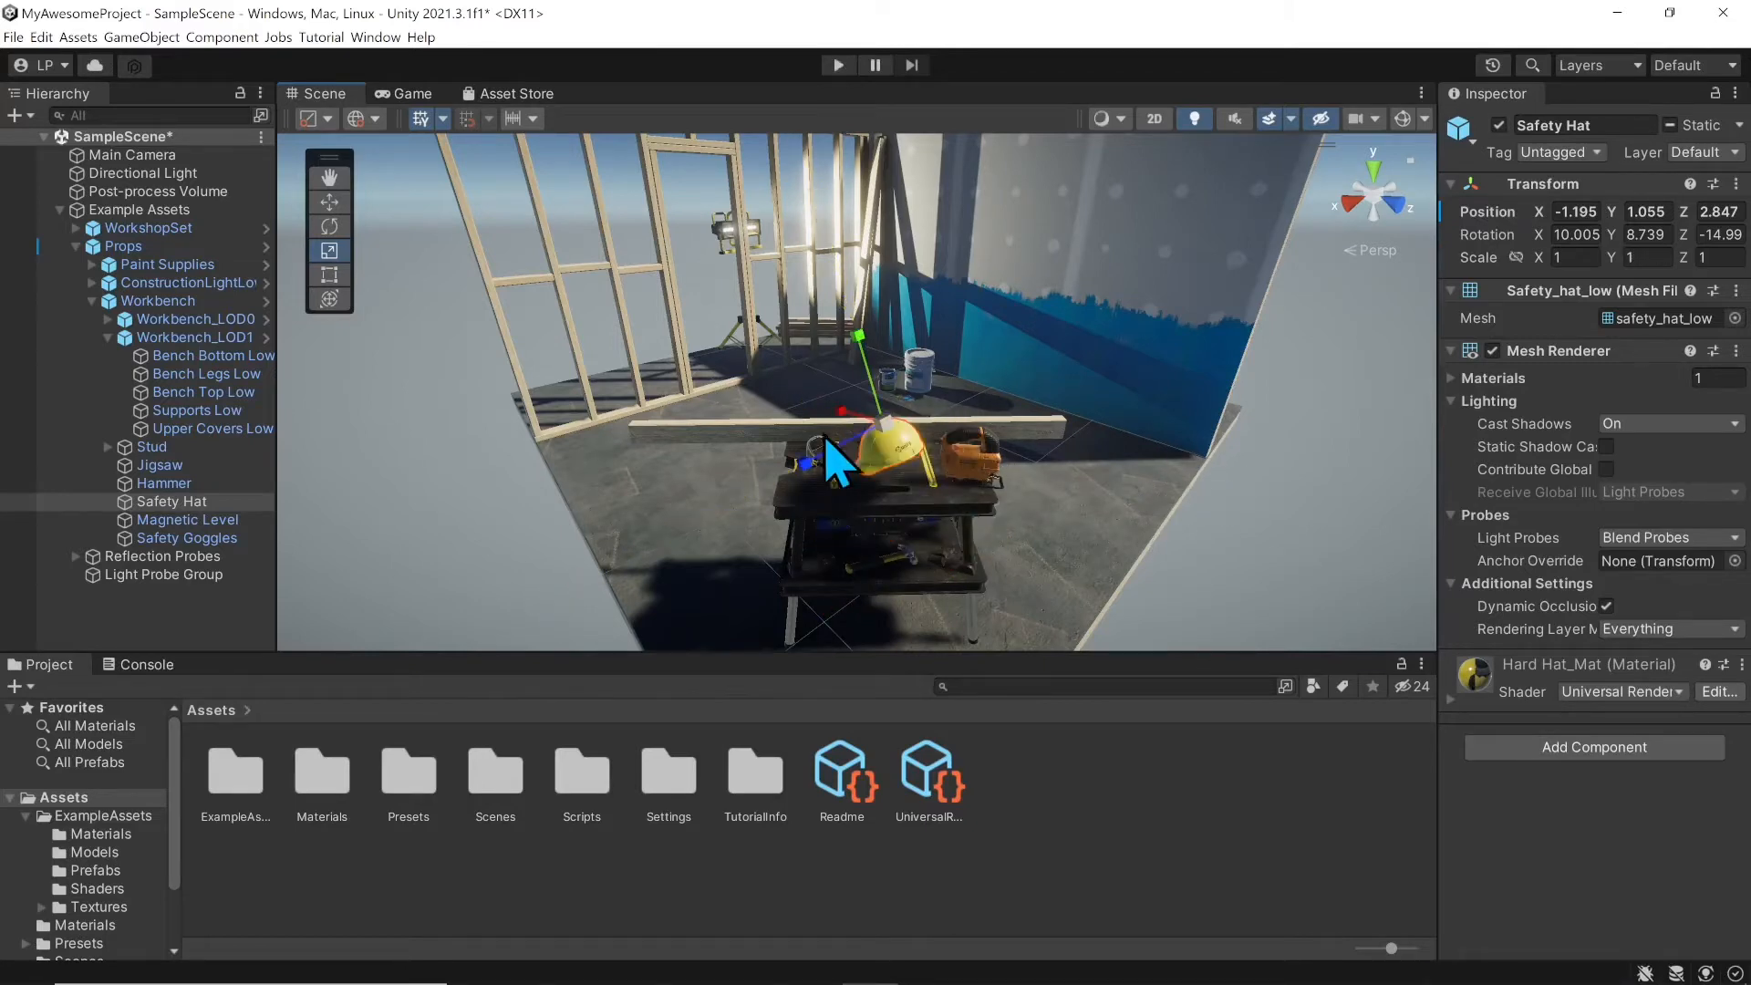
pyautogui.click(329, 274)
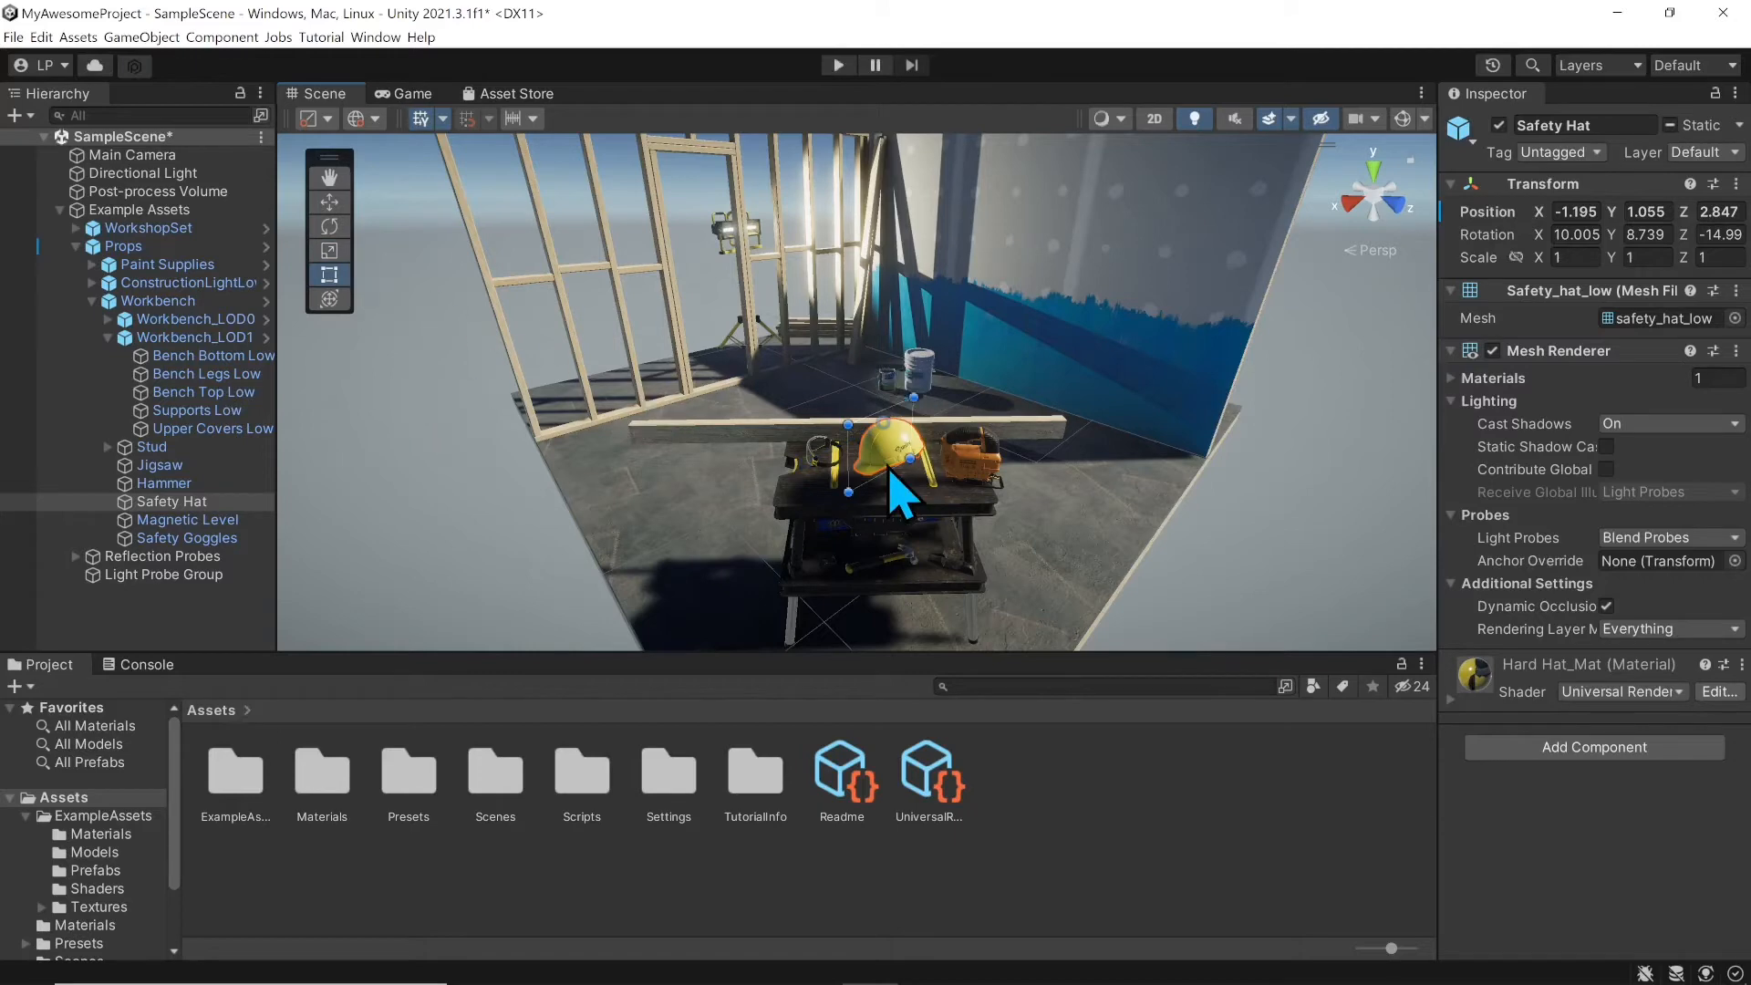
pyautogui.scroll(4, 898, 493)
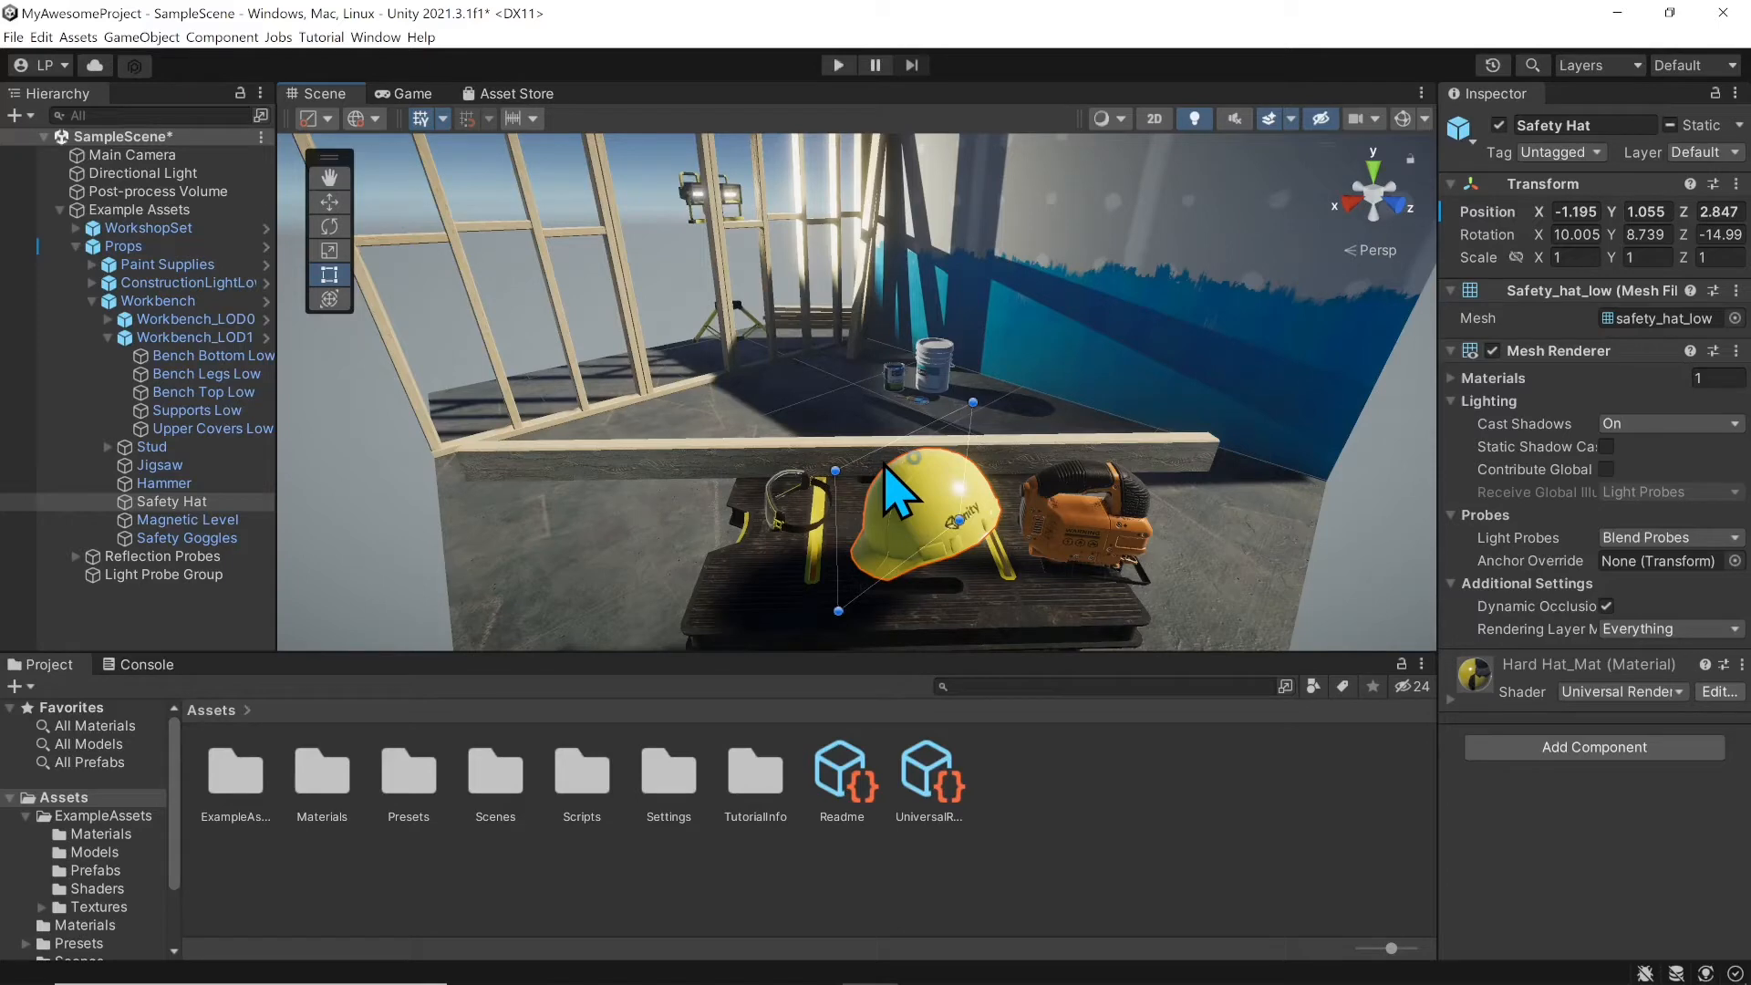
pyautogui.moveTo(1008, 461)
pyautogui.mouseDown(button='middle')
pyautogui.moveTo(996, 480)
pyautogui.moveTo(969, 469)
pyautogui.moveTo(988, 480)
pyautogui.mouseUp(button='middle')
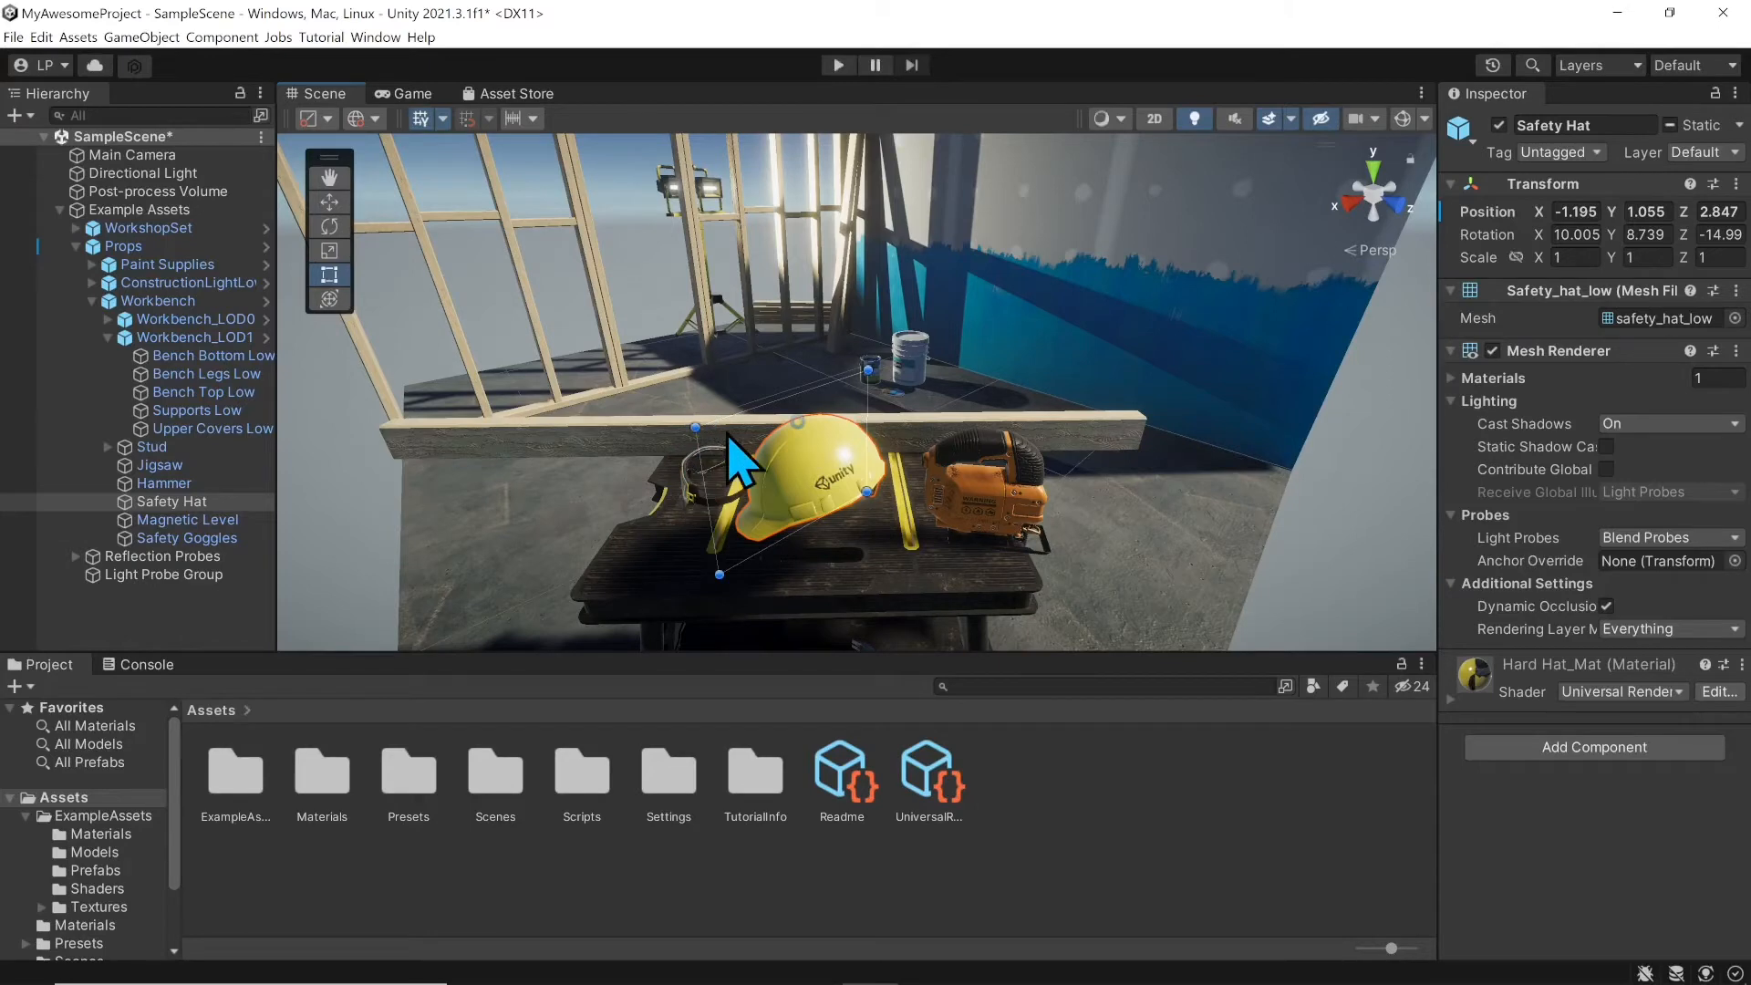
pyautogui.moveTo(748, 411); pyautogui.dragTo(784, 303)
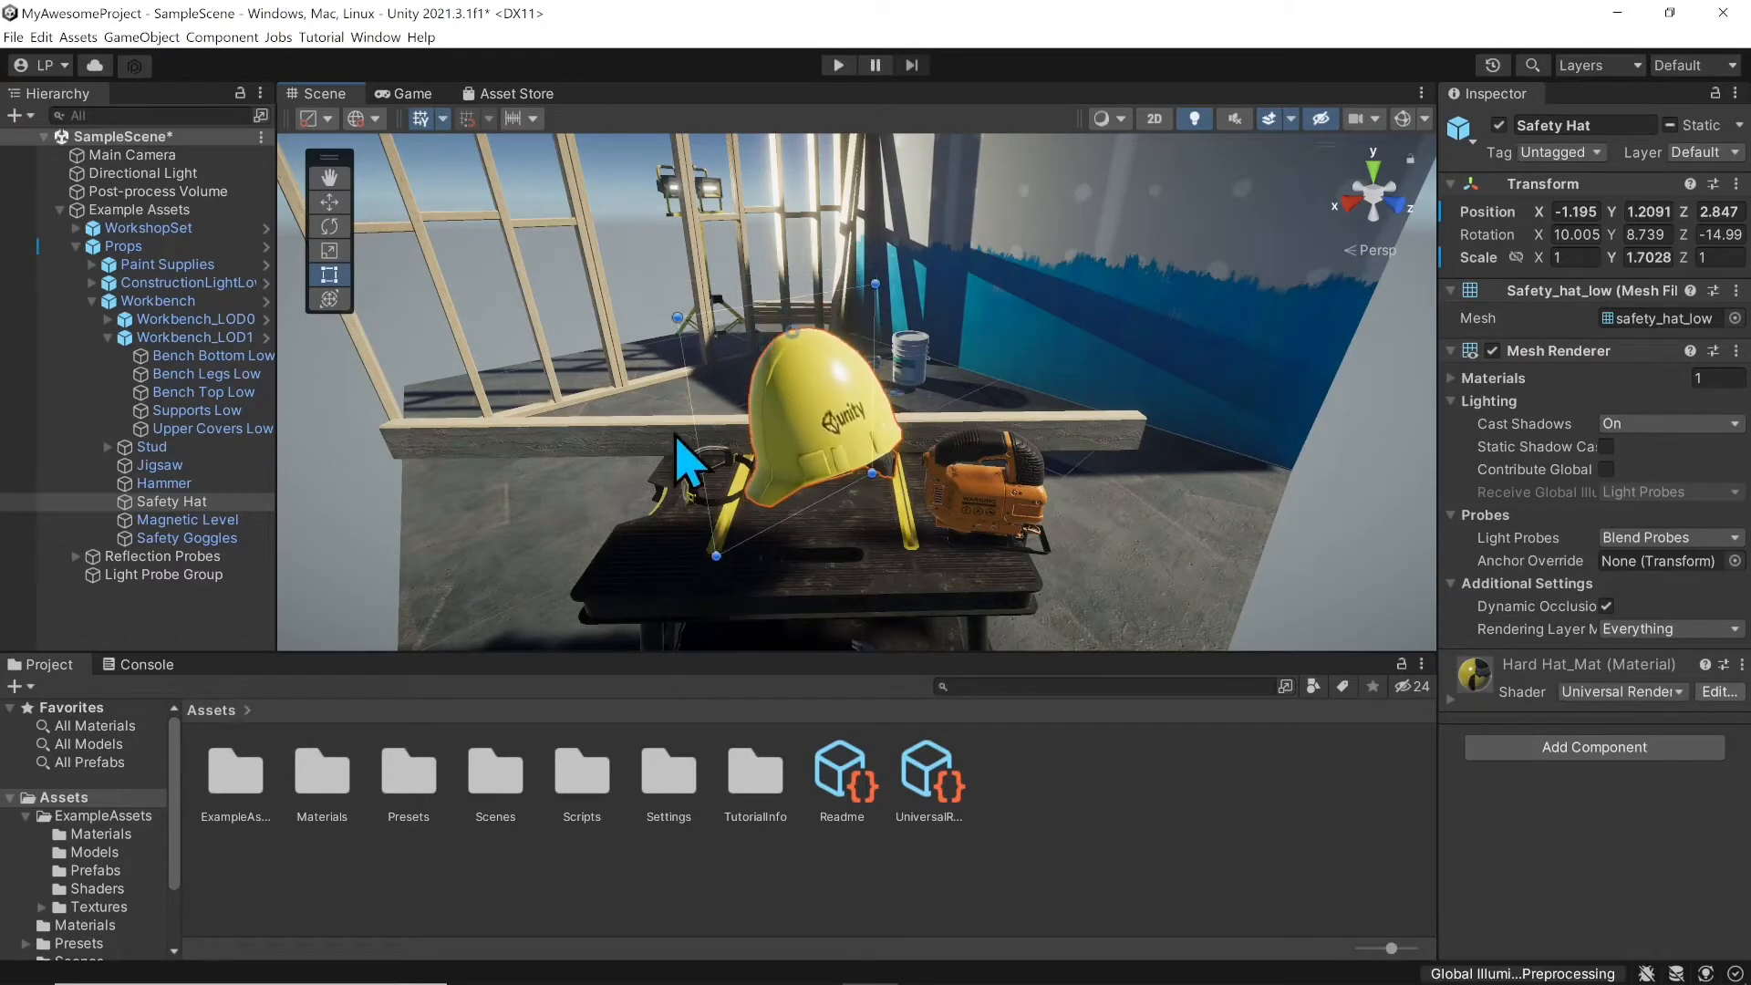
pyautogui.moveTo(695, 416); pyautogui.dragTo(538, 465)
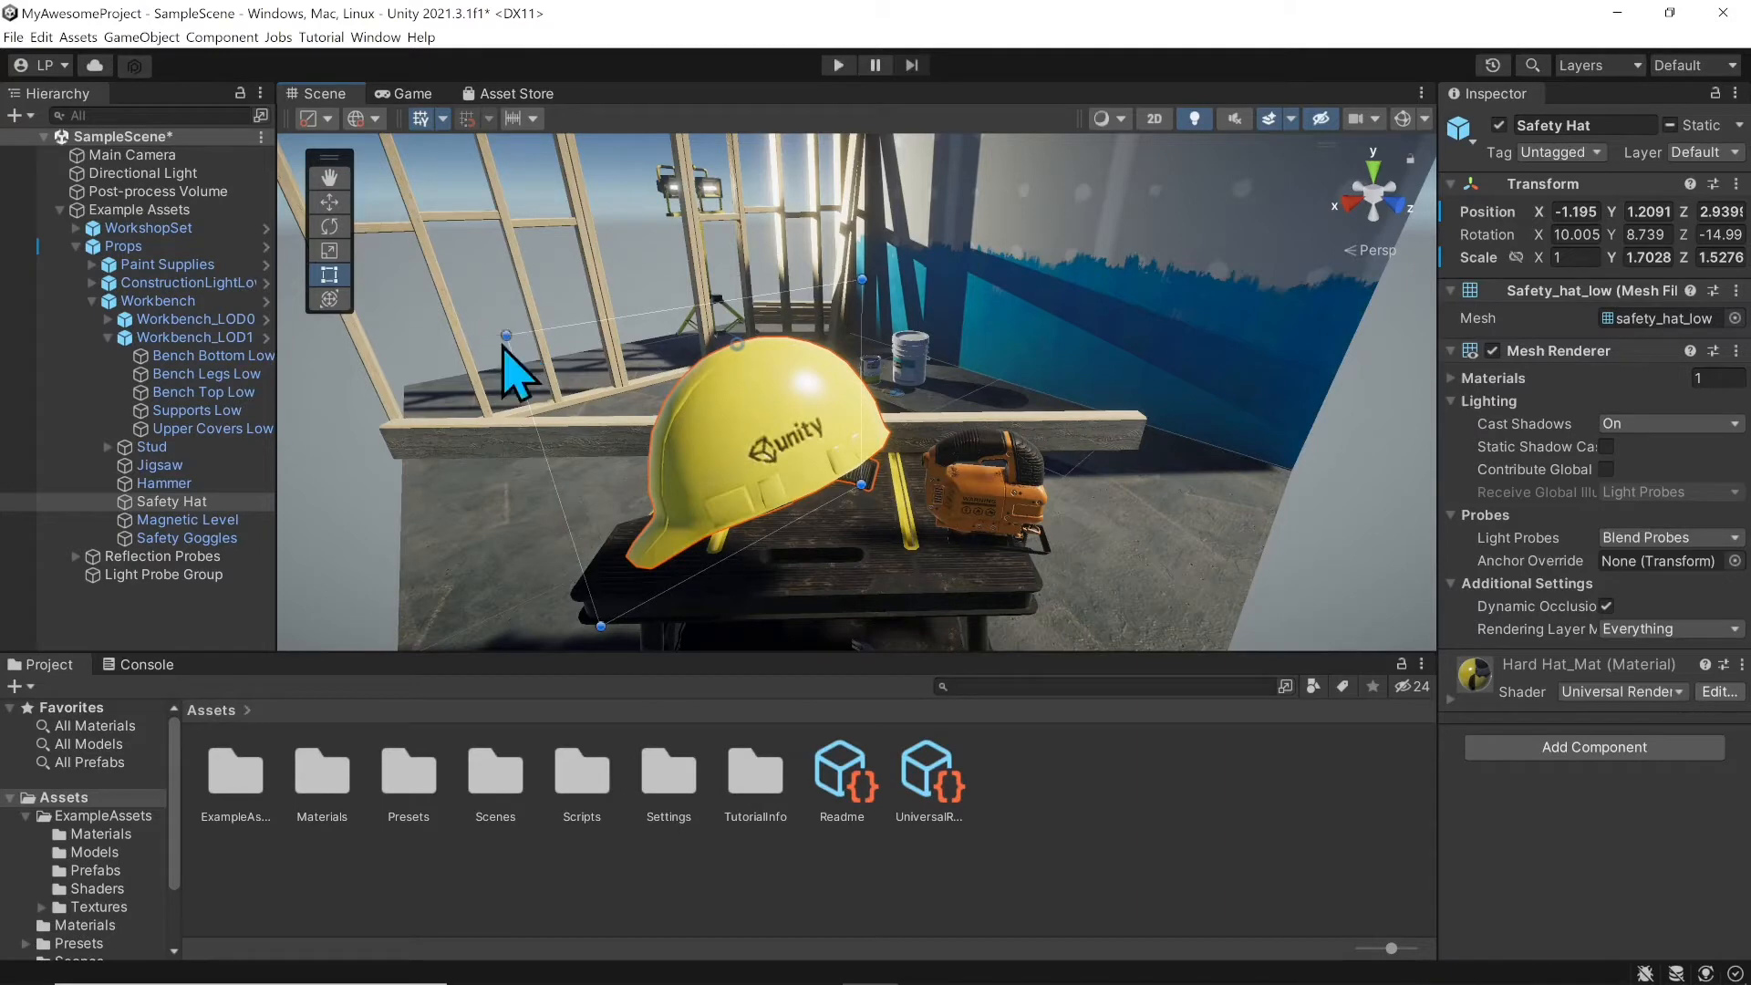
pyautogui.moveTo(511, 337); pyautogui.dragTo(512, 319)
pyautogui.moveTo(877, 369); pyautogui.dragTo(954, 465, button='right')
pyautogui.moveTo(954, 466); pyautogui.dragTo(990, 463, button='middle')
pyautogui.scroll(-4, 988, 465)
pyautogui.moveTo(1035, 401); pyautogui.dragTo(999, 438, button='middle')
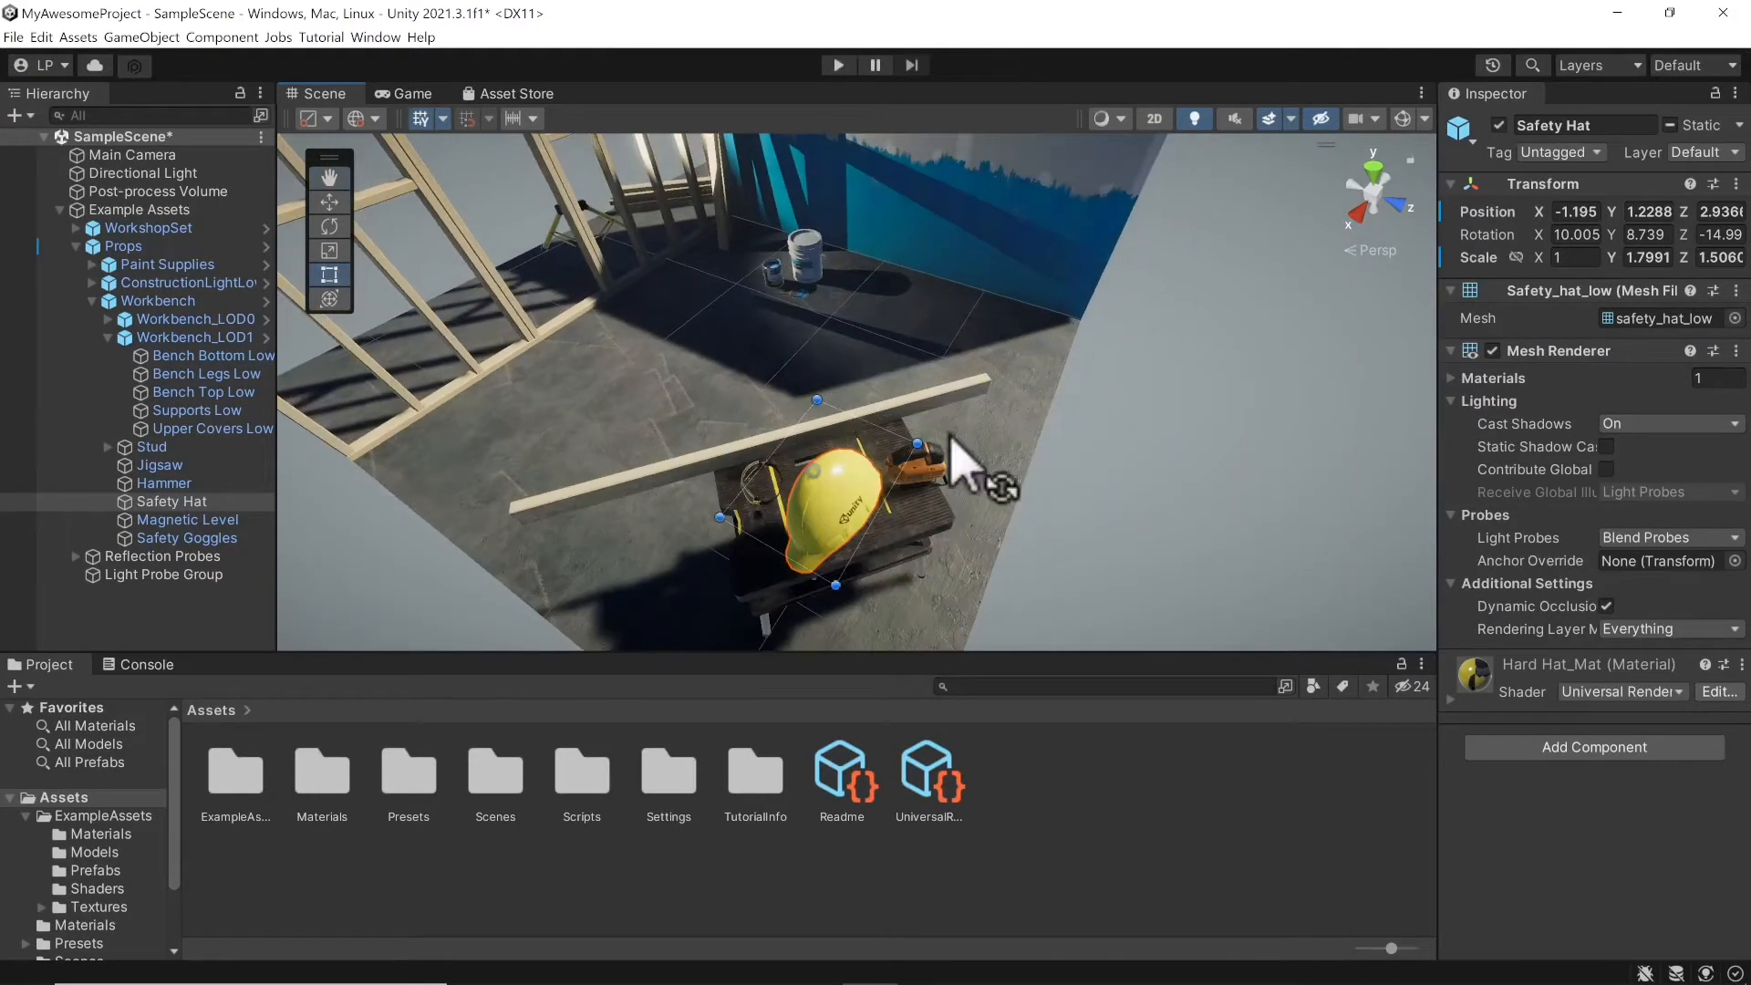
pyautogui.moveTo(950, 431); pyautogui.dragTo(923, 485, button='right')
pyautogui.scroll(3, 923, 486)
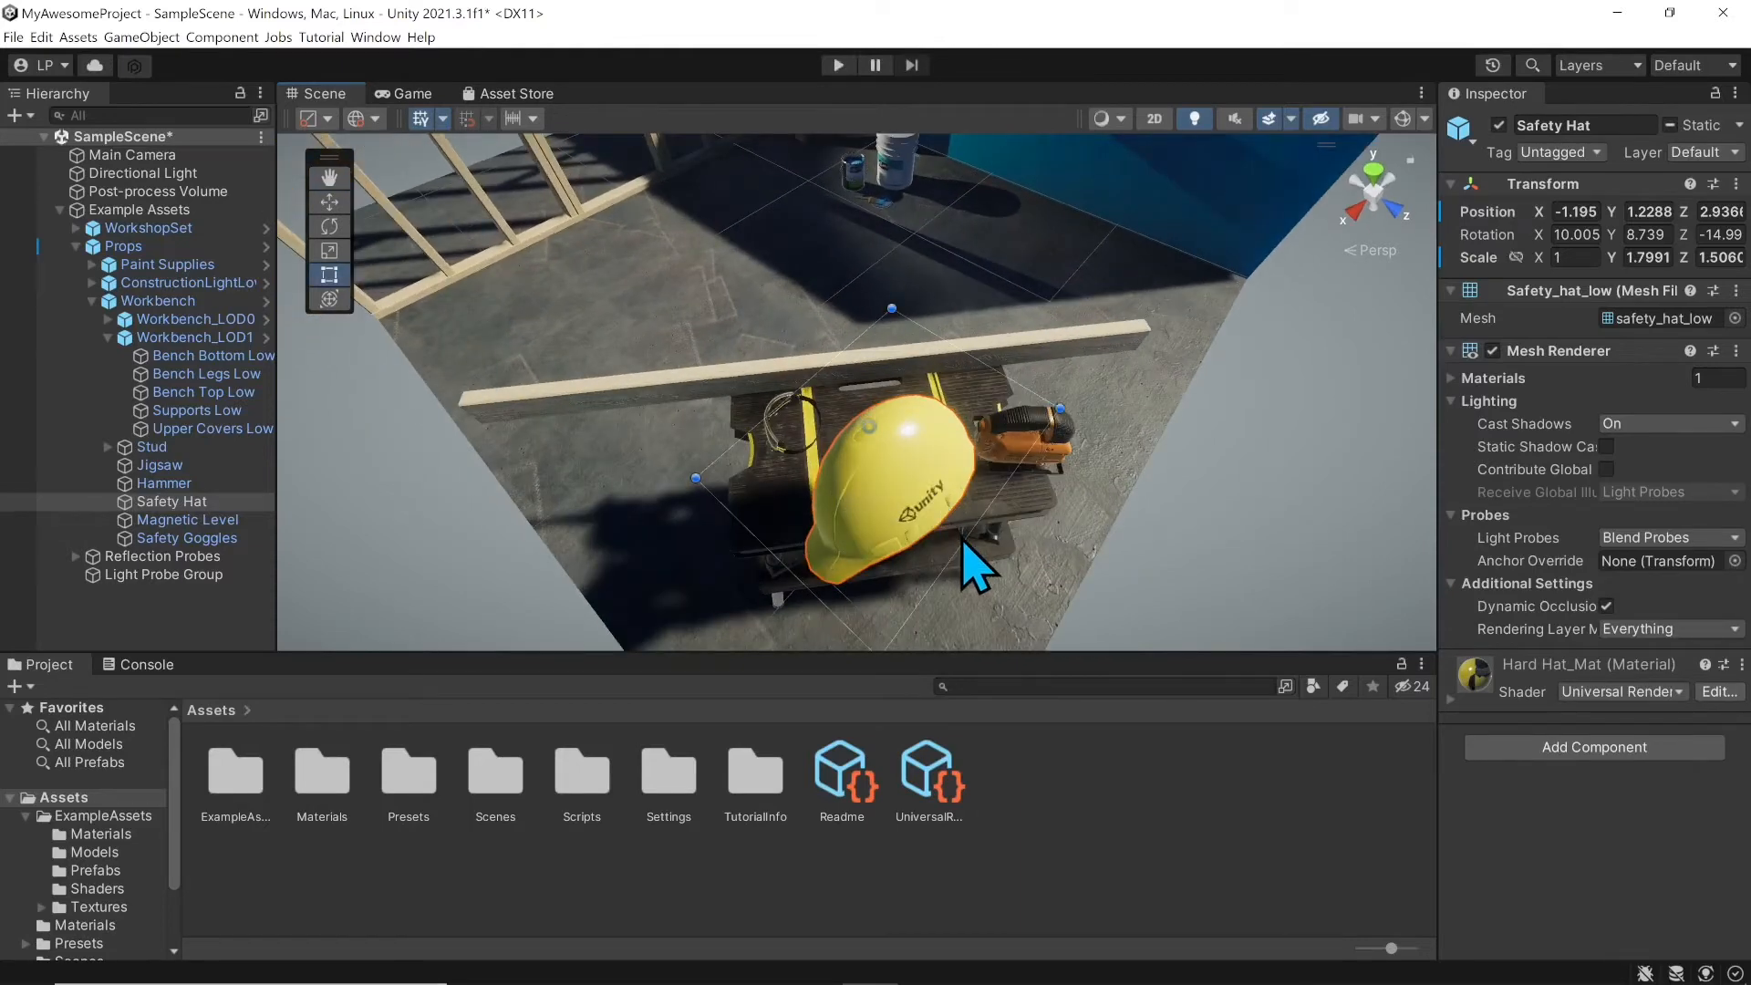
pyautogui.moveTo(954, 544); pyautogui.dragTo(1033, 467)
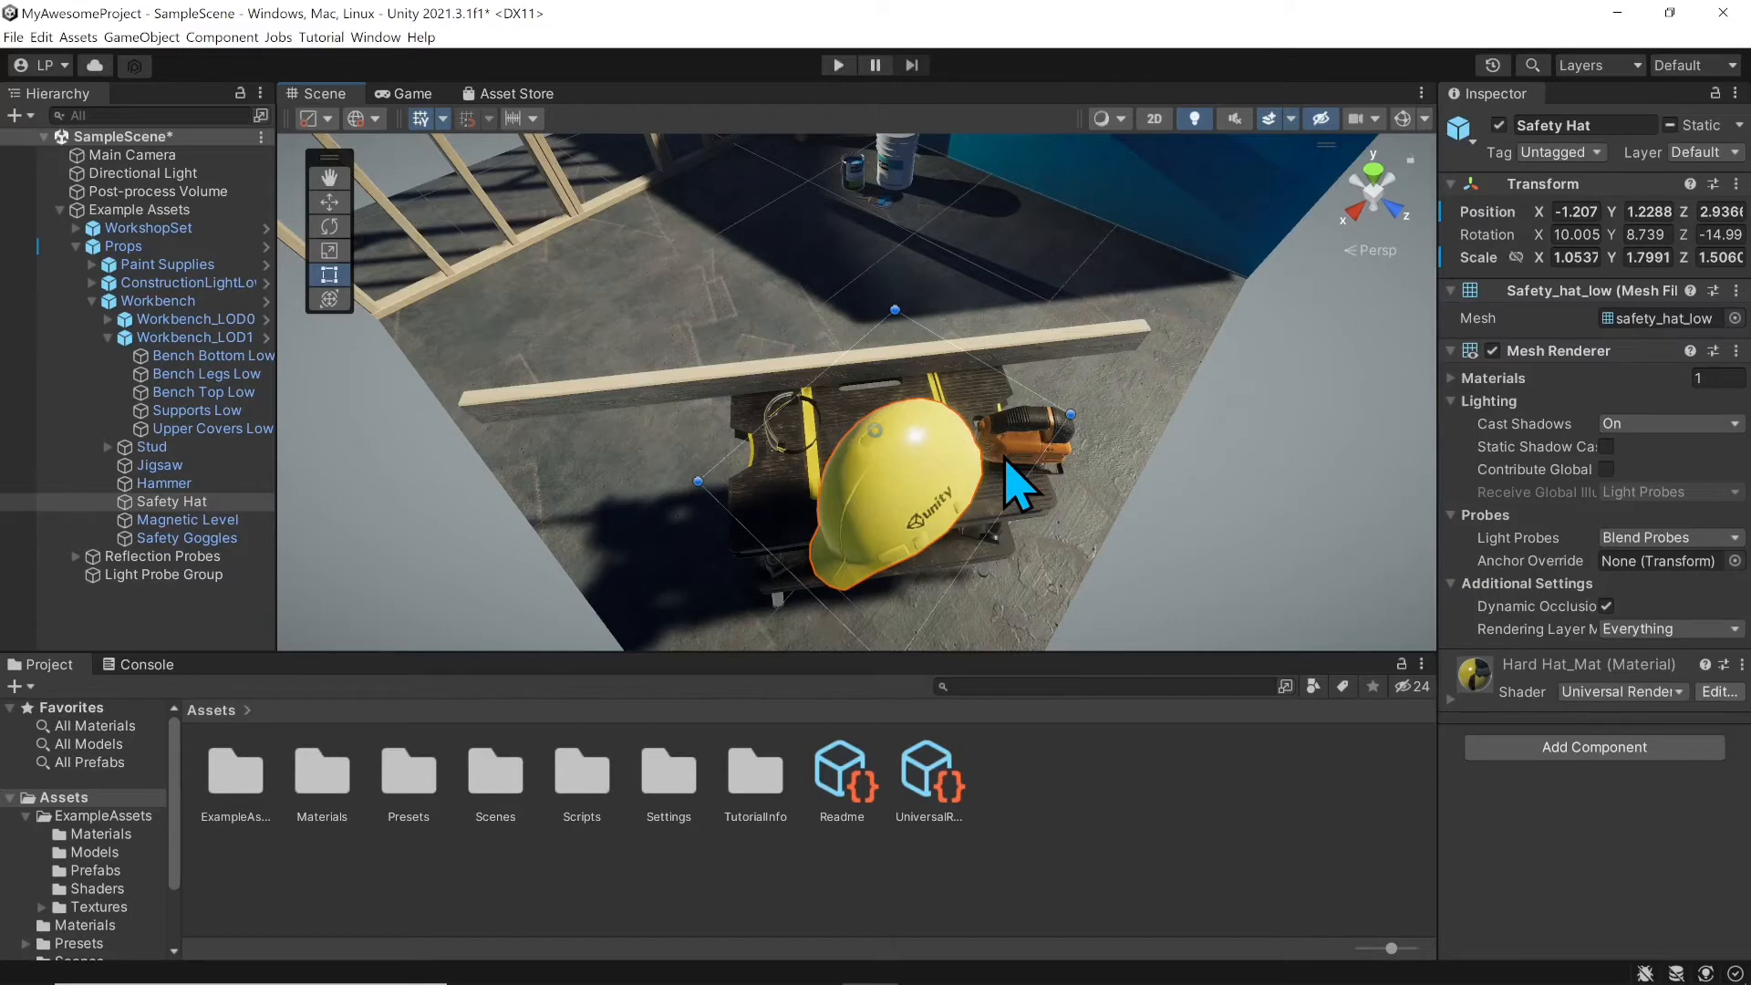
pyautogui.hotkey('ctrl', 'z')
pyautogui.hotkey('ctrl', 'z')
pyautogui.hotkey('ctrl', 'z')
pyautogui.hotkey('ctrl', 'z')
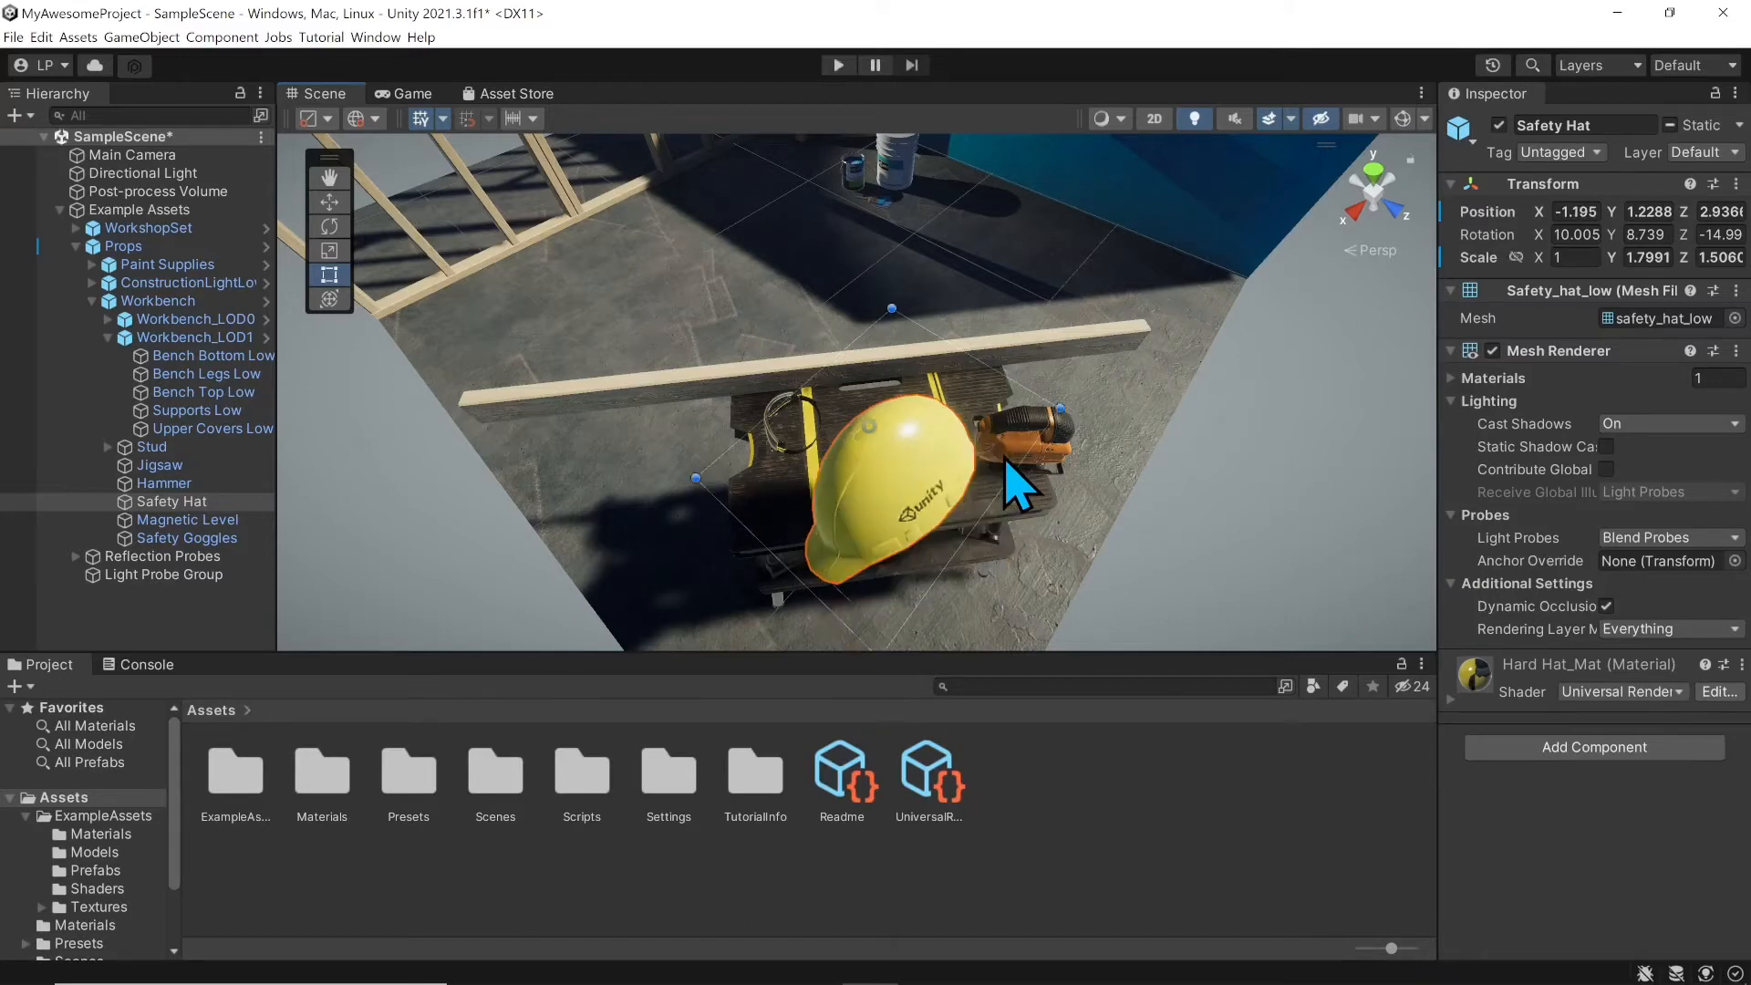
pyautogui.moveTo(983, 584); pyautogui.dragTo(988, 298, button='right')
pyautogui.scroll(-5, 957, 398)
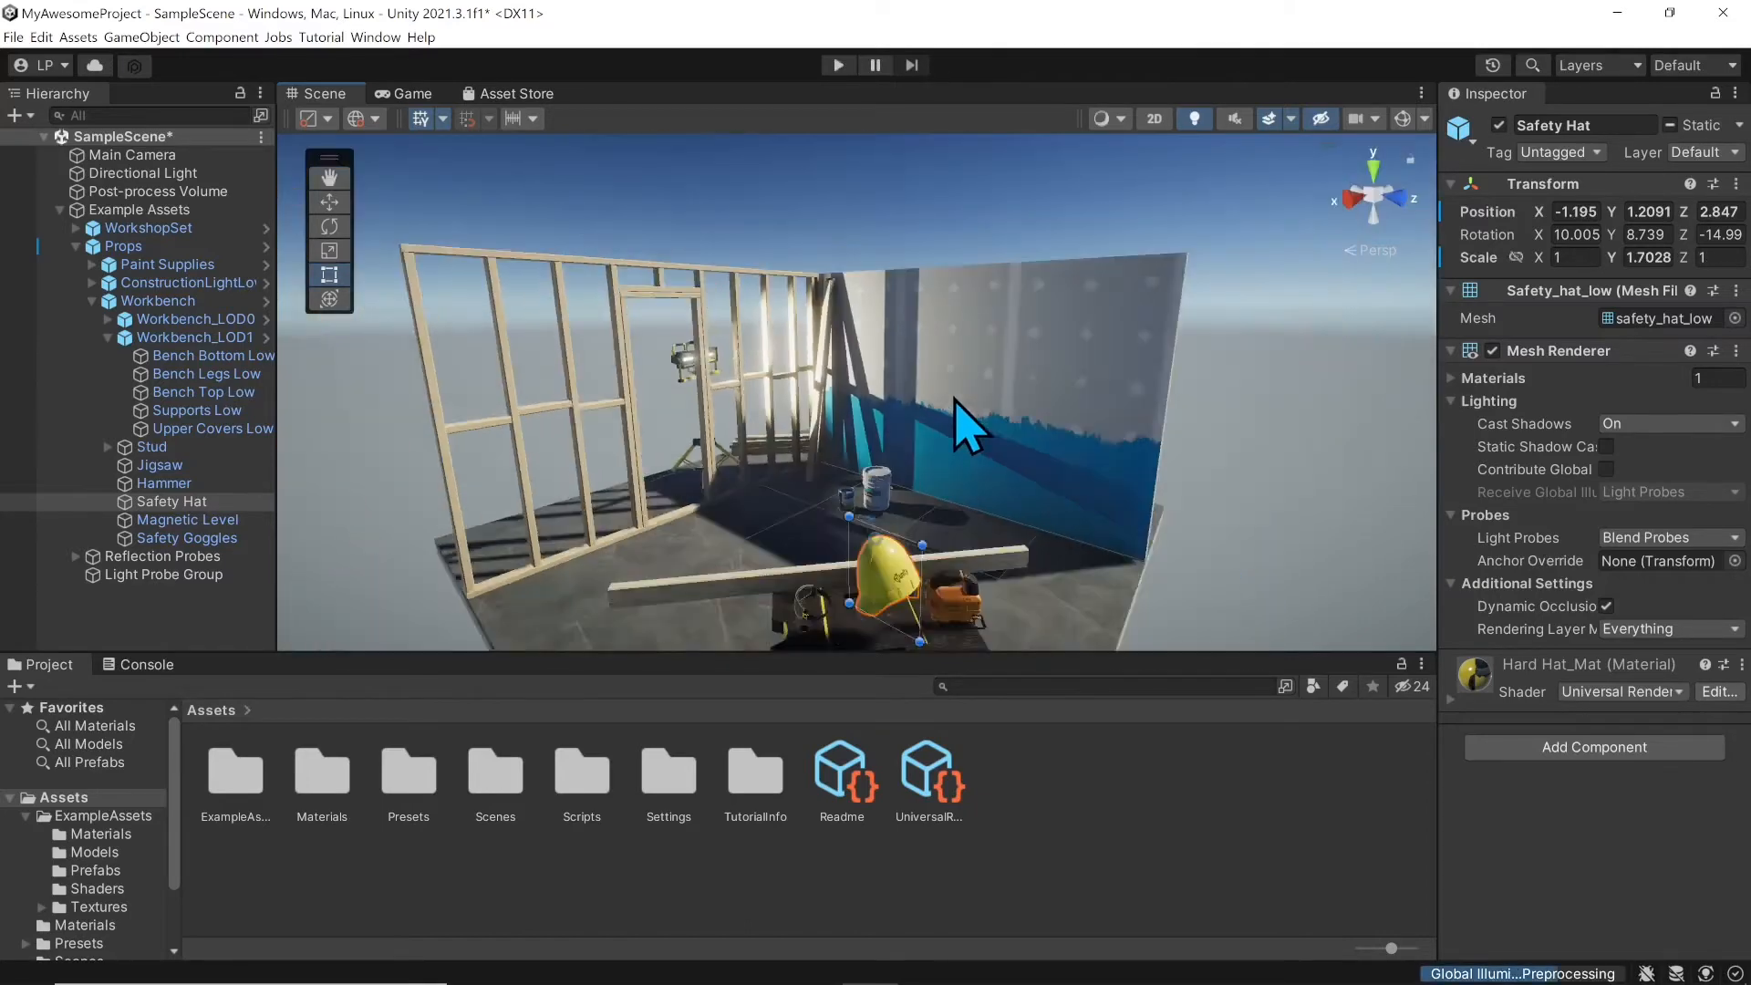
pyautogui.moveTo(958, 420); pyautogui.dragTo(935, 315, button='middle')
pyautogui.hotkey('ctrl', 'z')
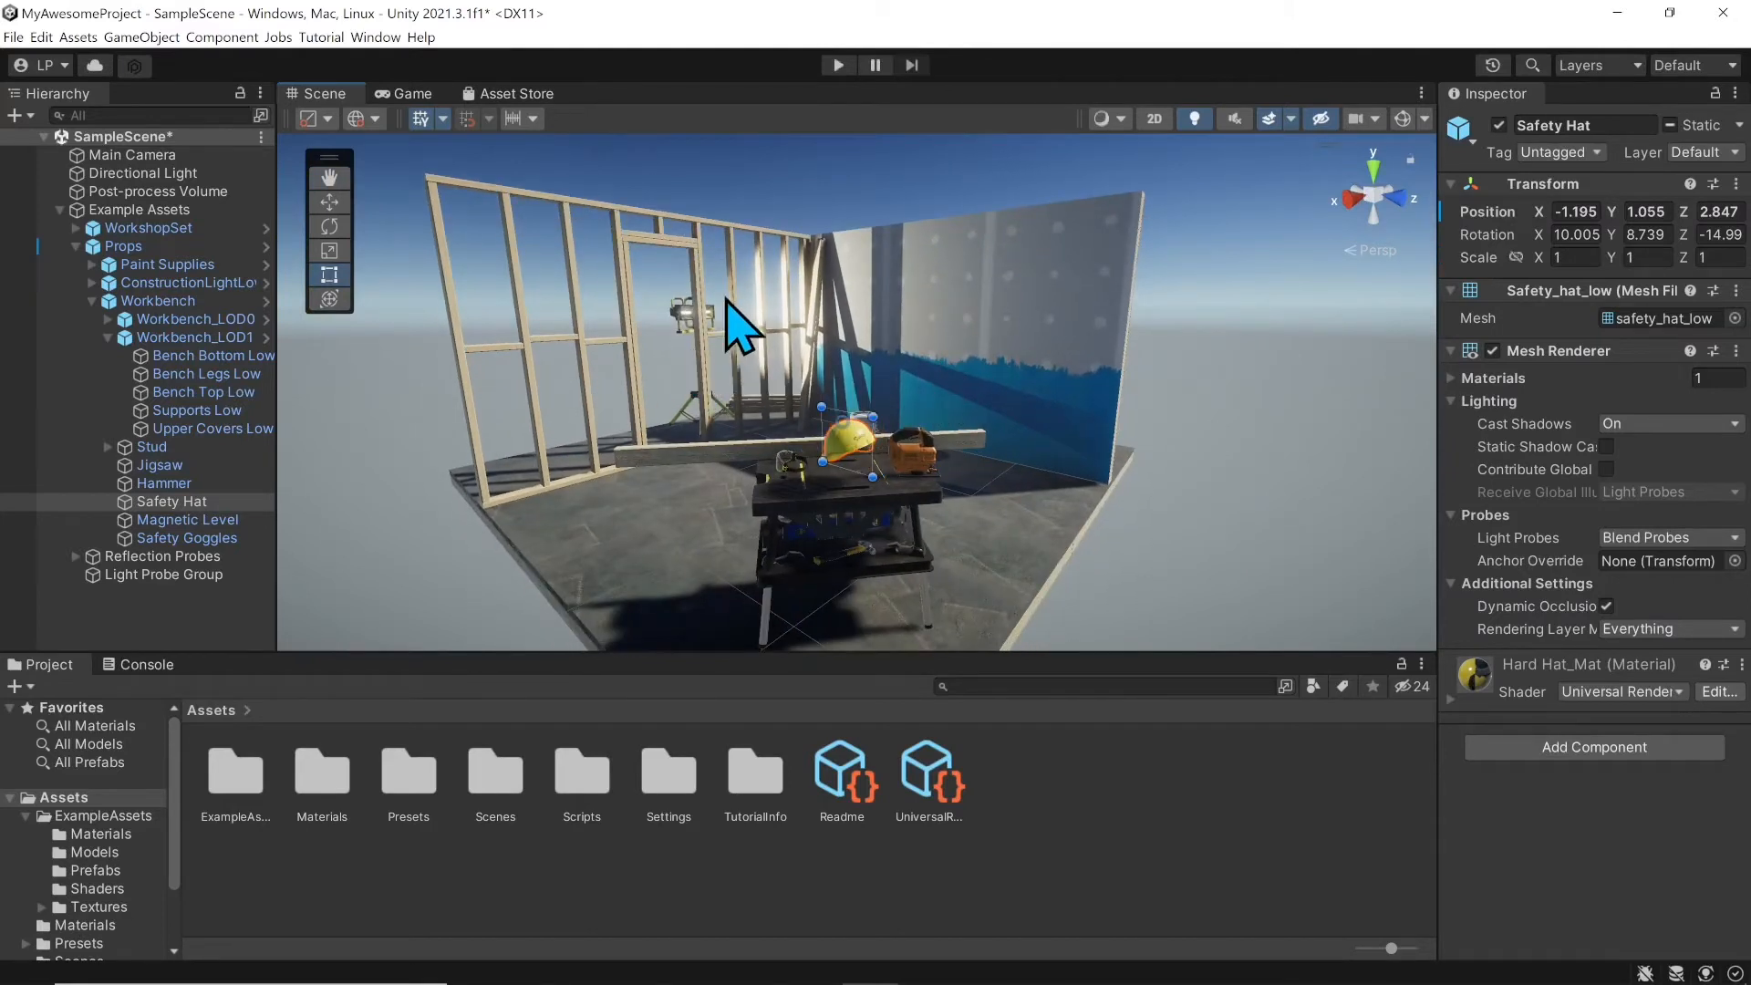
# Step: Cycle through the Hand, Move, Scale, Rotate and Rect tools, ending on the Transform tool
pyautogui.click(336, 303)
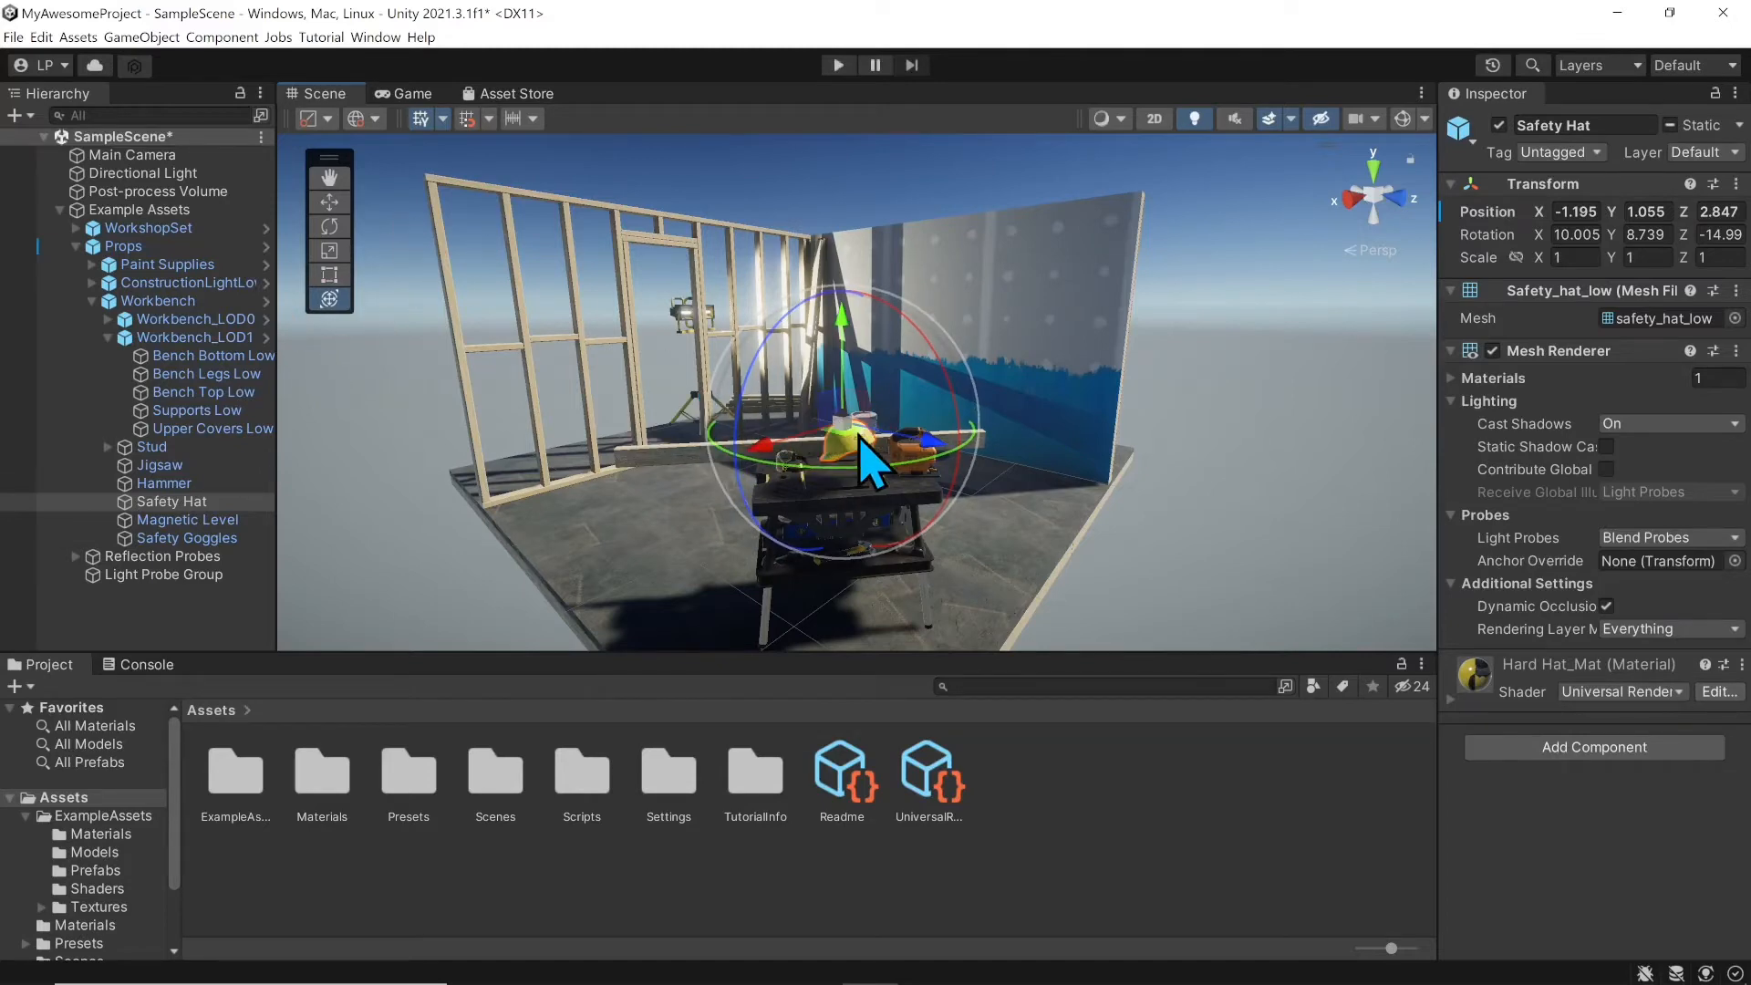
pyautogui.keyDown('alt'); pyautogui.moveTo(724, 403); pyautogui.dragTo(1079, 352); pyautogui.keyUp('alt')
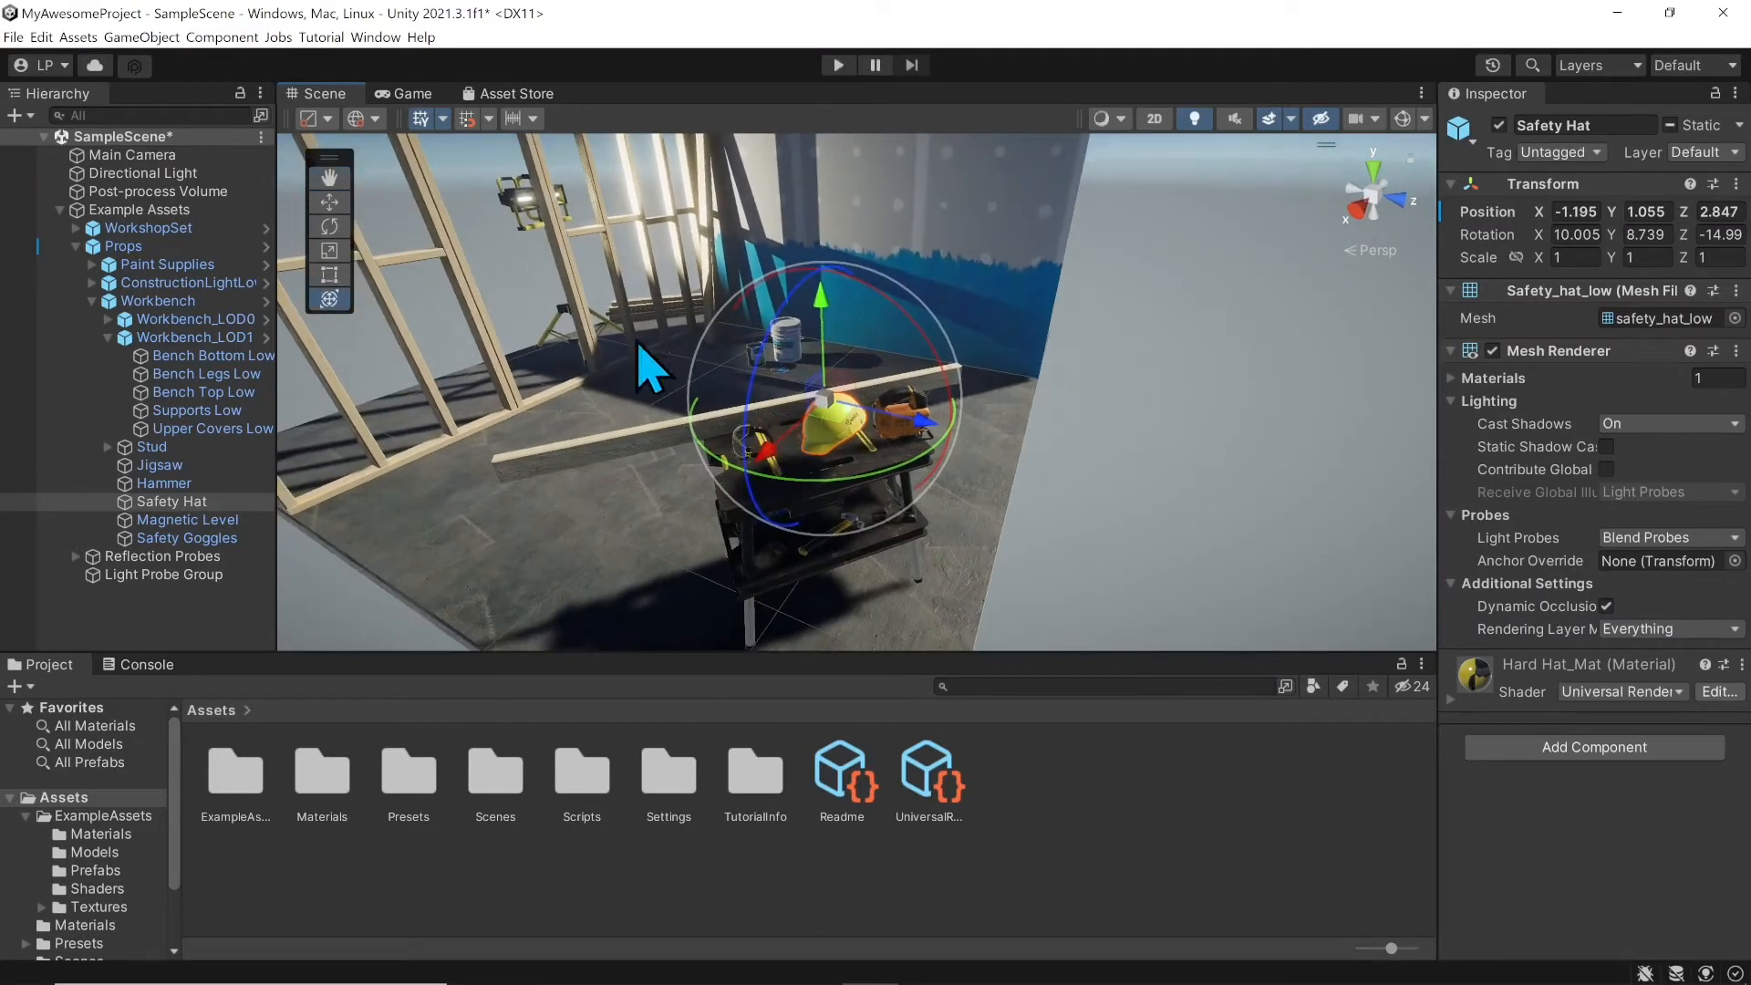
pyautogui.click(329, 177)
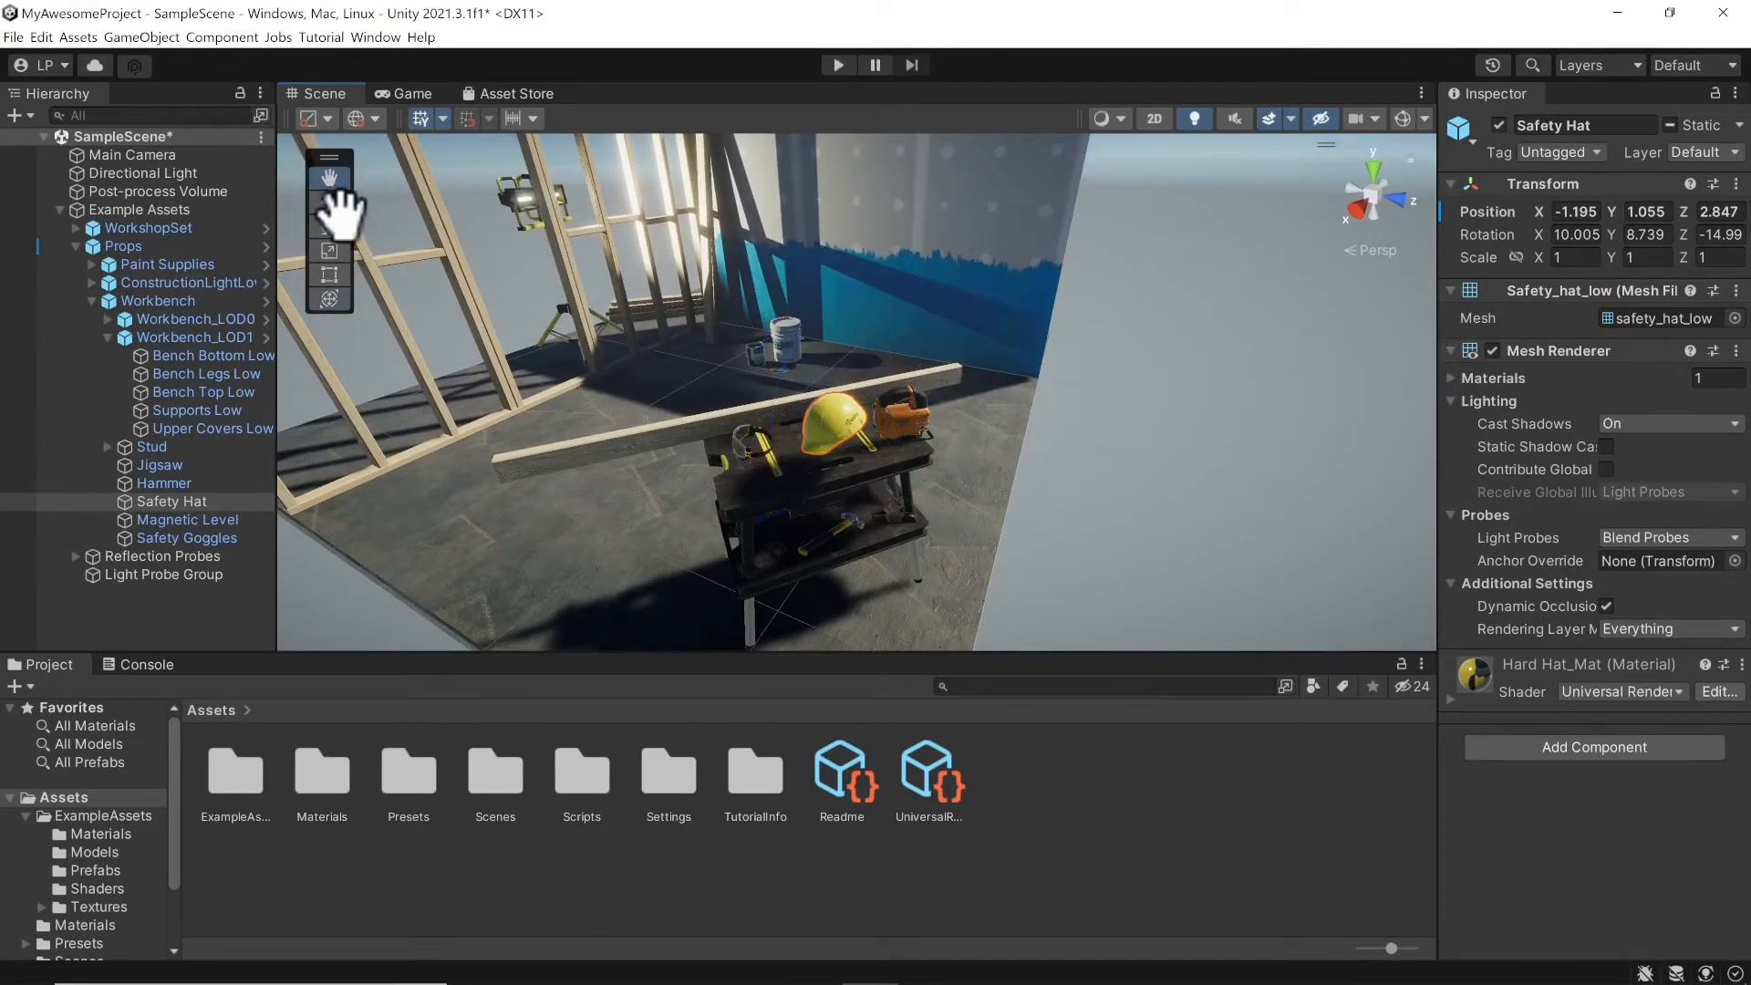
pyautogui.click(330, 203)
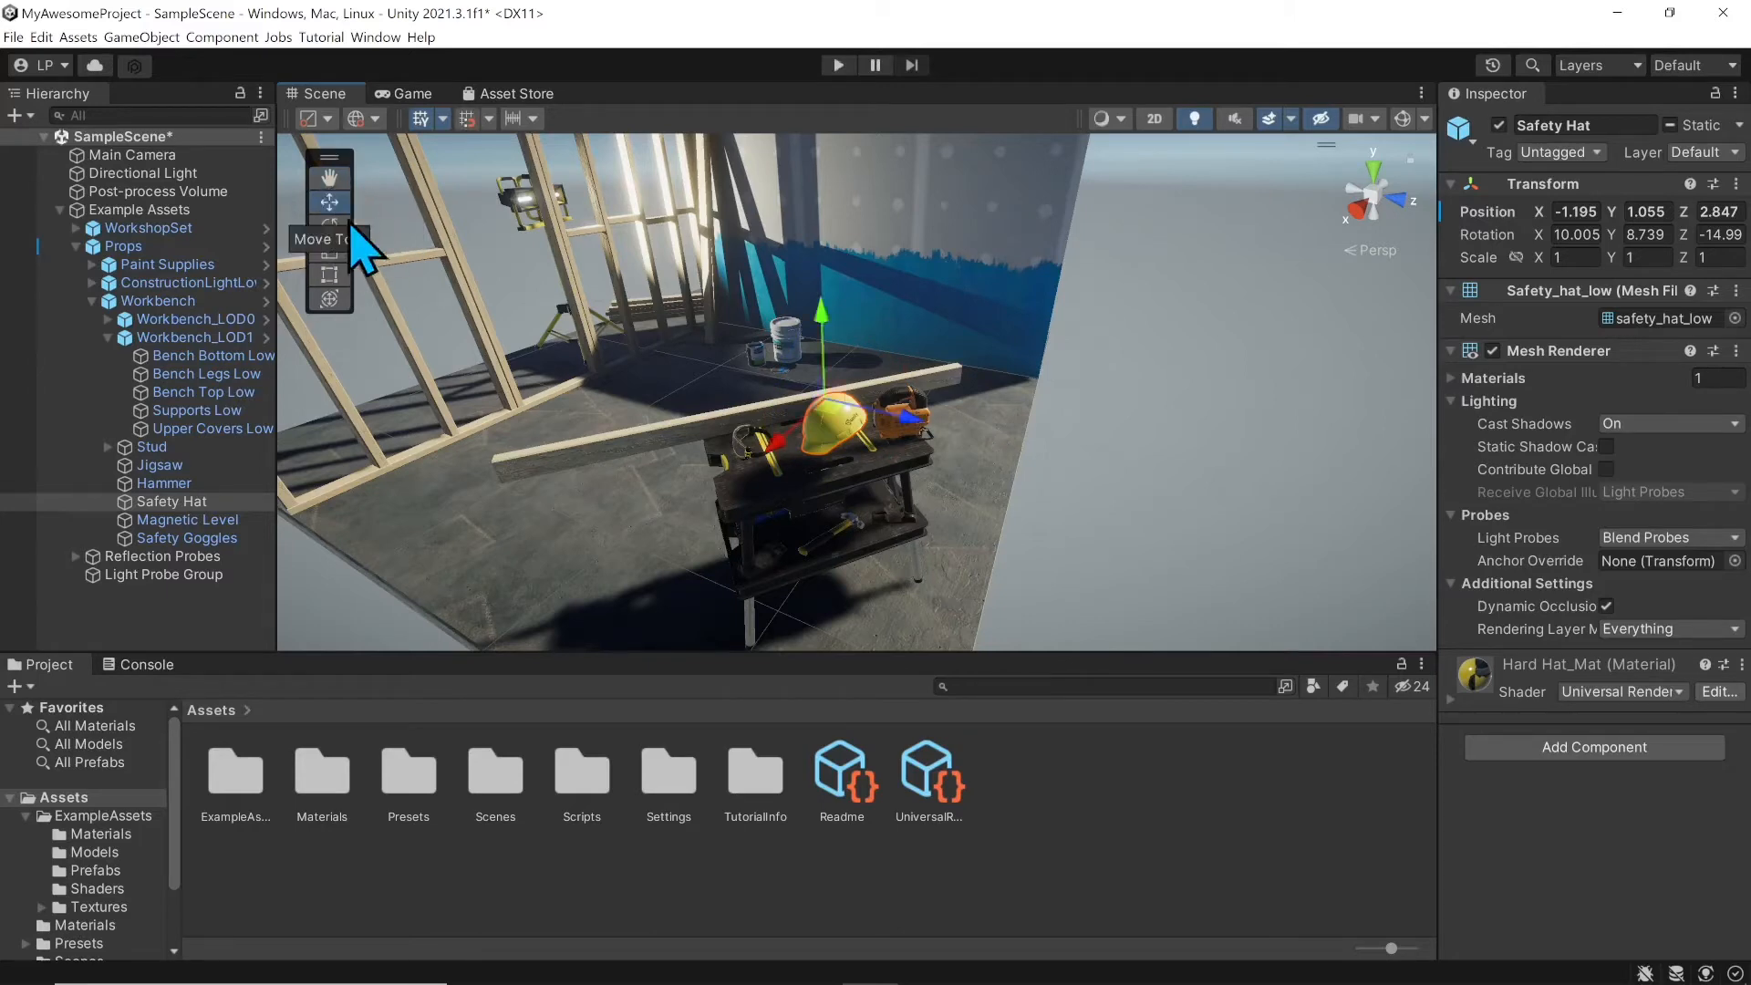
pyautogui.press('r')
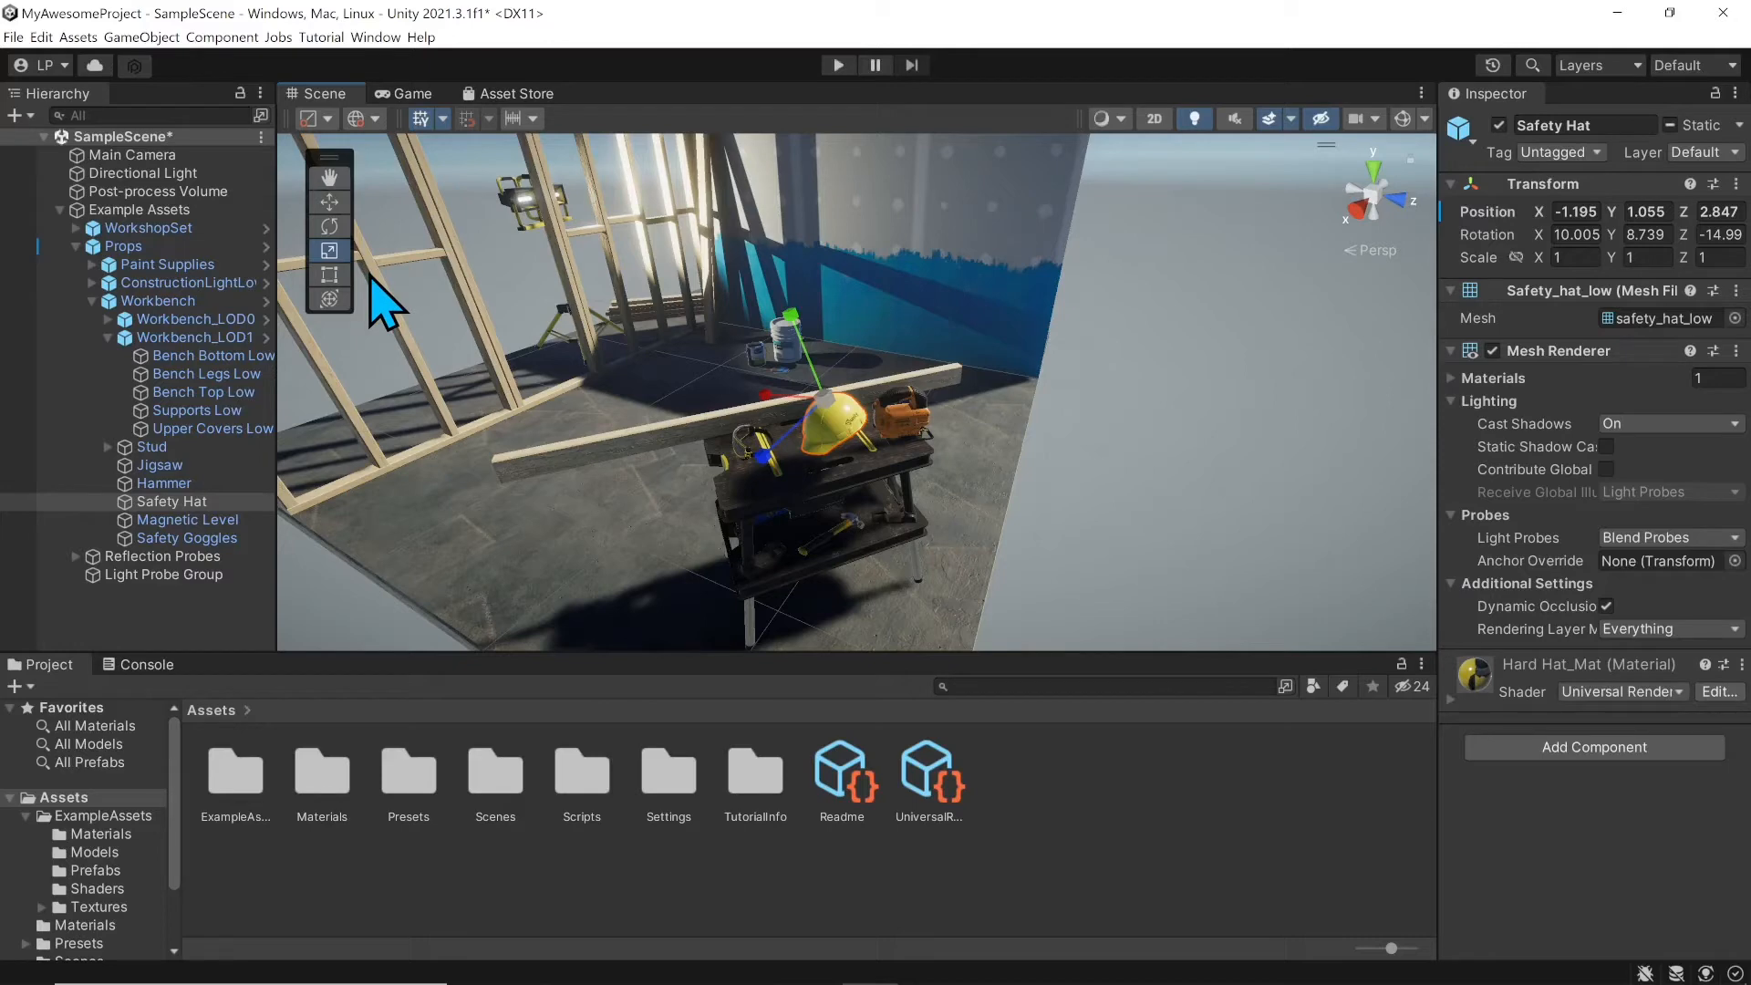
pyautogui.press('q')
pyautogui.click(333, 225)
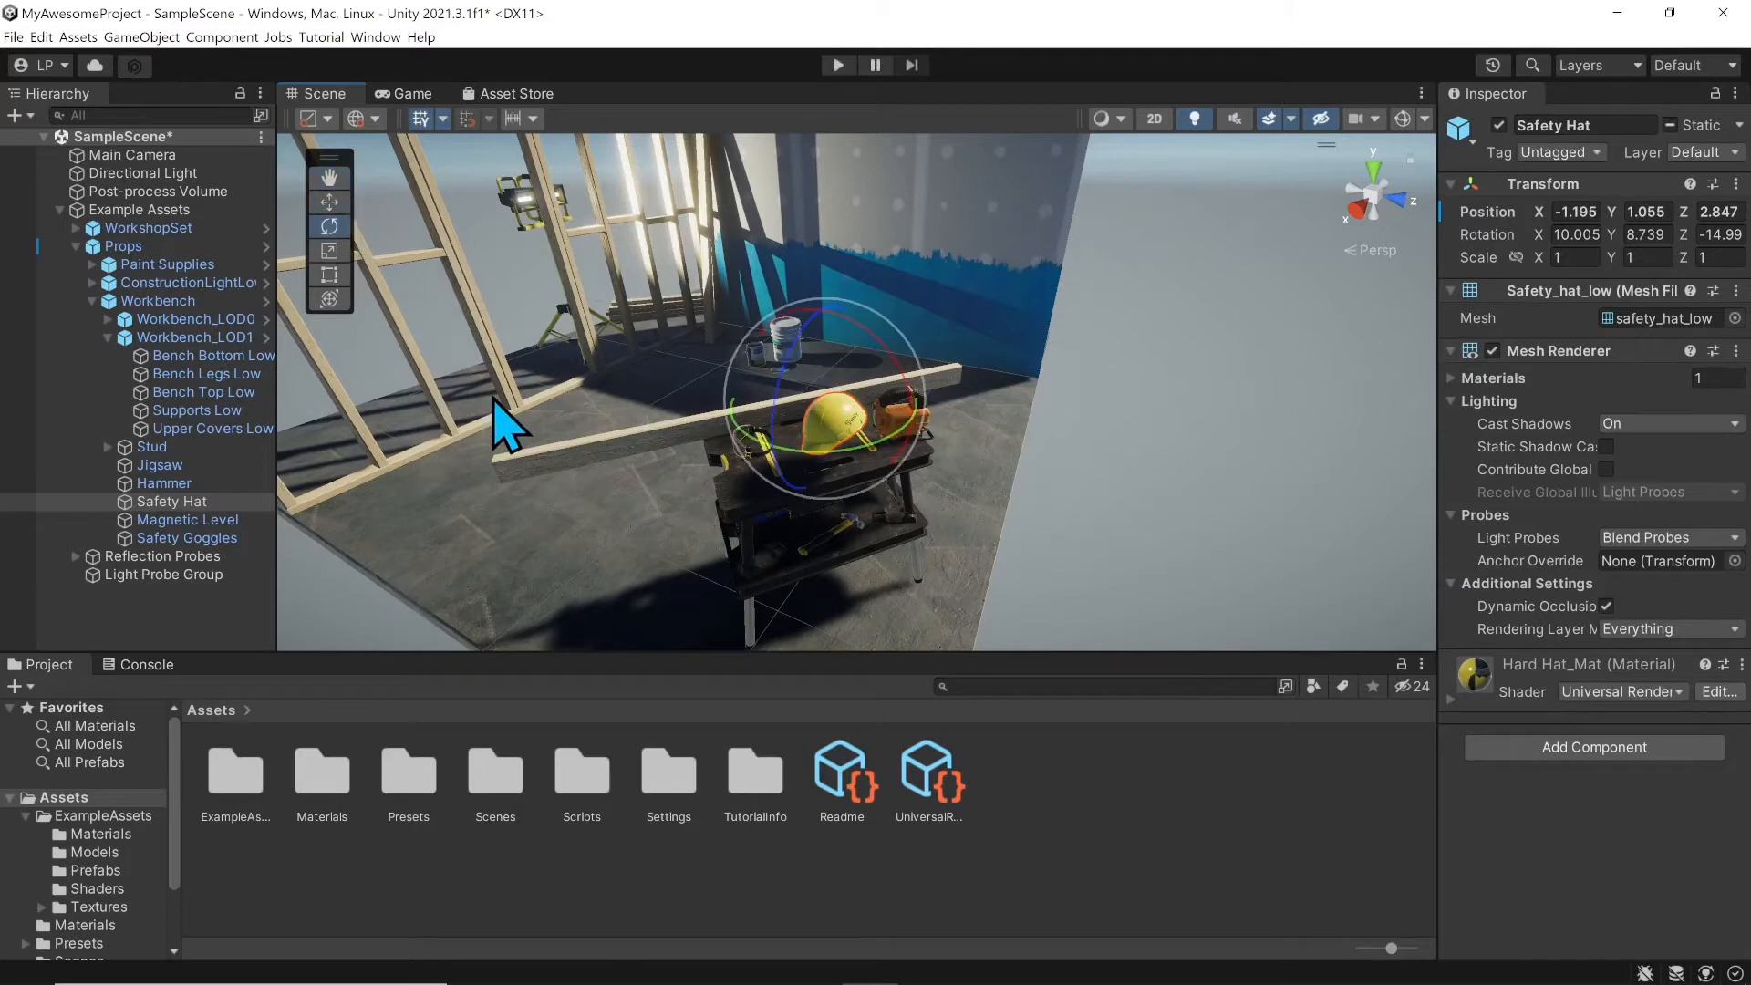
pyautogui.press('t')
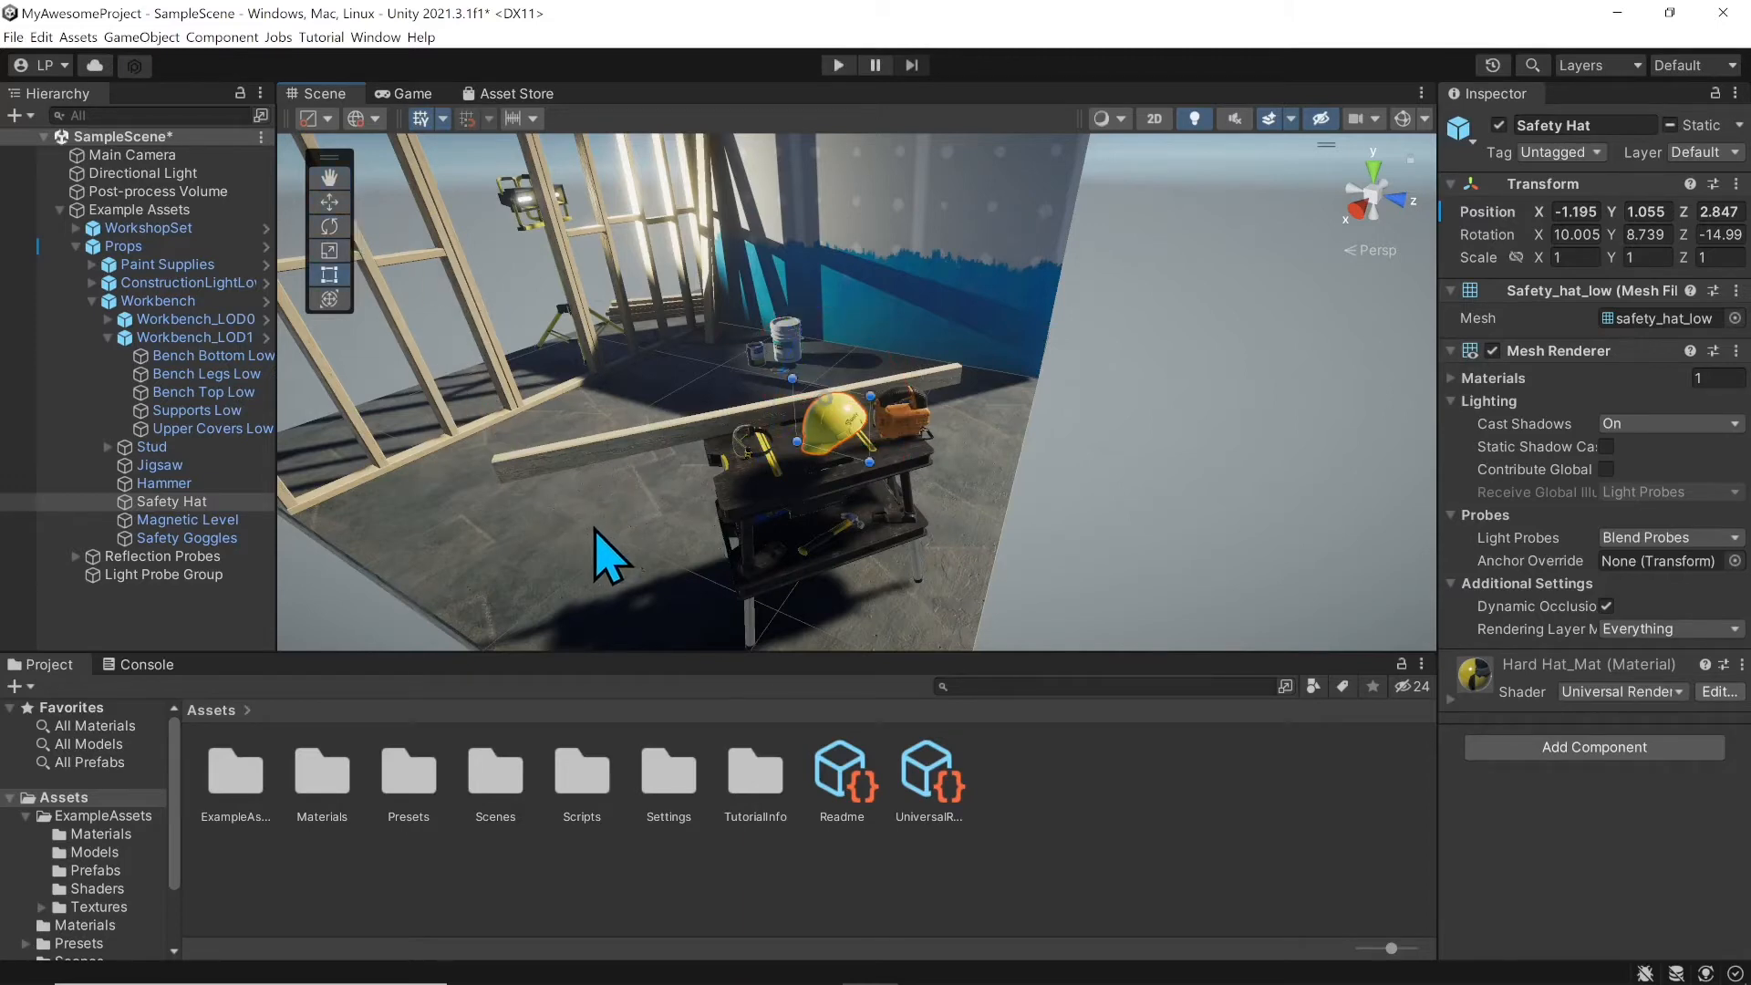
pyautogui.press('y')
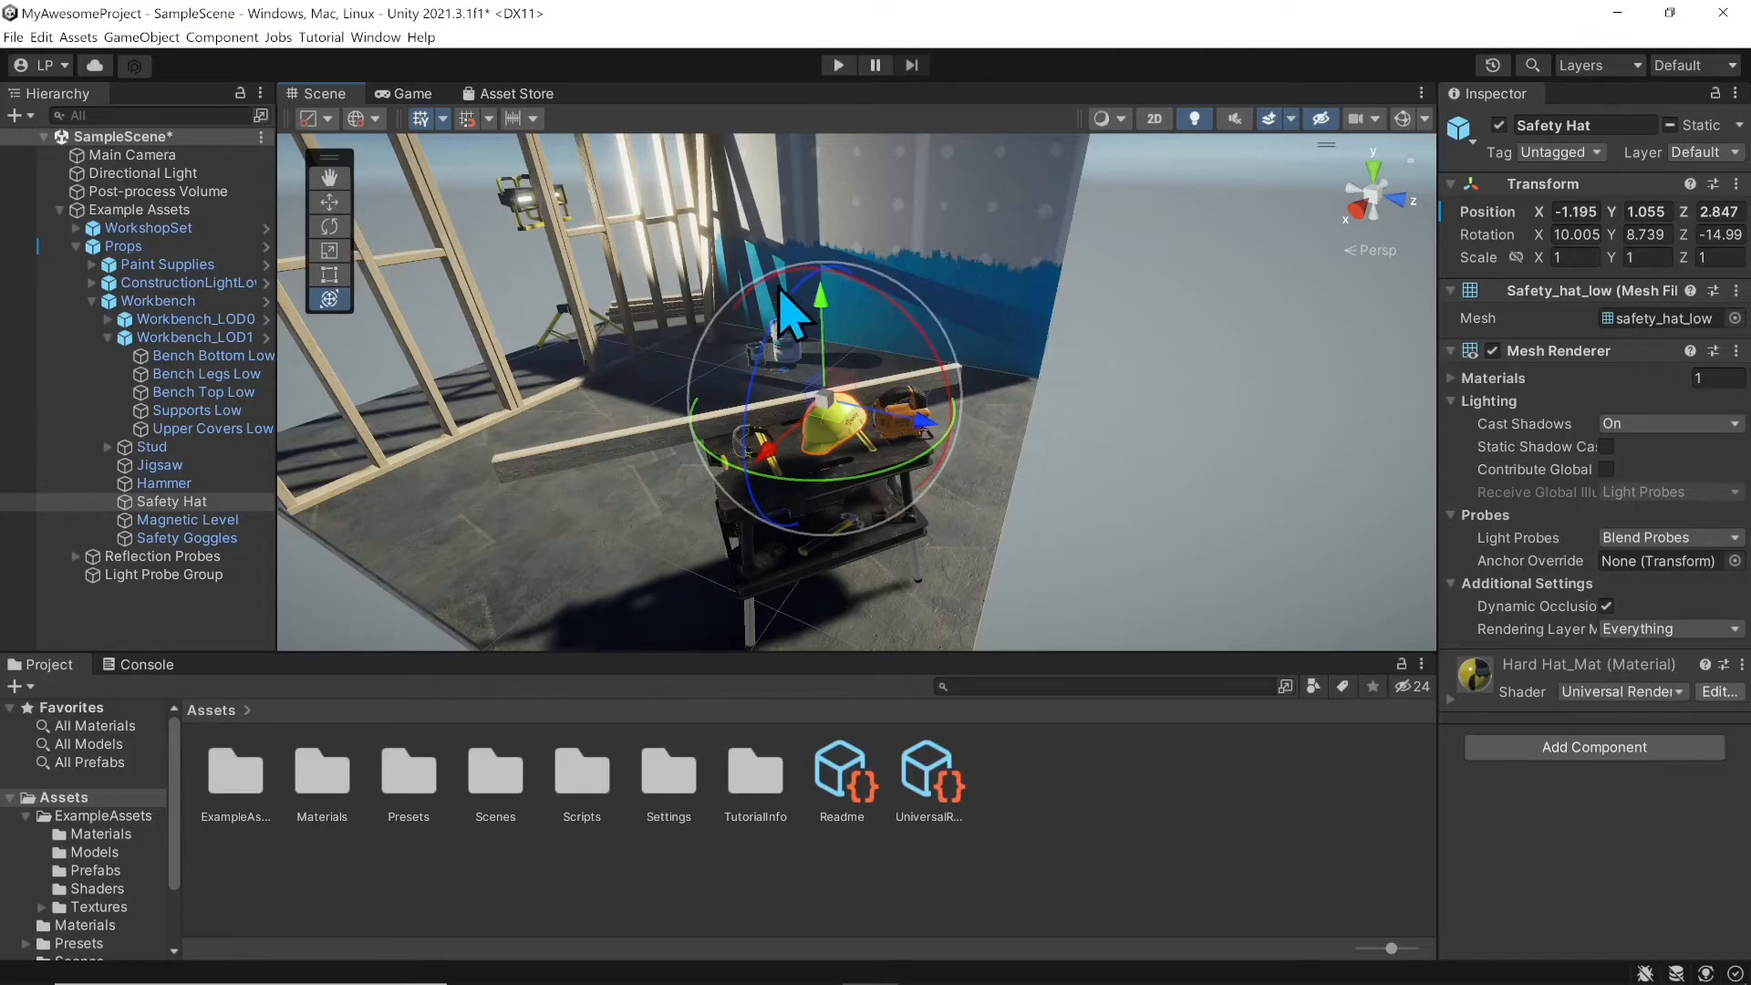
pyautogui.scroll(-5, 930, 305)
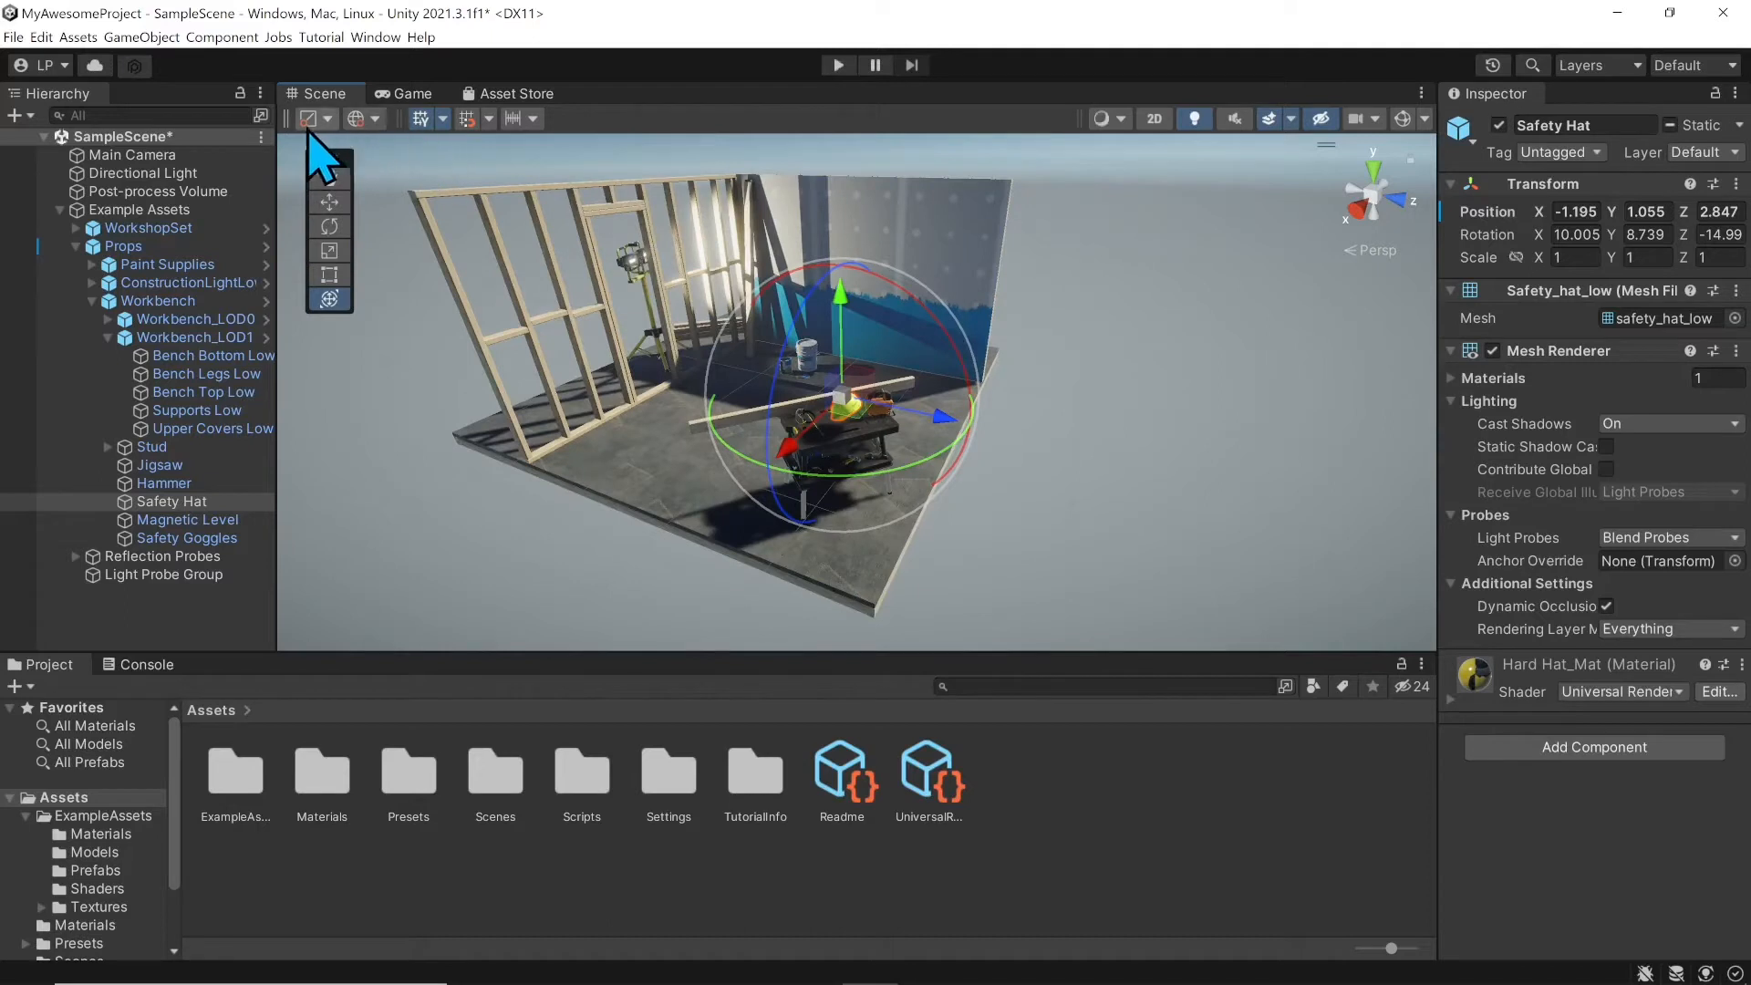
pyautogui.click(1114, 127)
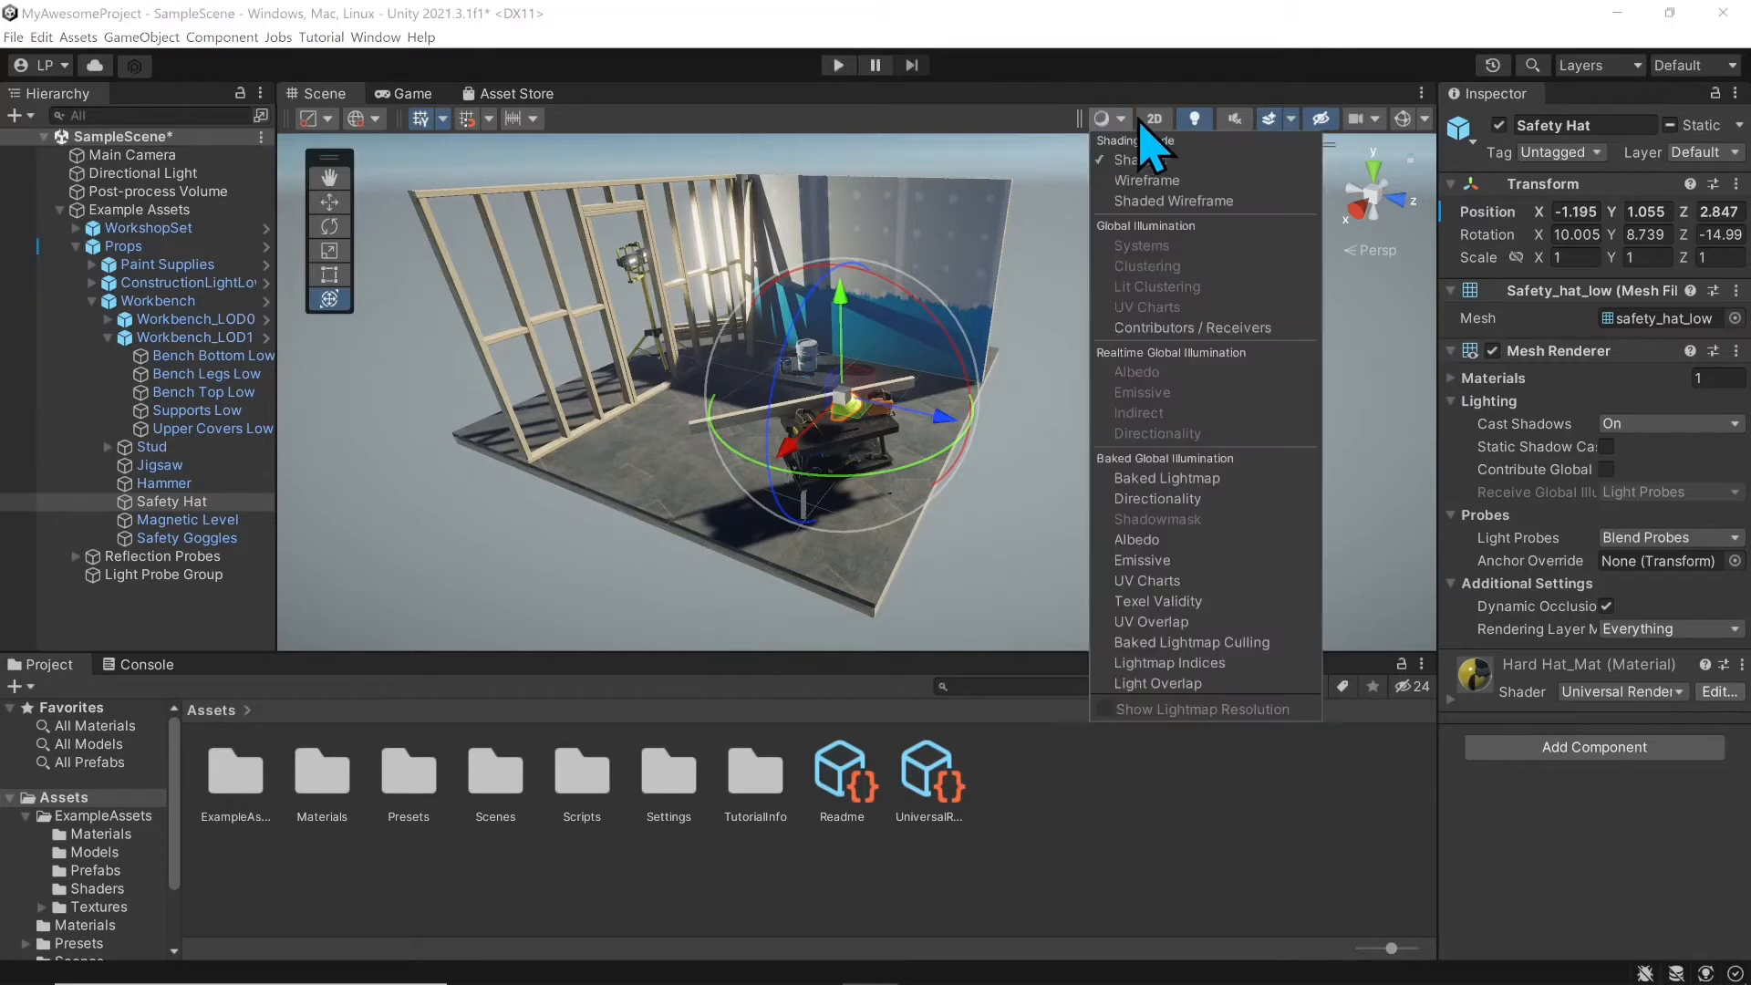
pyautogui.click(1147, 179)
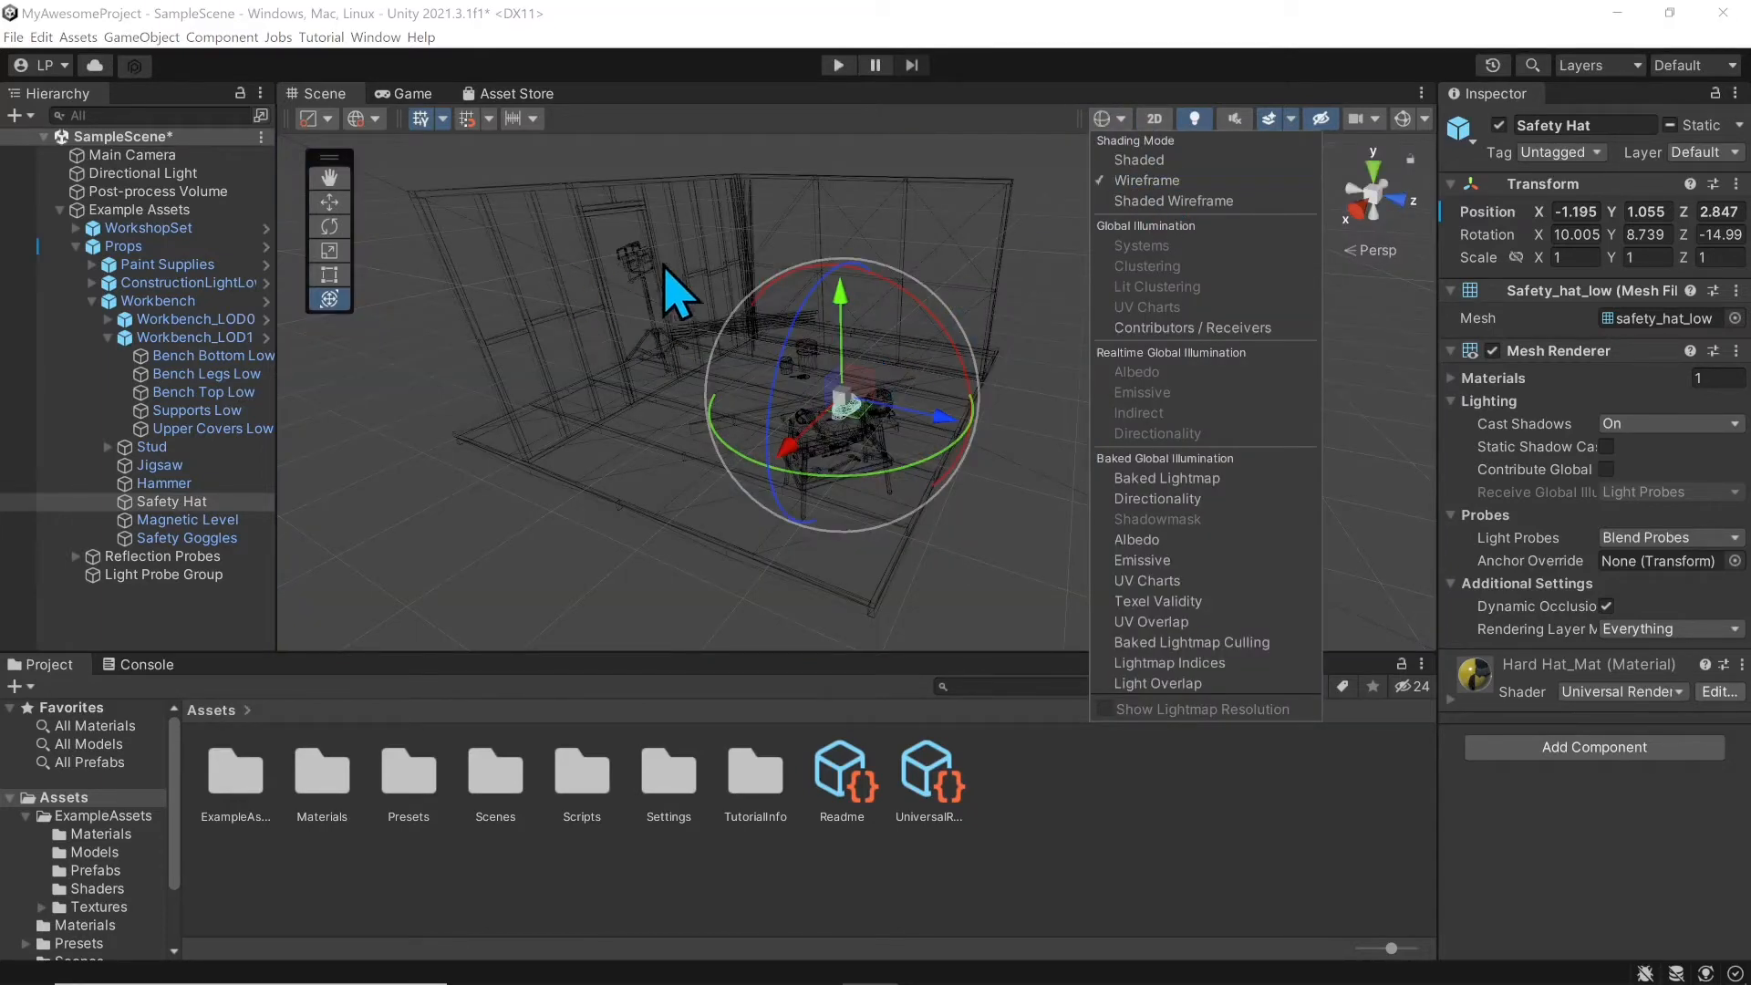
pyautogui.click(1168, 201)
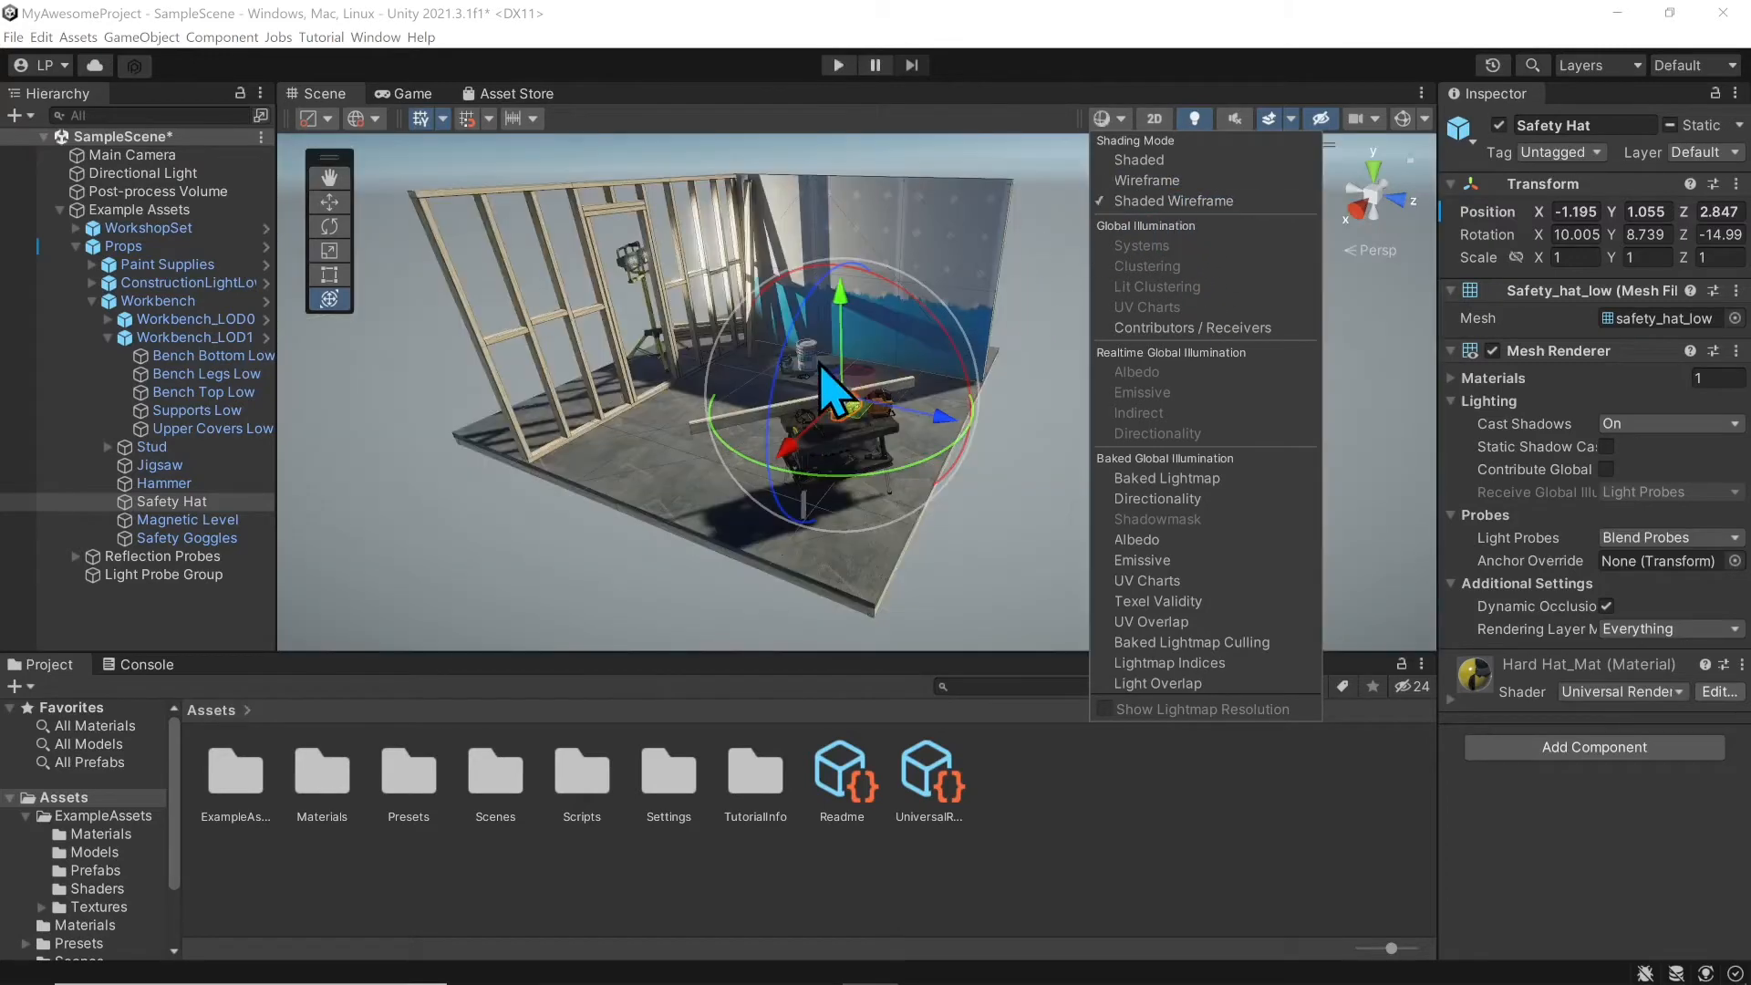
pyautogui.scroll(4, 833, 383)
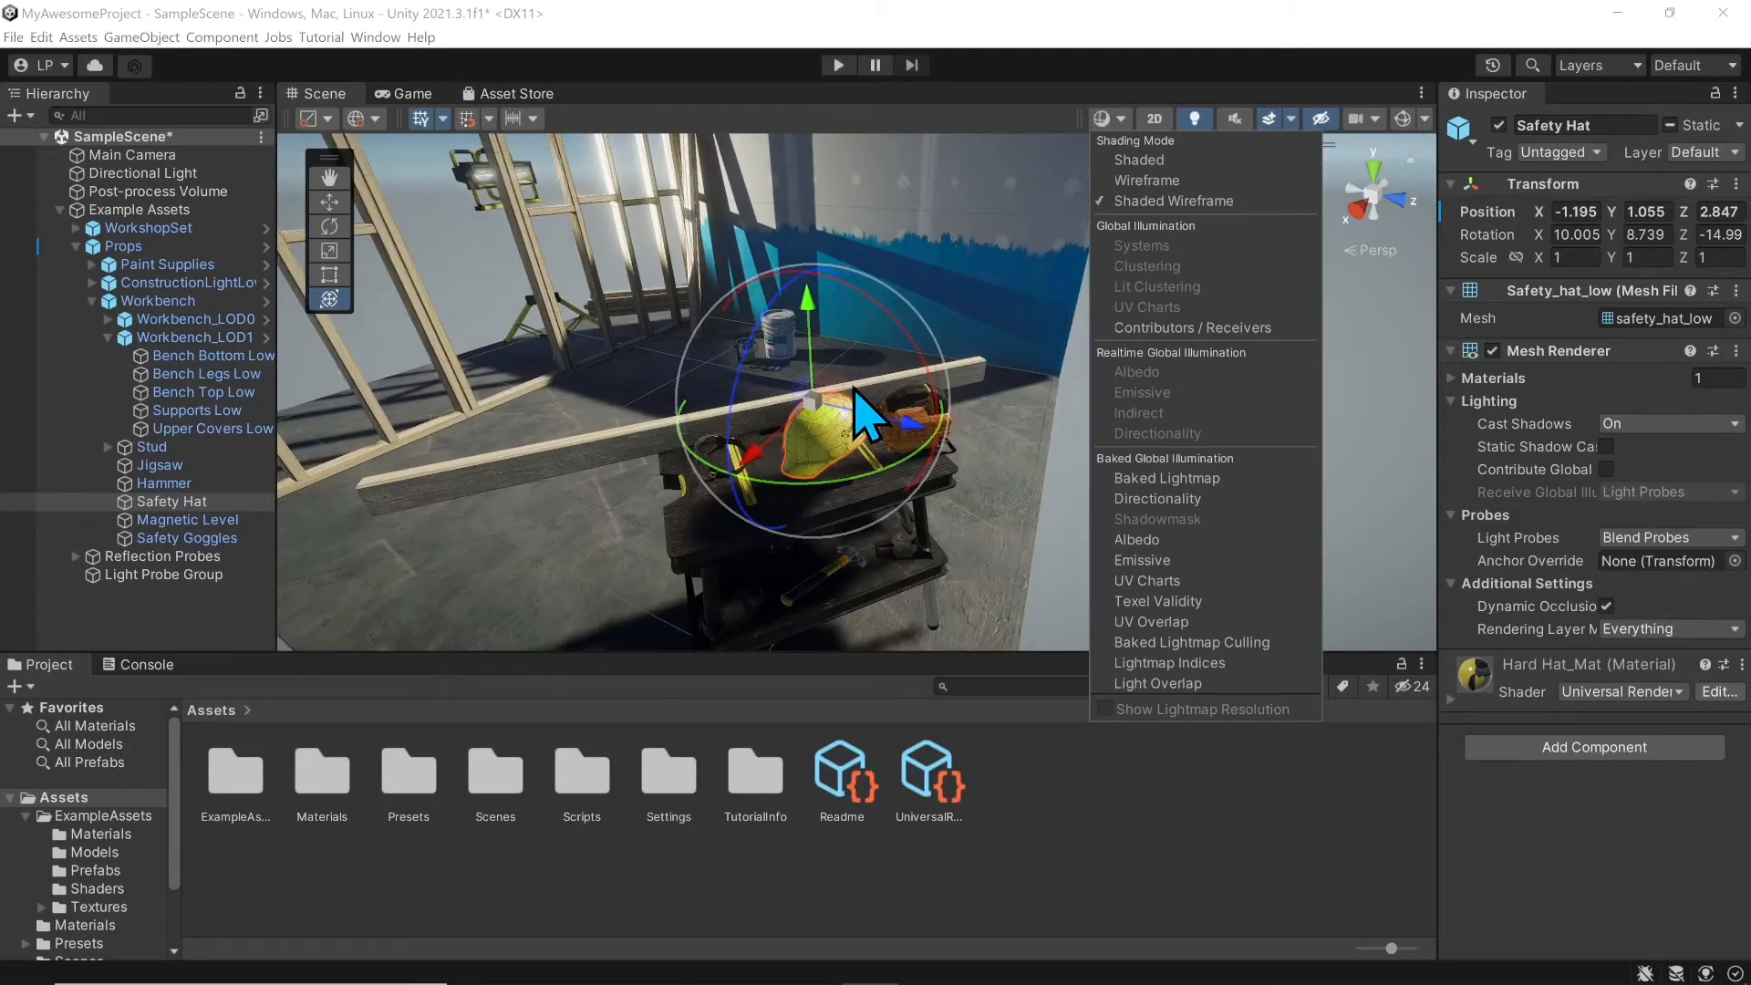
pyautogui.scroll(5, 853, 458)
pyautogui.scroll(-4, 850, 456)
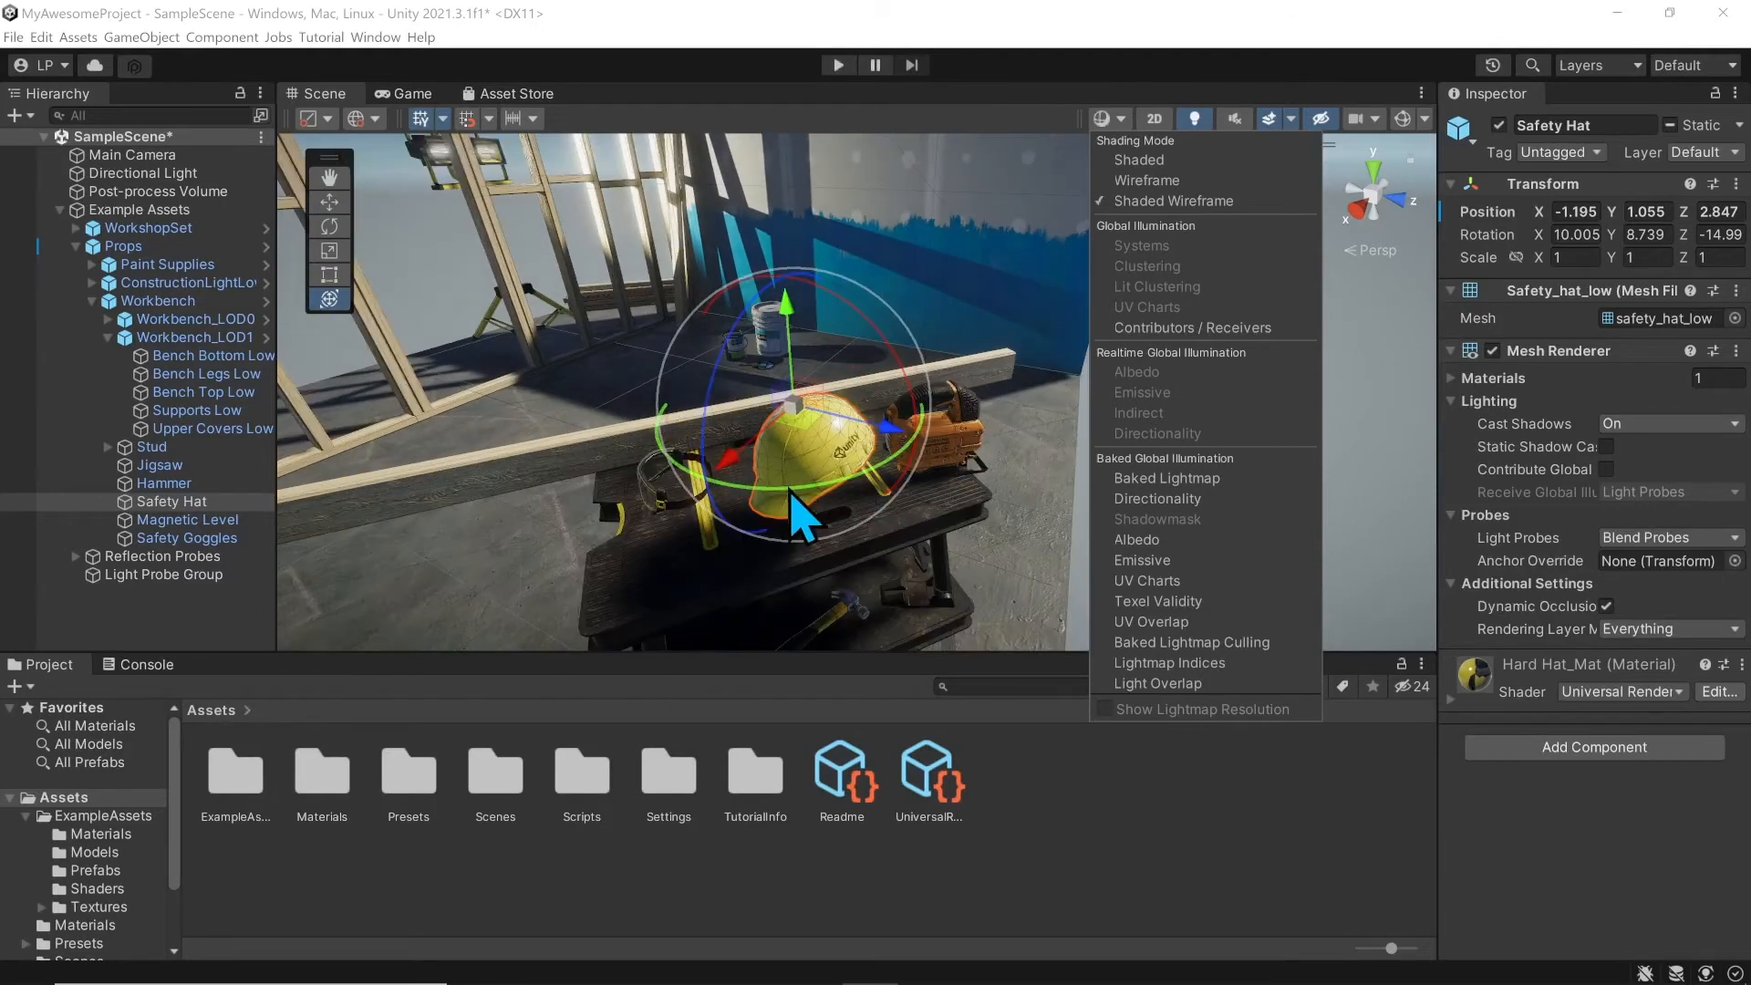
pyautogui.click(1151, 161)
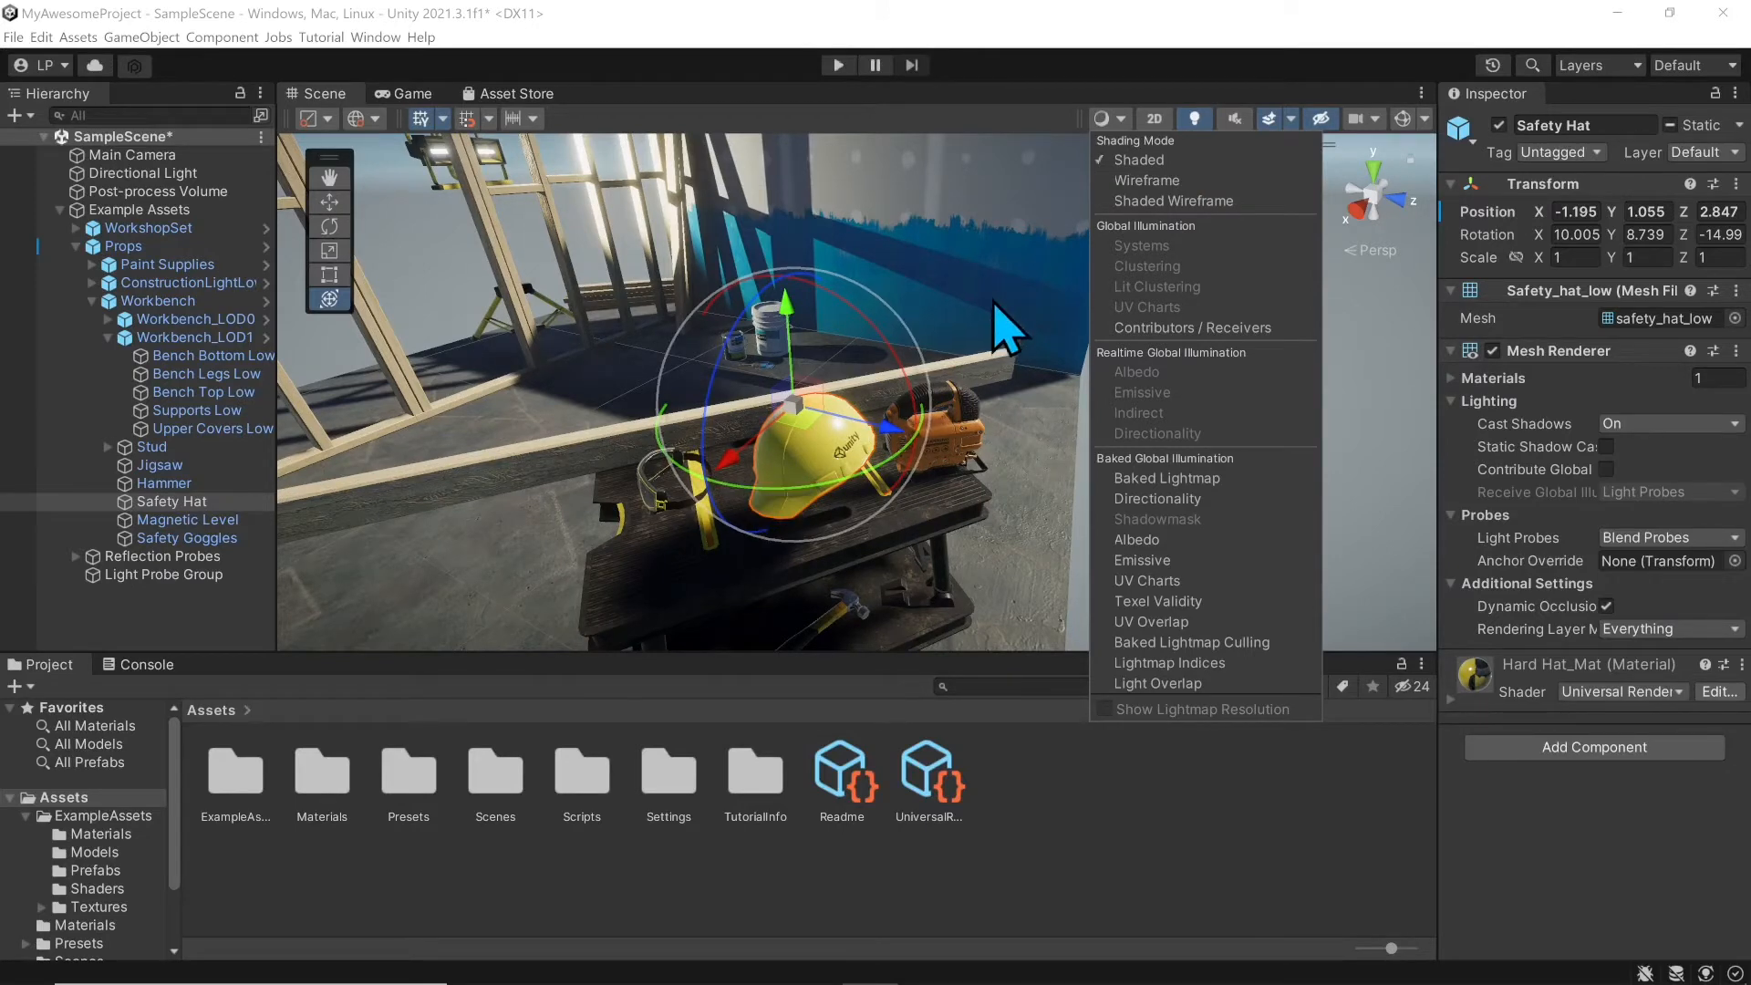
pyautogui.click(1047, 88)
pyautogui.scroll(-4, 1054, 310)
pyautogui.moveTo(1064, 419); pyautogui.dragTo(1055, 346, button='right')
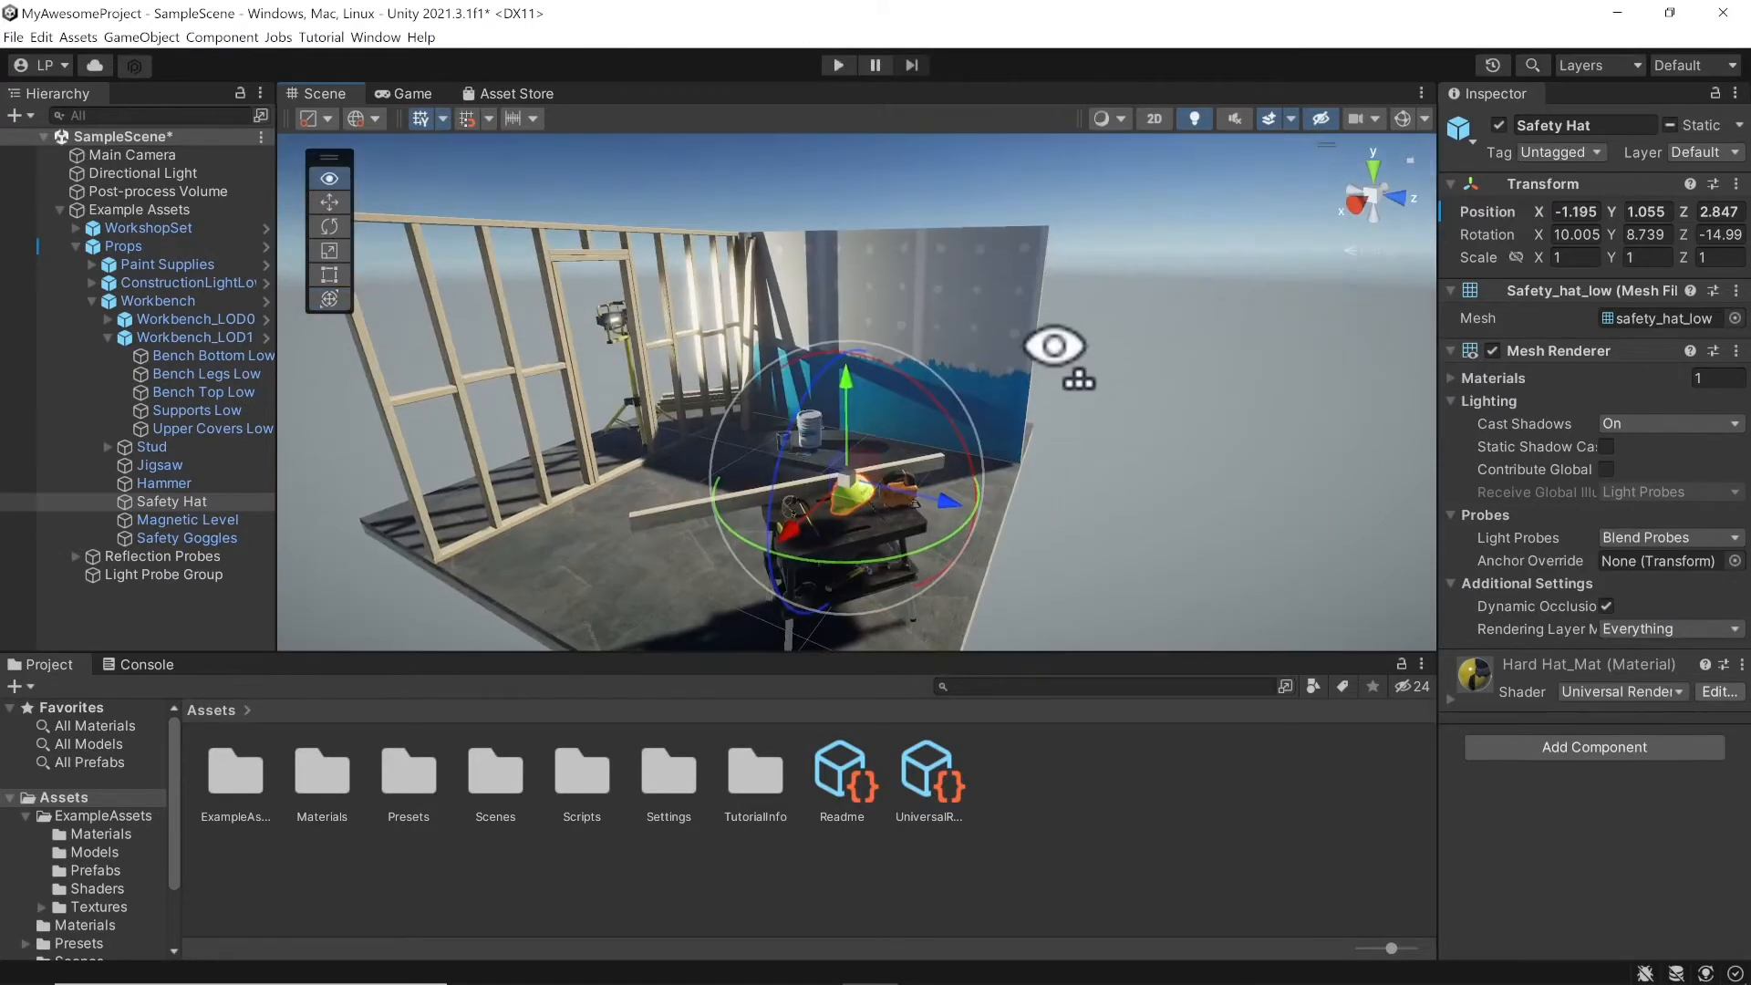
# Step: Toggle the Scene view between 2D and 3D, panning the workshop set in each
pyautogui.click(1149, 125)
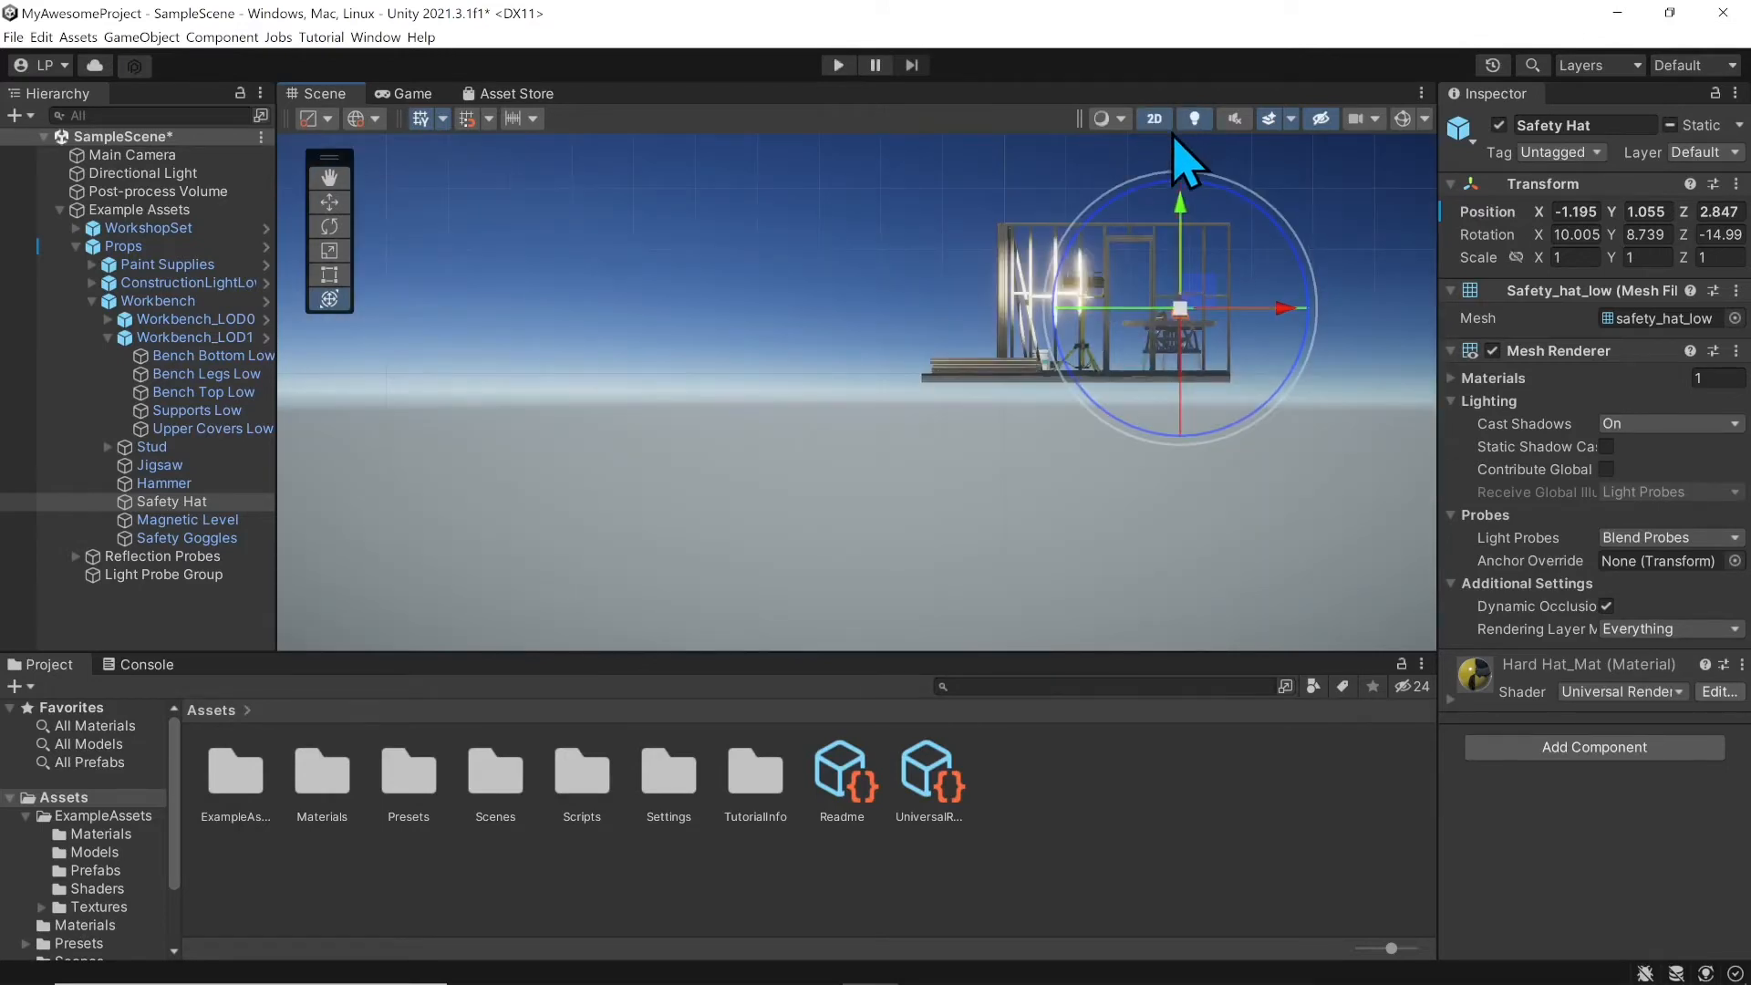
pyautogui.click(1154, 121)
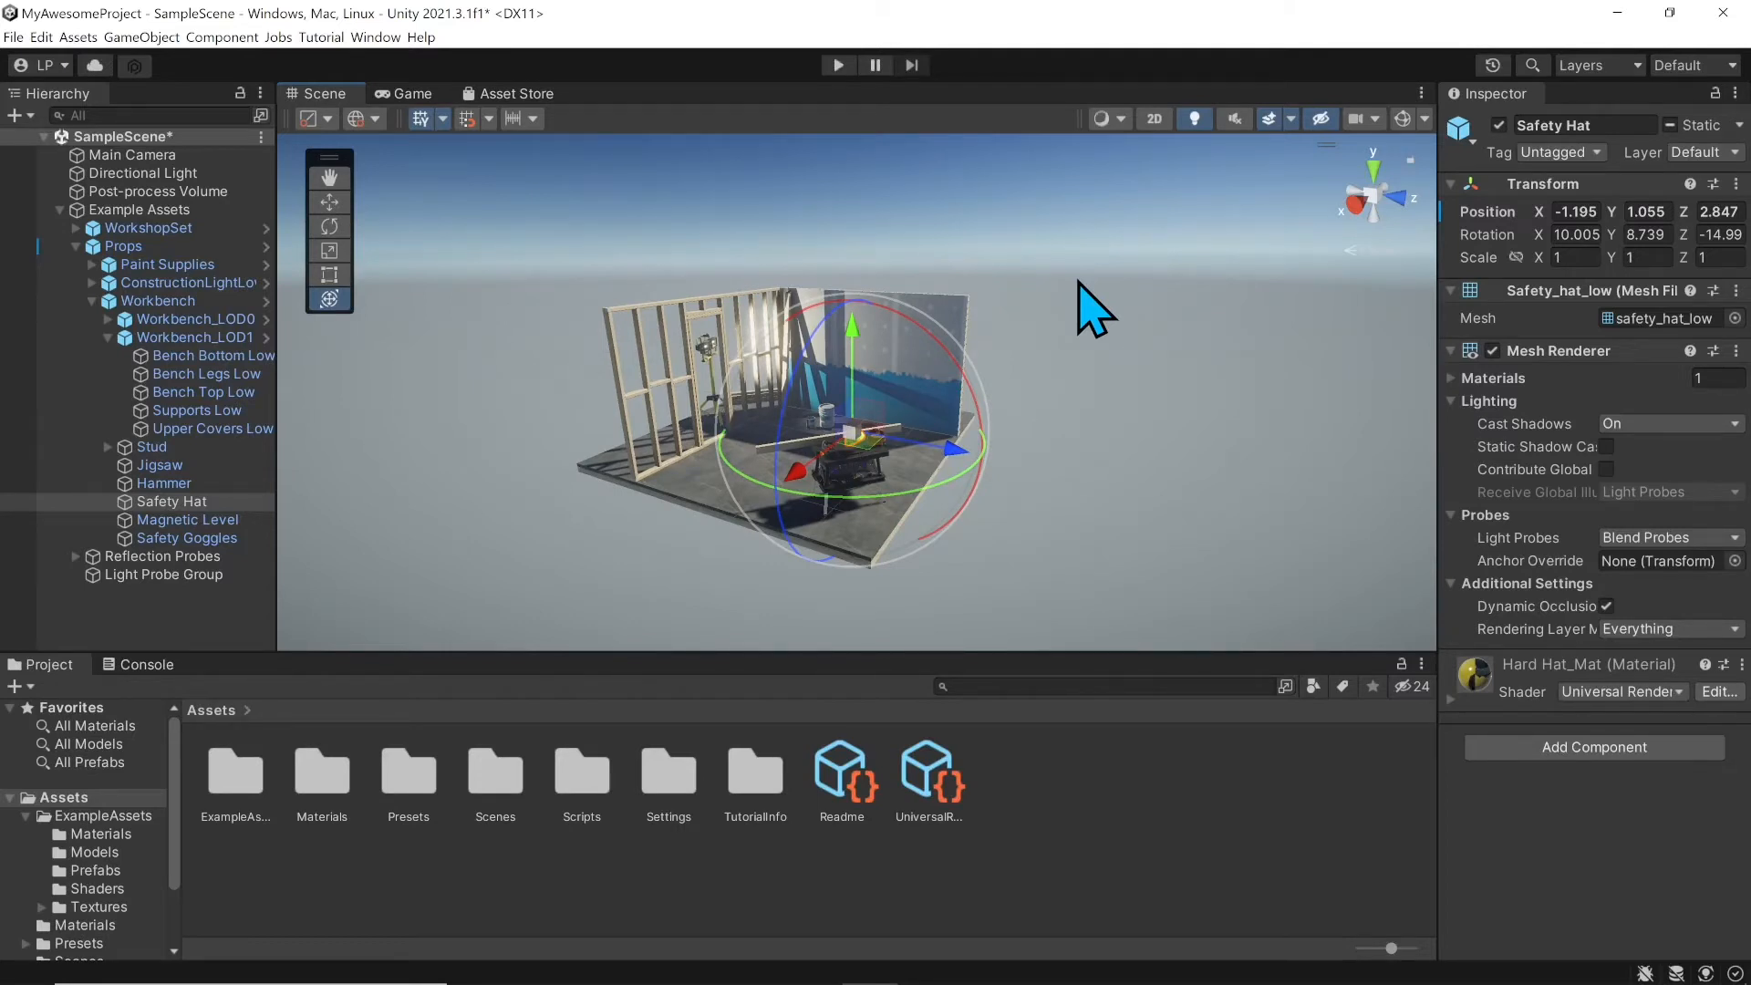
pyautogui.click(1154, 119)
pyautogui.moveTo(891, 371); pyautogui.dragTo(643, 438, button='middle')
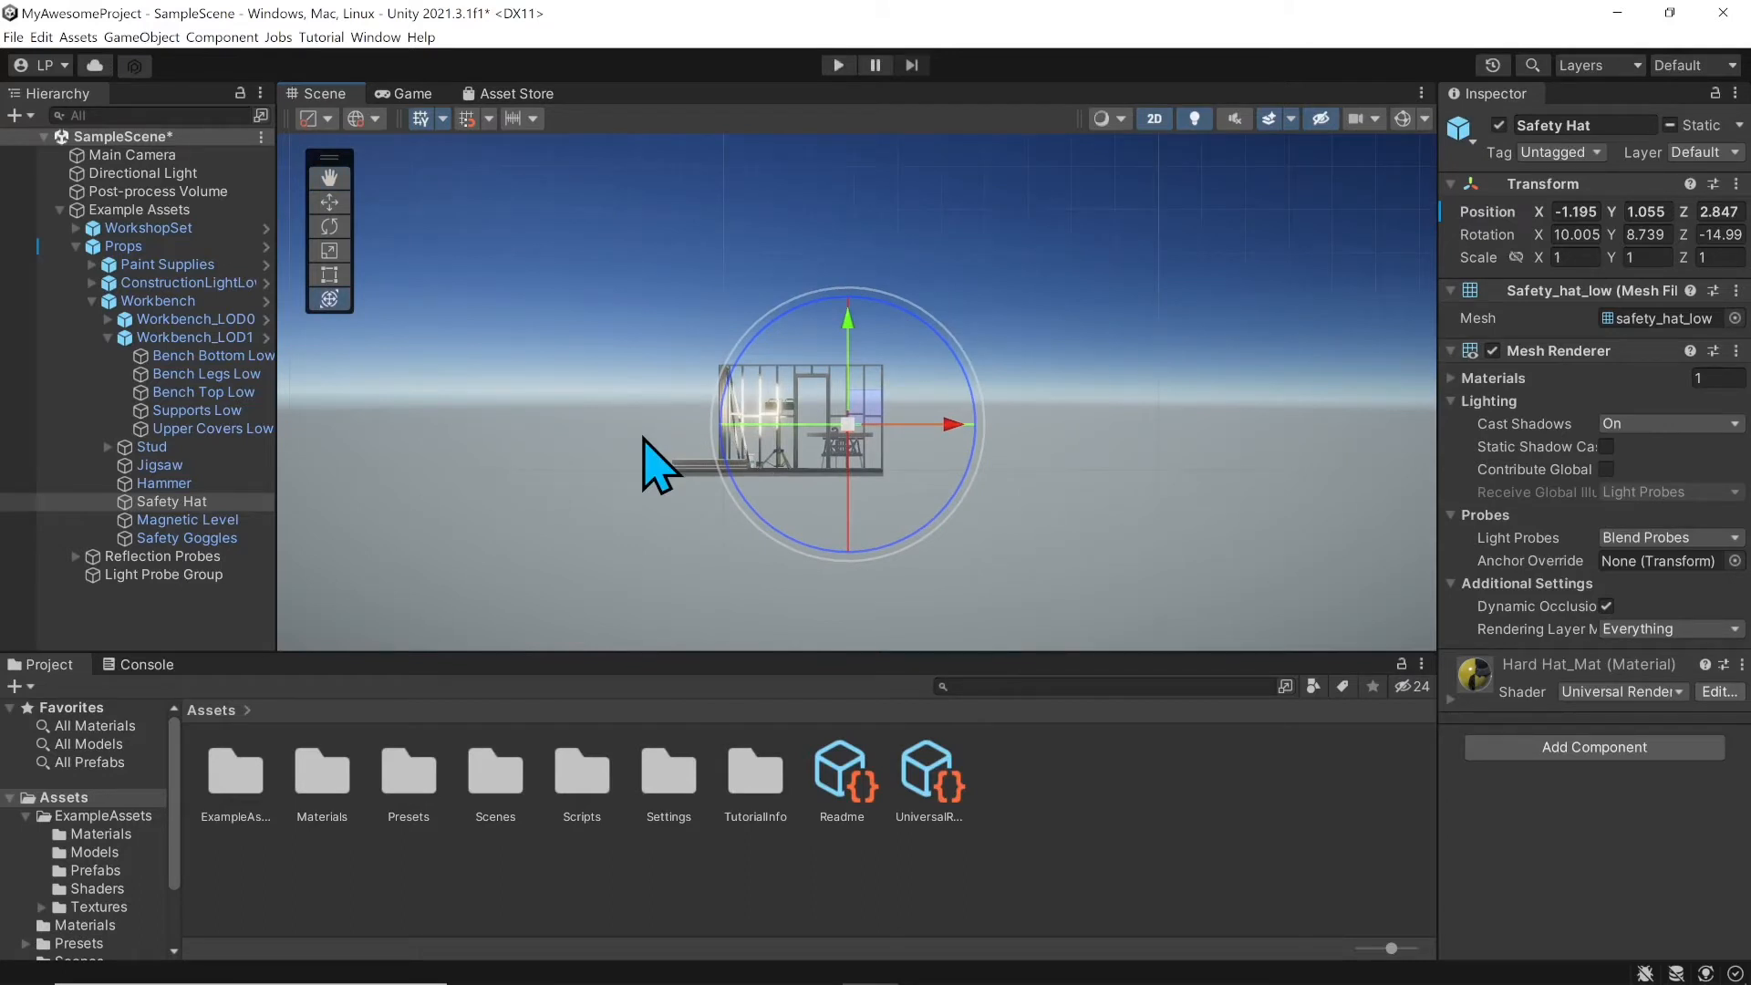
pyautogui.click(1149, 126)
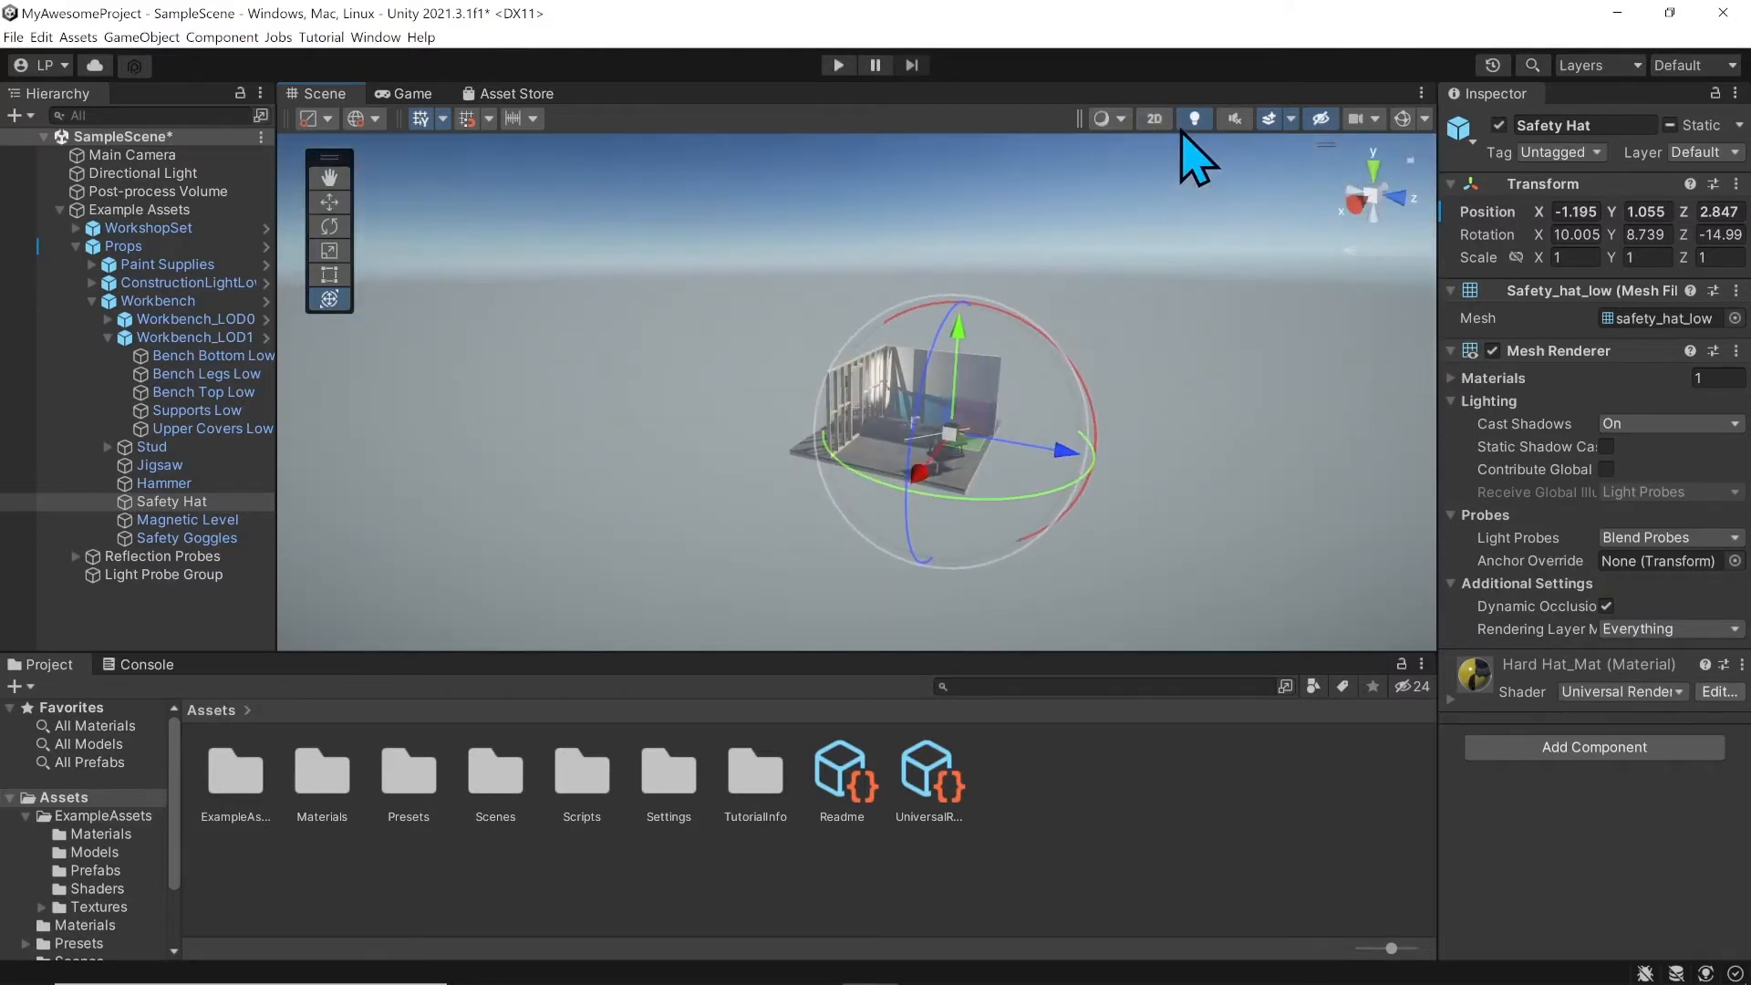
pyautogui.moveTo(1064, 332); pyautogui.dragTo(794, 332, button='middle')
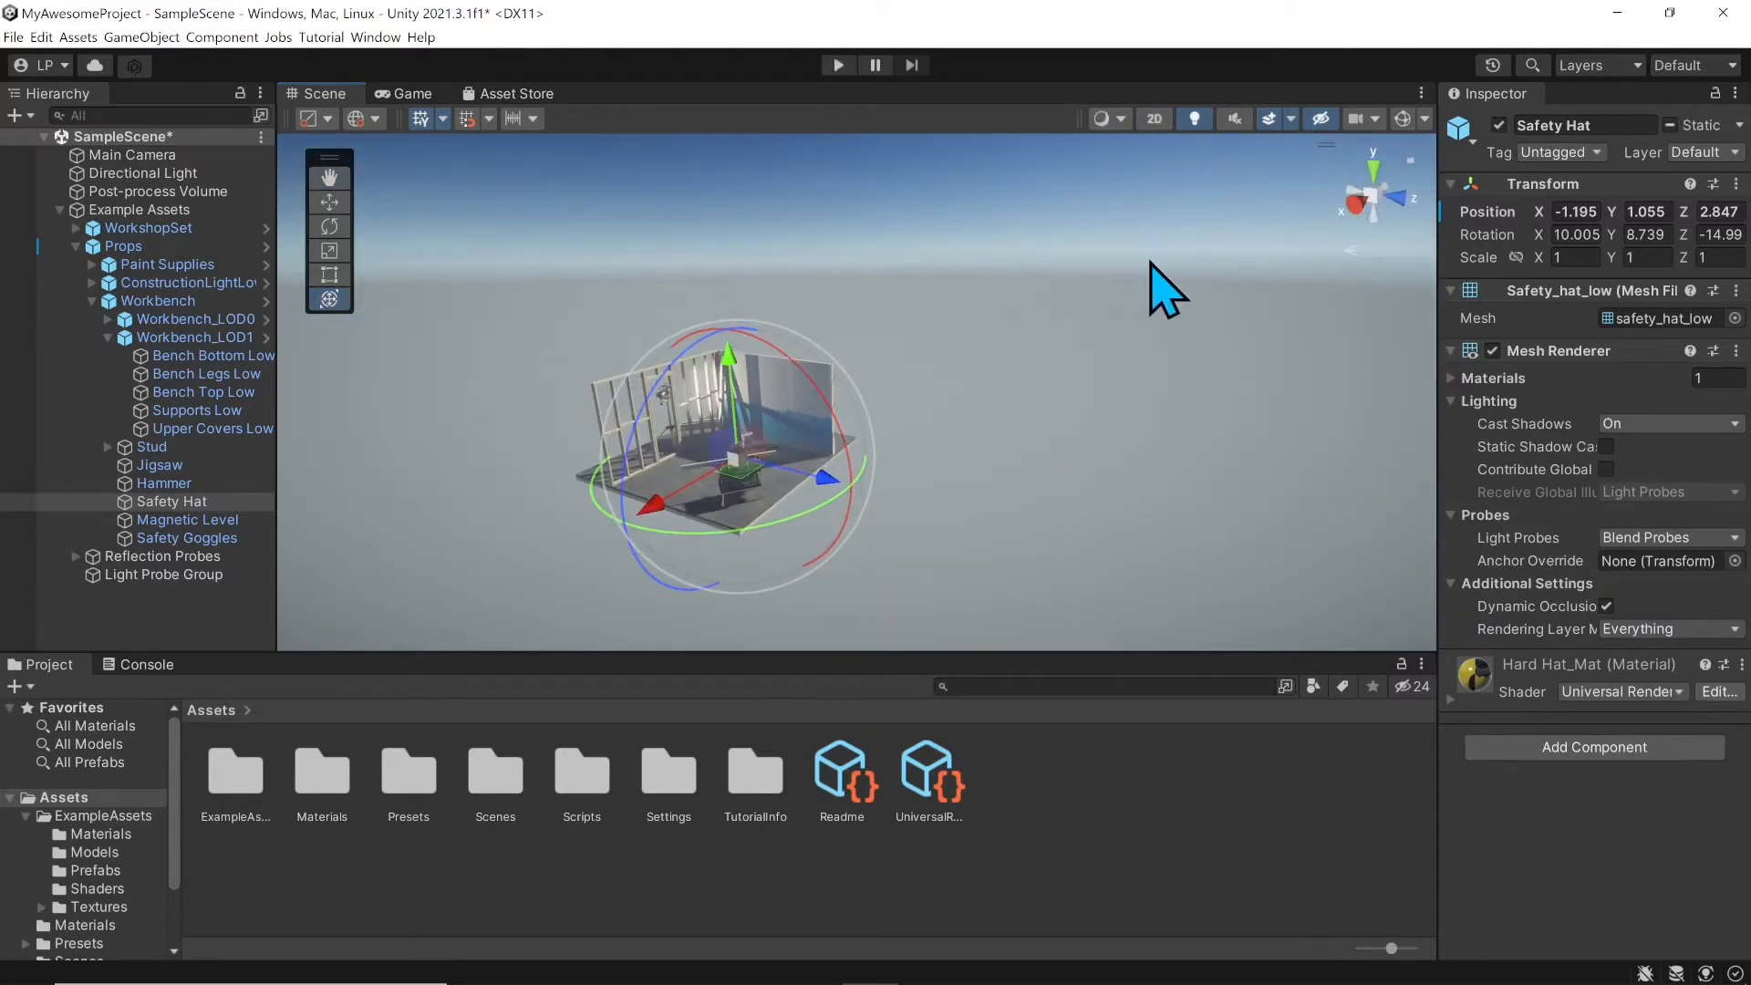
pyautogui.scroll(2, 834, 401)
# Step: Toggle Scene view lighting off and back on, then orbit to a new angle on the set
pyautogui.click(1193, 118)
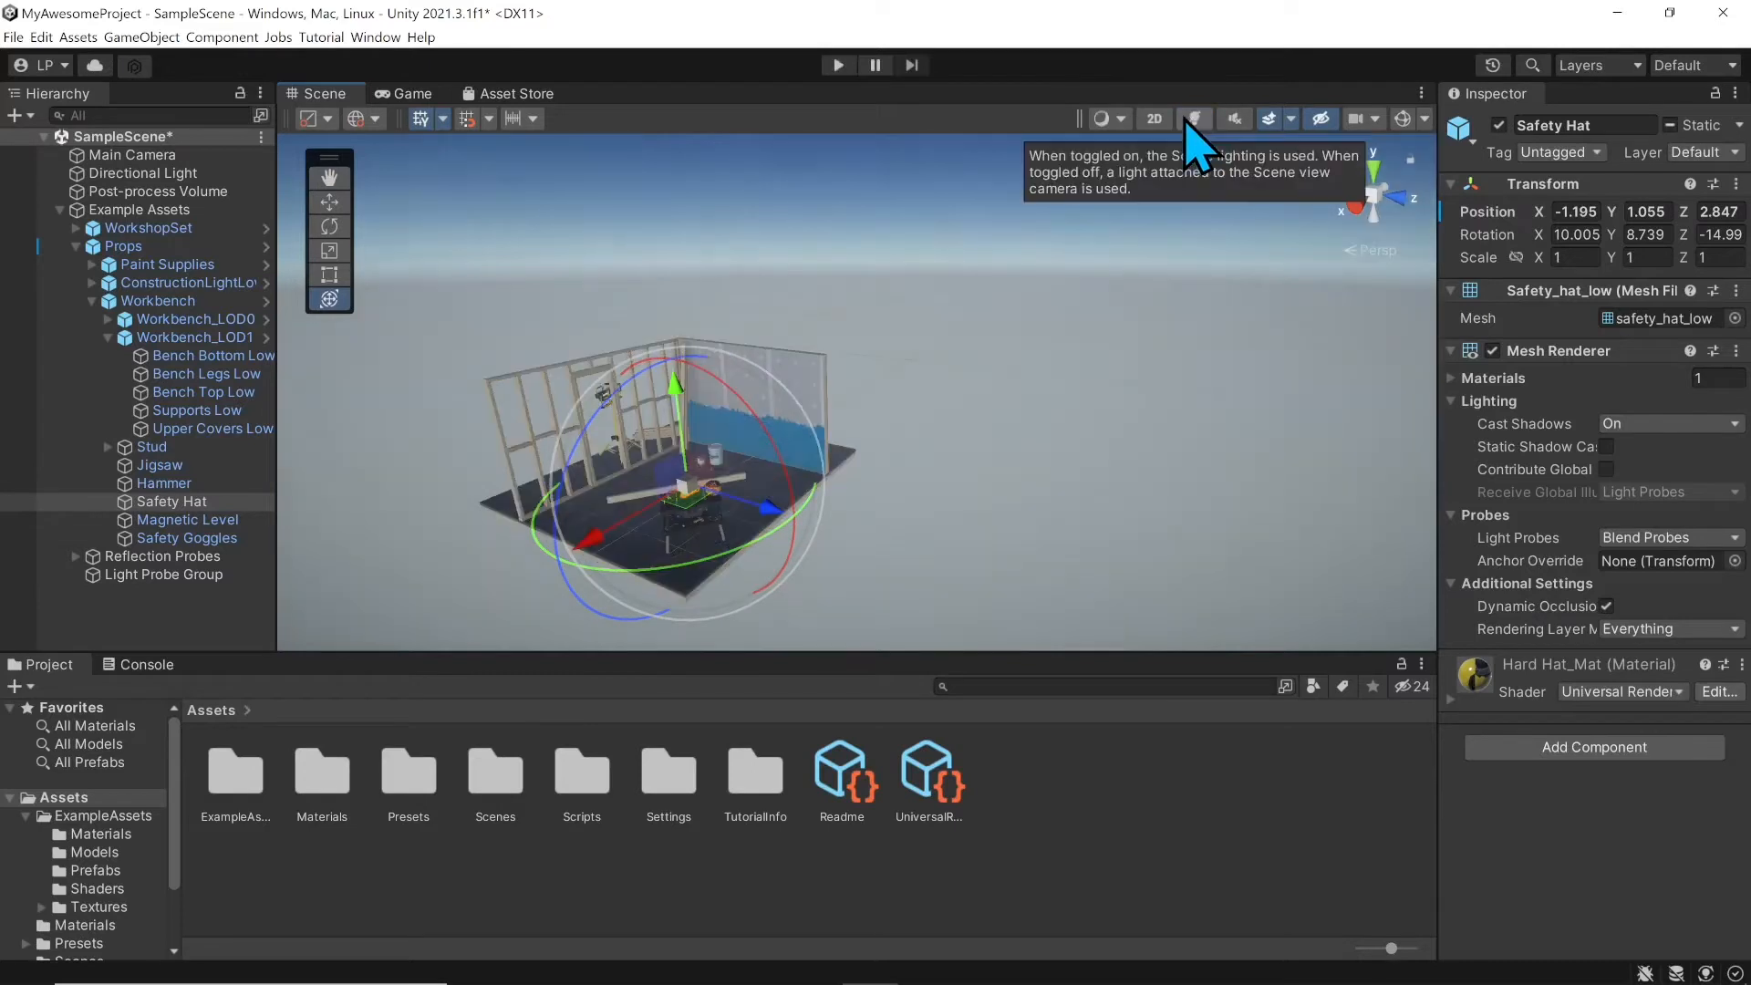
pyautogui.click(1190, 119)
pyautogui.click(1193, 119)
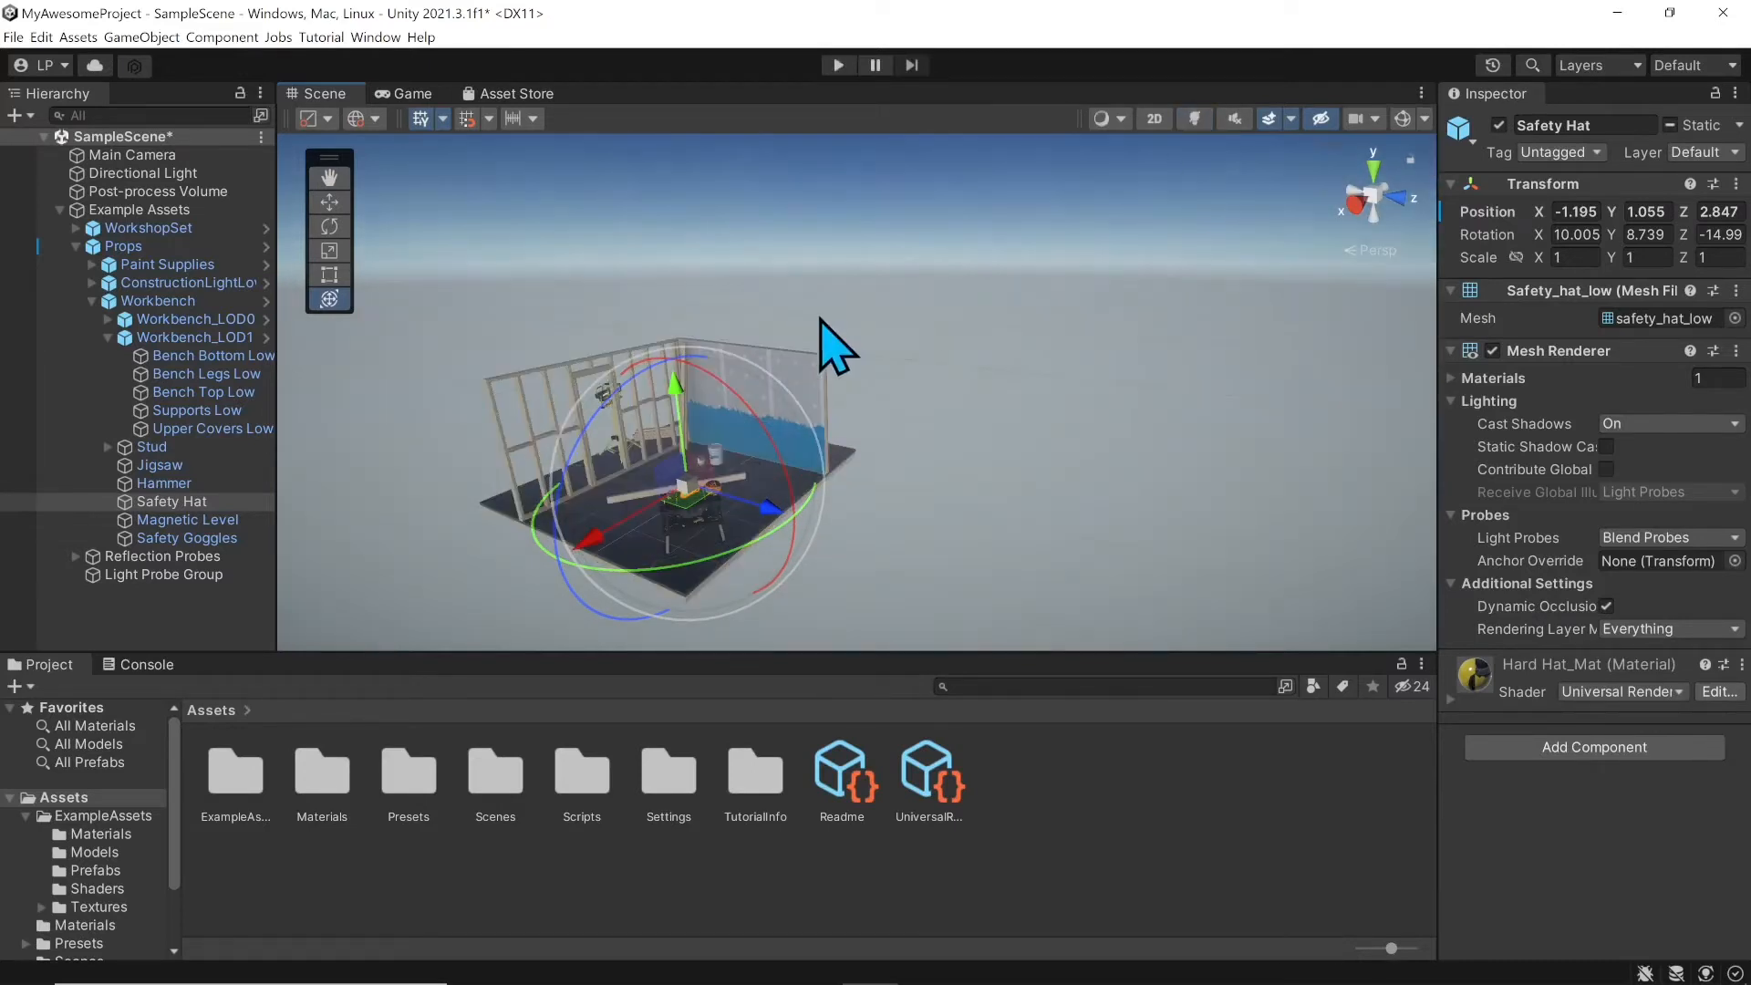
pyautogui.scroll(2, 763, 402)
pyautogui.moveTo(763, 403); pyautogui.dragTo(871, 374, button='middle')
pyautogui.scroll(1, 787, 421)
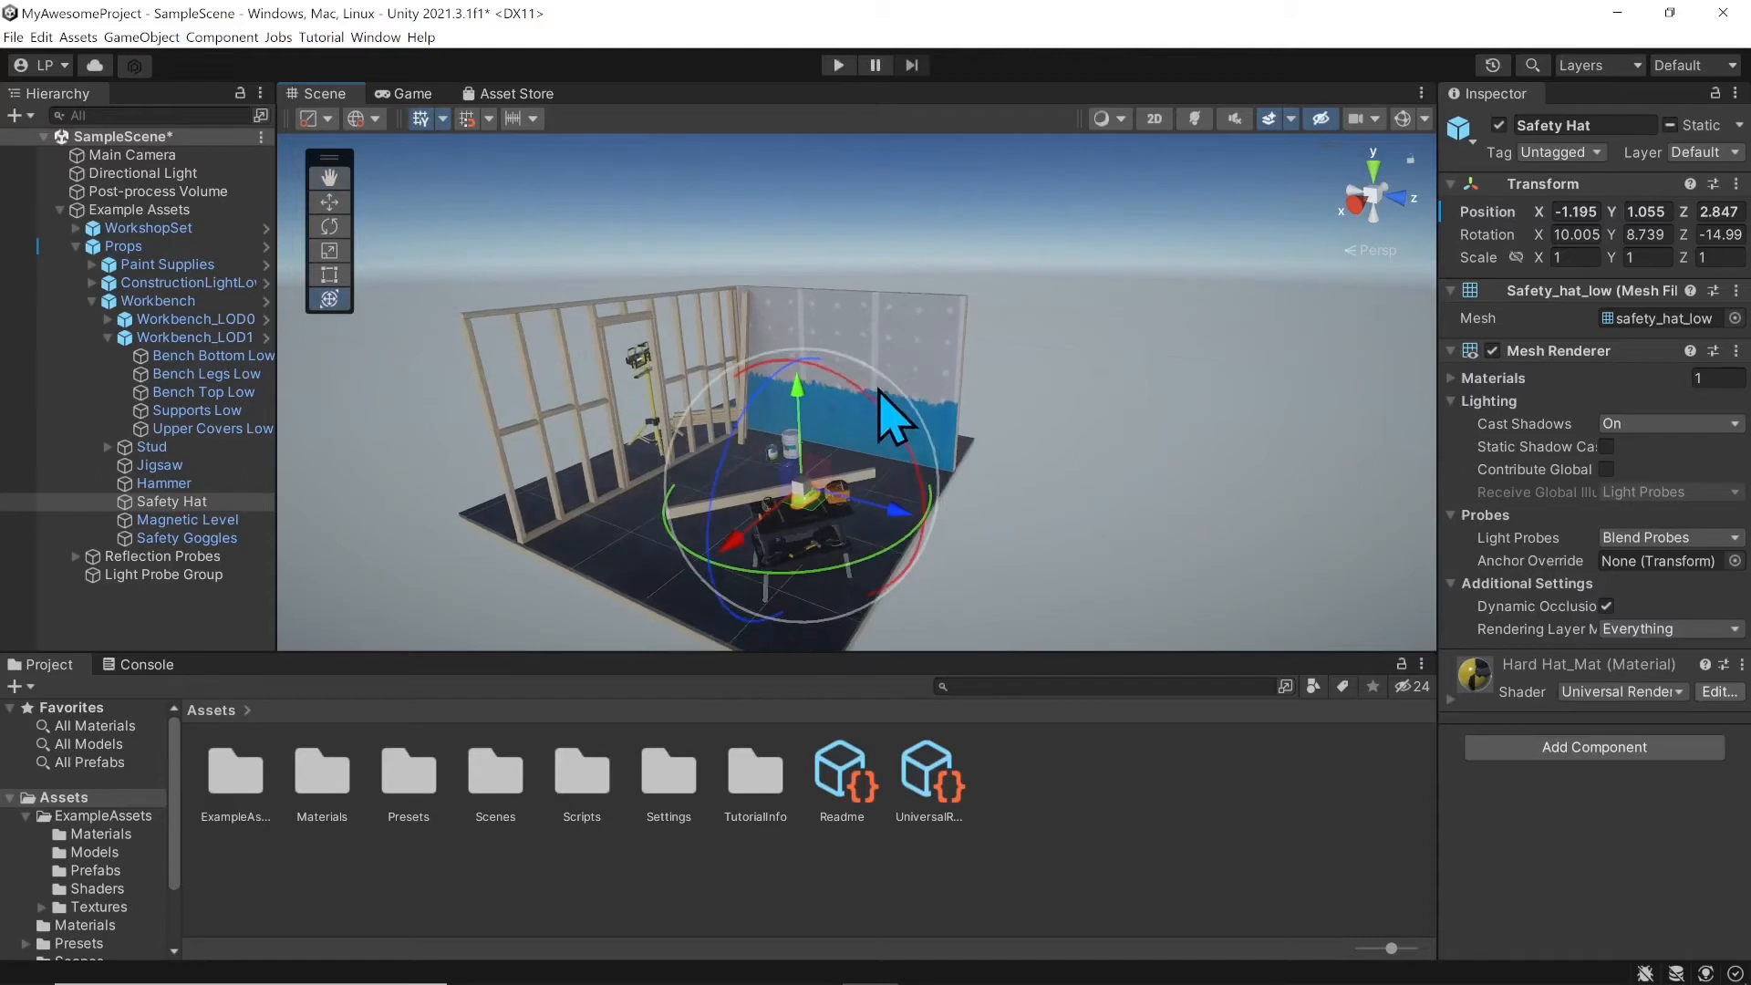
pyautogui.click(1195, 120)
pyautogui.keyDown('alt'); pyautogui.moveTo(1220, 173); pyautogui.dragTo(1177, 242); pyautogui.keyUp('alt')
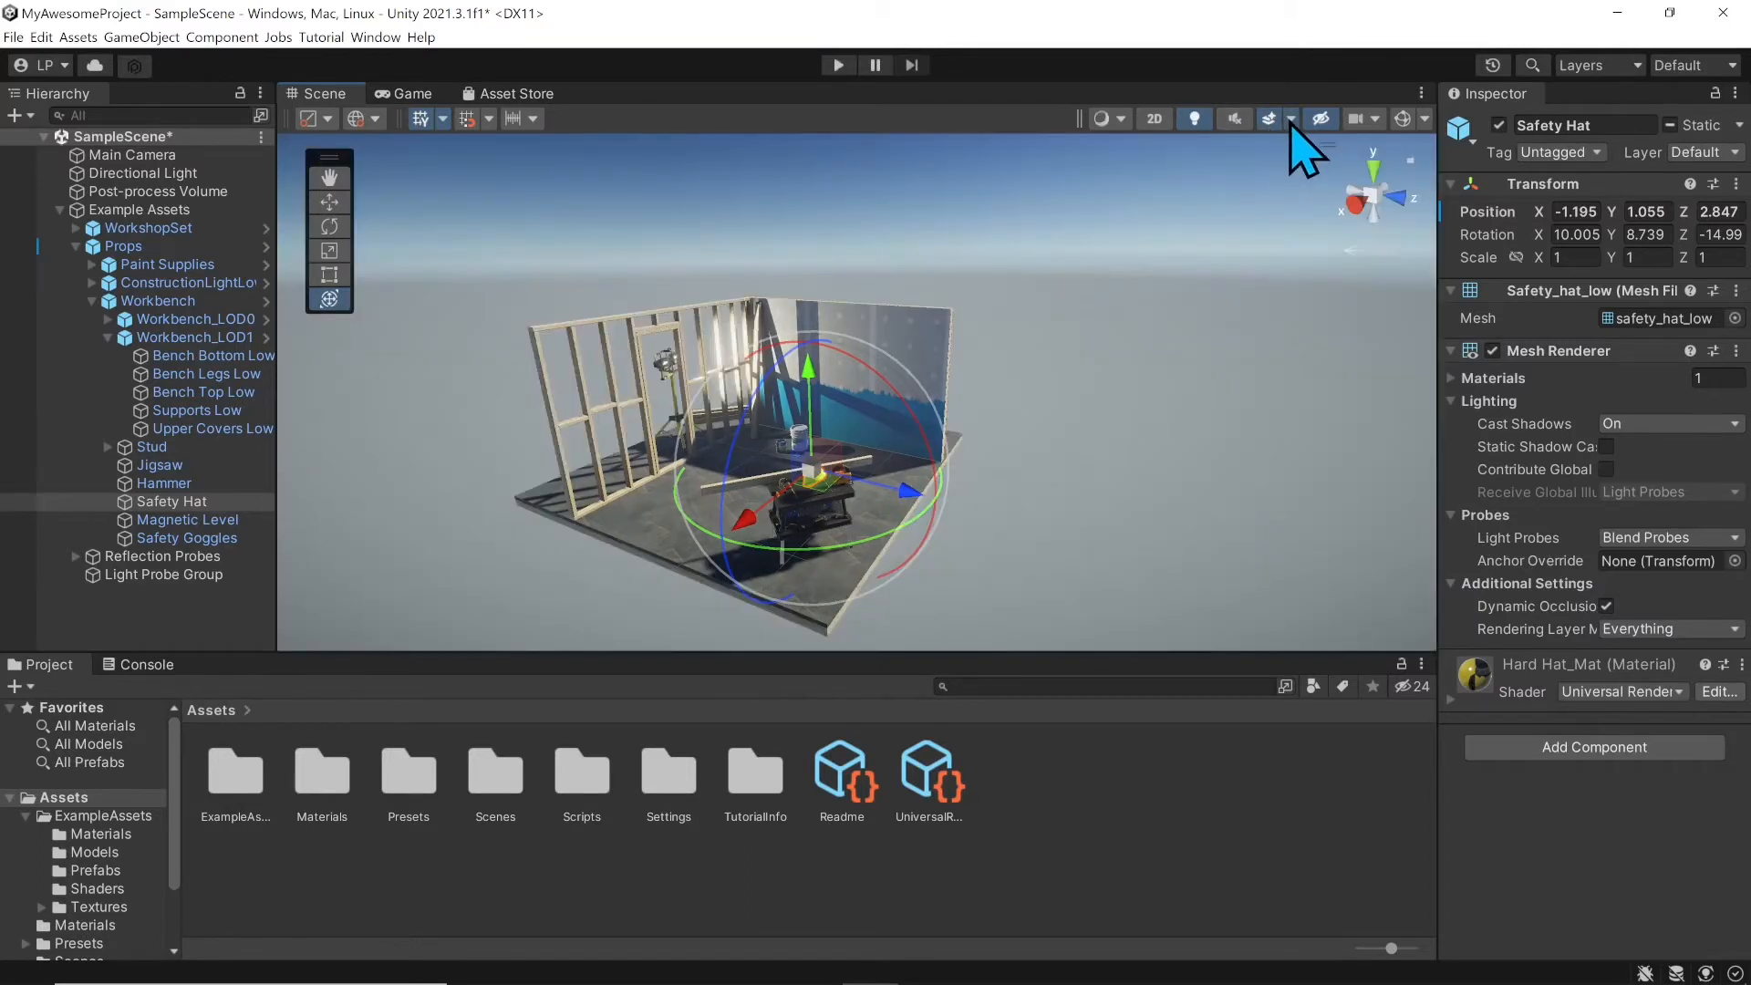
pyautogui.click(1291, 122)
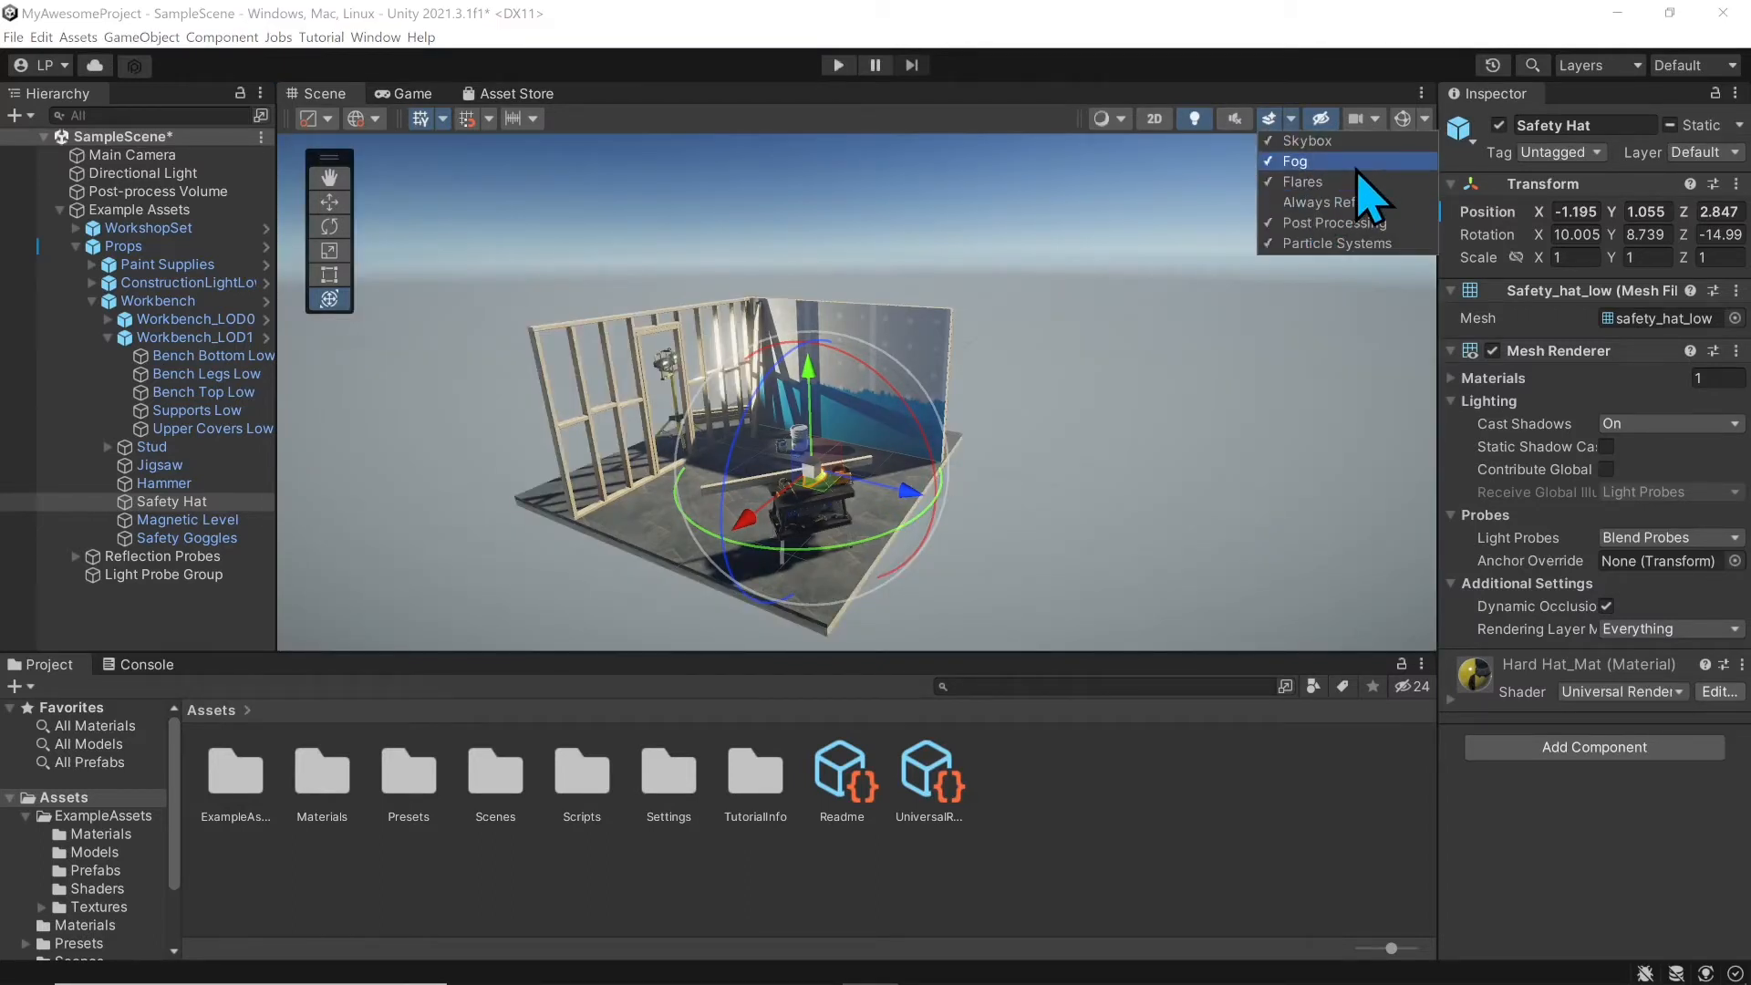
pyautogui.click(1282, 144)
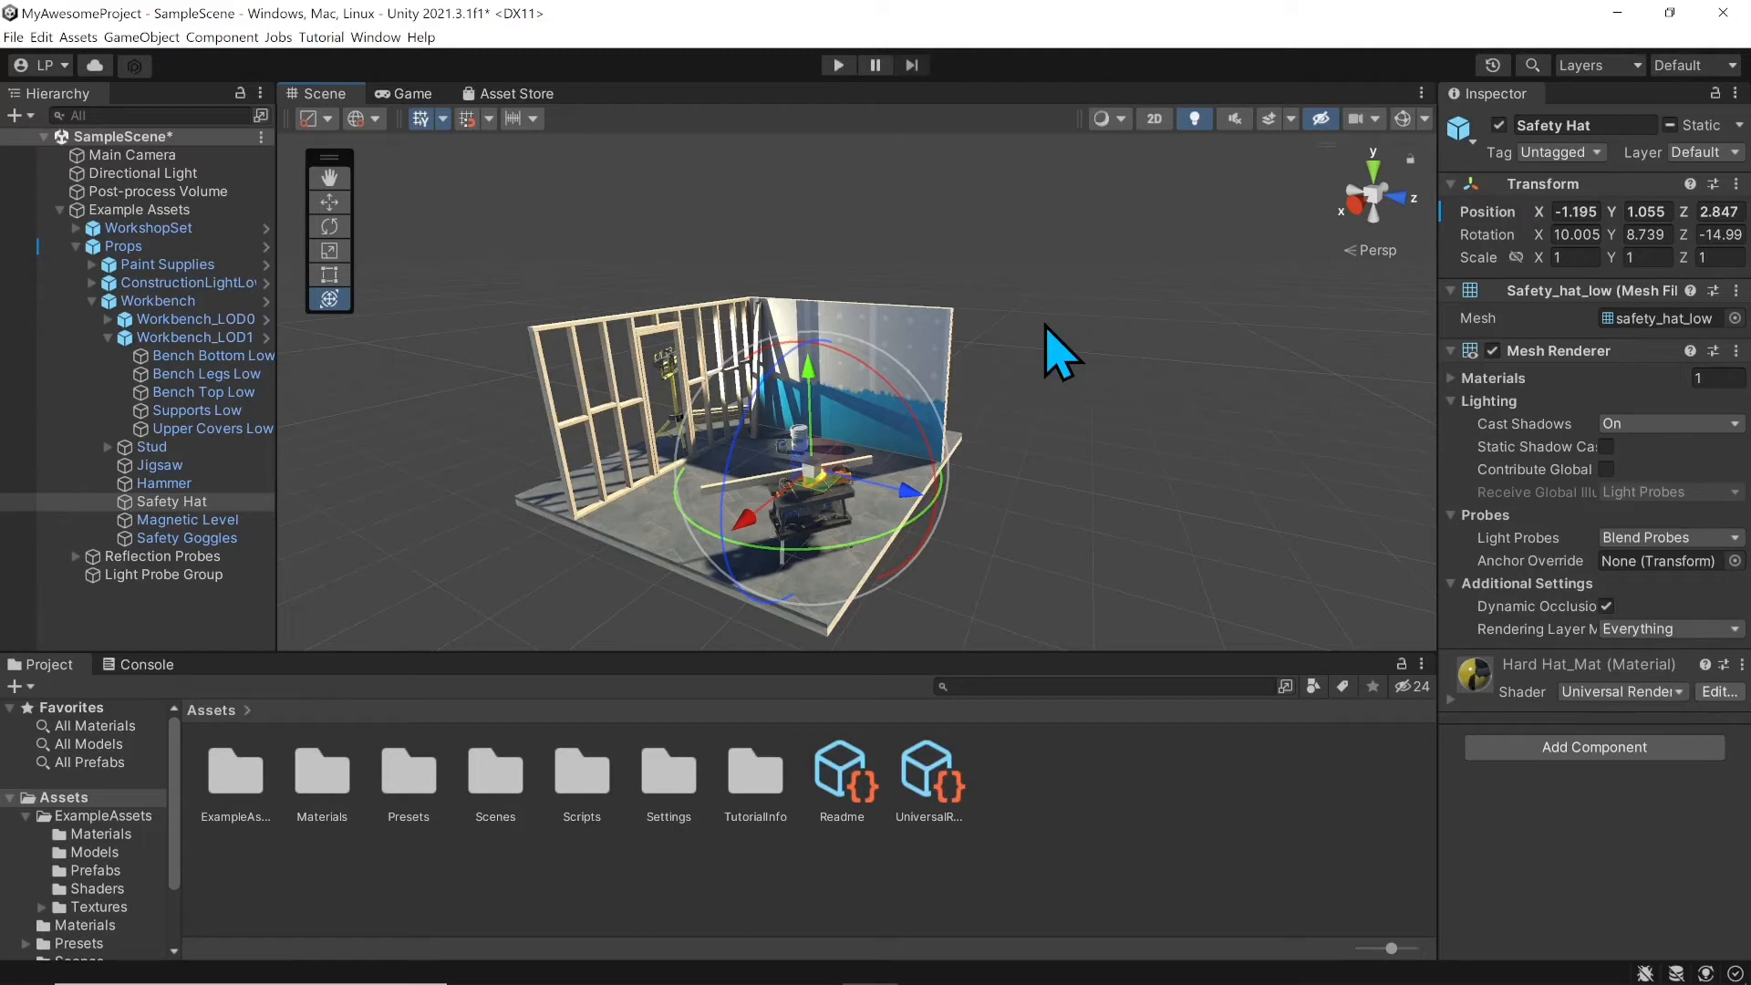
pyautogui.click(1266, 121)
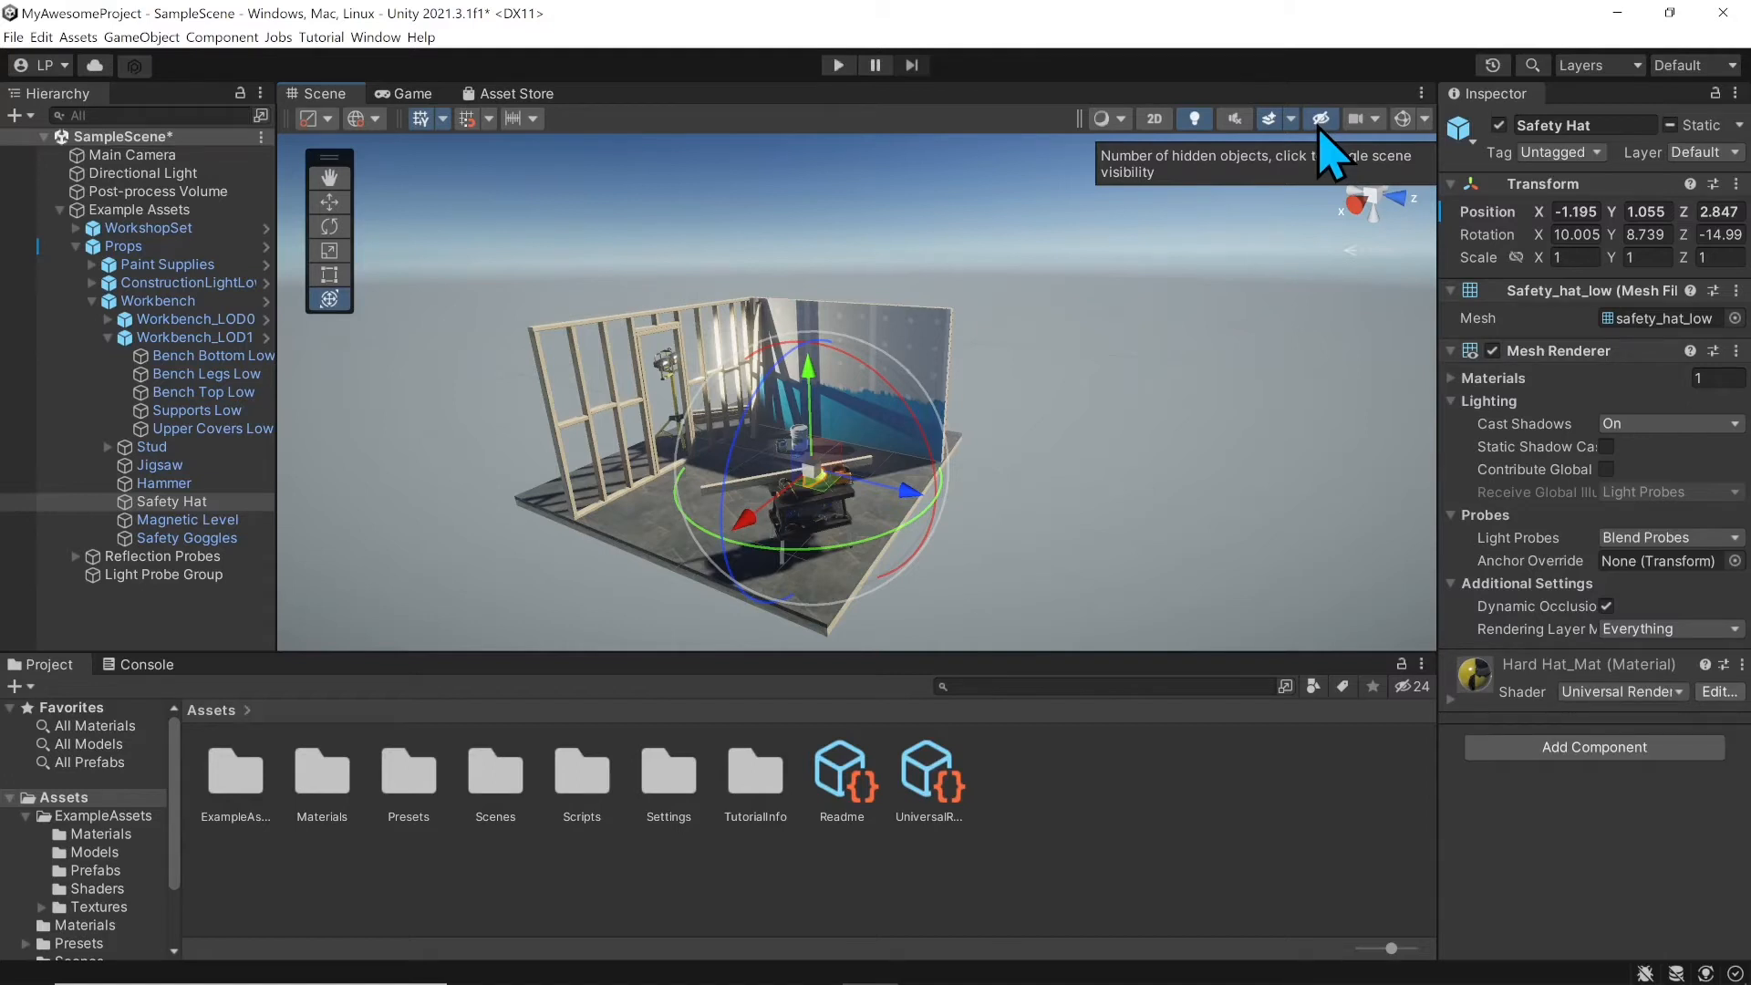
# Step: Set the Scene camera Field of View to 60 and fly briefly through the set
pyautogui.click(1374, 120)
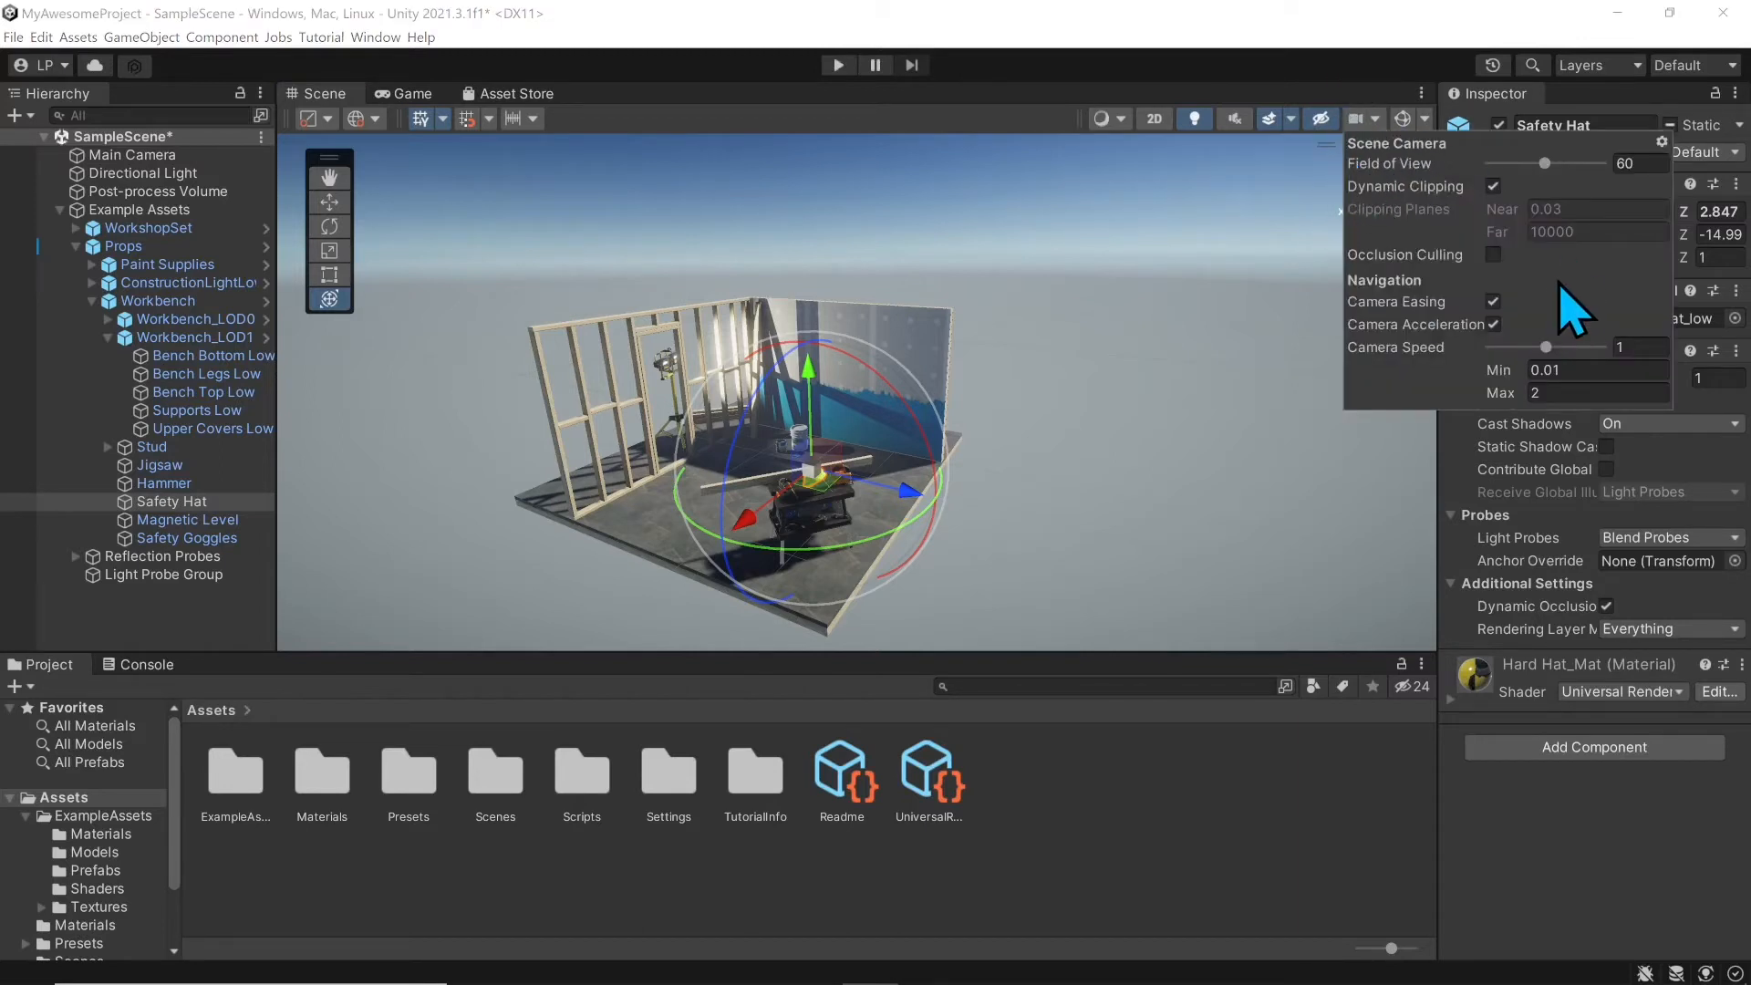
pyautogui.moveTo(1545, 164)
pyautogui.mouseDown()
pyautogui.moveTo(1582, 181)
pyautogui.moveTo(1505, 168)
pyautogui.moveTo(1541, 167)
pyautogui.mouseUp()
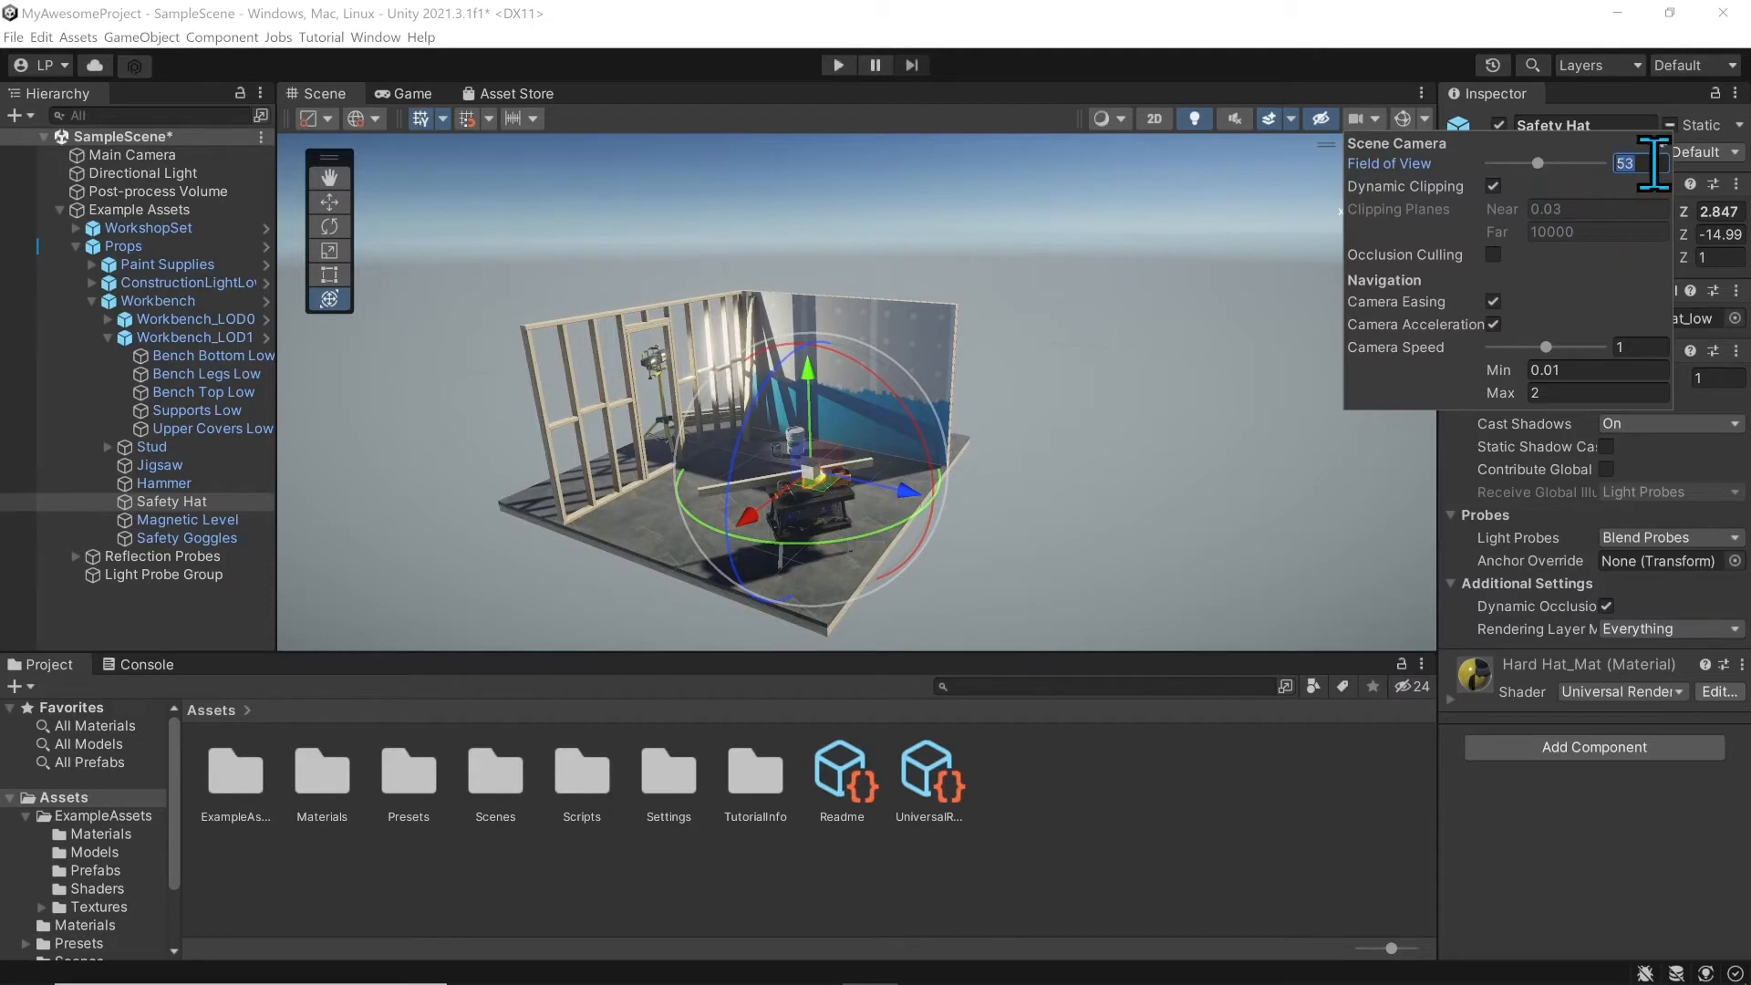
pyautogui.write('60')
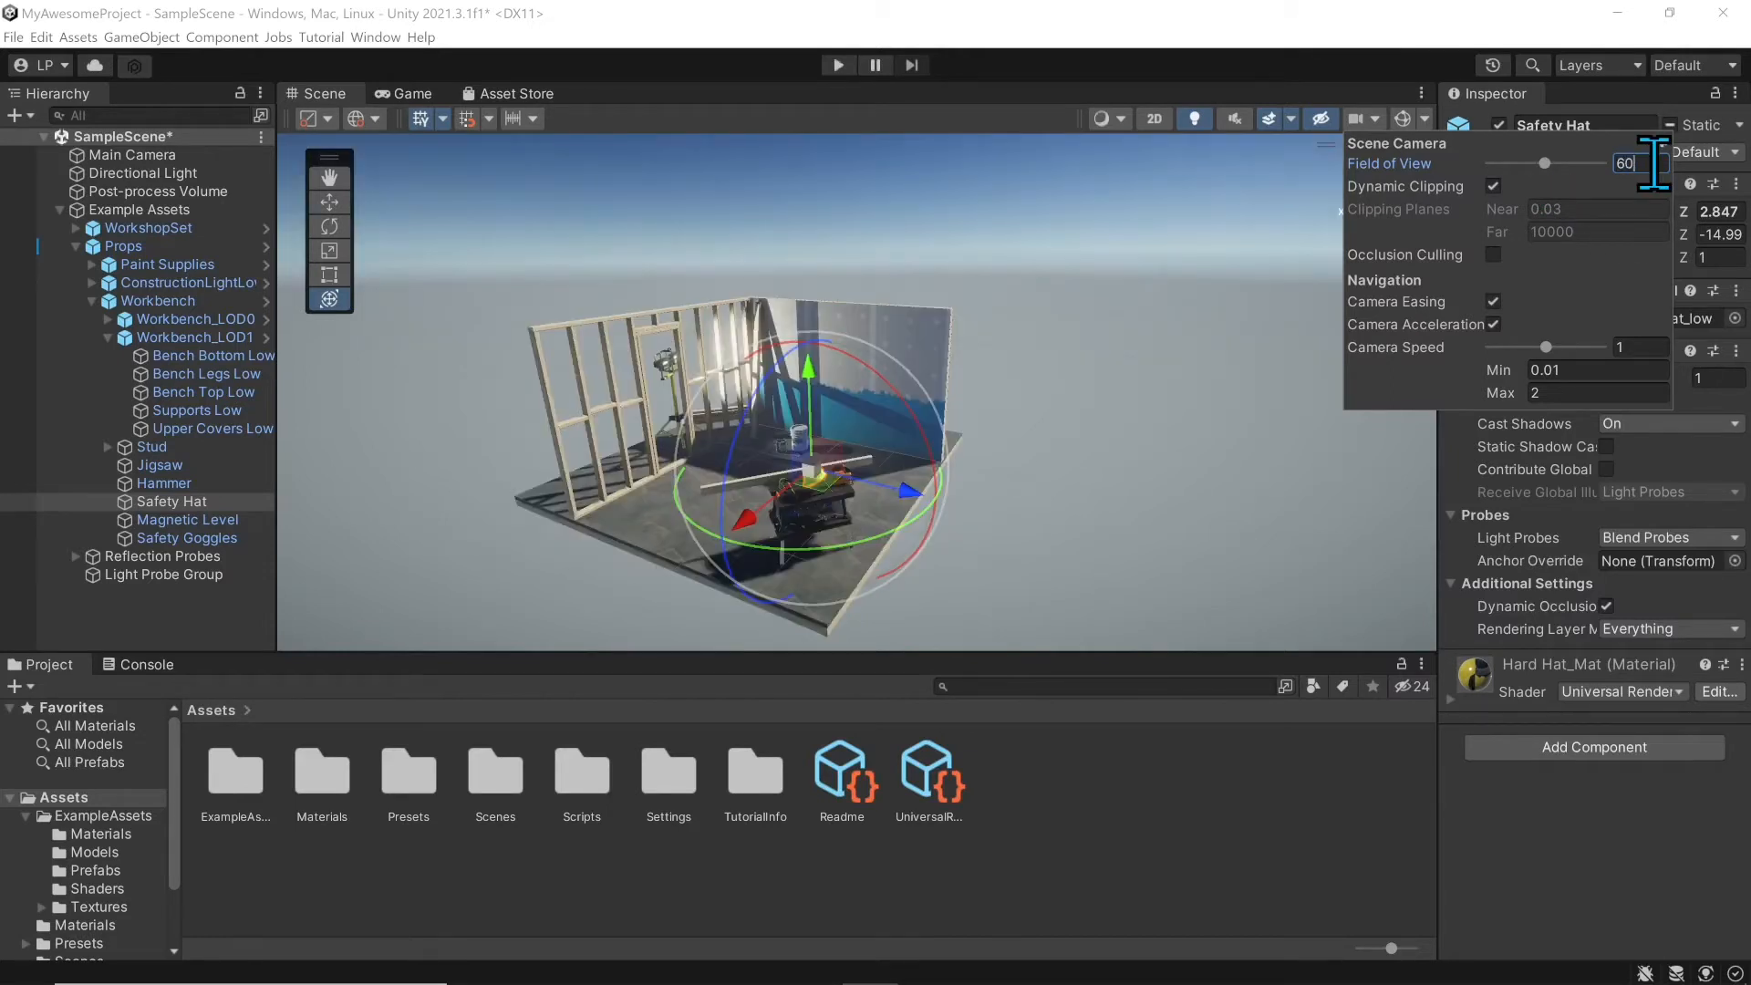
pyautogui.moveTo(1406, 326)
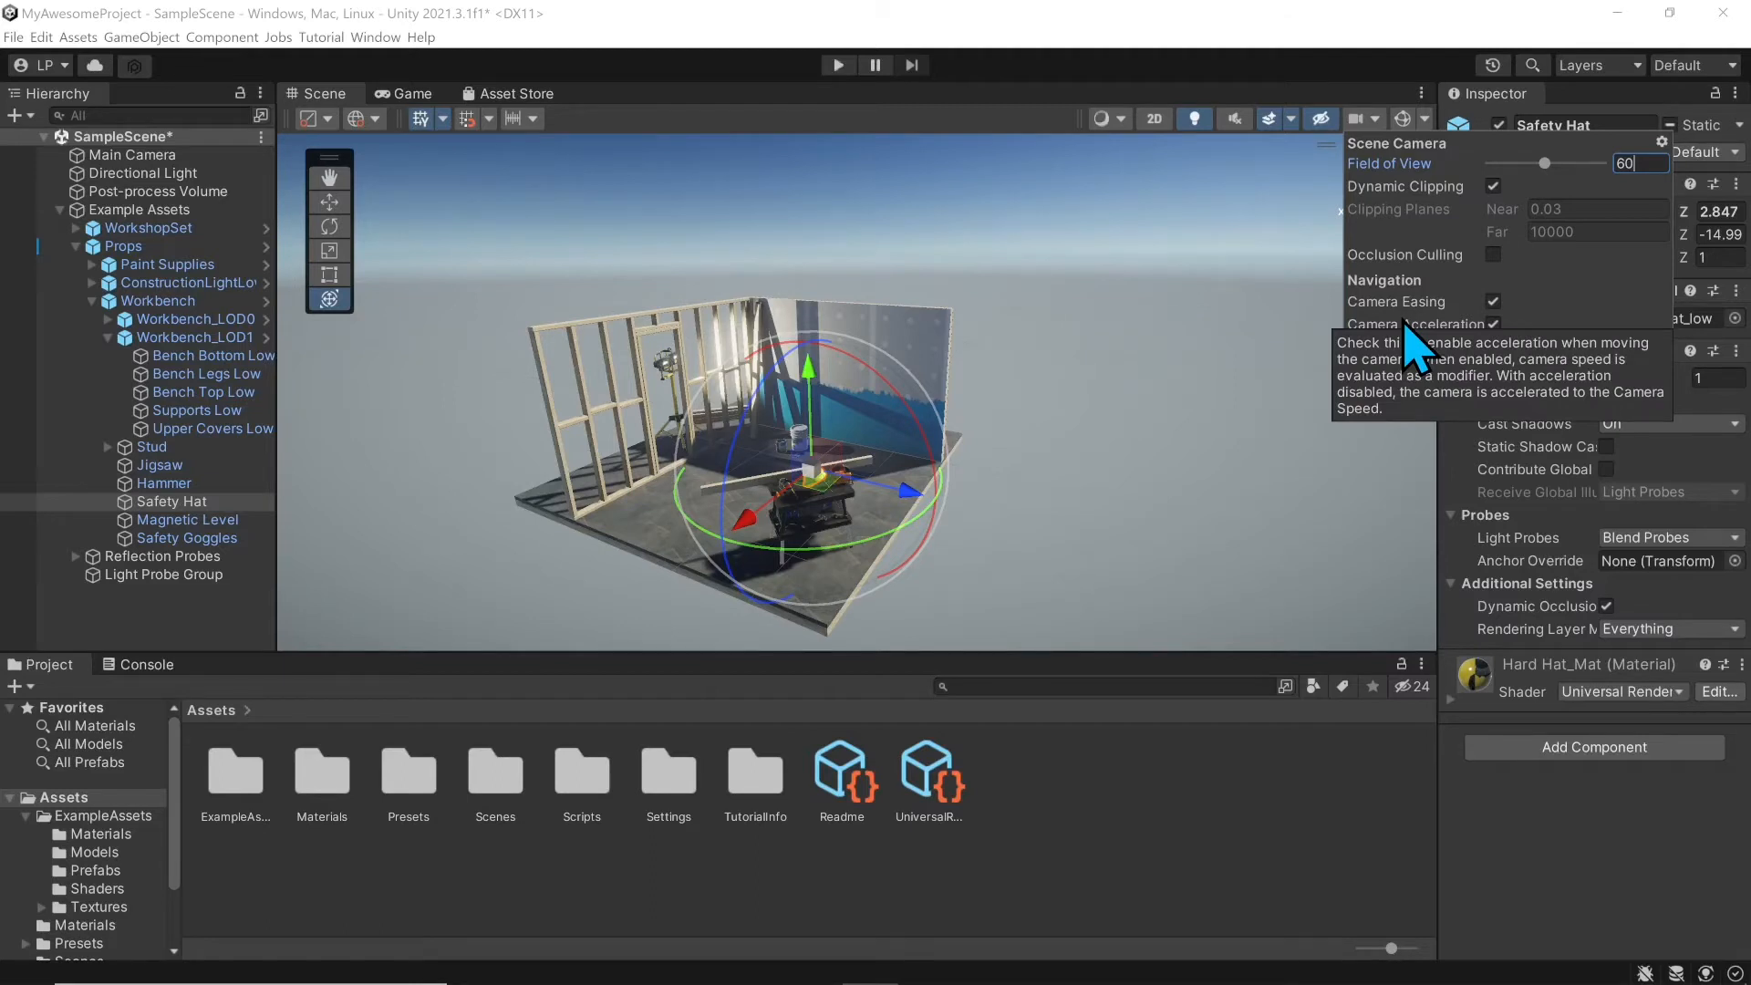
pyautogui.moveTo(1003, 319); pyautogui.dragTo(1031, 255, button='right')
pyautogui.click(1356, 118)
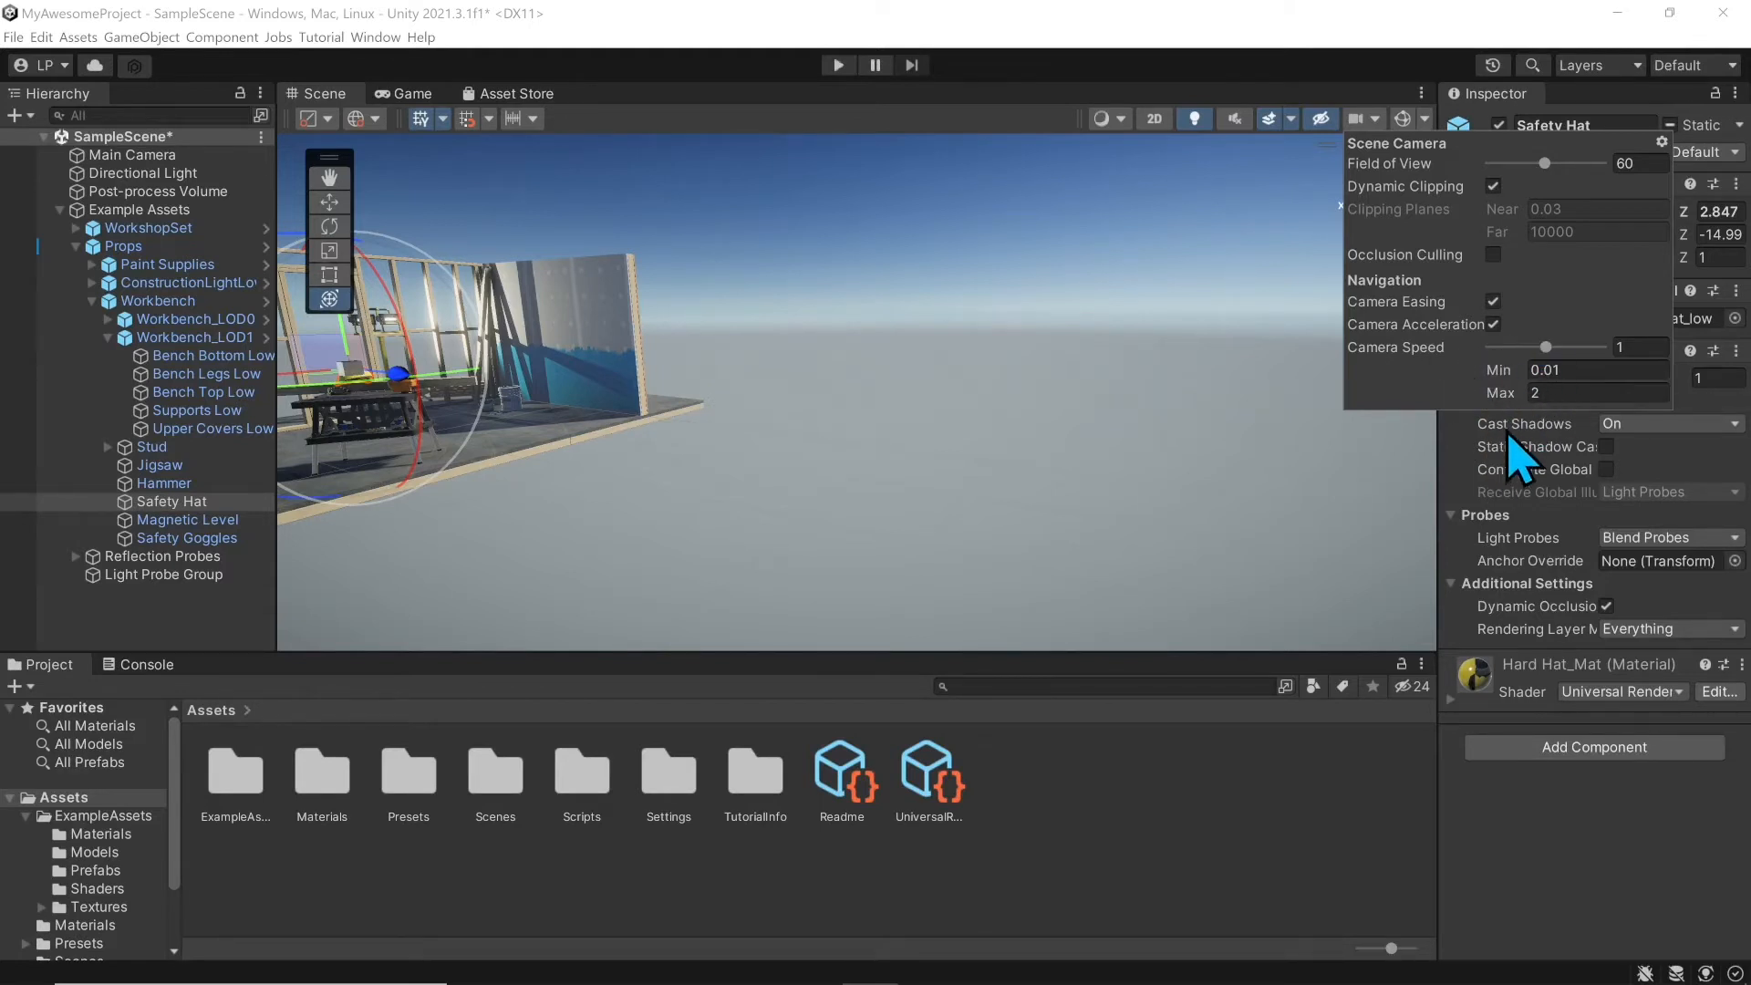
pyautogui.click(1371, 129)
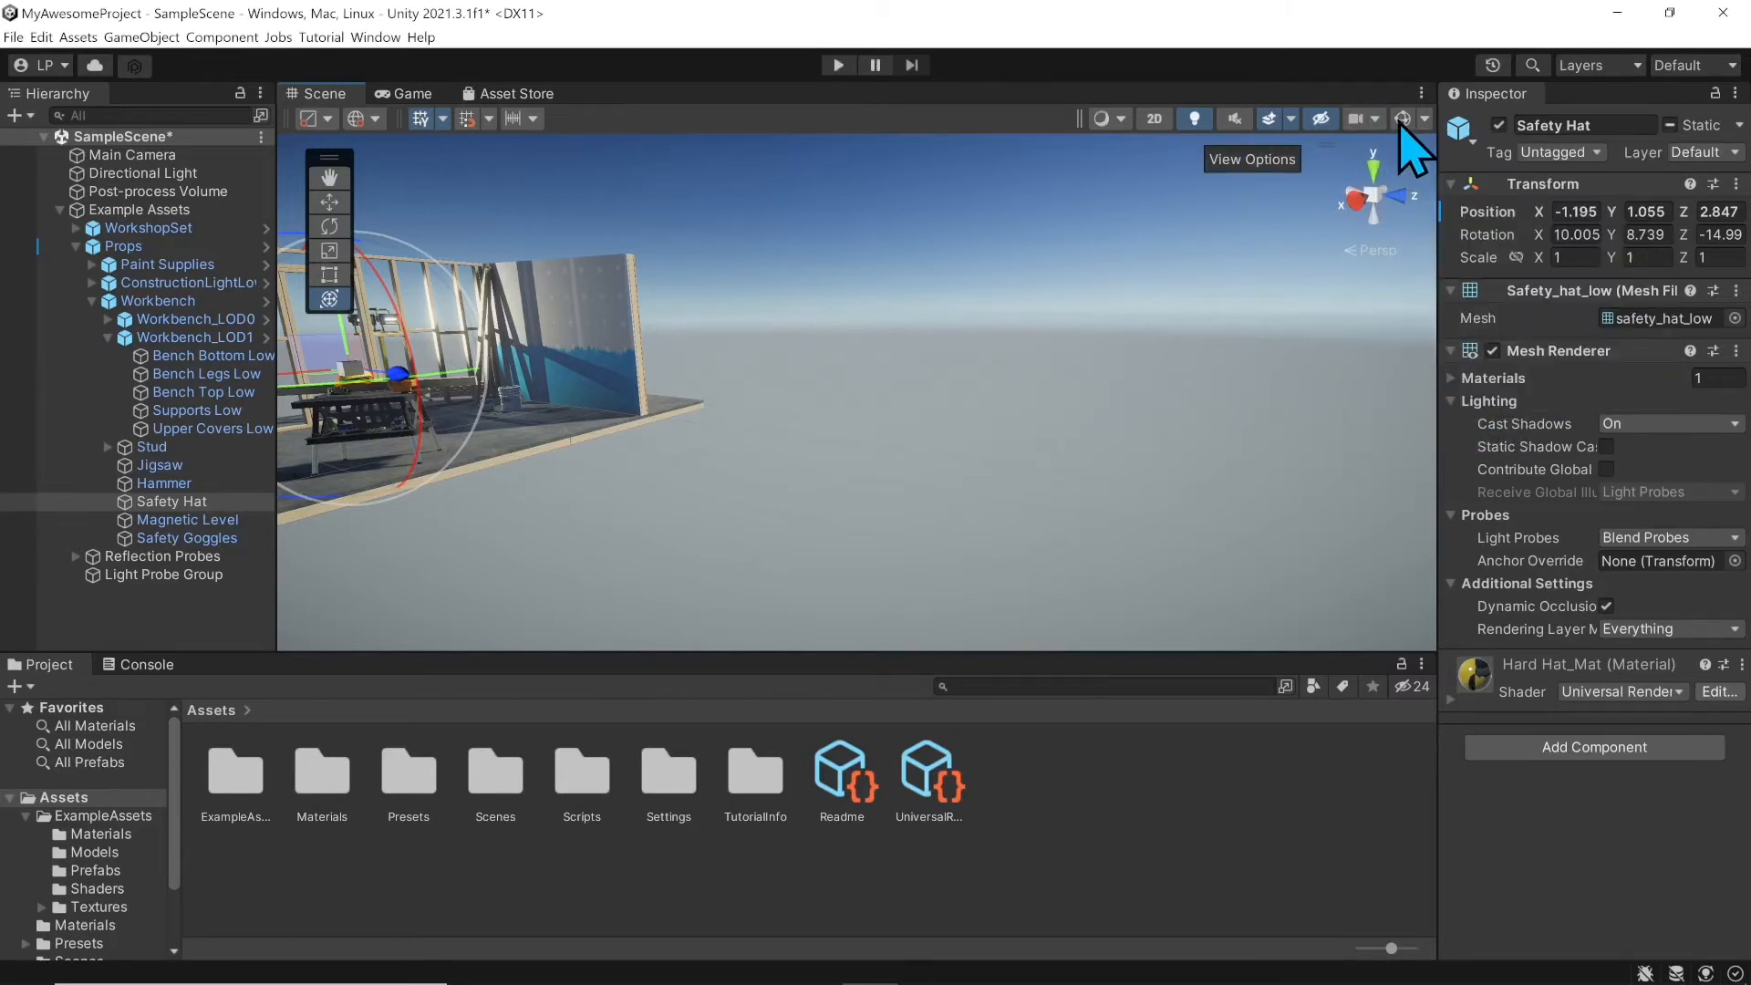
# Step: Frame the selected Safety Hat with F, then pan and zoom onto the workbench
pyautogui.press('f')
pyautogui.moveTo(752, 375); pyautogui.dragTo(1151, 478, button='middle')
pyautogui.scroll(3, 958, 467)
pyautogui.scroll(2, 1151, 449)
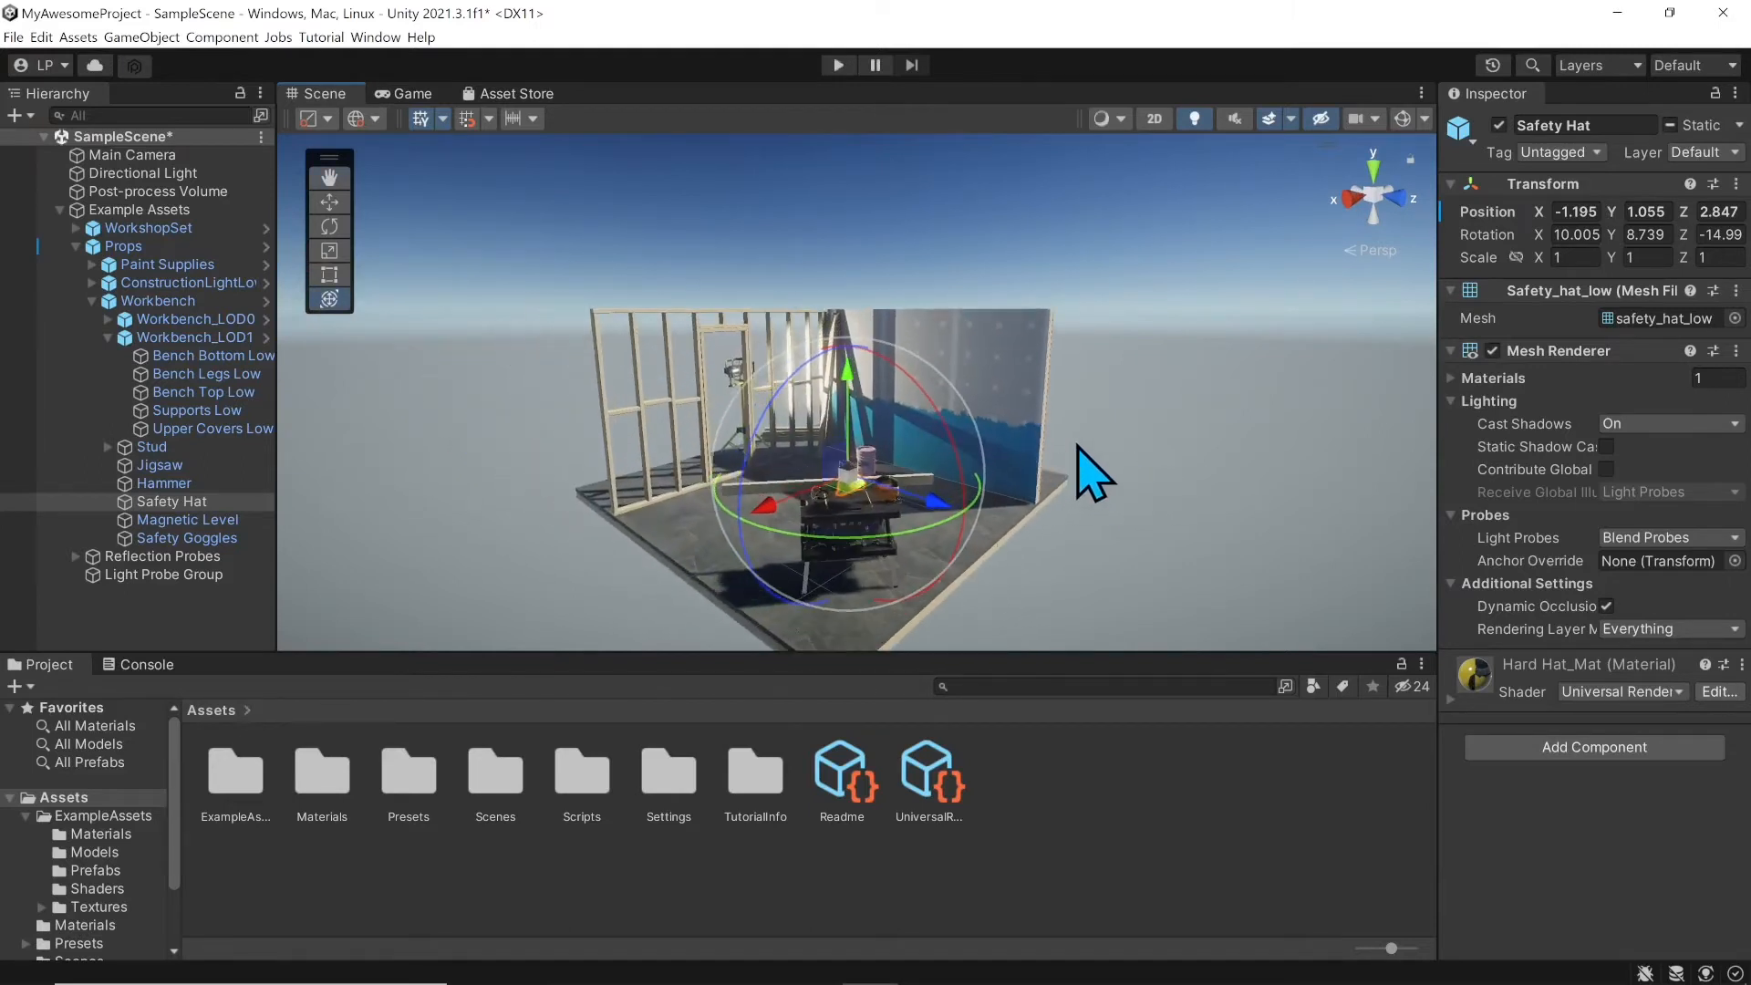
# Step: Turn Gizmos on and drag the 3D Icons slider left to make the icons smaller
pyautogui.click(1402, 118)
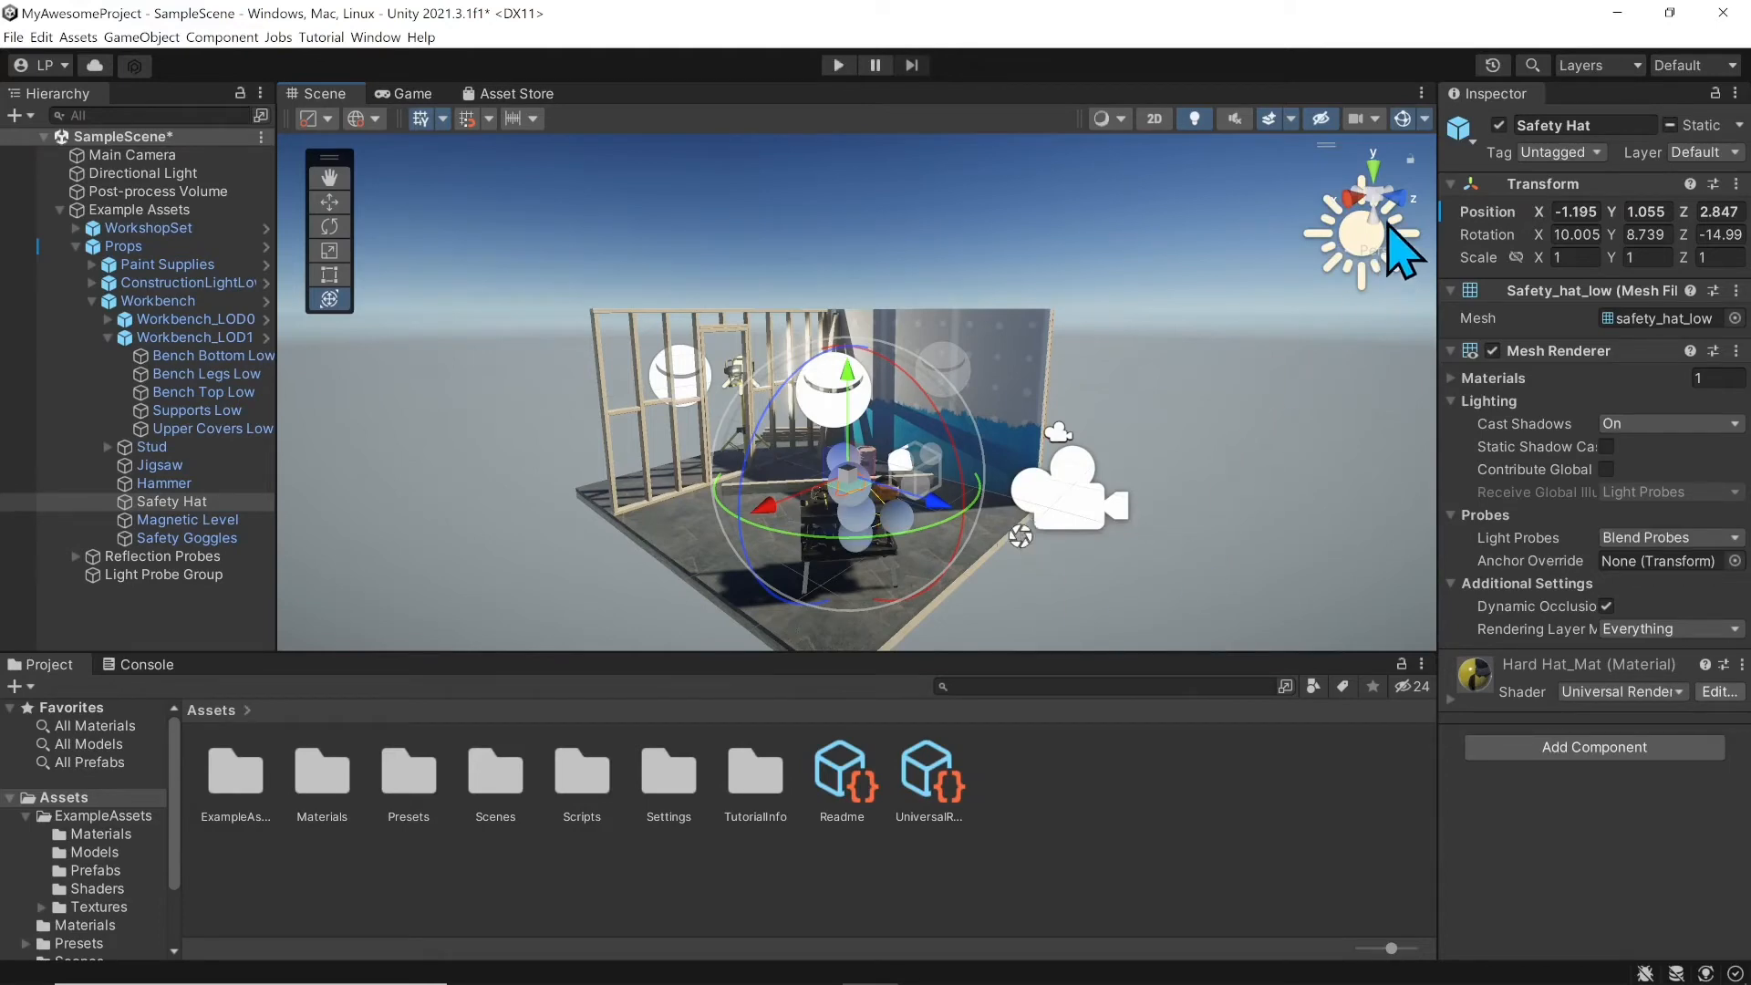
pyautogui.click(1424, 118)
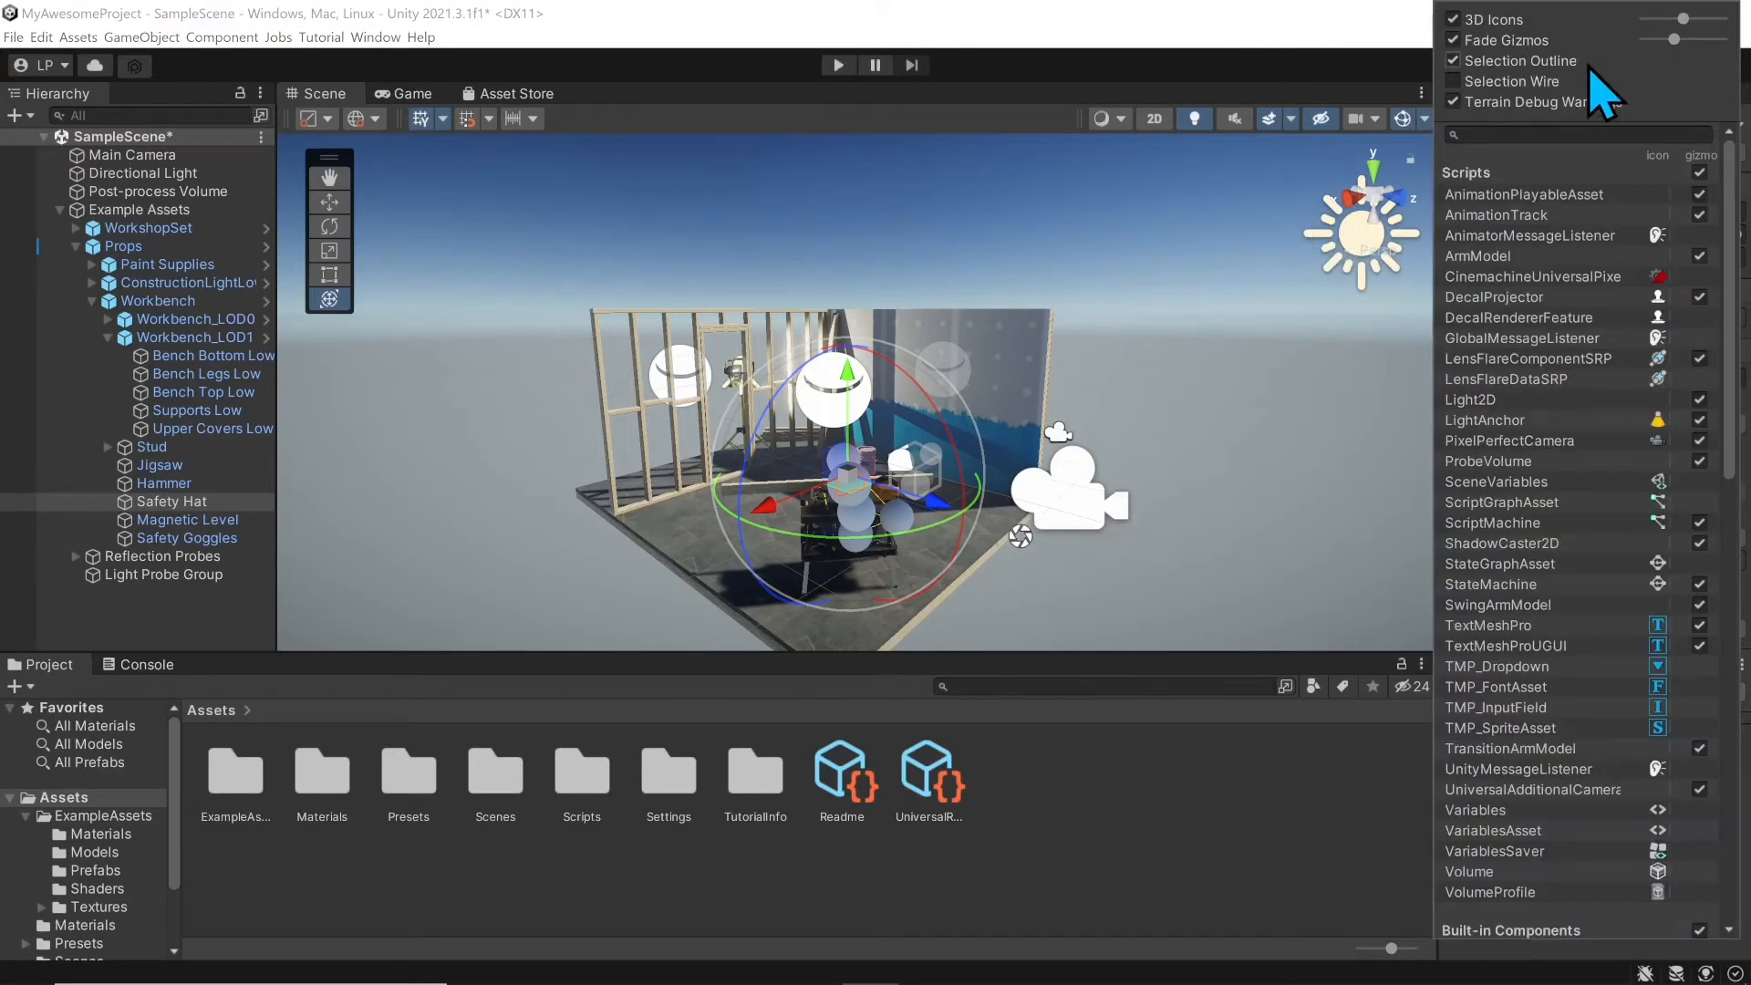
pyautogui.moveTo(1688, 23); pyautogui.dragTo(1645, 41)
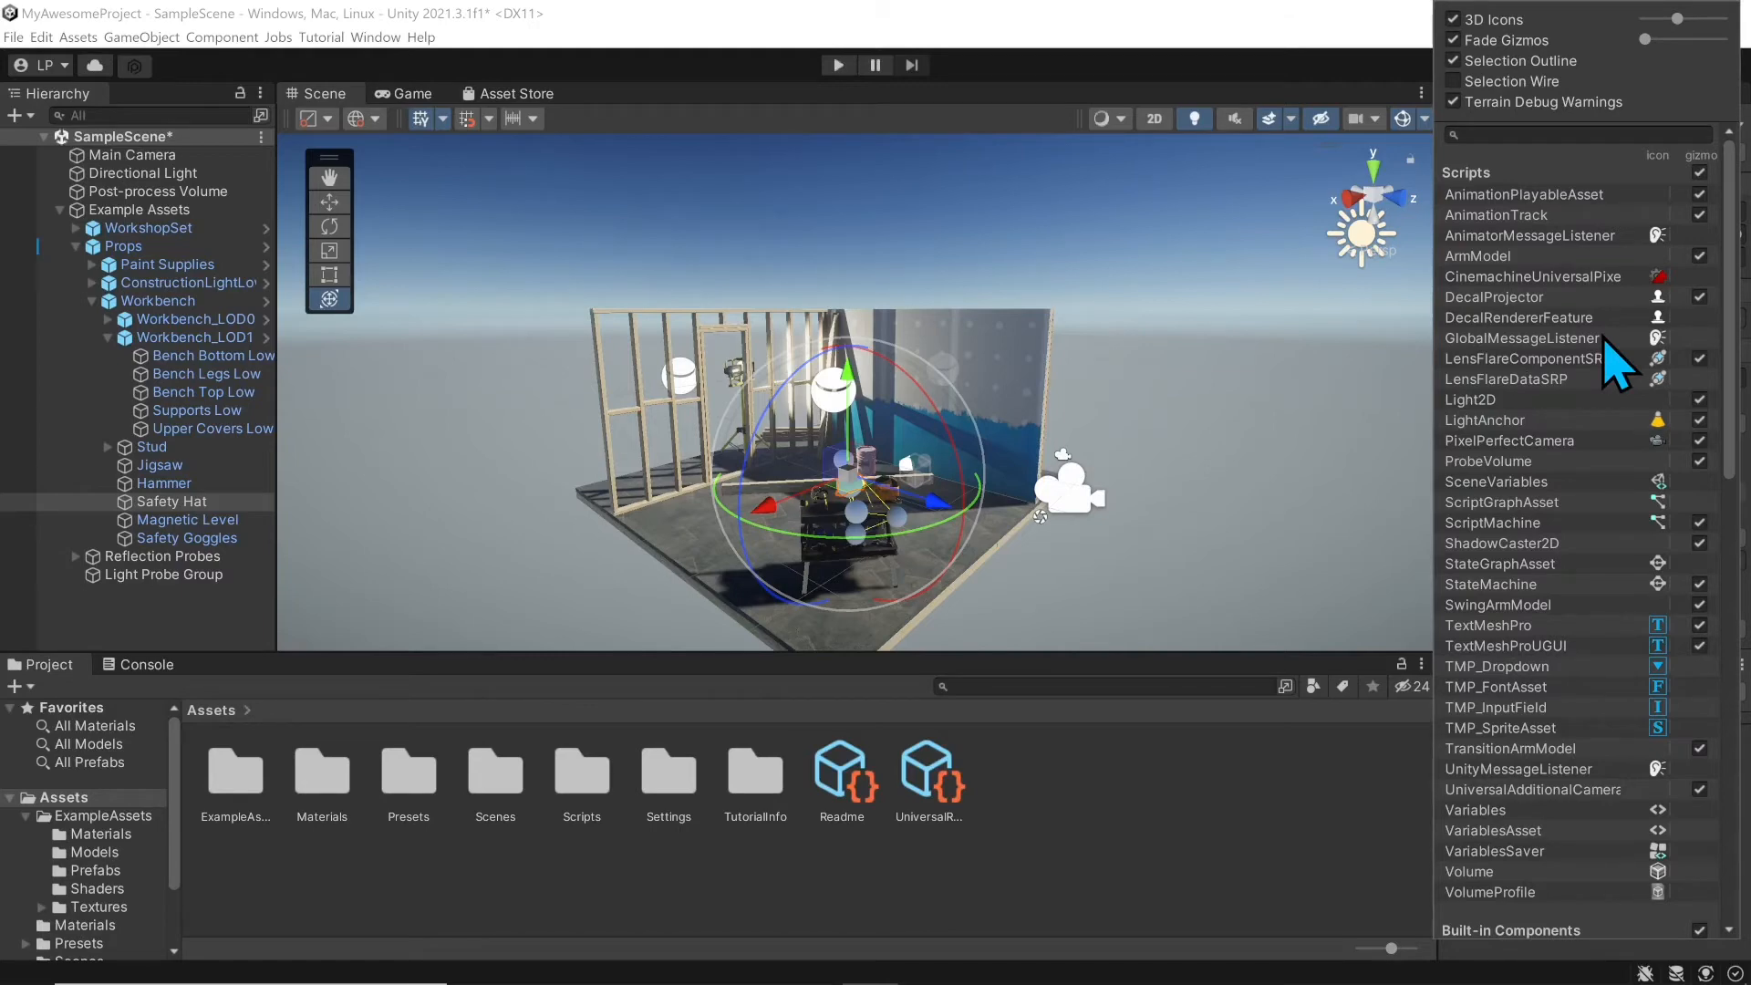
pyautogui.scroll(-10, 1619, 374)
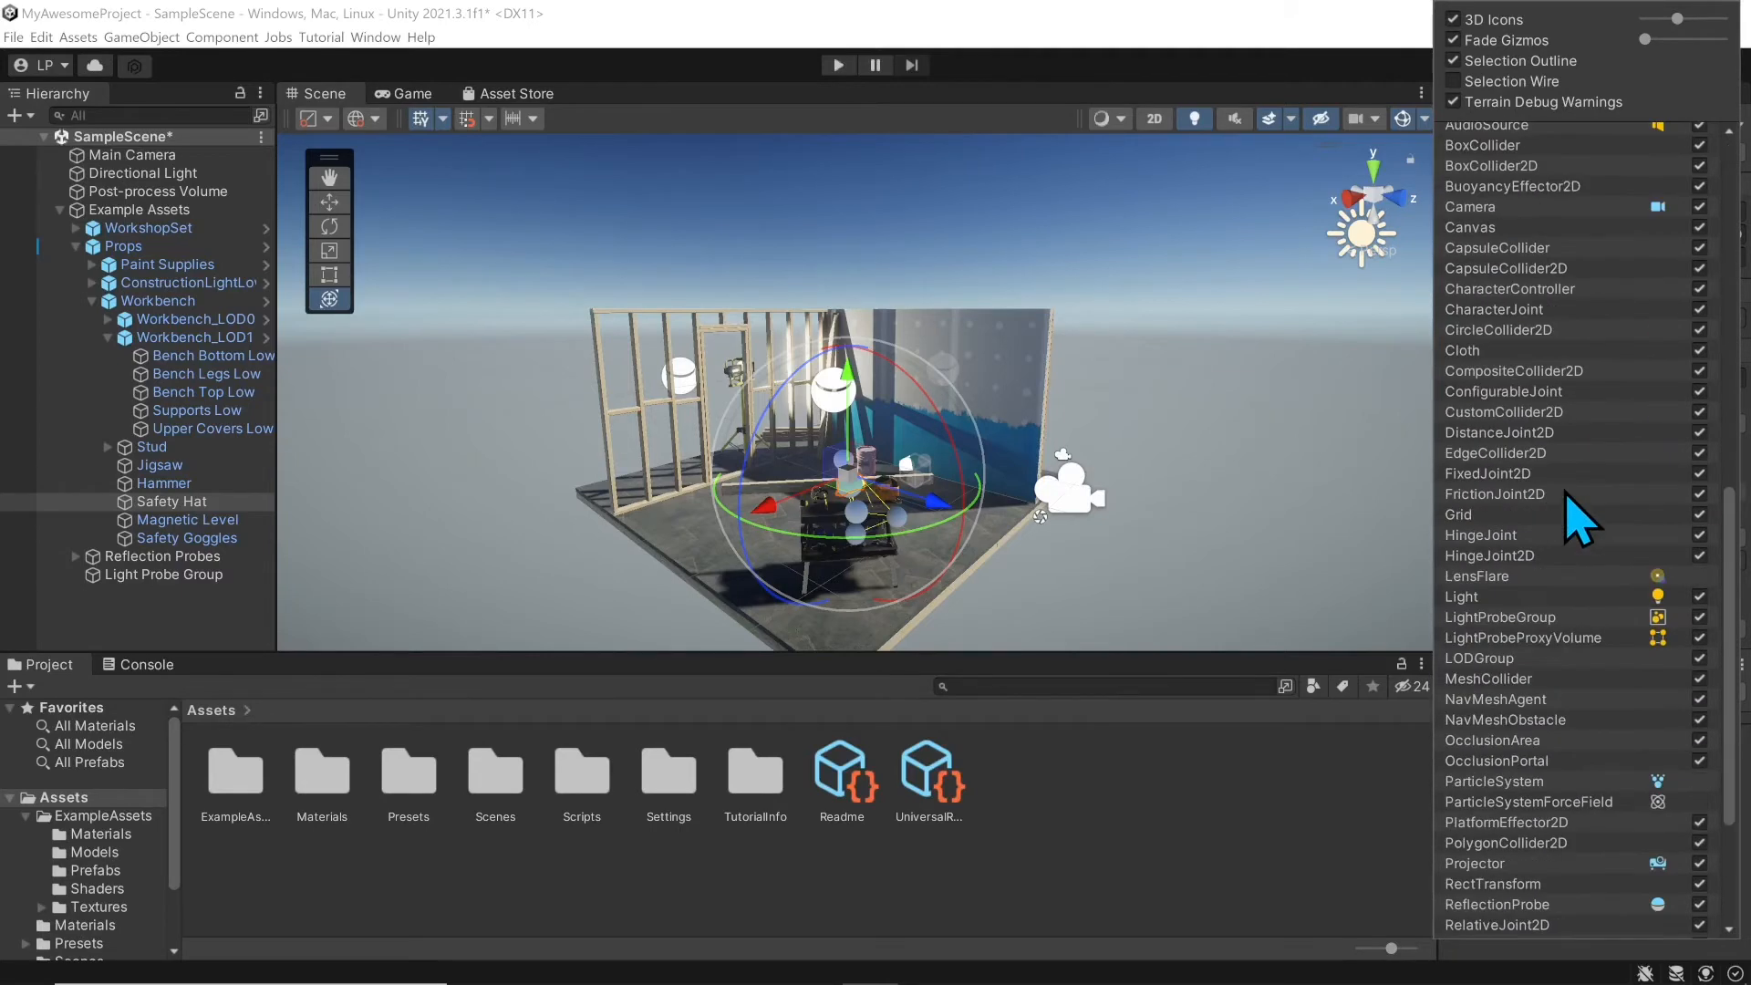
pyautogui.scroll(9, 1588, 510)
pyautogui.scroll(1, 1567, 495)
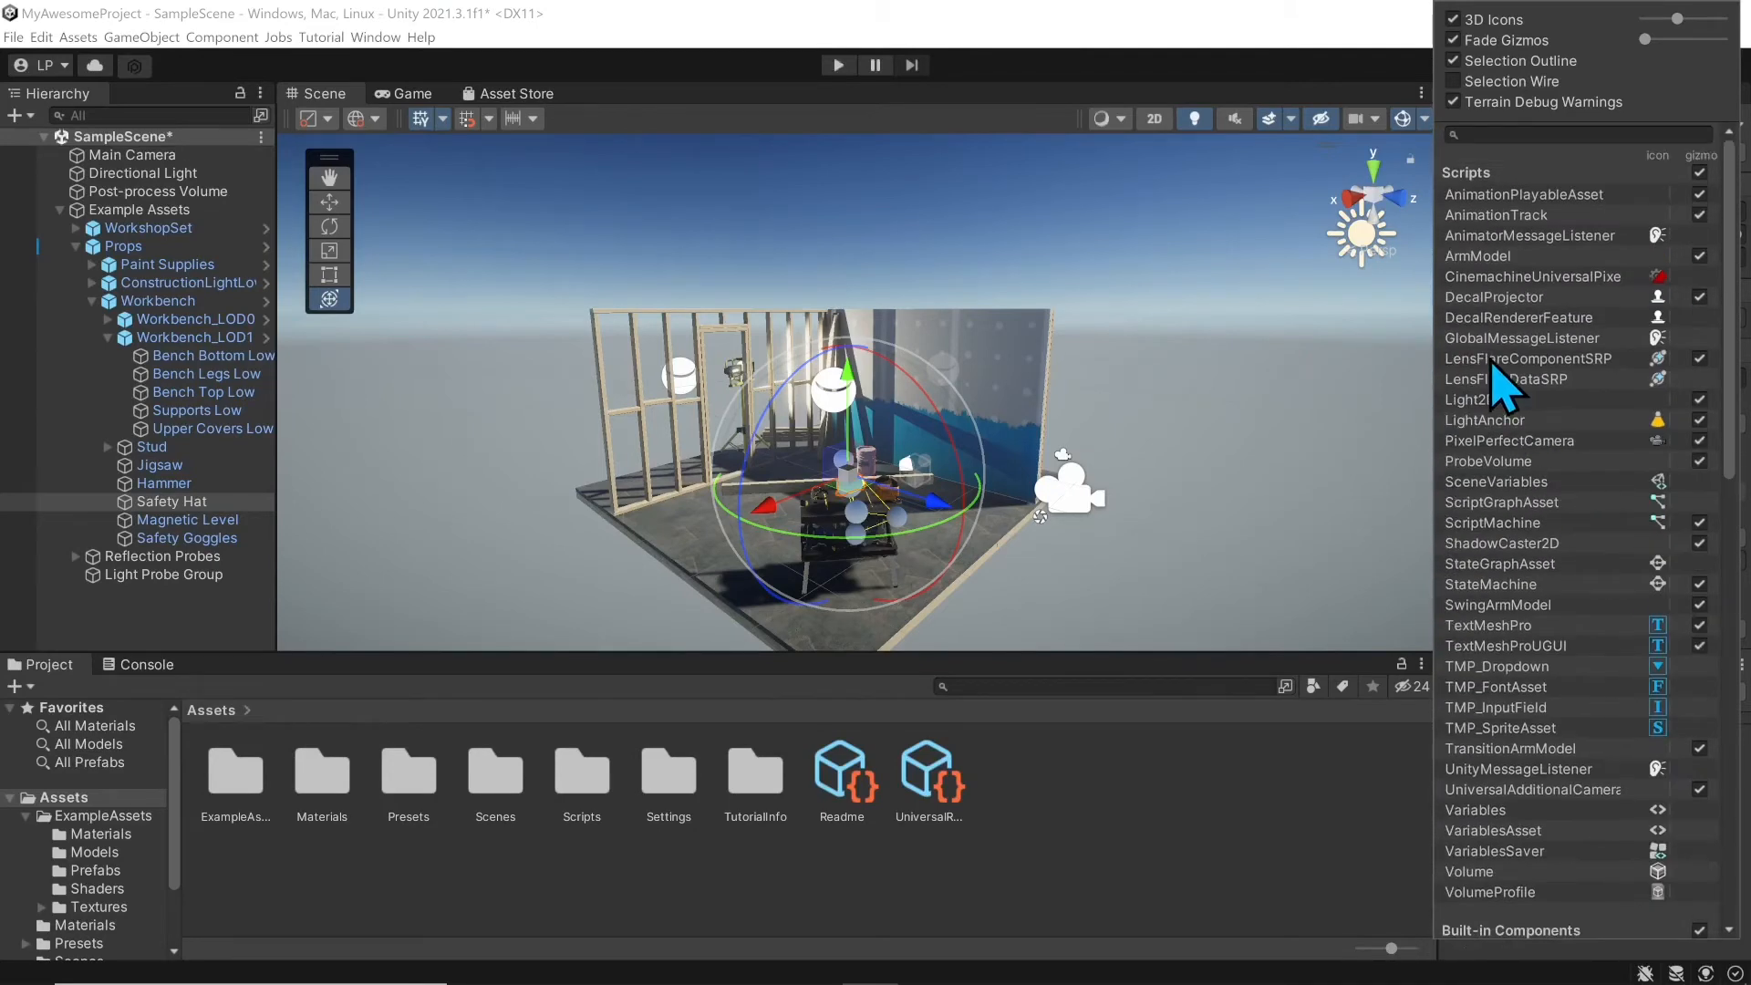
pyautogui.click(1268, 65)
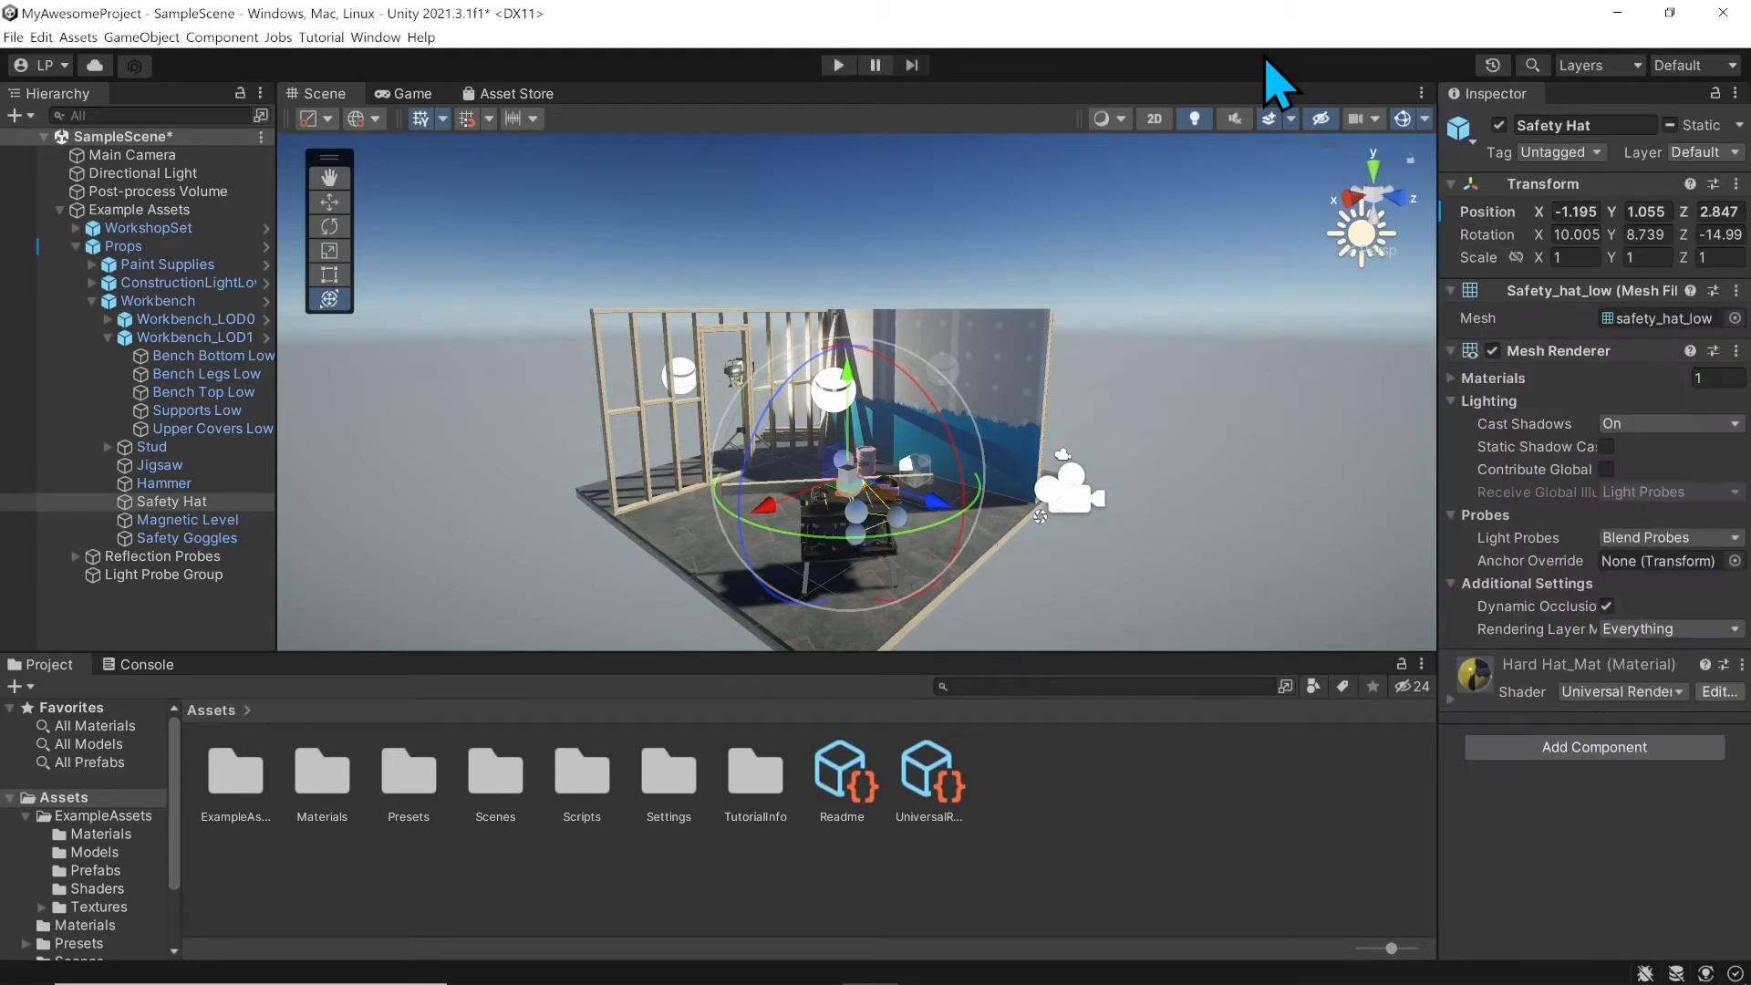
# Step: Select Main Camera in the Hierarchy and view its shot of the workbench in the Game view
pyautogui.click(408, 93)
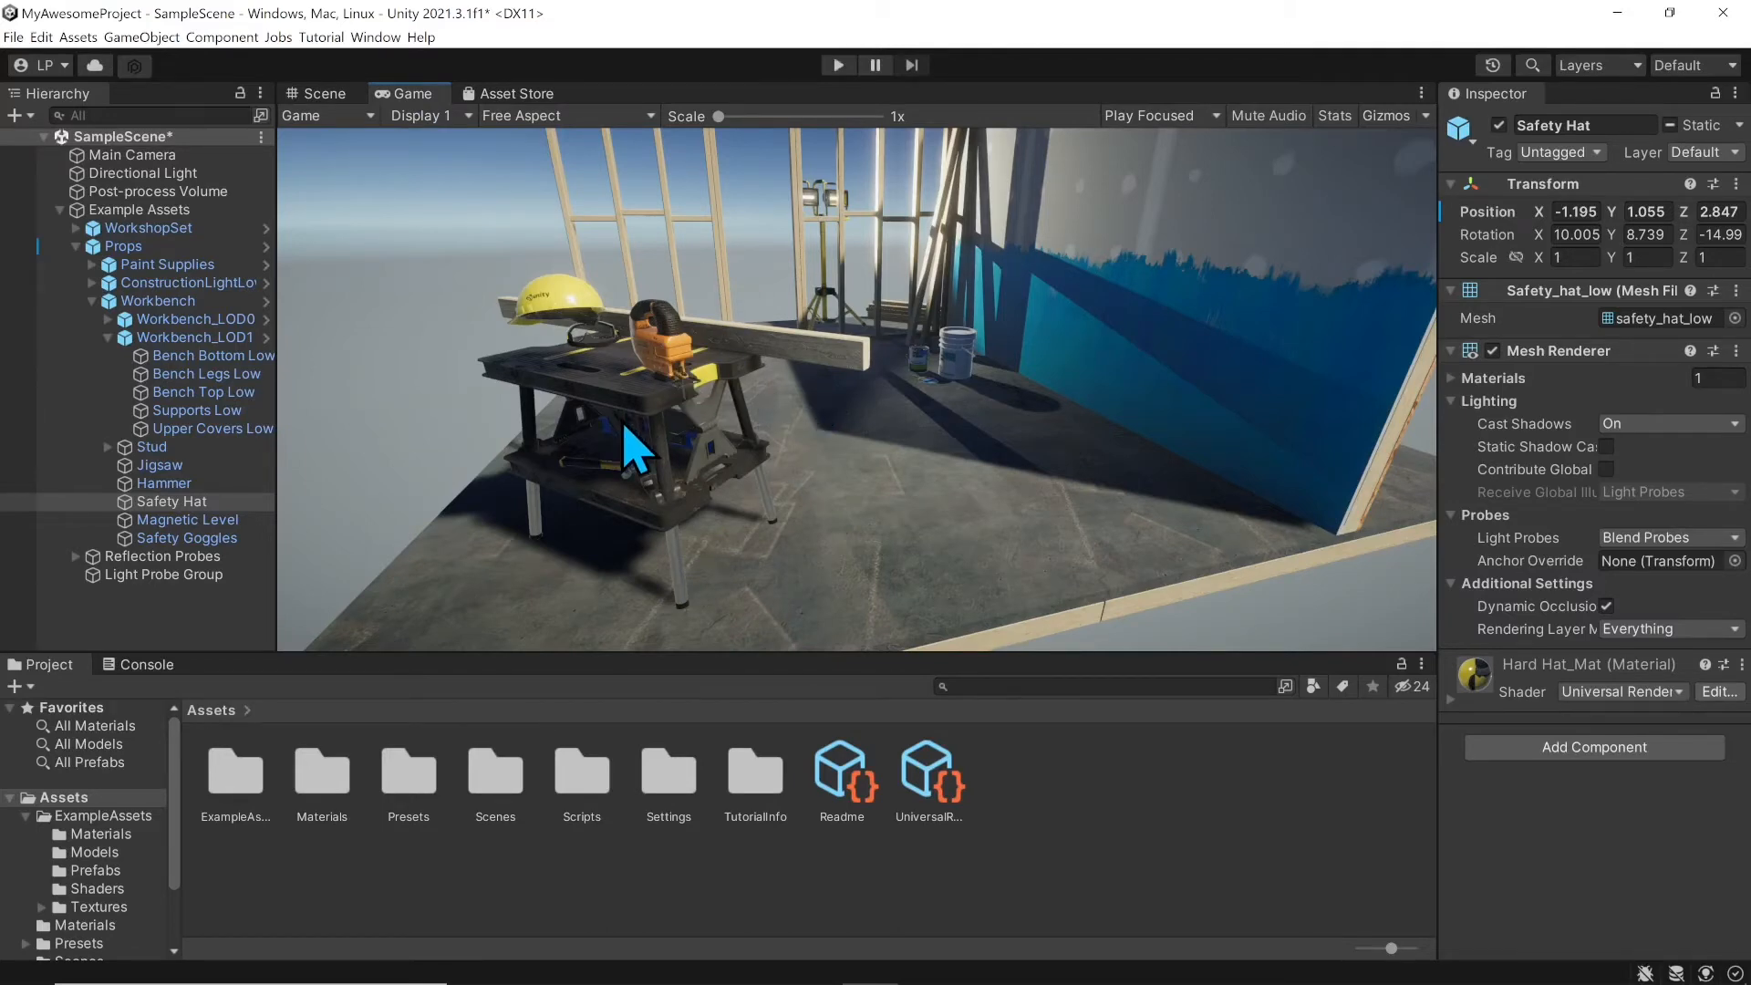
pyautogui.click(330, 95)
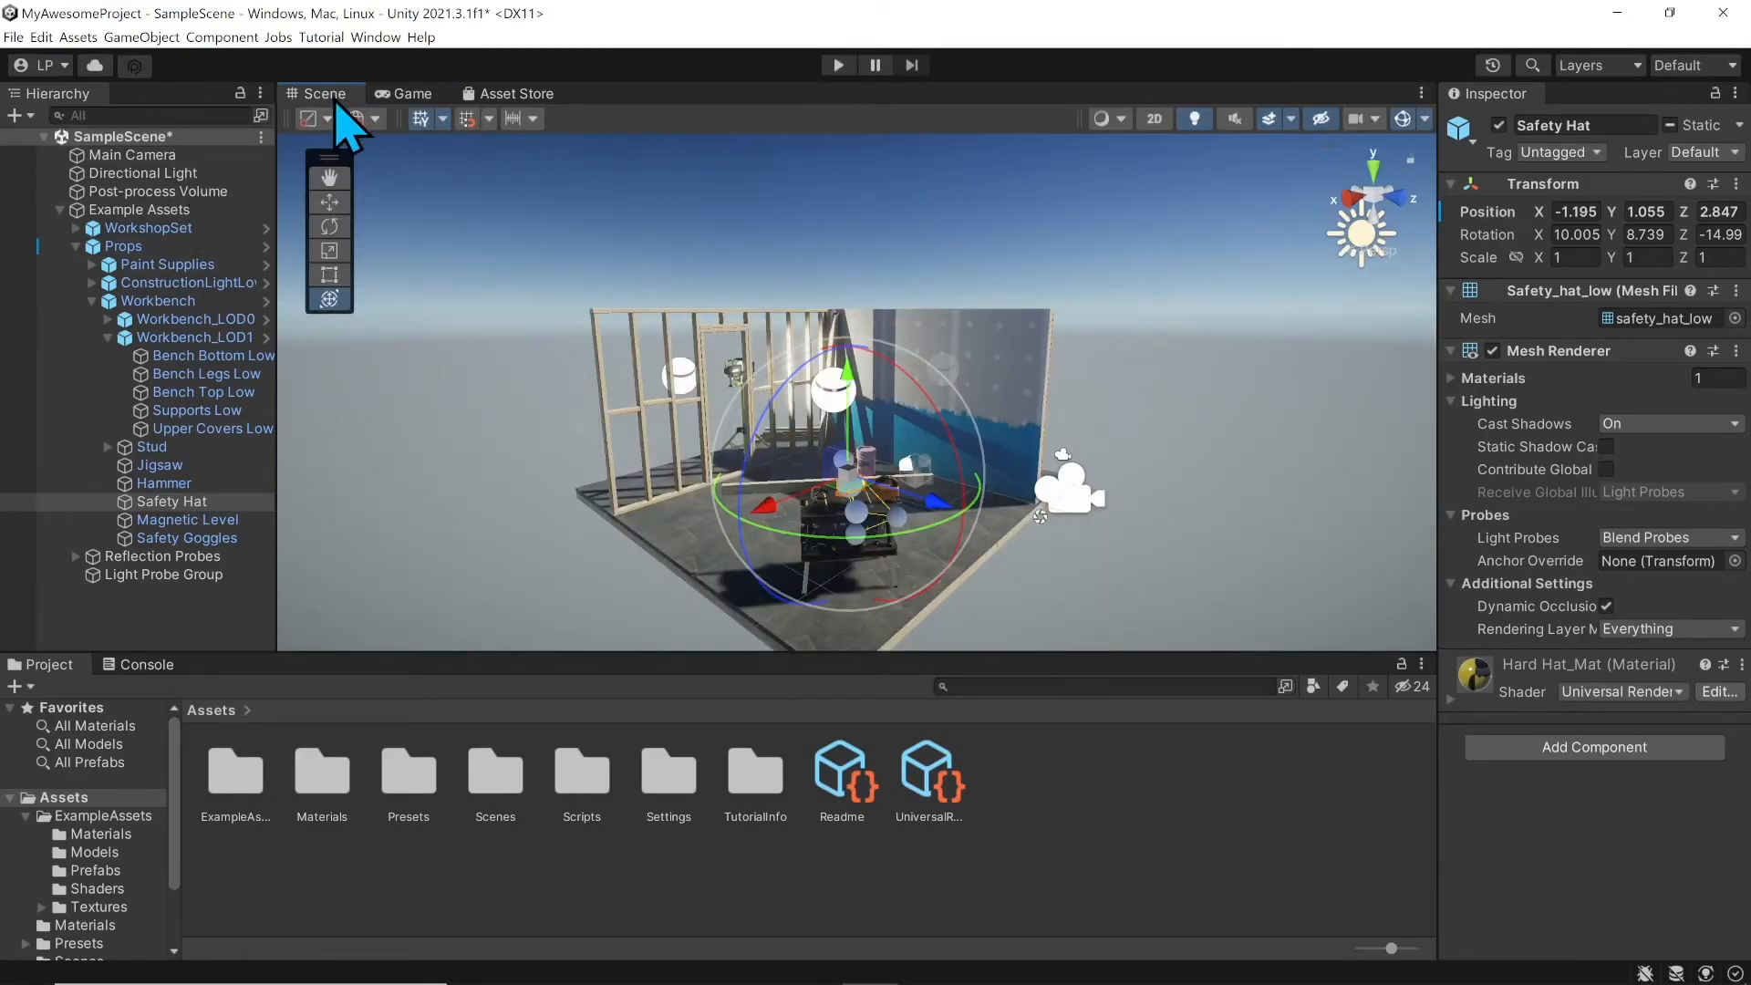
pyautogui.click(188, 155)
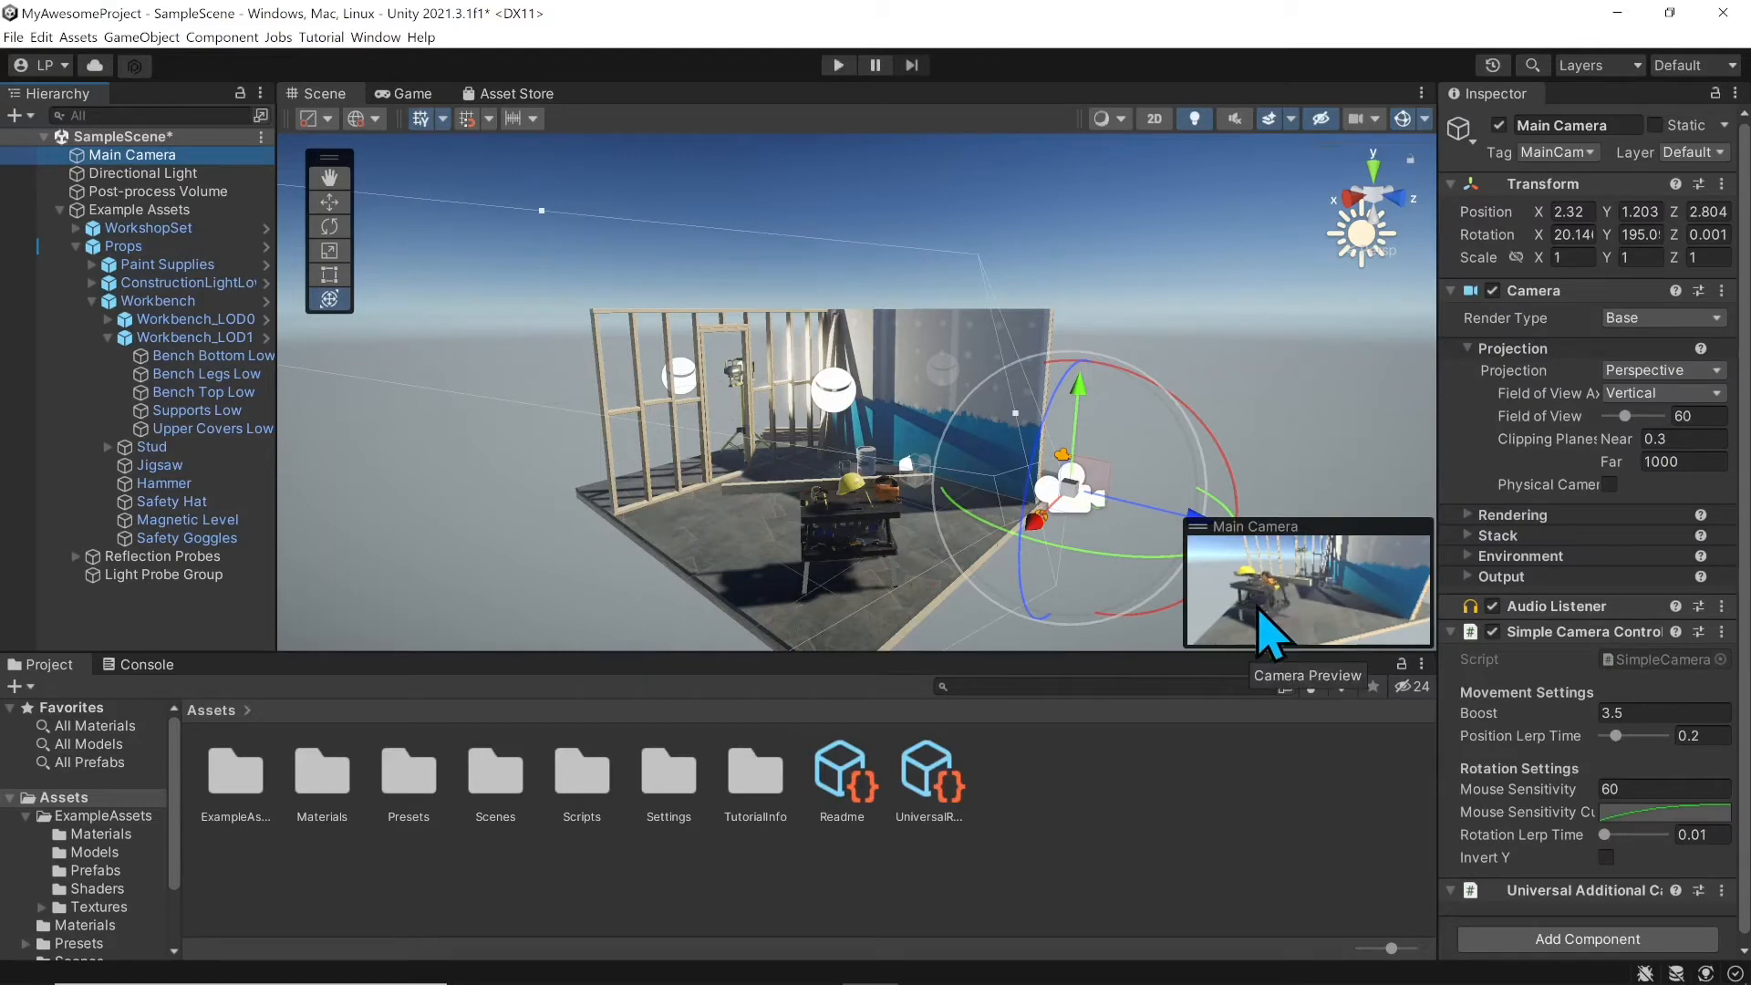
pyautogui.click(412, 94)
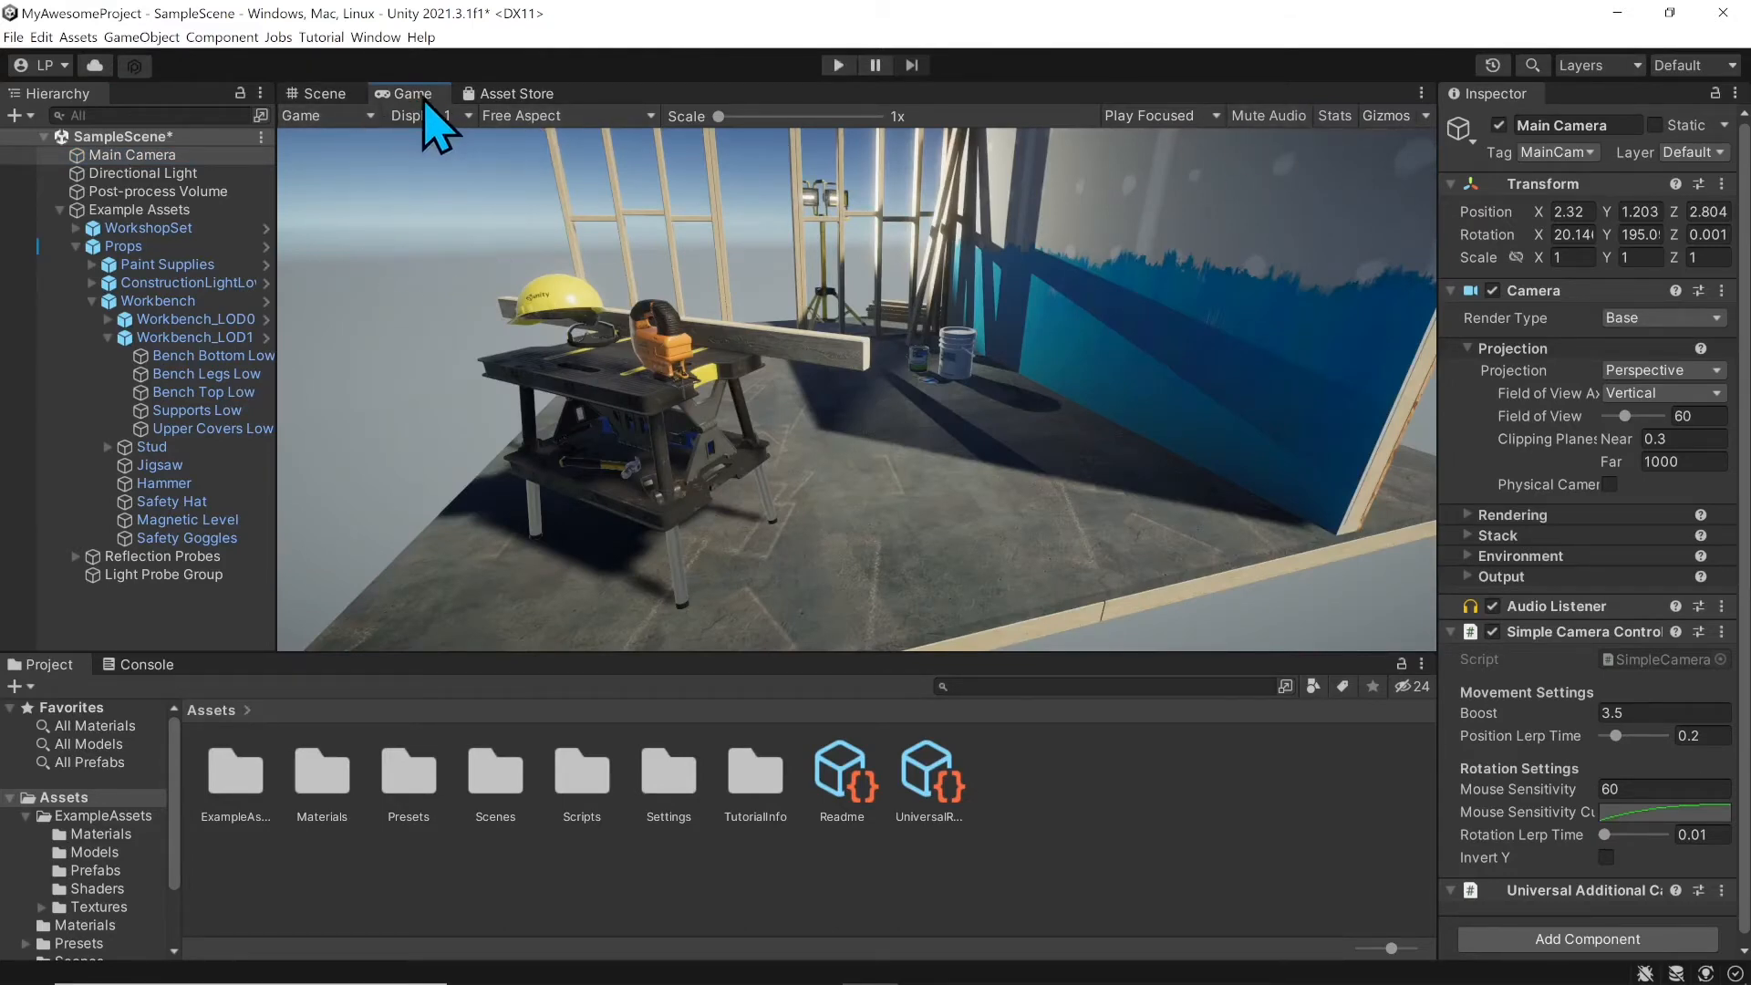
# Step: Switch the Game view to Simulator mode and browse devices, keeping the Apple iPad (5th gen)
pyautogui.click(344, 117)
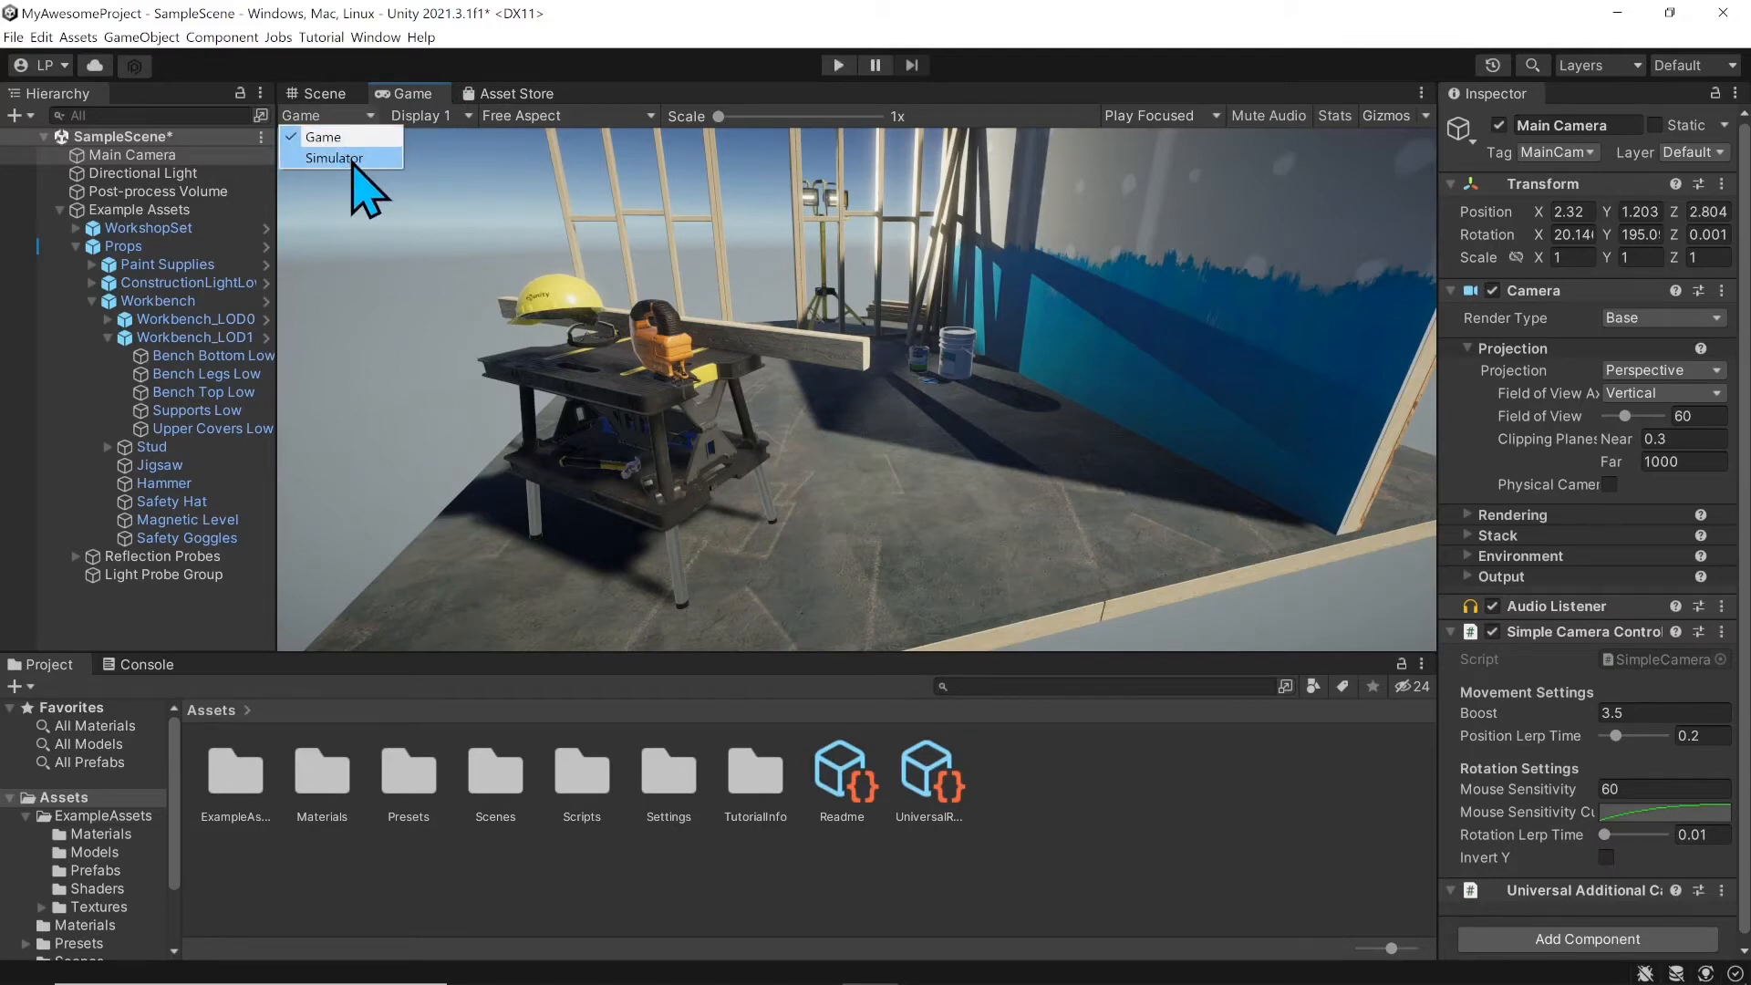
pyautogui.click(355, 160)
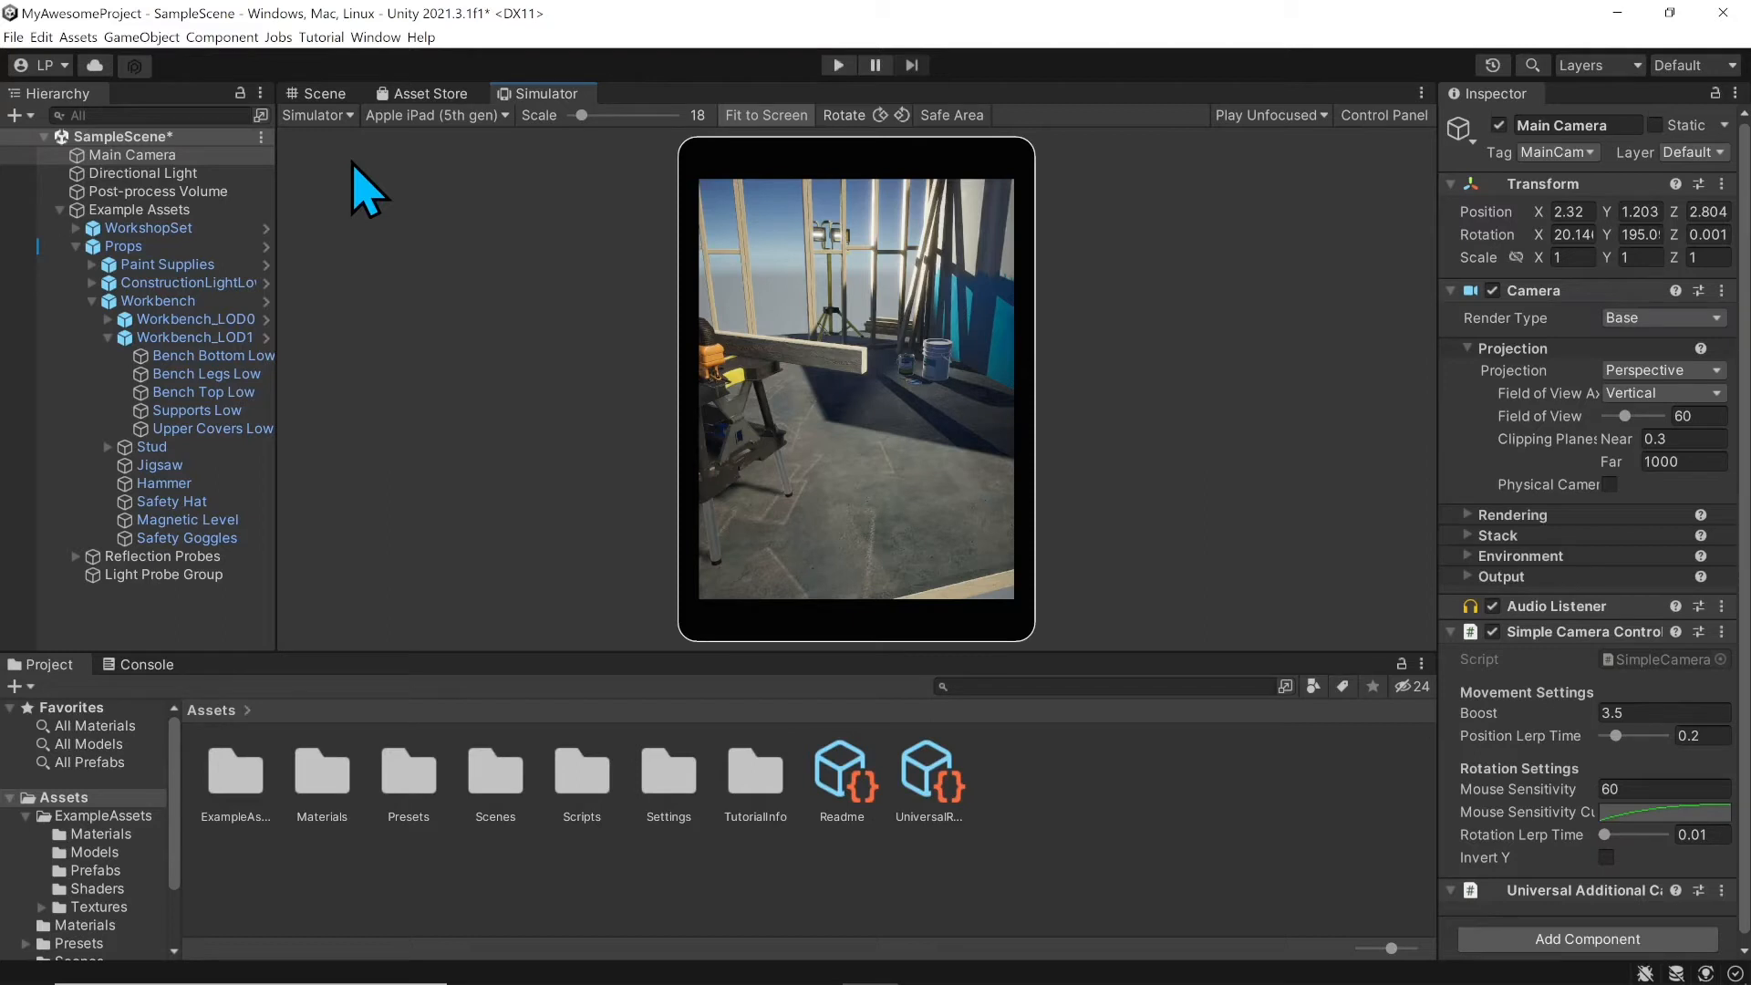
pyautogui.click(458, 118)
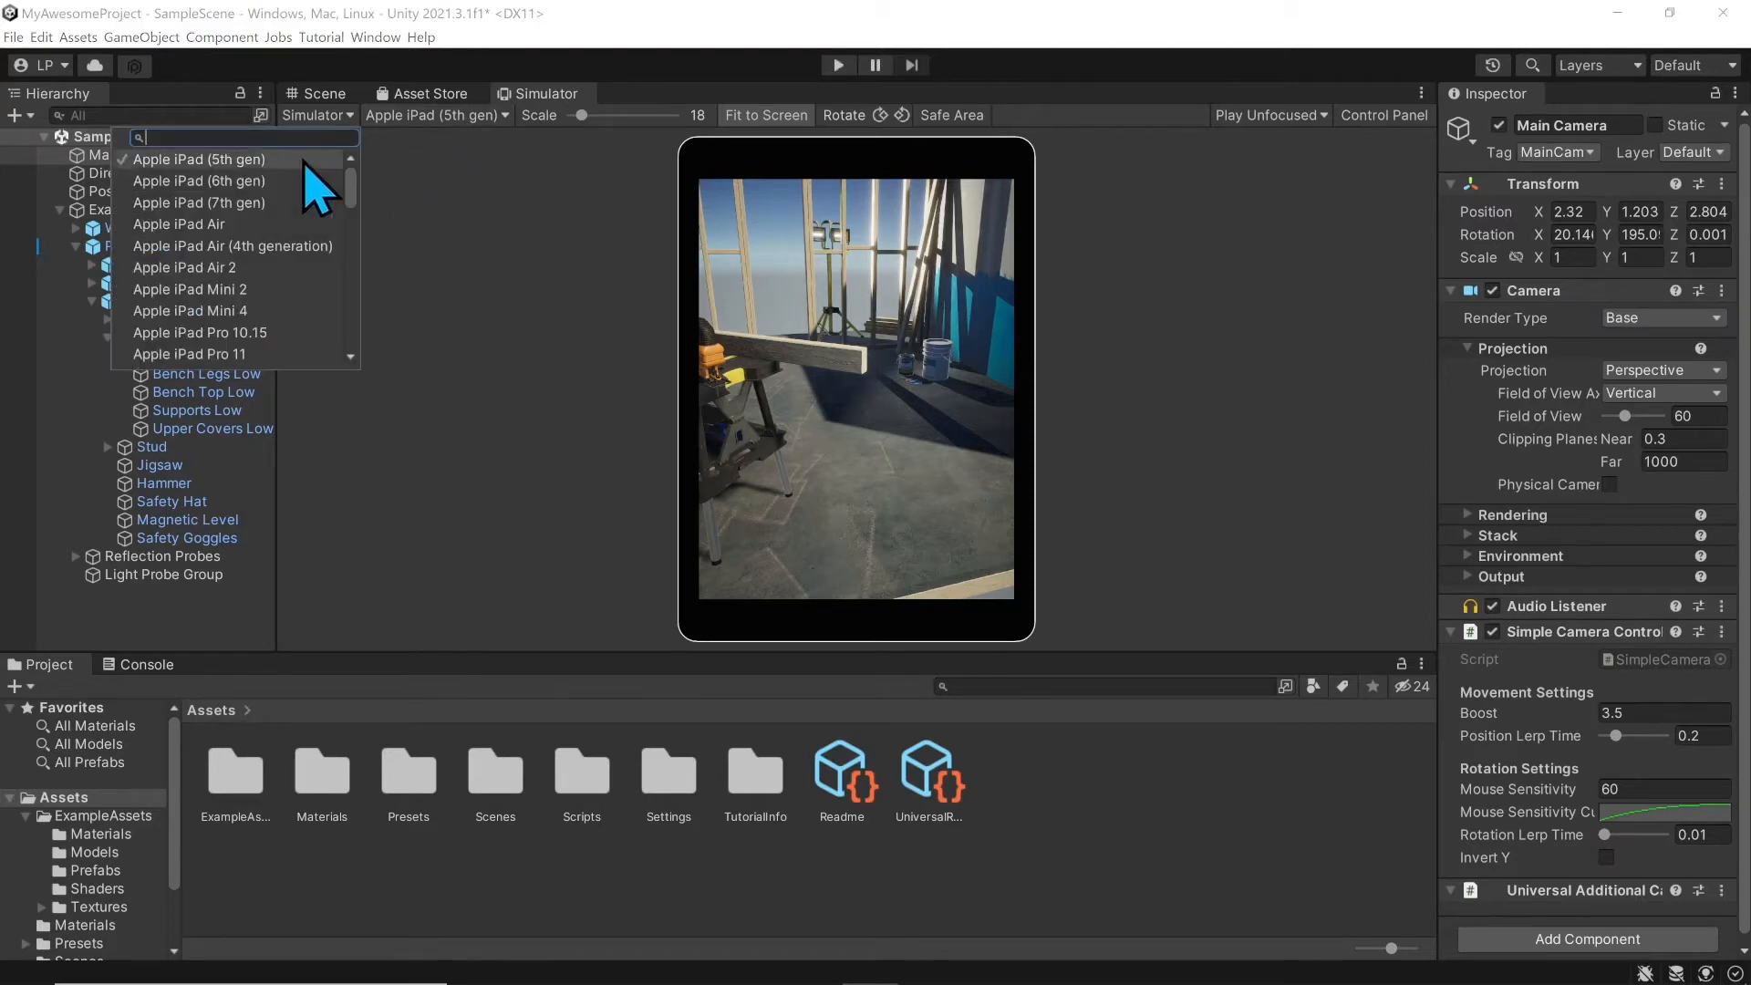
pyautogui.scroll(-10, 260, 278)
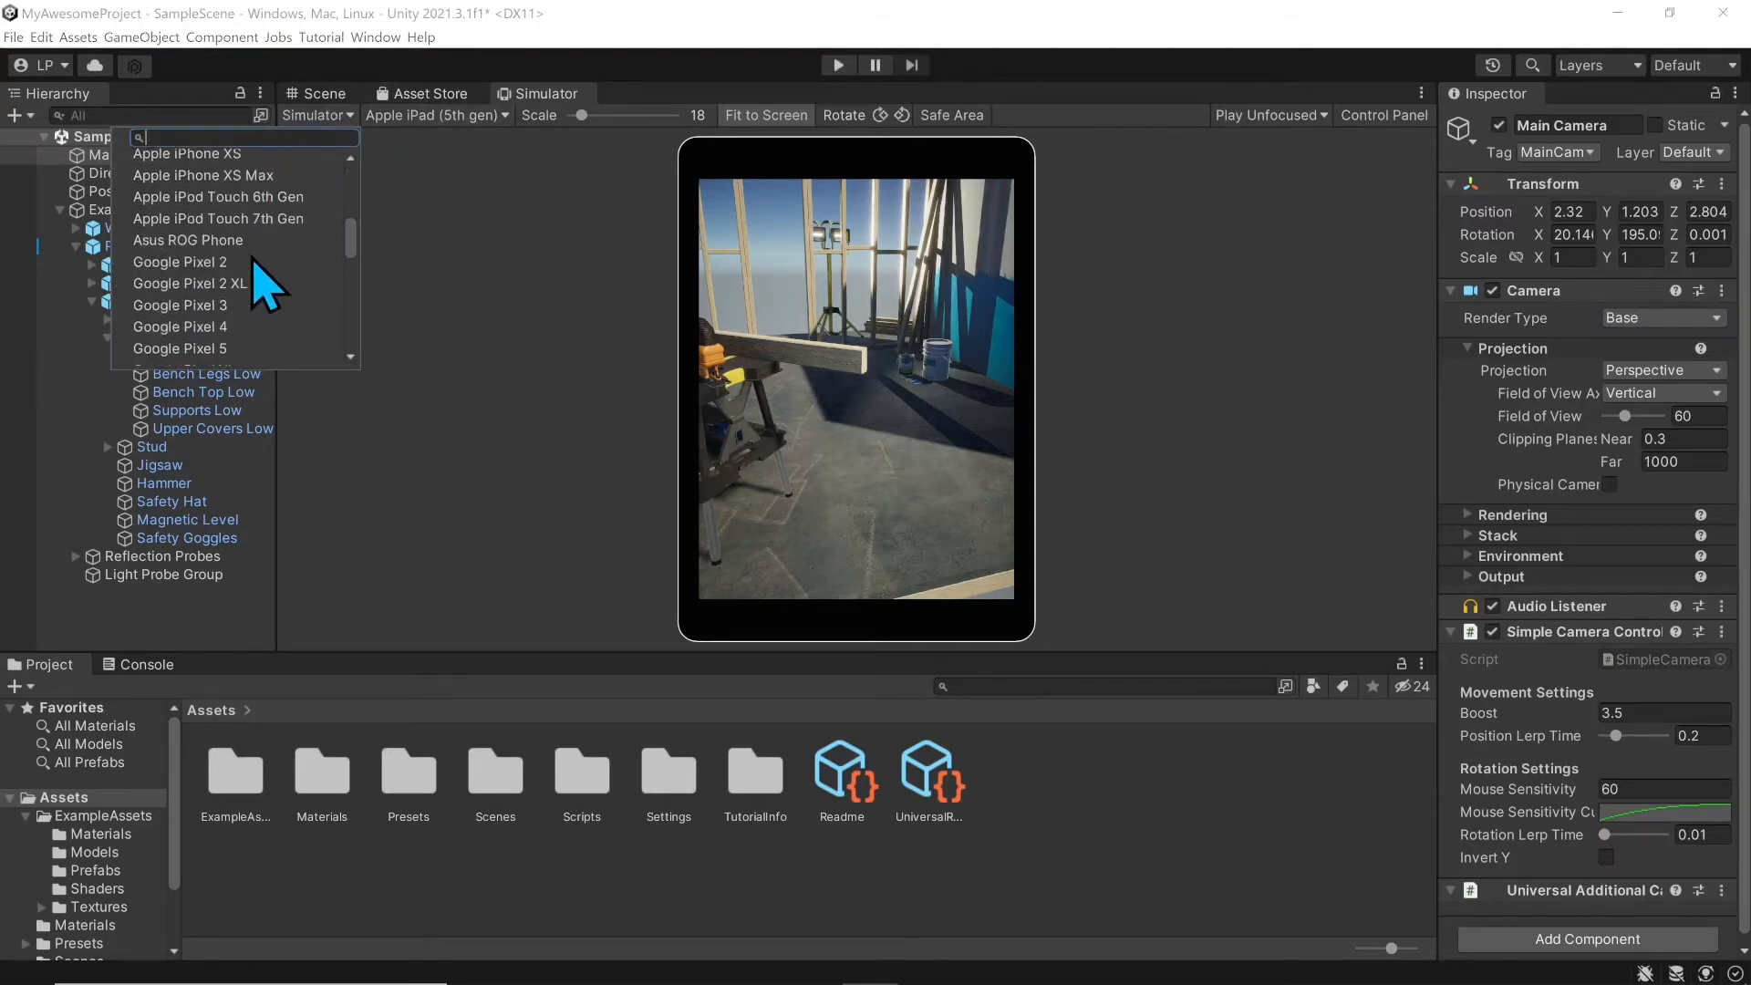
pyautogui.scroll(-8, 260, 274)
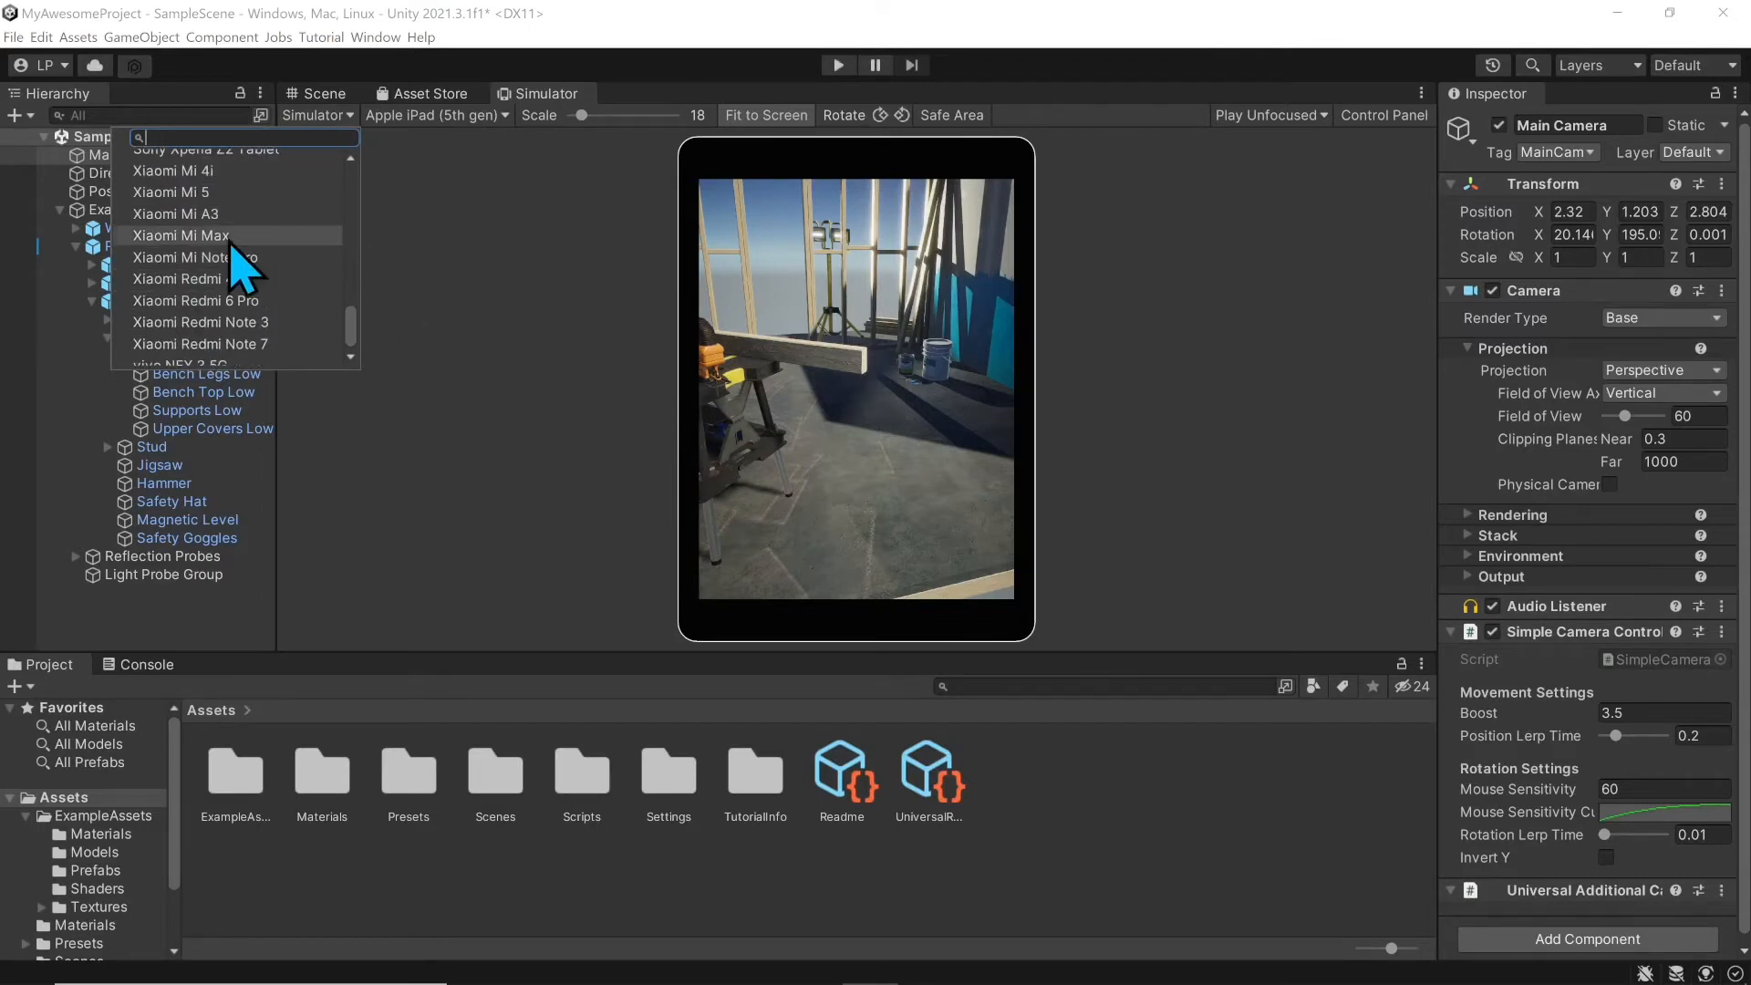
pyautogui.scroll(12, 247, 264)
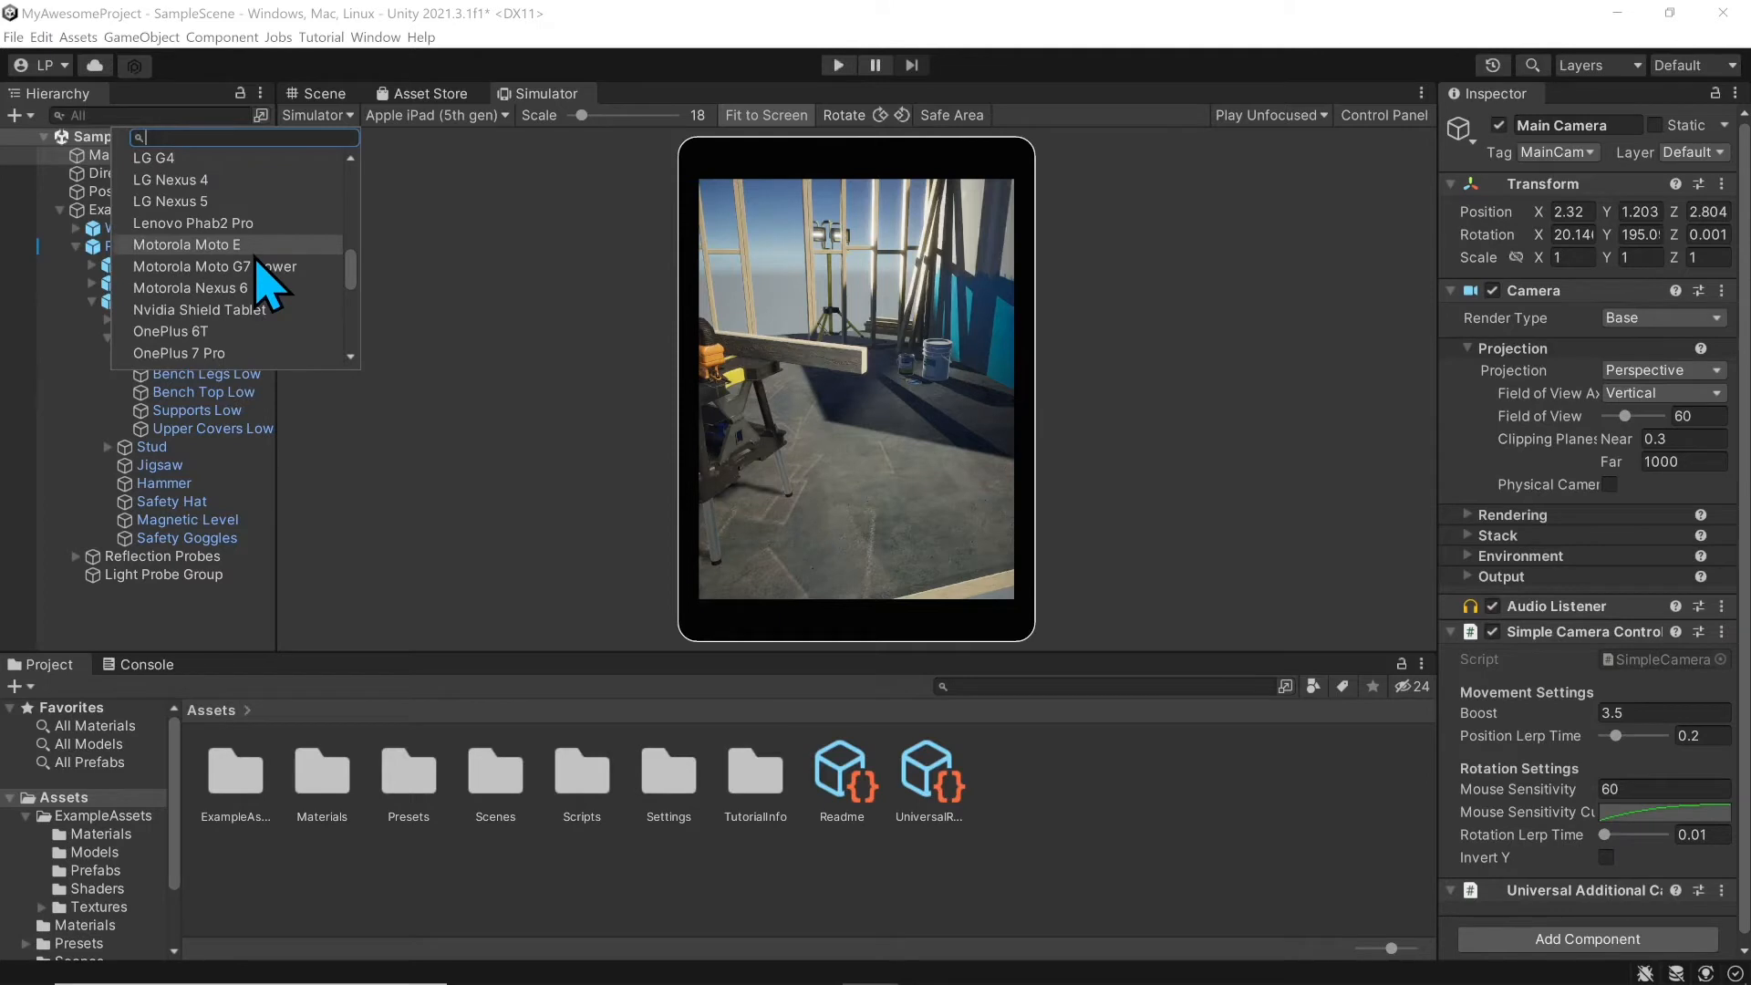
pyautogui.click(405, 230)
pyautogui.click(340, 114)
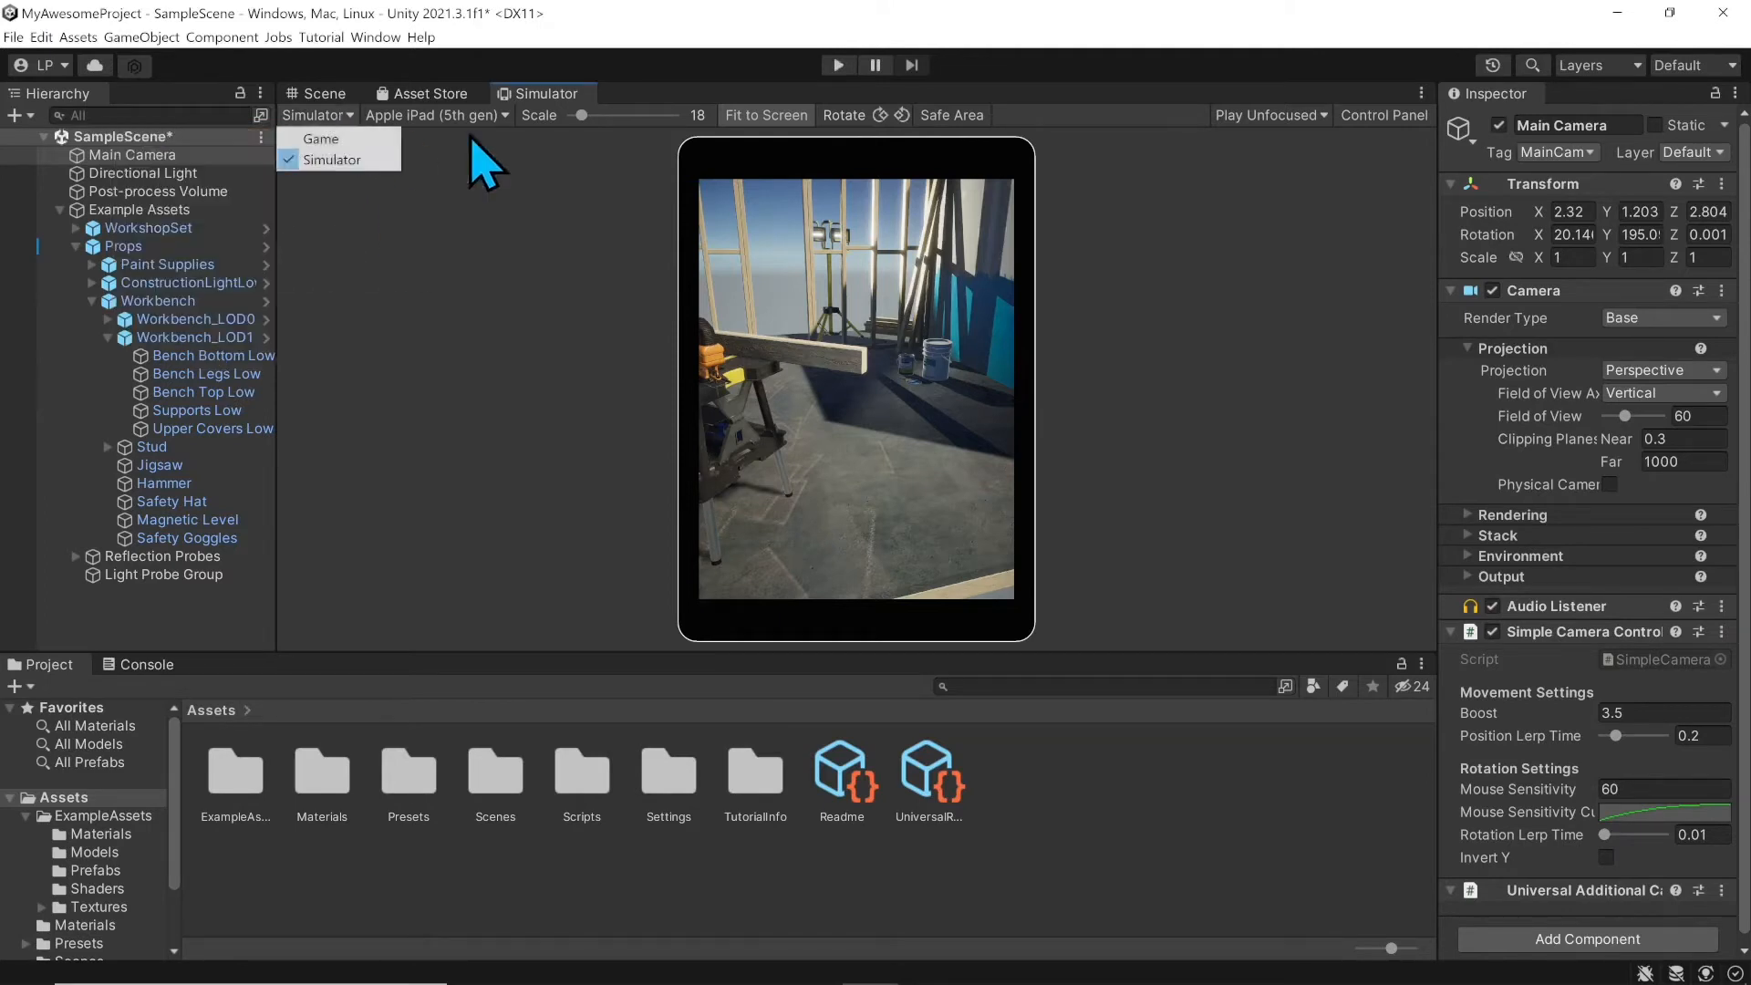
# Step: Switch from Simulator back to Game mode, try Display 2, then settle on Display 1
pyautogui.click(371, 143)
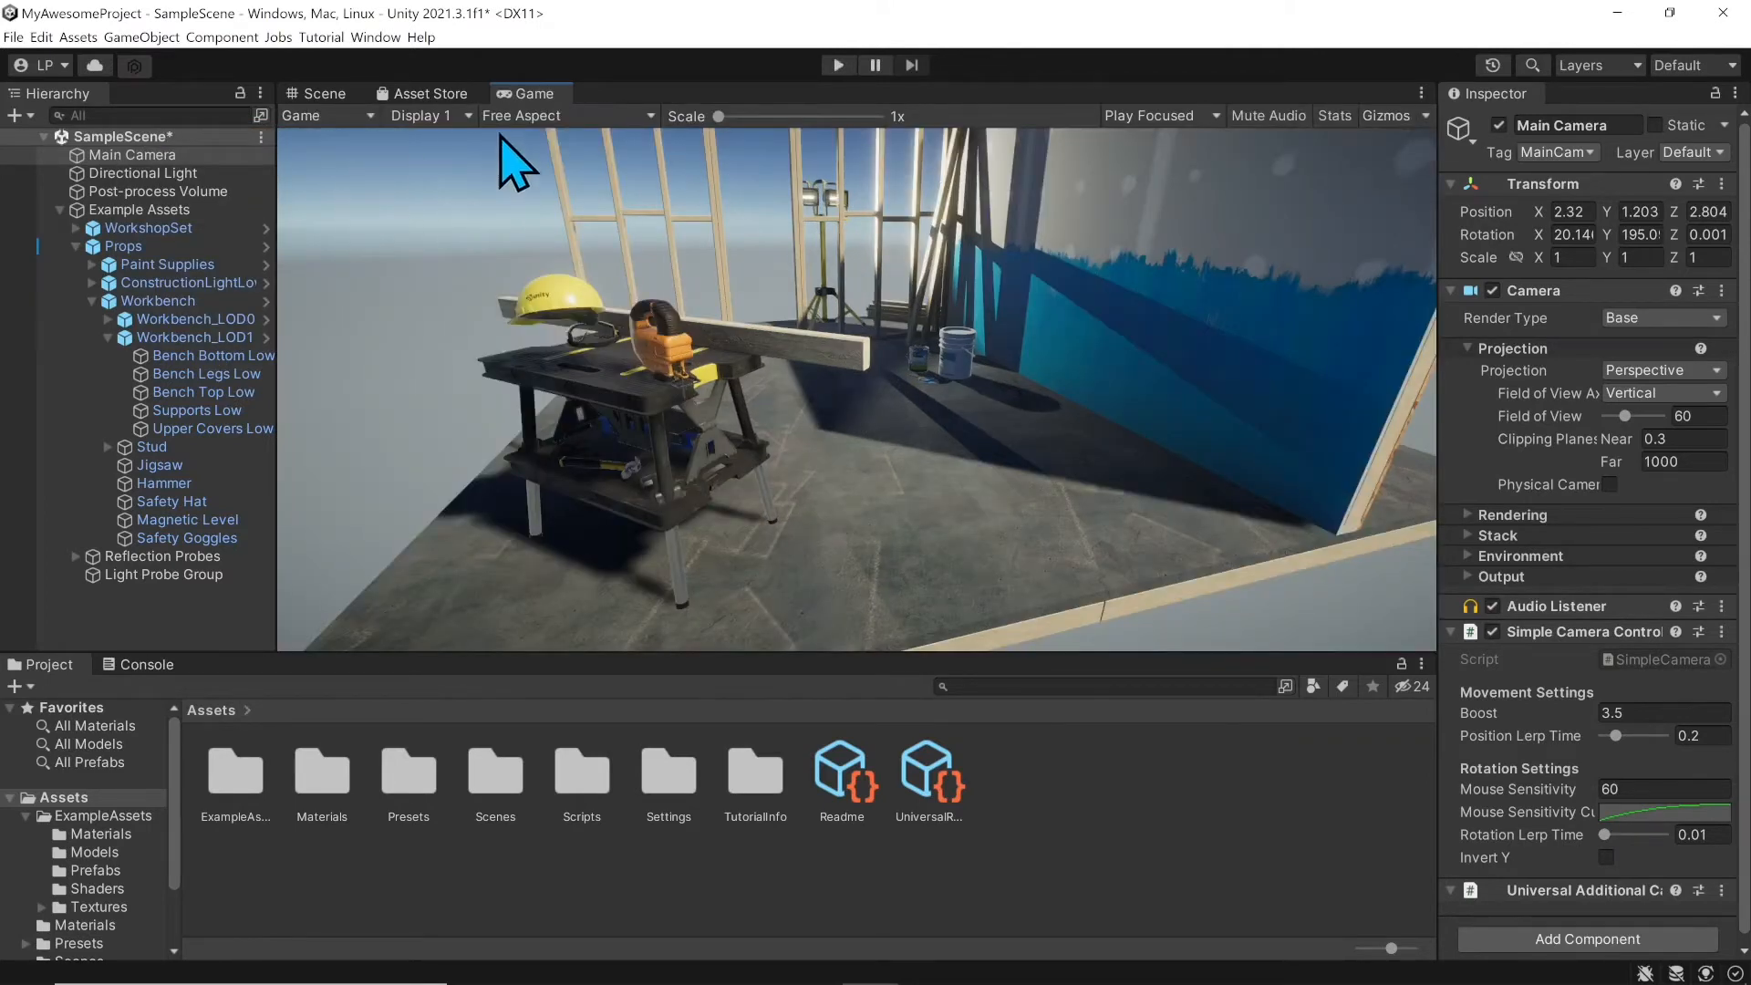
pyautogui.click(466, 116)
pyautogui.click(465, 158)
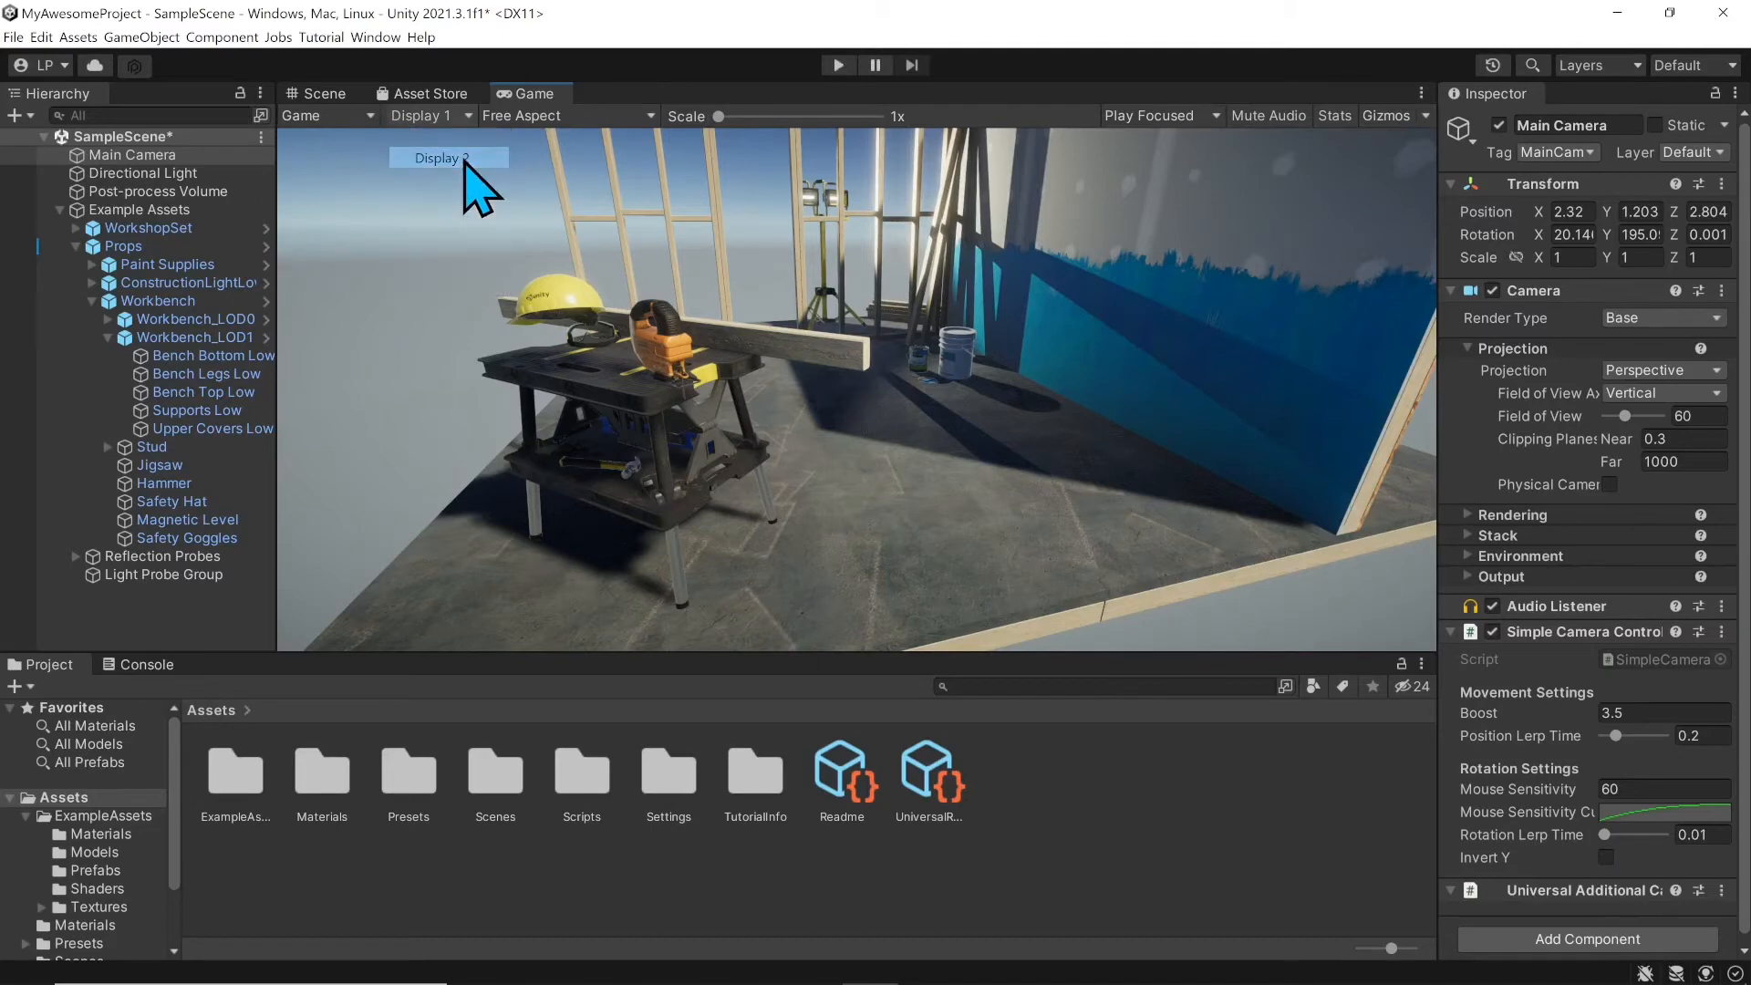
pyautogui.click(464, 117)
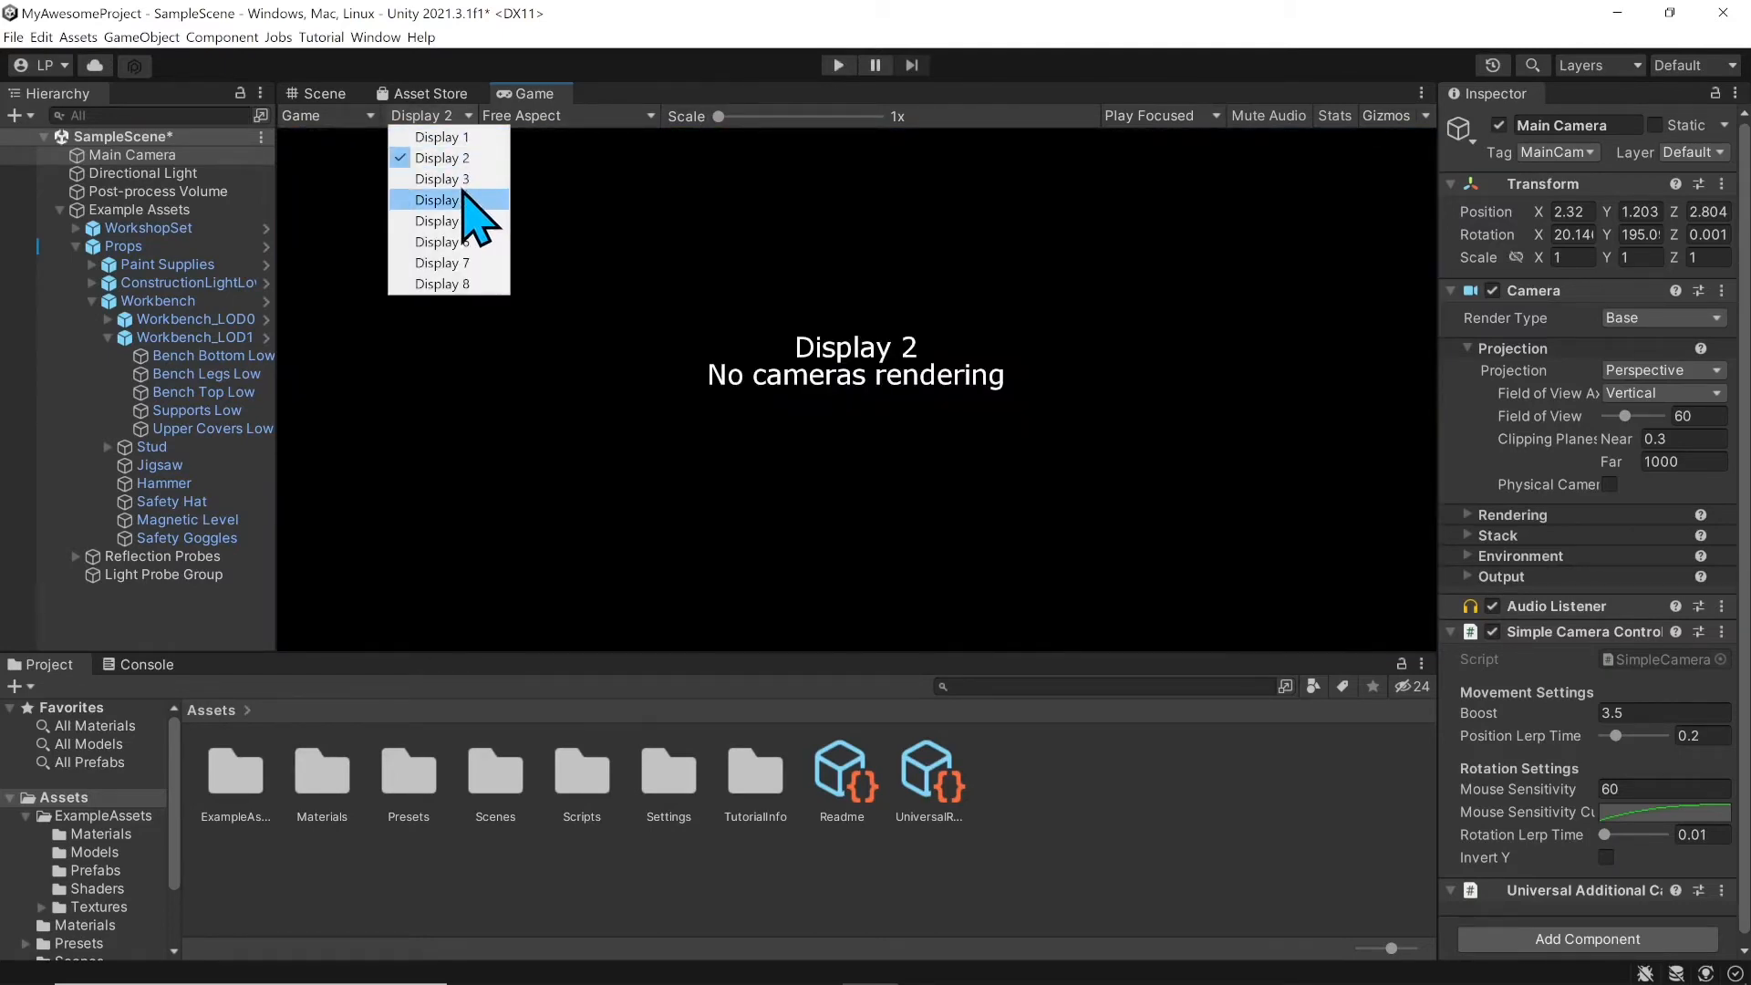
pyautogui.click(467, 138)
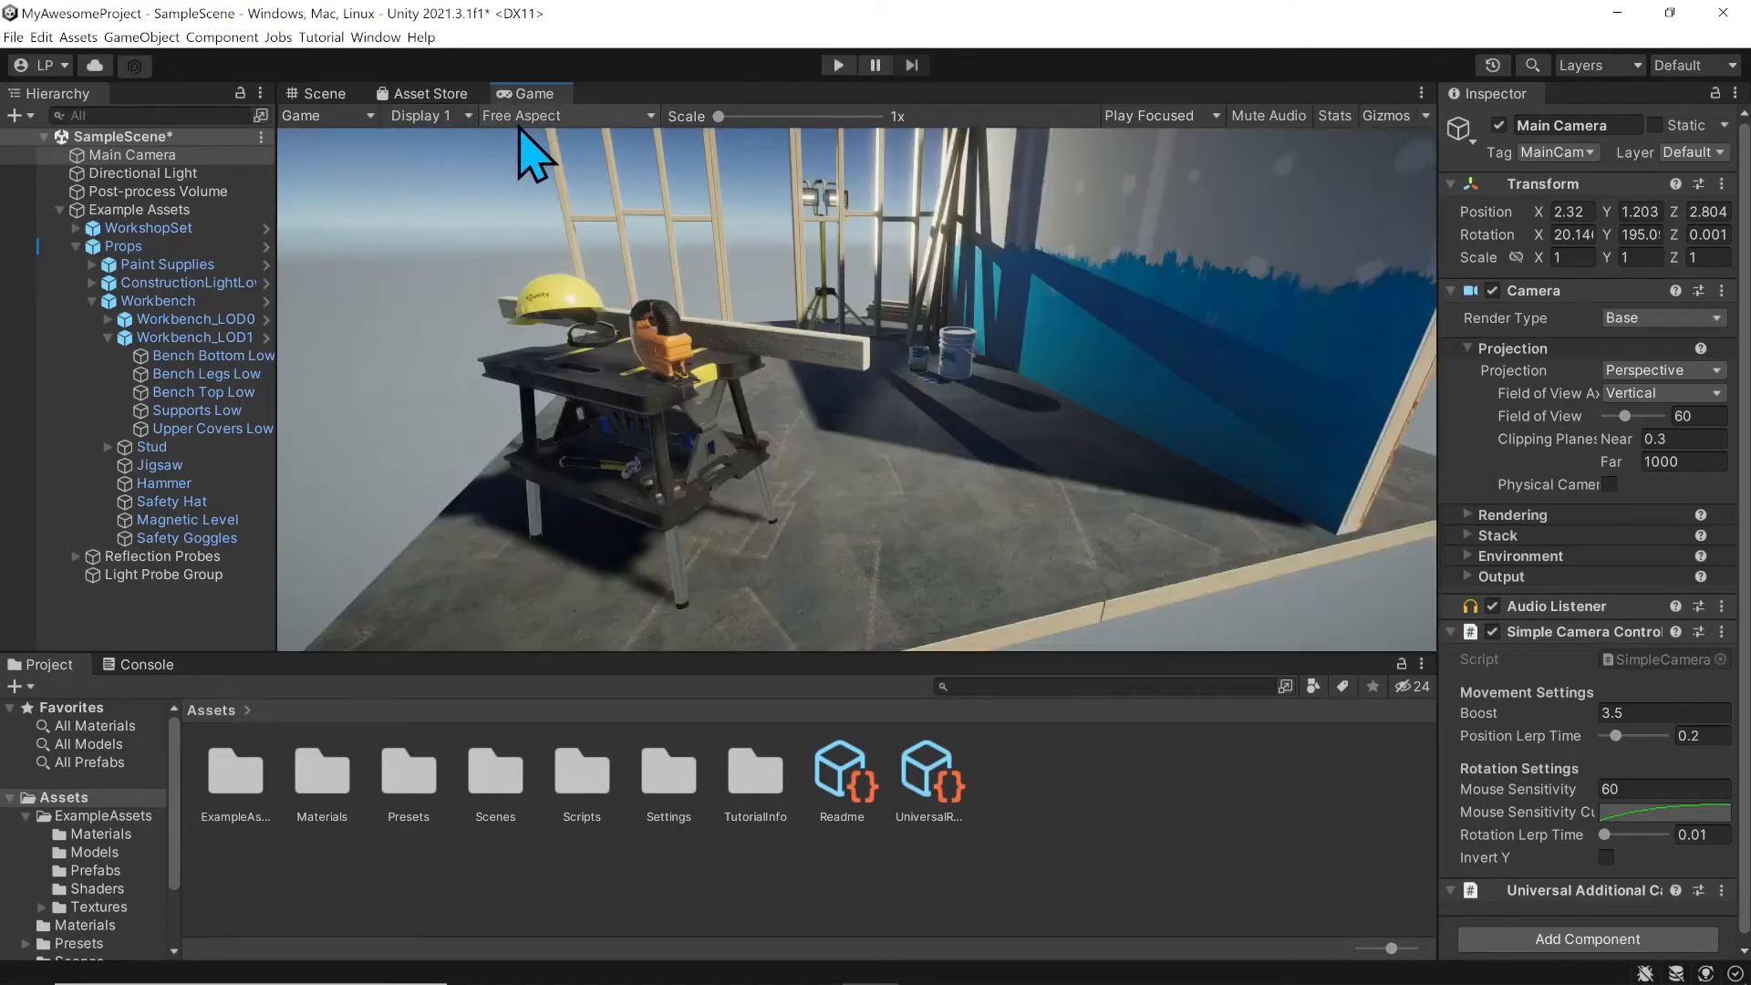
pyautogui.click(450, 116)
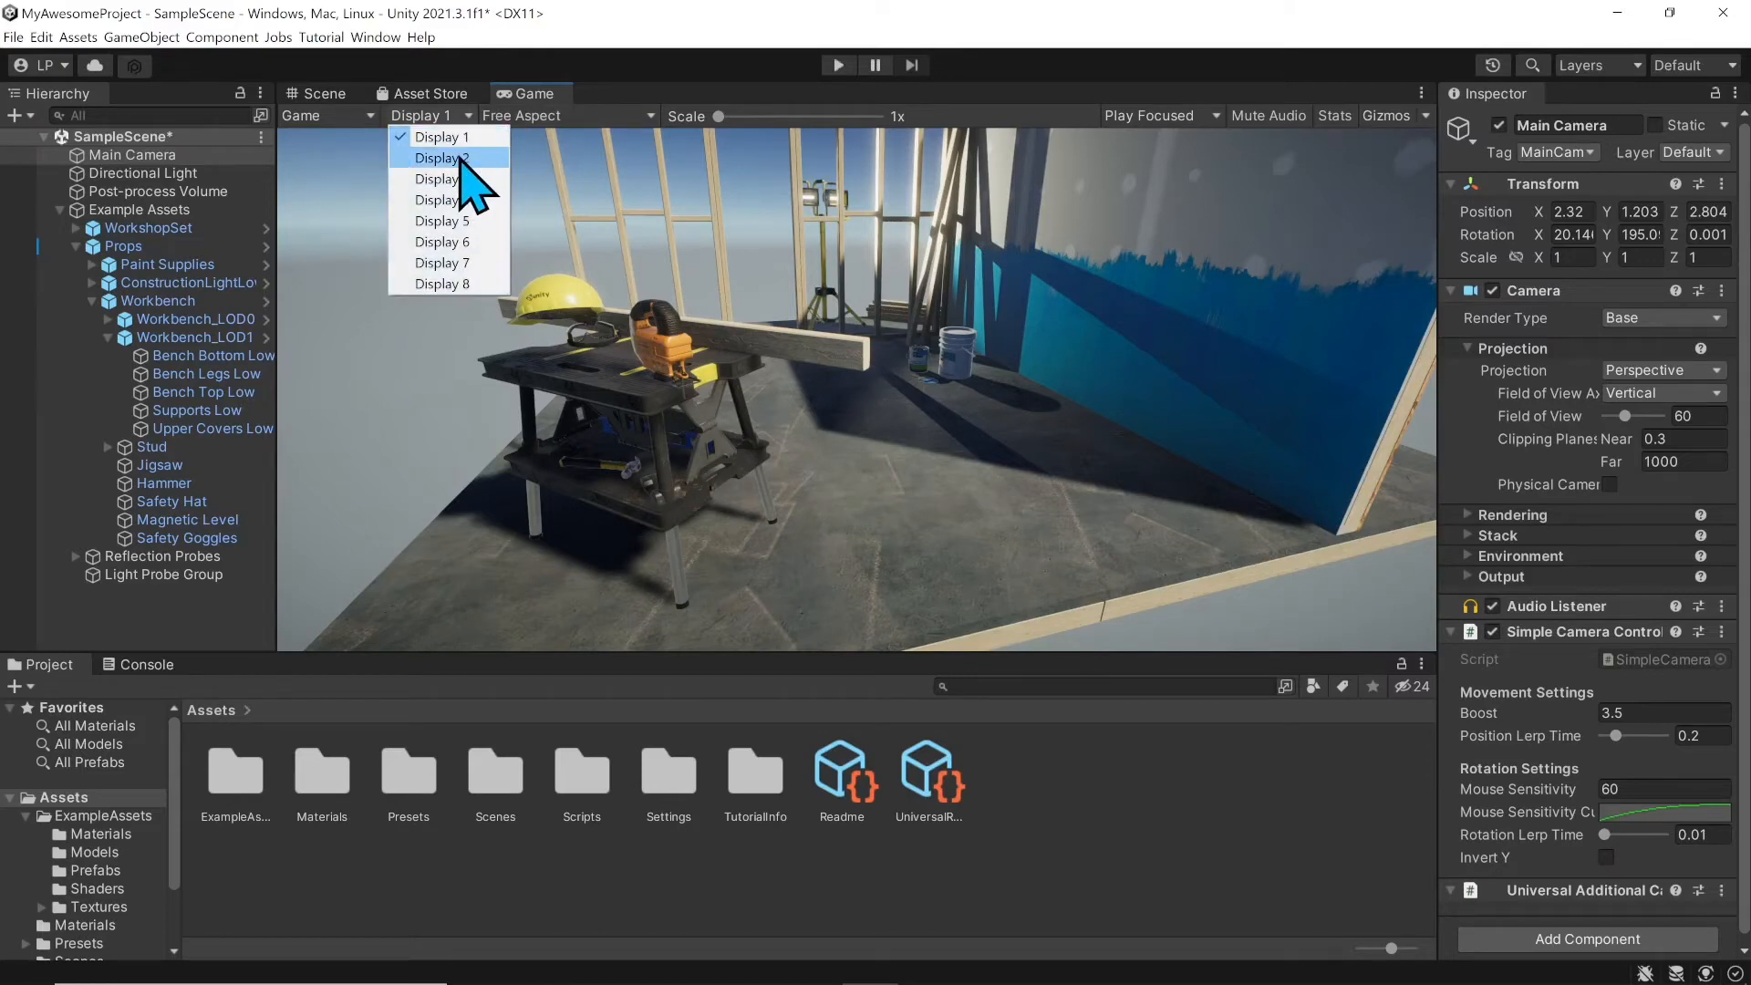
pyautogui.click(607, 117)
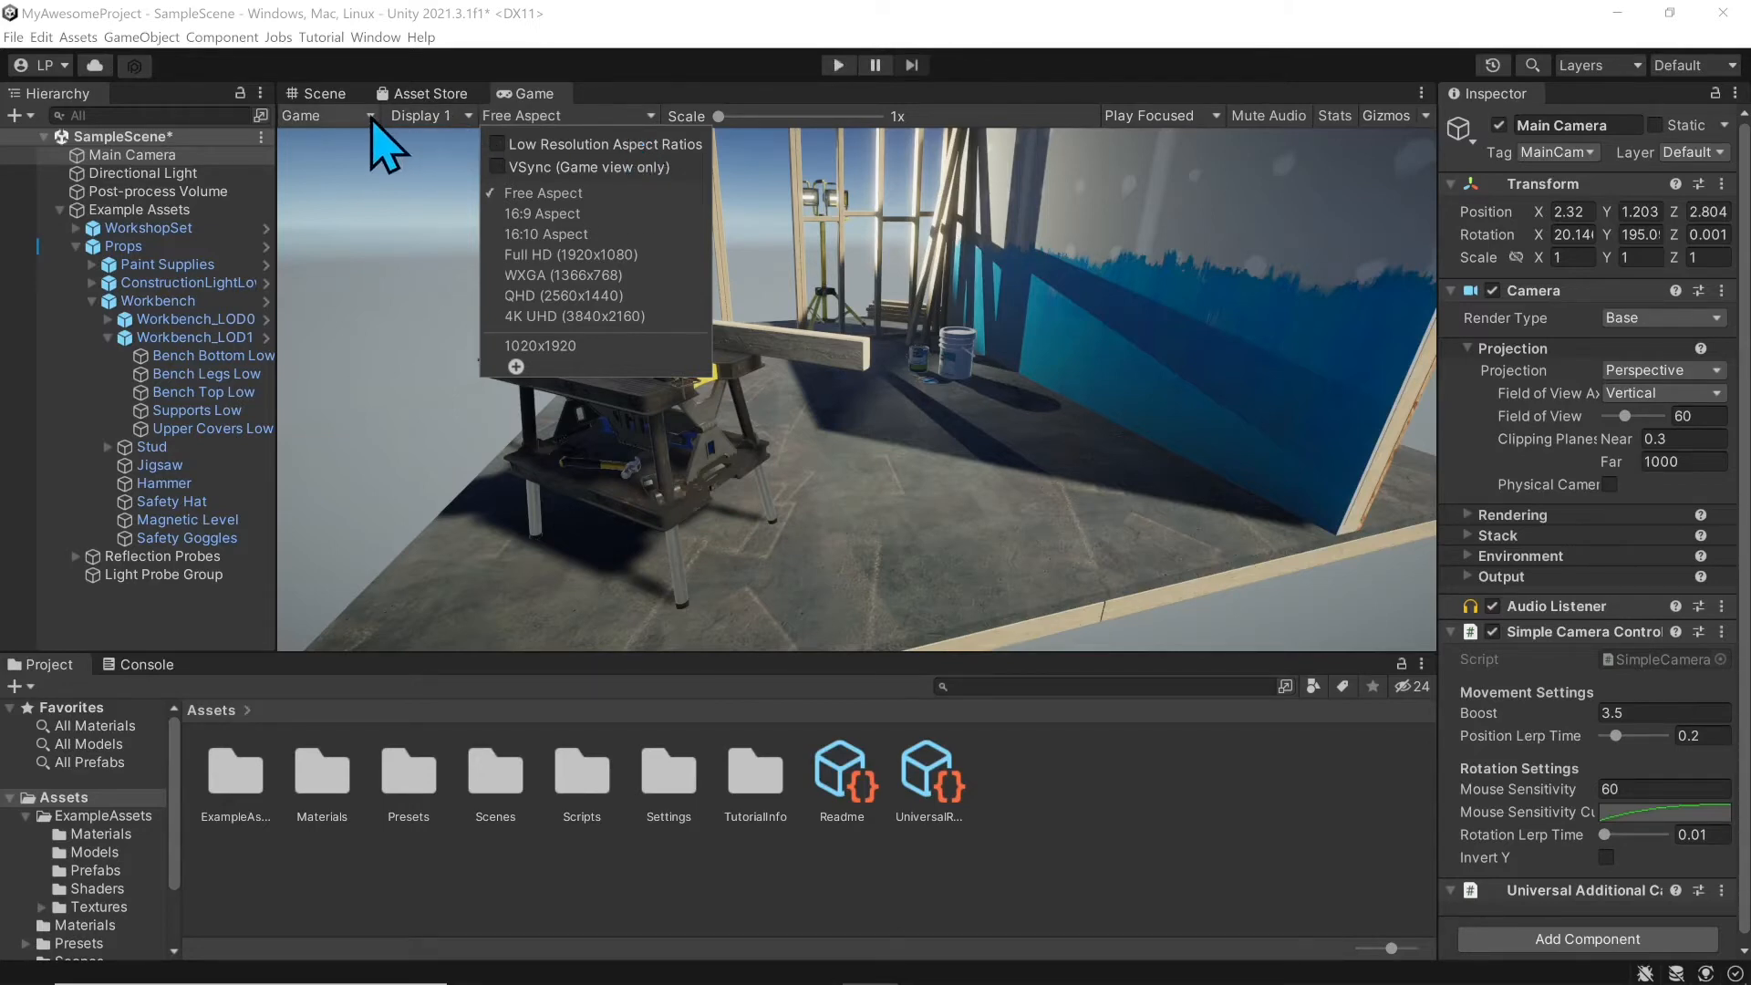
# Step: Set the Game view to Full HD (1920x1080), cancelling a custom Fixed Resolution entry
pyautogui.click(584, 256)
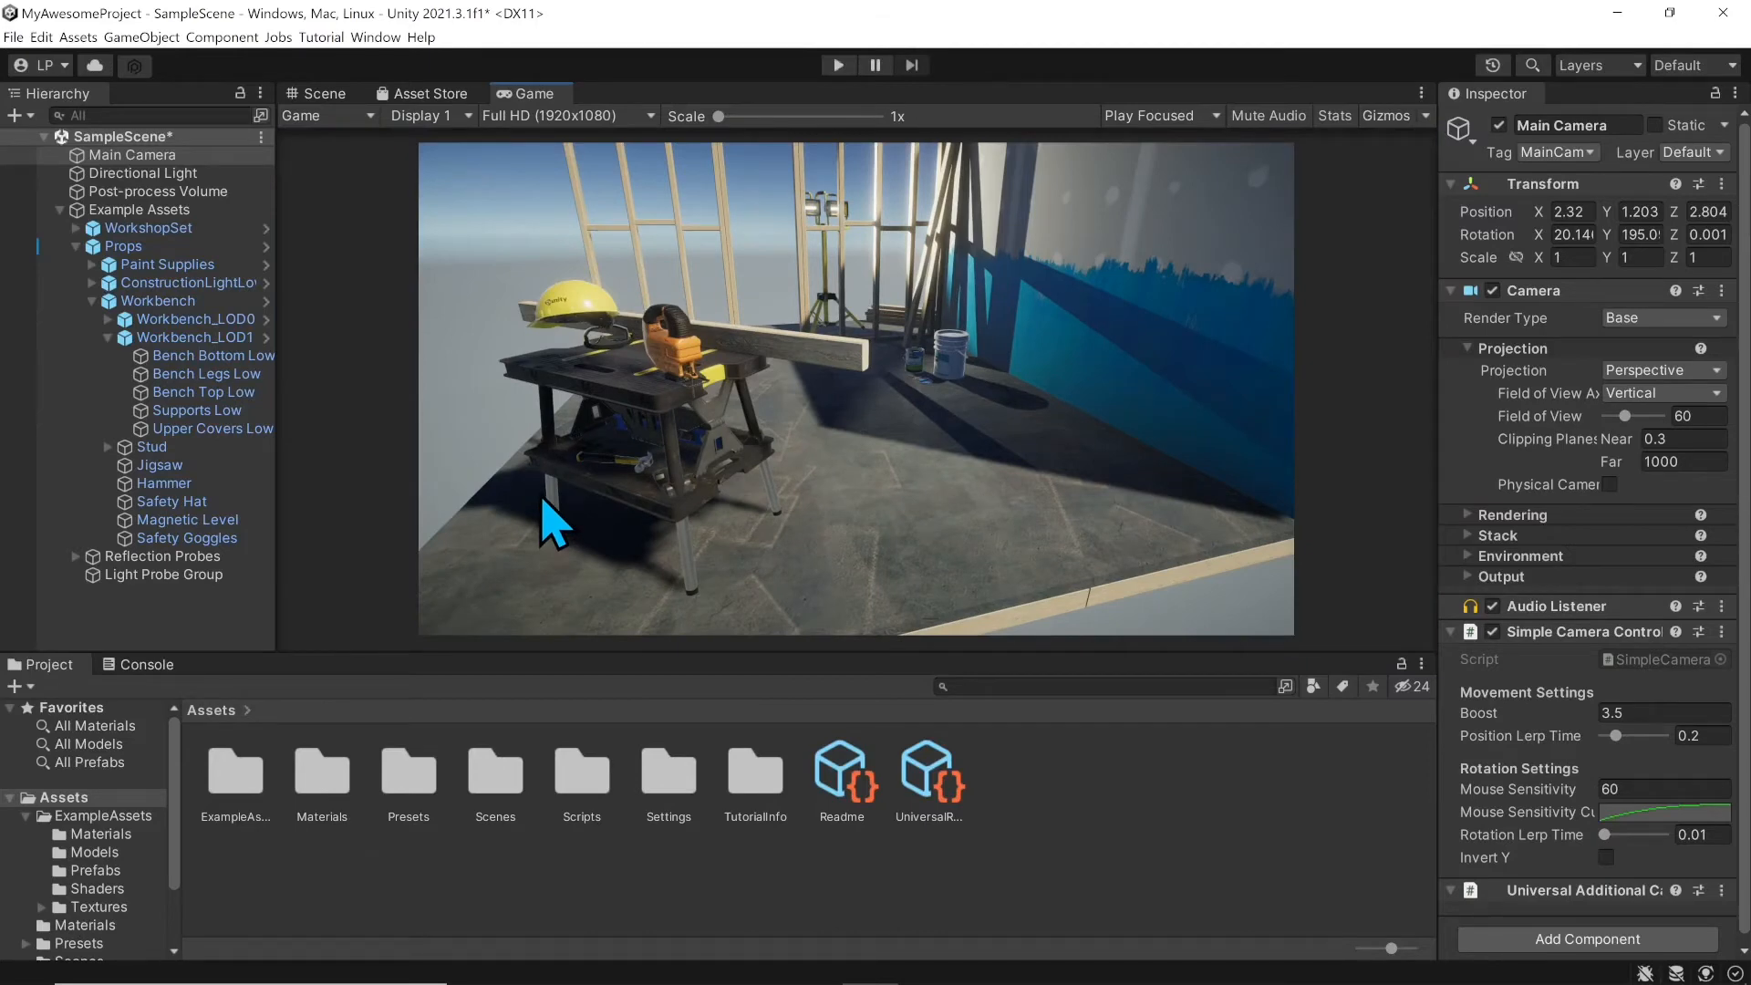
pyautogui.click(626, 116)
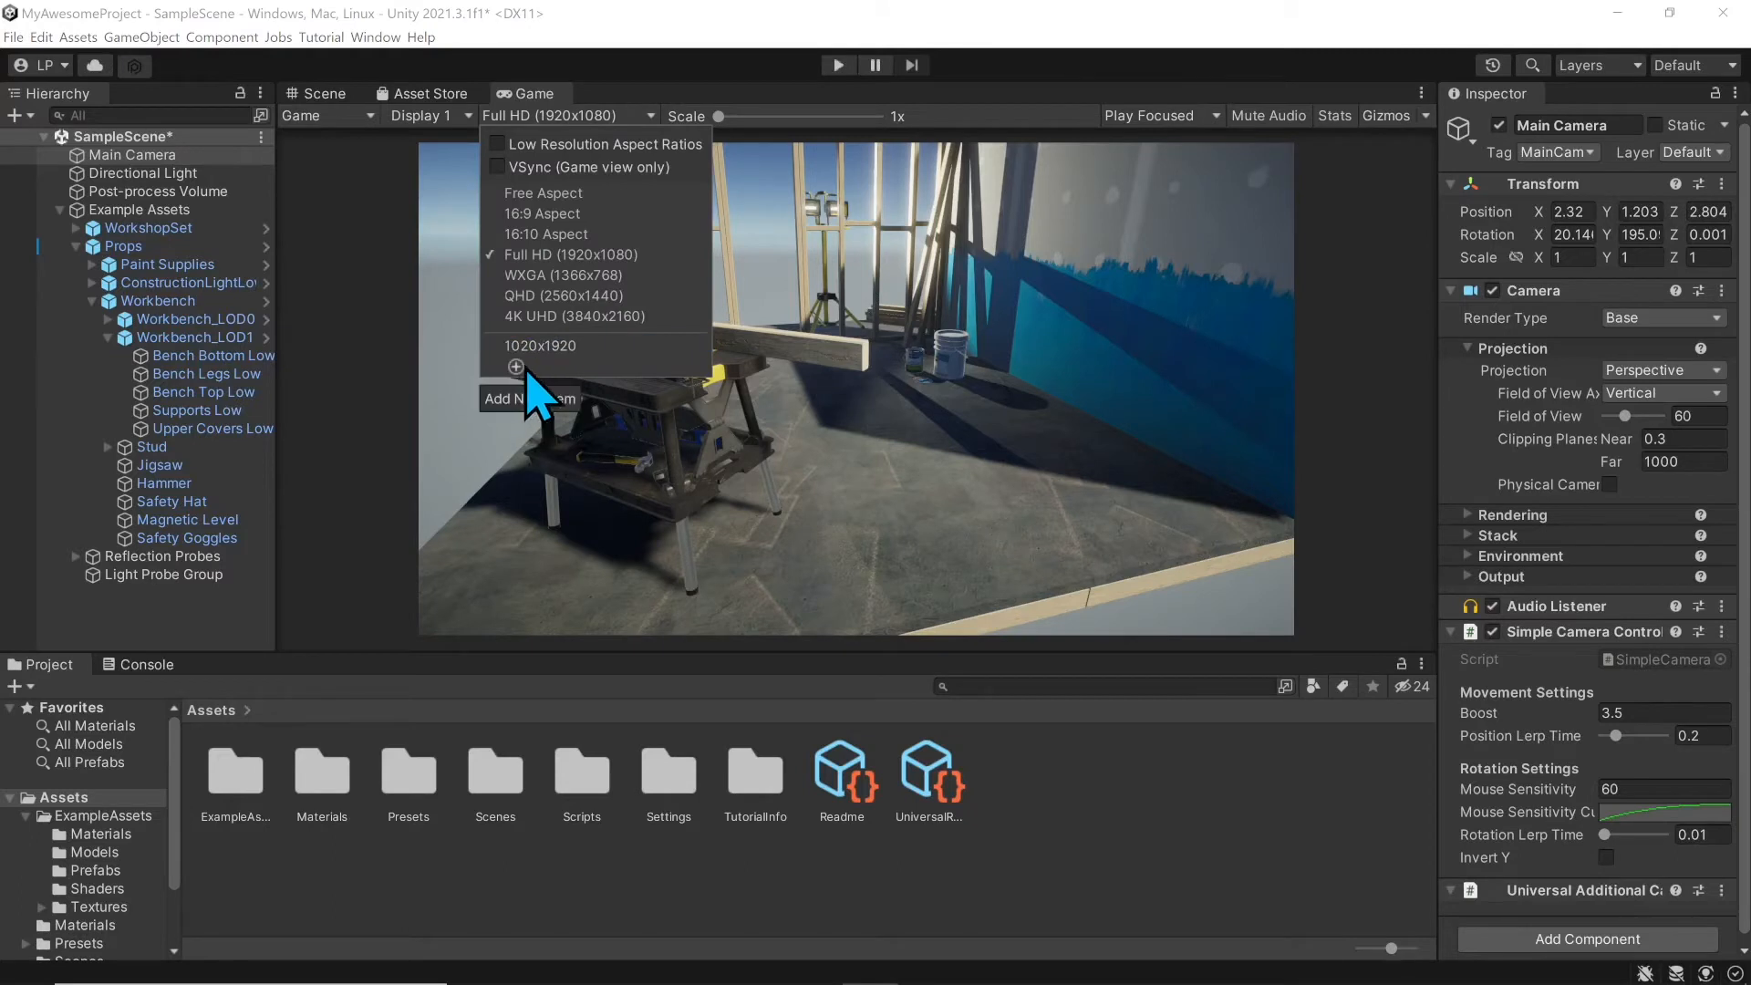
pyautogui.click(517, 367)
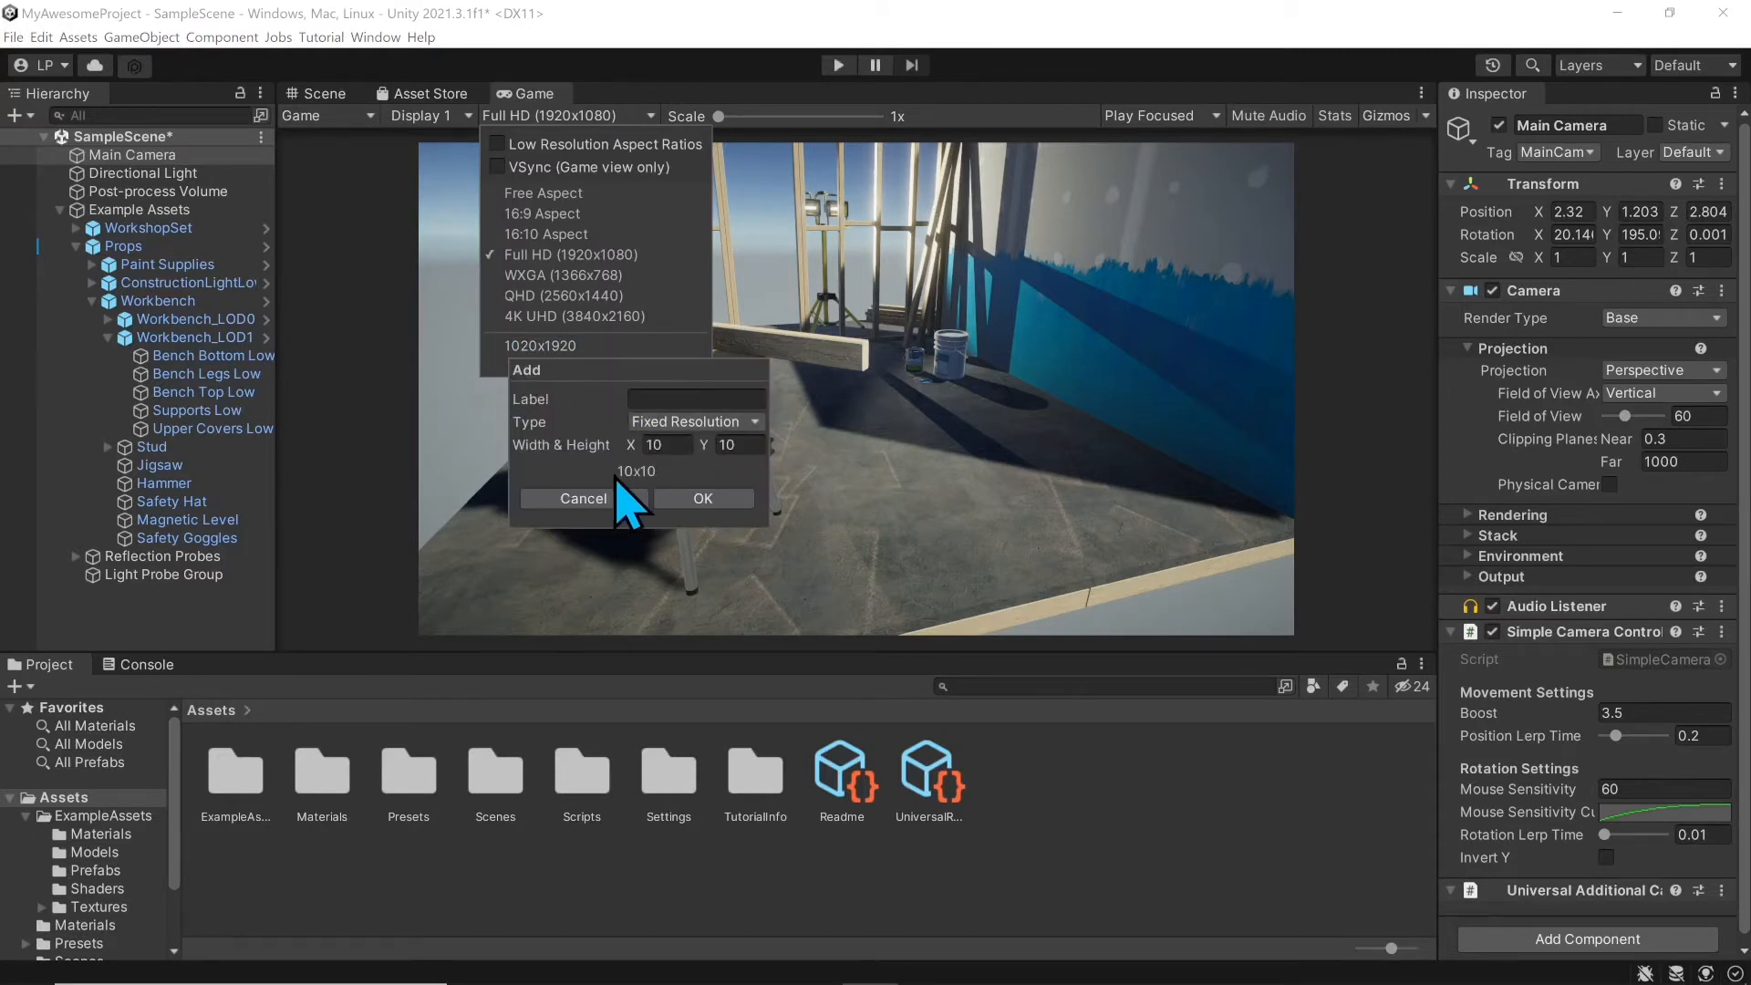
pyautogui.click(742, 424)
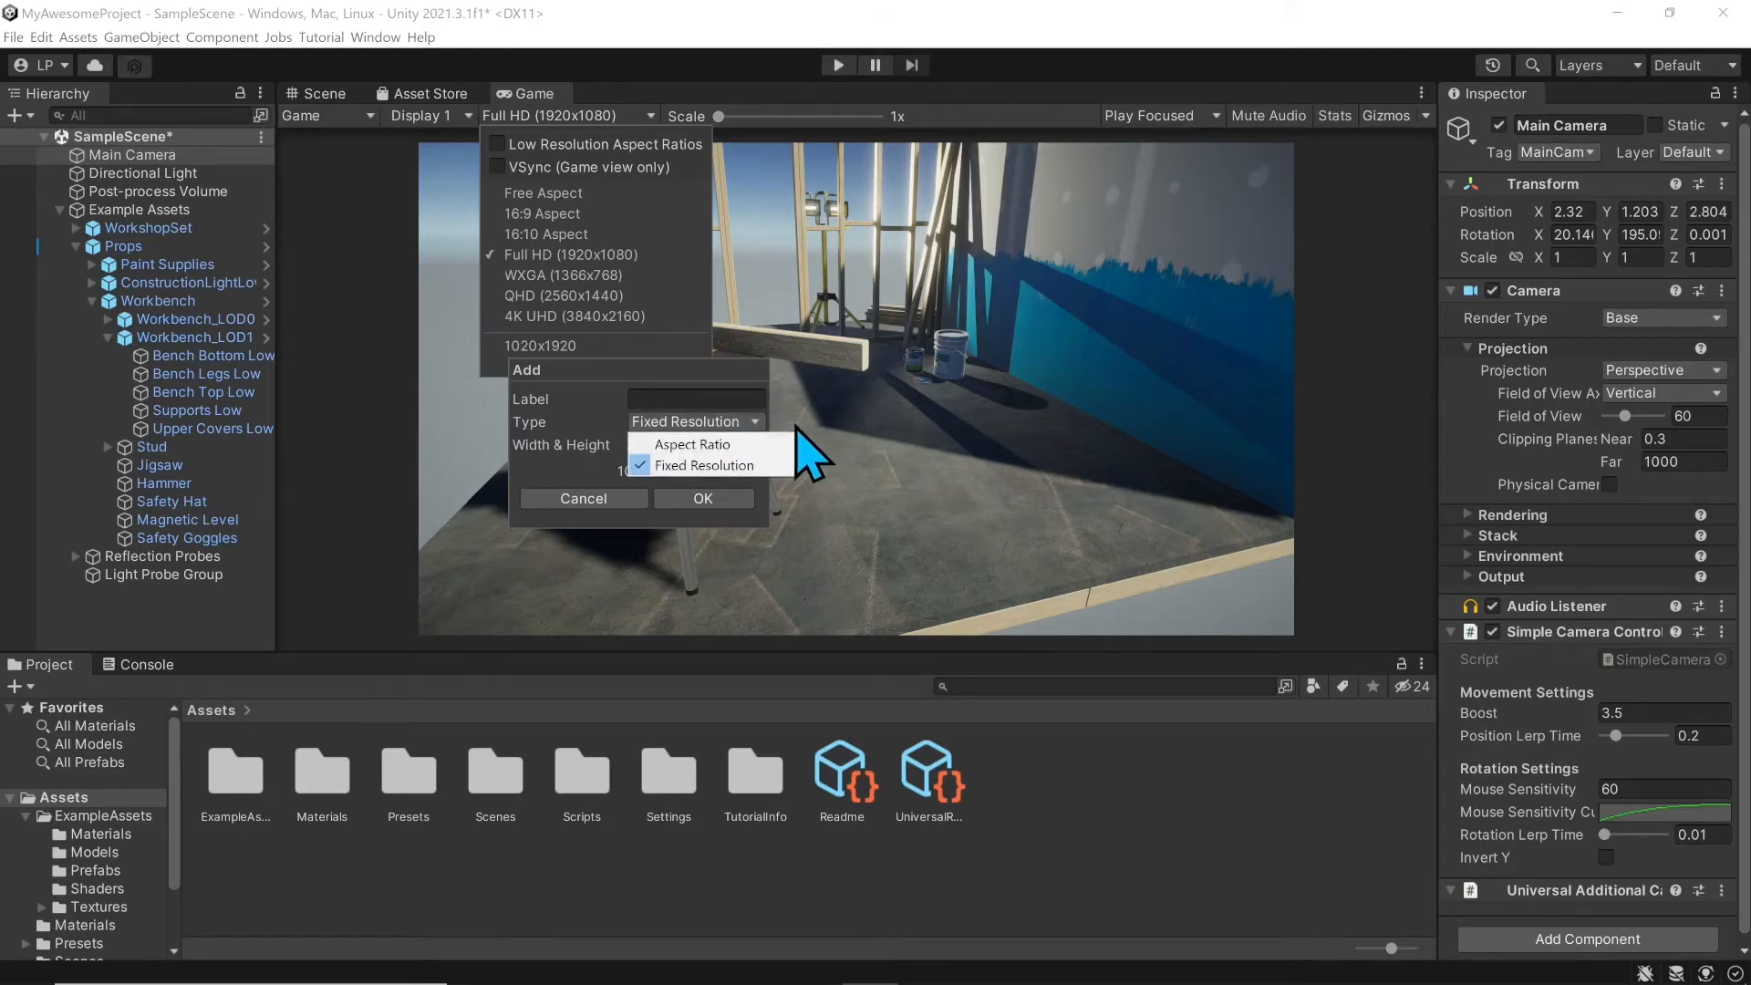
pyautogui.click(707, 461)
pyautogui.click(645, 419)
pyautogui.click(699, 460)
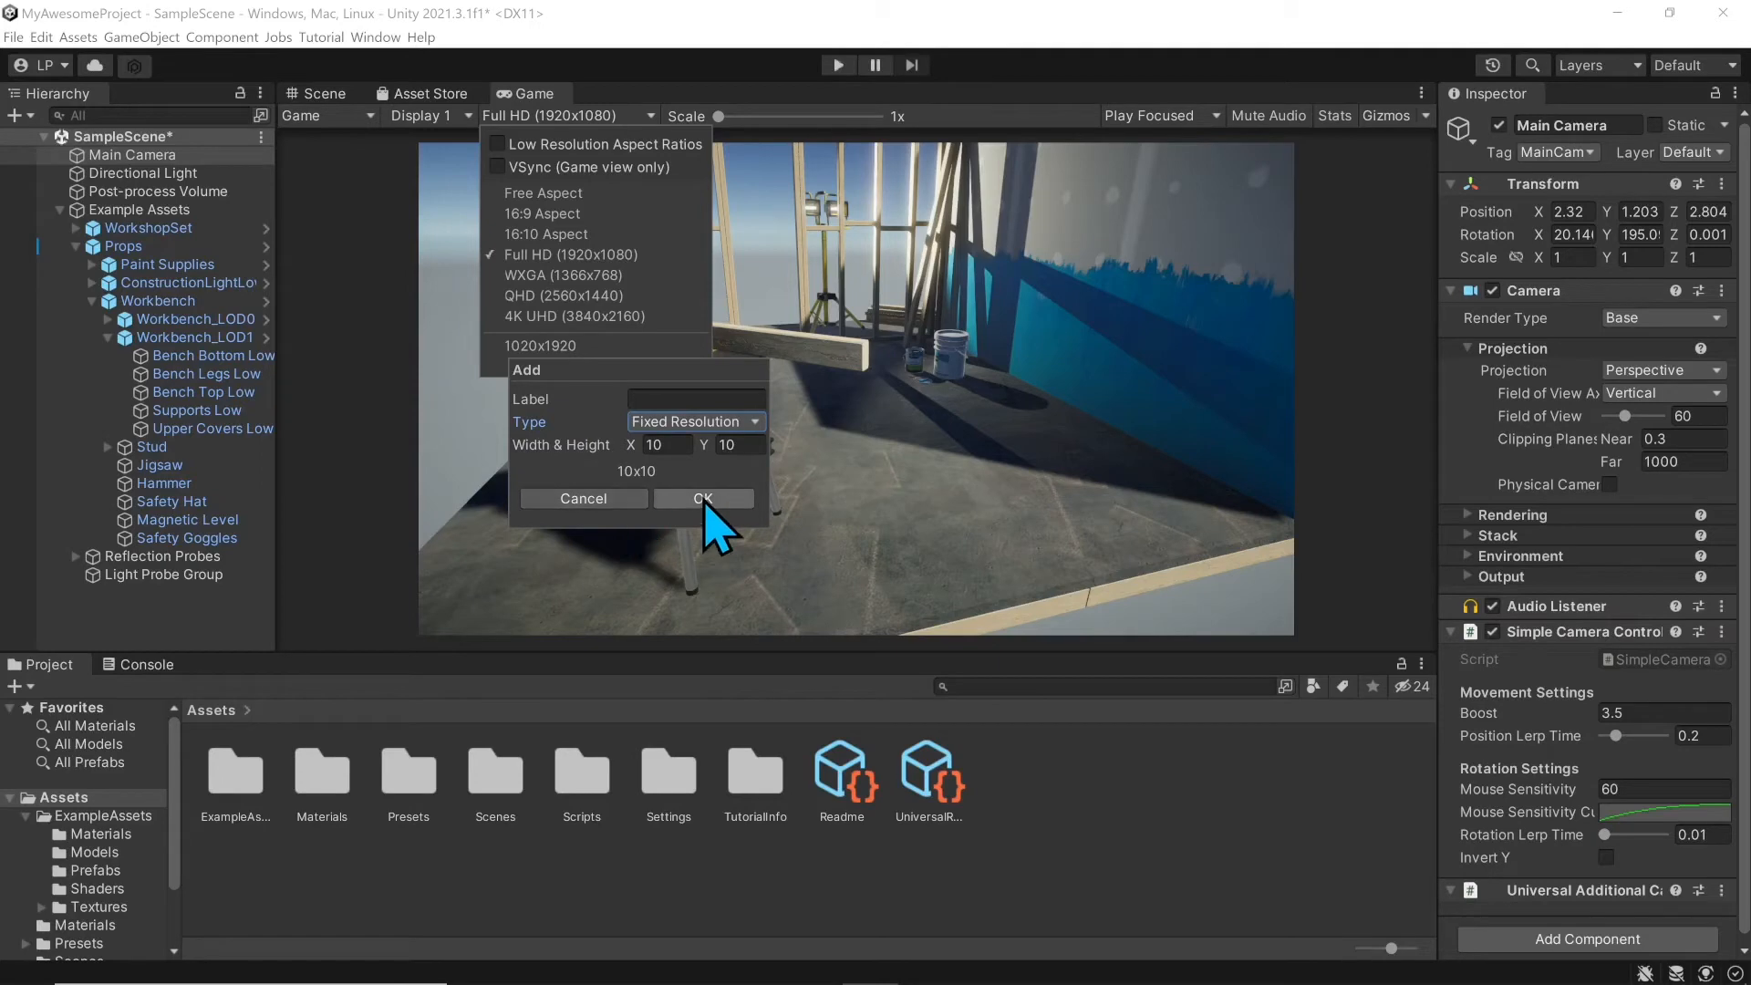
pyautogui.click(623, 495)
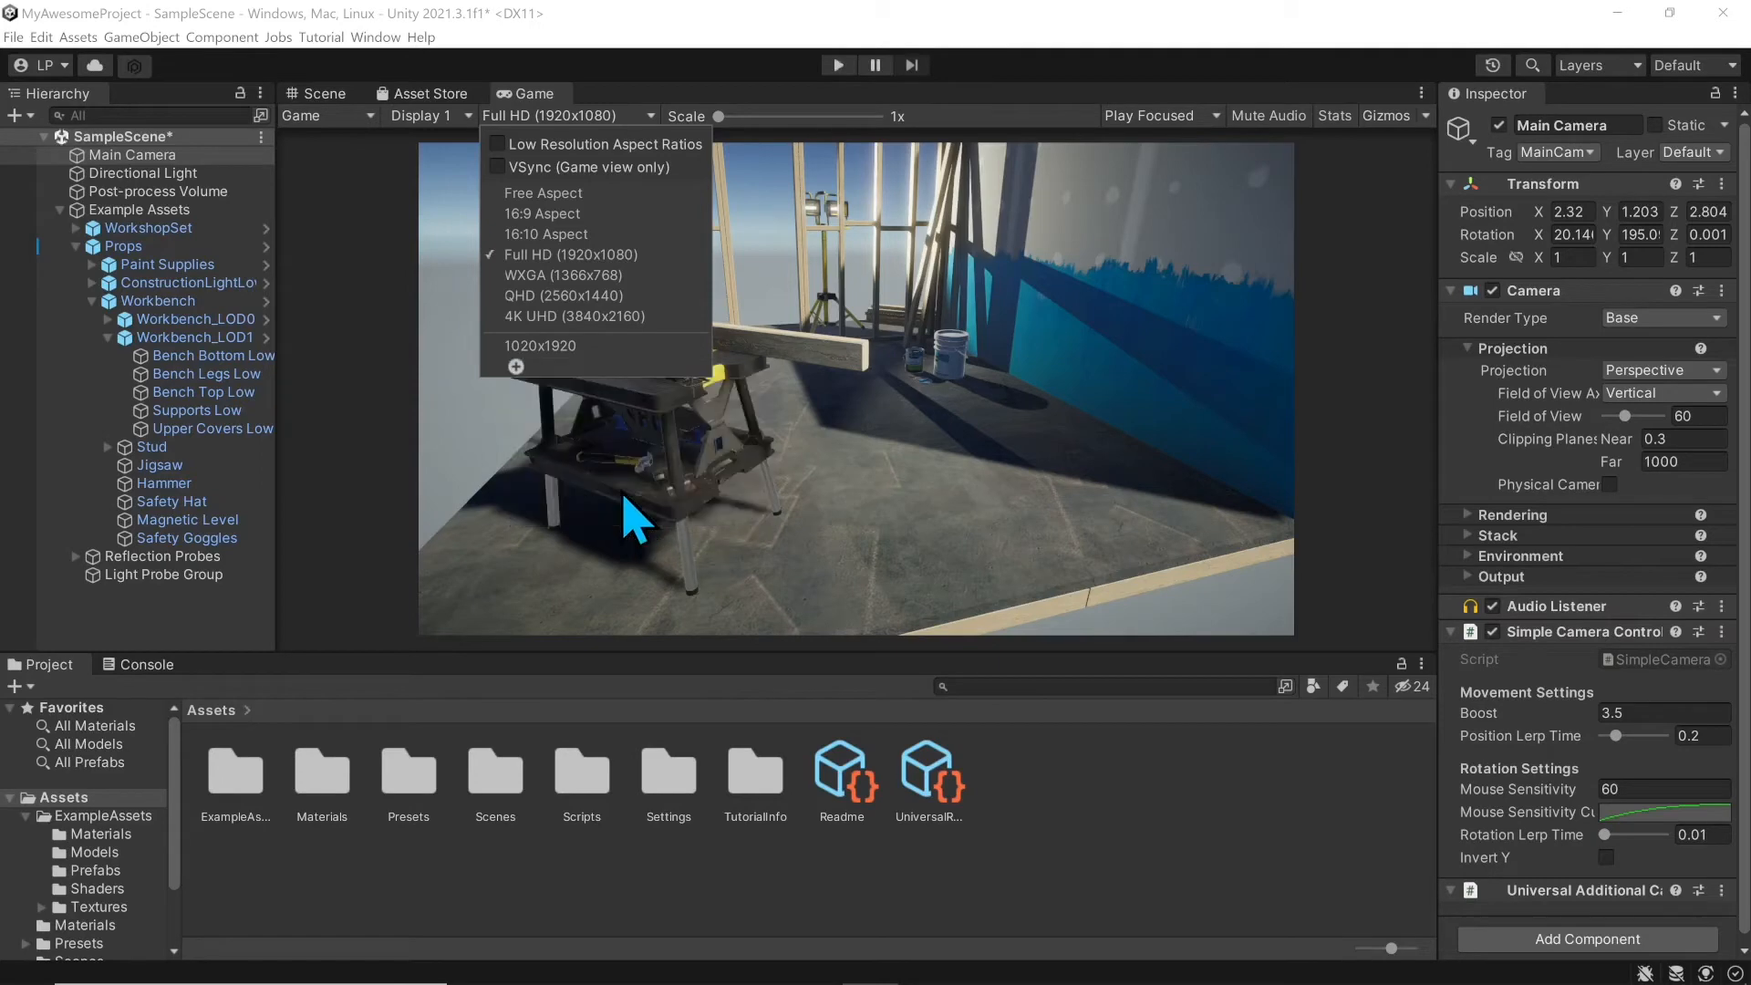
pyautogui.click(717, 116)
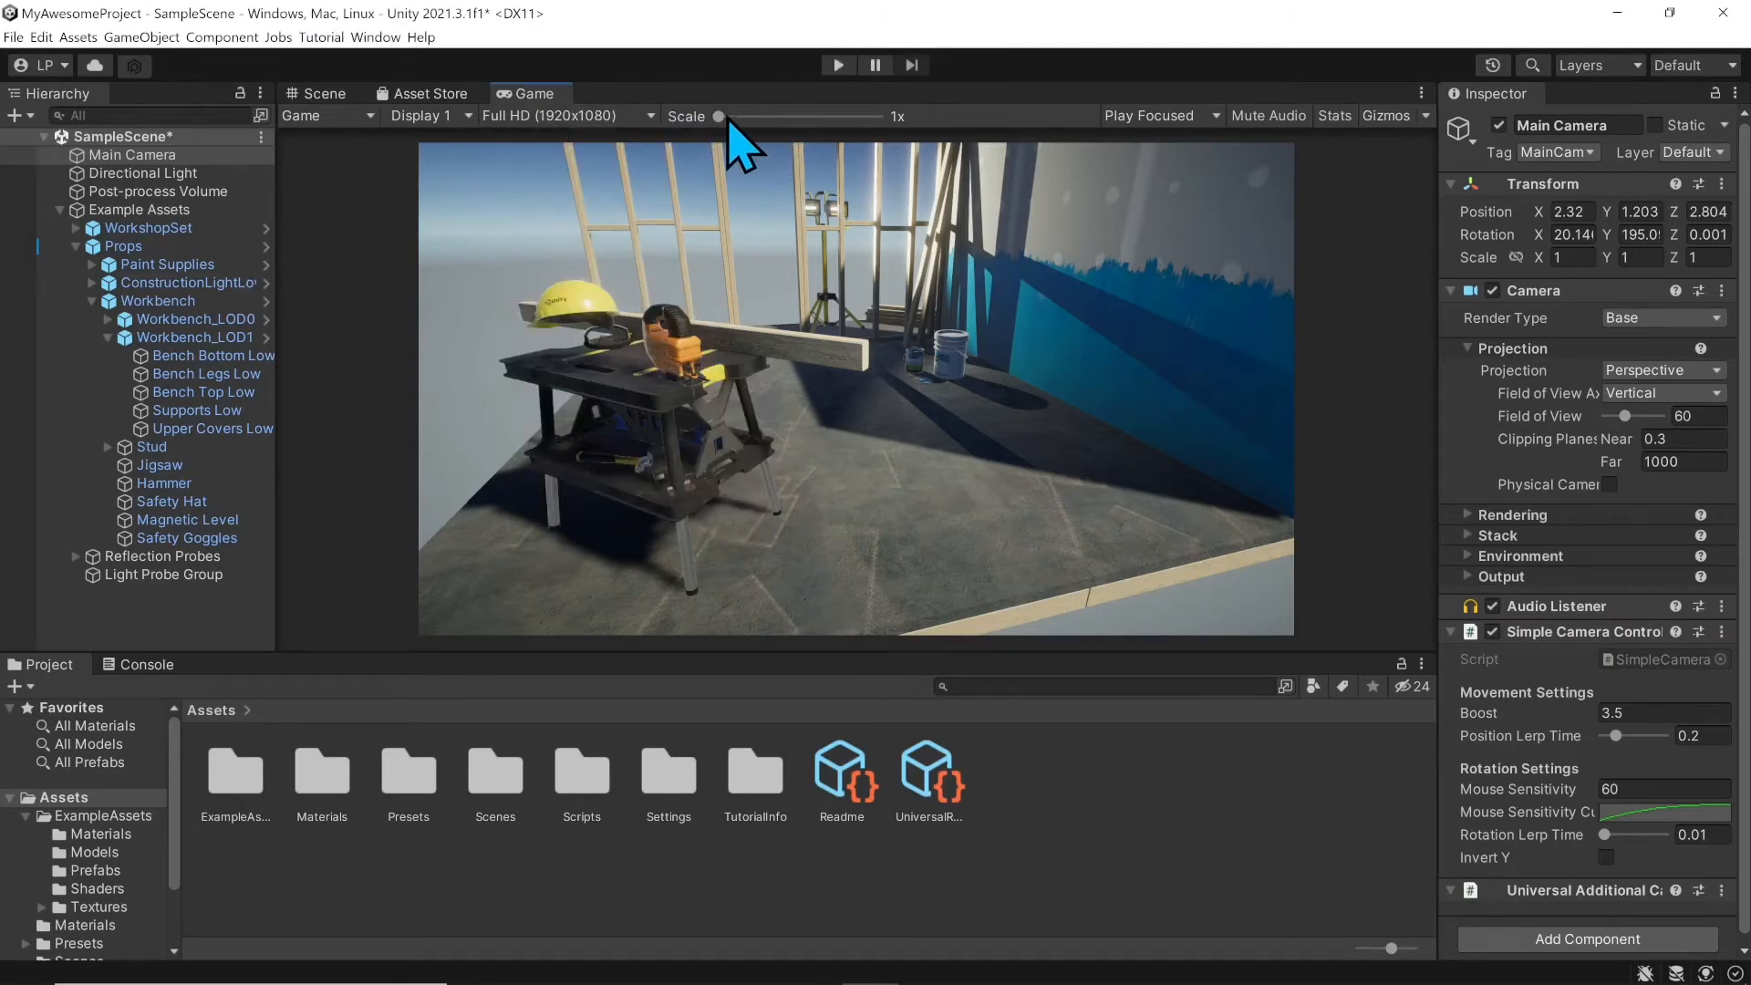
pyautogui.moveTo(722, 116); pyautogui.dragTo(643, 134)
pyautogui.click(839, 65)
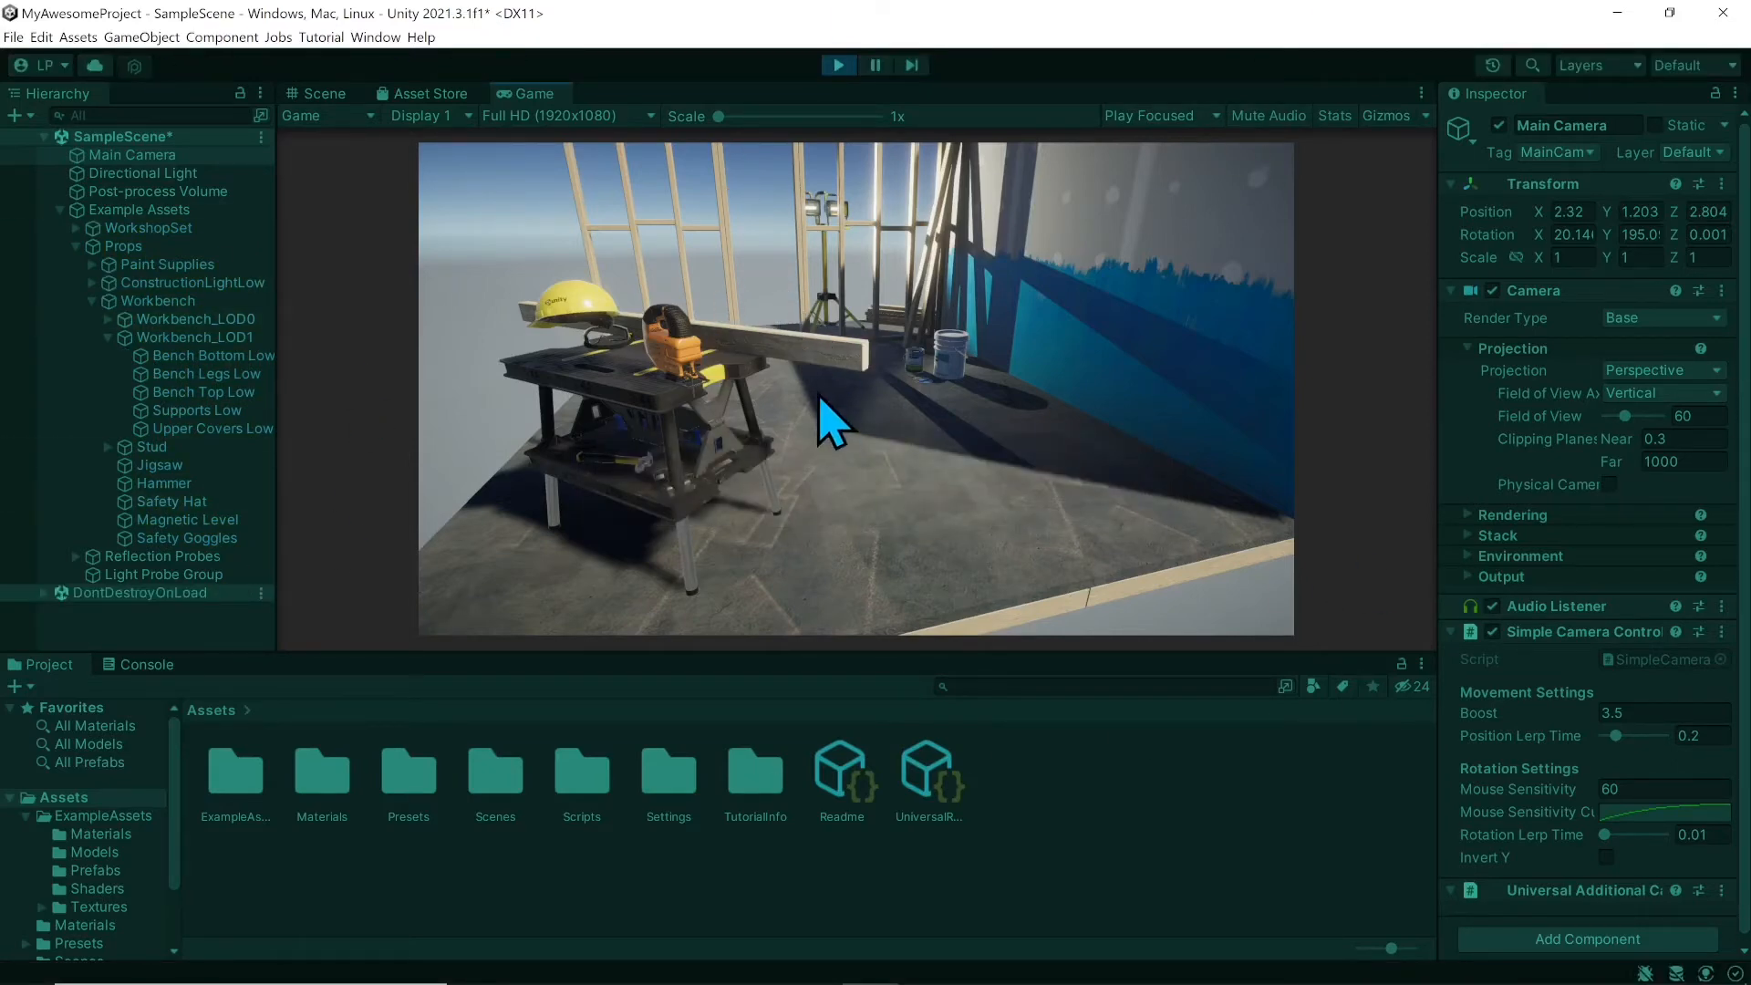
pyautogui.moveTo(826, 417); pyautogui.dragTo(784, 475, button='right')
pyautogui.moveTo(856, 389); pyautogui.dragTo(819, 388, button='right')
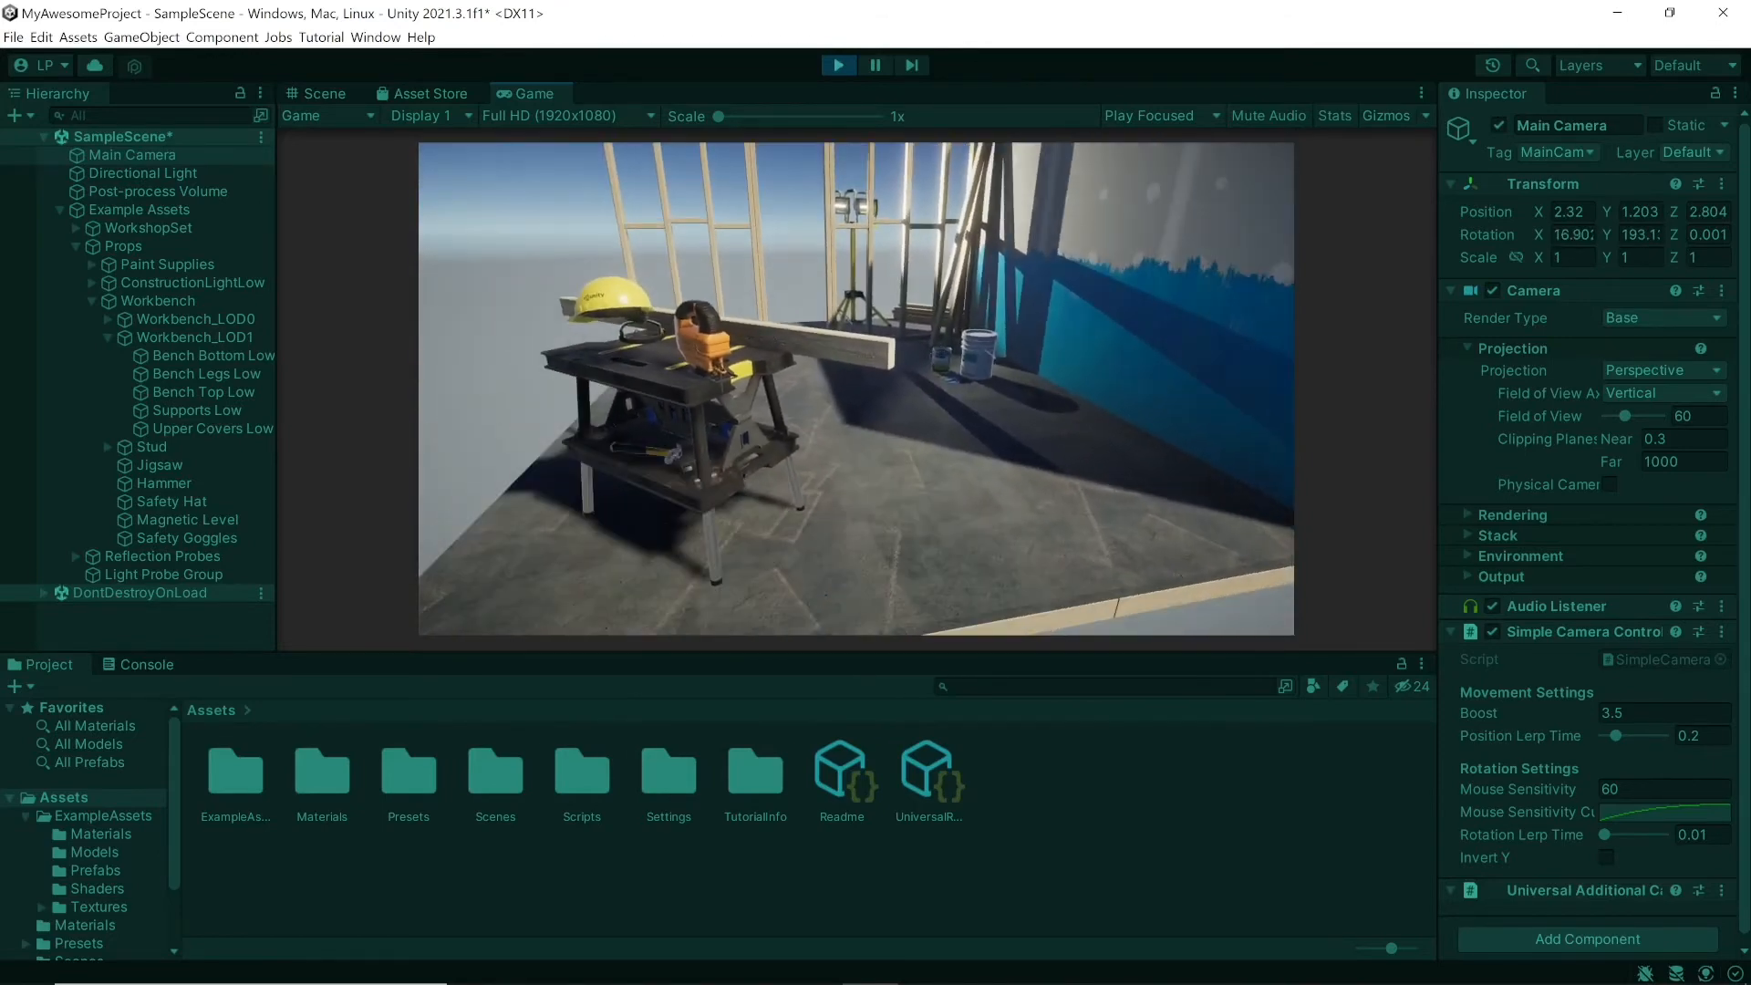
pyautogui.press('w')
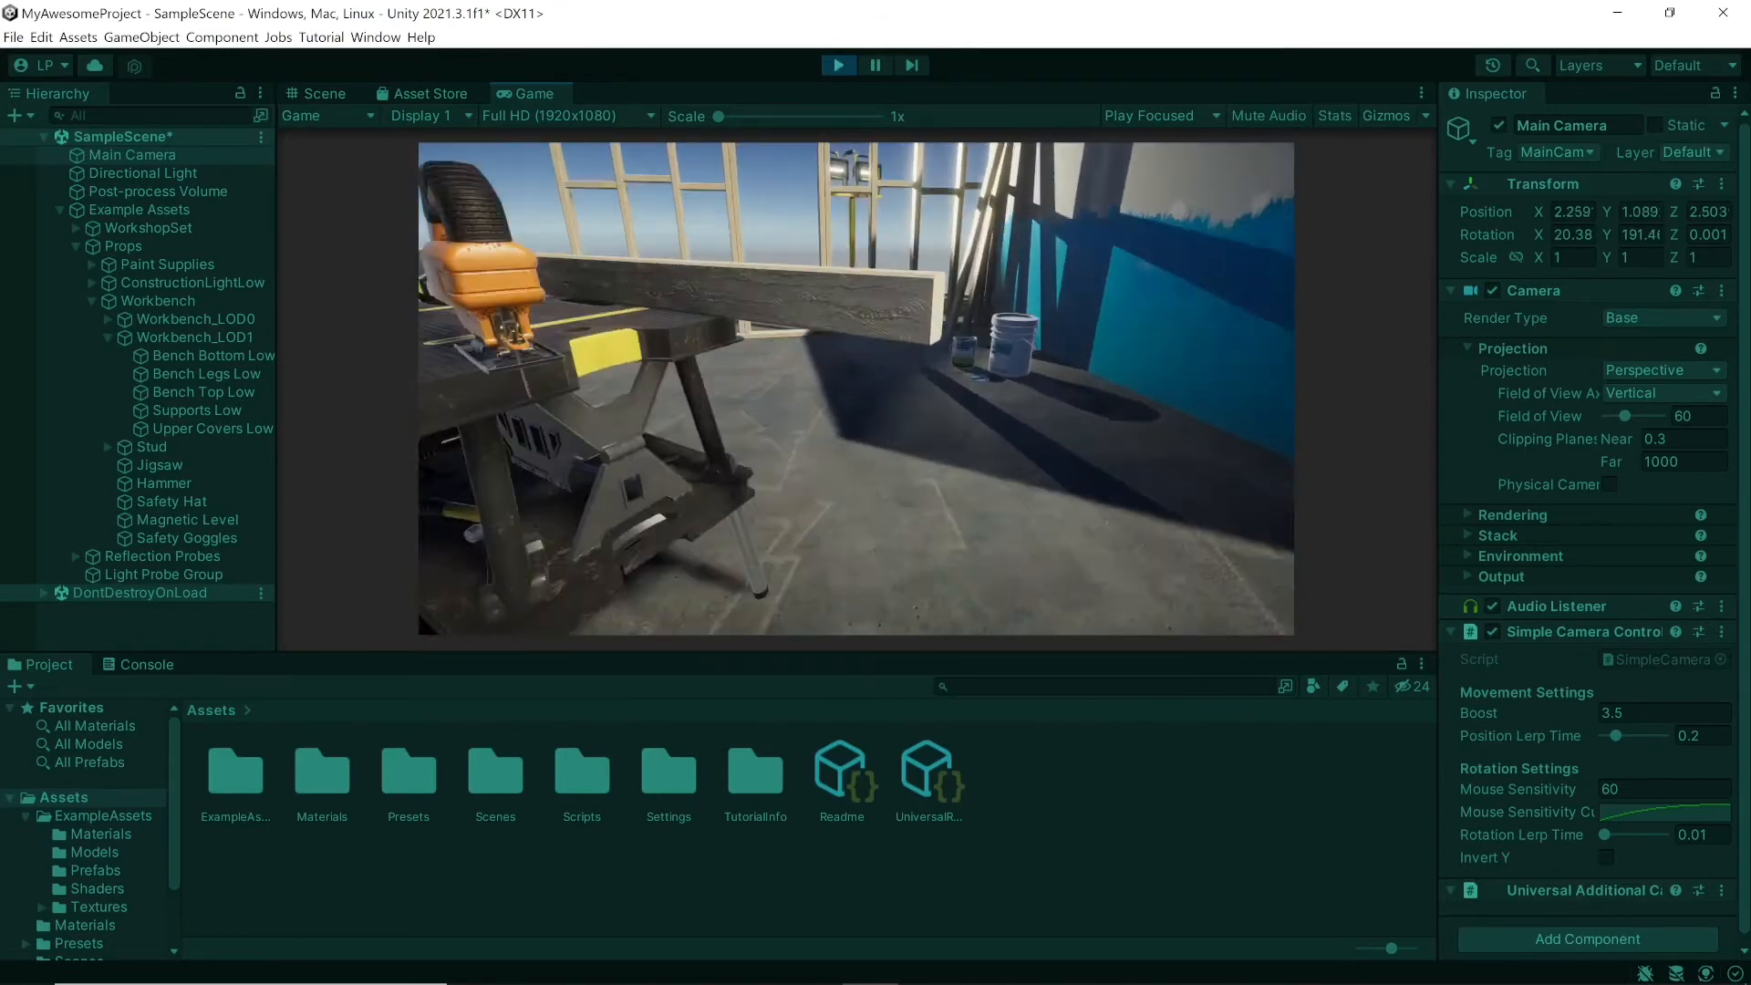
pyautogui.press('s')
pyautogui.press('w')
pyautogui.press('a')
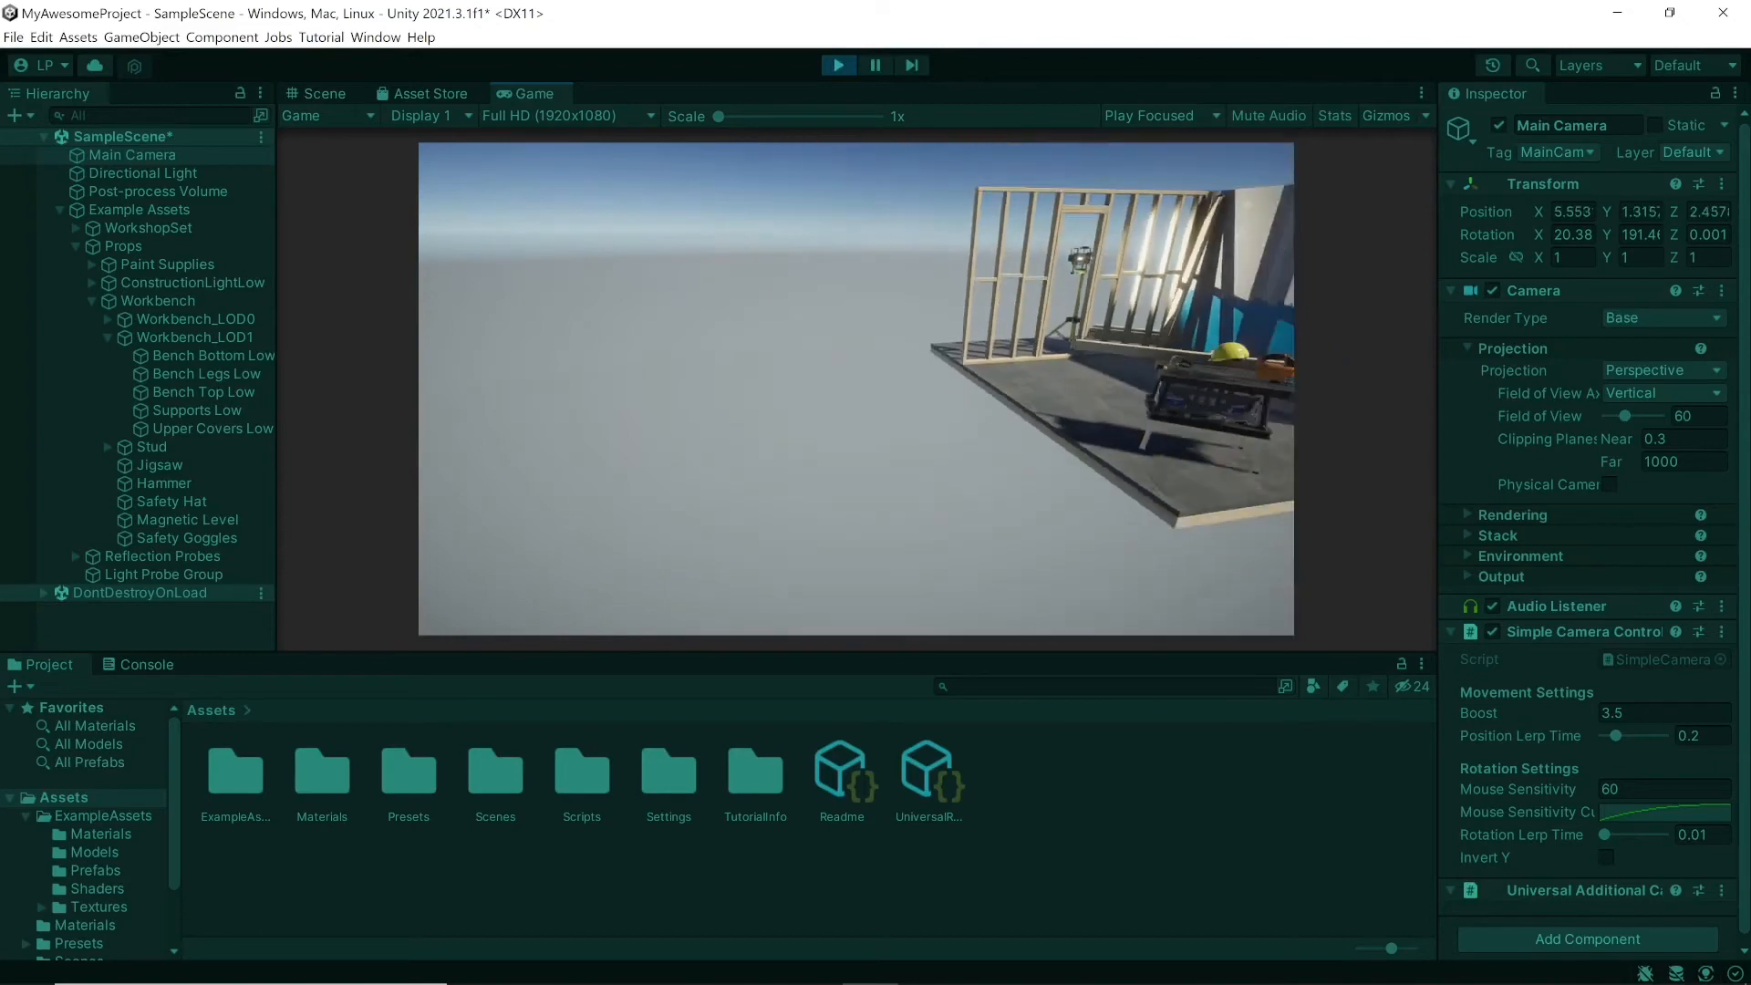
pyautogui.press('d')
pyautogui.press('a')
pyautogui.press('w')
pyautogui.press('s')
pyautogui.press('d')
pyautogui.press('w')
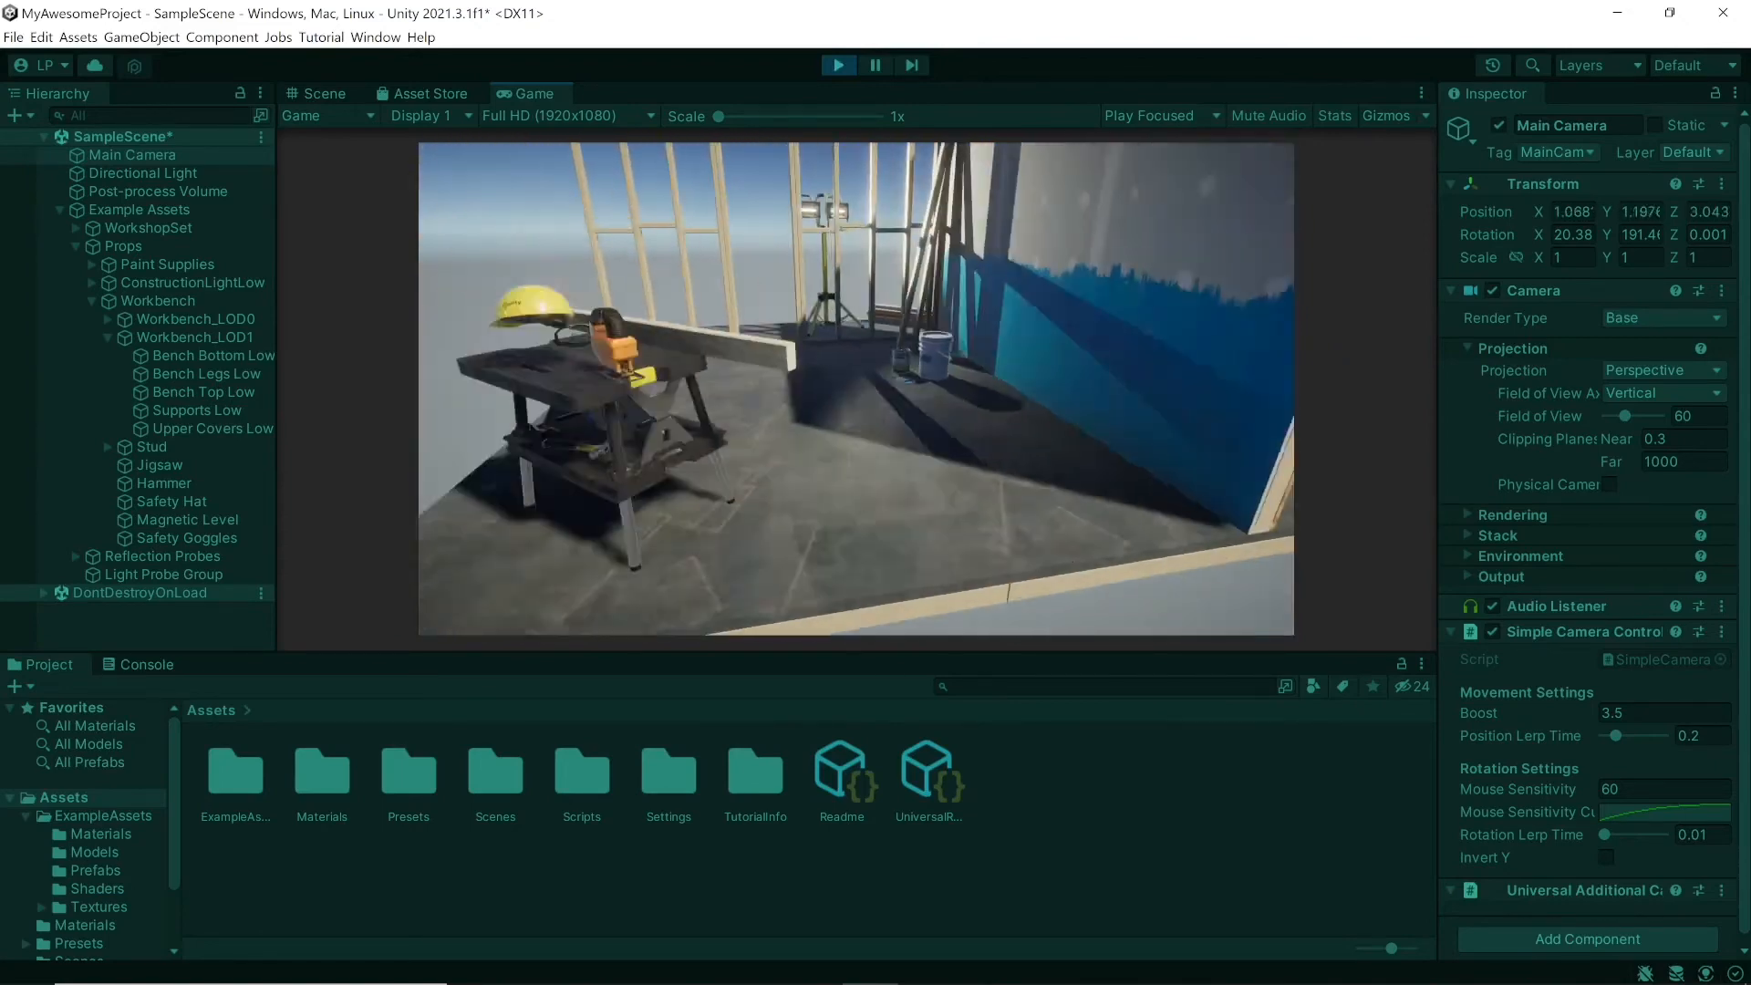
pyautogui.press('s')
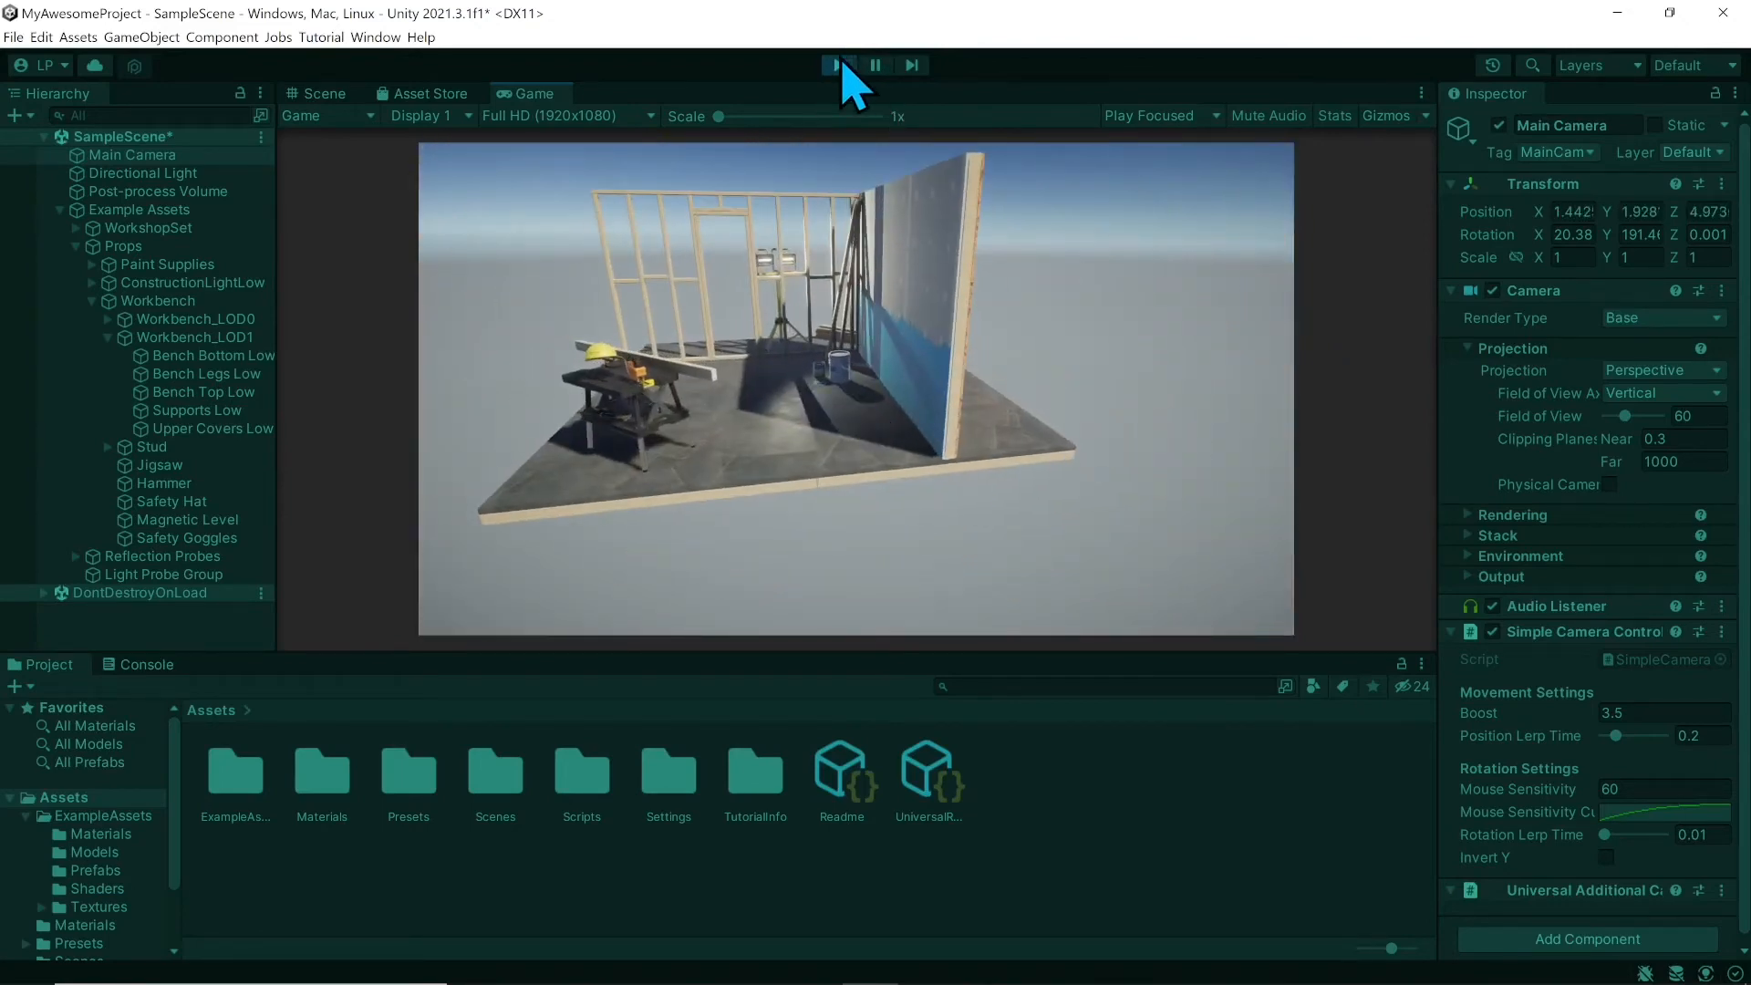
pyautogui.click(839, 66)
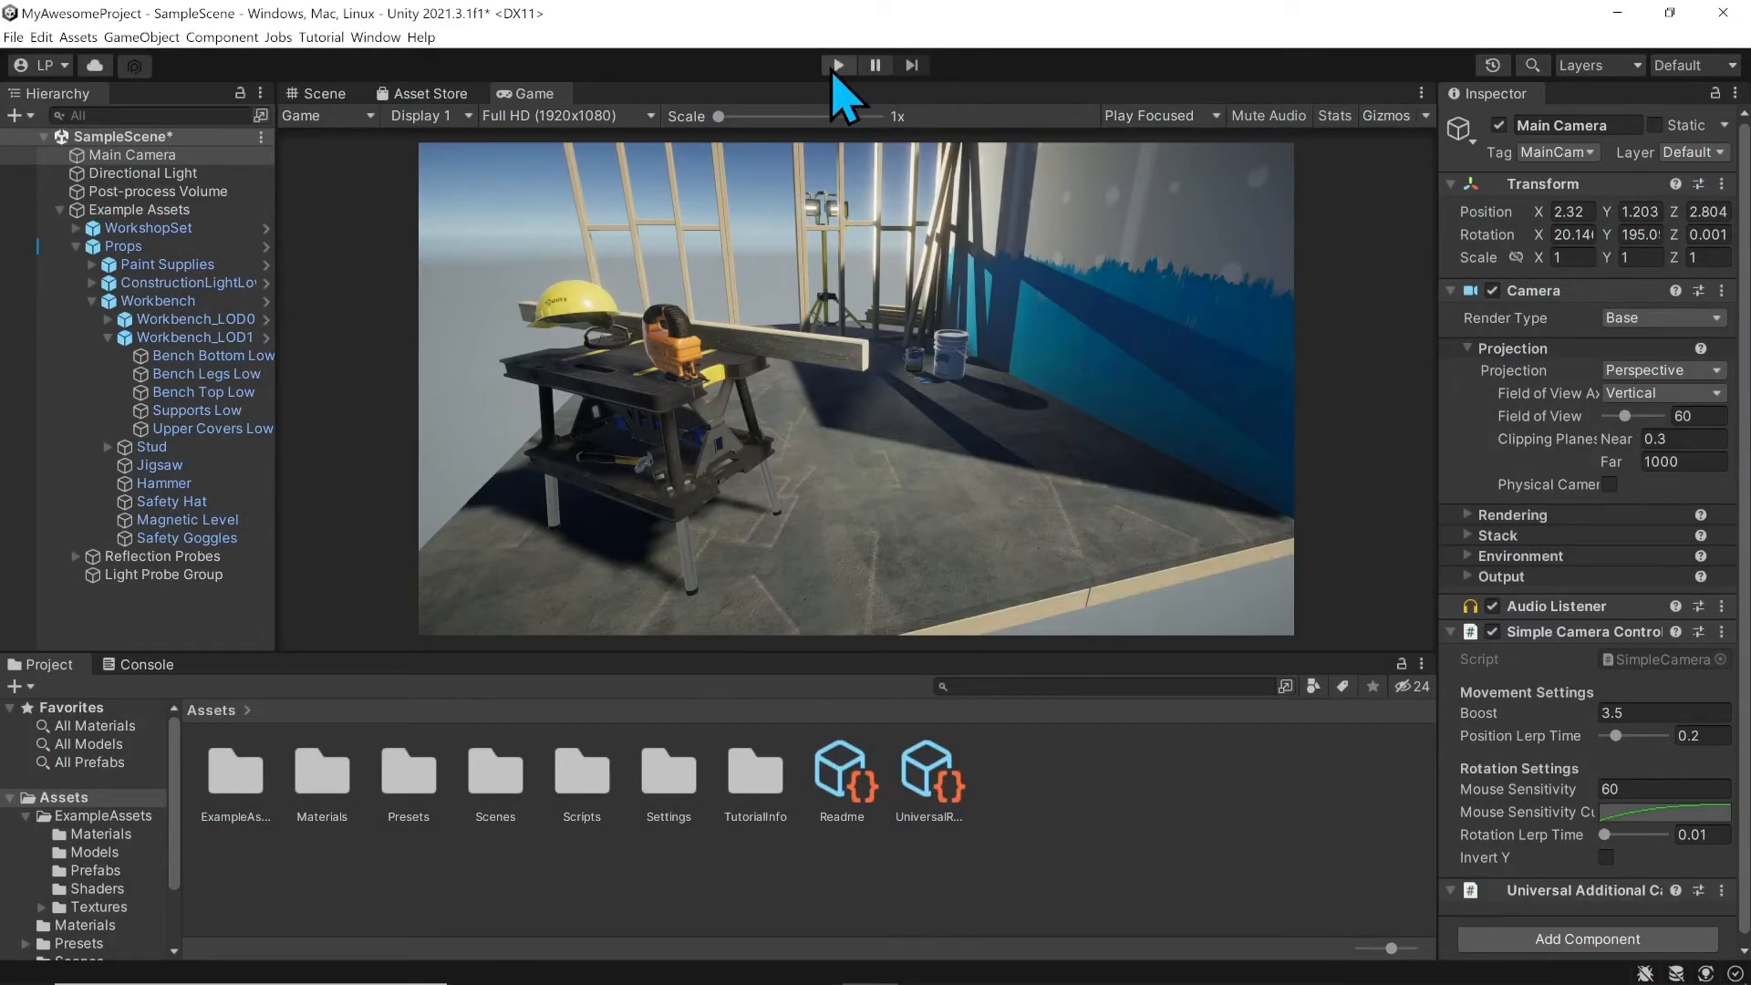
pyautogui.click(839, 65)
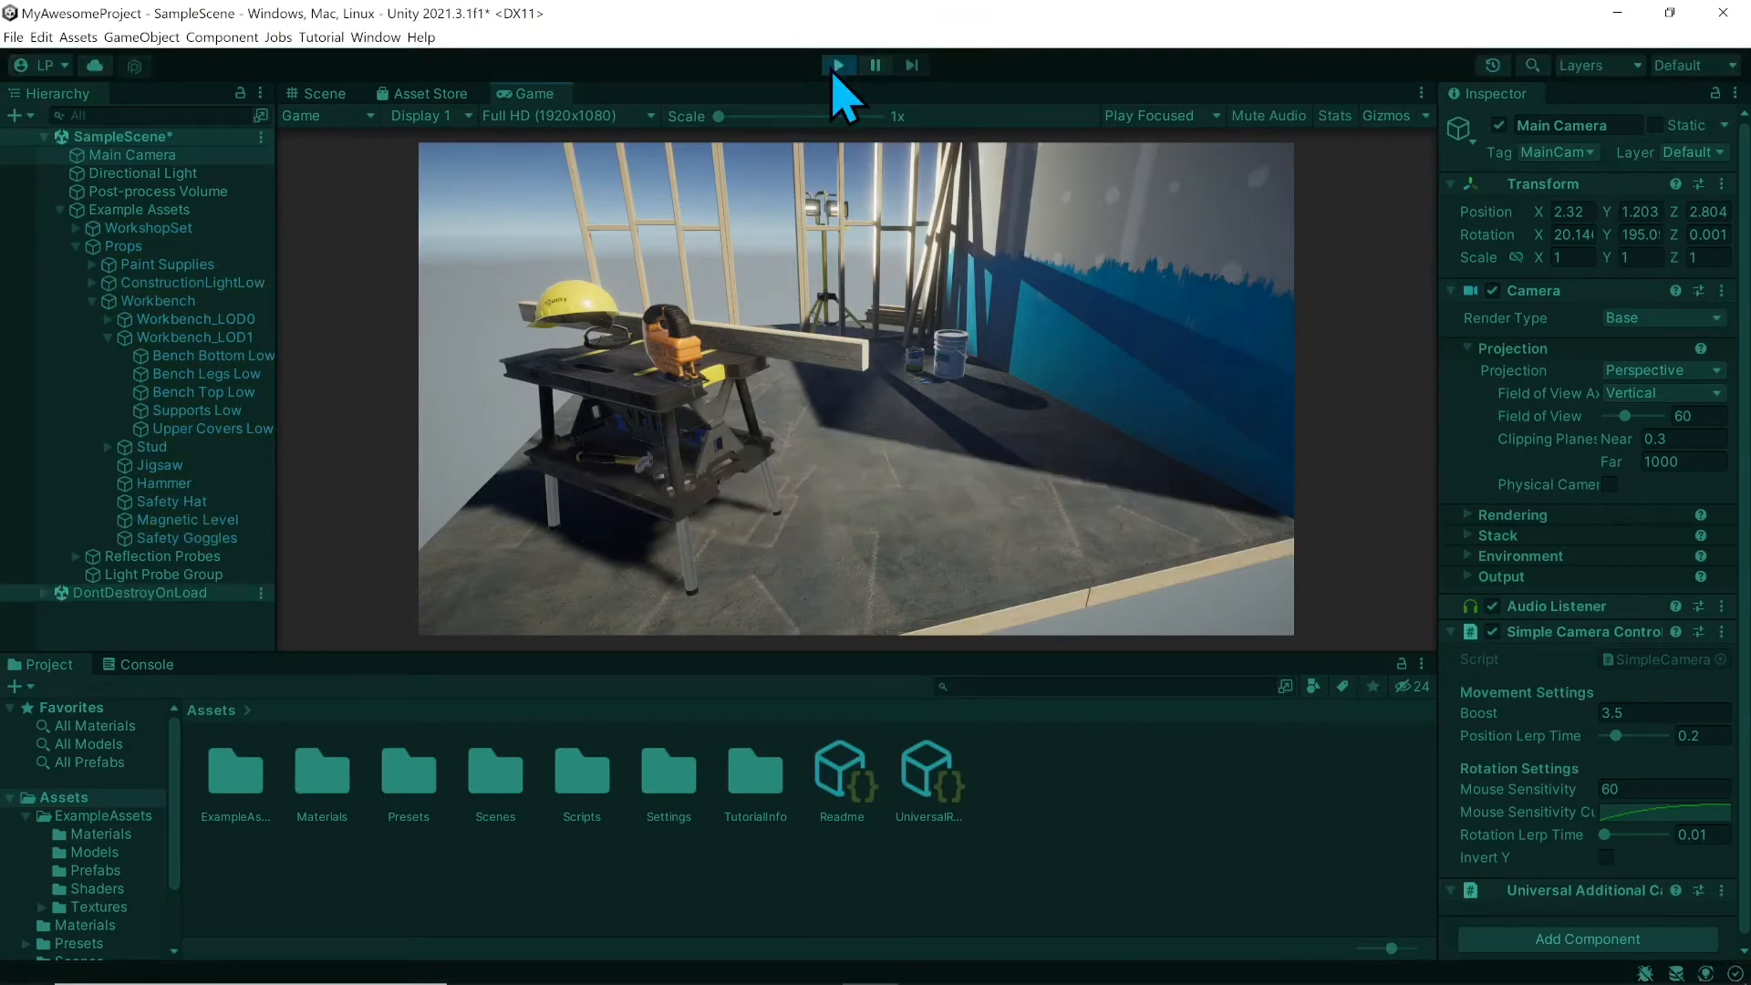
pyautogui.click(876, 66)
pyautogui.click(913, 65)
pyautogui.click(839, 65)
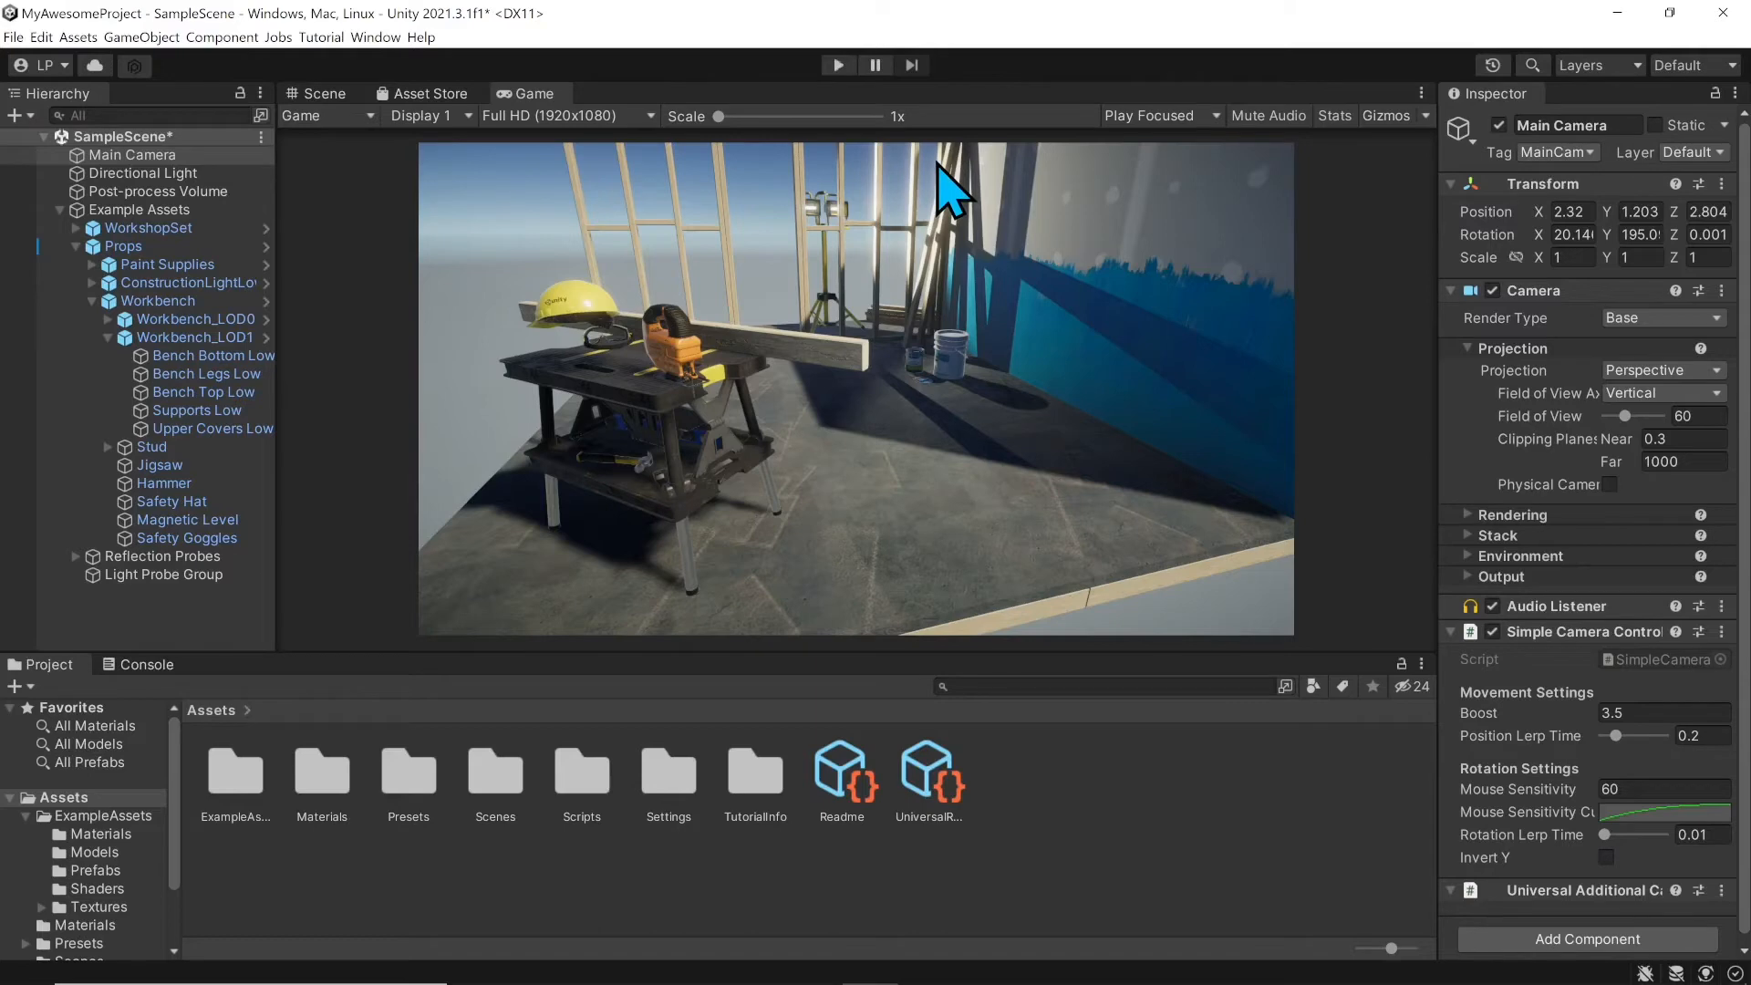
# Step: Switch play mode to Play Maximized and run a brief maximized play test
pyautogui.click(1209, 119)
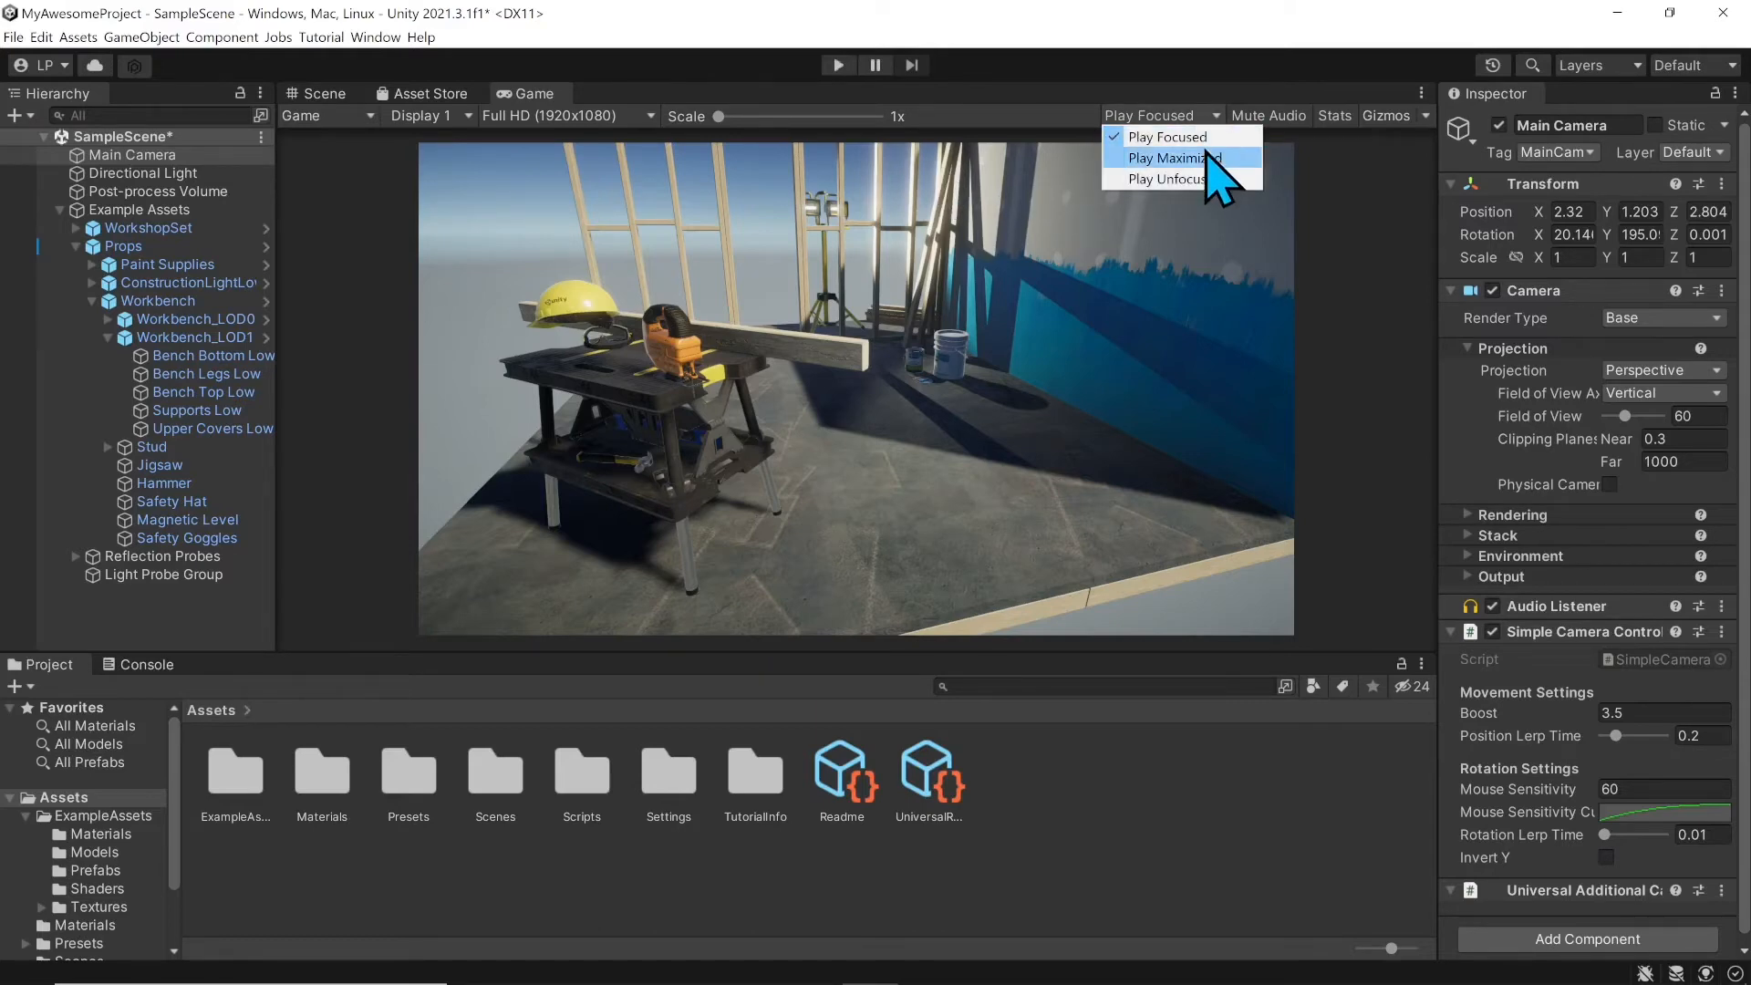
pyautogui.click(1204, 159)
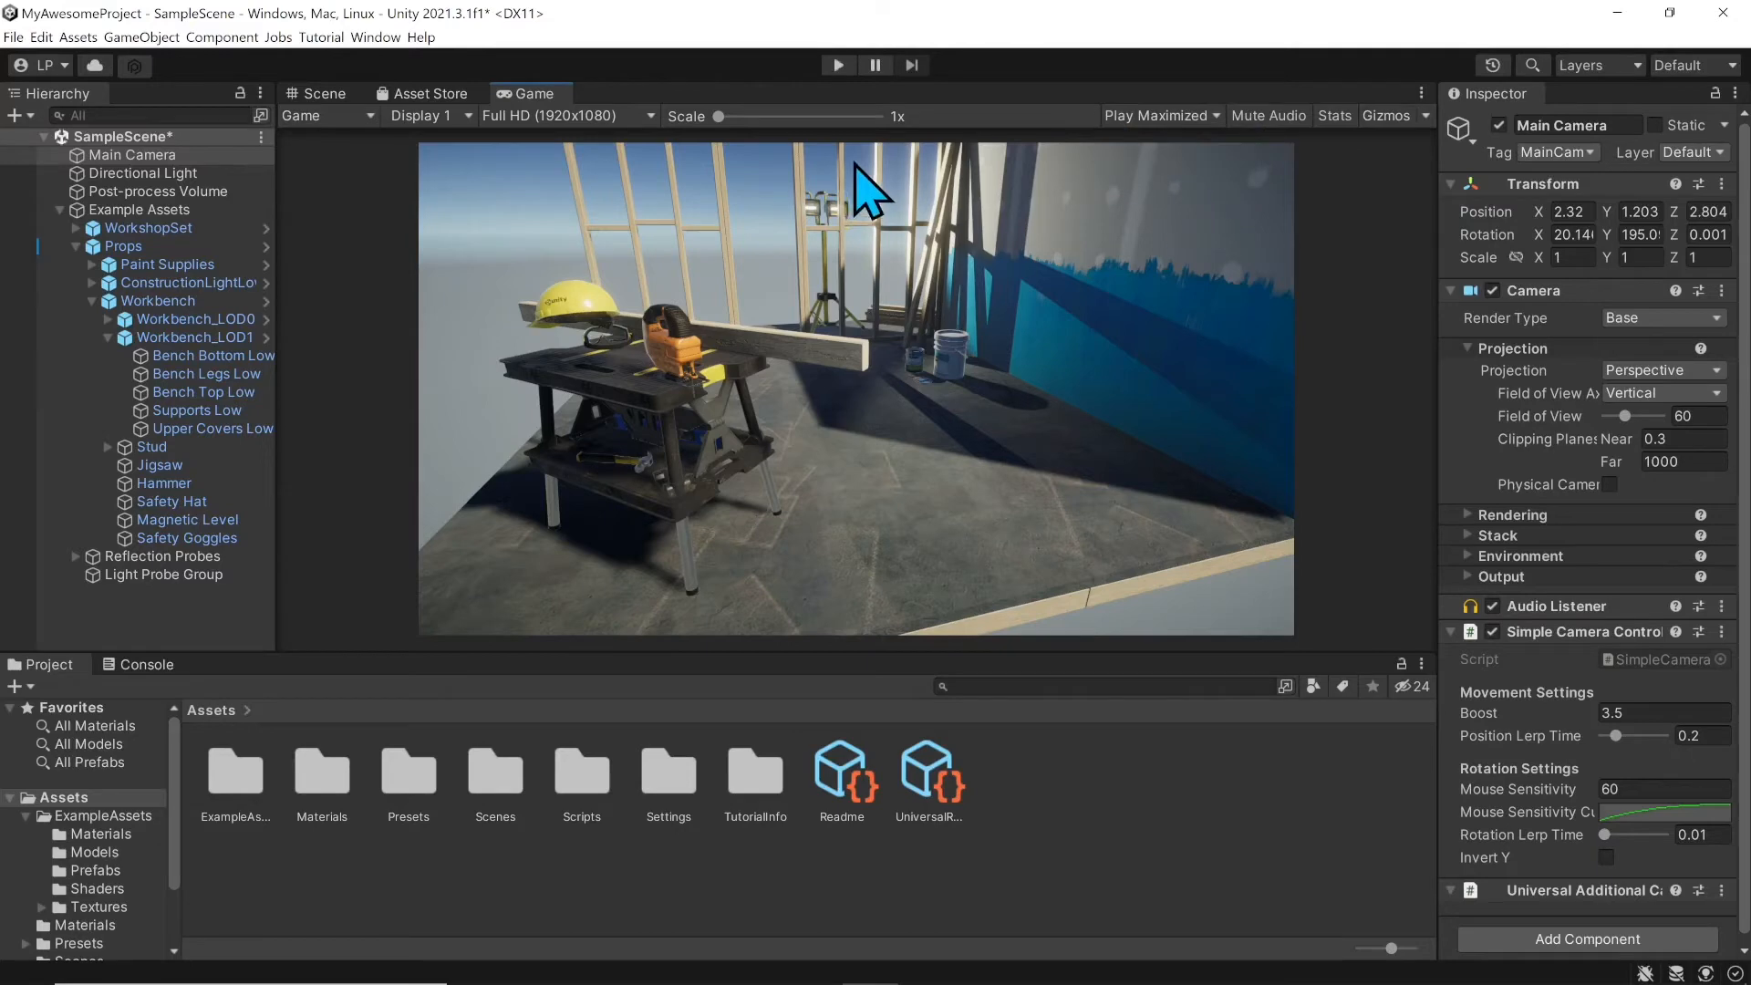
pyautogui.click(839, 71)
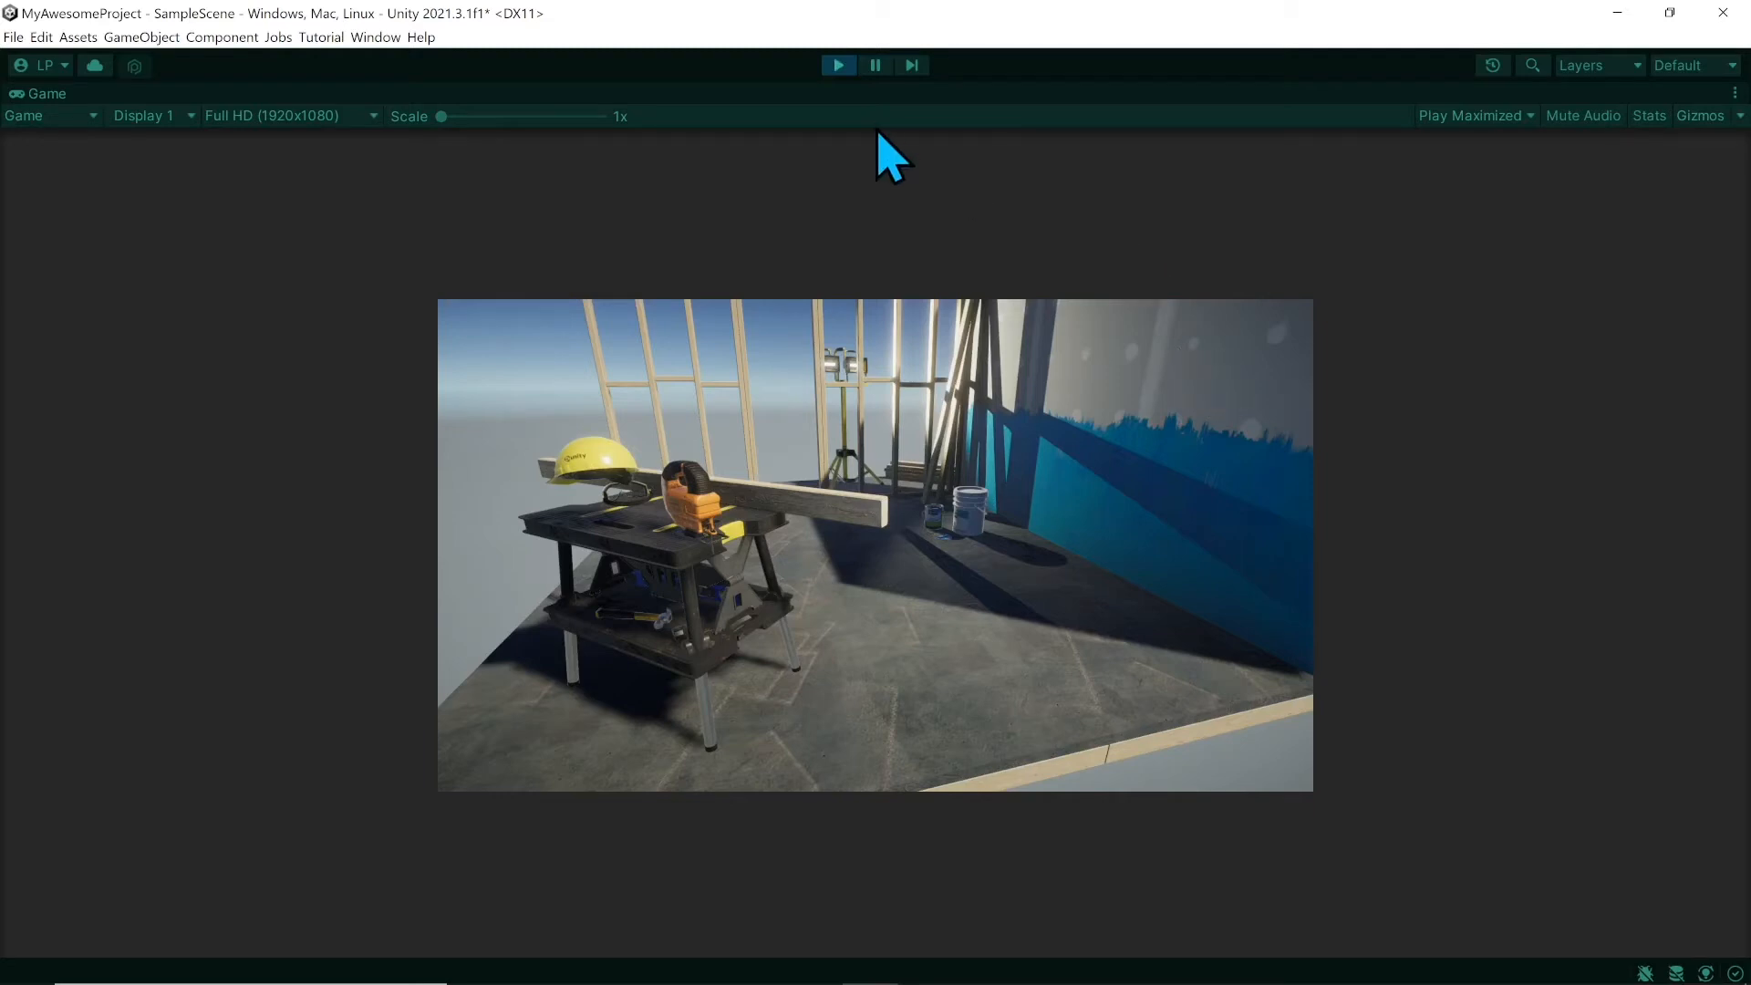
pyautogui.click(838, 65)
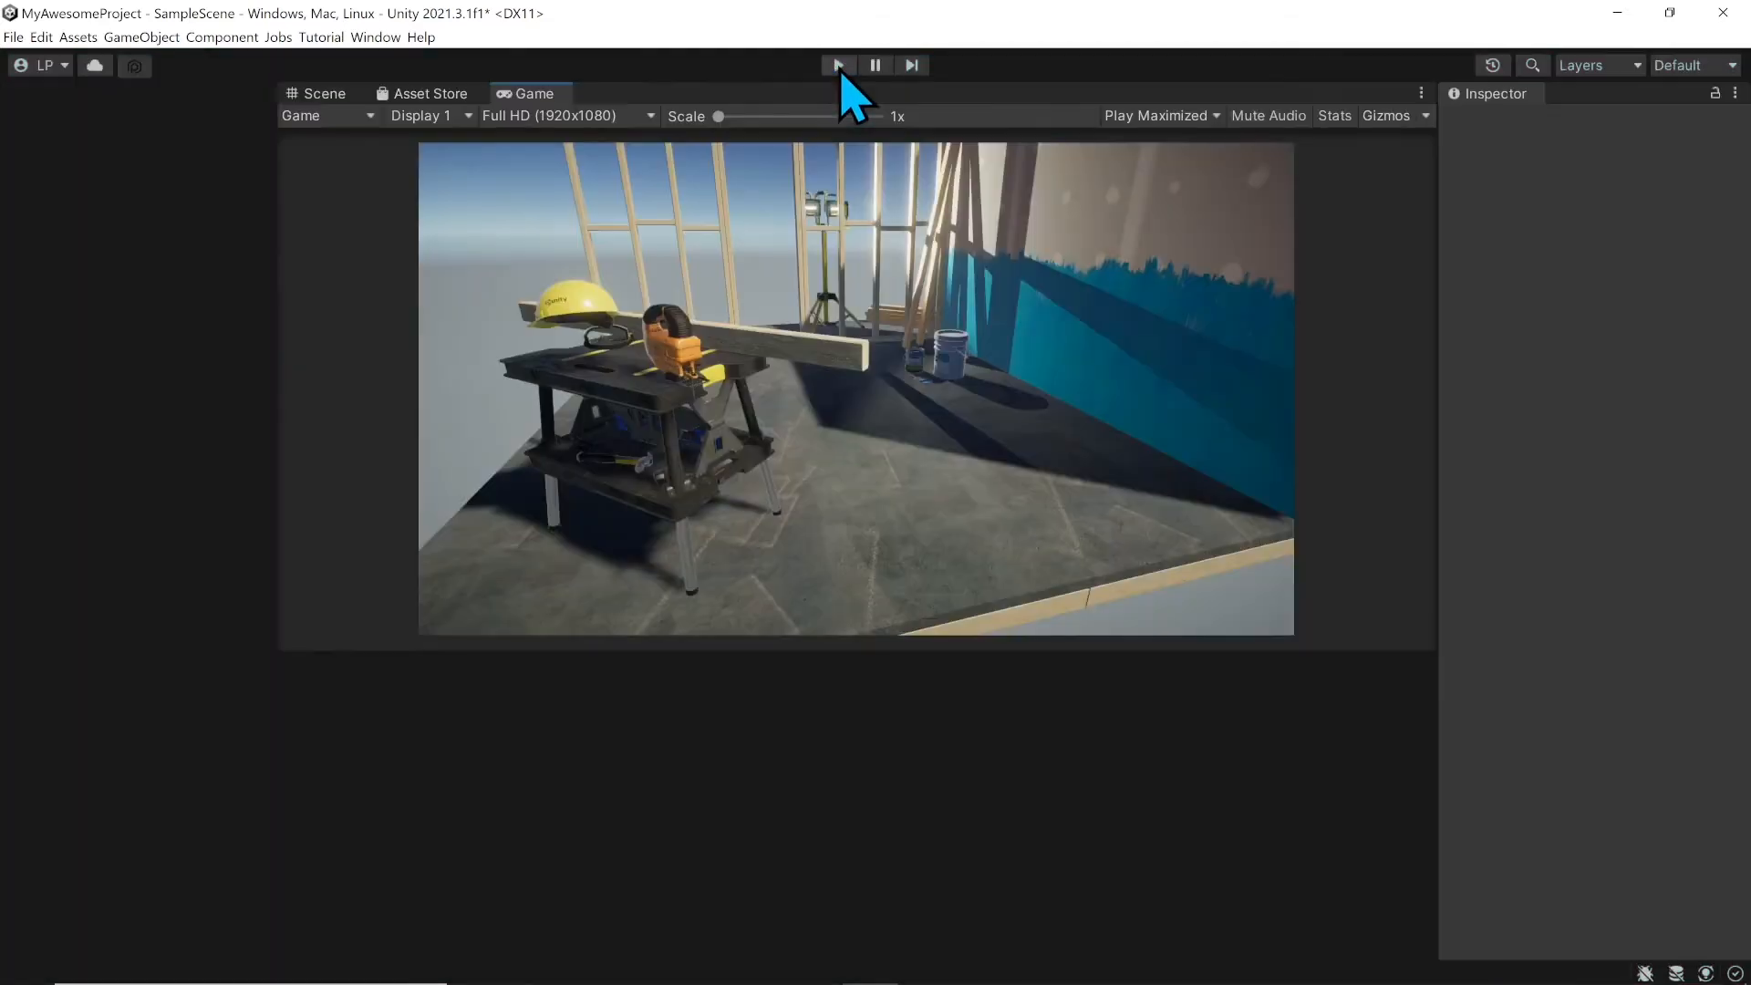
pyautogui.click(606, 116)
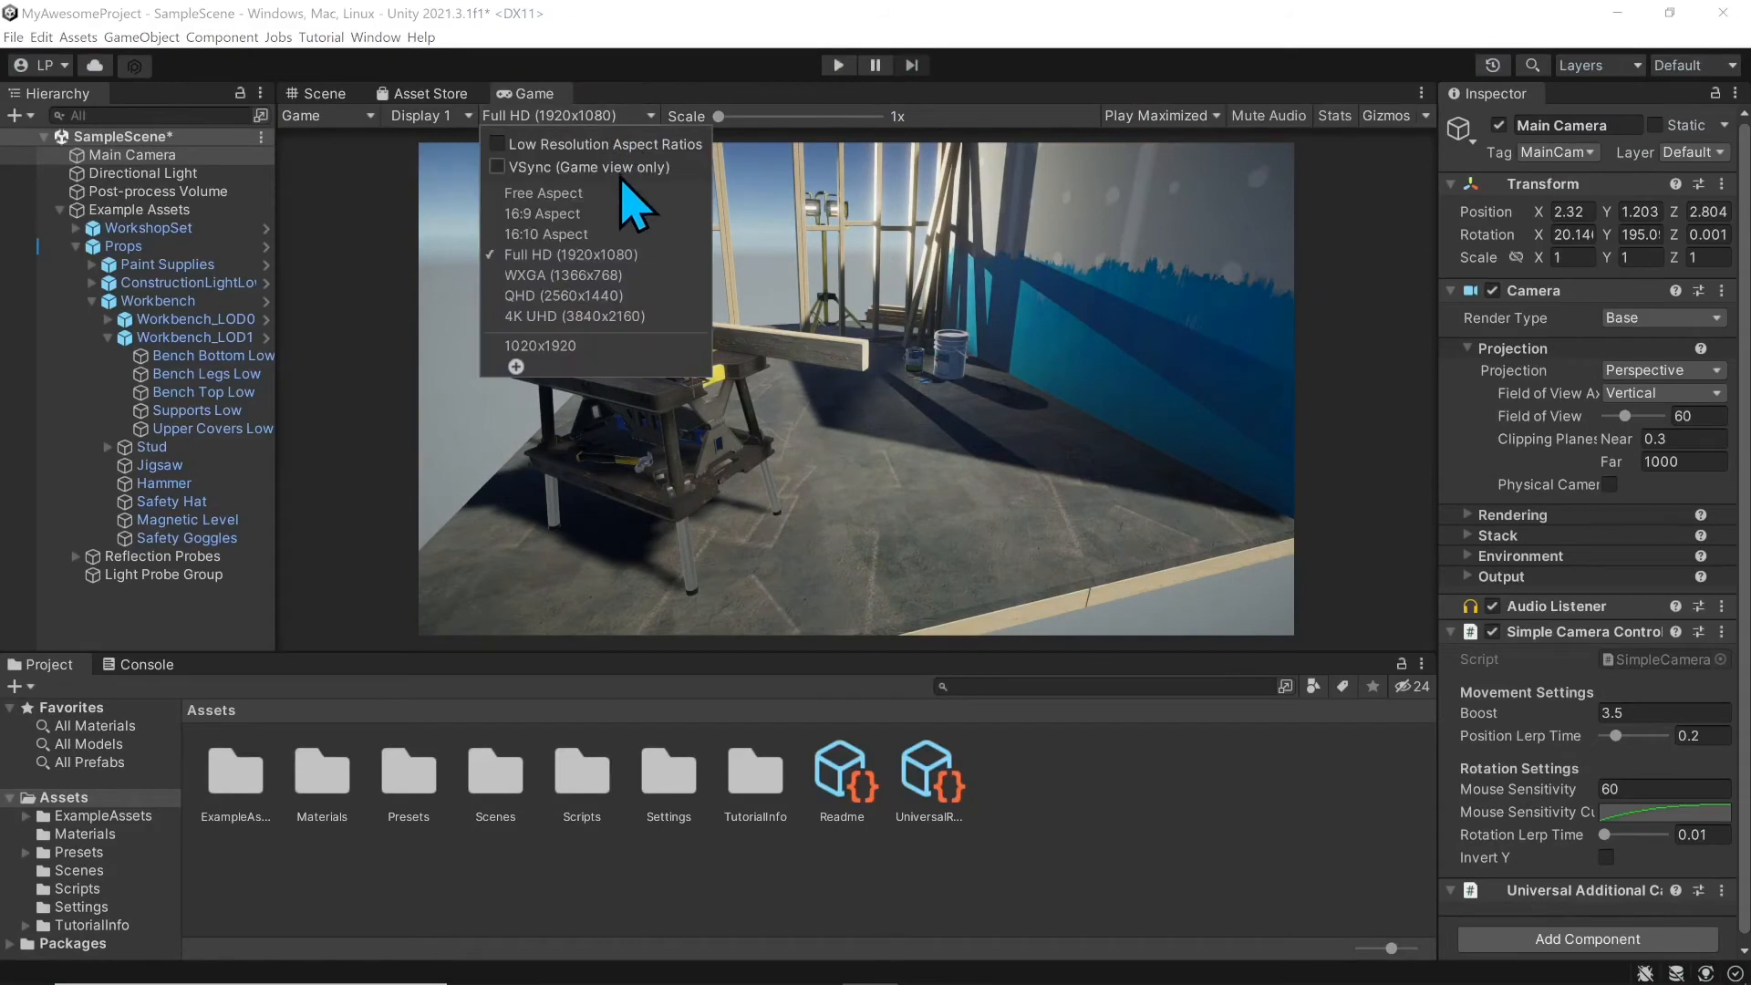
# Step: Set the Game view to Free Aspect, enlarge the Project panel slightly, and test play mode
pyautogui.click(603, 194)
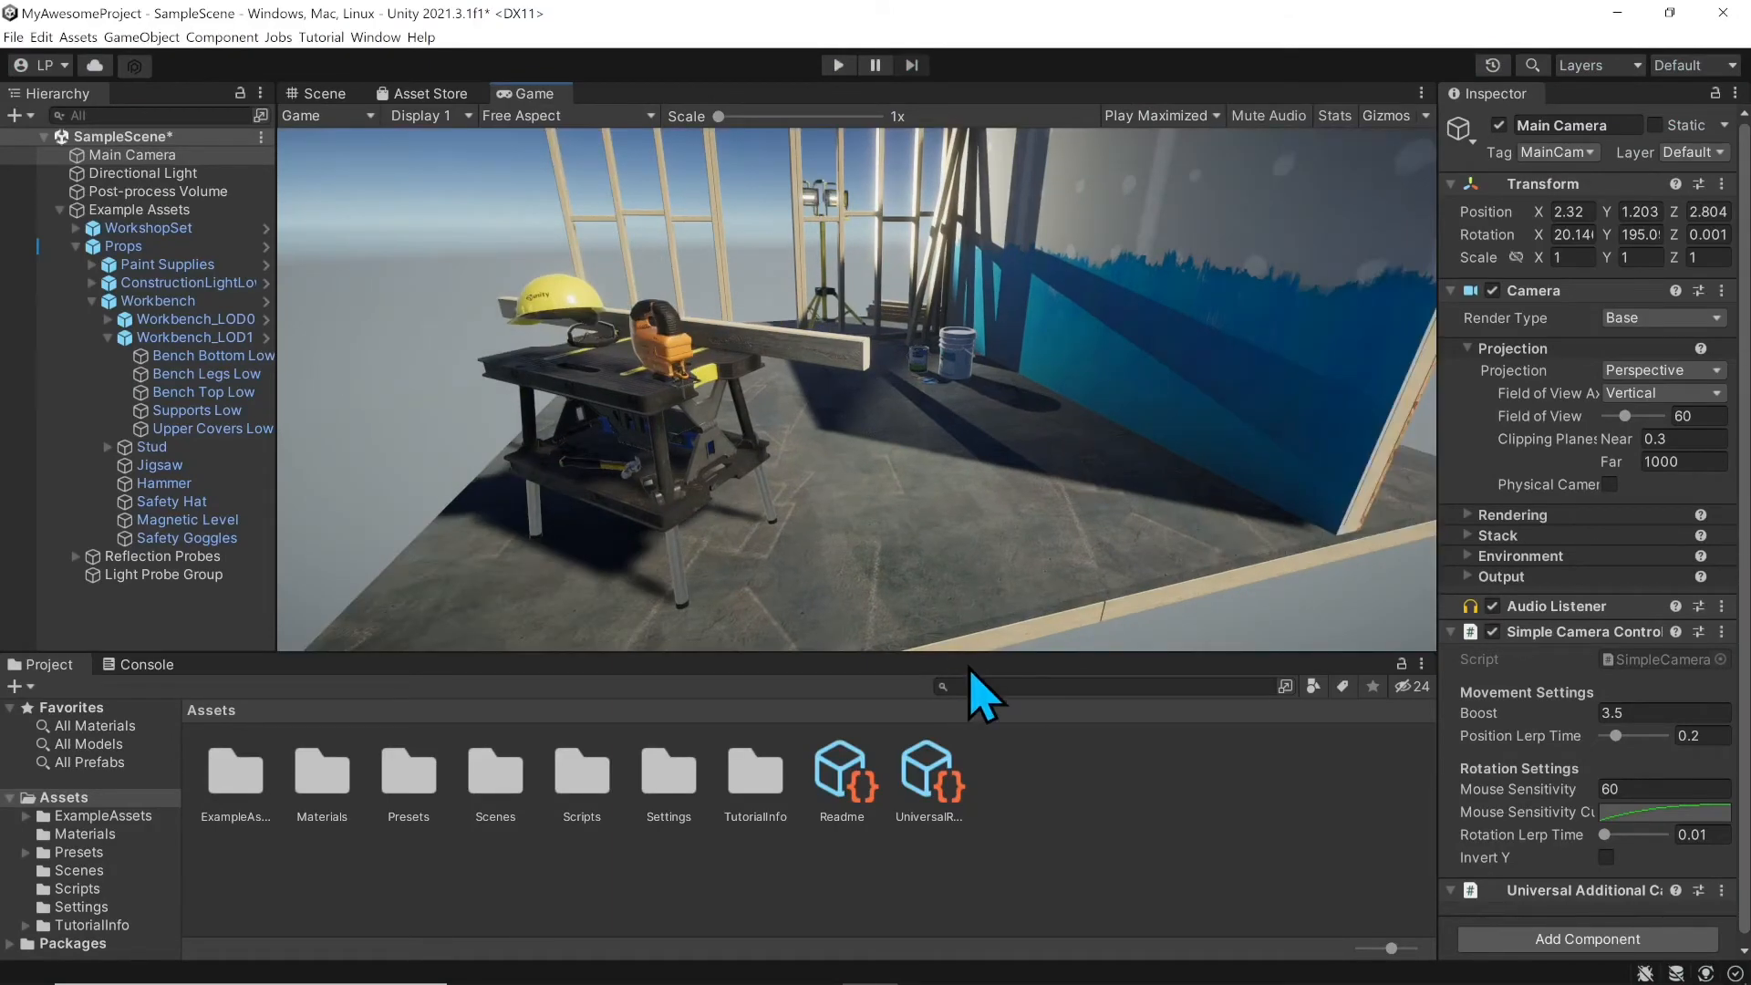
pyautogui.moveTo(967, 655); pyautogui.dragTo(997, 636)
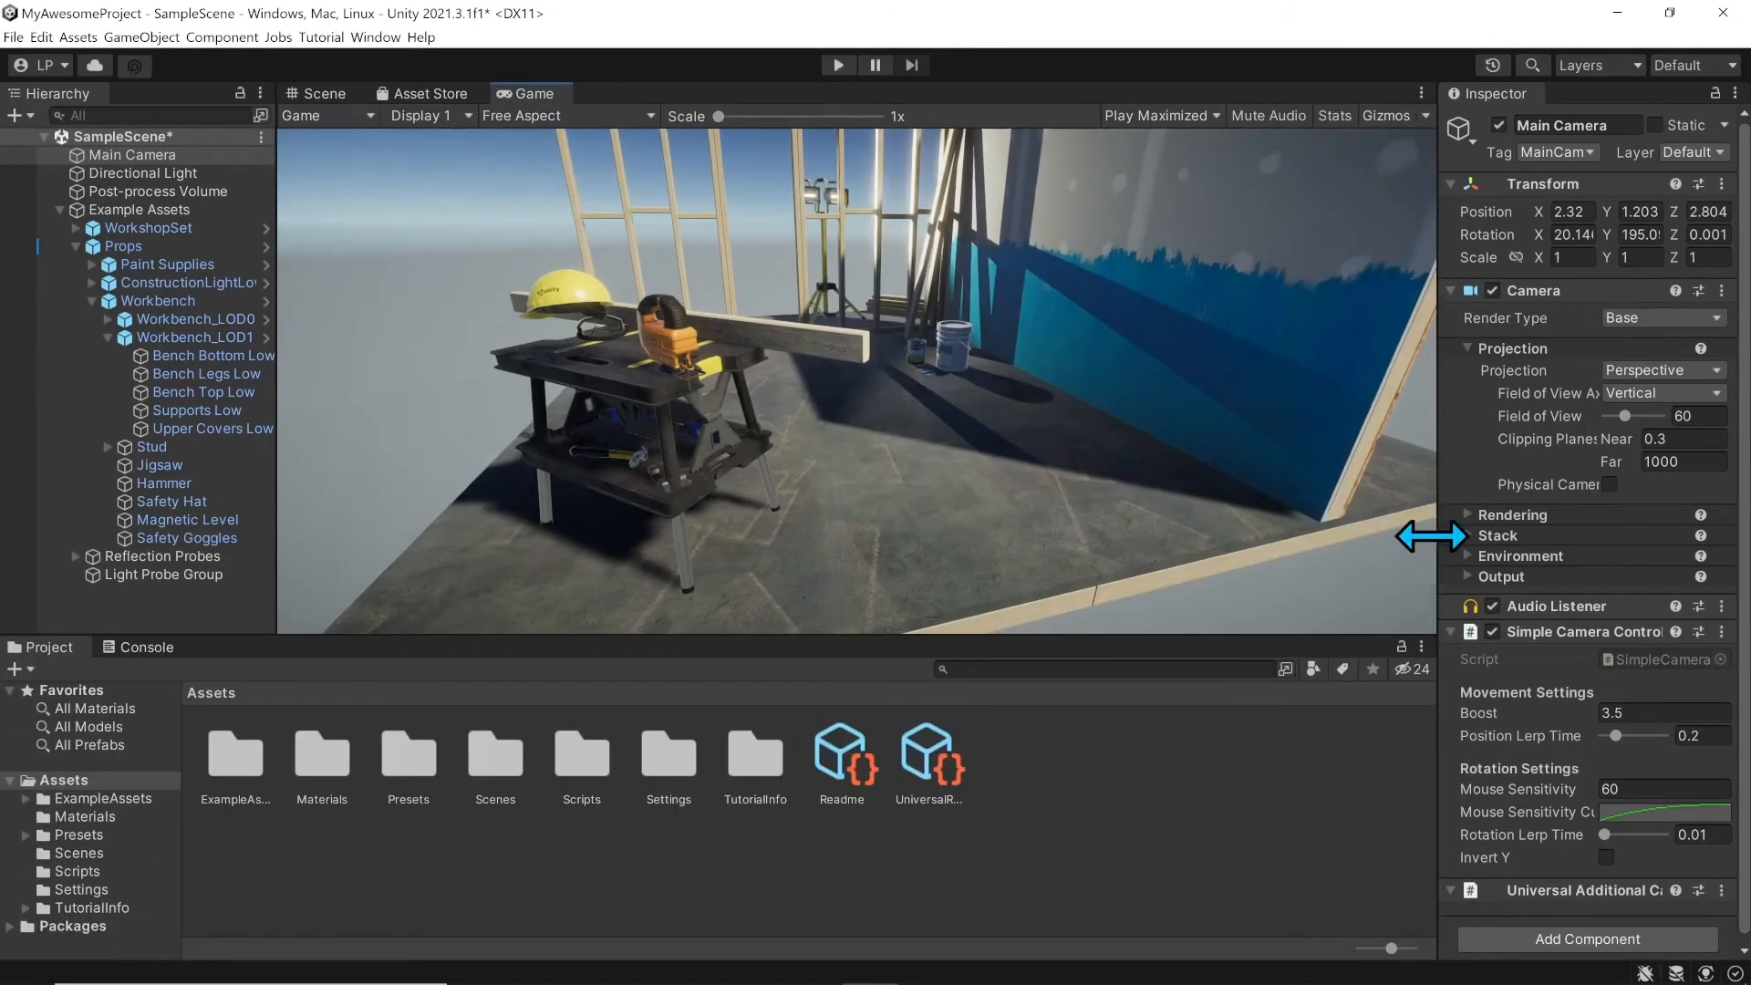
pyautogui.click(838, 65)
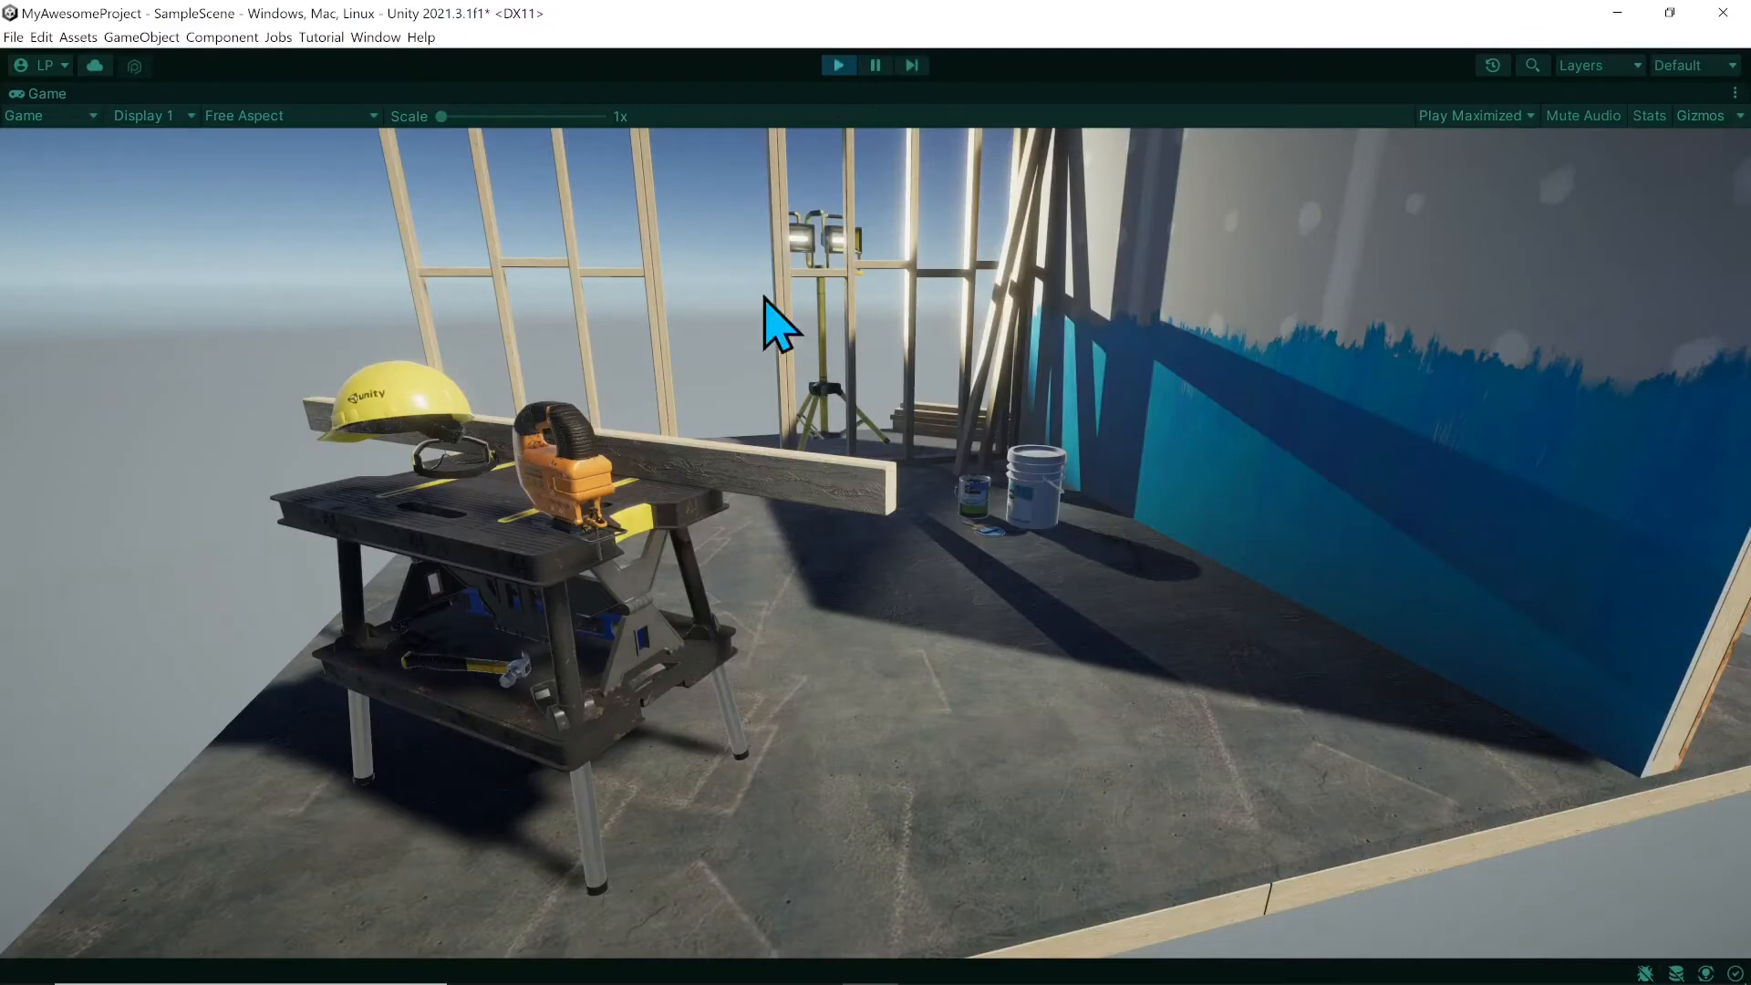
pyautogui.click(845, 67)
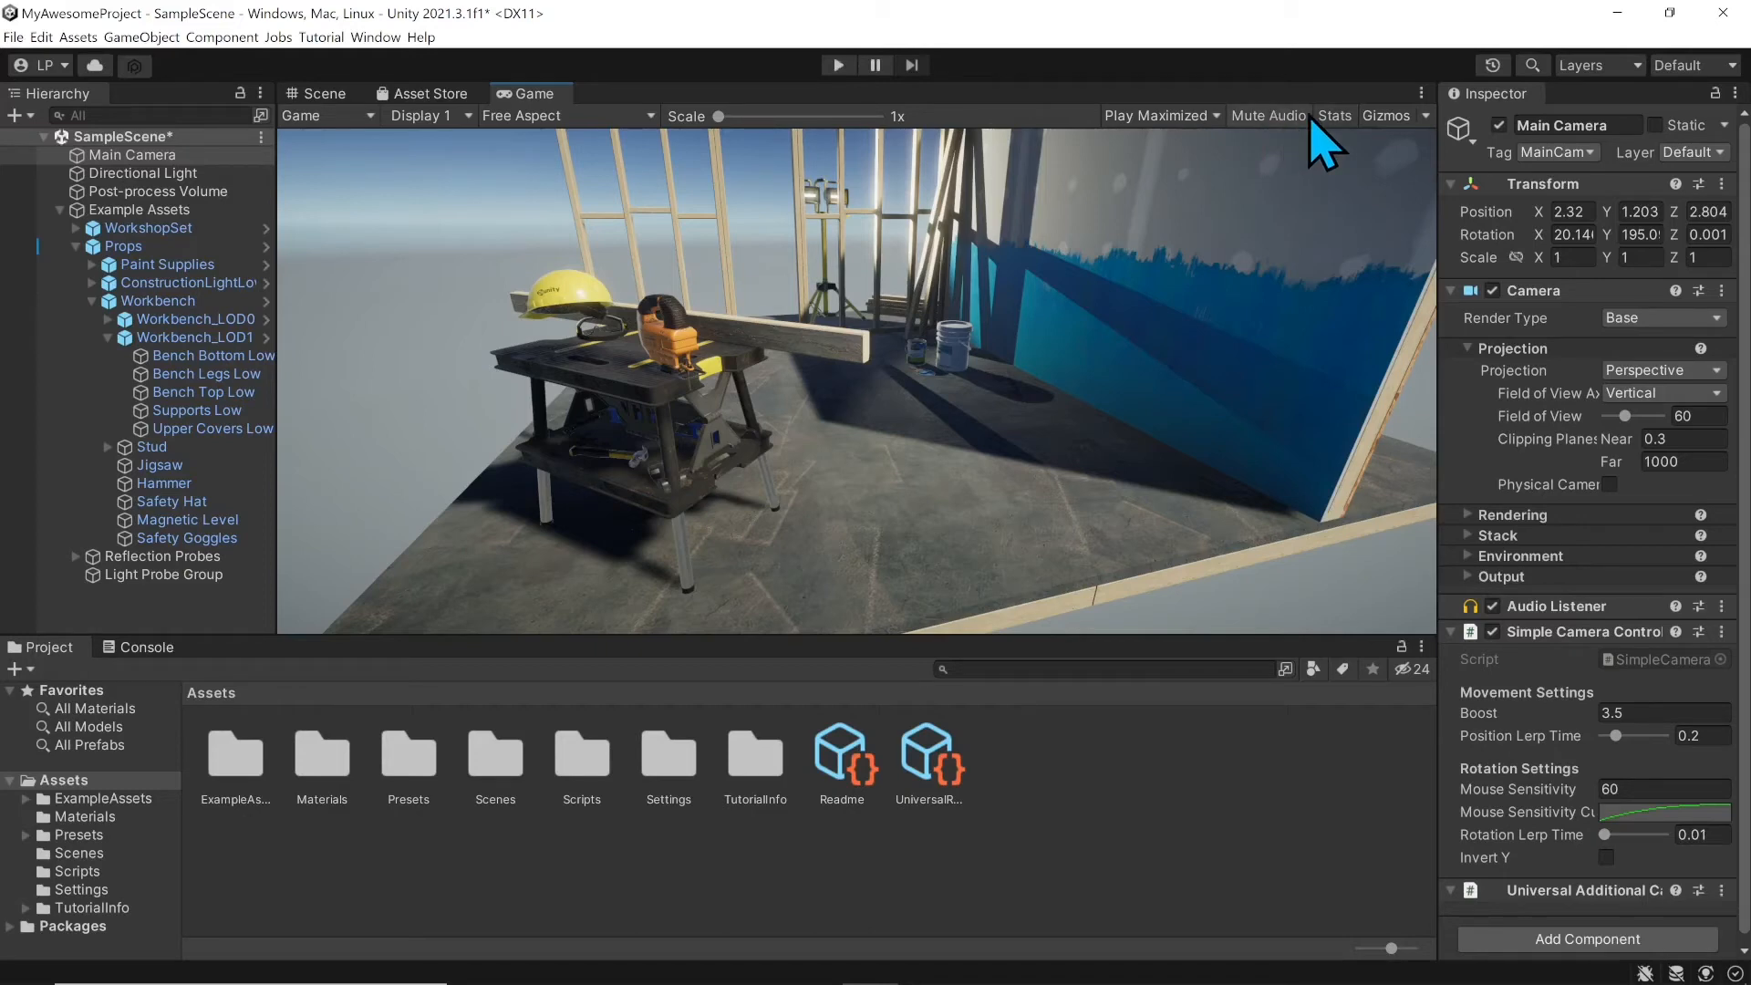
pyautogui.click(1335, 115)
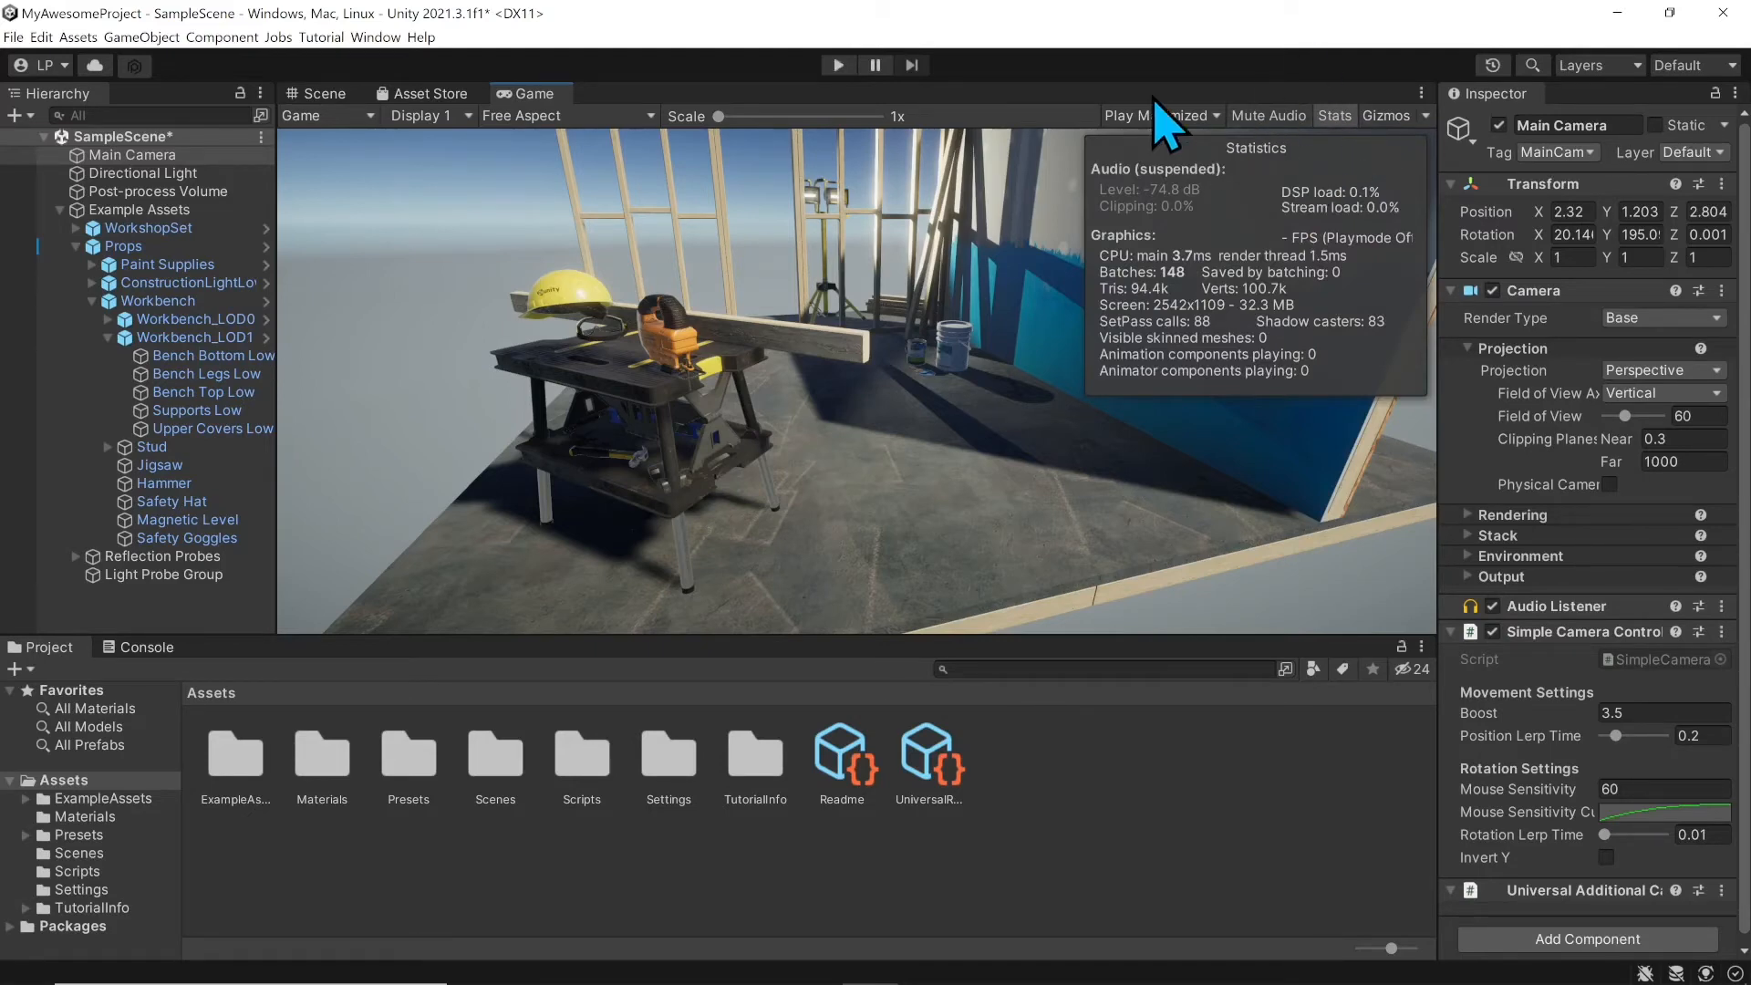
pyautogui.click(838, 65)
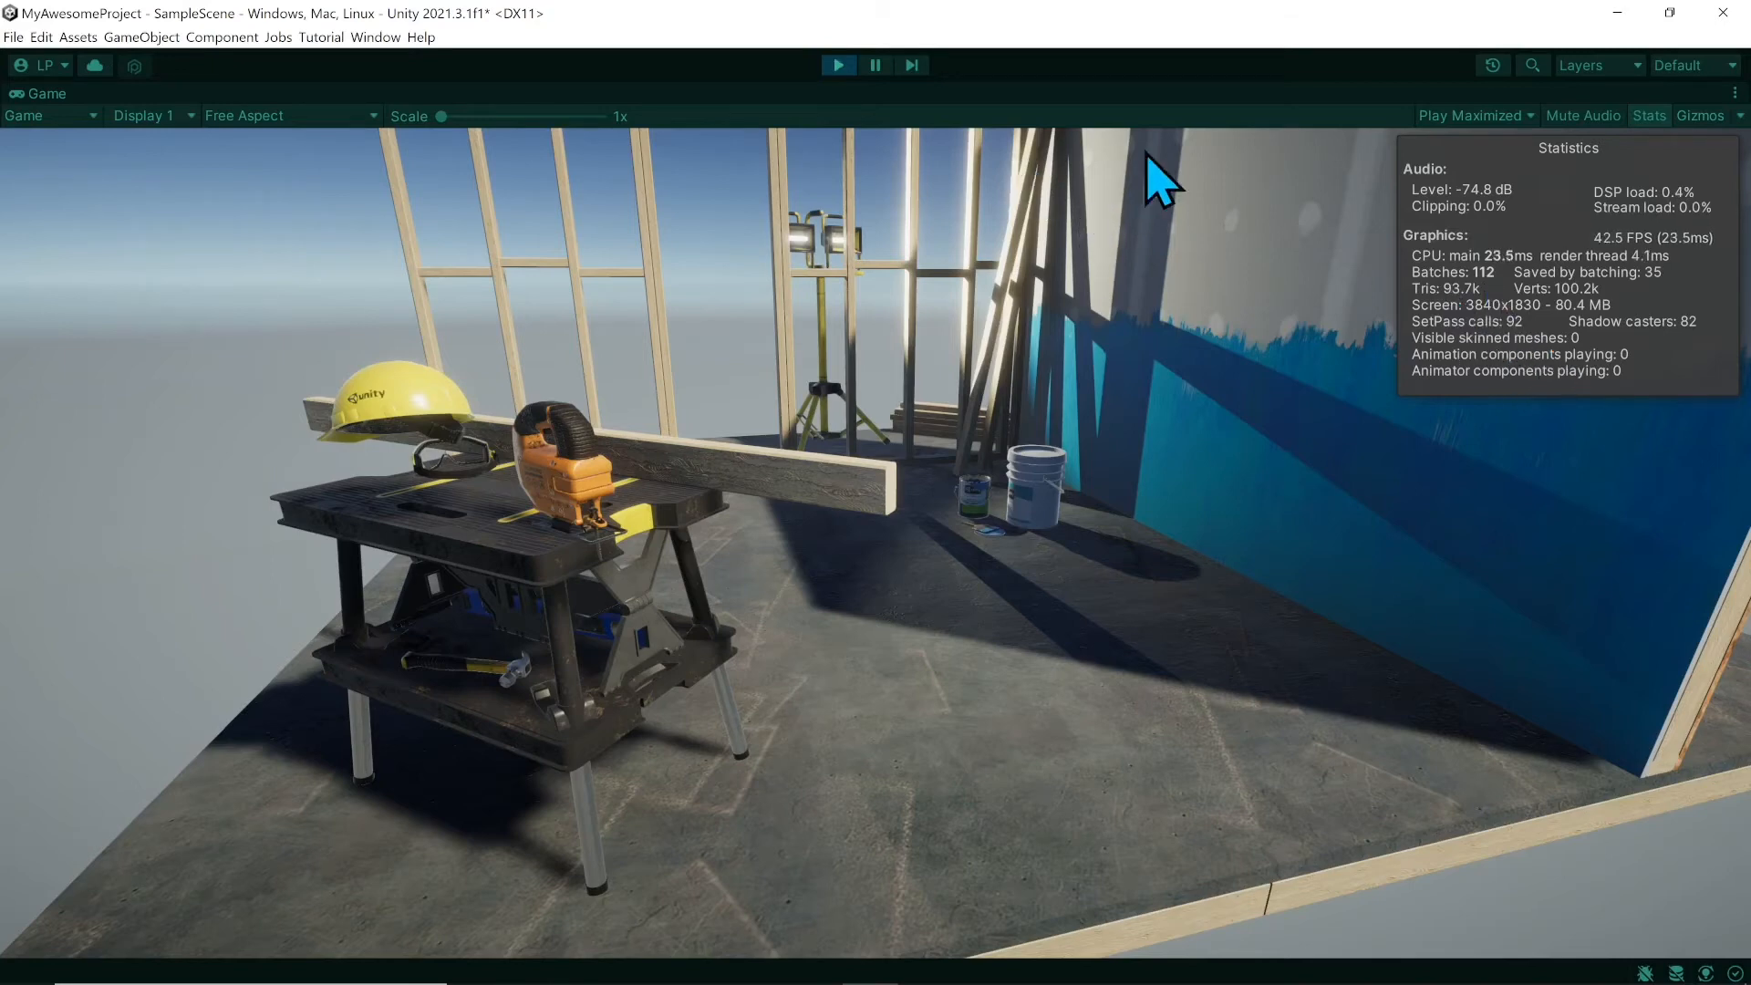
pyautogui.click(839, 65)
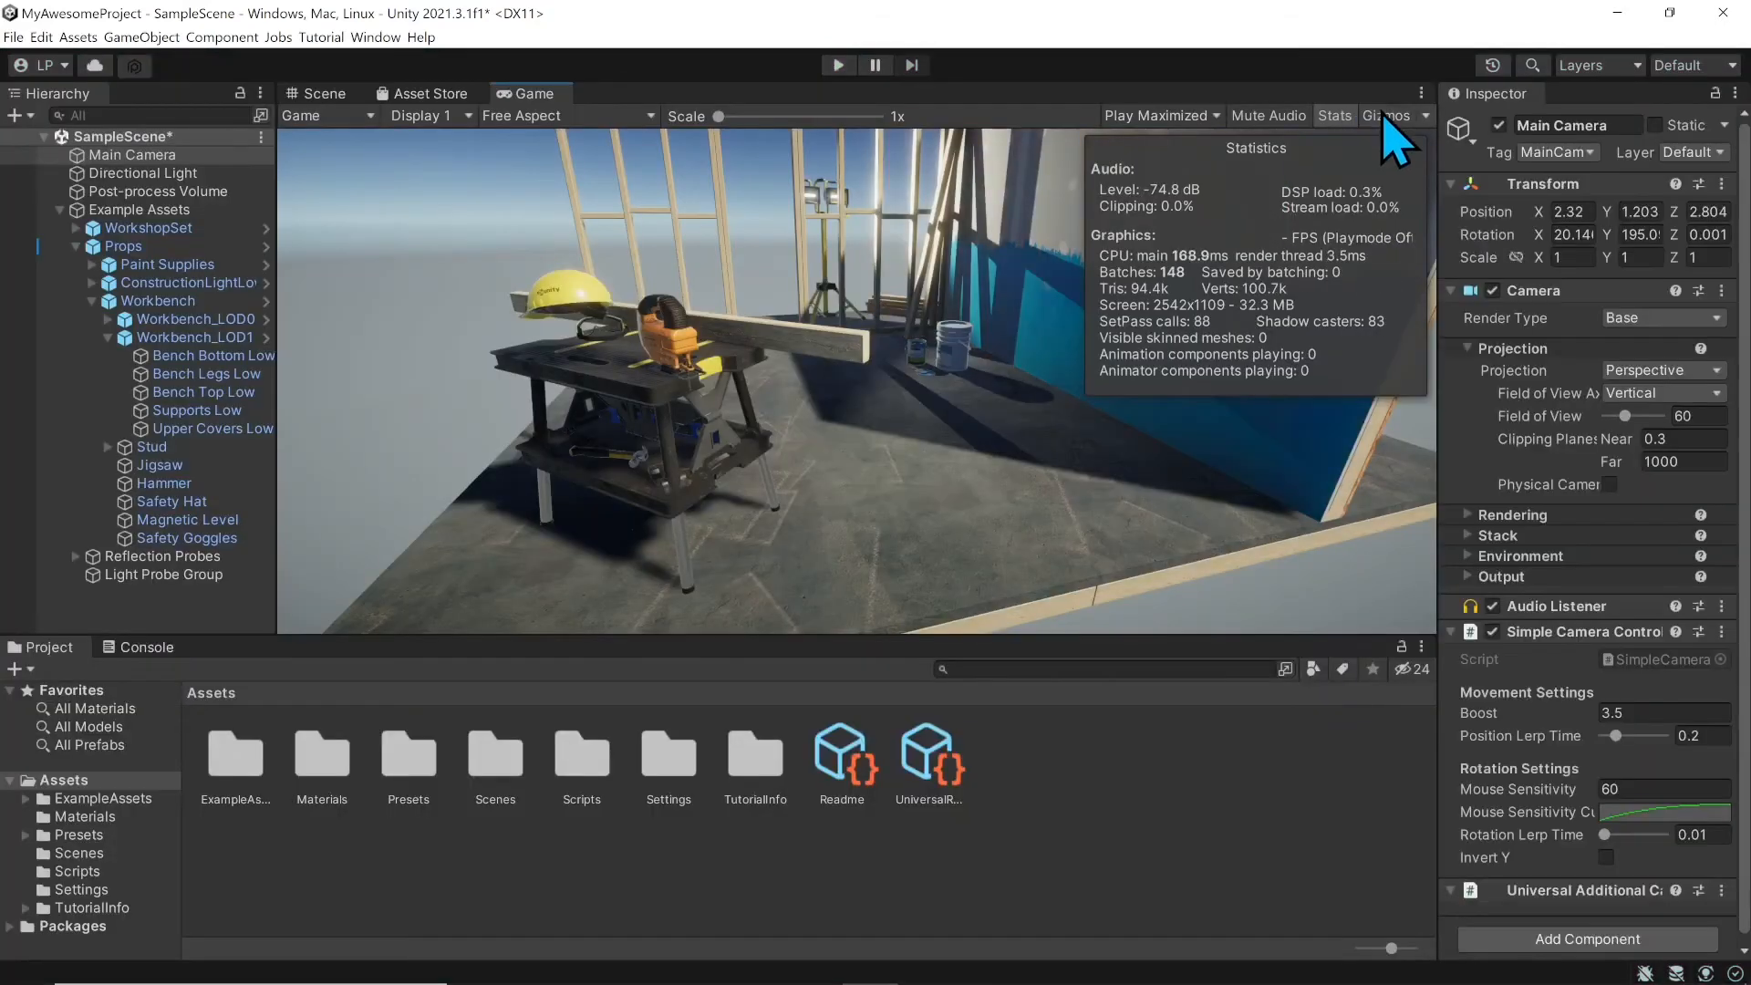
pyautogui.click(1387, 116)
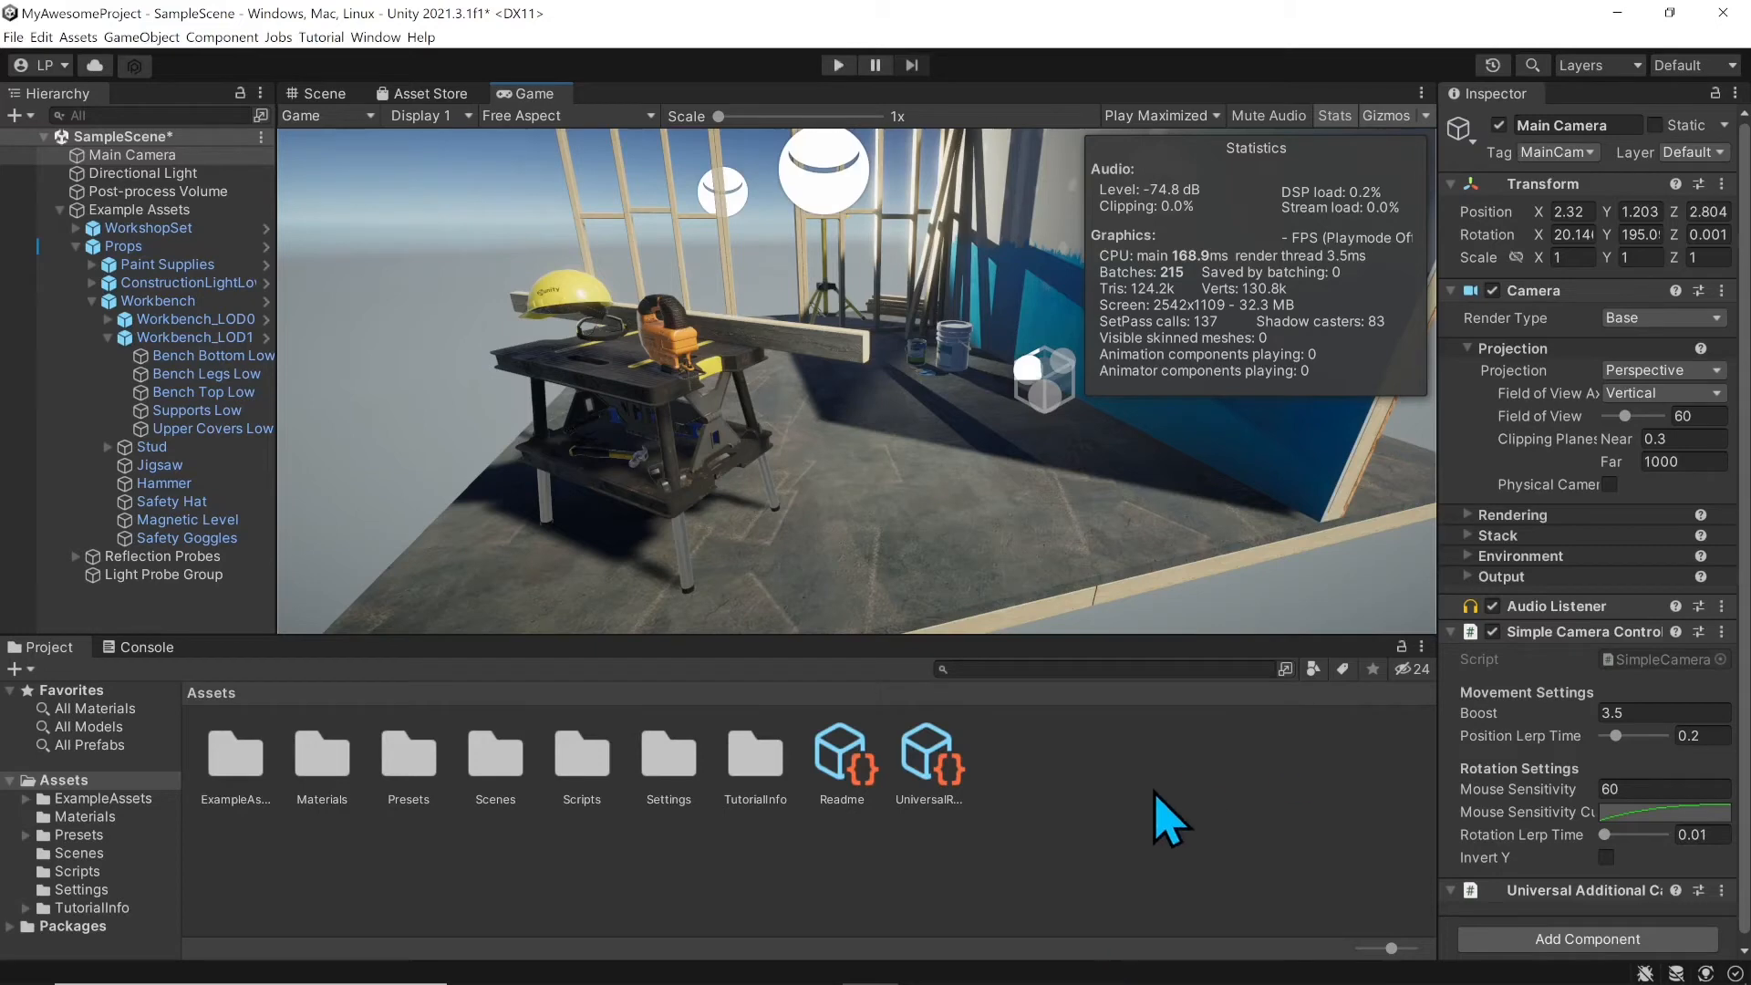
pyautogui.click(1347, 120)
pyautogui.click(1368, 116)
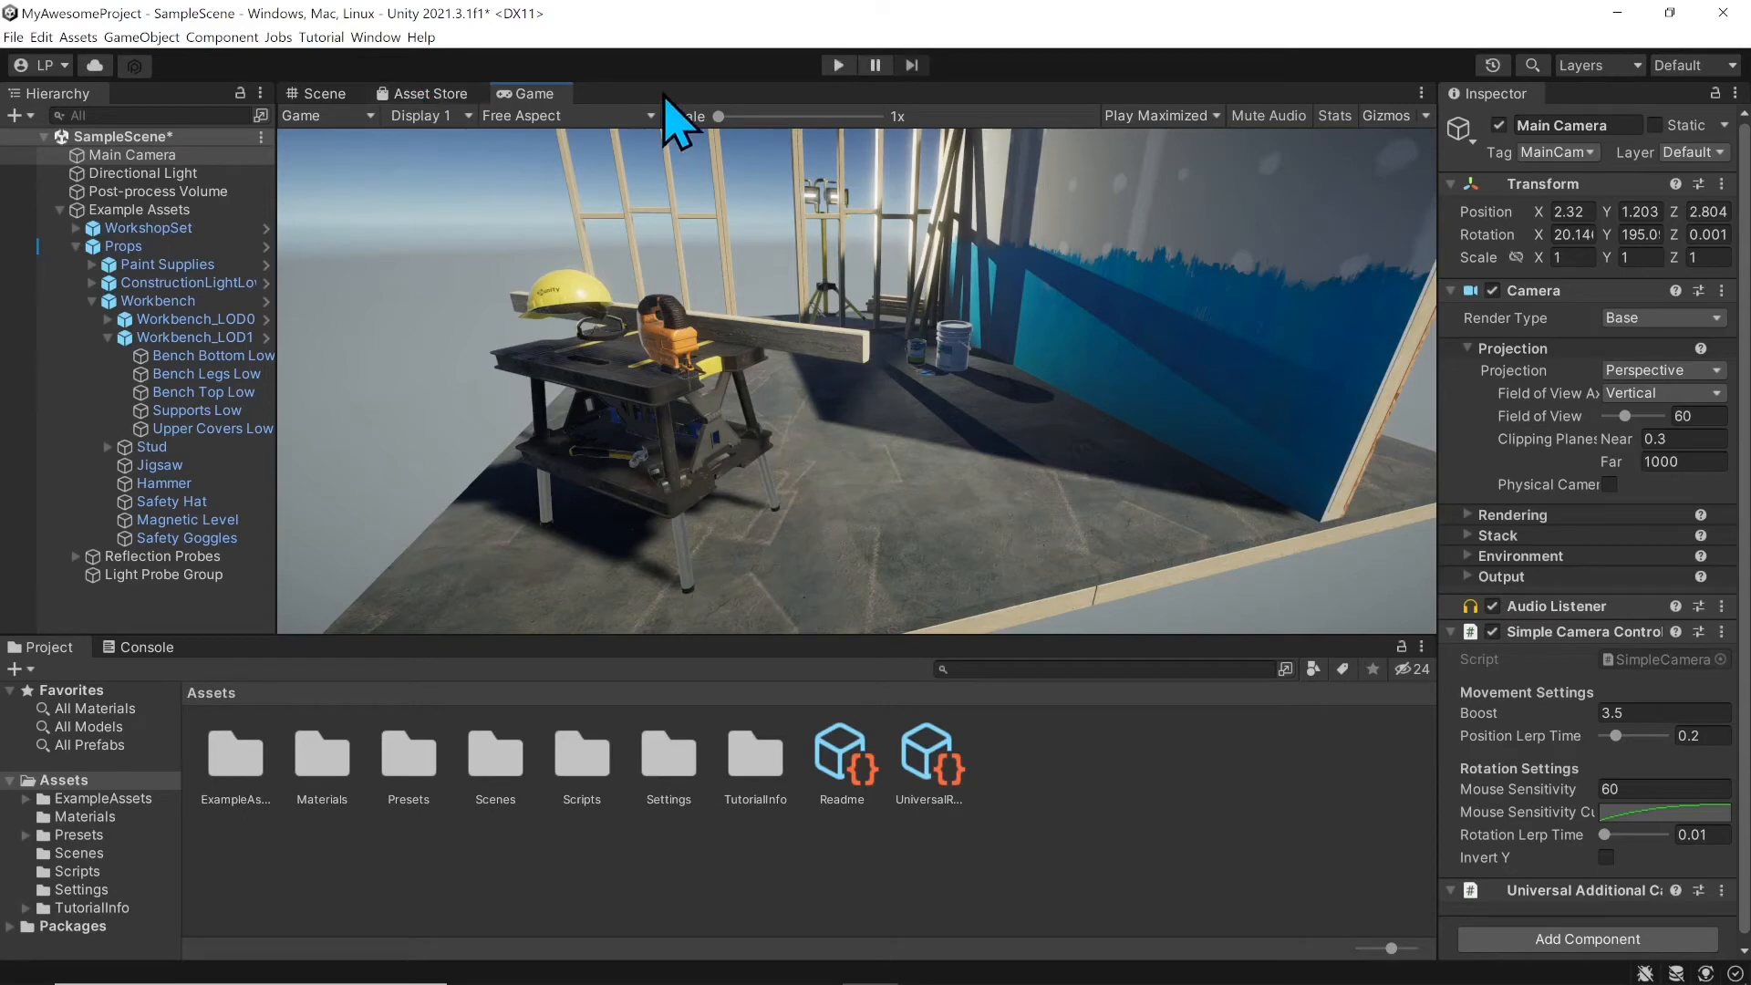
# Step: Open assetstore.unity.com in the browser from the editor's Asset Store tab
pyautogui.click(421, 94)
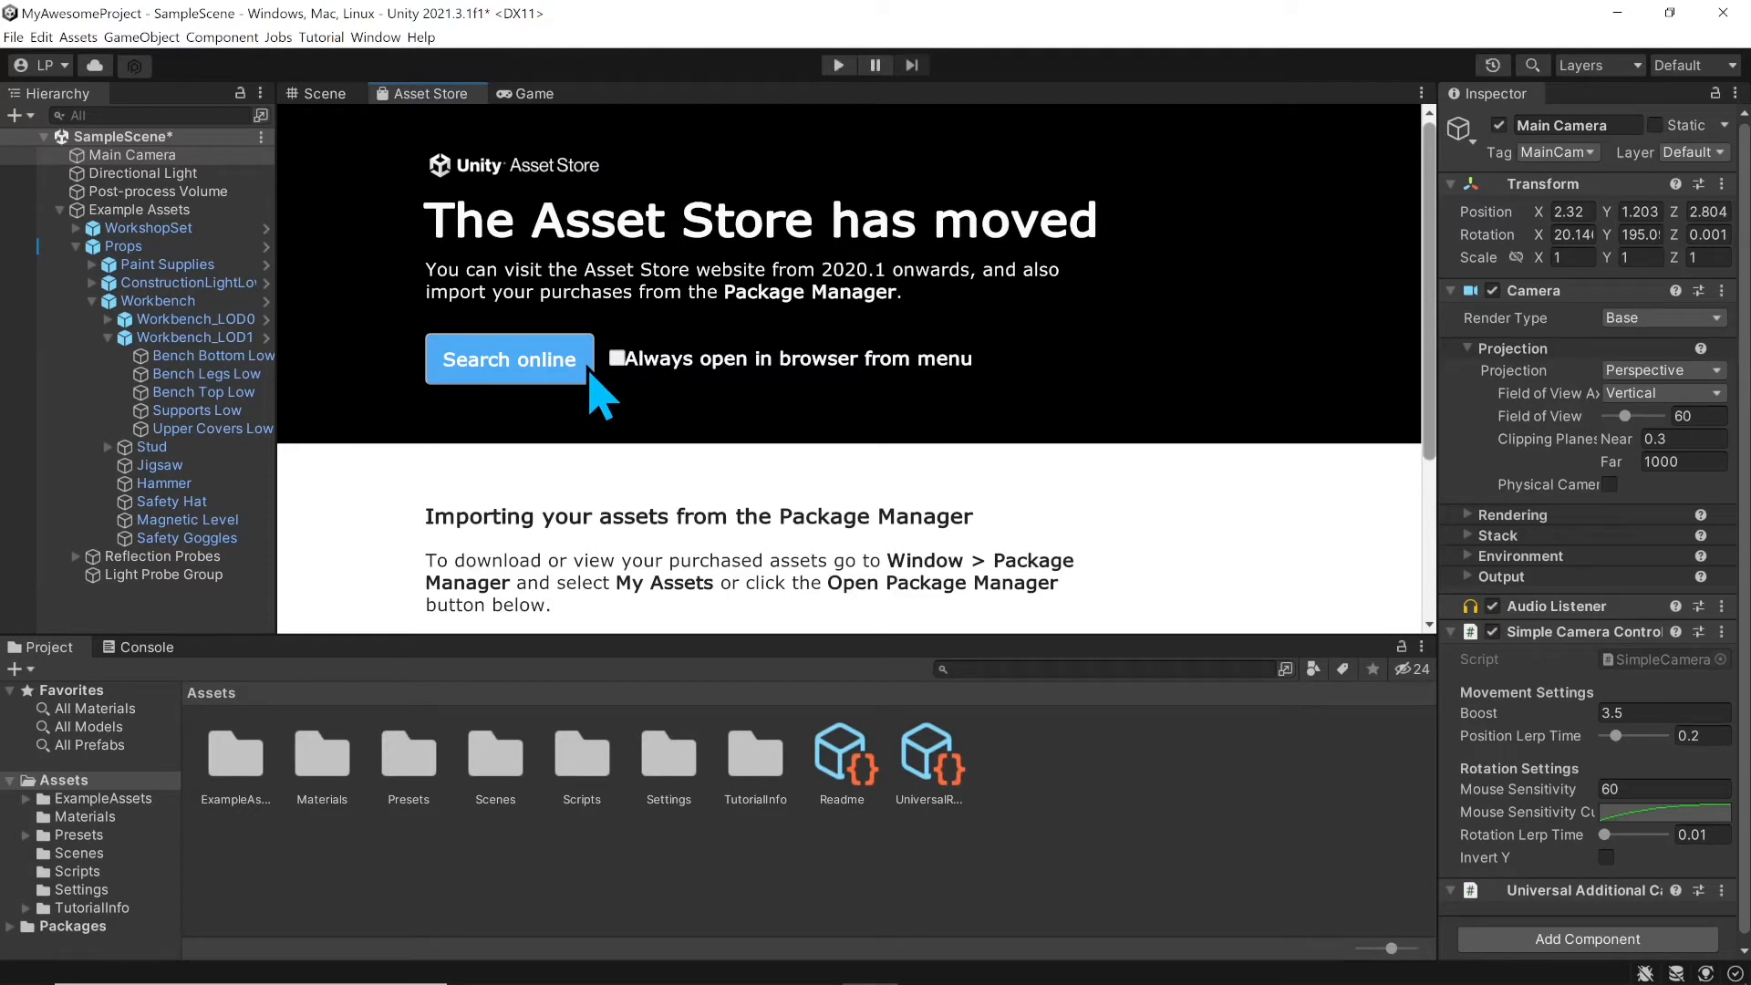
pyautogui.click(519, 362)
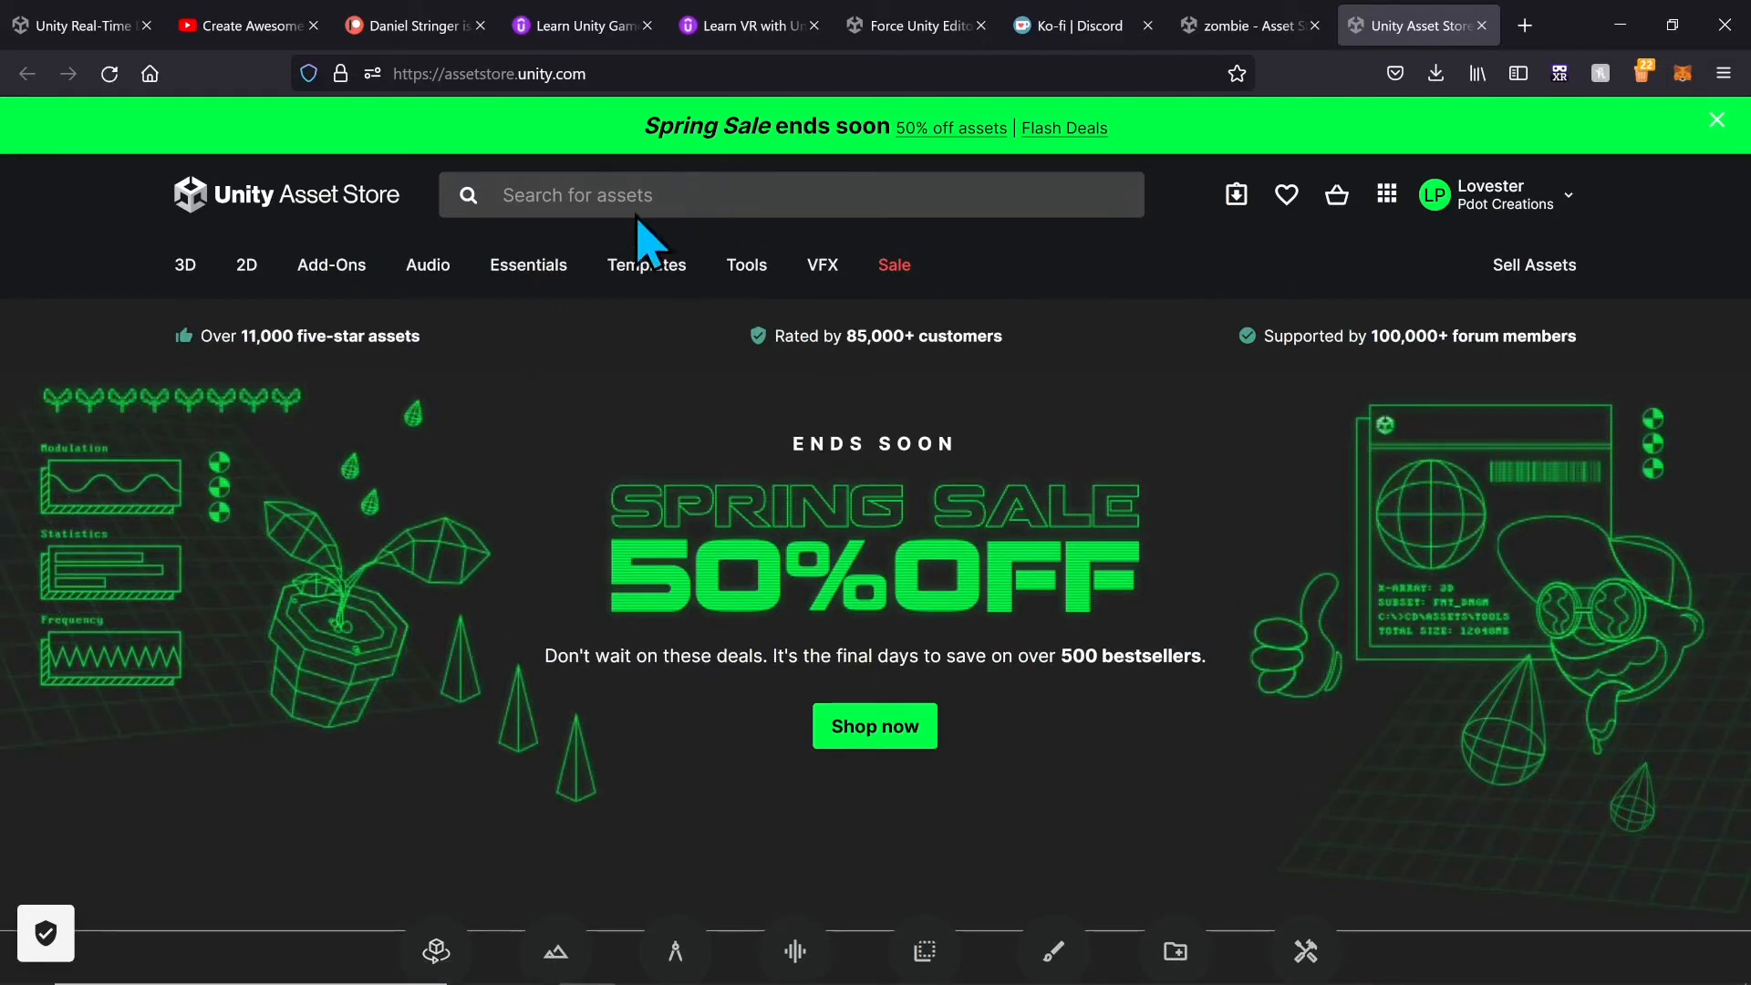
# Step: Search the Asset Store for 'zombie', scroll the results, and minimize the browser
pyautogui.moveTo(189, 267)
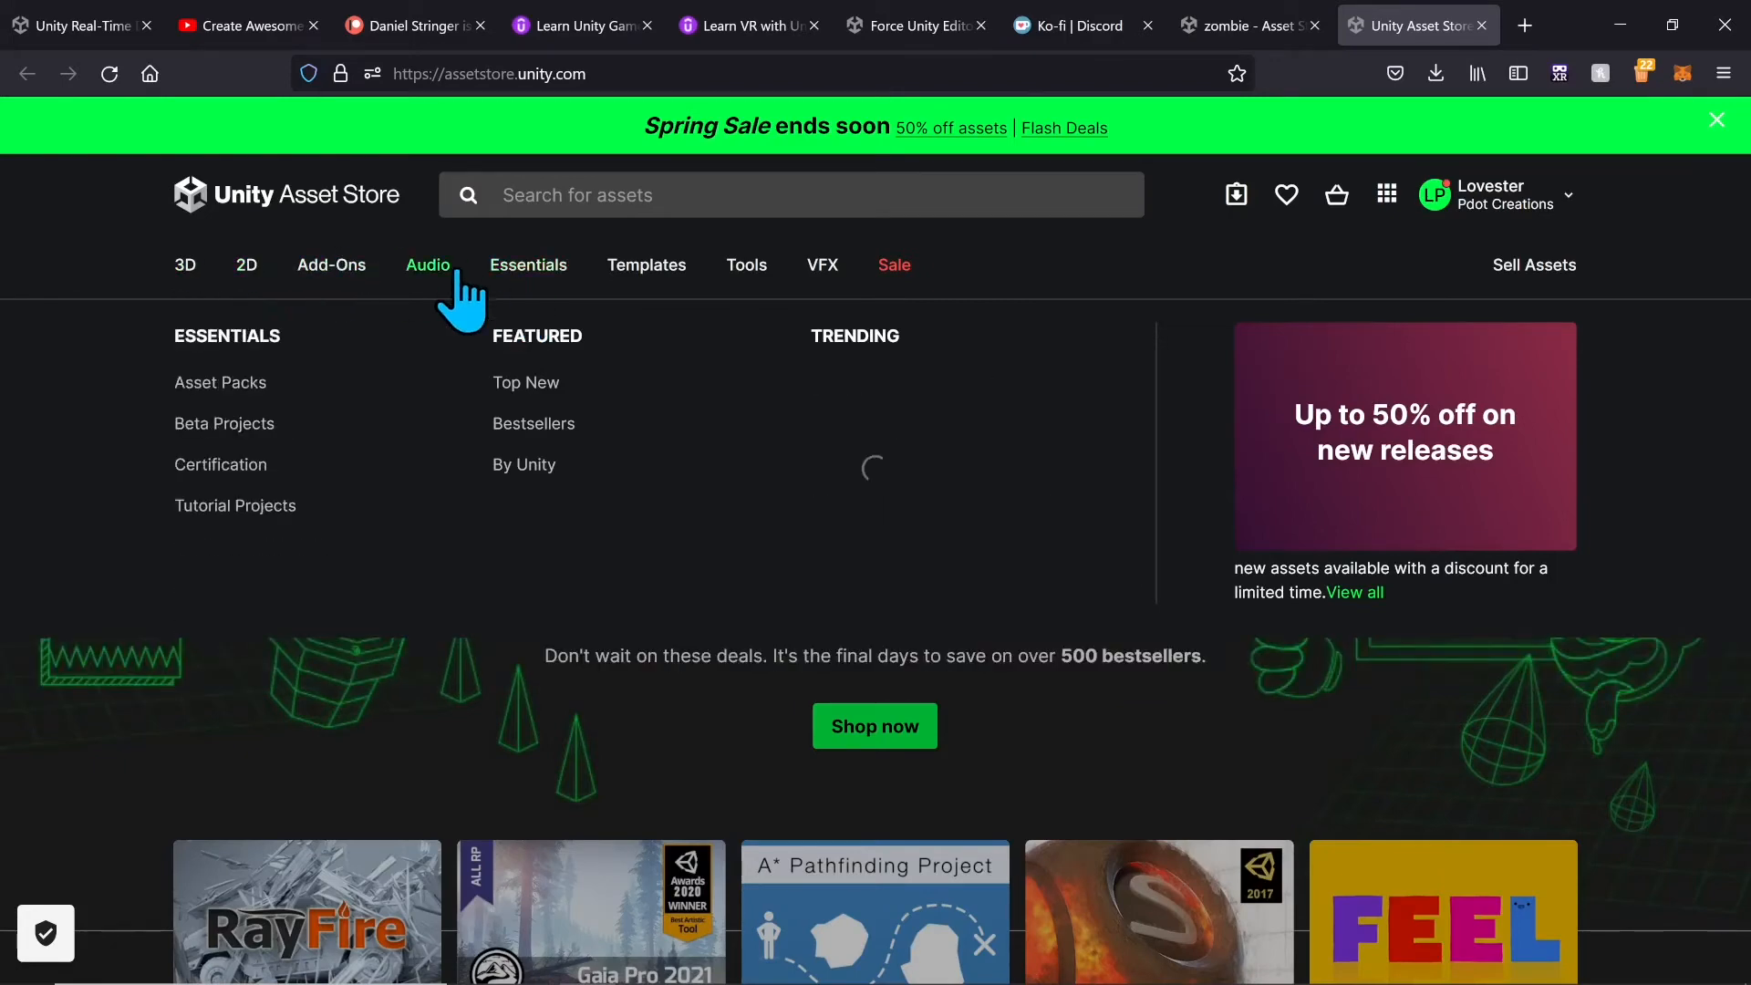
pyautogui.moveTo(525, 274)
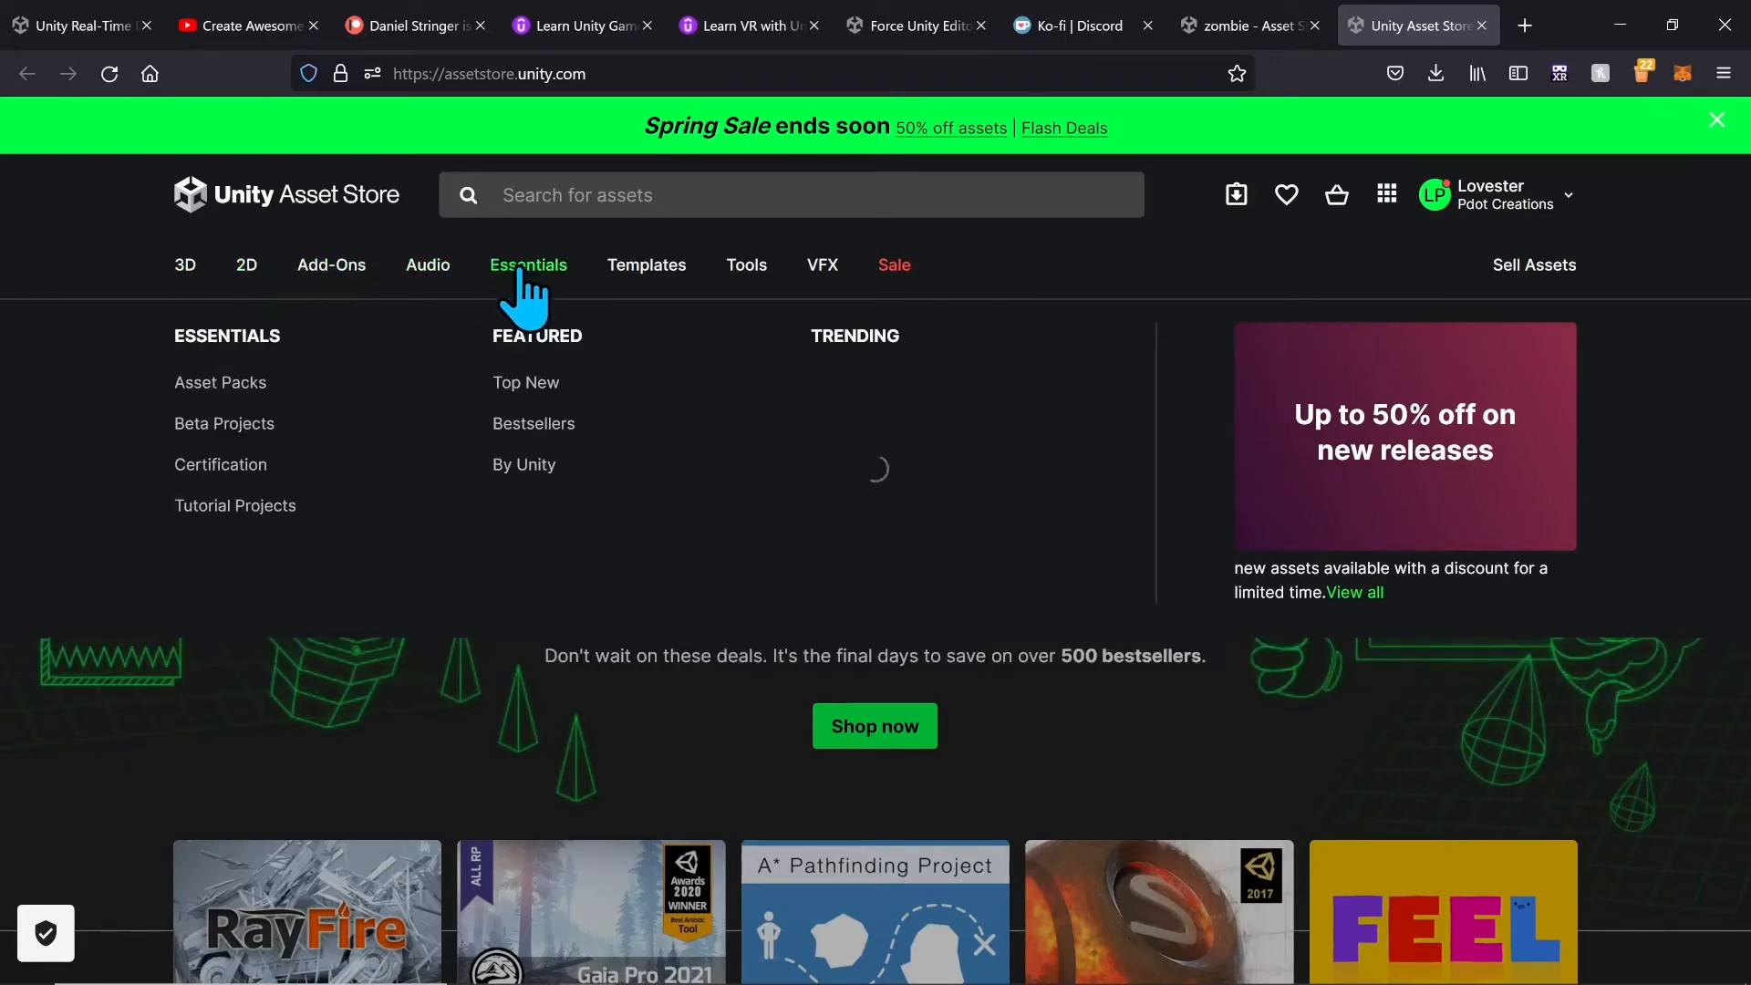
pyautogui.click(781, 200)
pyautogui.write('zo')
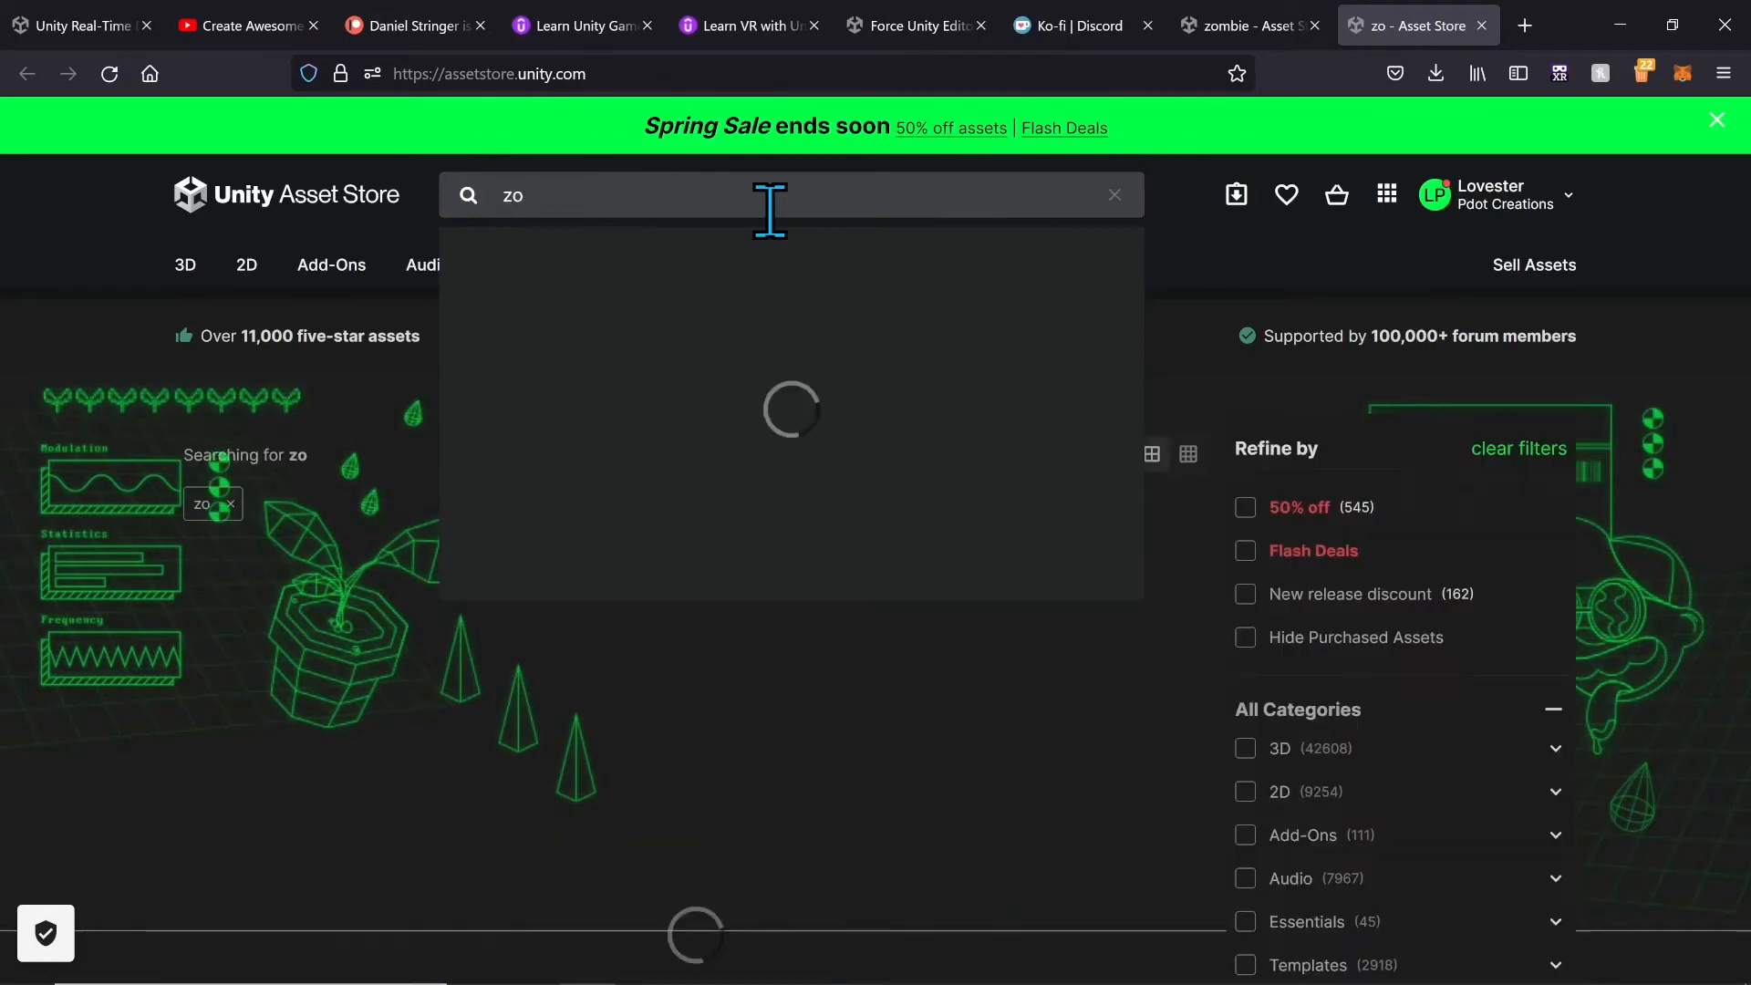
pyautogui.write('mbie')
pyautogui.press('Return')
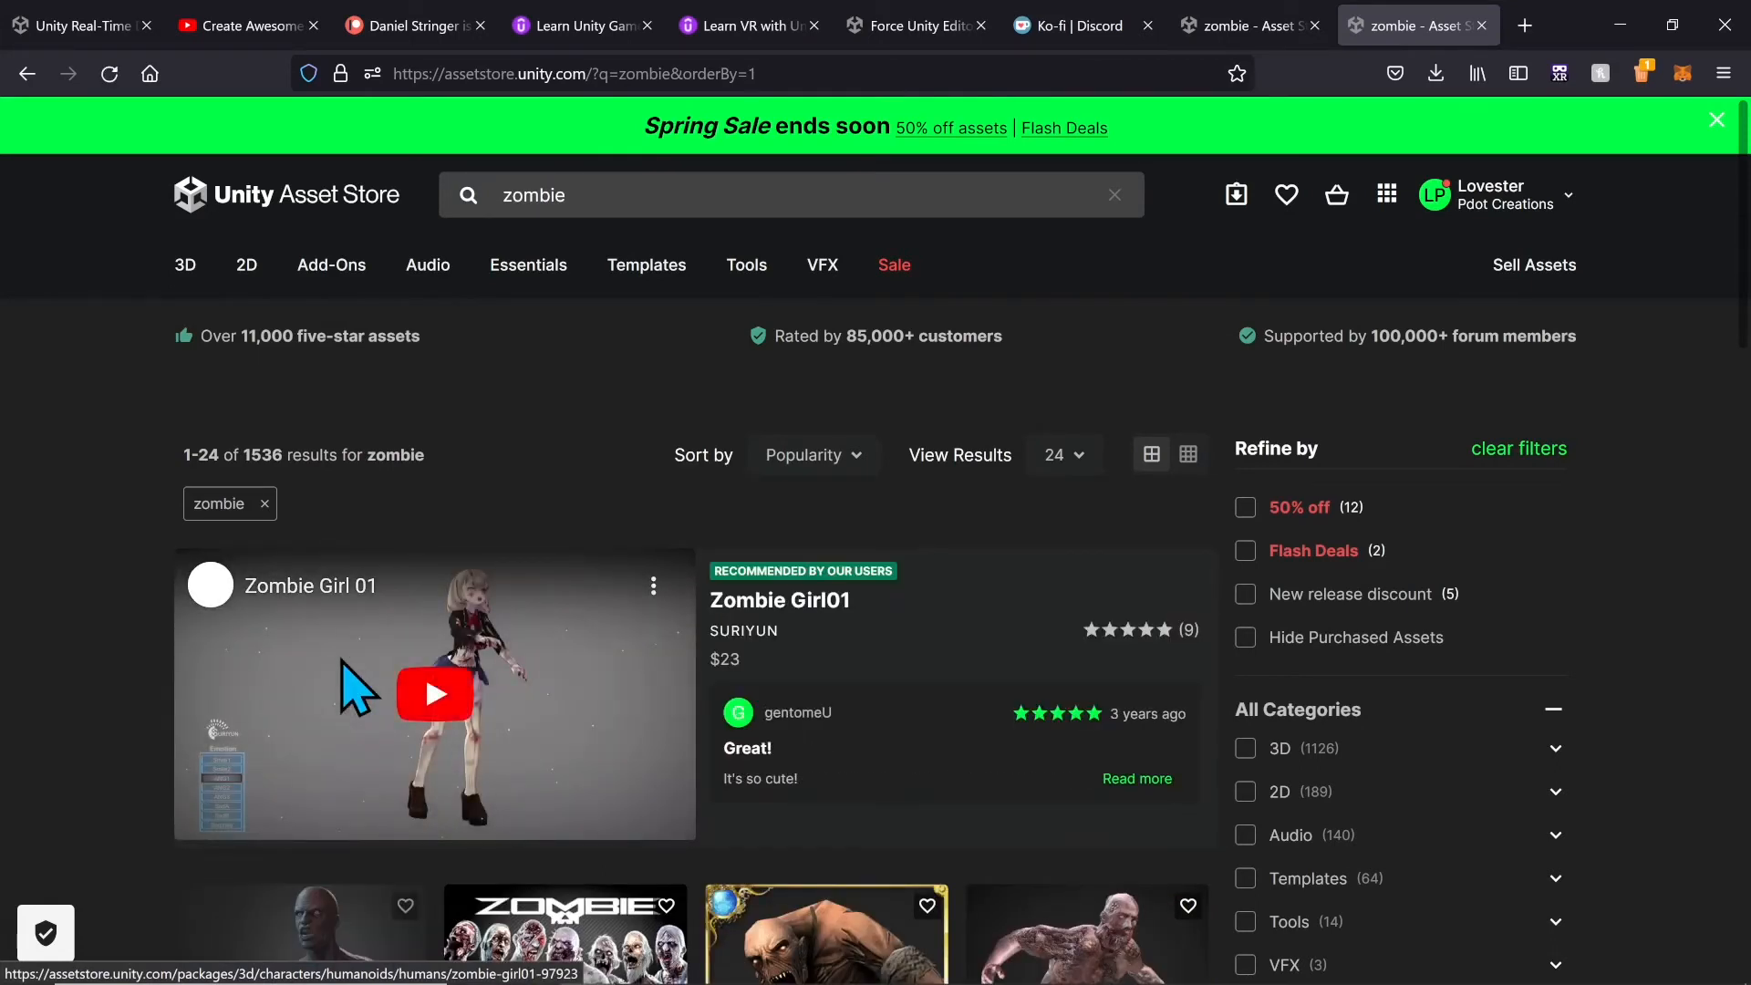
pyautogui.scroll(-3, 358, 695)
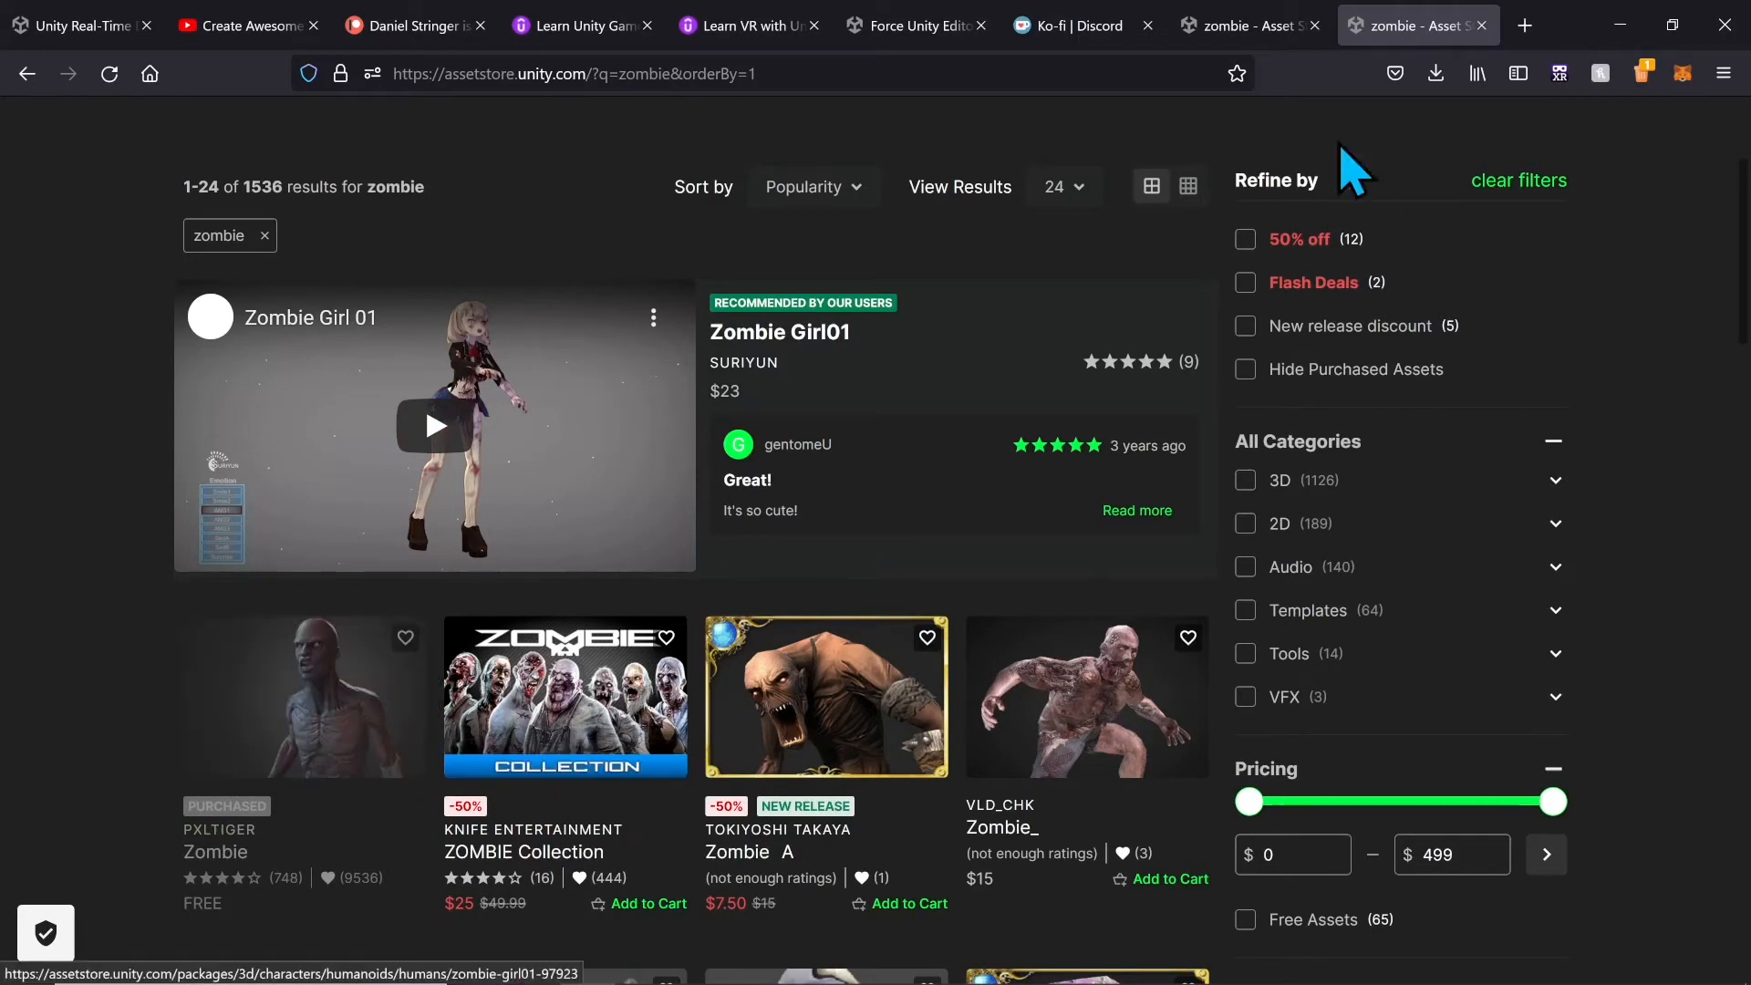
pyautogui.click(1621, 26)
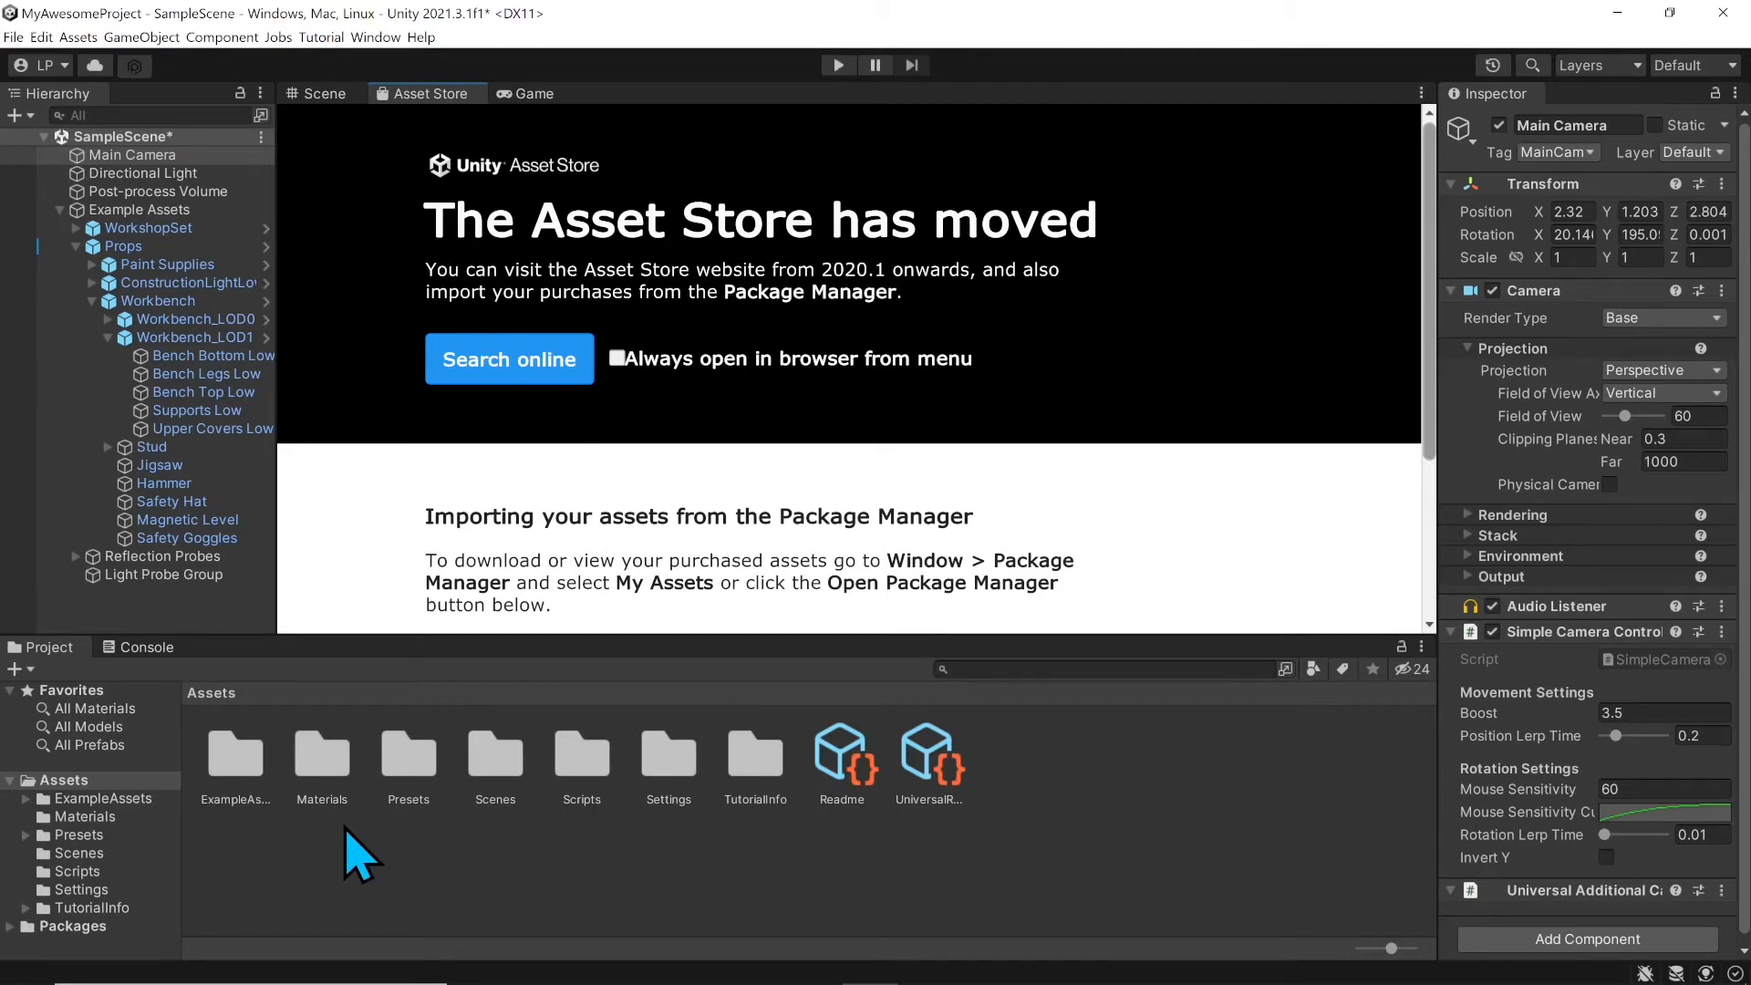
# Step: Return to the Scene view and browse the Packages folder in the Project window
pyautogui.click(327, 97)
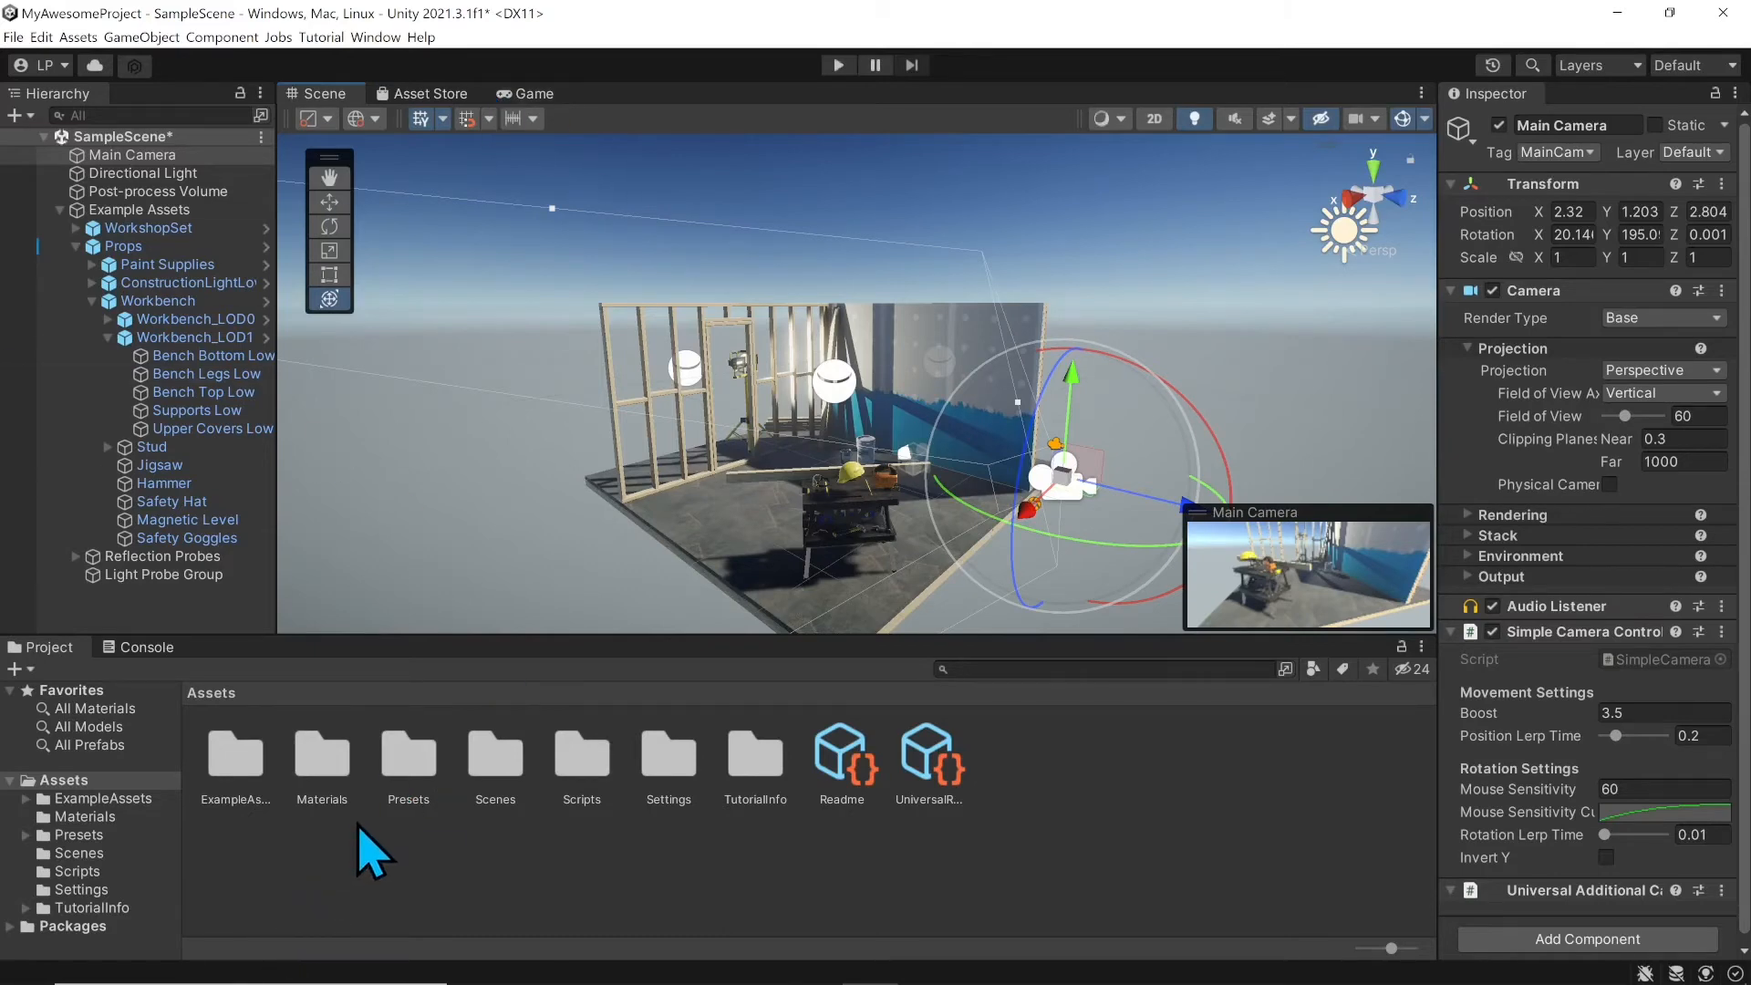
pyautogui.click(91, 934)
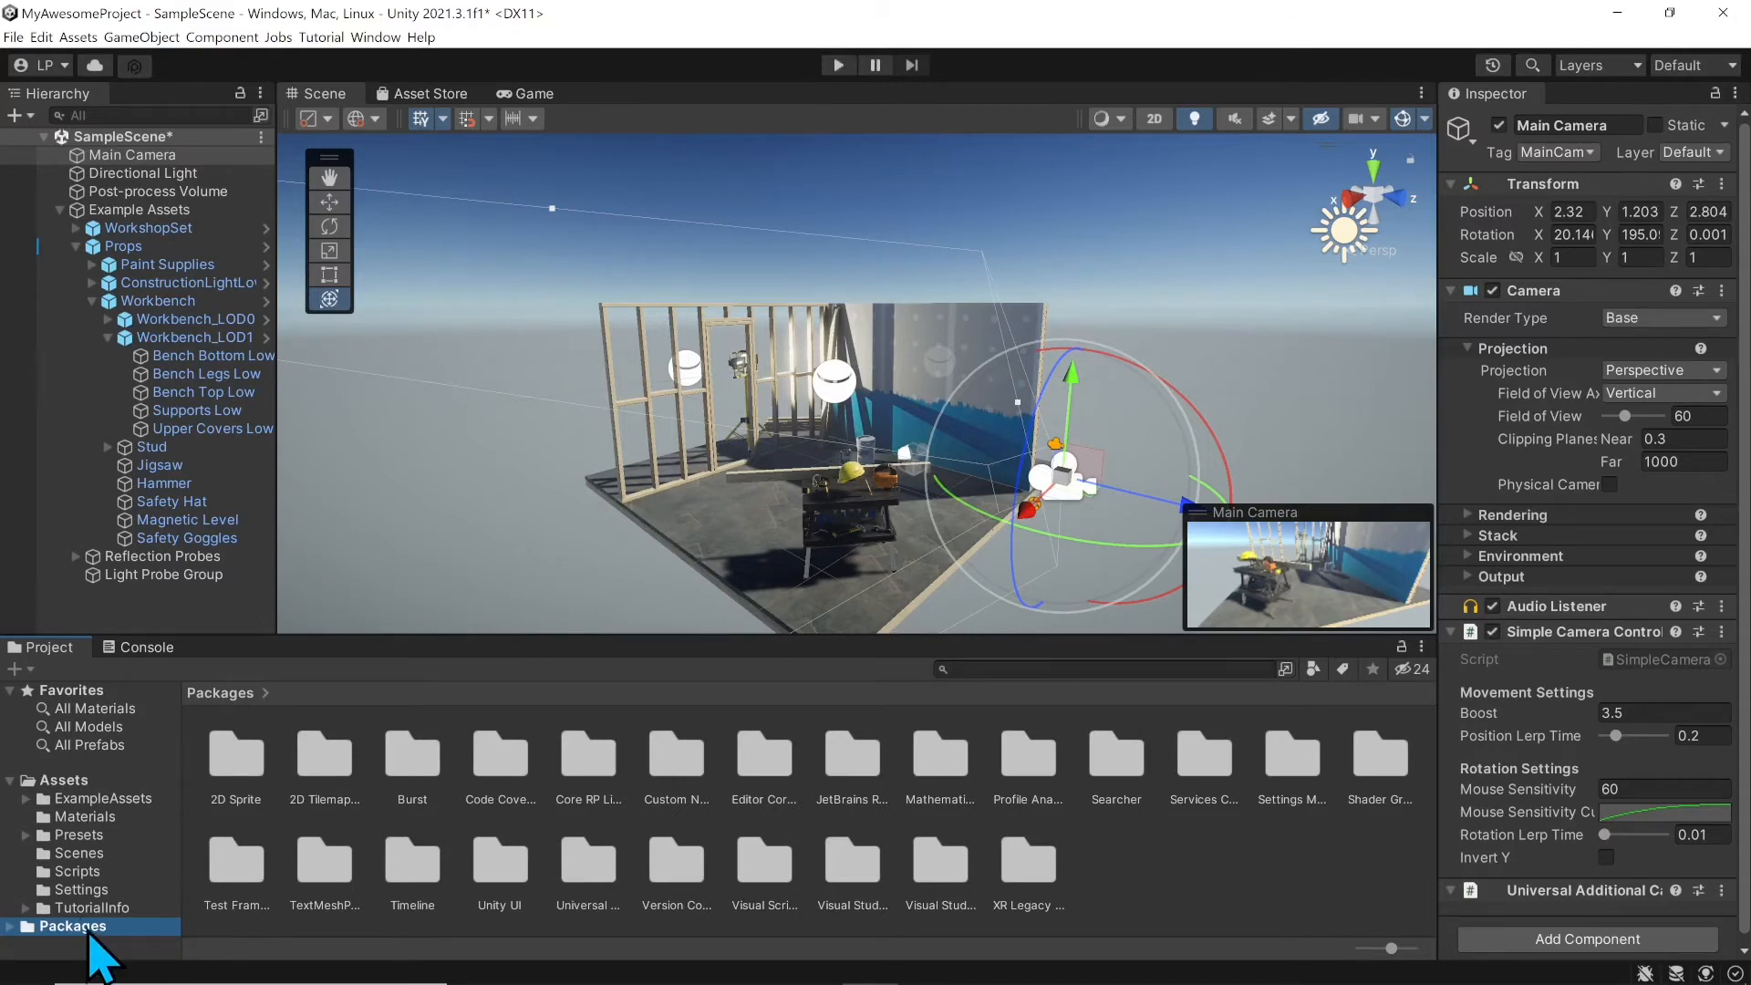
# Step: Select the Assets folder, glance at the Console, then return to the Project panel
pyautogui.click(66, 781)
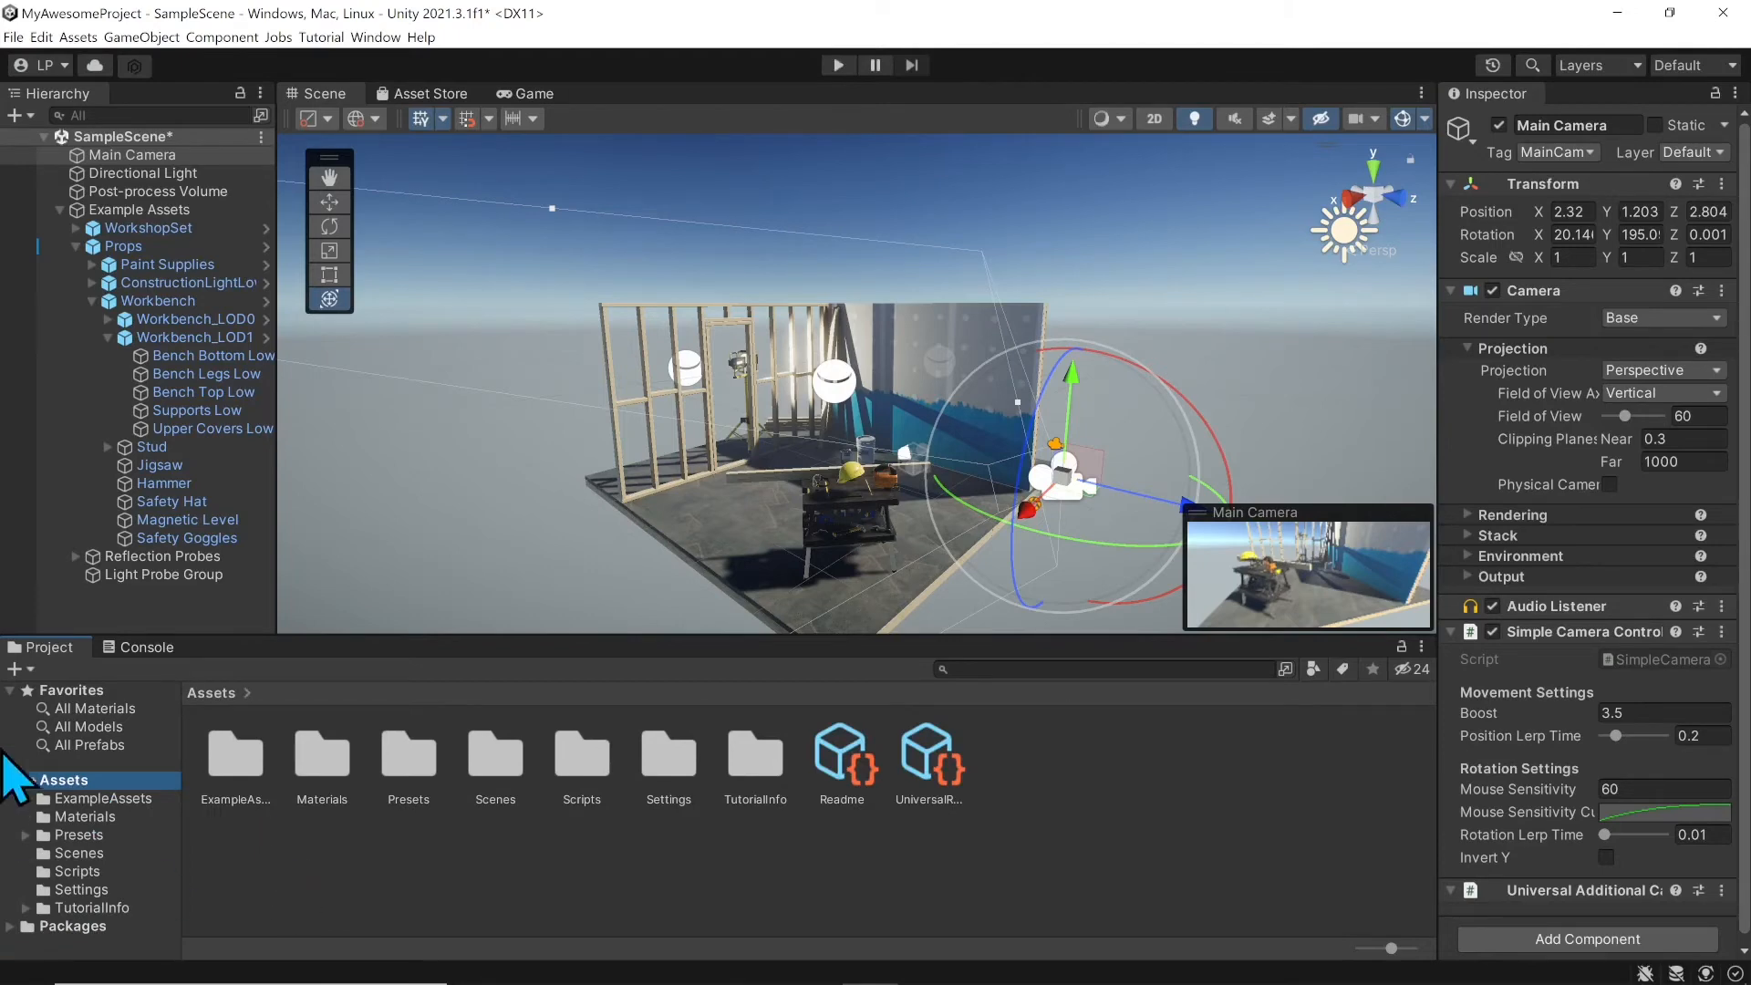
pyautogui.click(145, 651)
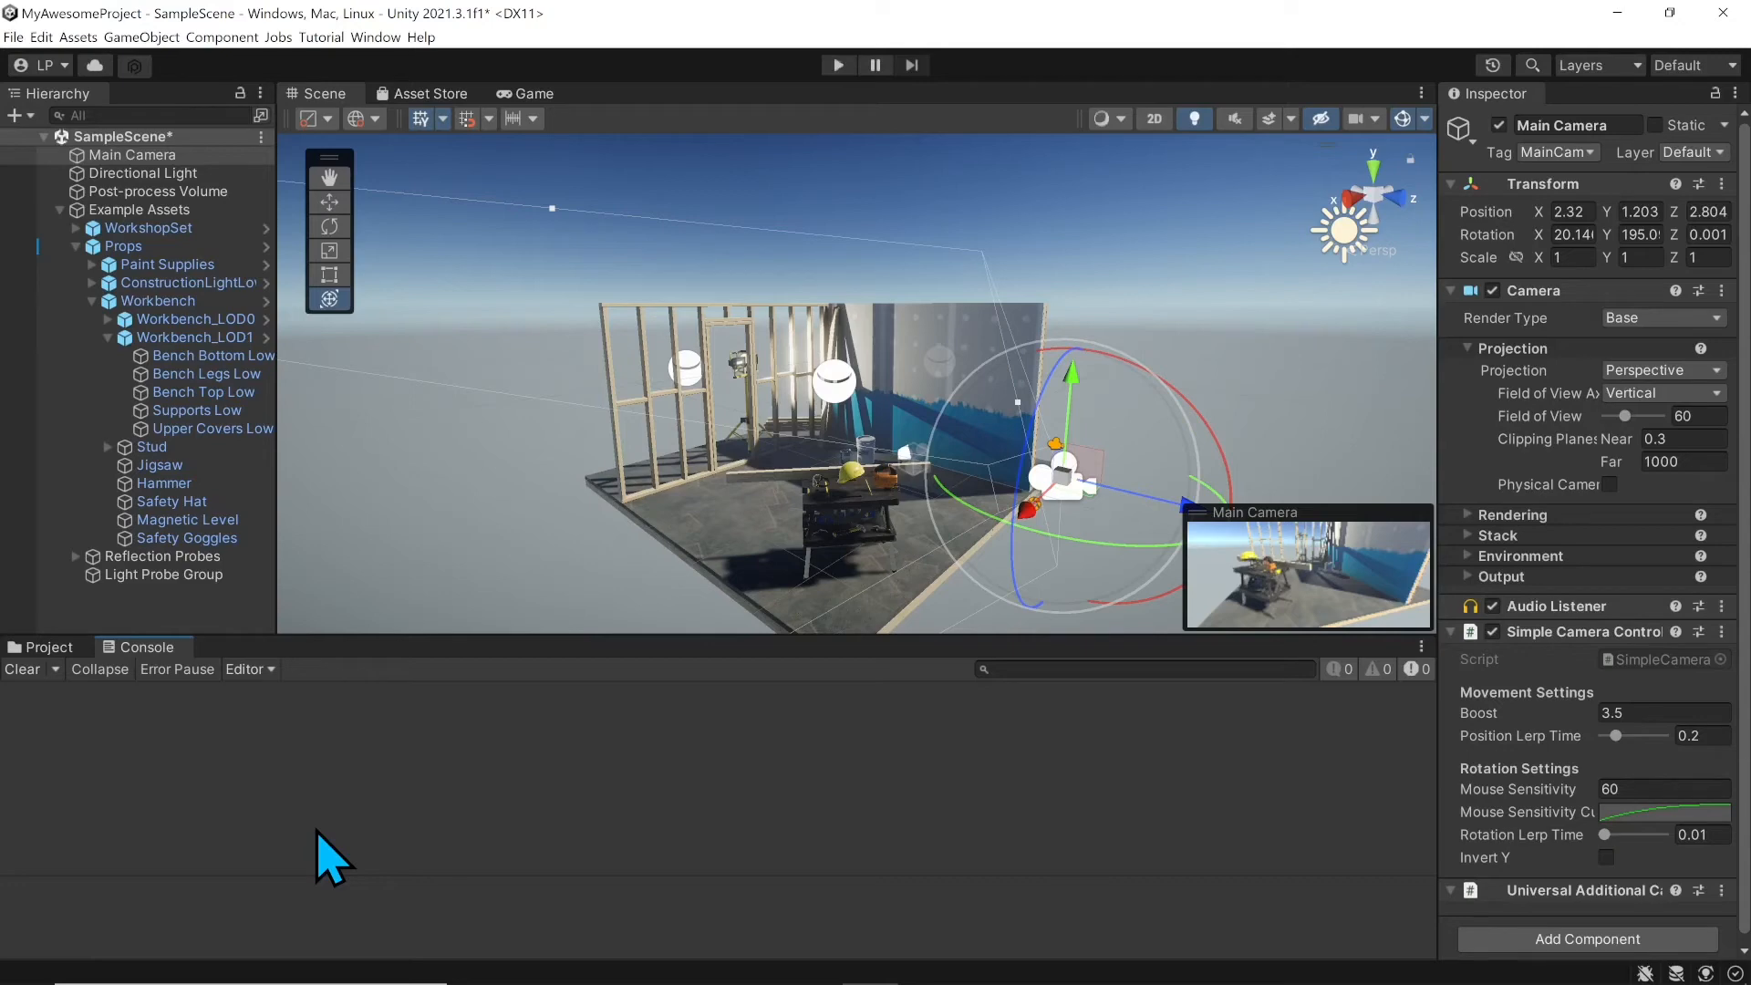
pyautogui.click(68, 649)
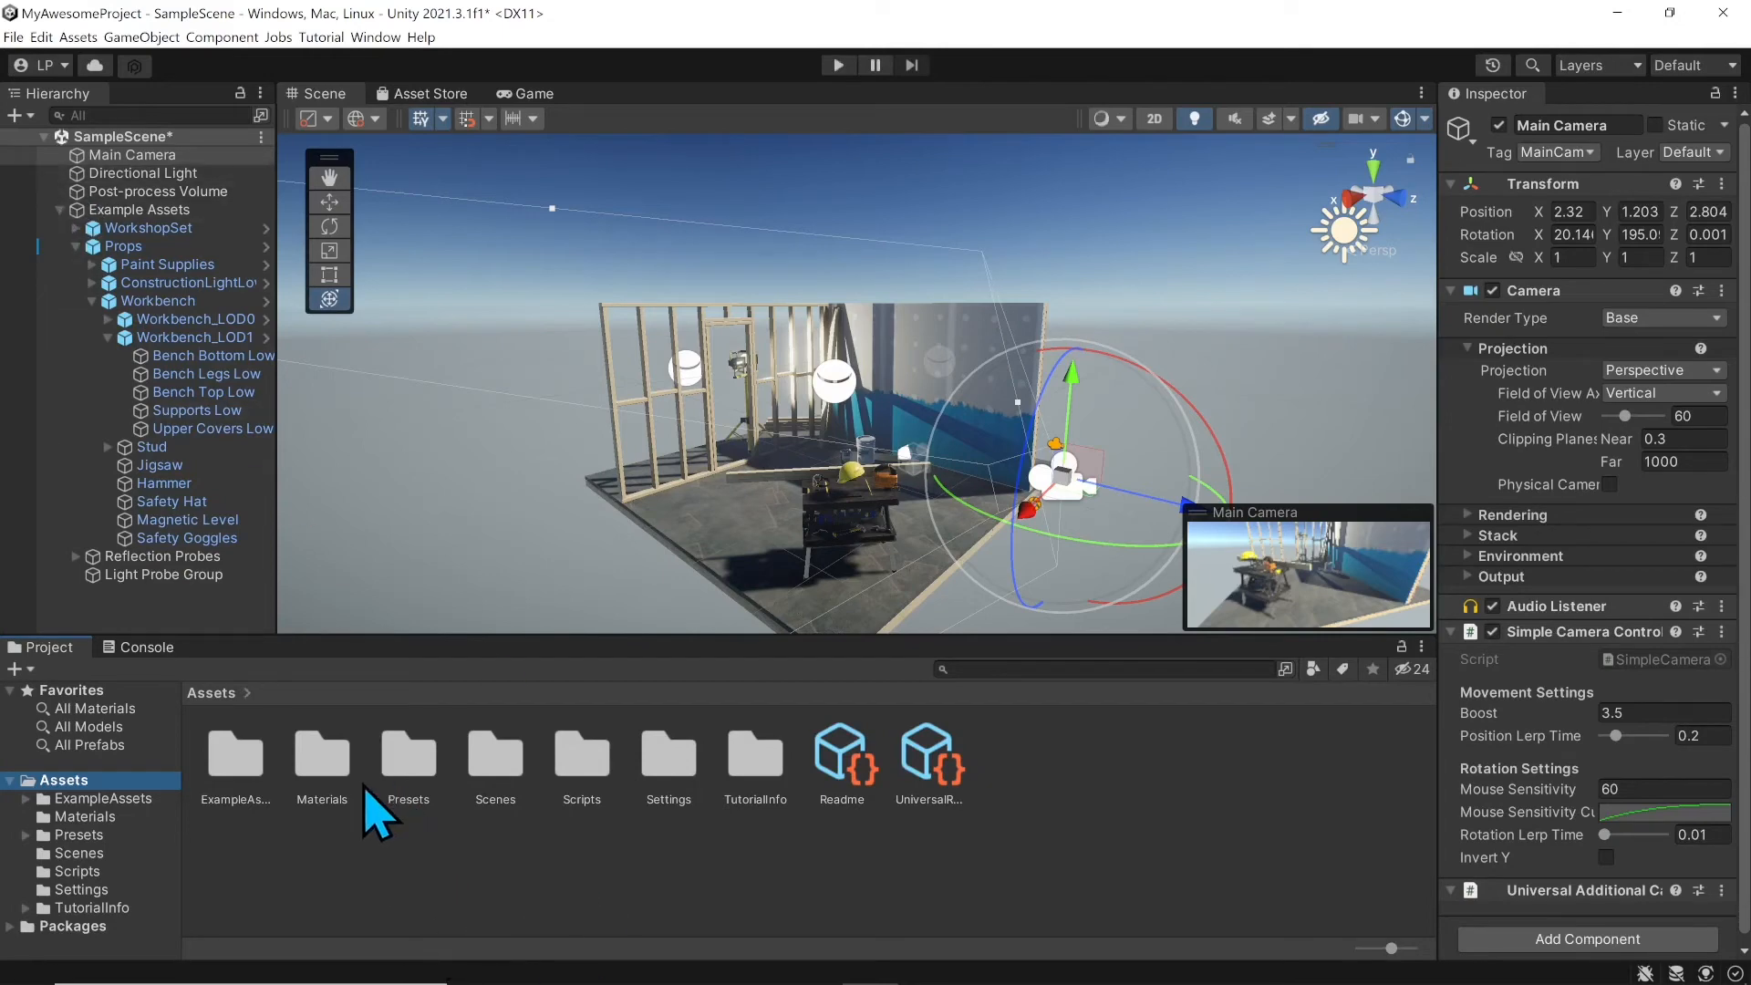
# Step: From ExampleAssets/Models, drag jigsaw_low into the Scene view and again into the Hierarchy
pyautogui.doubleClick(248, 774)
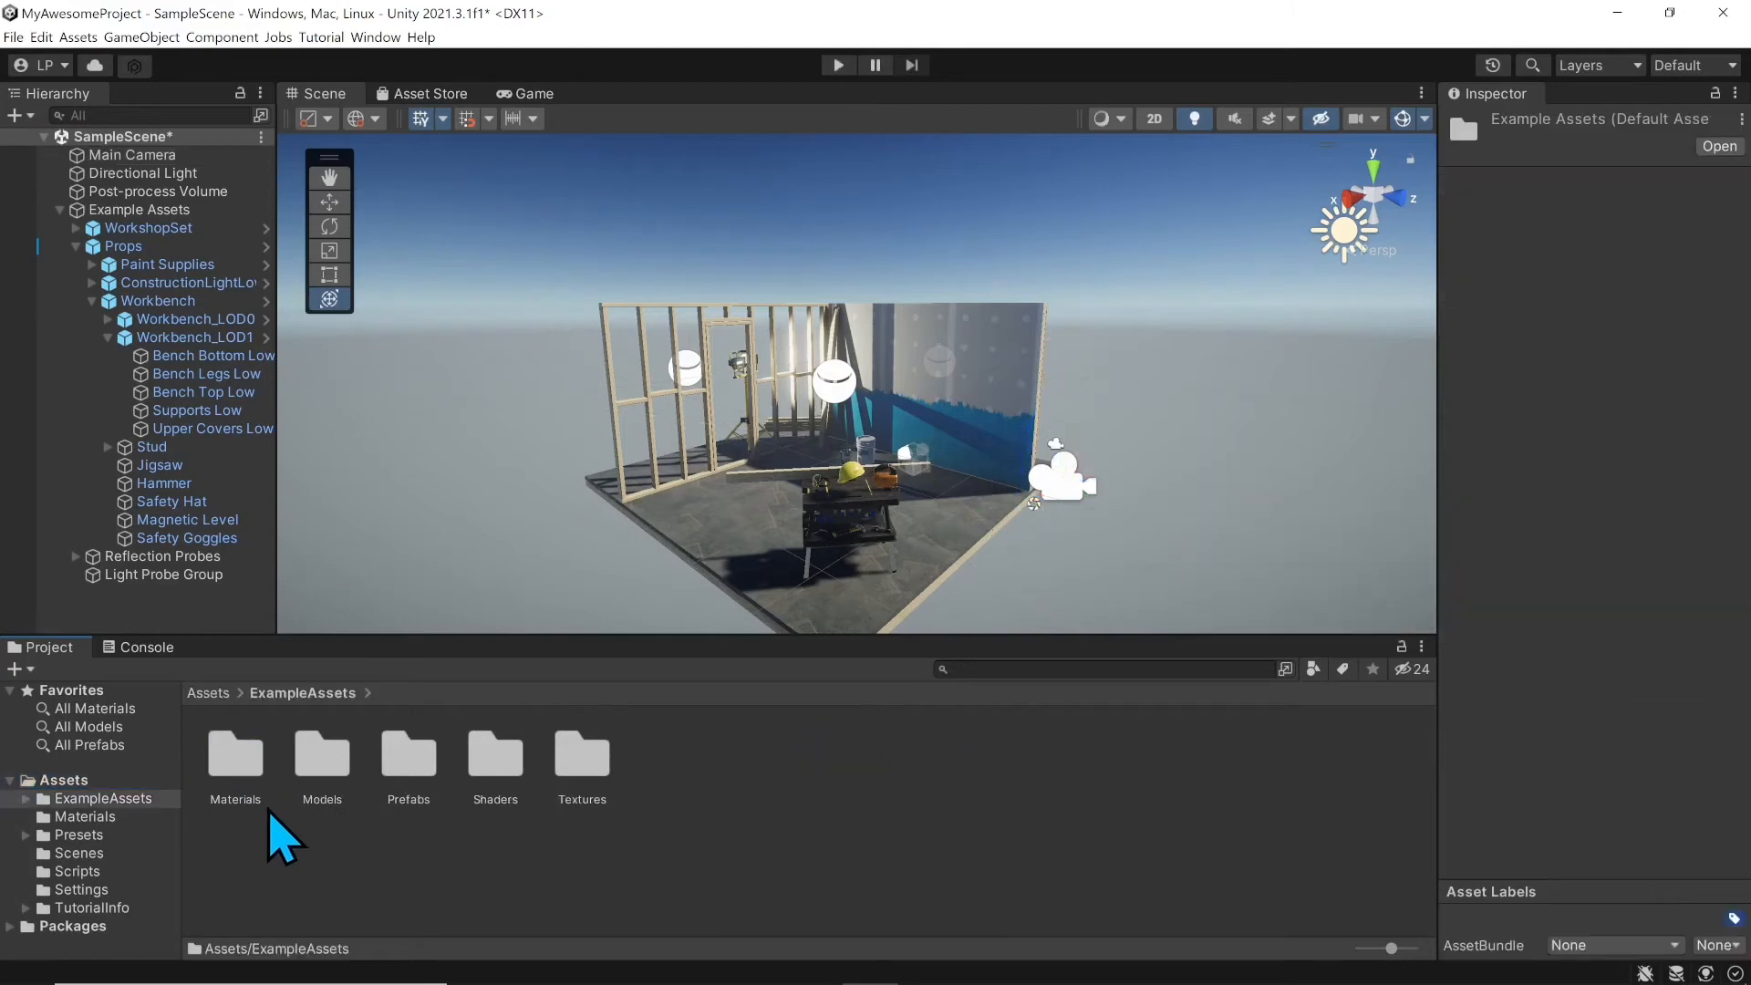
pyautogui.doubleClick(326, 775)
pyautogui.click(233, 771)
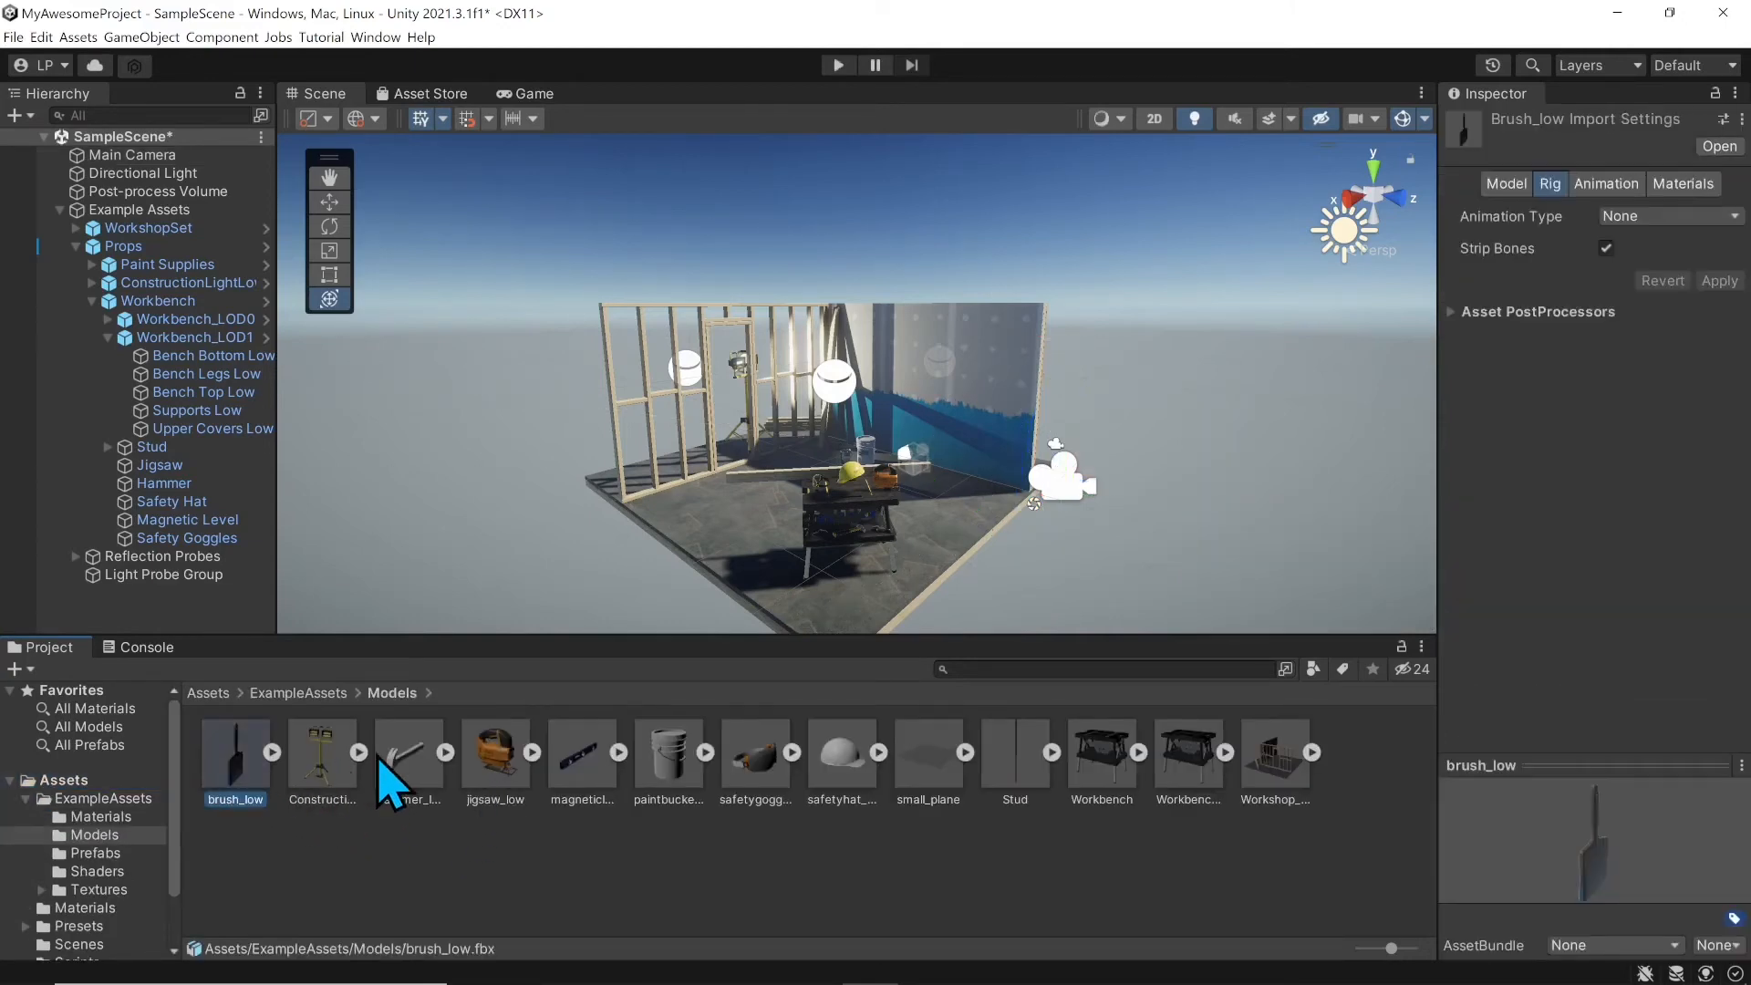
pyautogui.click(60, 210)
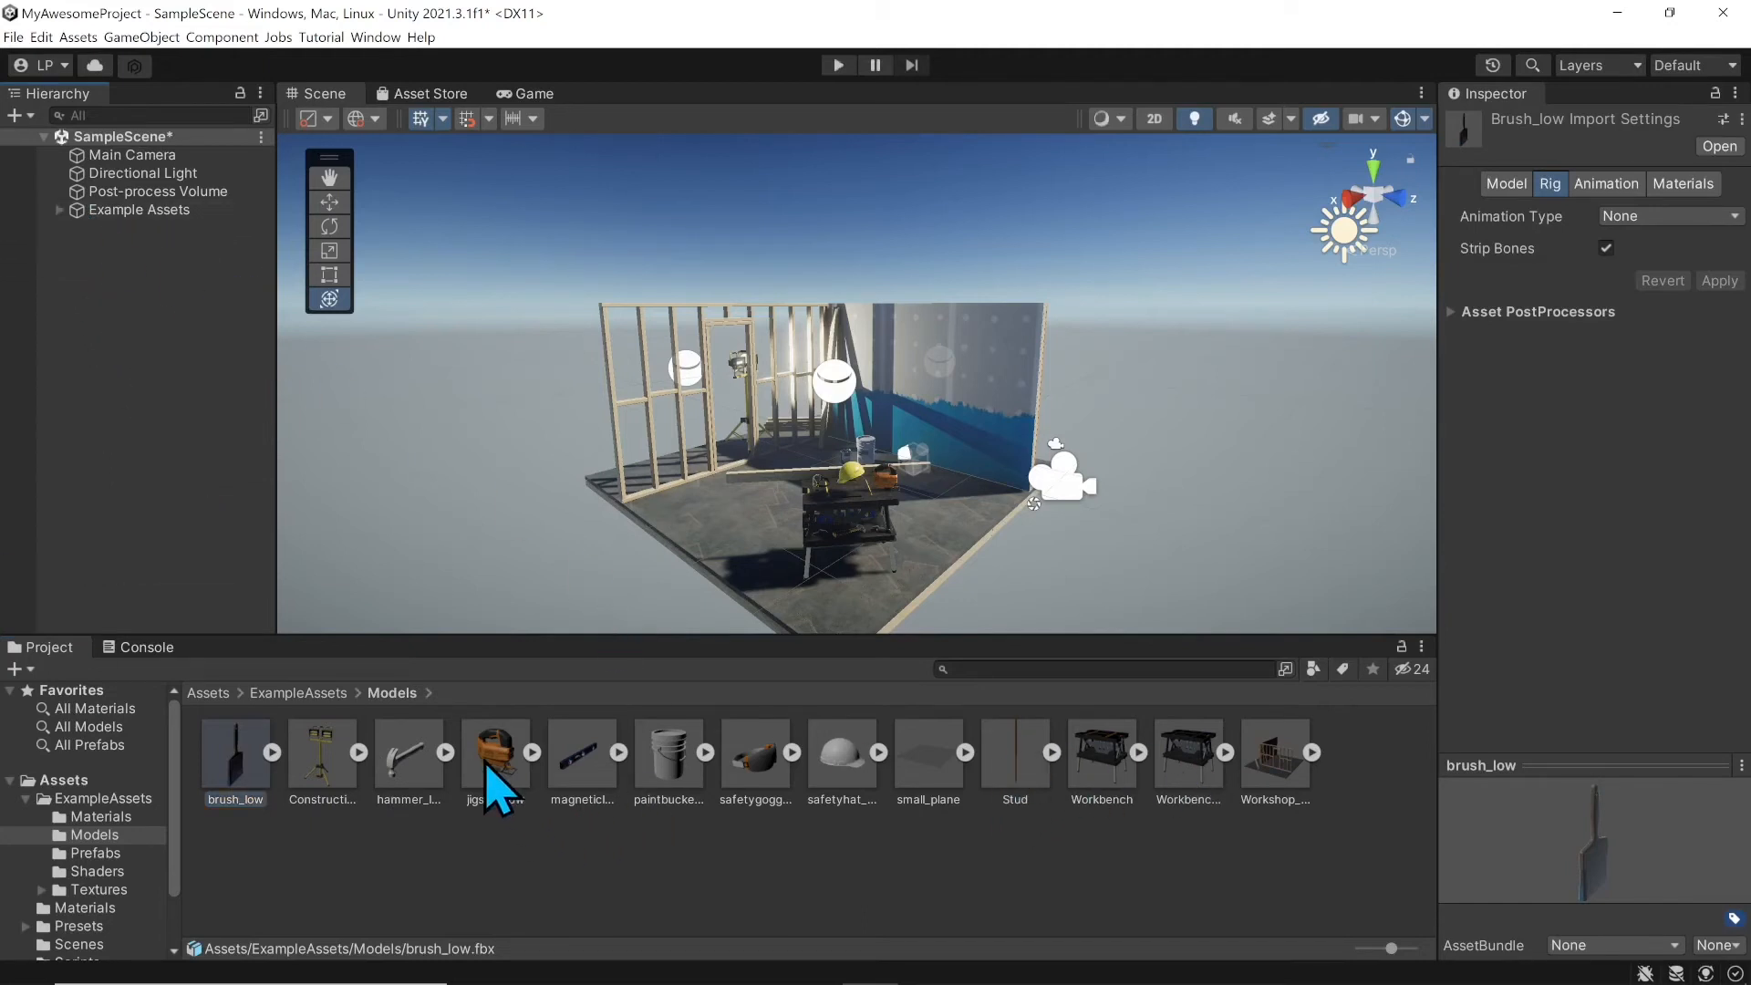
pyautogui.moveTo(491, 771); pyautogui.dragTo(538, 506)
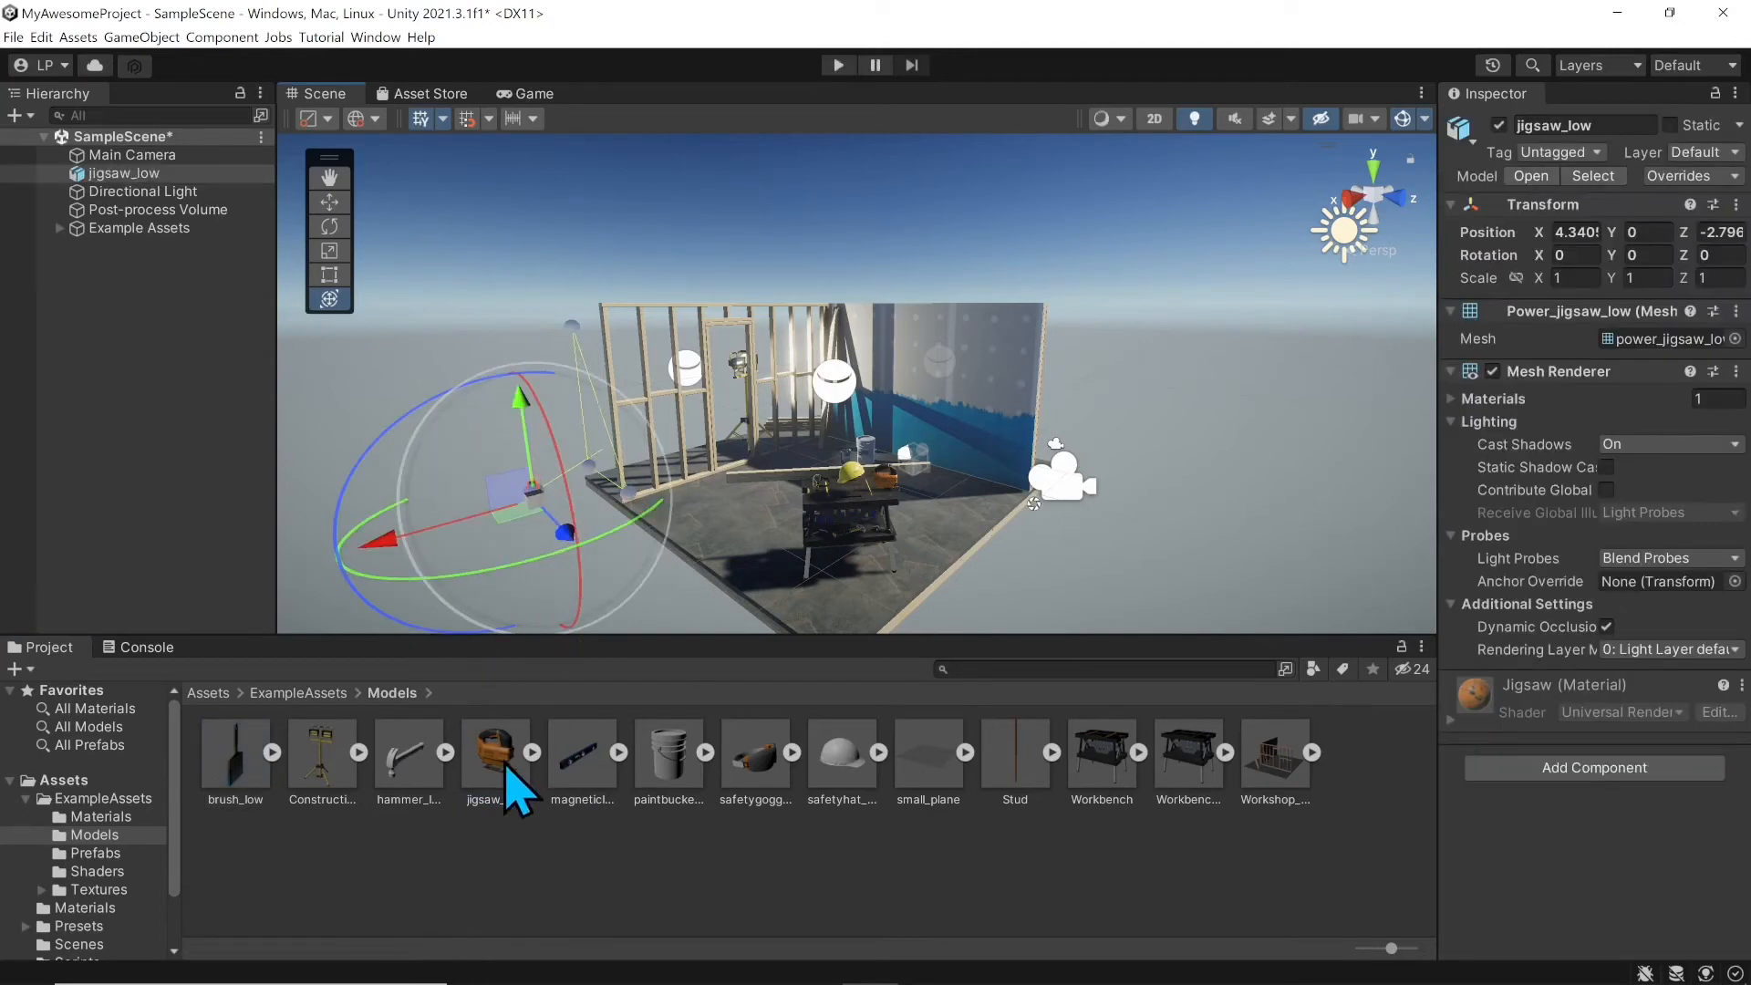
pyautogui.moveTo(486, 777); pyautogui.dragTo(164, 405)
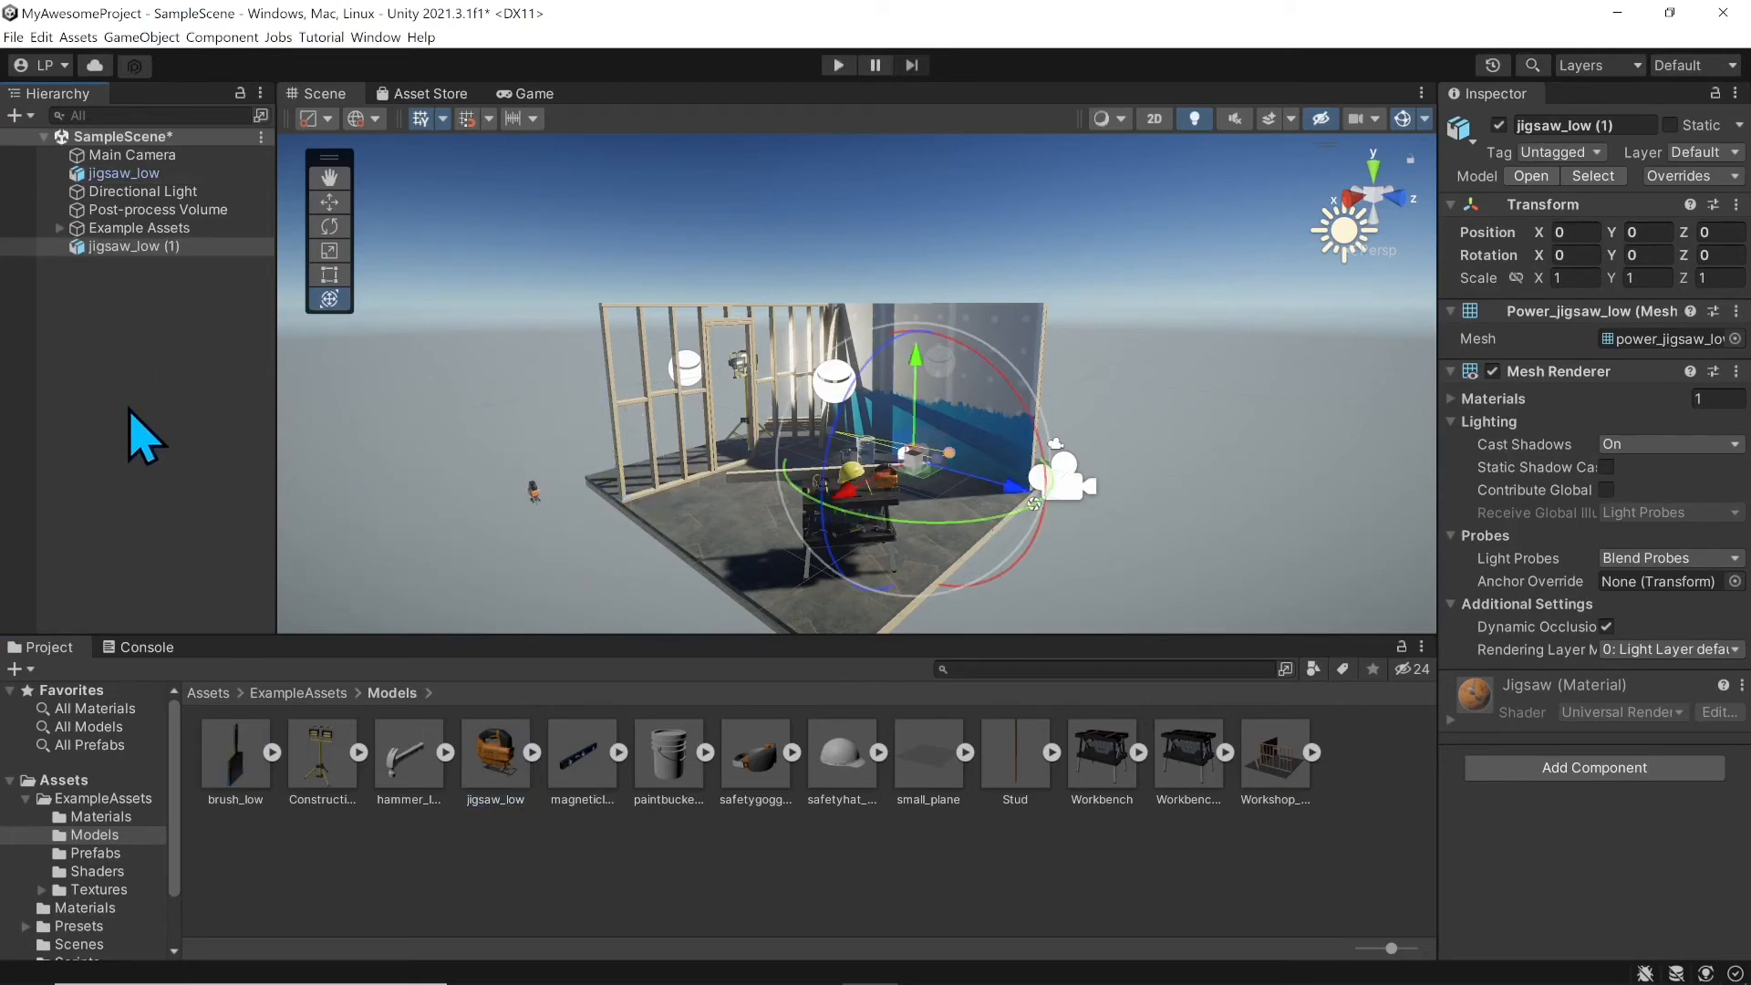
# Step: Select jigsaw_low (1) and begin renaming it, but keep its name unchanged
pyautogui.click(135, 248)
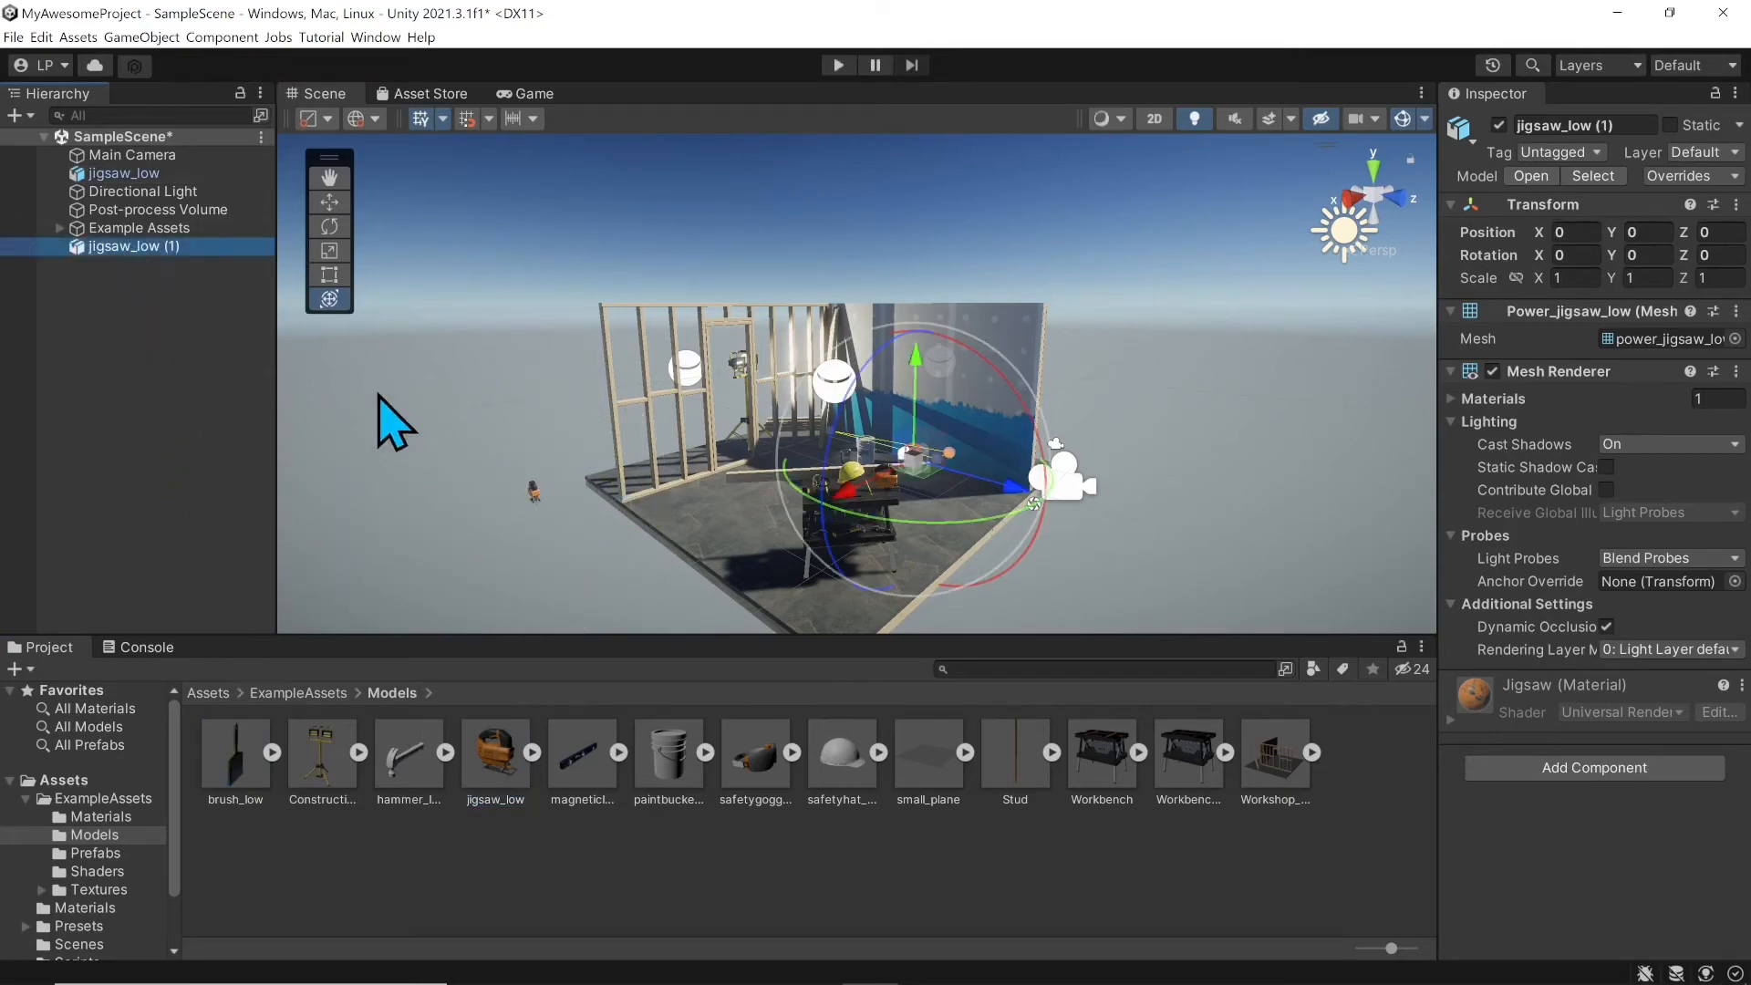
pyautogui.click(151, 248)
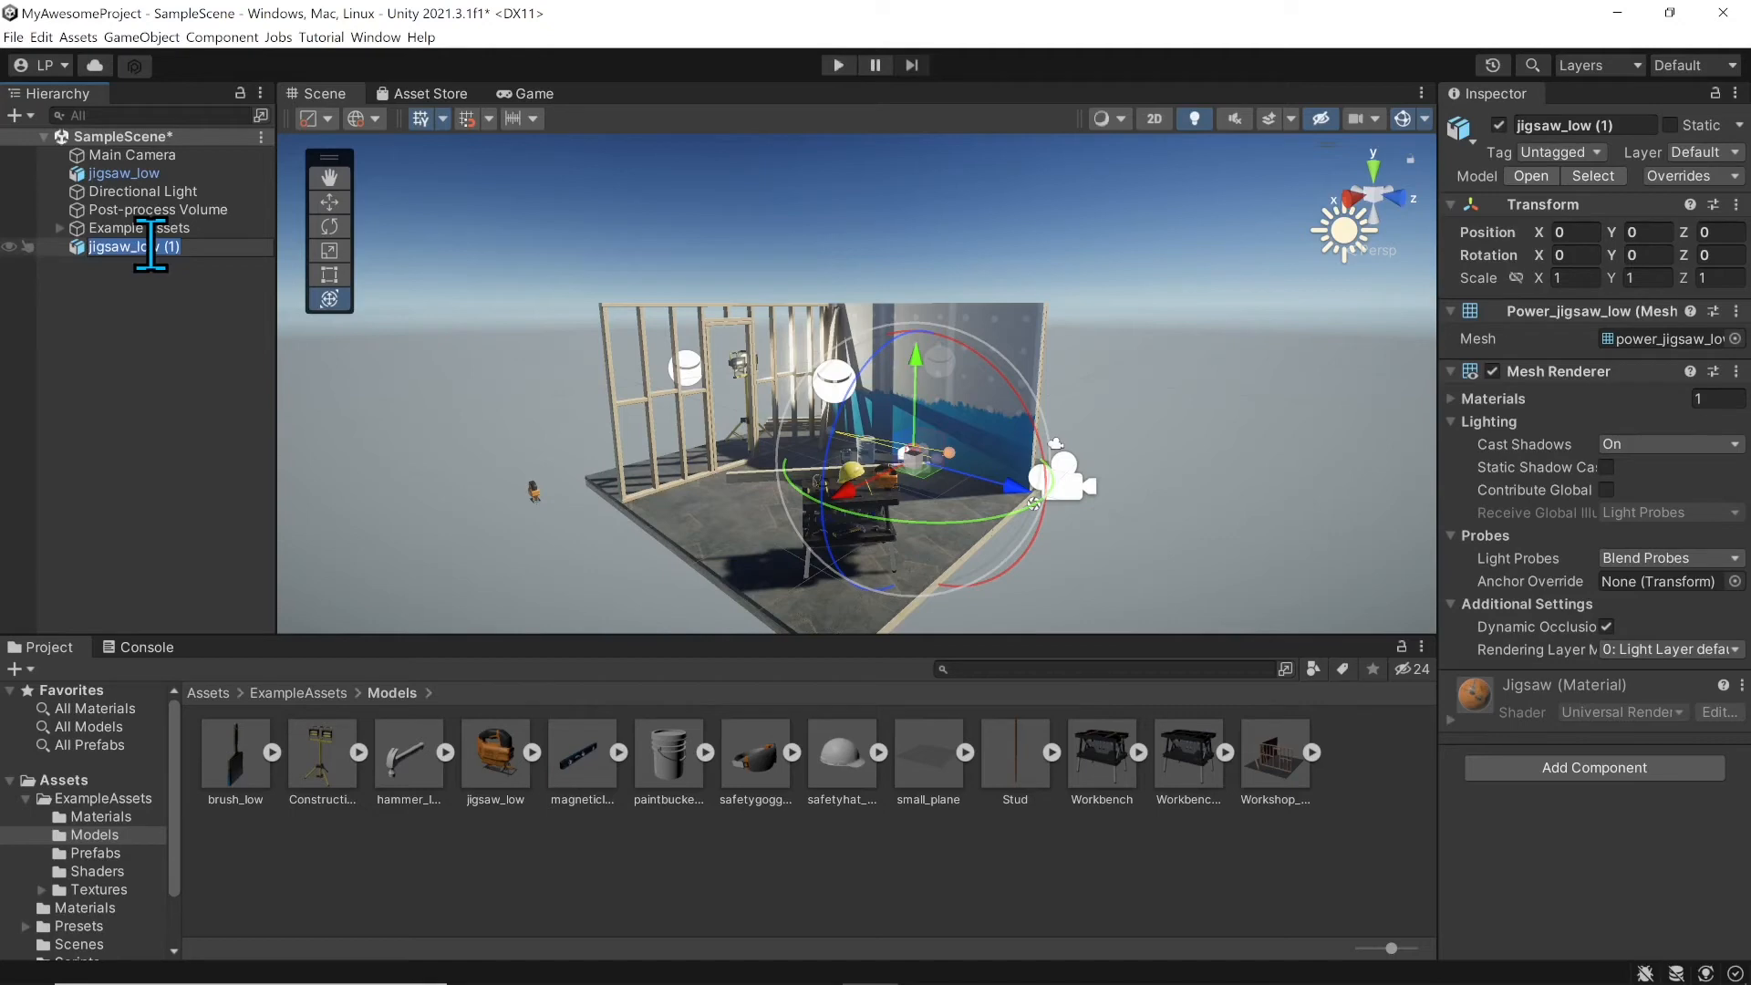
pyautogui.press('Return')
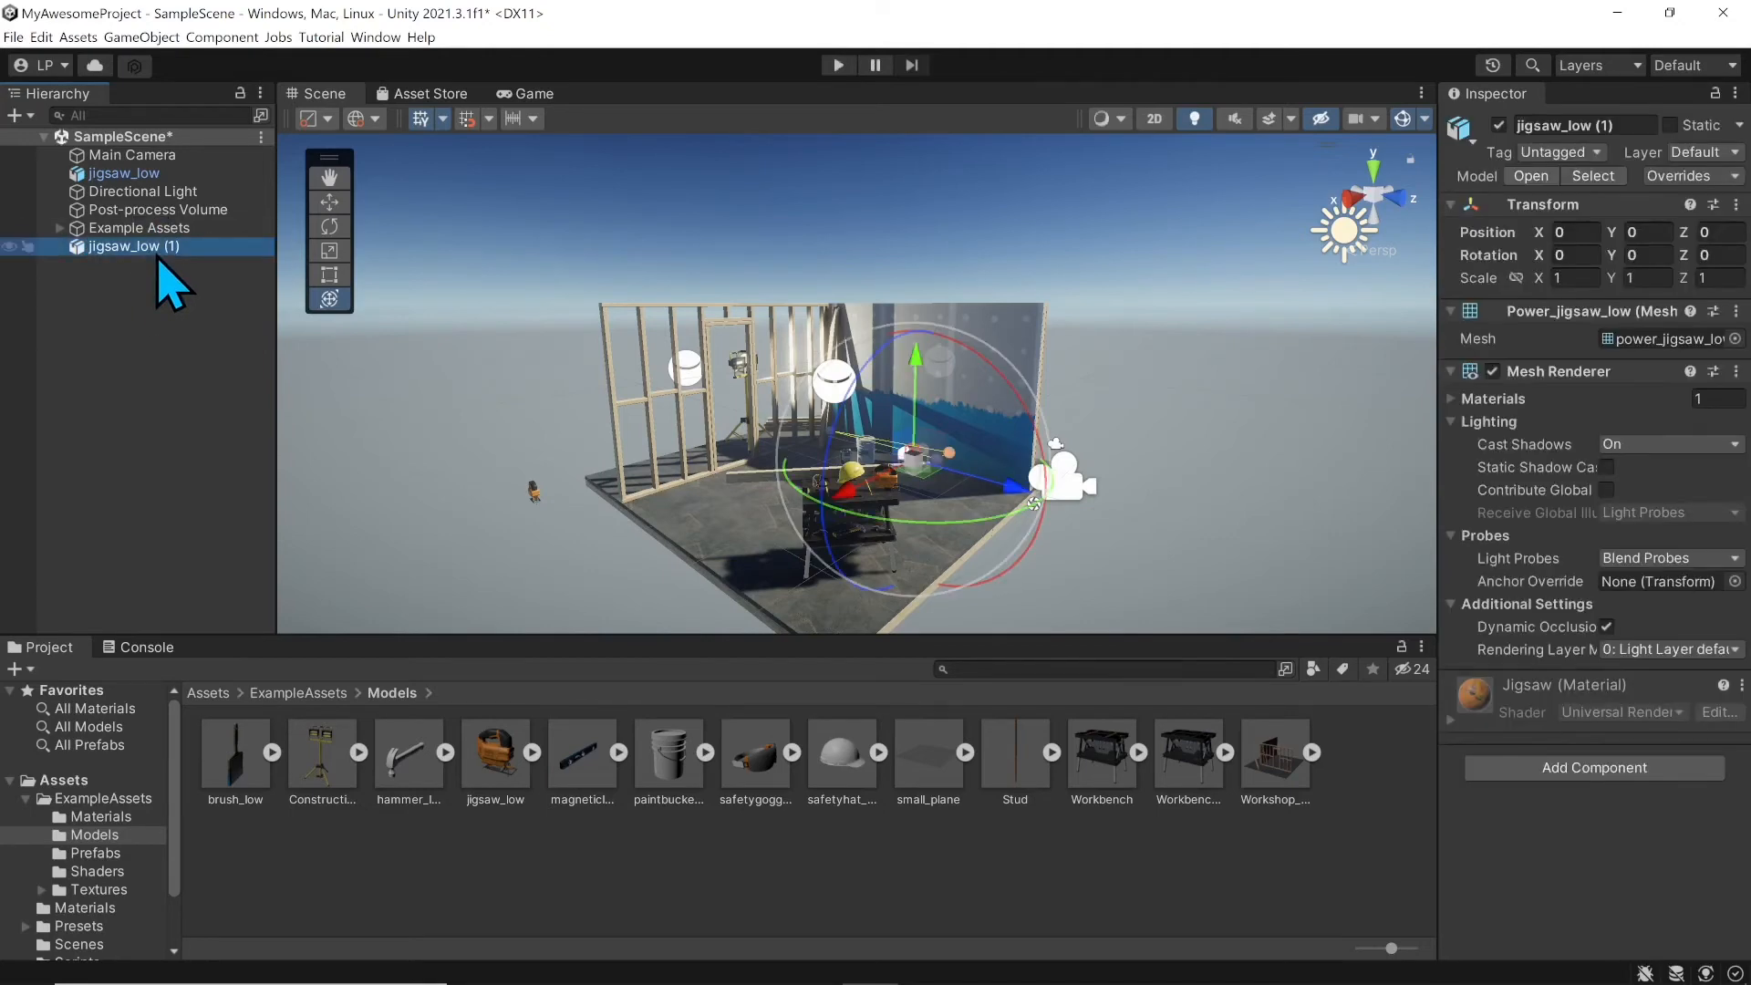
# Step: Inspect the Example Assets, Post-process Volume, jigsaw_low and Directional Light objects
pyautogui.click(110, 228)
pyautogui.click(124, 210)
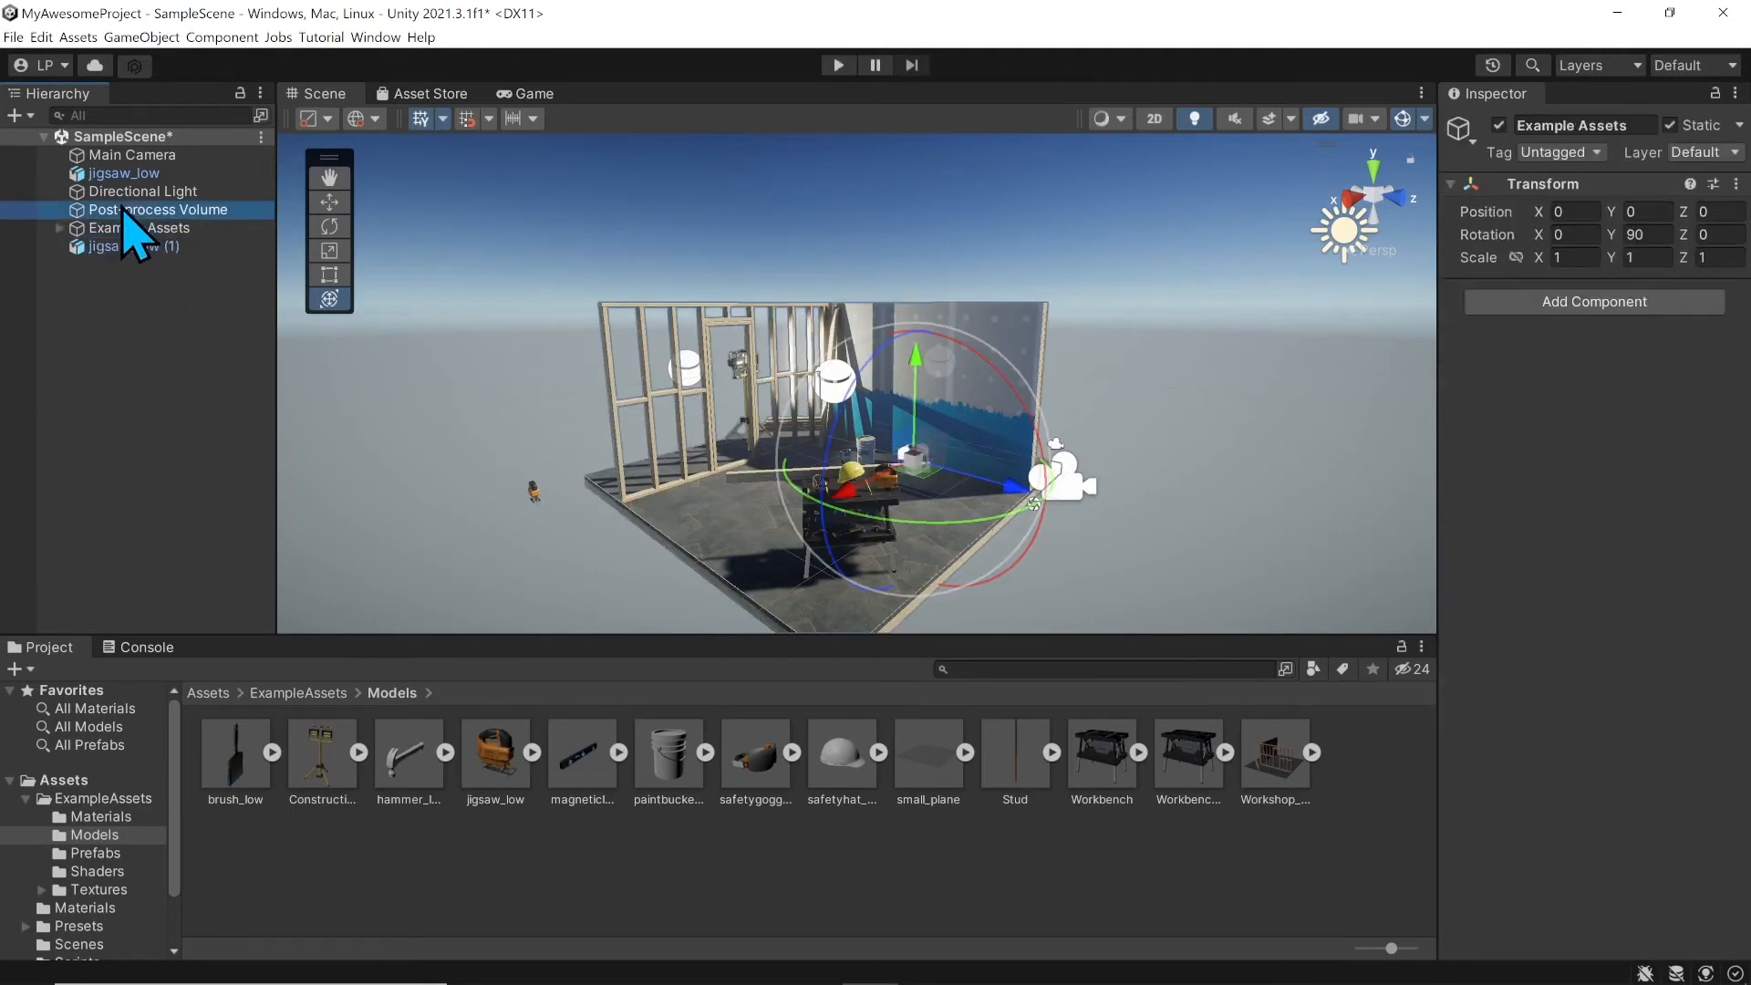
pyautogui.click(125, 173)
pyautogui.click(136, 191)
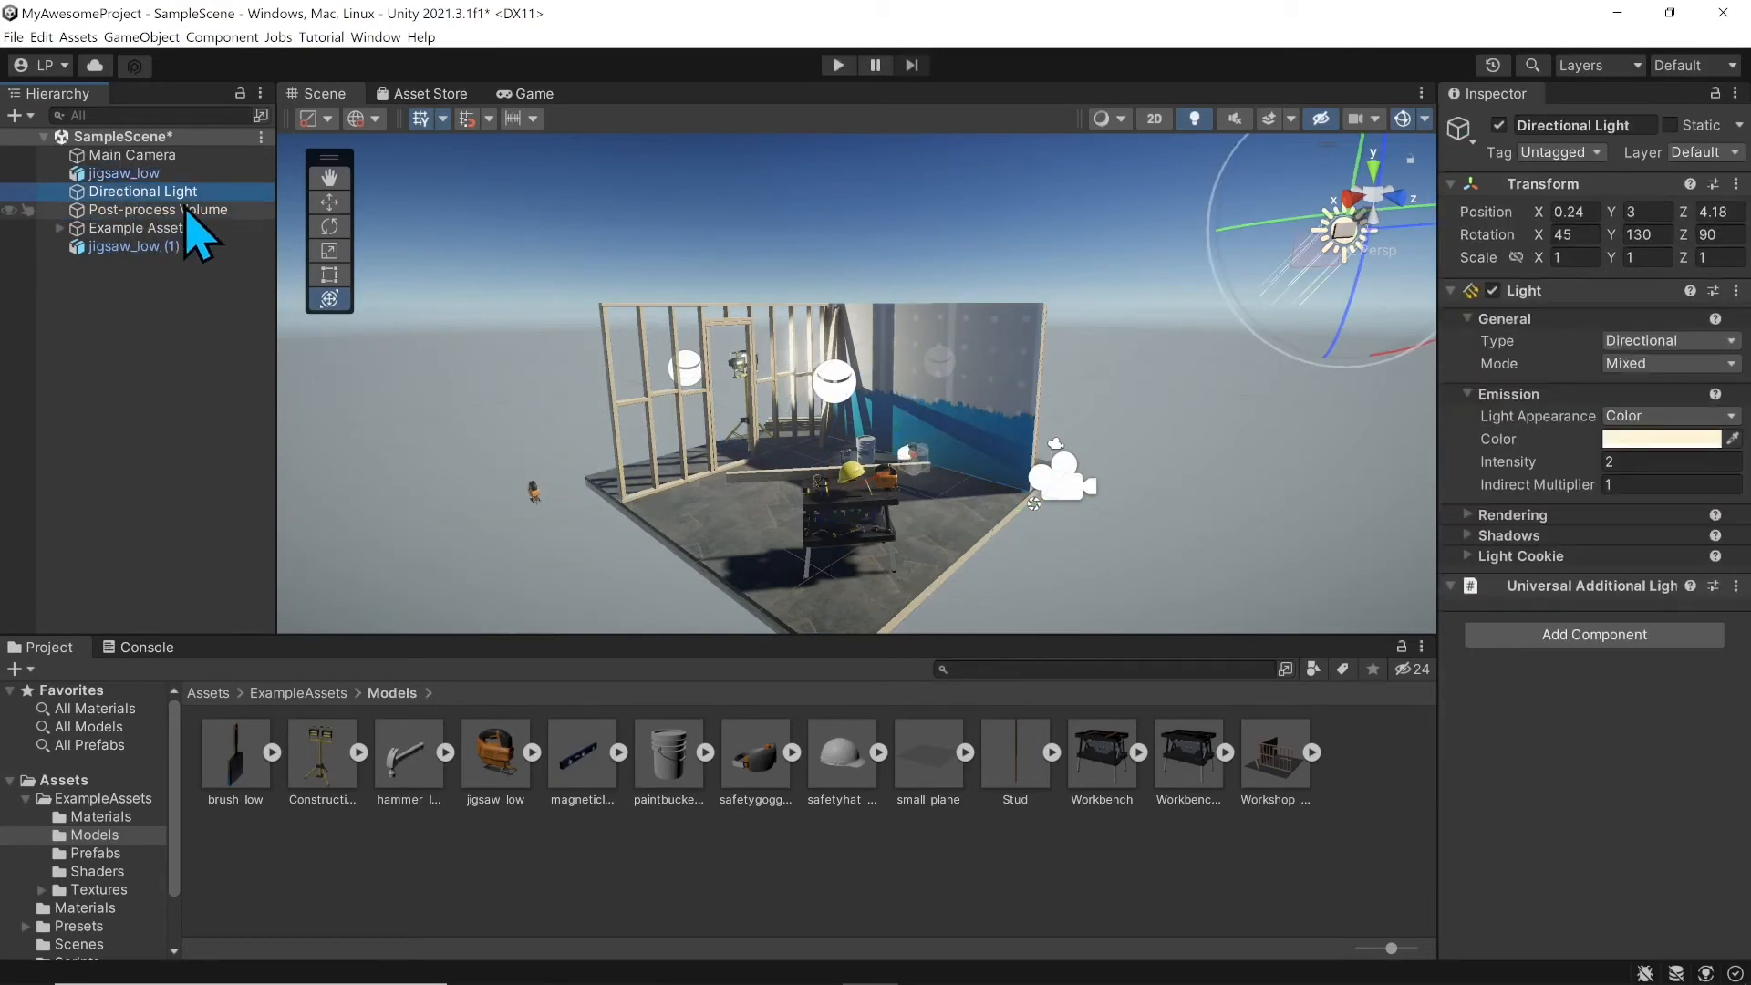
# Step: Widen the Scene view, reselect jigsaw_low (1), and bring up the Hierarchy's create-object menu
pyautogui.moveTo(278, 365); pyautogui.dragTo(250, 365)
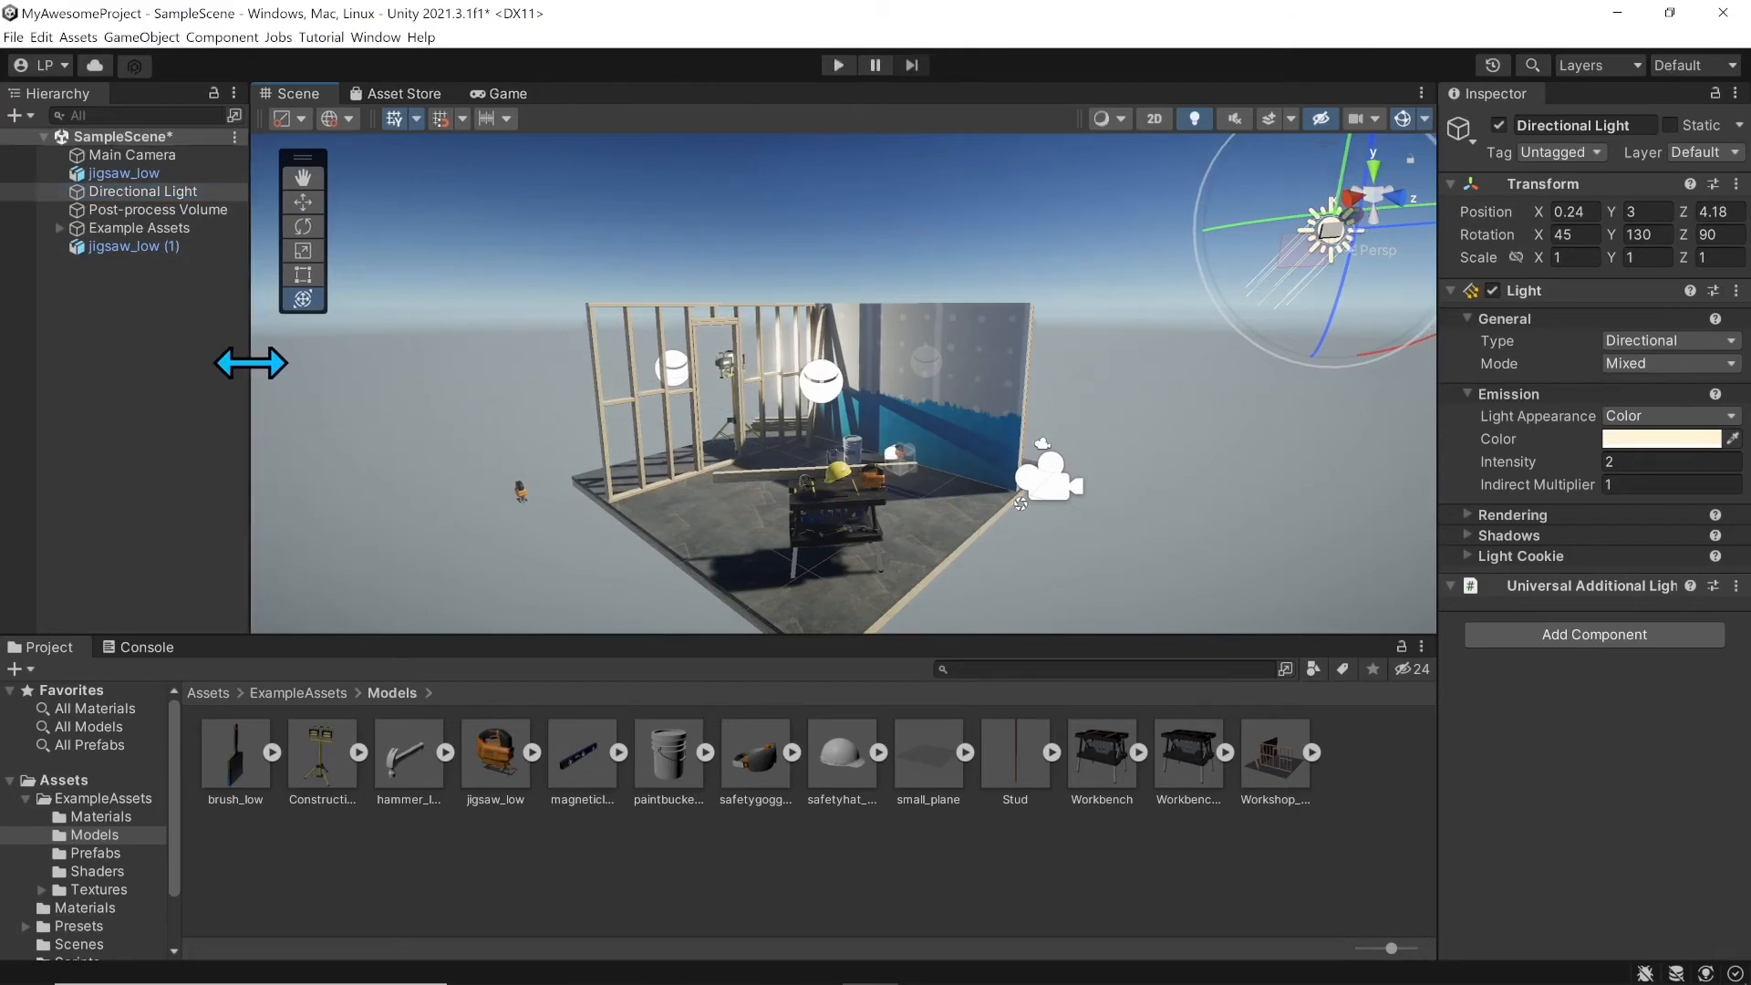
pyautogui.click(144, 250)
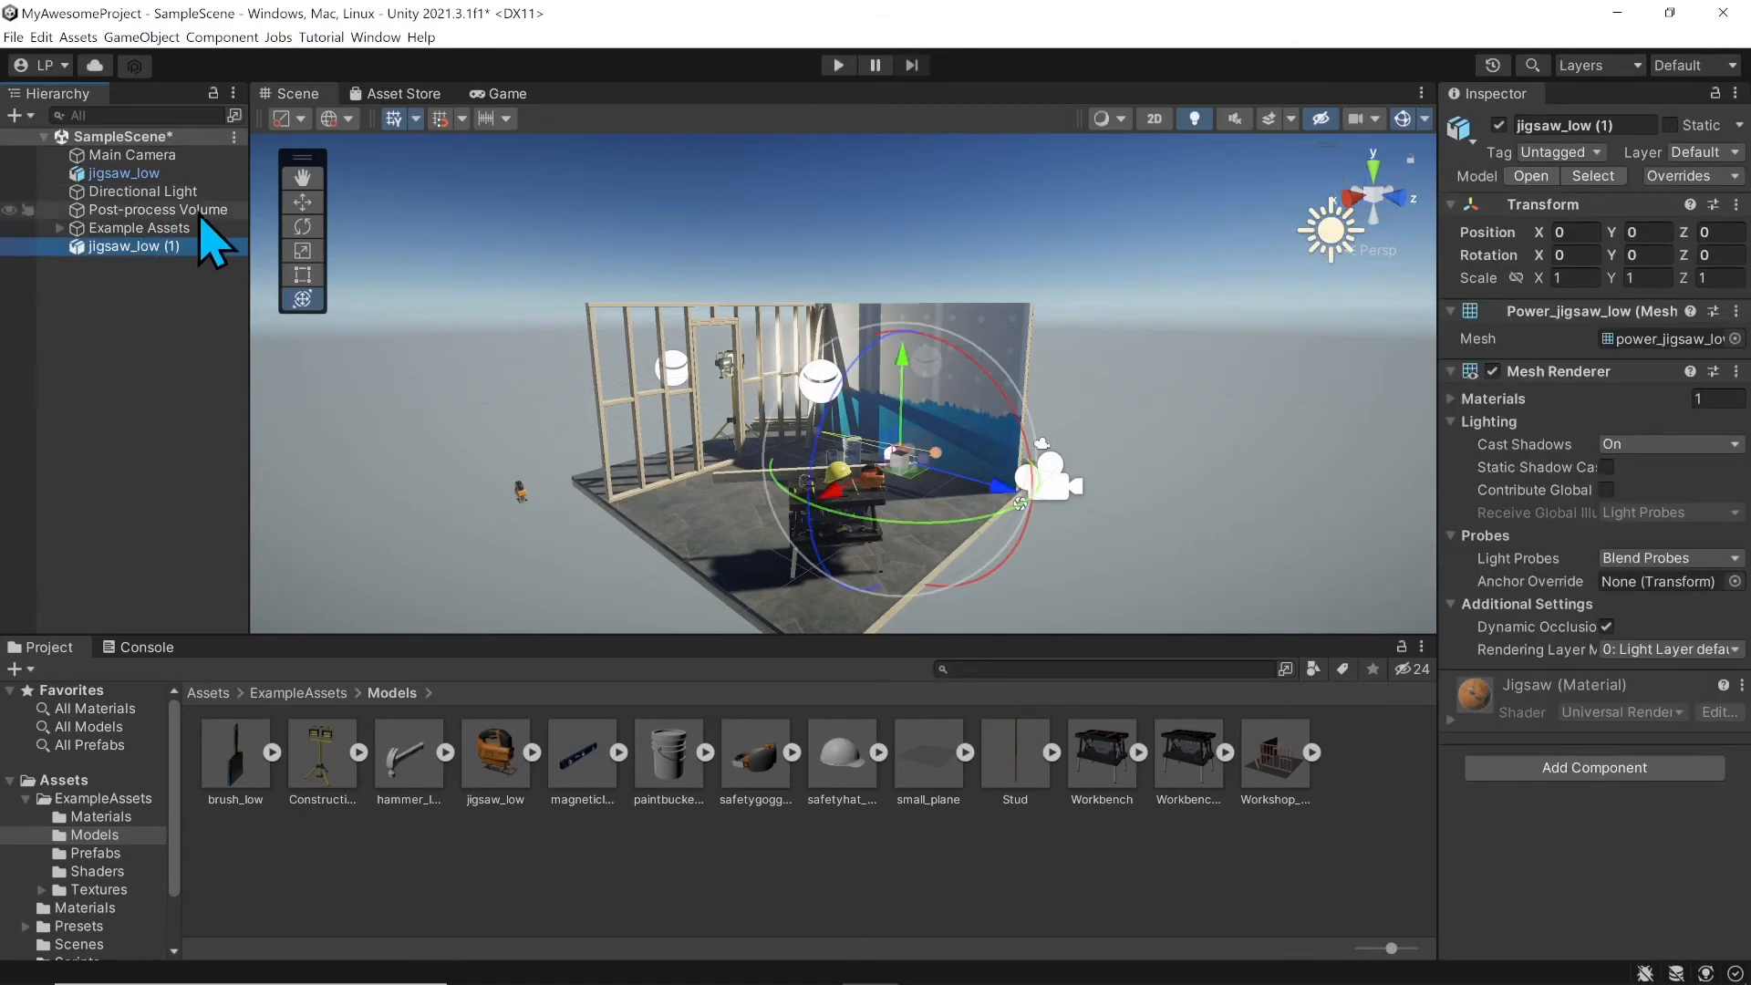
pyautogui.click(128, 230)
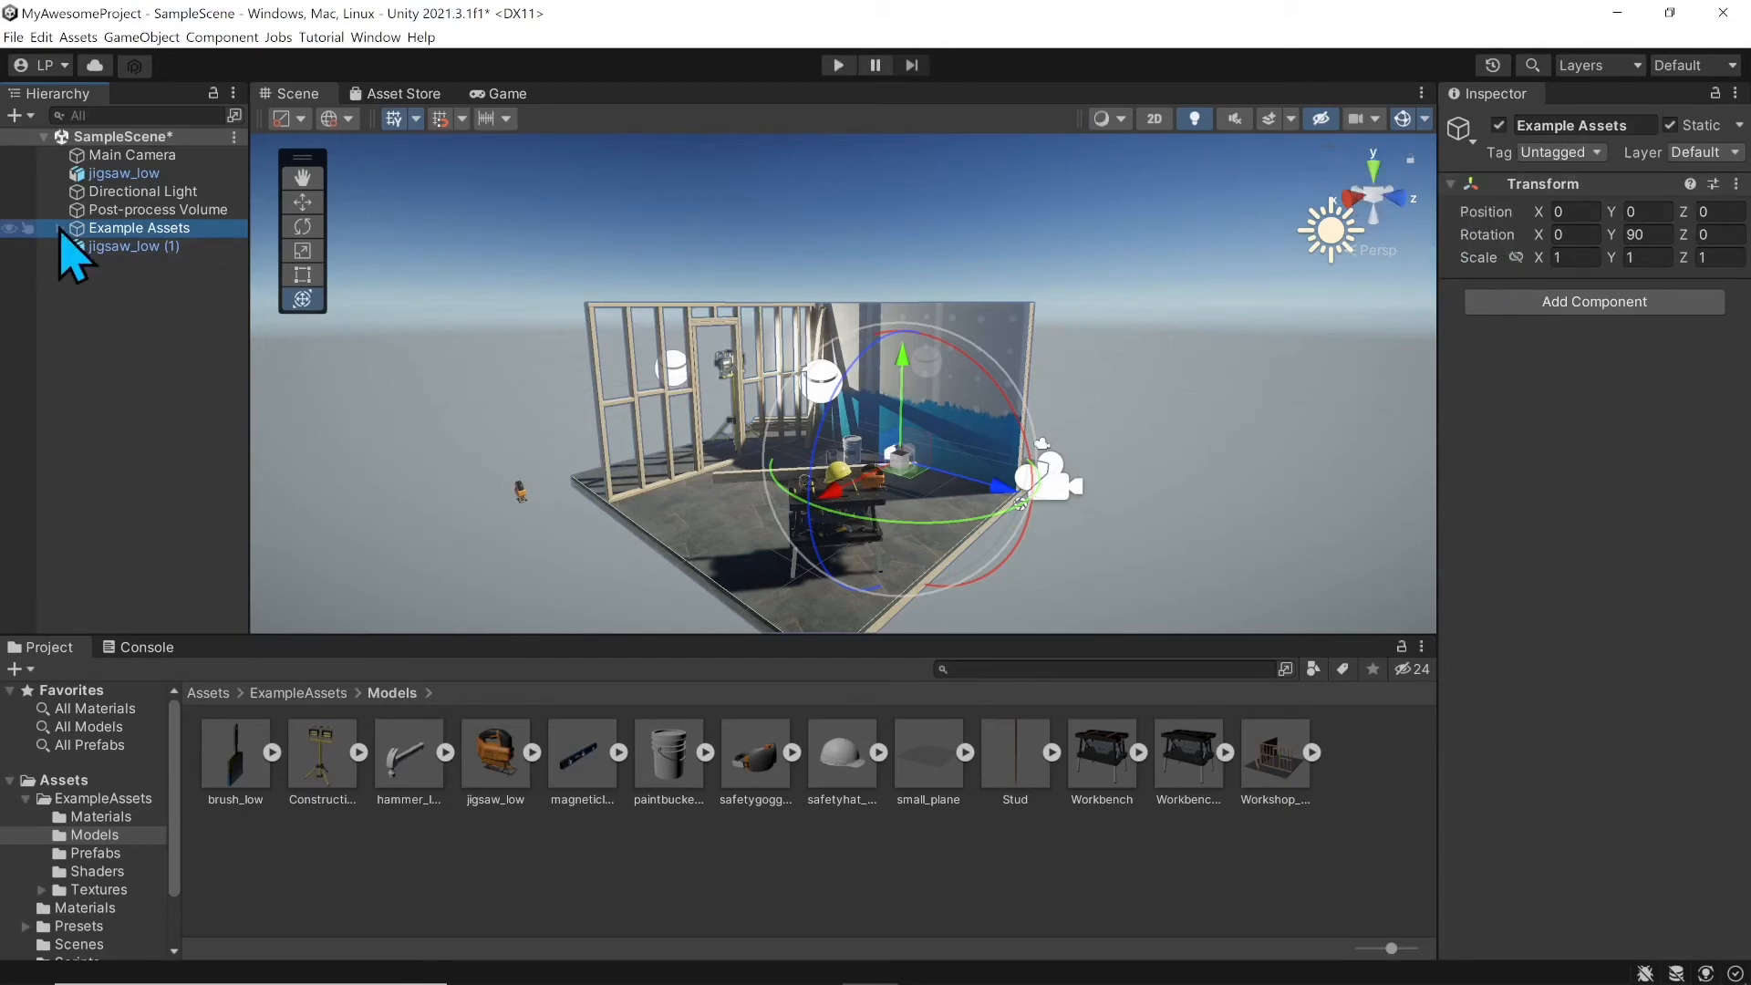
pyautogui.click(108, 248)
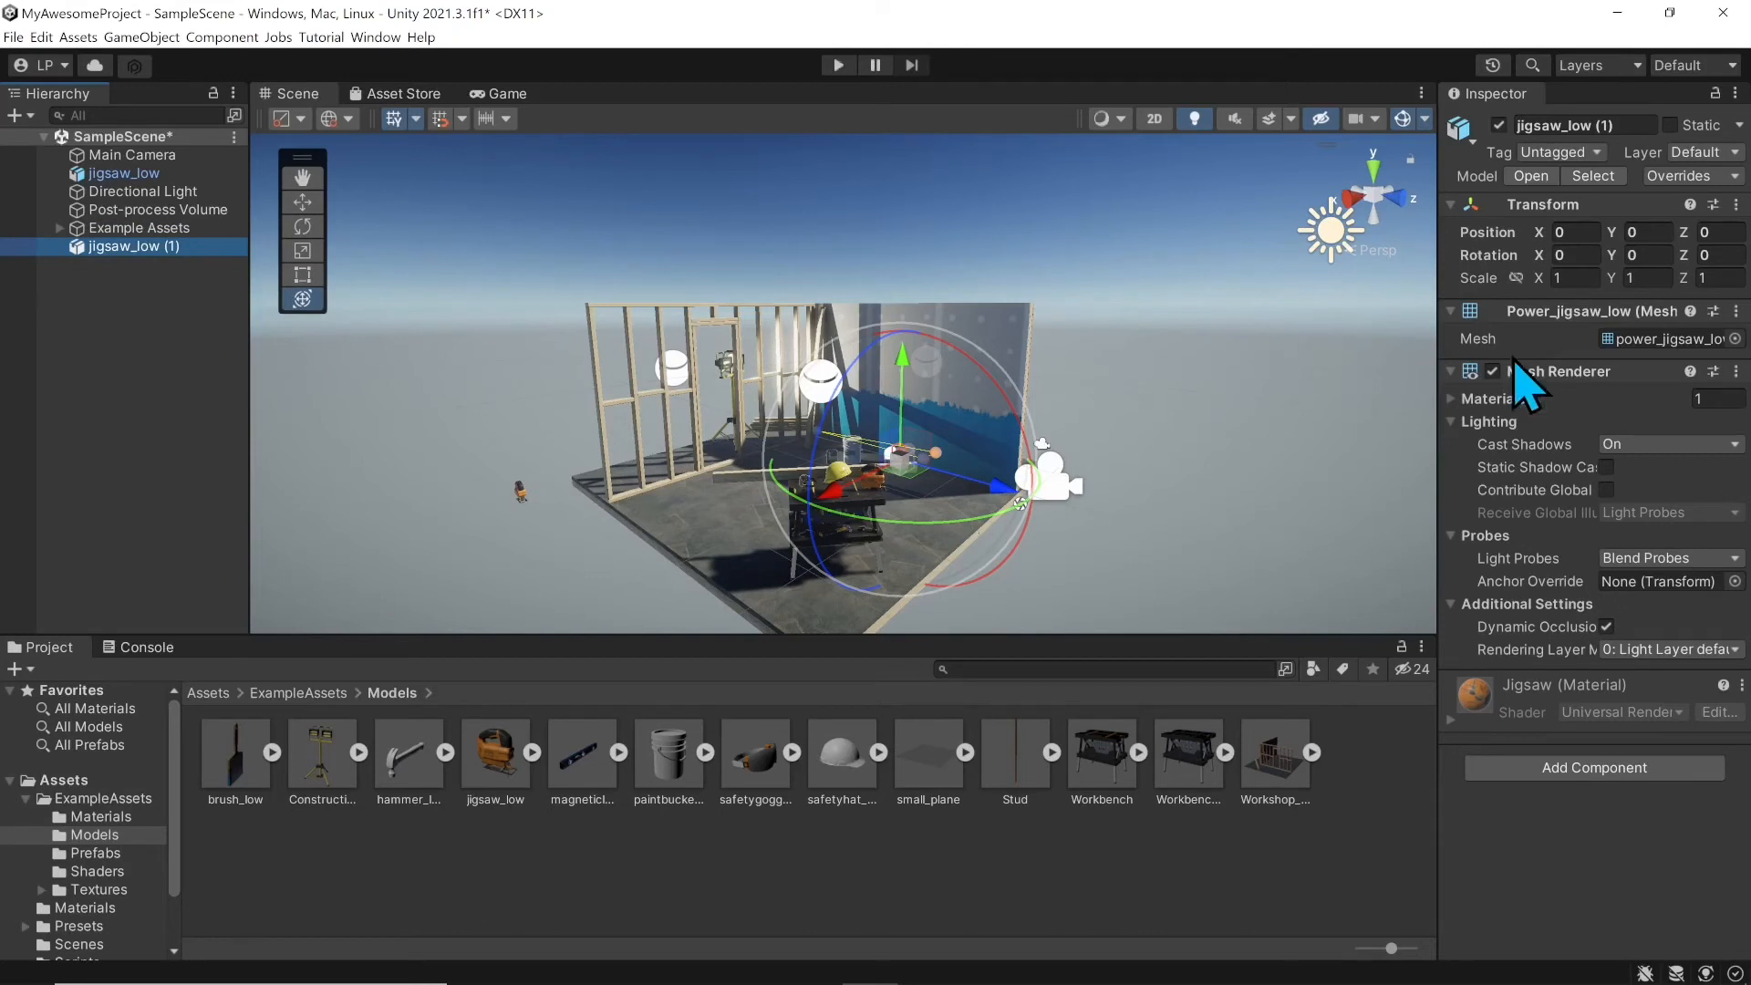
pyautogui.rightClick(109, 281)
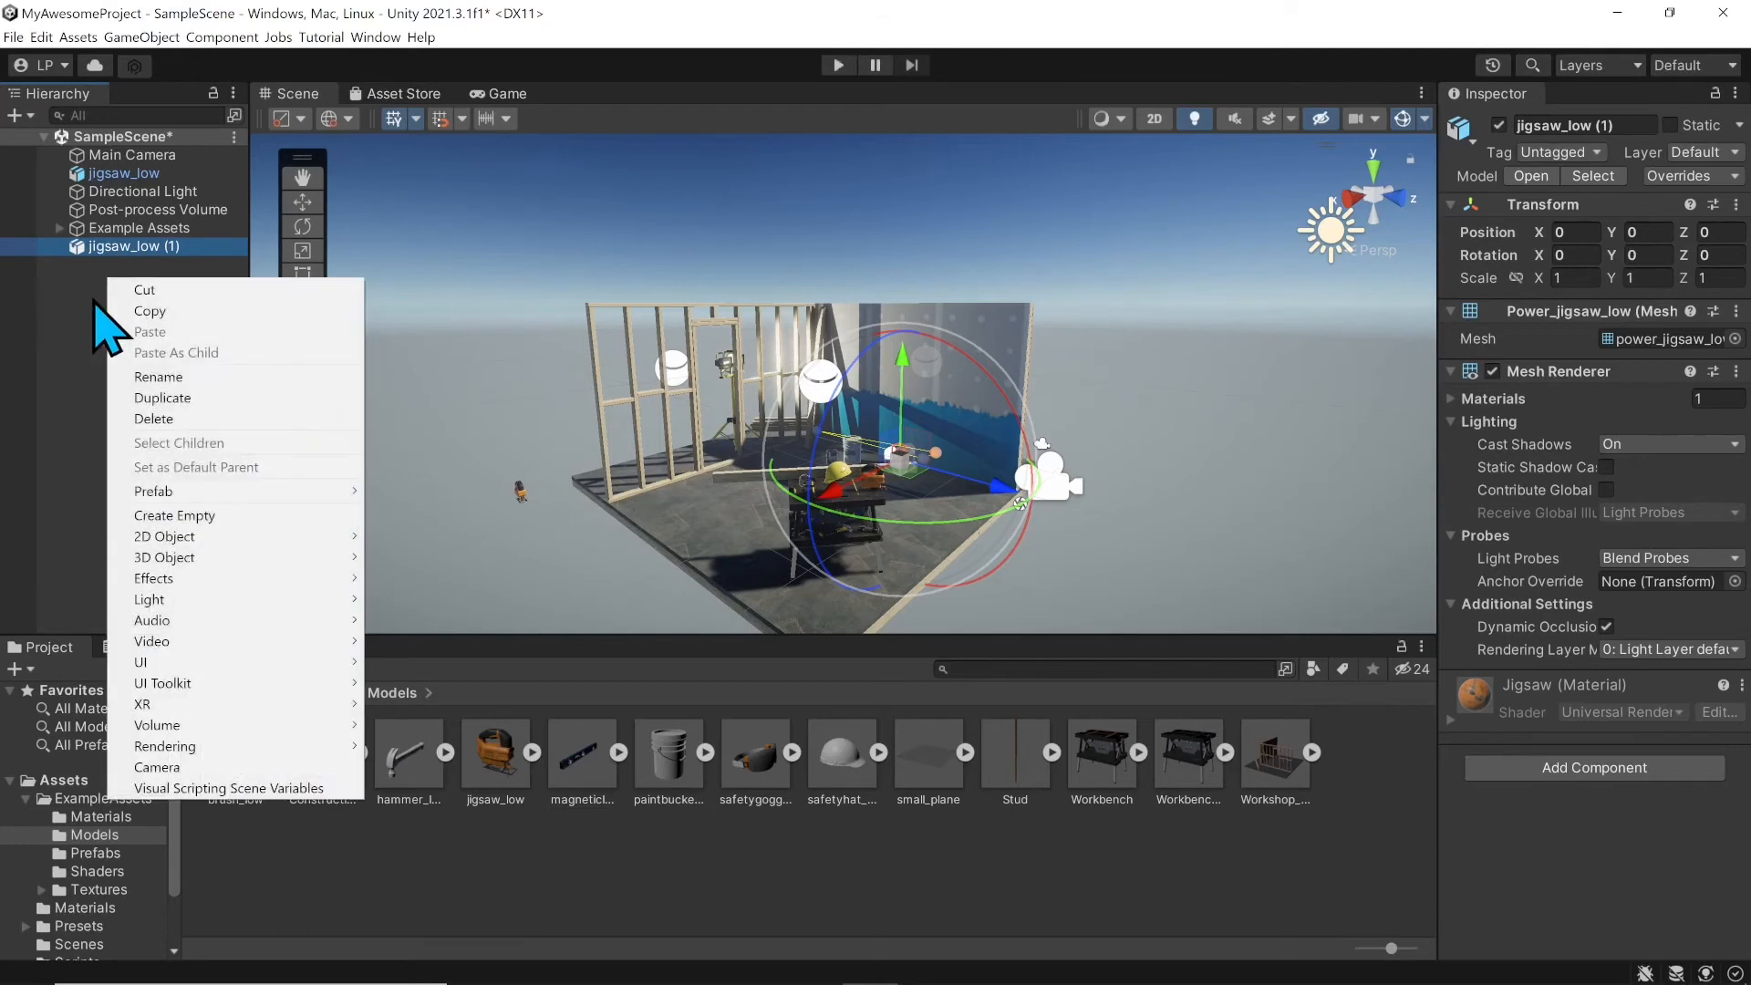
pyautogui.moveTo(292, 558)
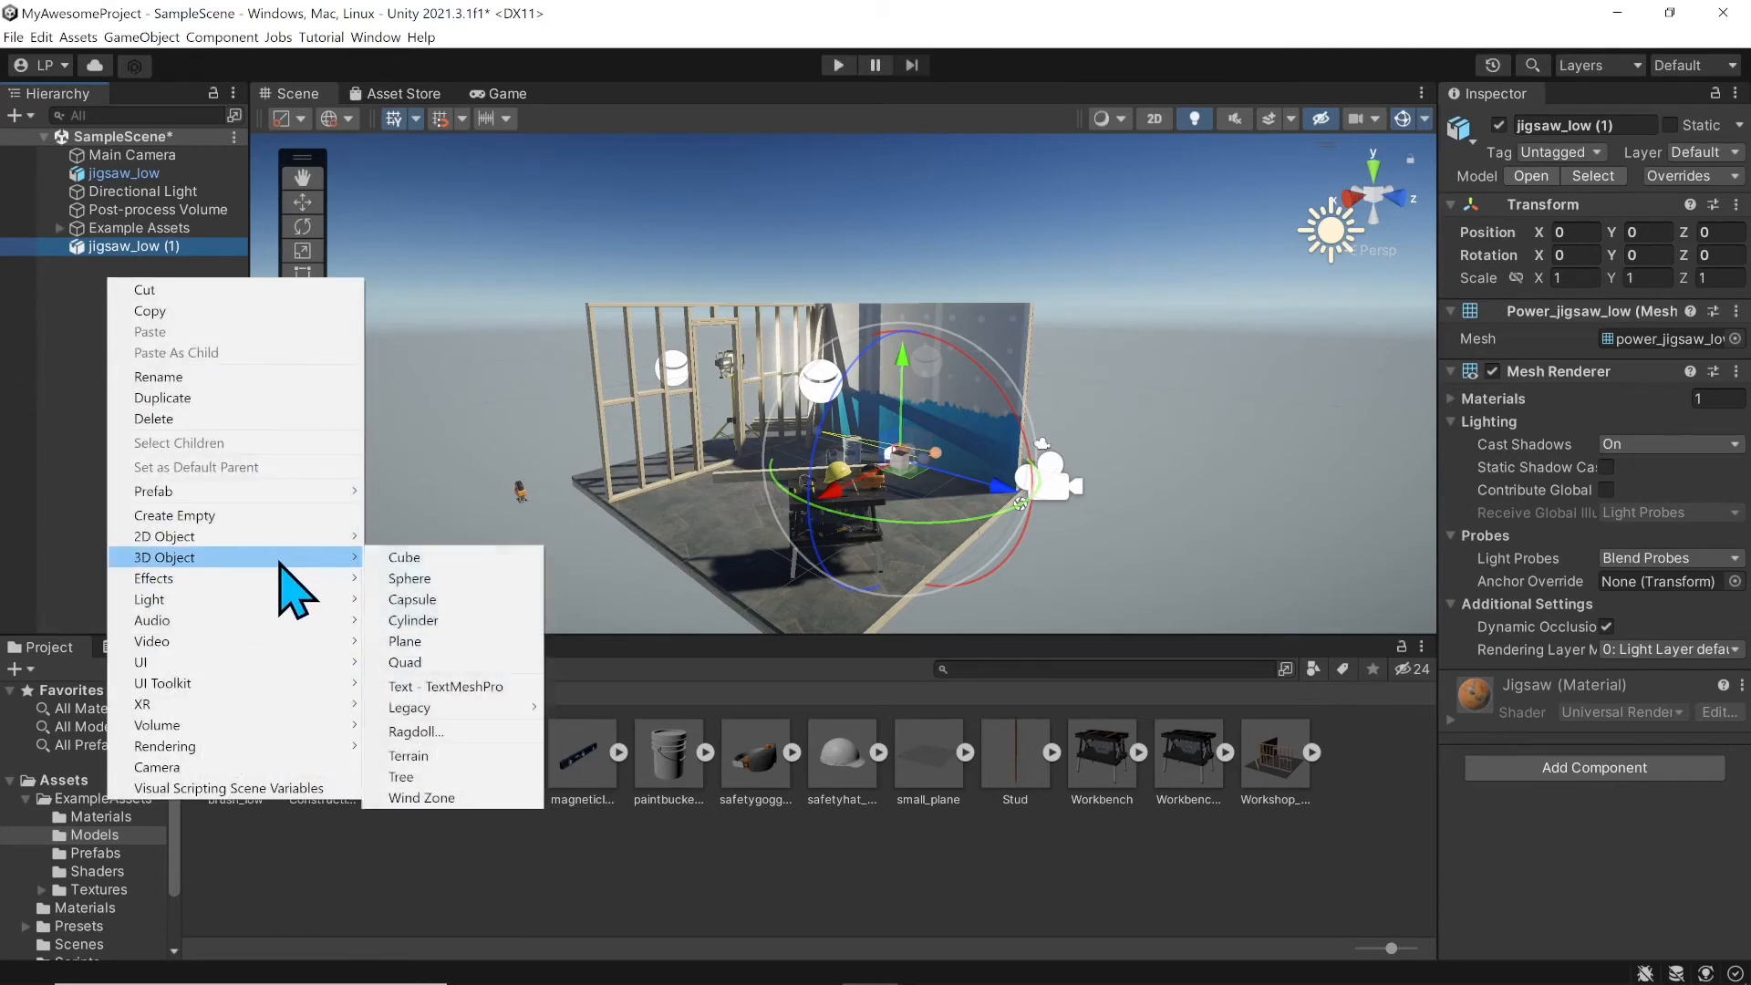
pyautogui.click(447, 560)
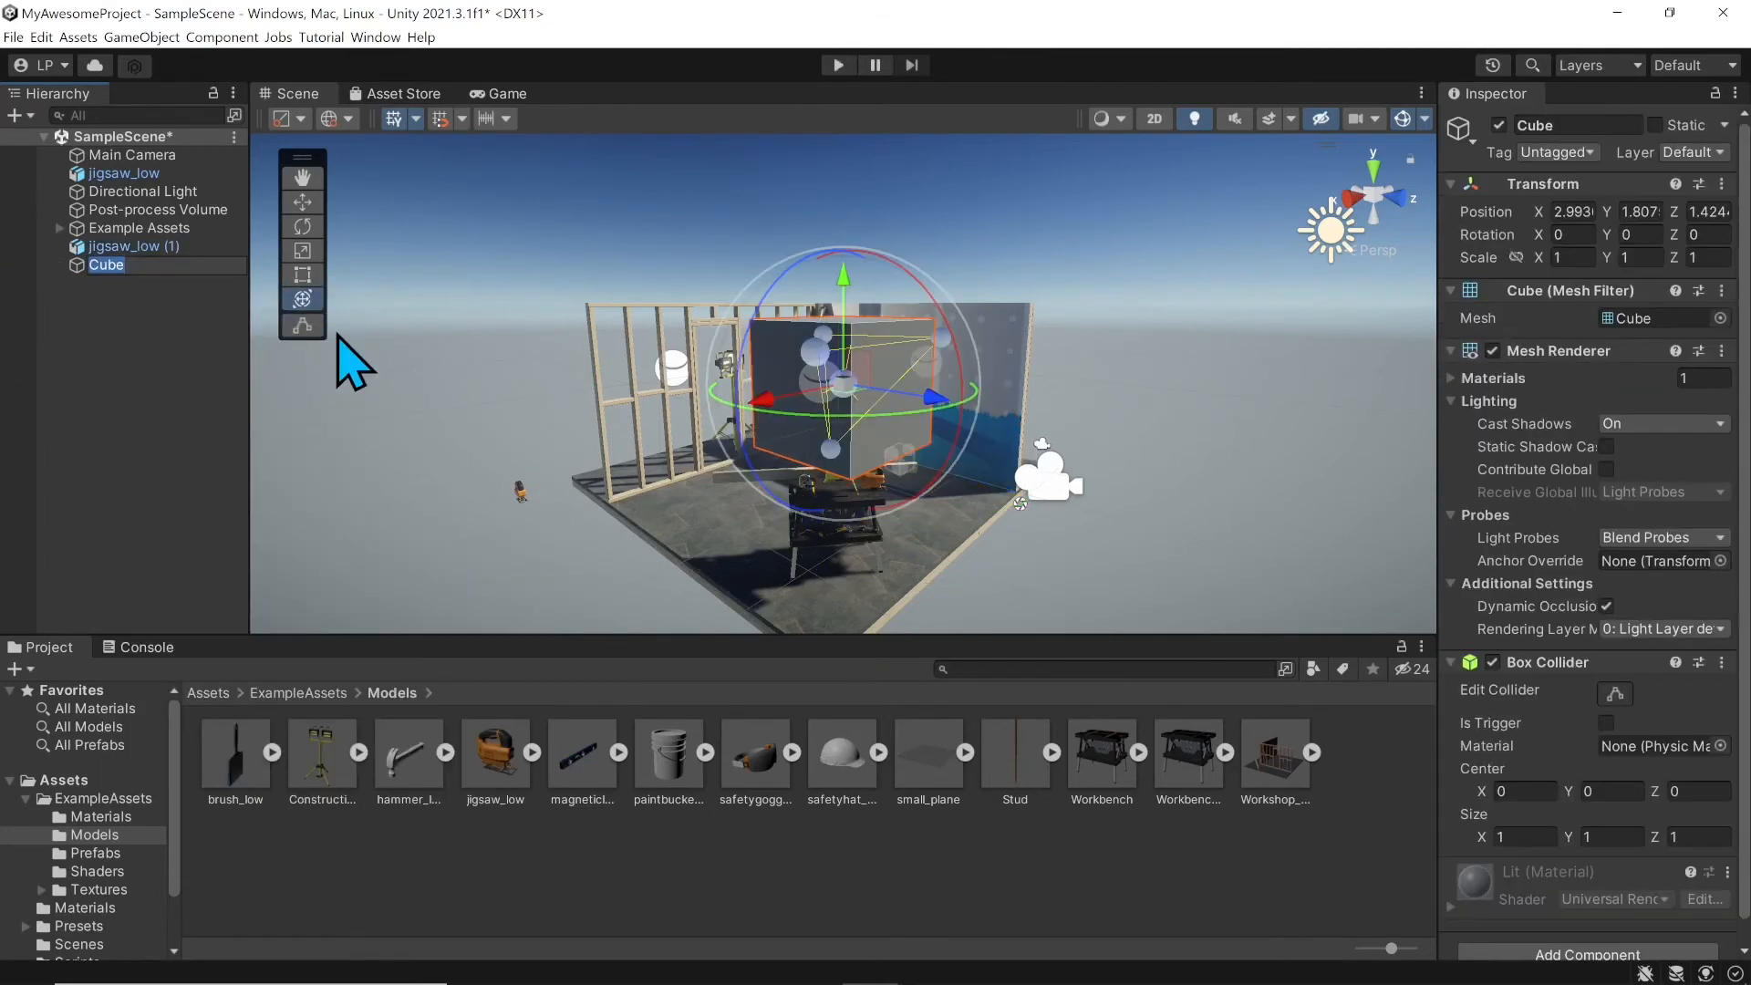
pyautogui.moveTo(490, 315); pyautogui.dragTo(817, 394, button='right')
pyautogui.moveTo(732, 400); pyautogui.dragTo(1031, 500, button='middle')
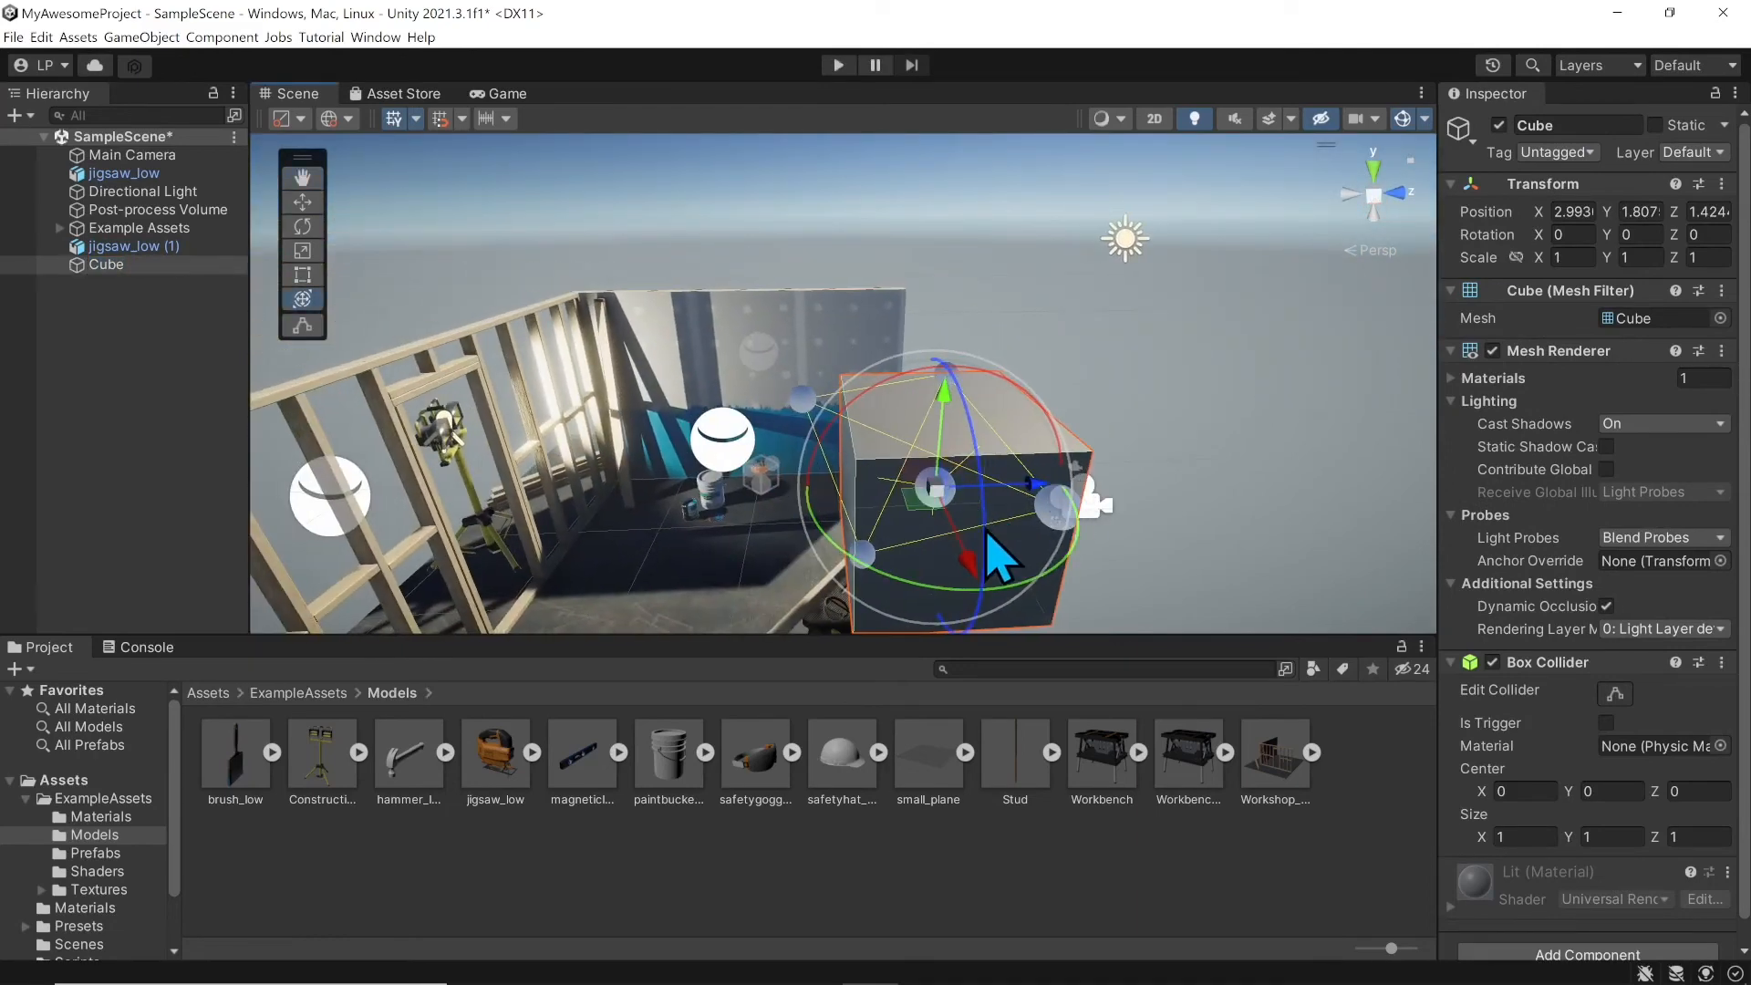
pyautogui.moveTo(971, 566); pyautogui.dragTo(952, 411)
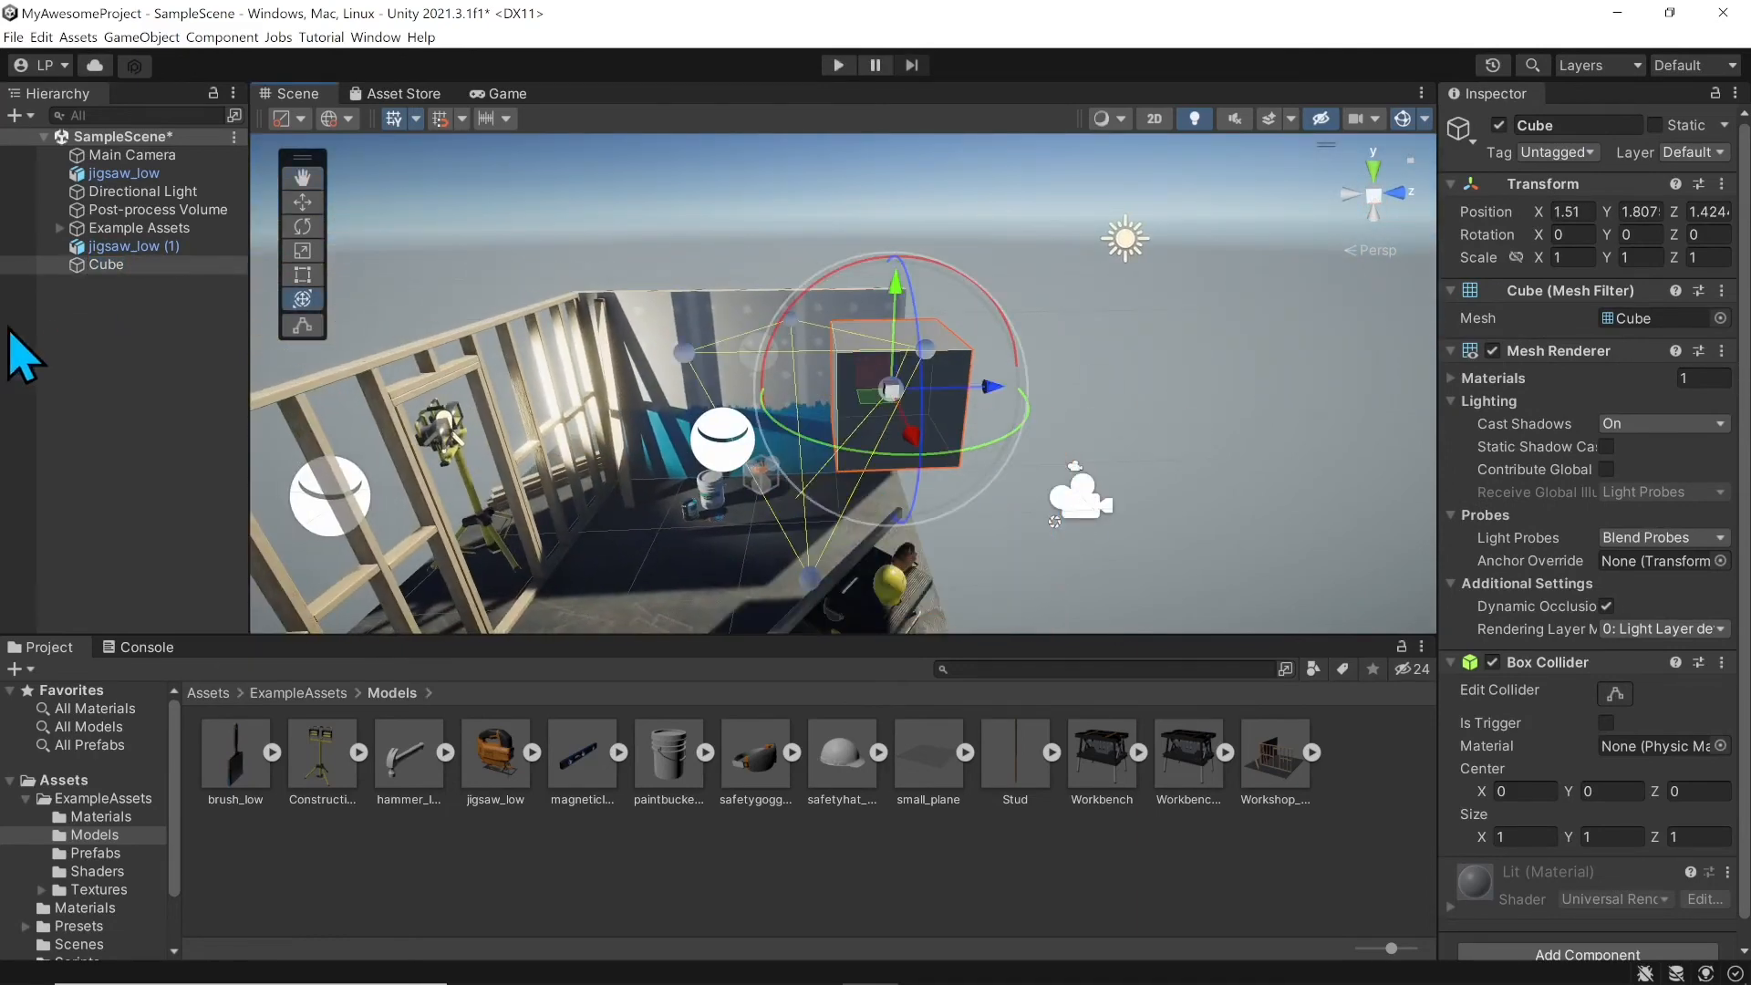
pyautogui.click(137, 228)
pyautogui.click(128, 246)
pyautogui.click(111, 279)
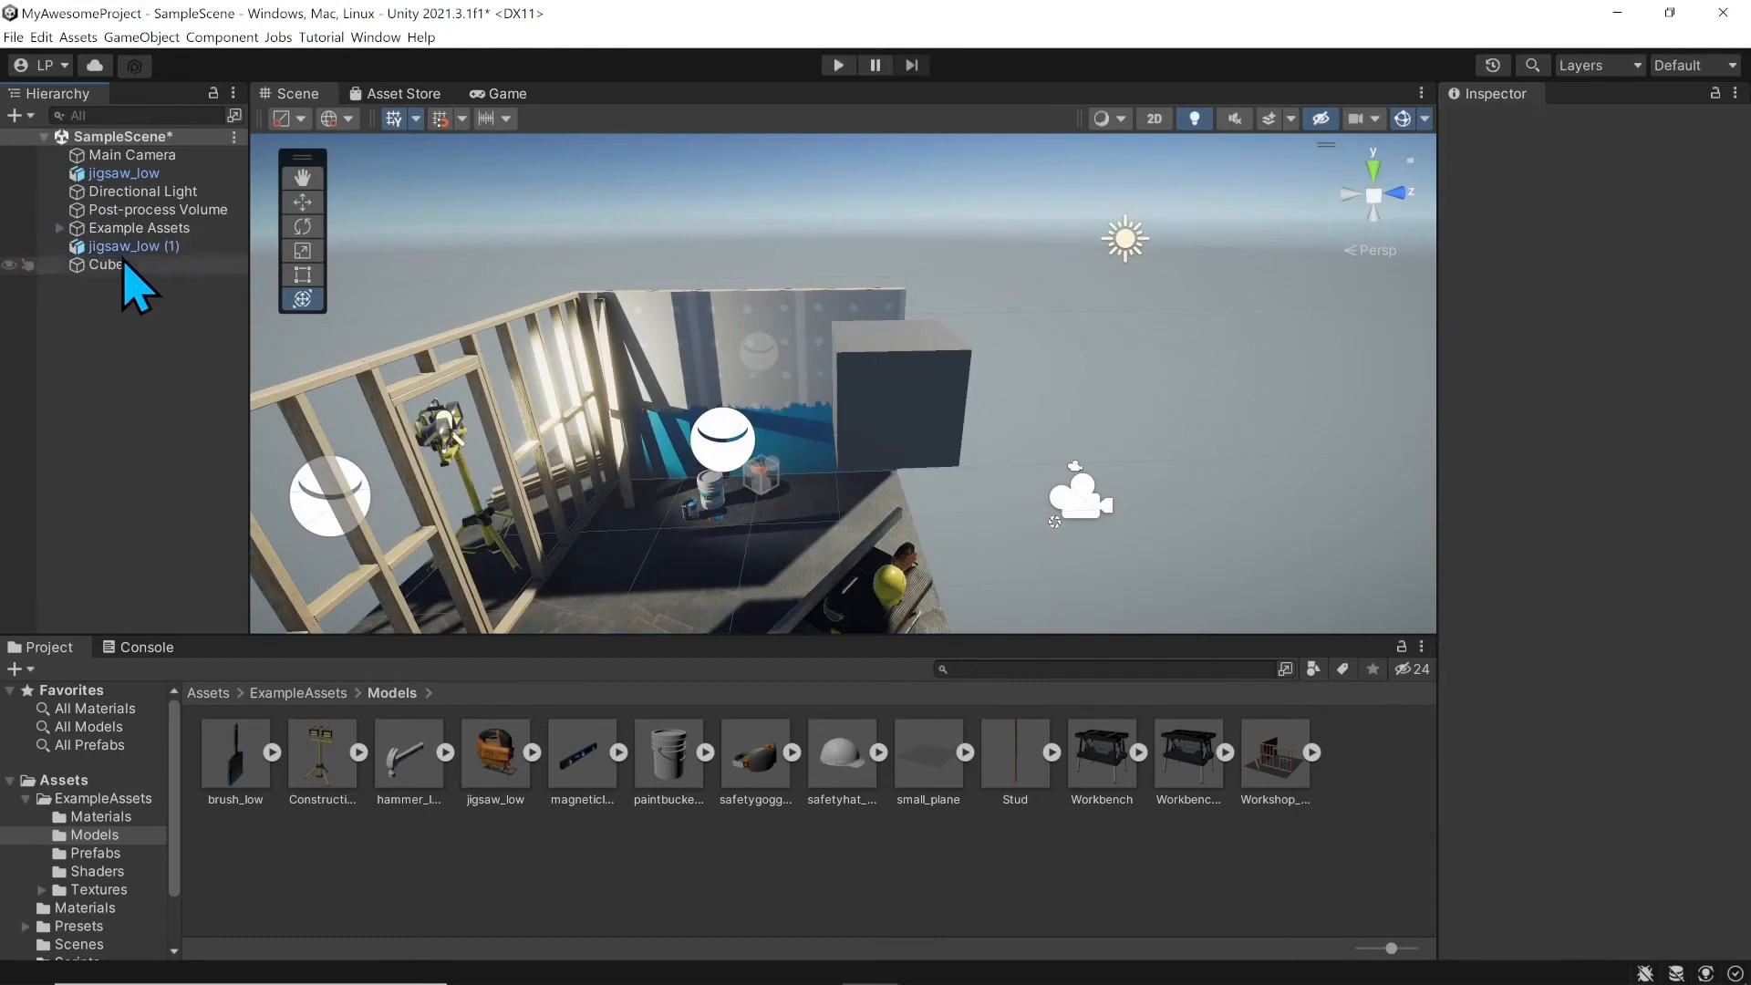
pyautogui.click(126, 247)
pyautogui.click(108, 265)
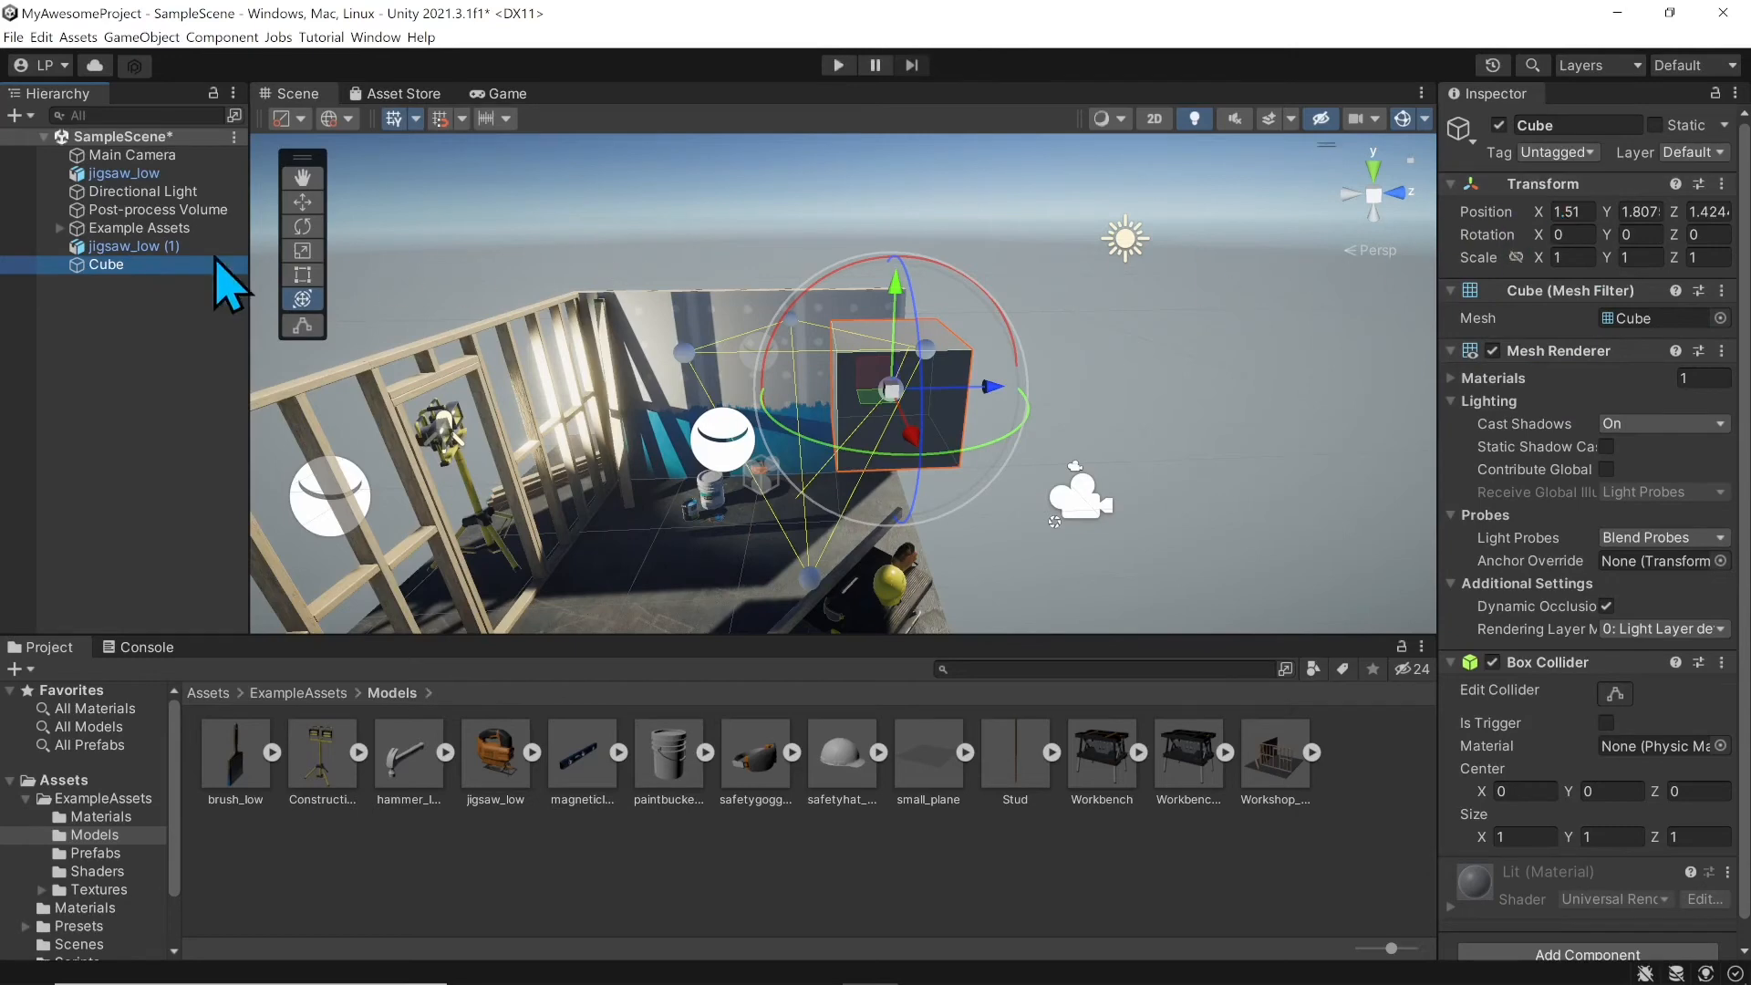
pyautogui.click(144, 248)
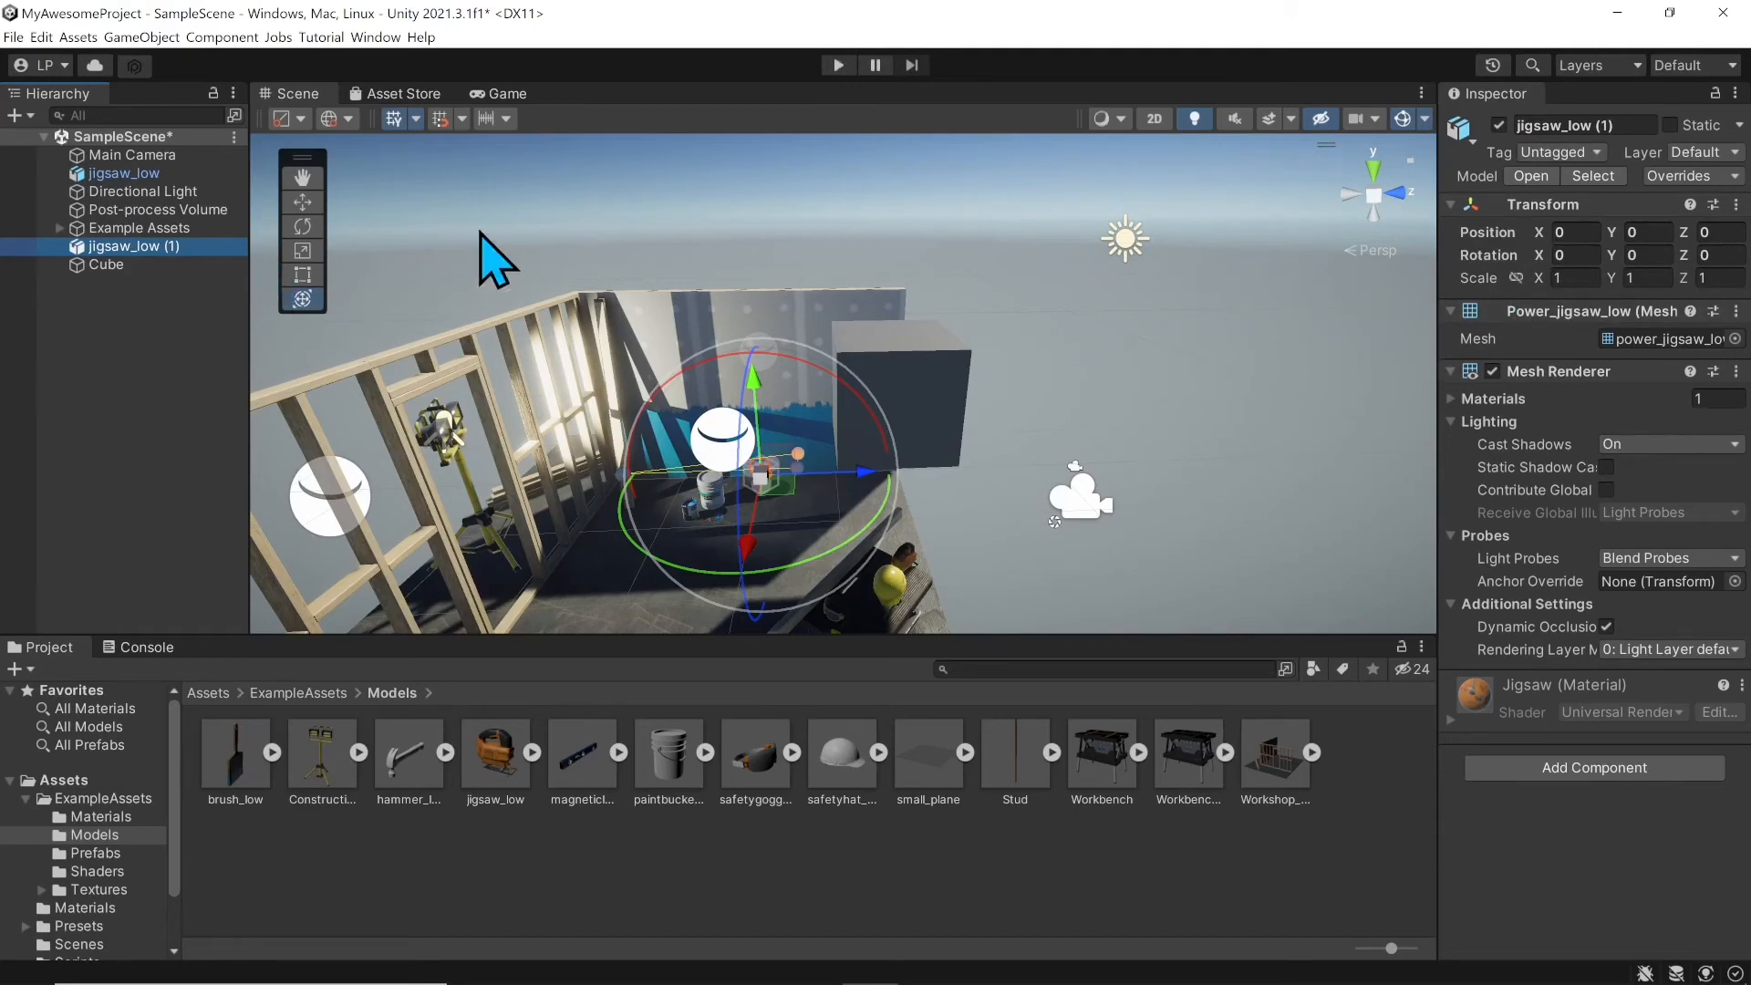
# Step: Inspect the Post-process Volume, jigsaw_low, Main Camera and jigsaw_low (1), then clear the selection
pyautogui.click(137, 209)
pyautogui.click(114, 174)
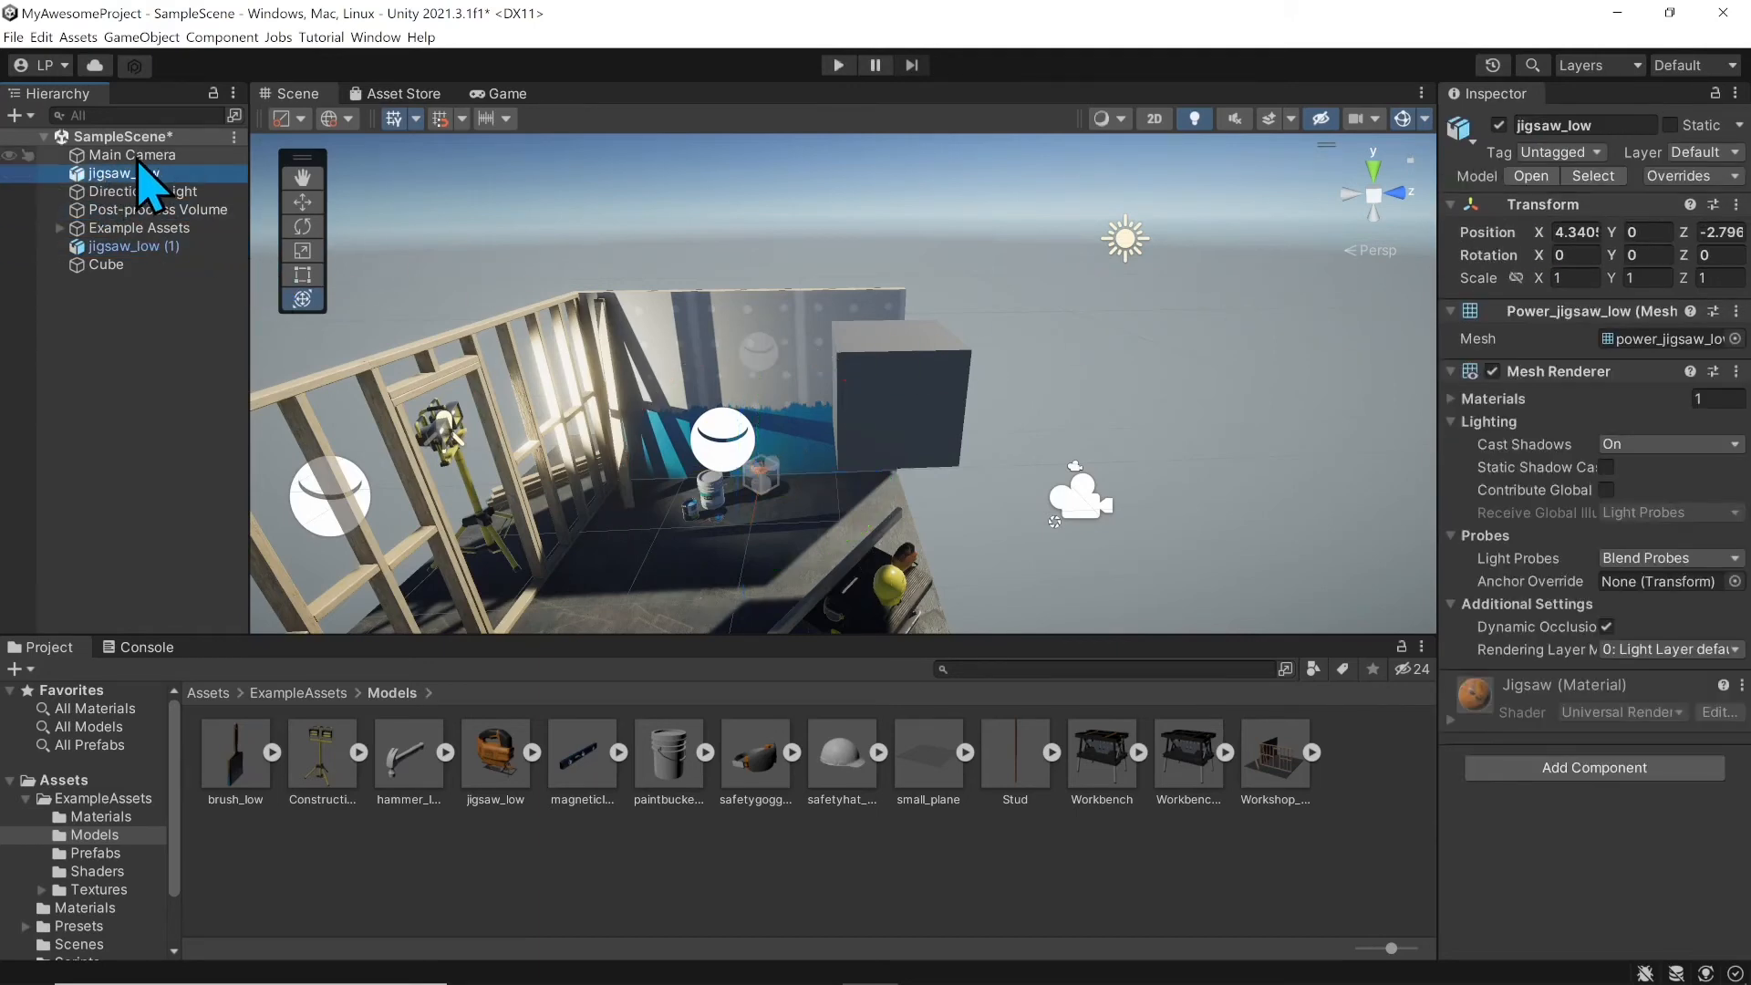
pyautogui.click(135, 156)
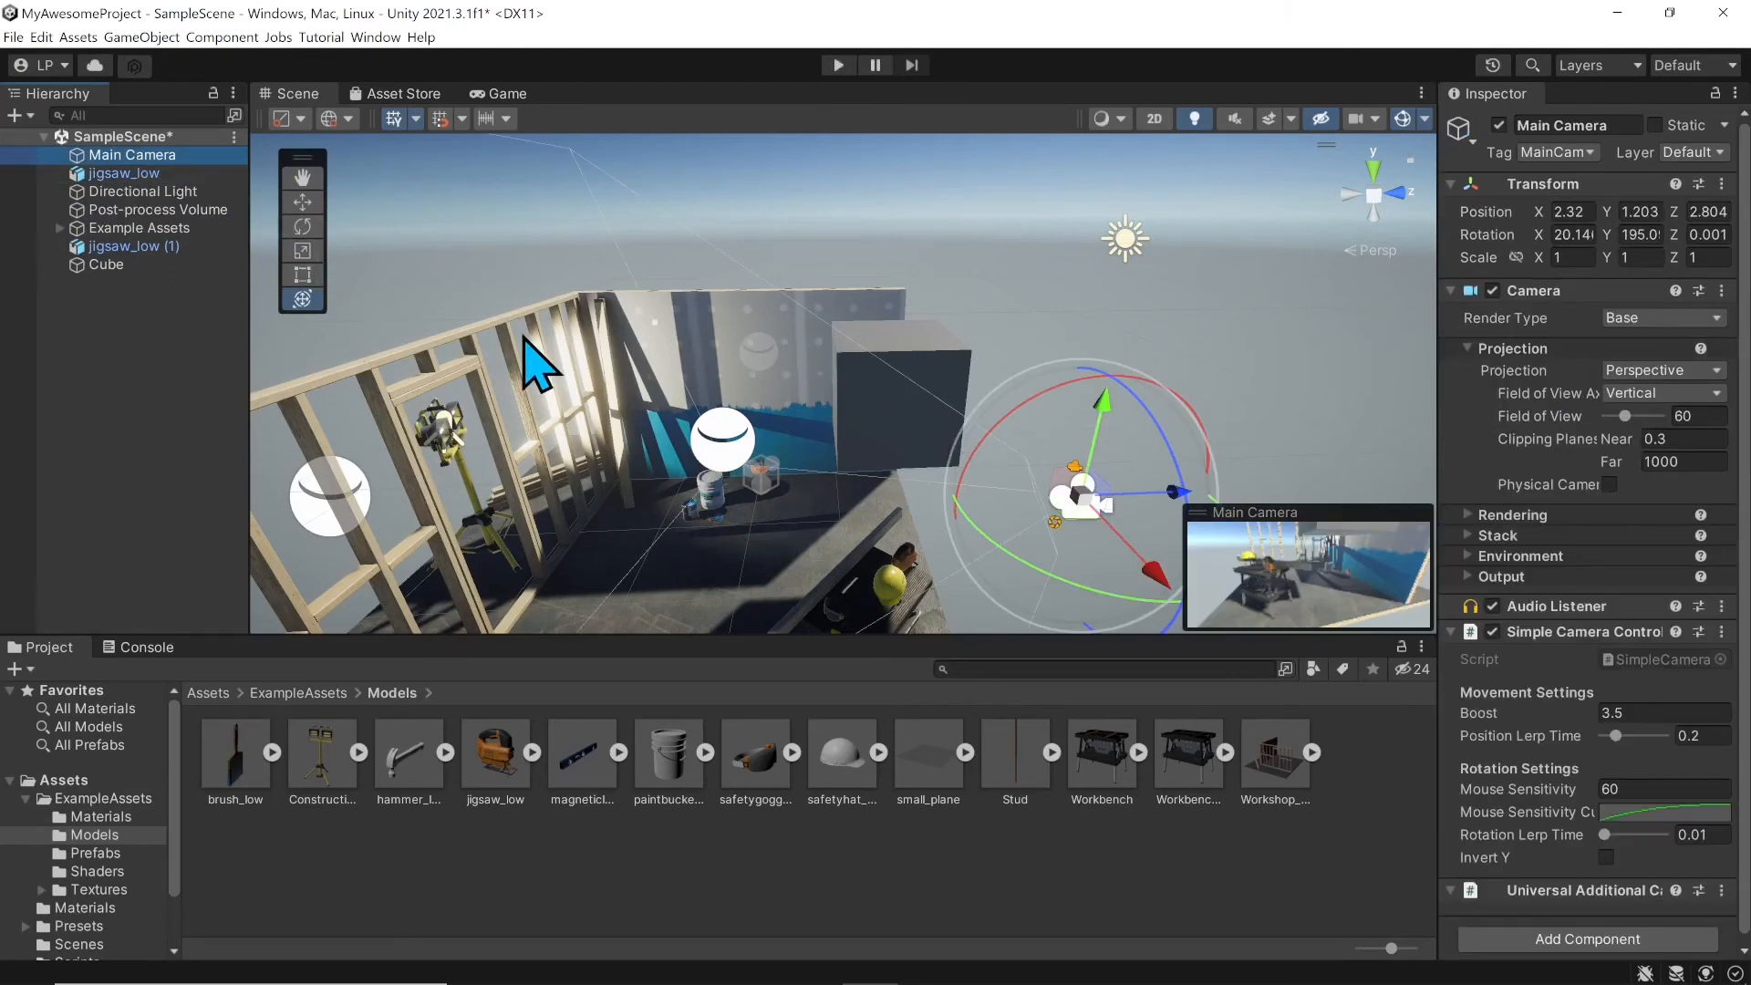
pyautogui.click(129, 247)
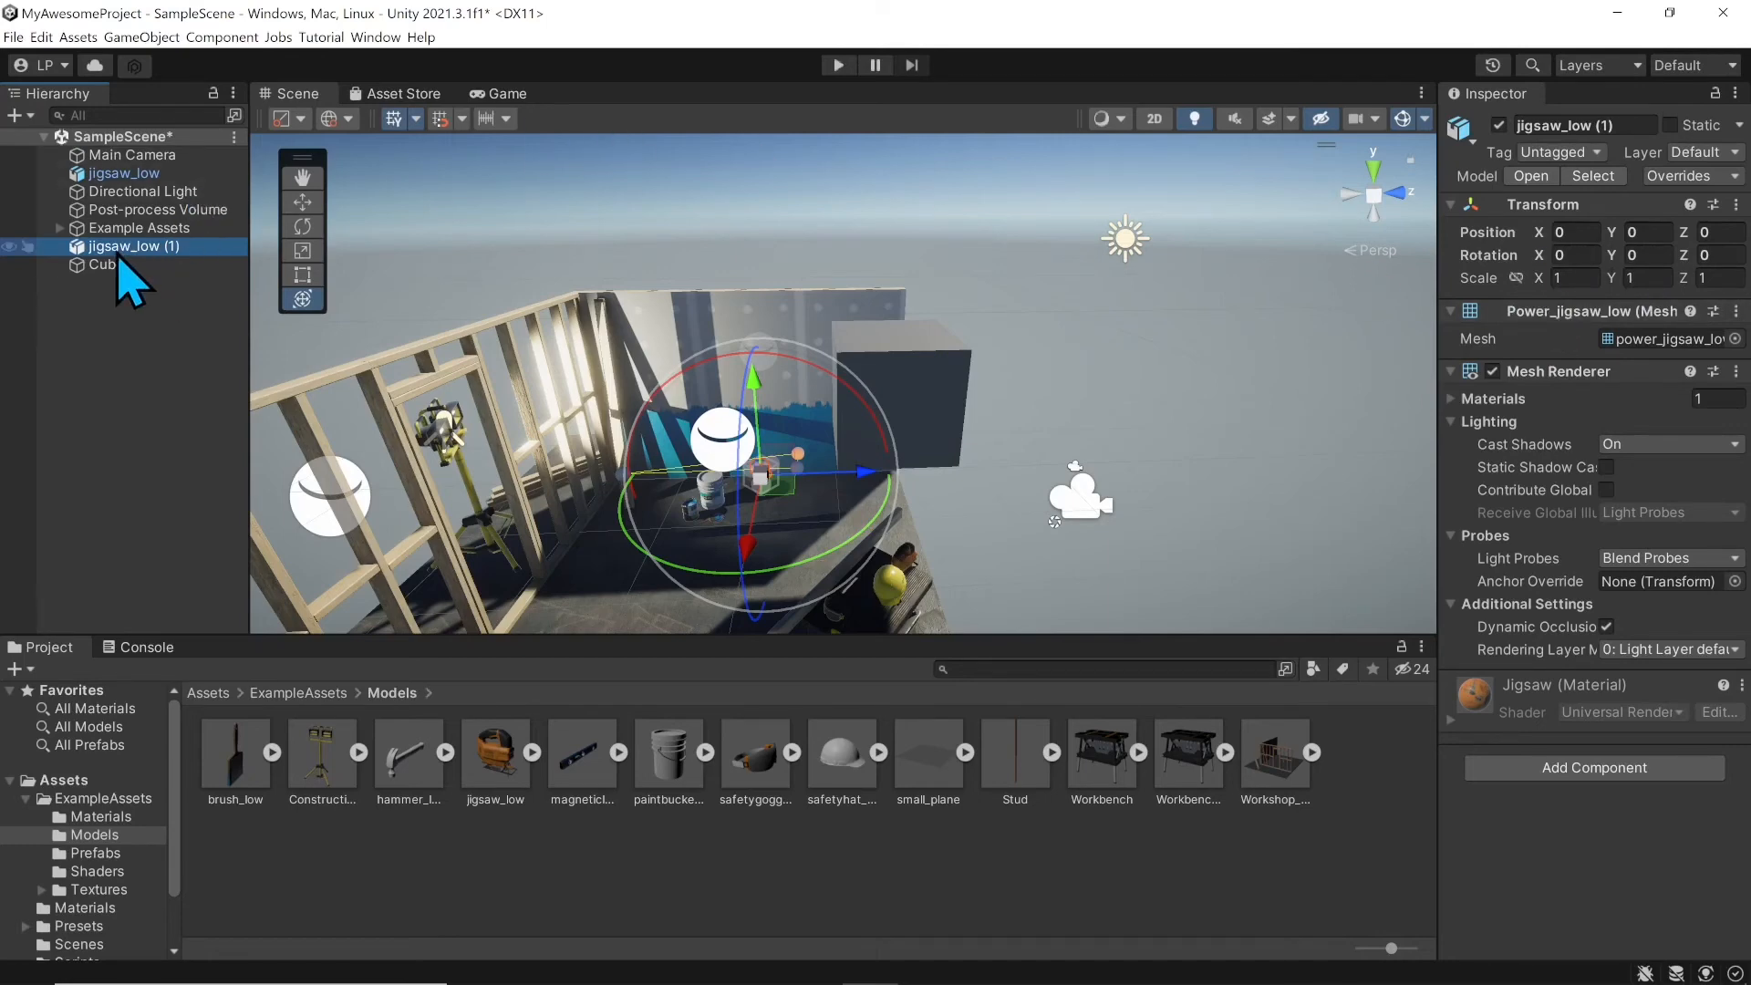
pyautogui.click(109, 292)
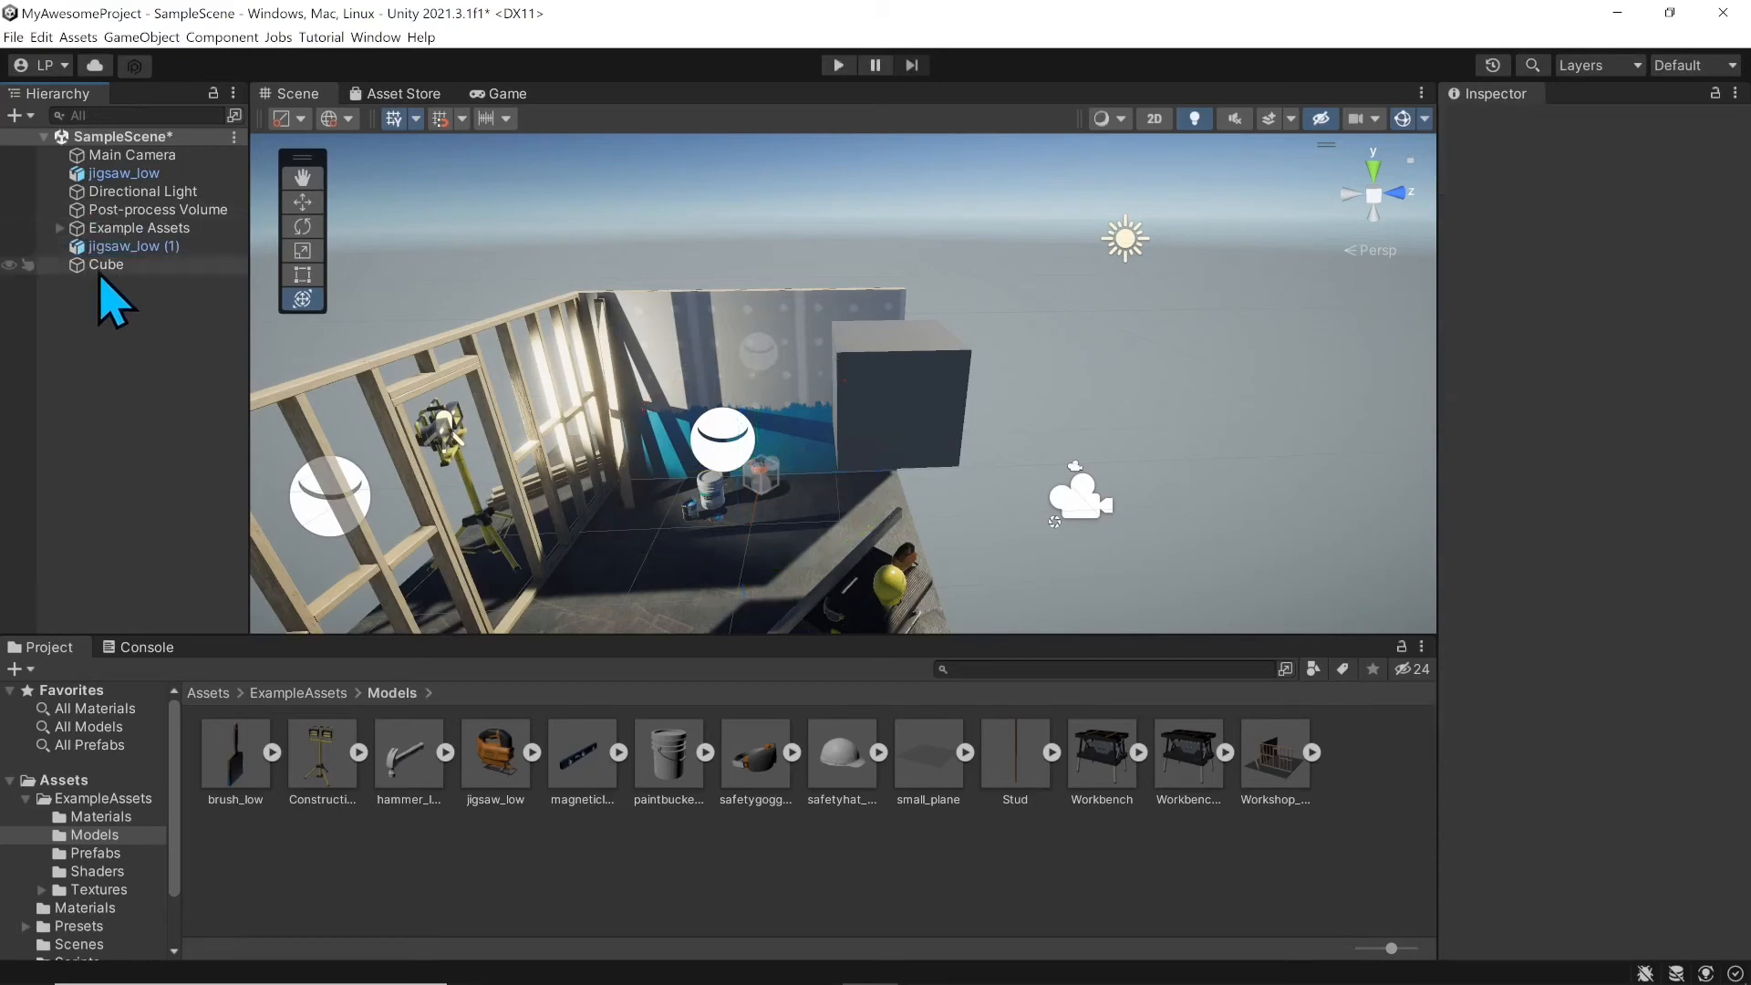
# Step: Expand Example Assets, collapse Props, then inspect Example Assets, jigsaw_low (1) and the Cube
pyautogui.click(59, 228)
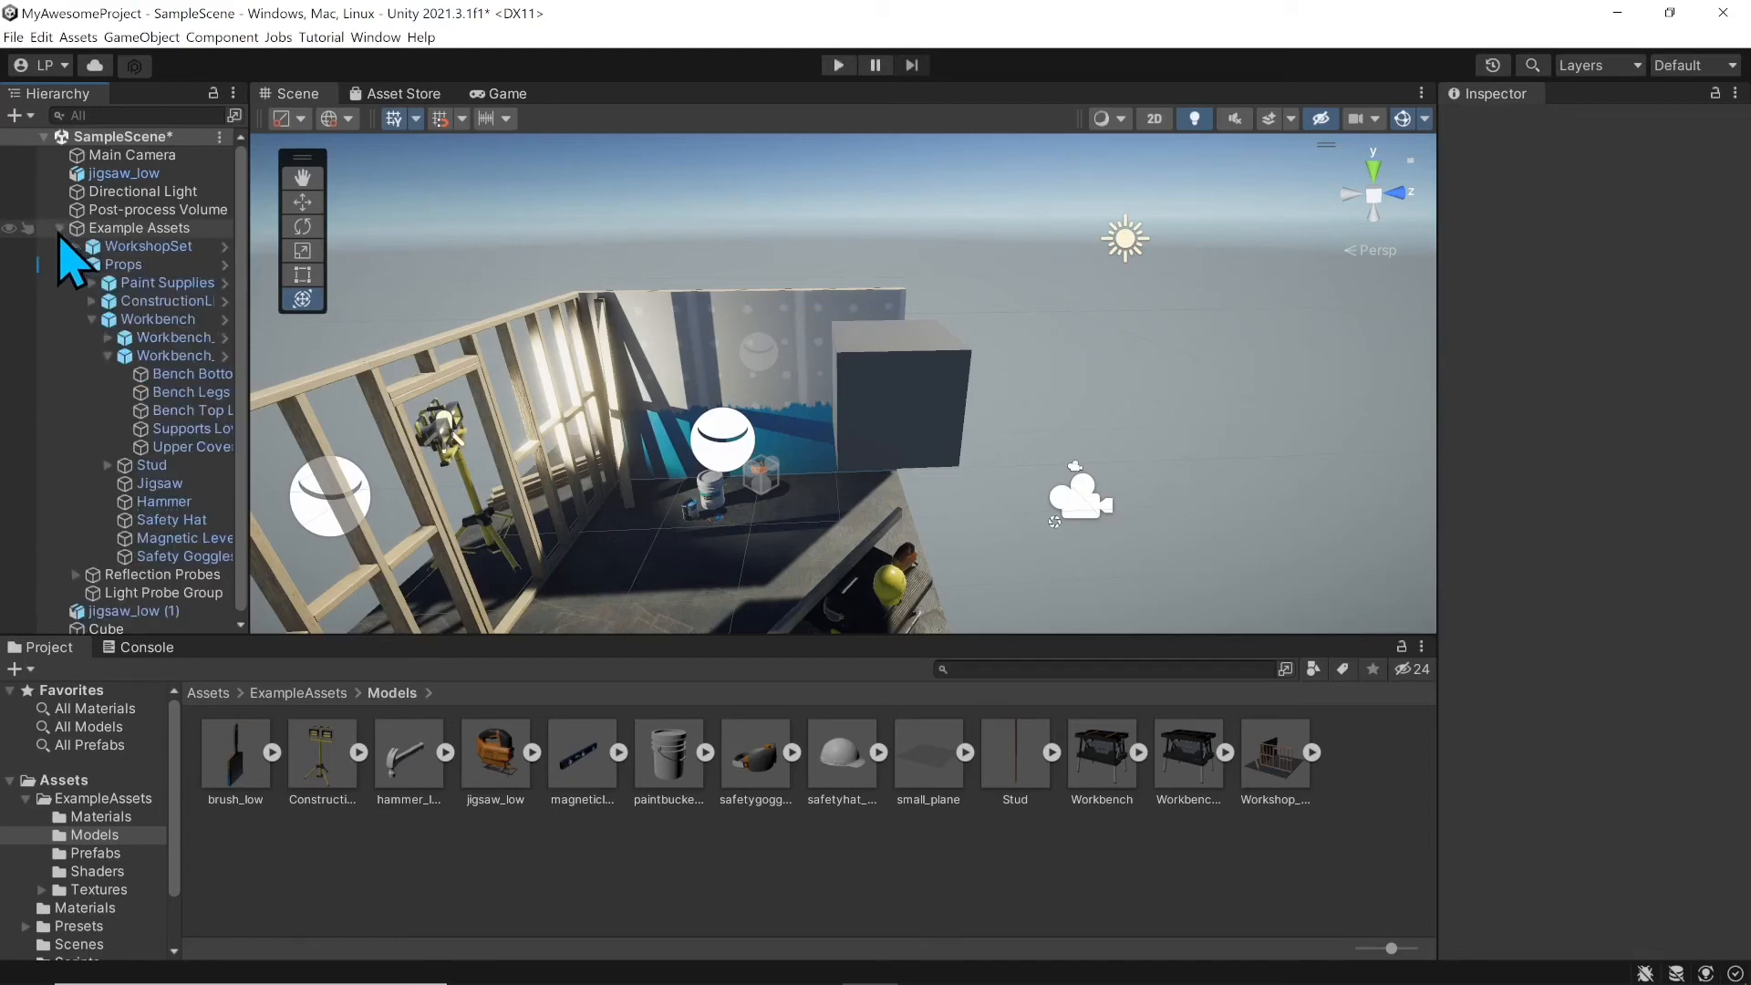
pyautogui.click(77, 265)
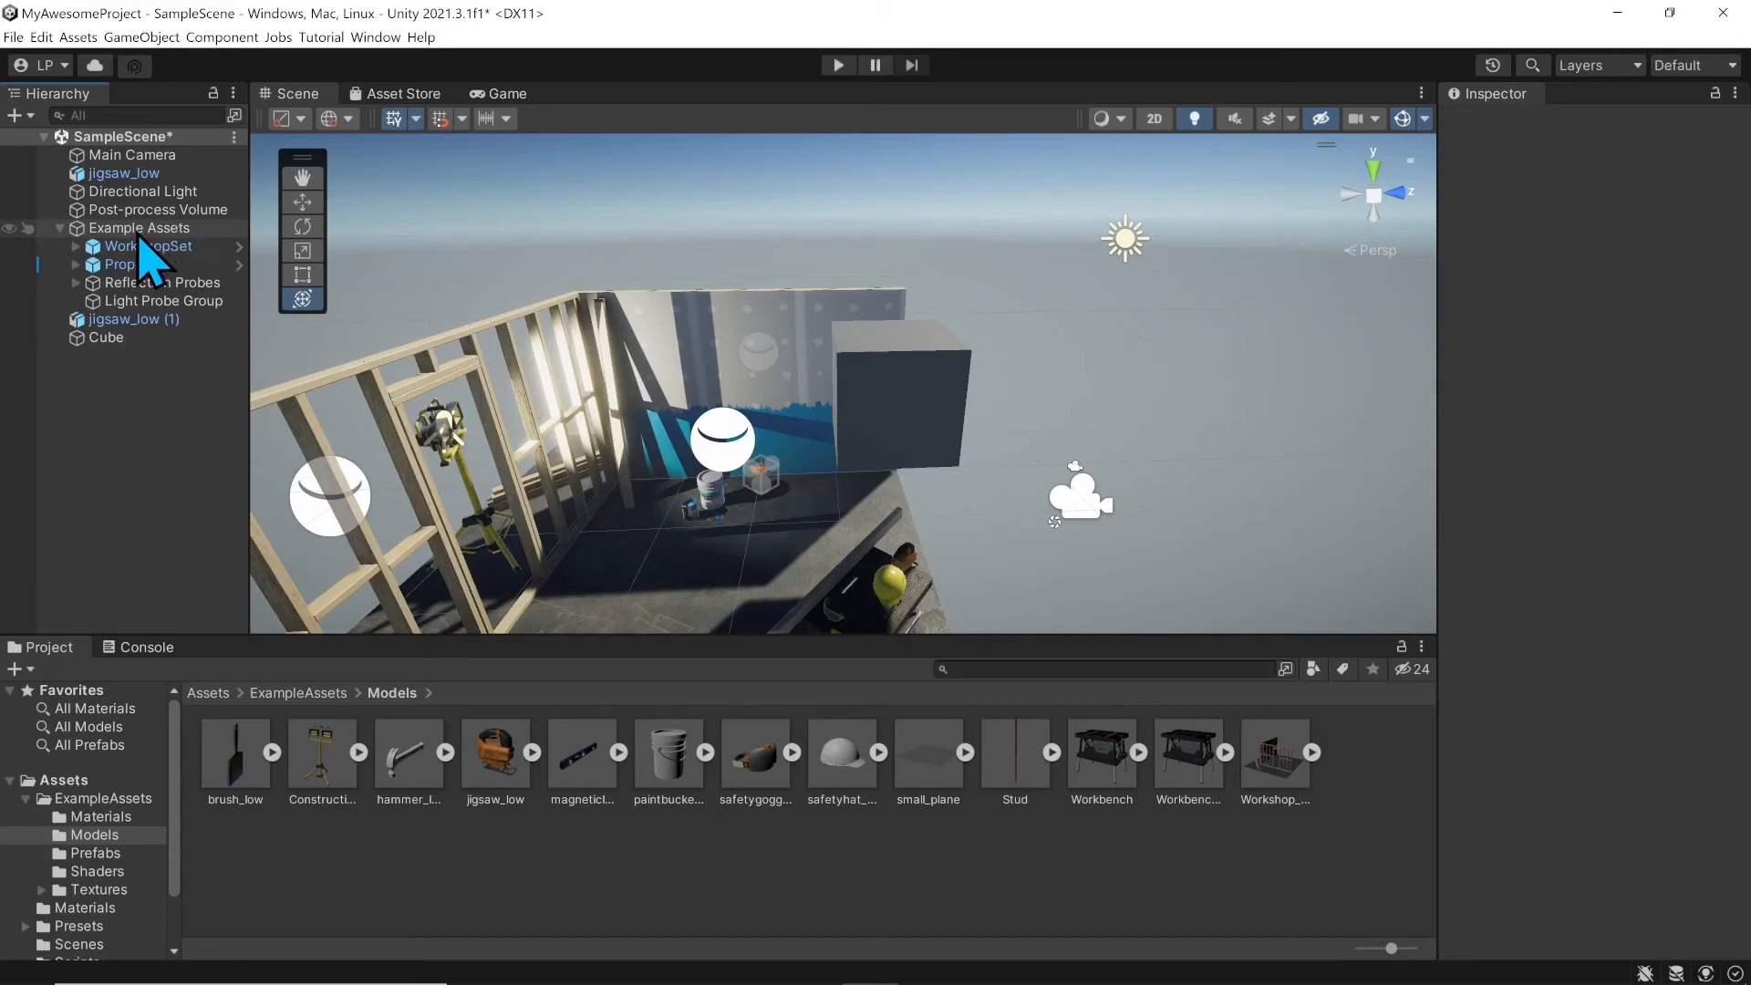
pyautogui.click(143, 230)
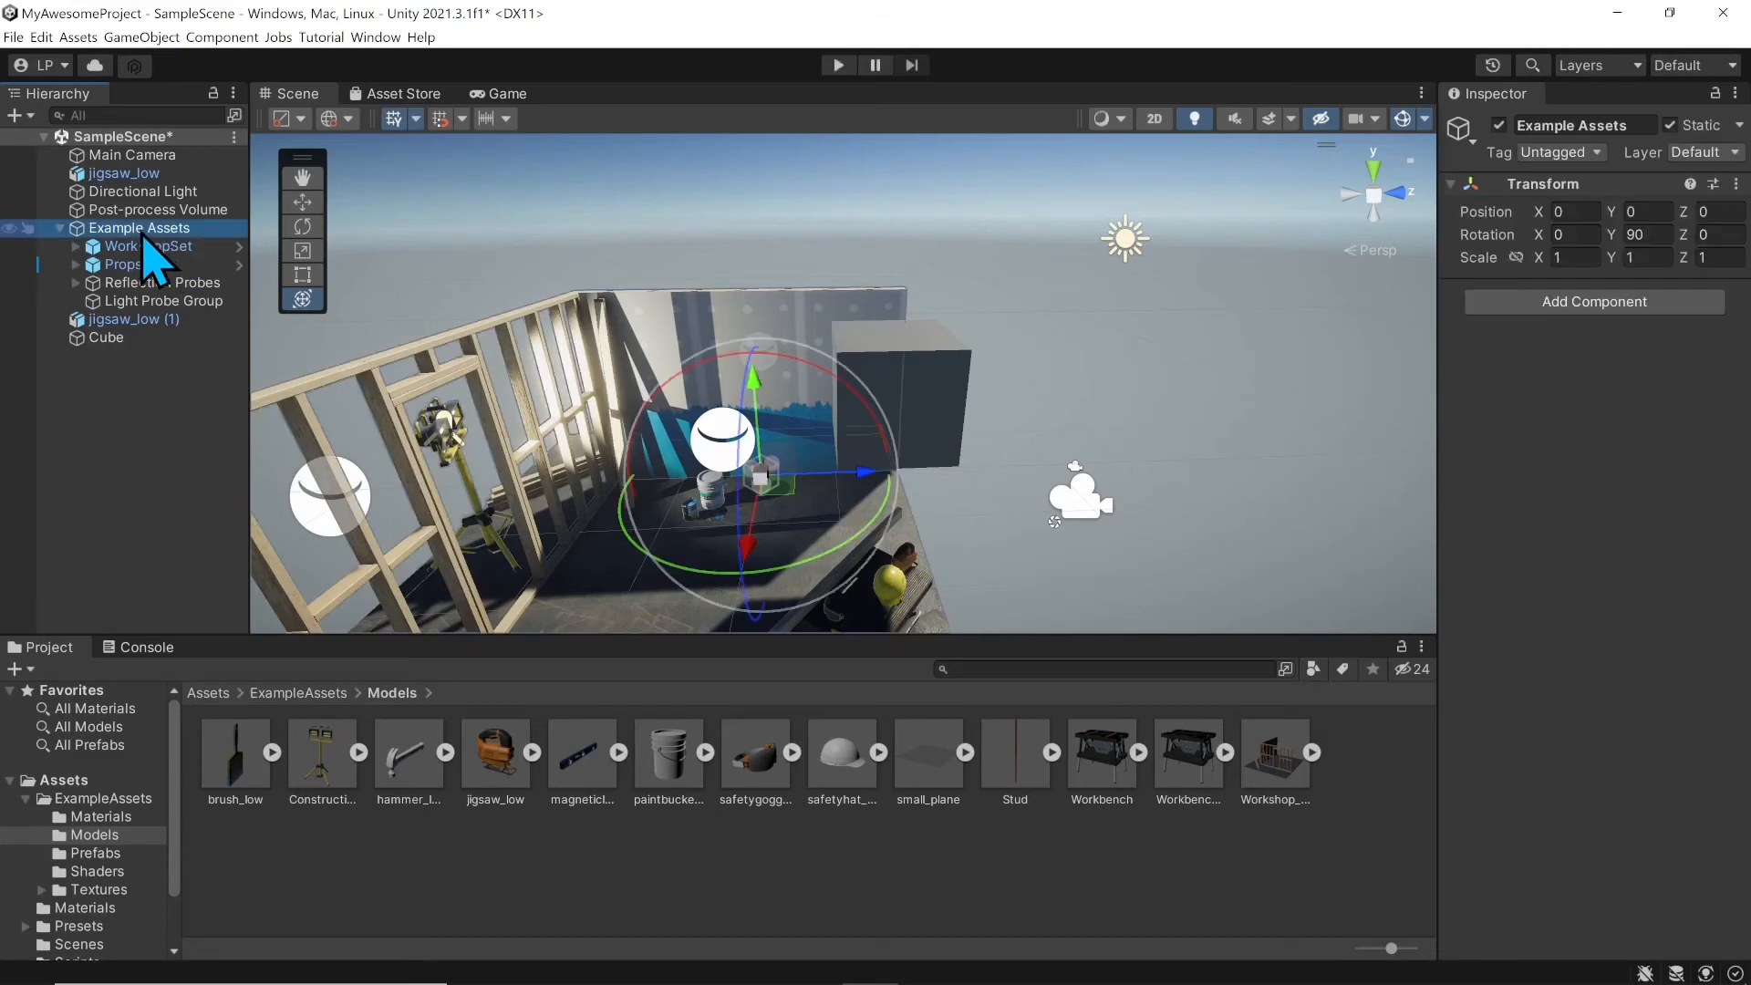
pyautogui.click(151, 320)
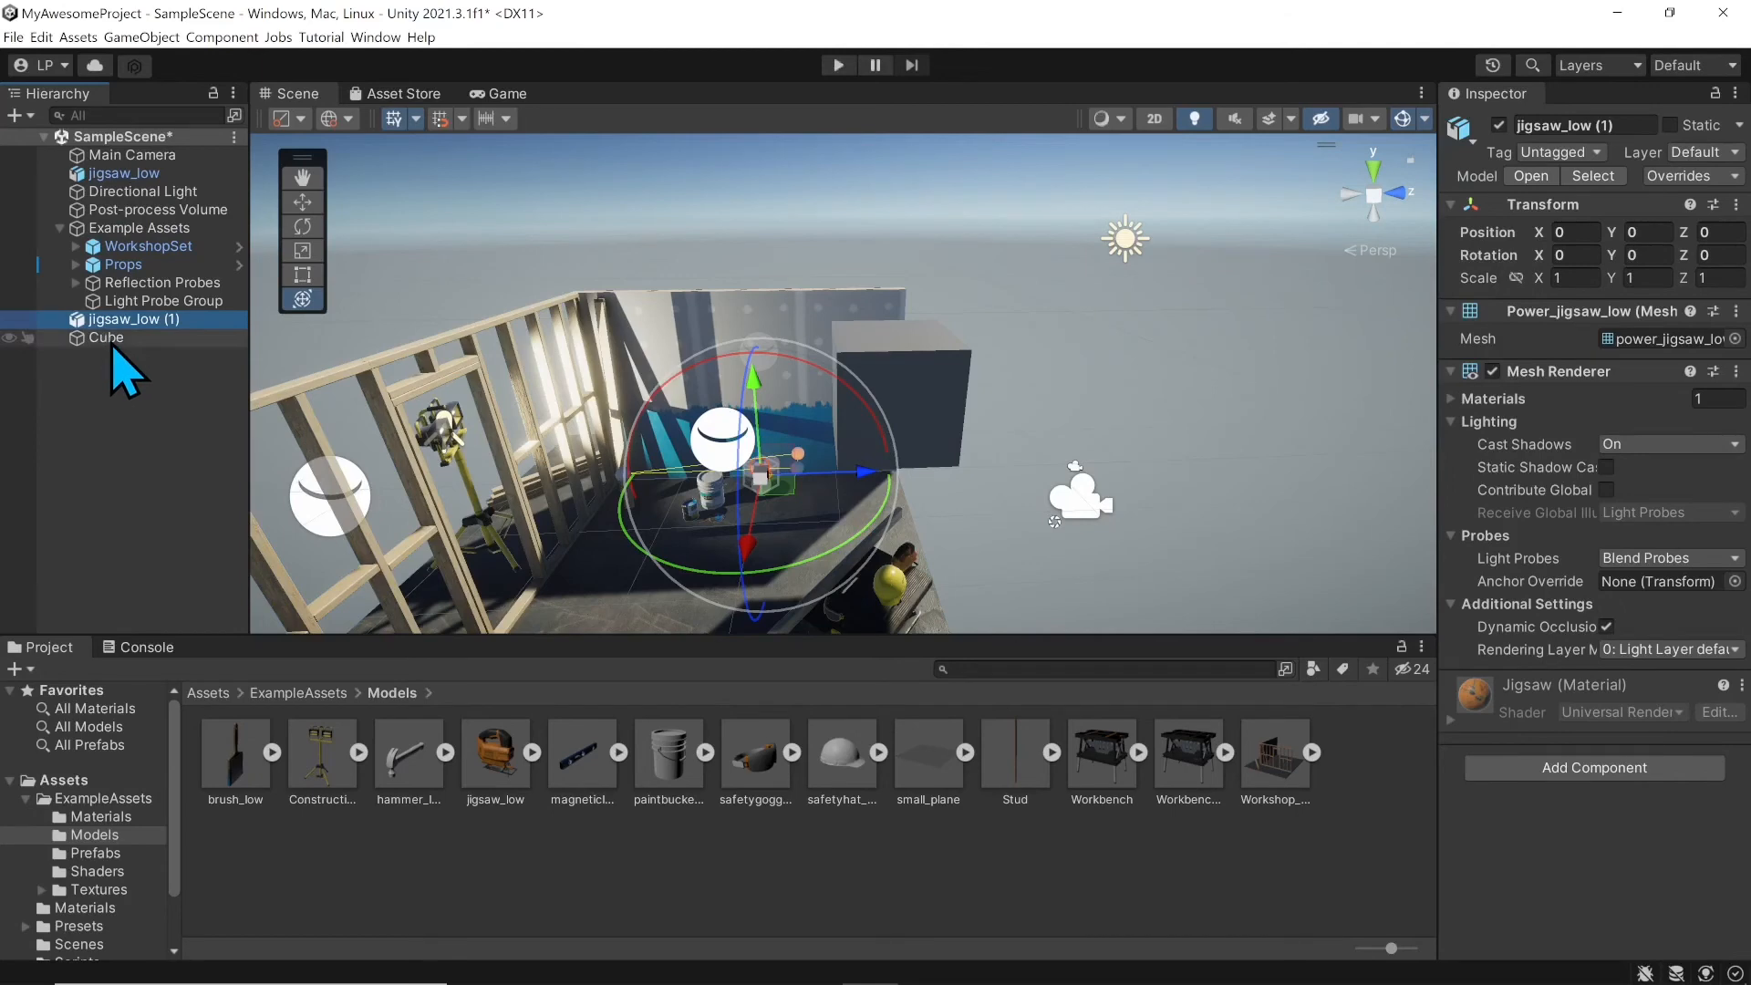
pyautogui.click(118, 340)
pyautogui.moveTo(99, 342); pyautogui.dragTo(137, 321)
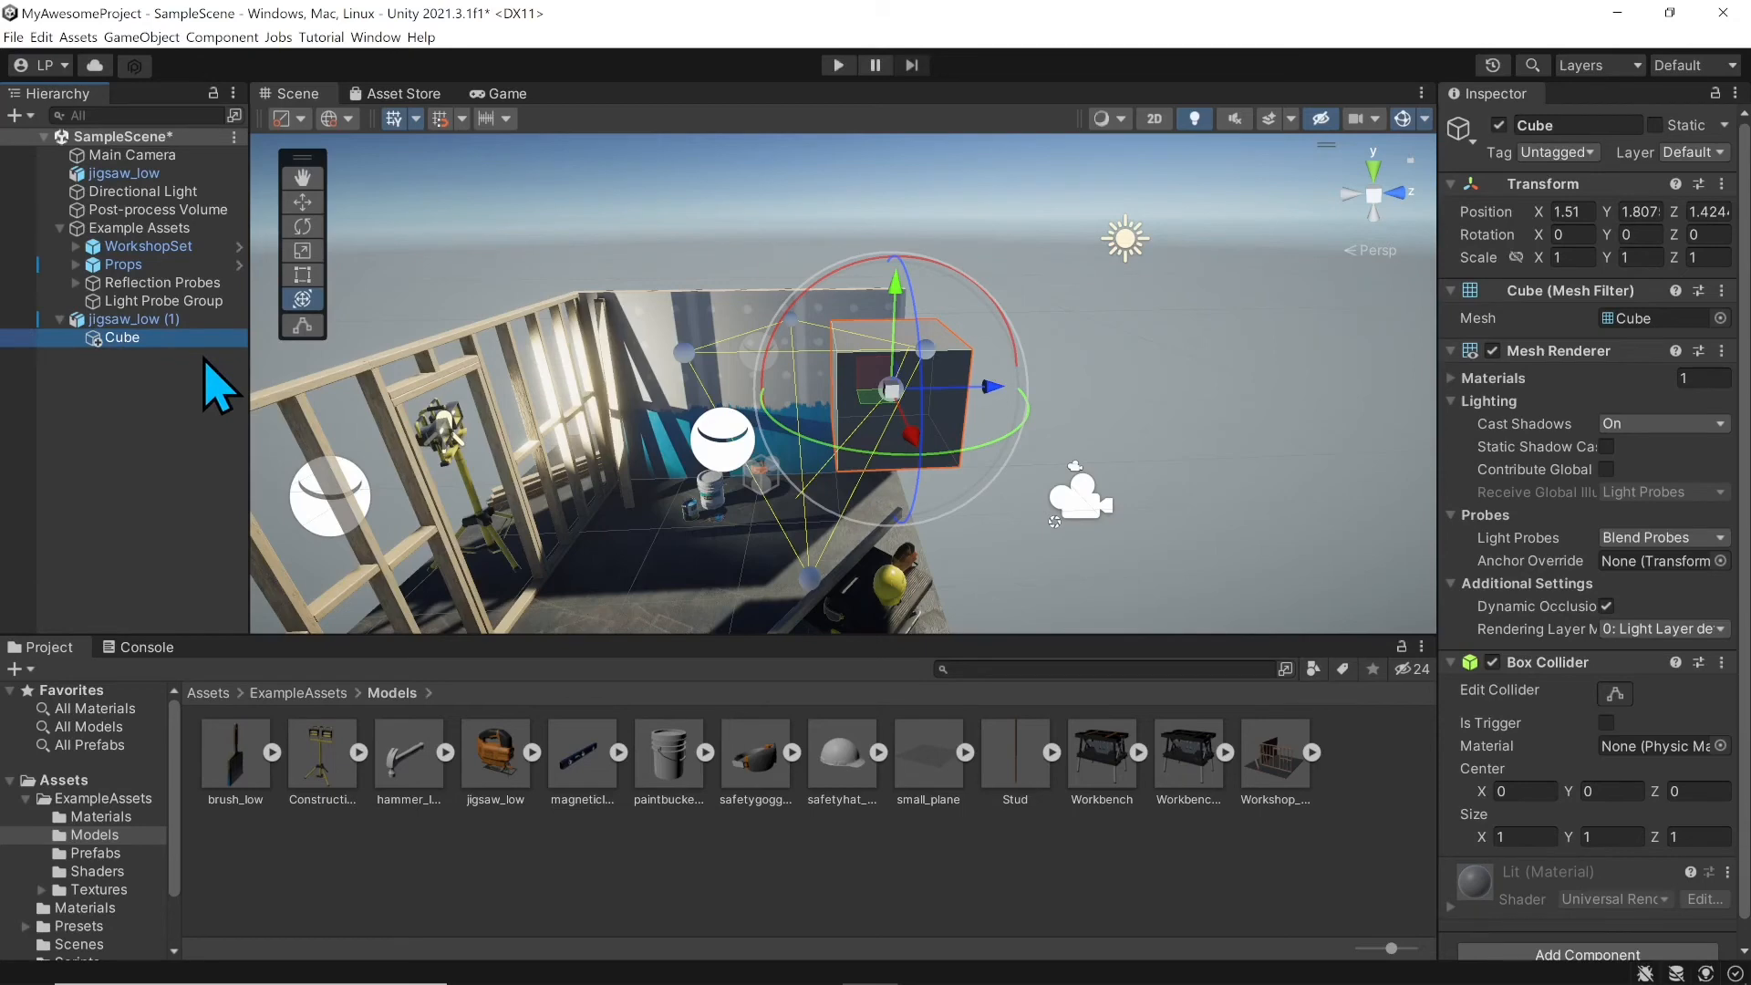
pyautogui.click(132, 321)
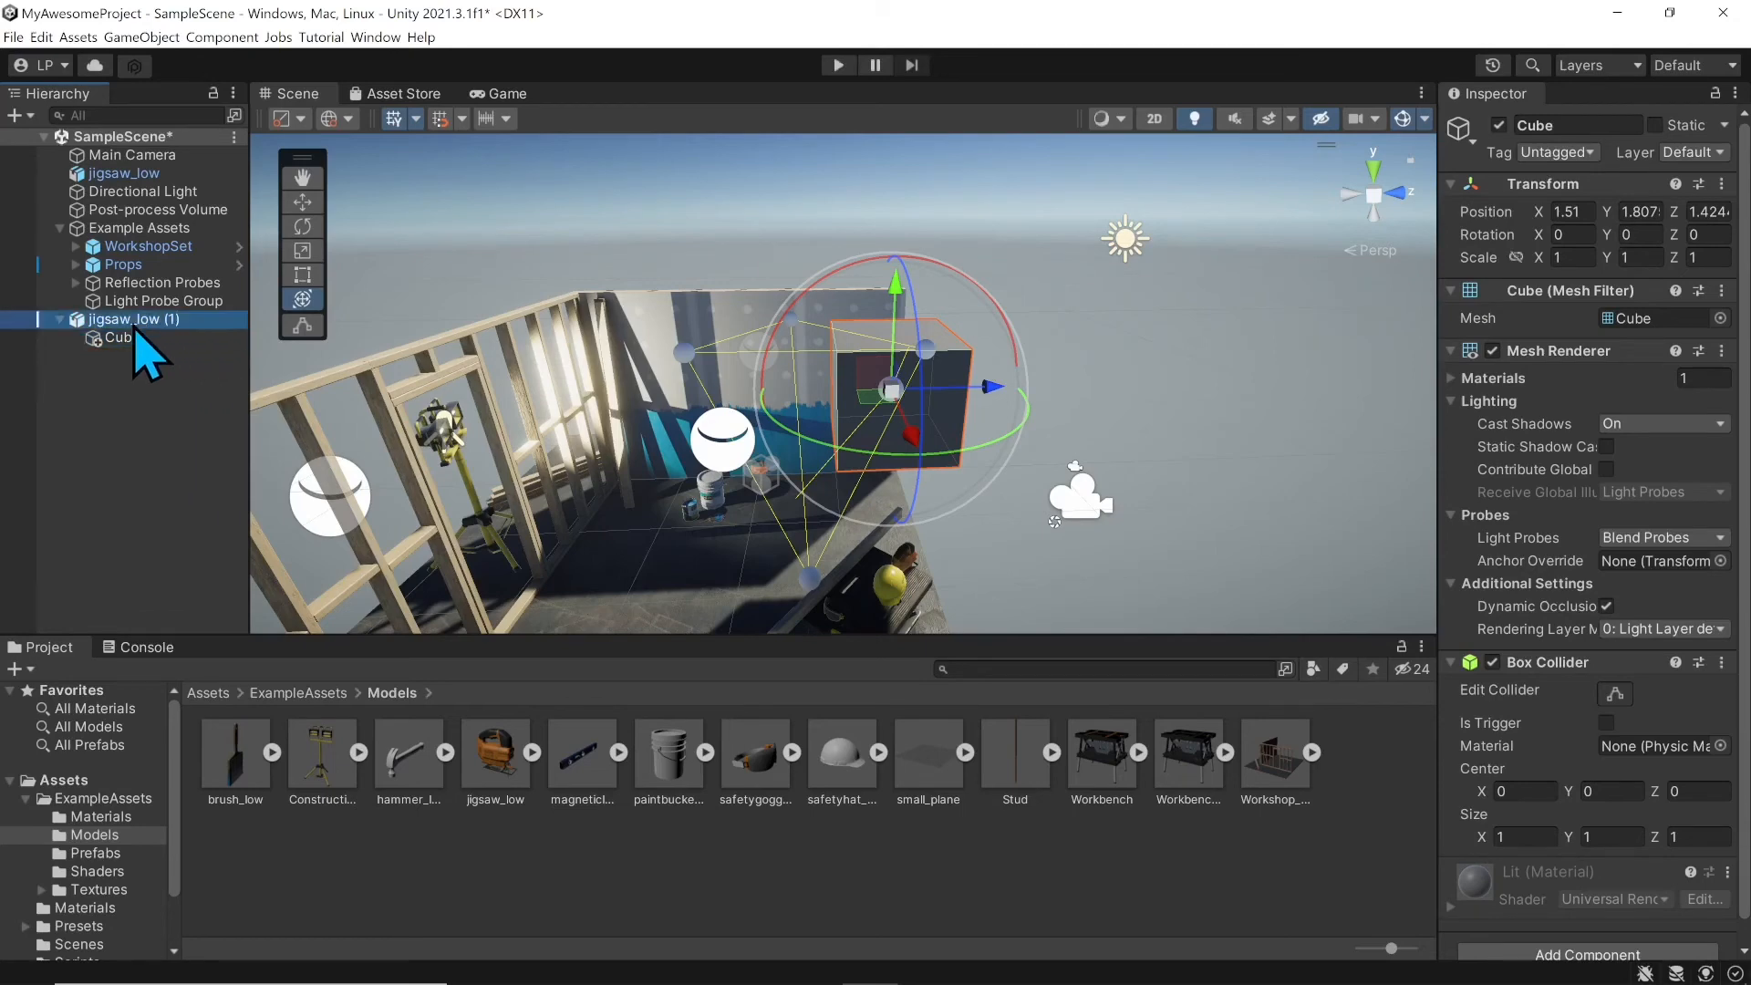
pyautogui.click(137, 337)
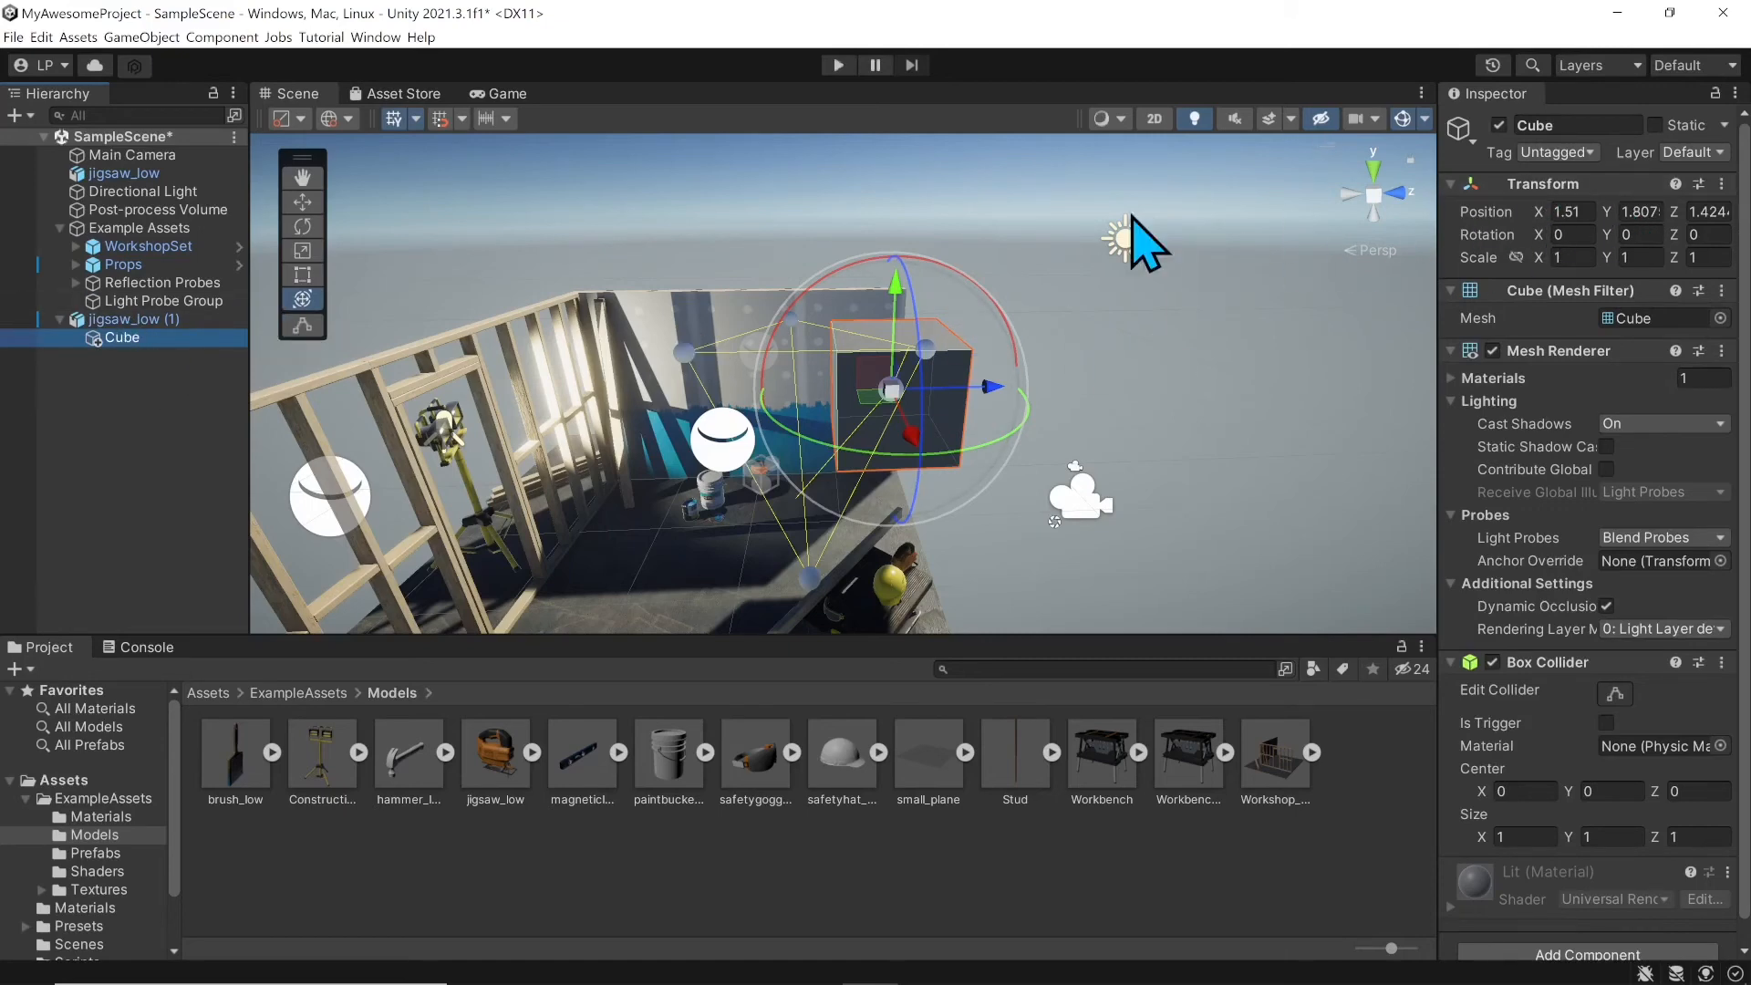
pyautogui.moveTo(132, 345); pyautogui.dragTo(109, 399)
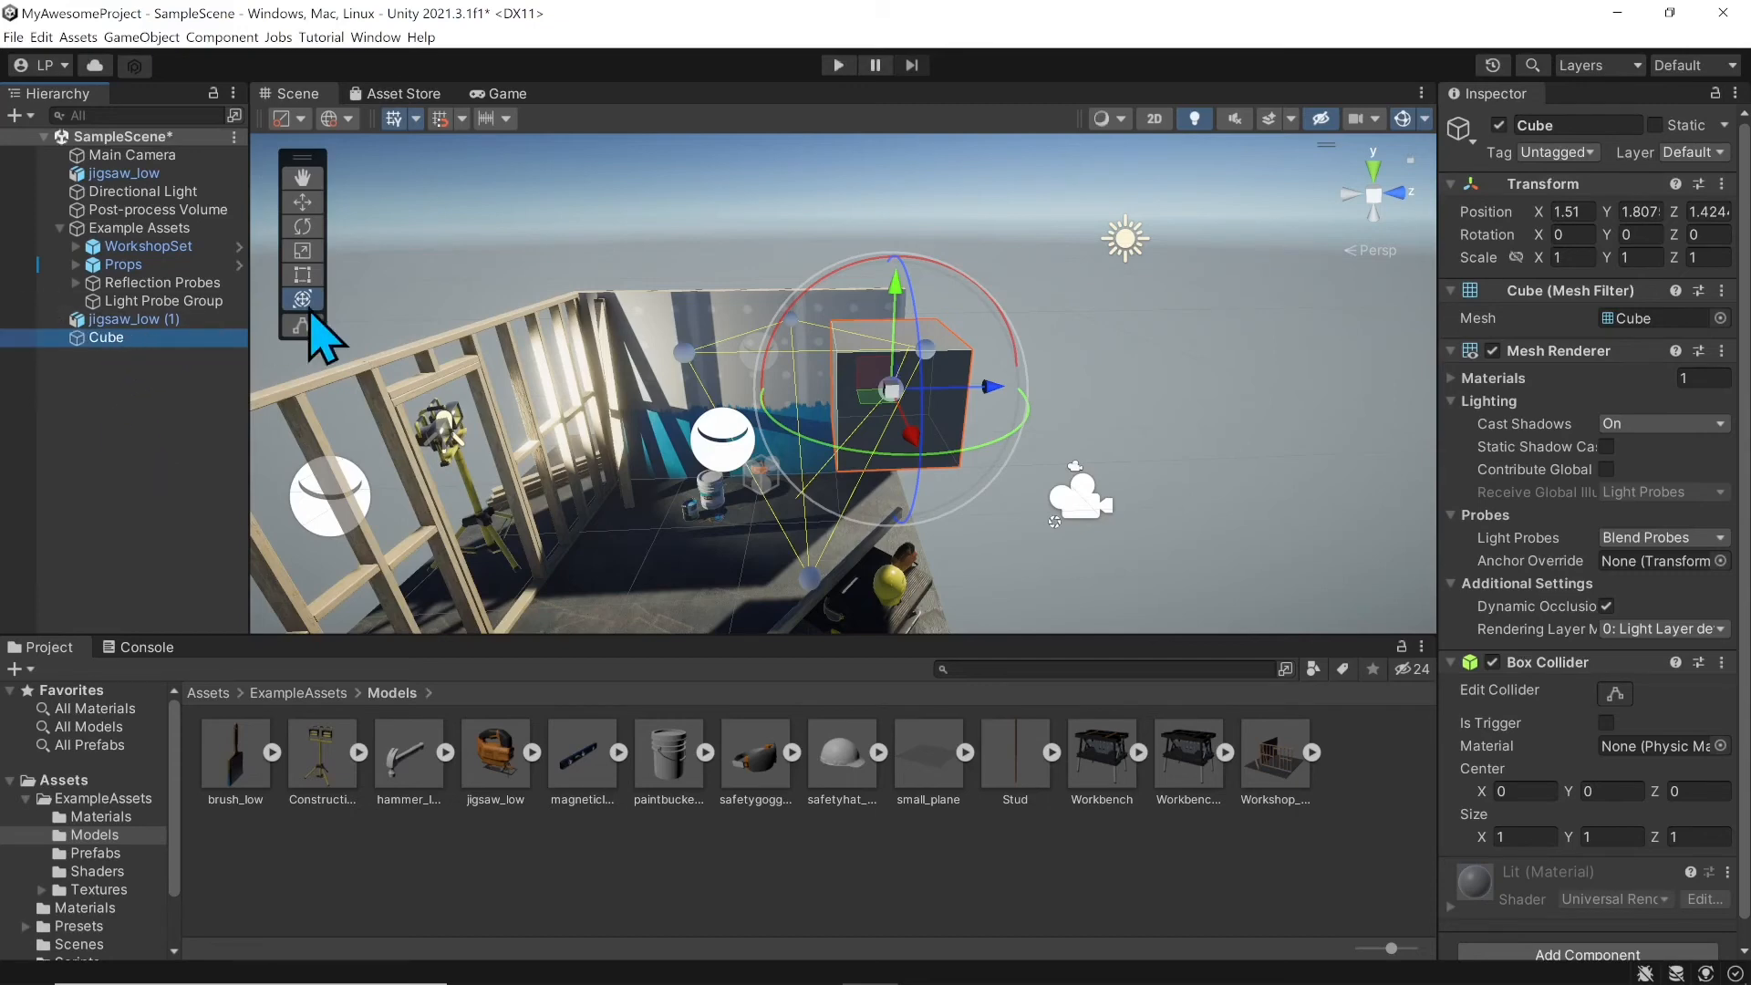
pyautogui.click(121, 319)
pyautogui.click(110, 339)
pyautogui.moveTo(109, 353); pyautogui.dragTo(132, 321)
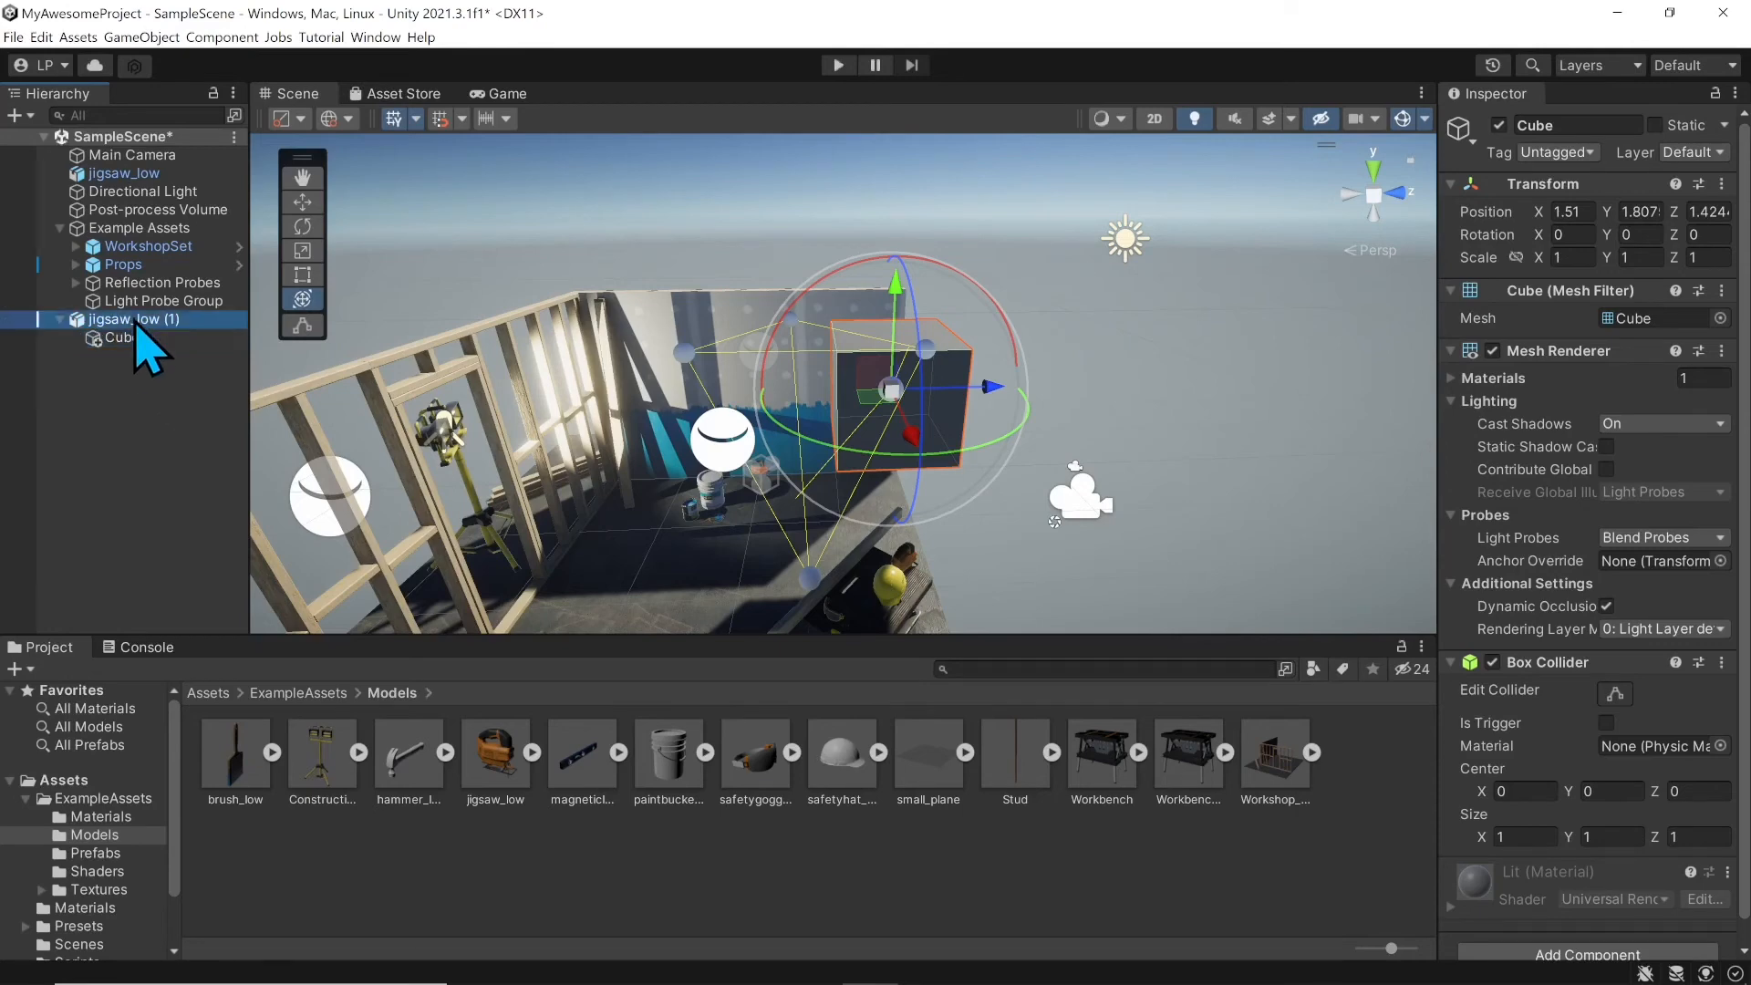
pyautogui.click(133, 321)
pyautogui.rightClick(132, 336)
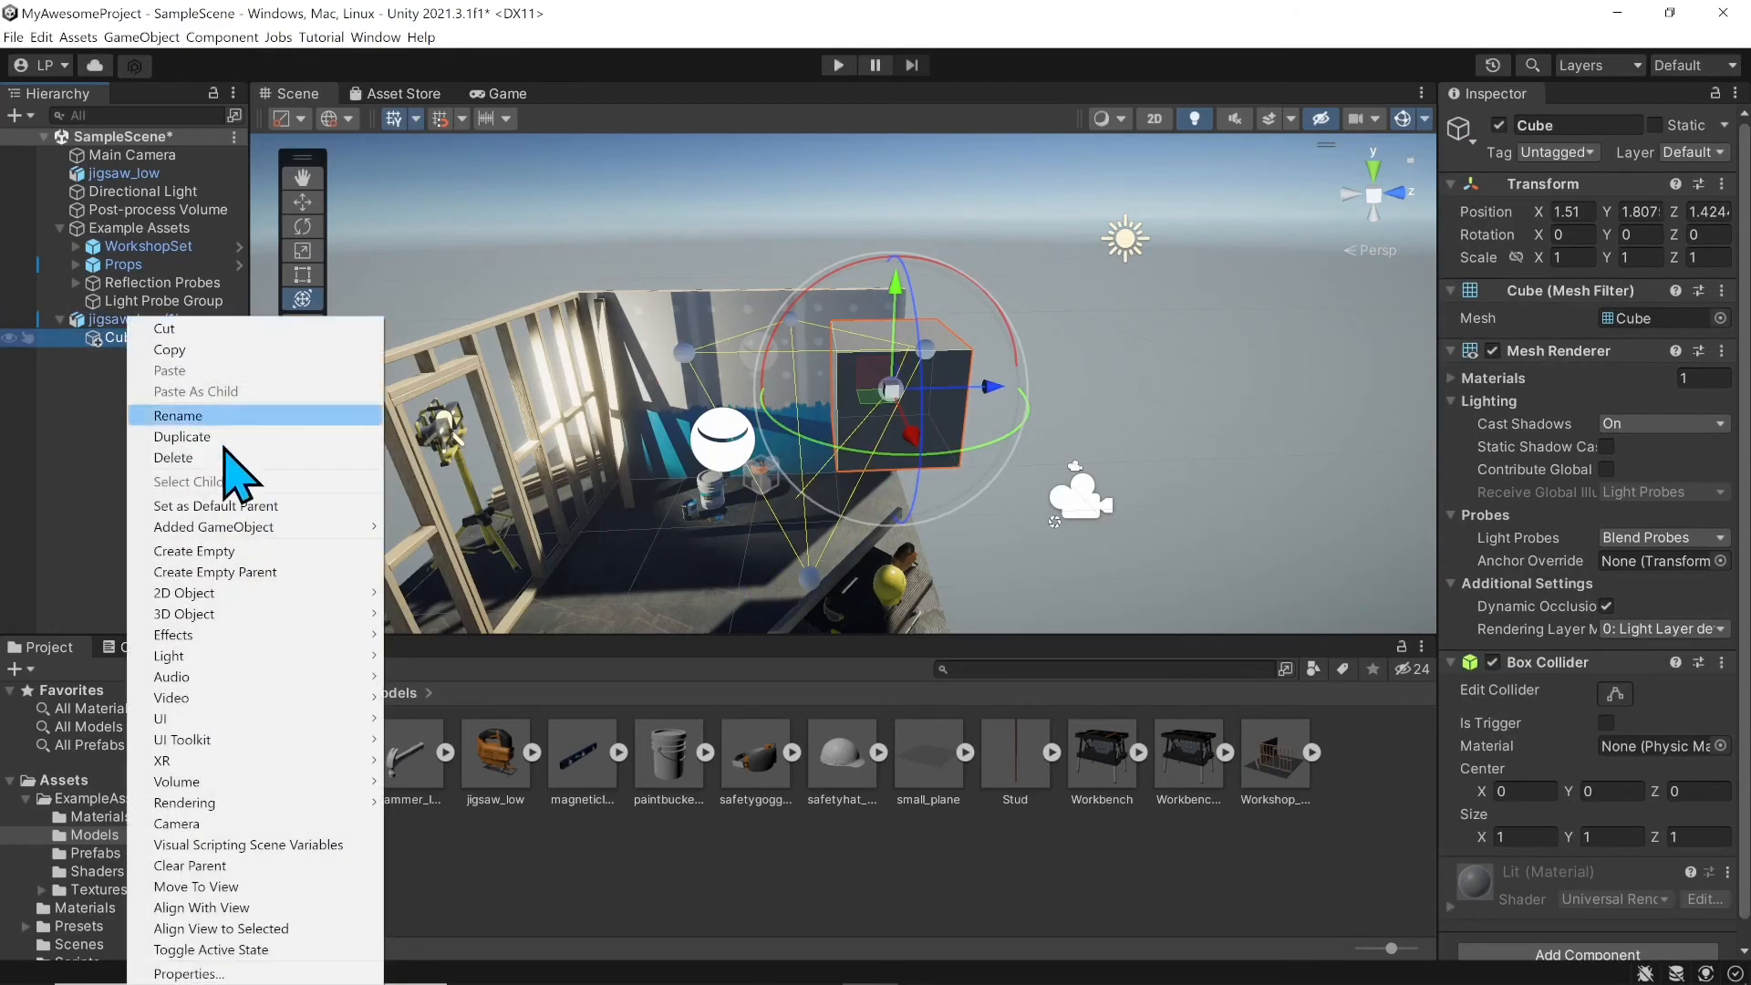
pyautogui.click(44, 447)
pyautogui.click(140, 340)
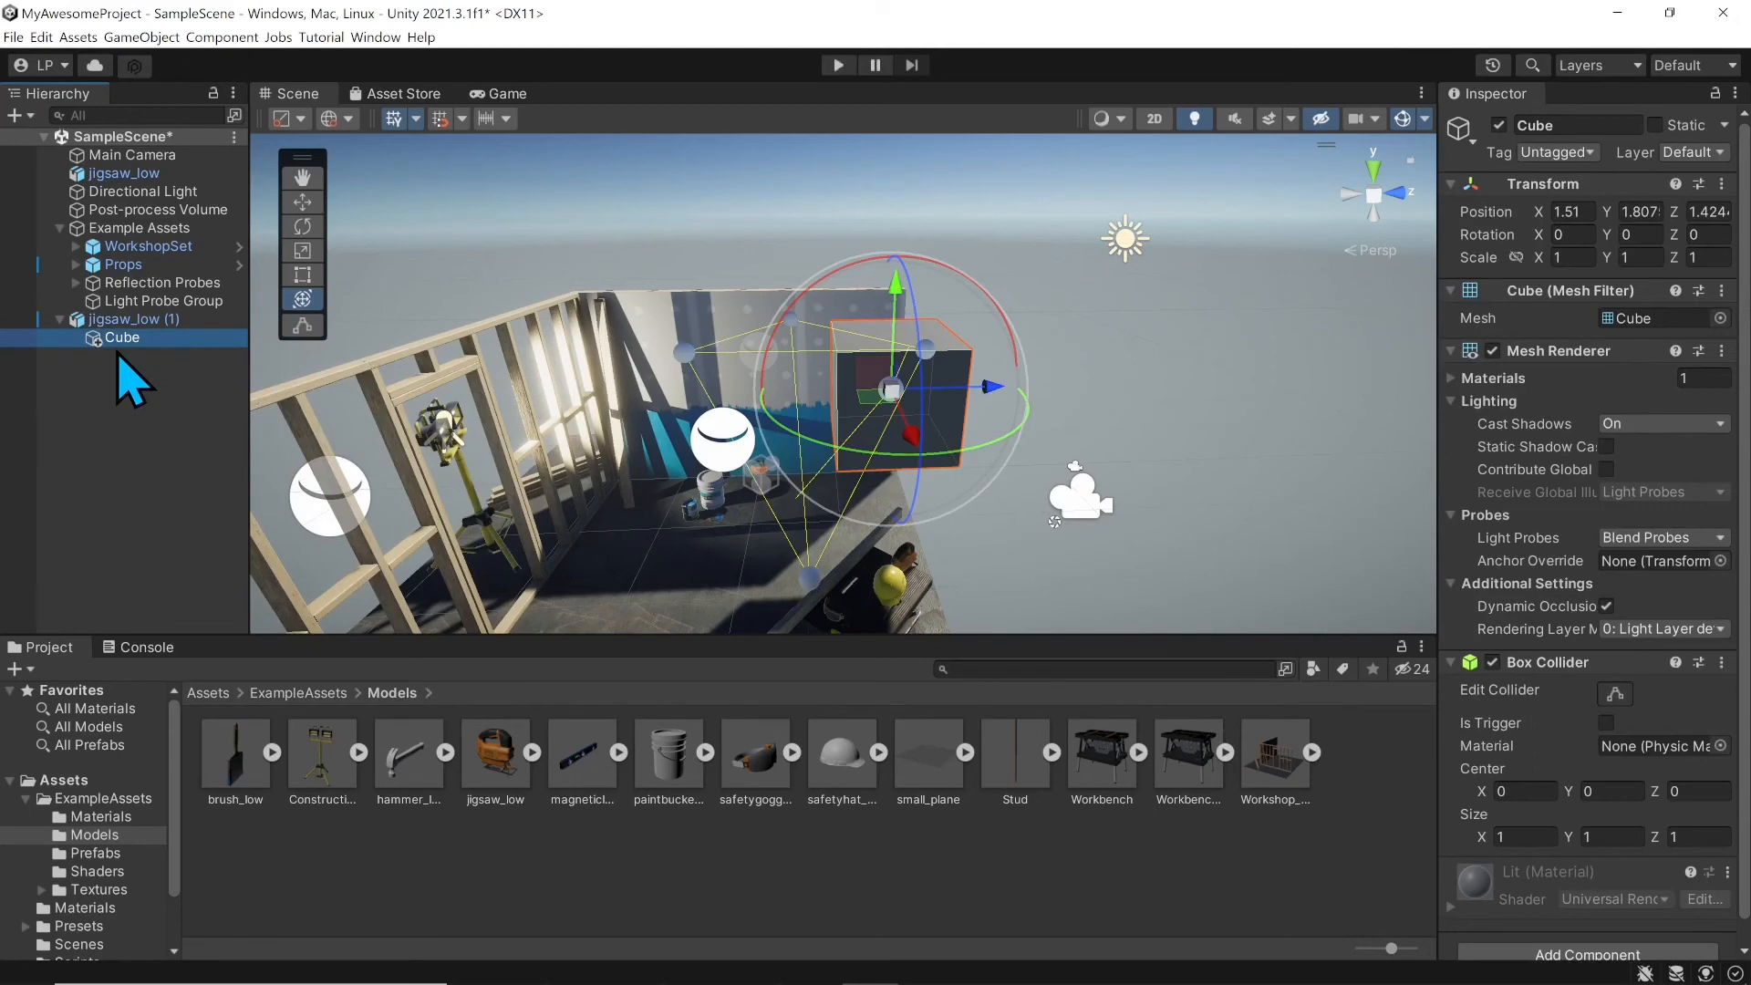
pyautogui.click(132, 381)
pyautogui.click(128, 339)
pyautogui.click(127, 321)
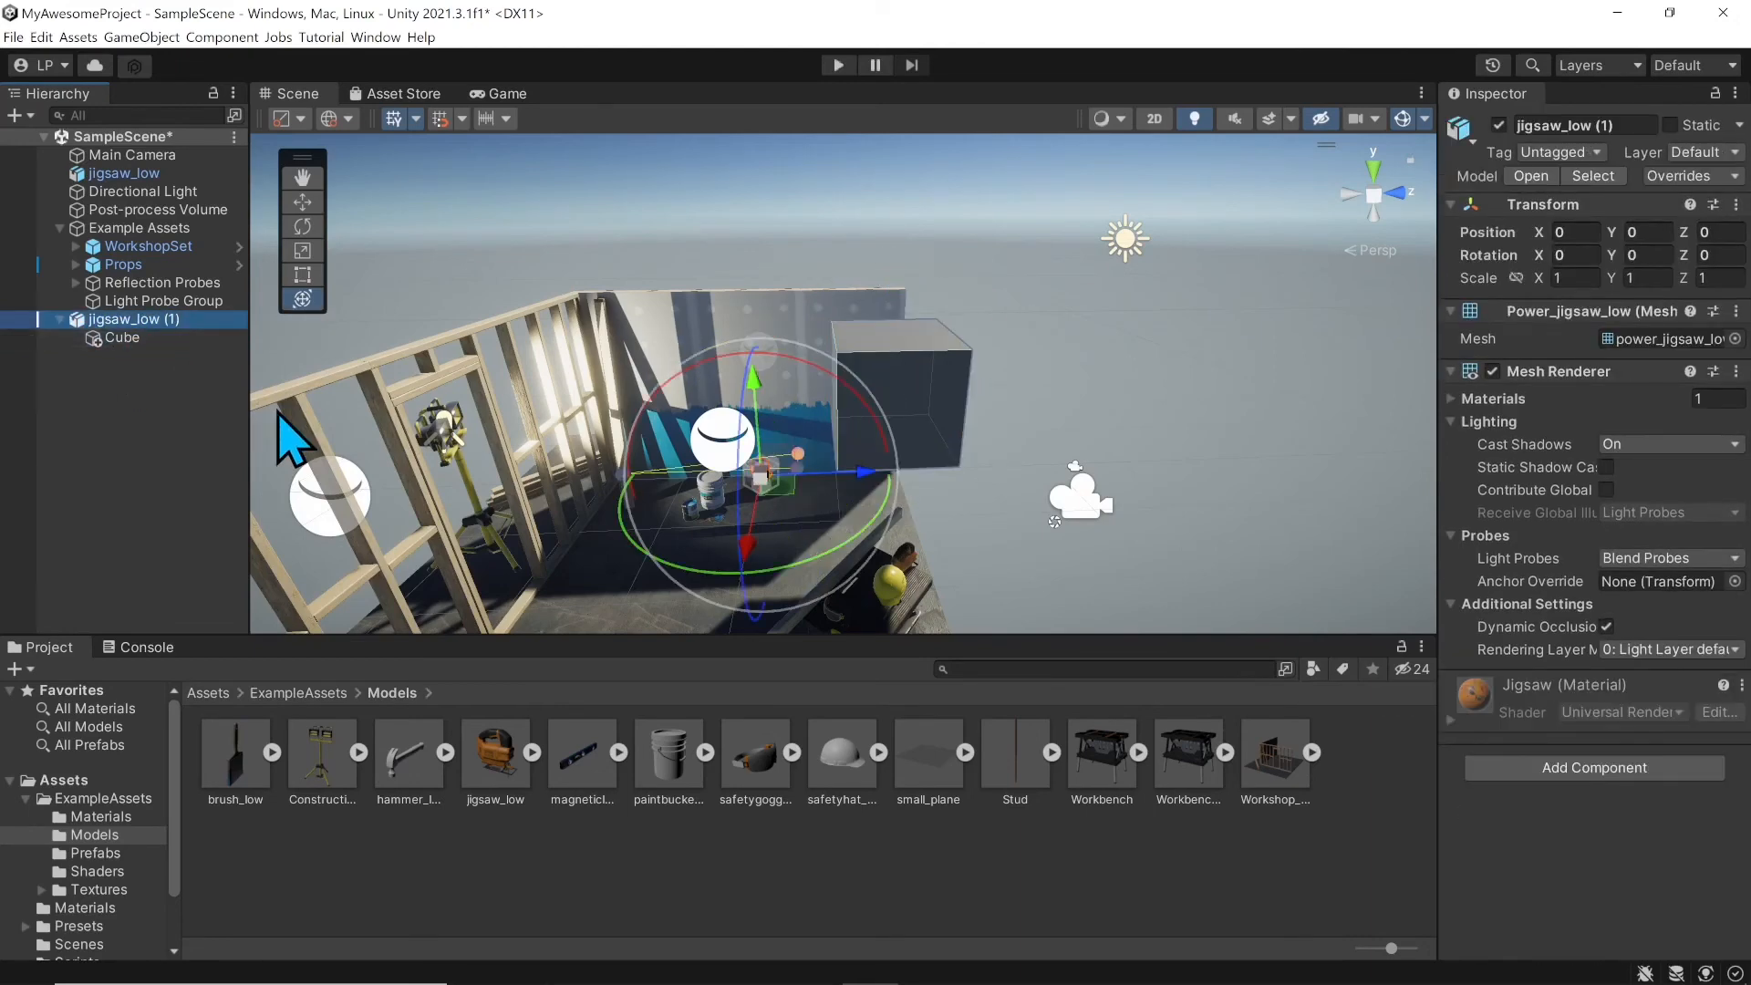
pyautogui.click(121, 339)
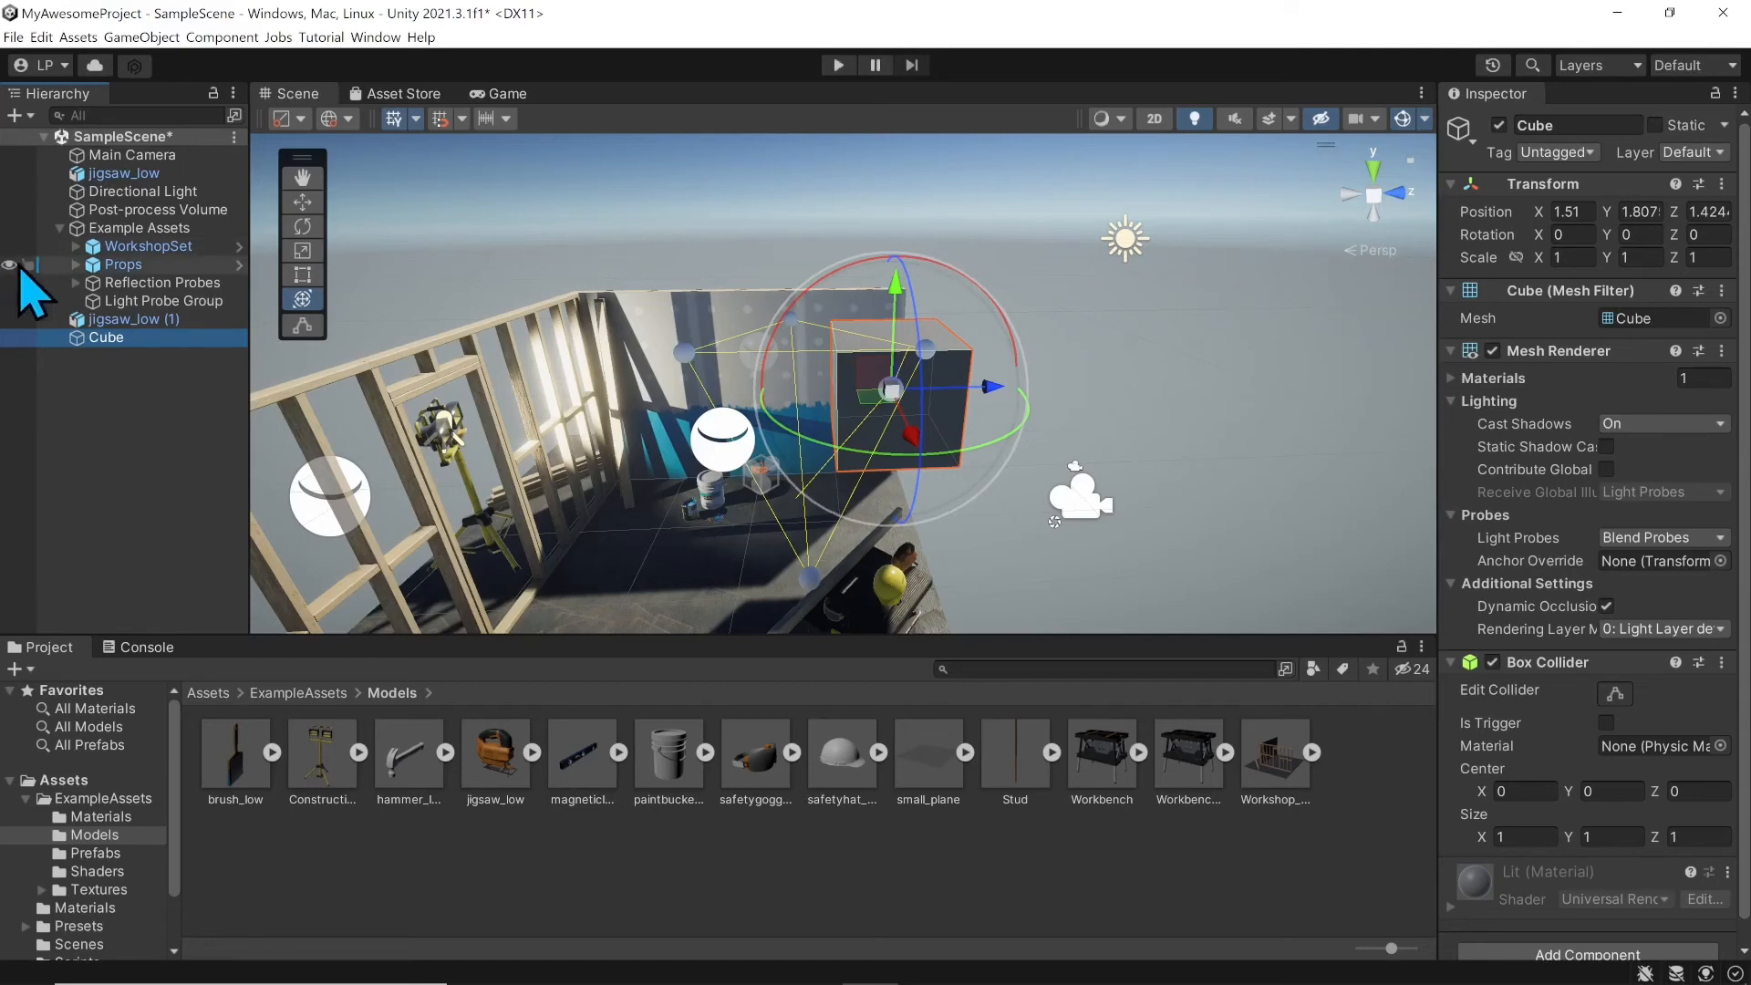
pyautogui.click(124, 307)
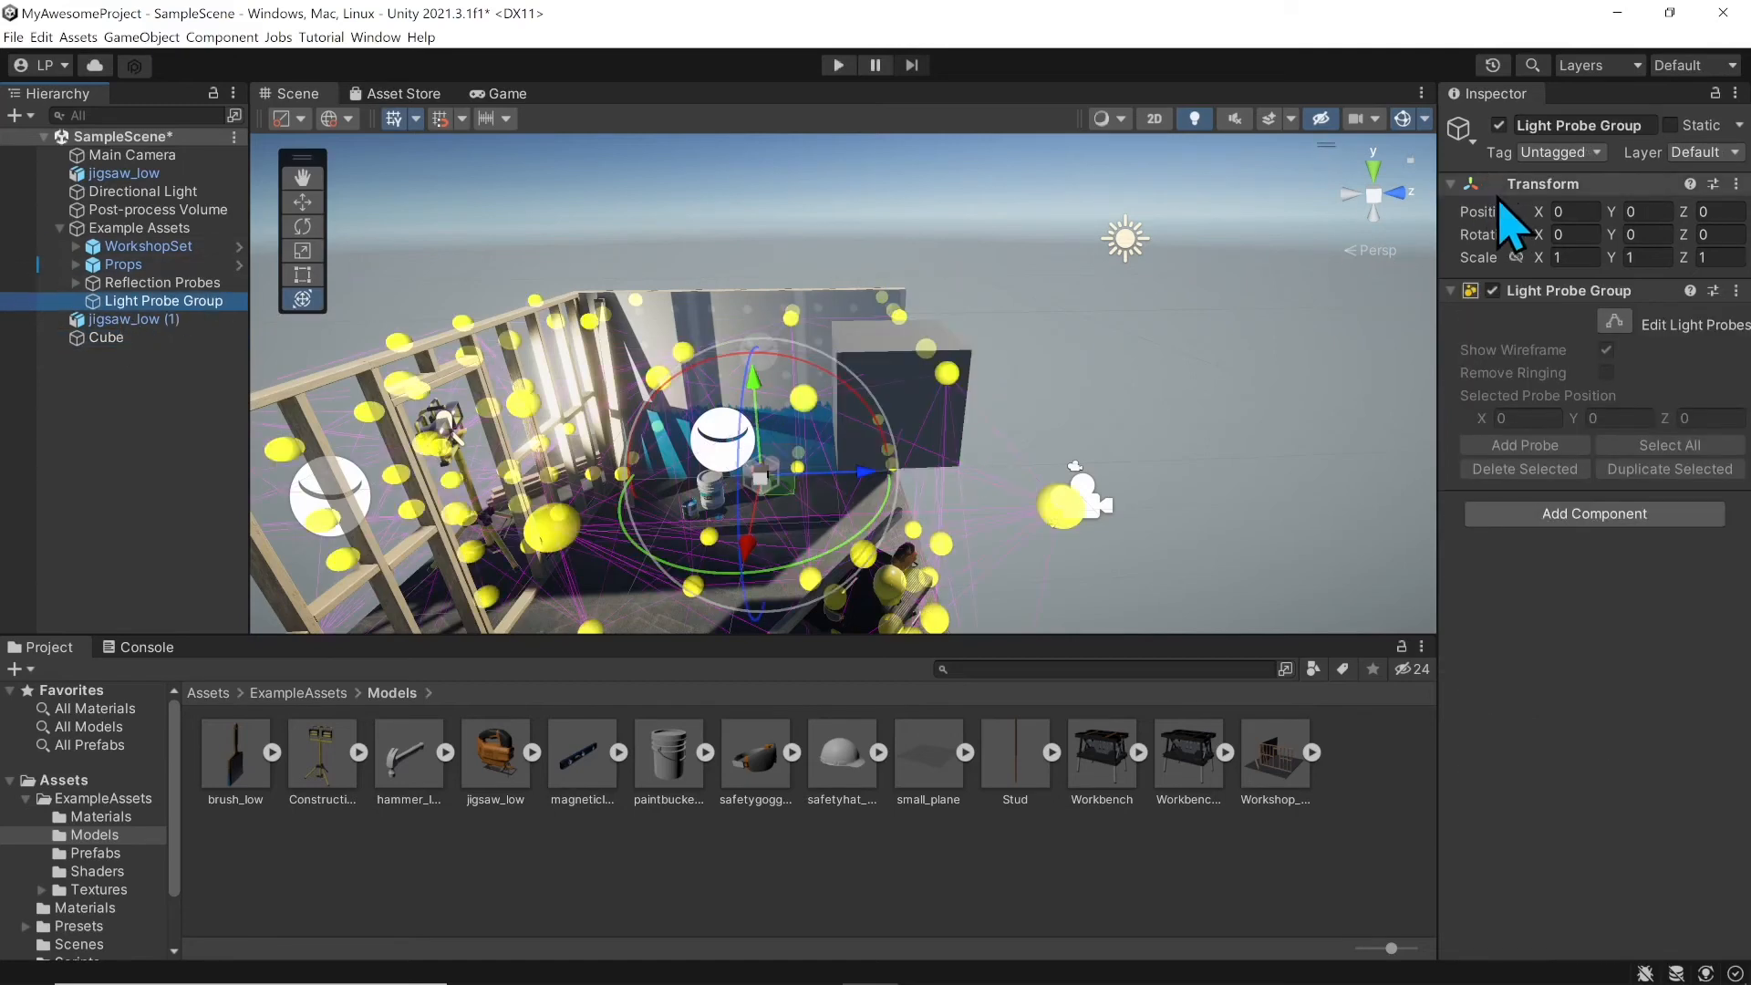
pyautogui.press('Down')
pyautogui.press('Down')
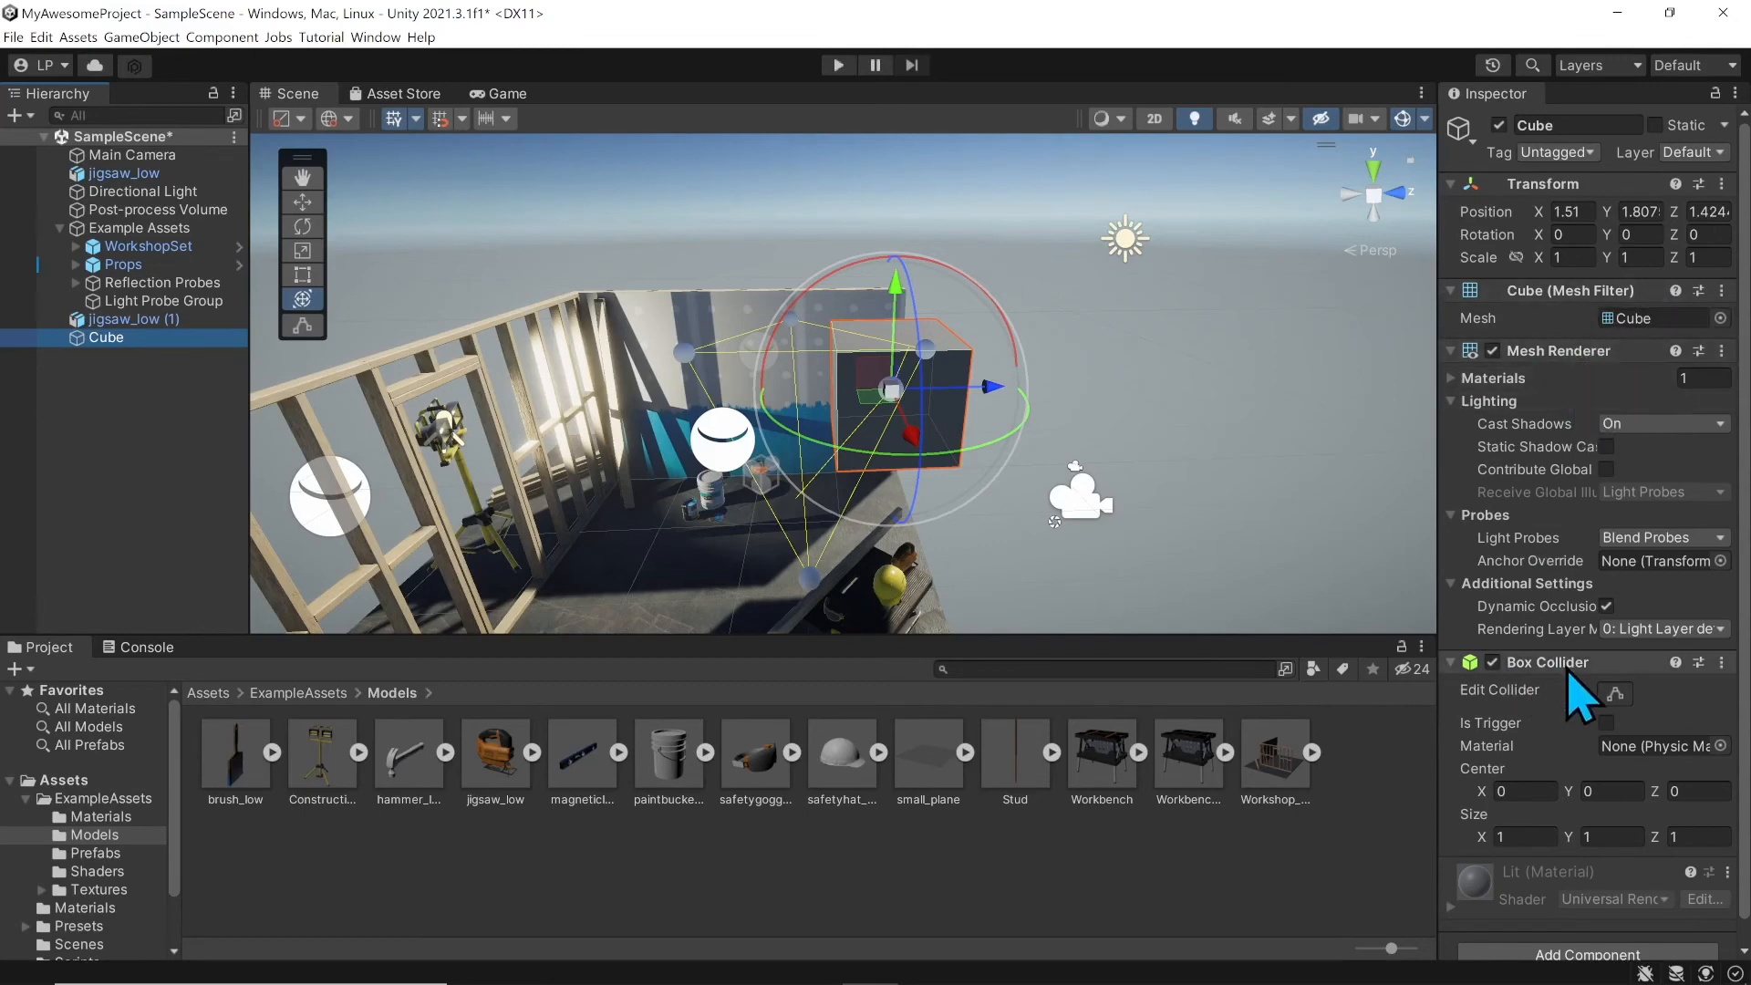
pyautogui.click(228, 319)
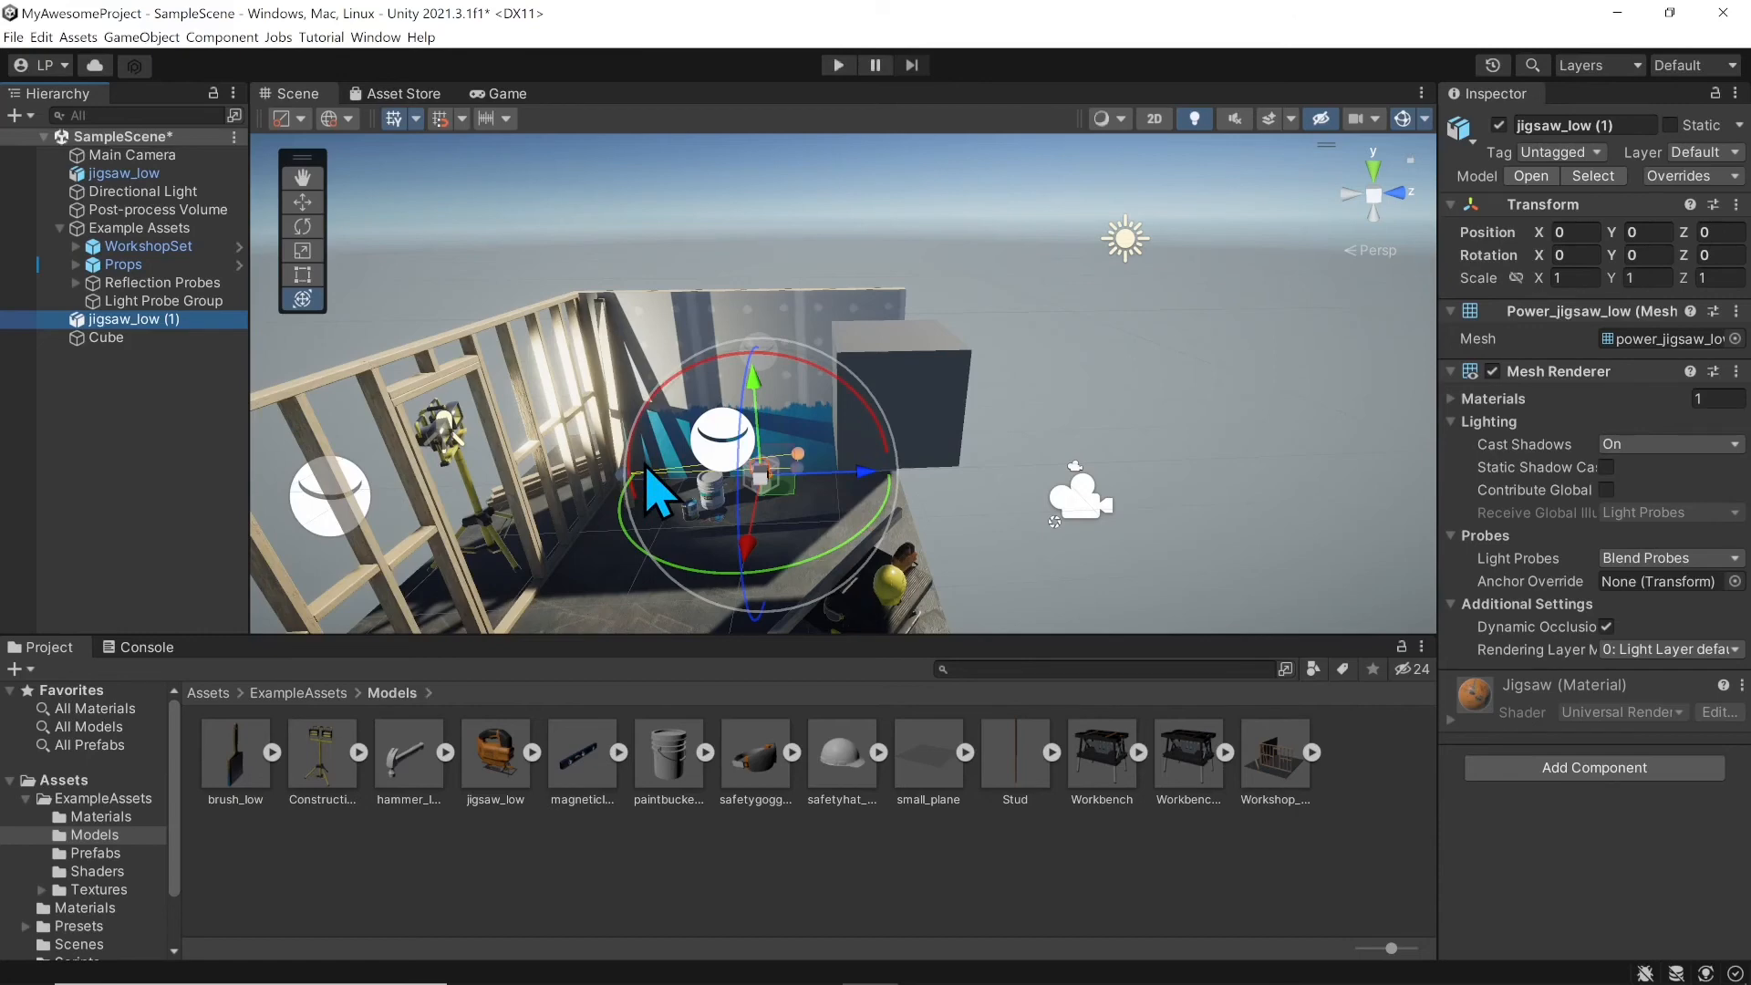
pyautogui.click(1544, 769)
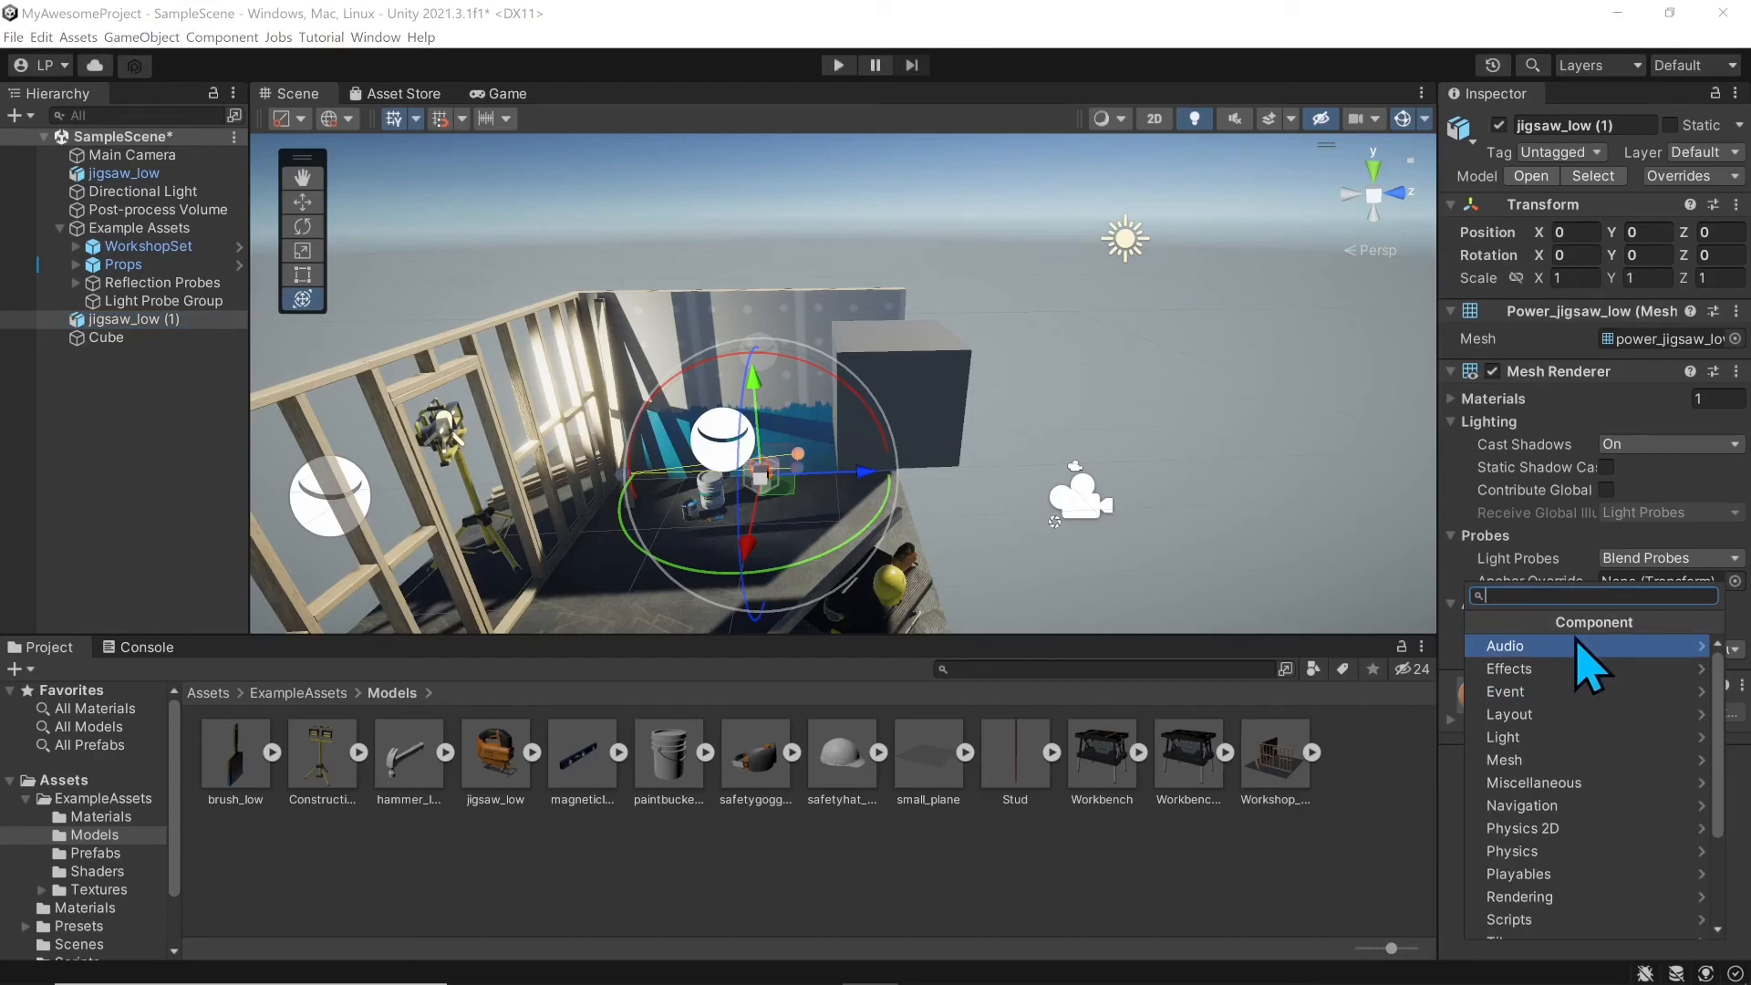
pyautogui.click(1442, 873)
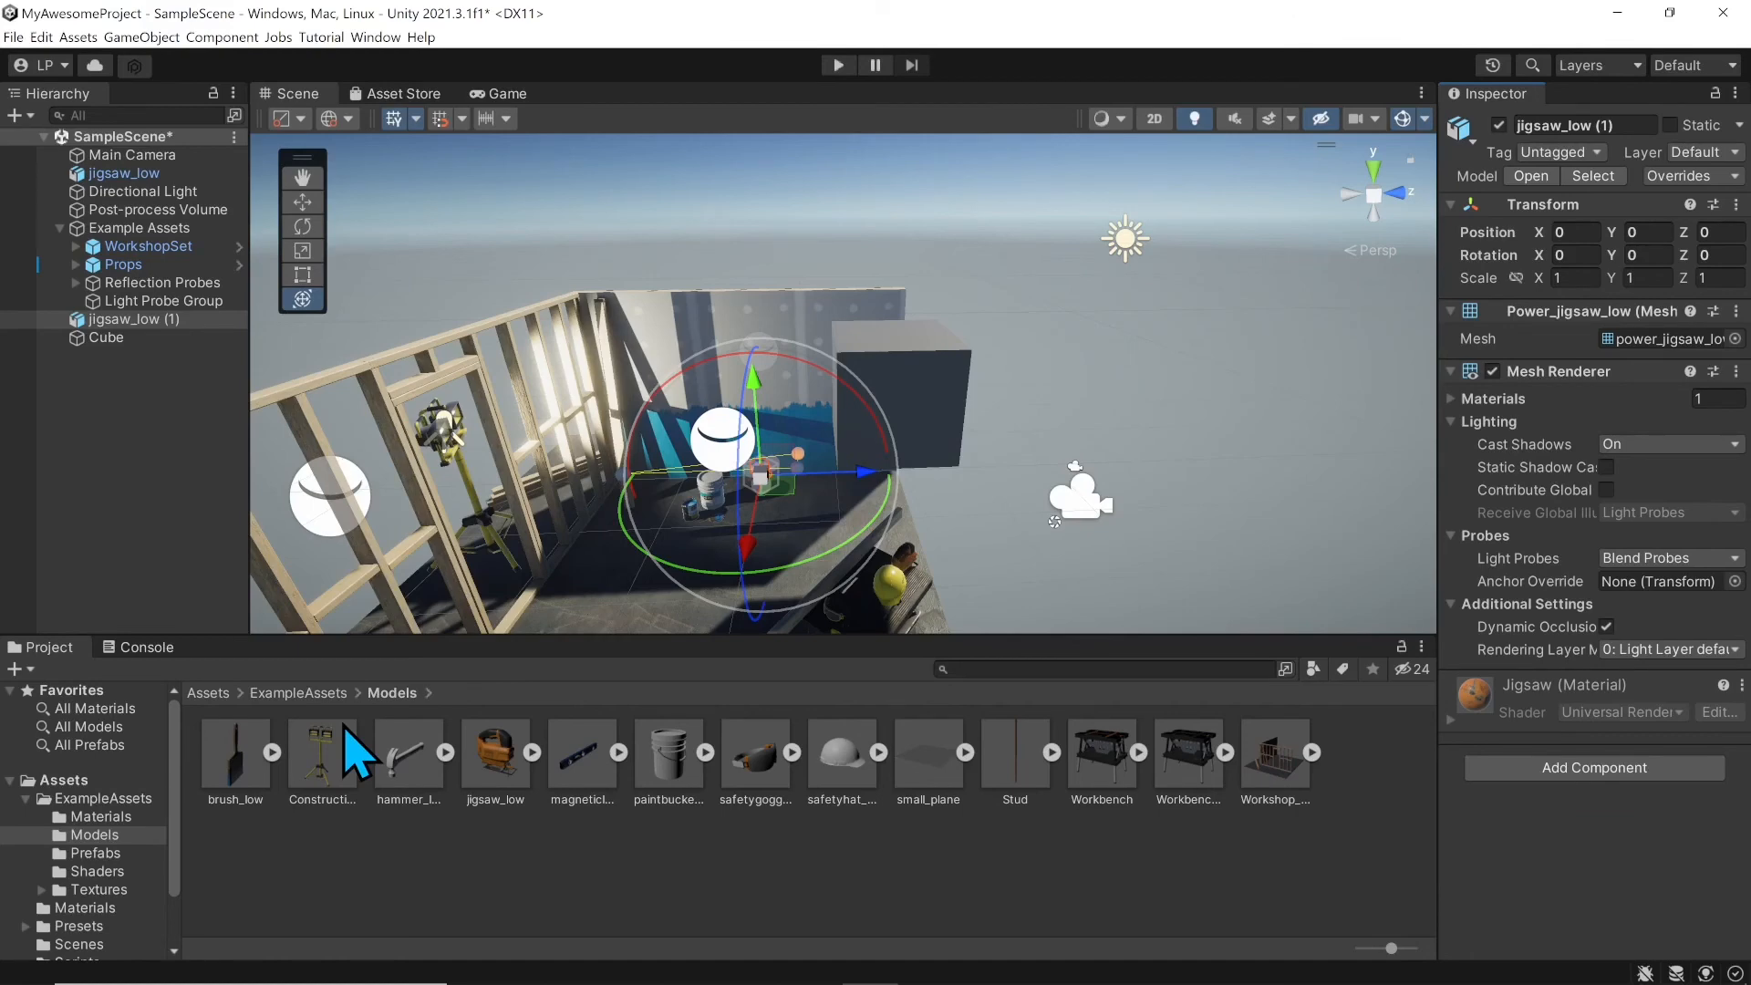
# Step: Browse to Assets/Scripts and view SimpleCameraController.cs, switching back to the Cube in between
pyautogui.click(209, 693)
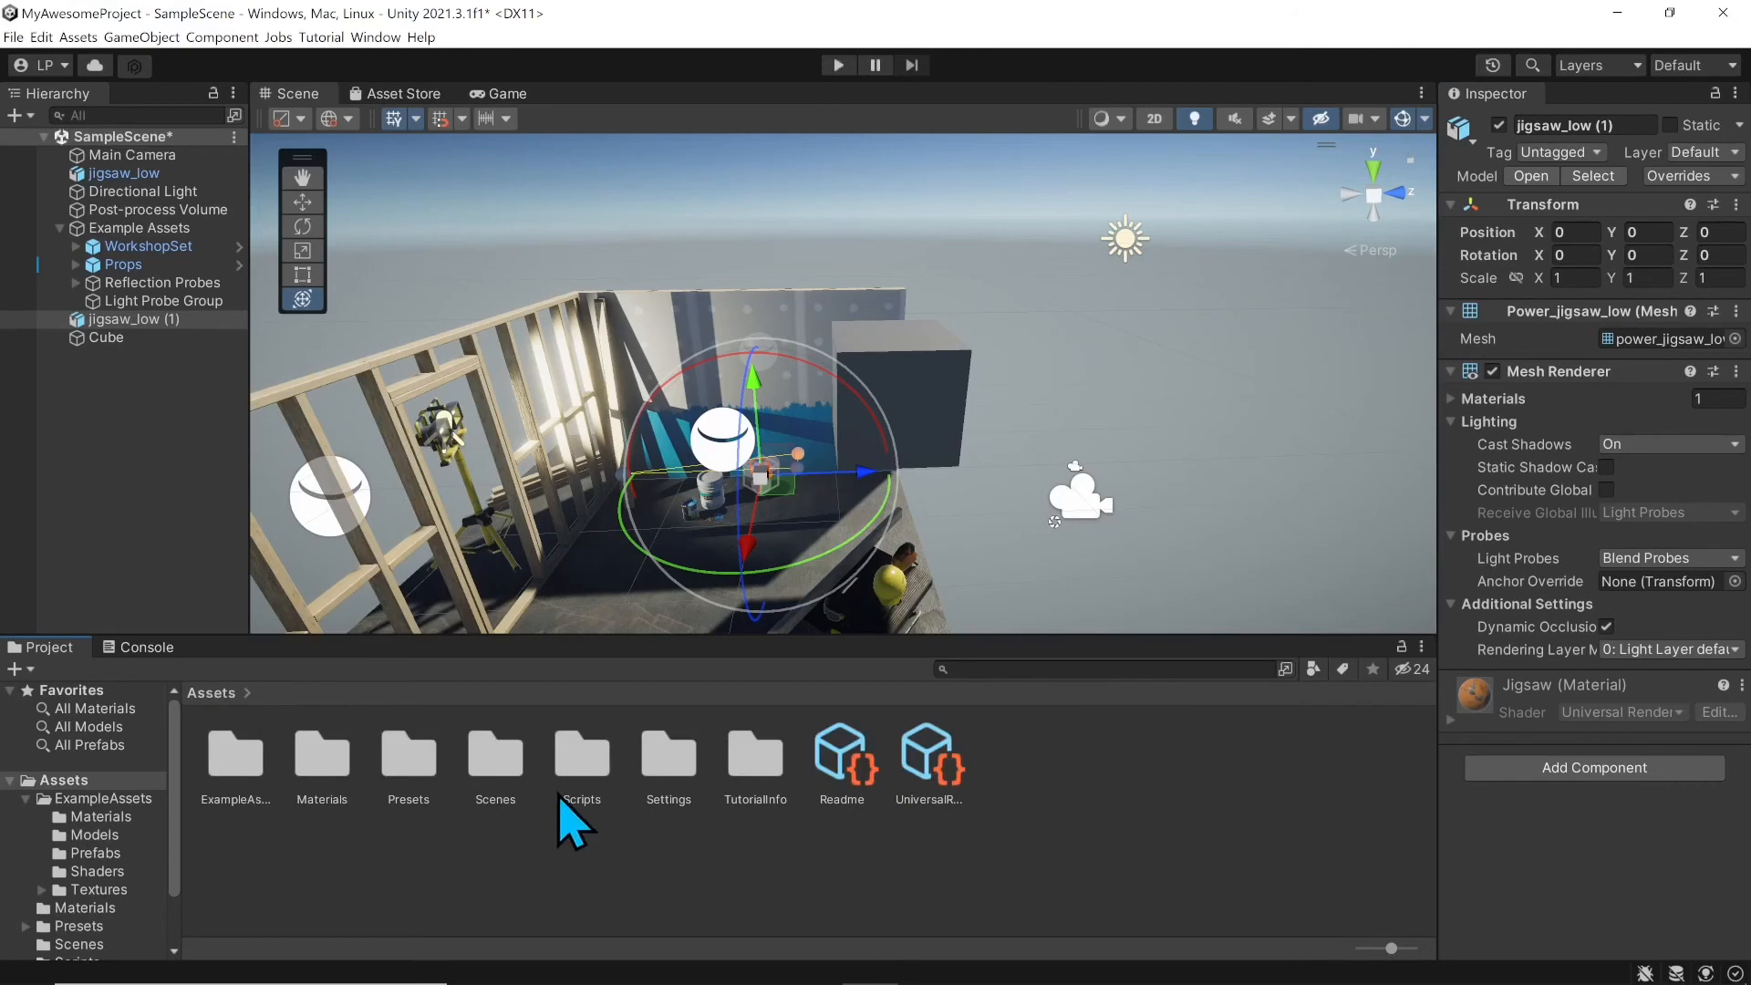
pyautogui.doubleClick(580, 758)
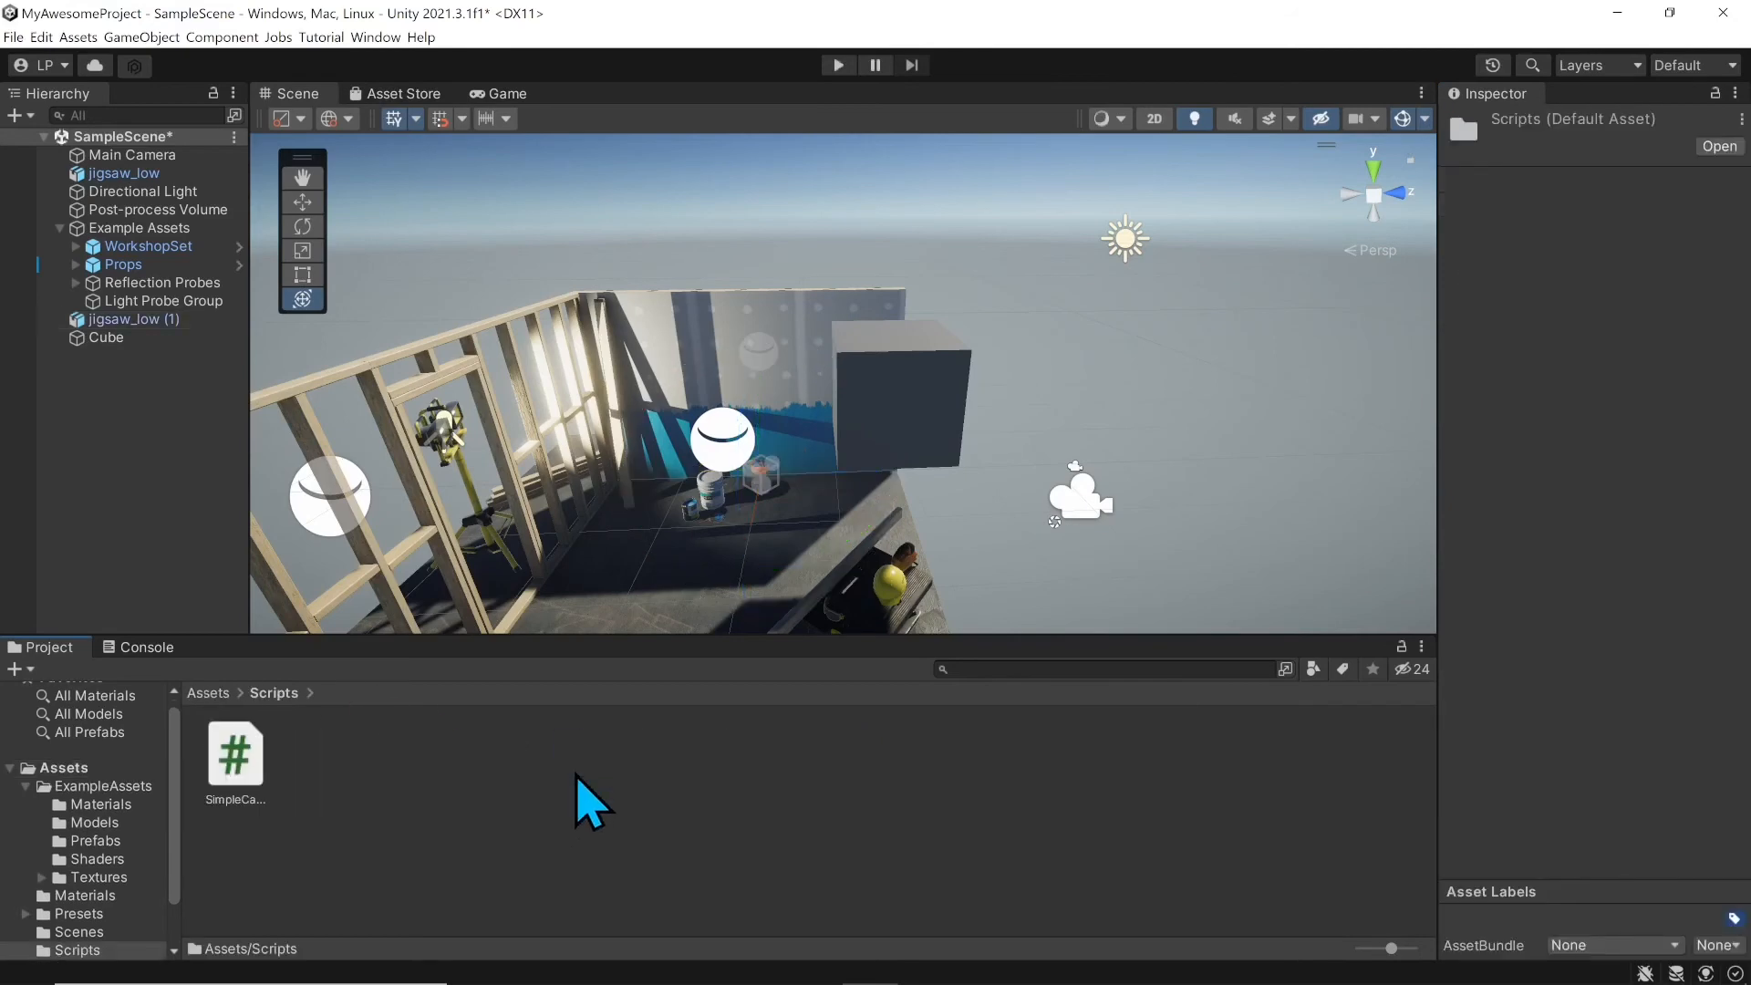
pyautogui.click(239, 766)
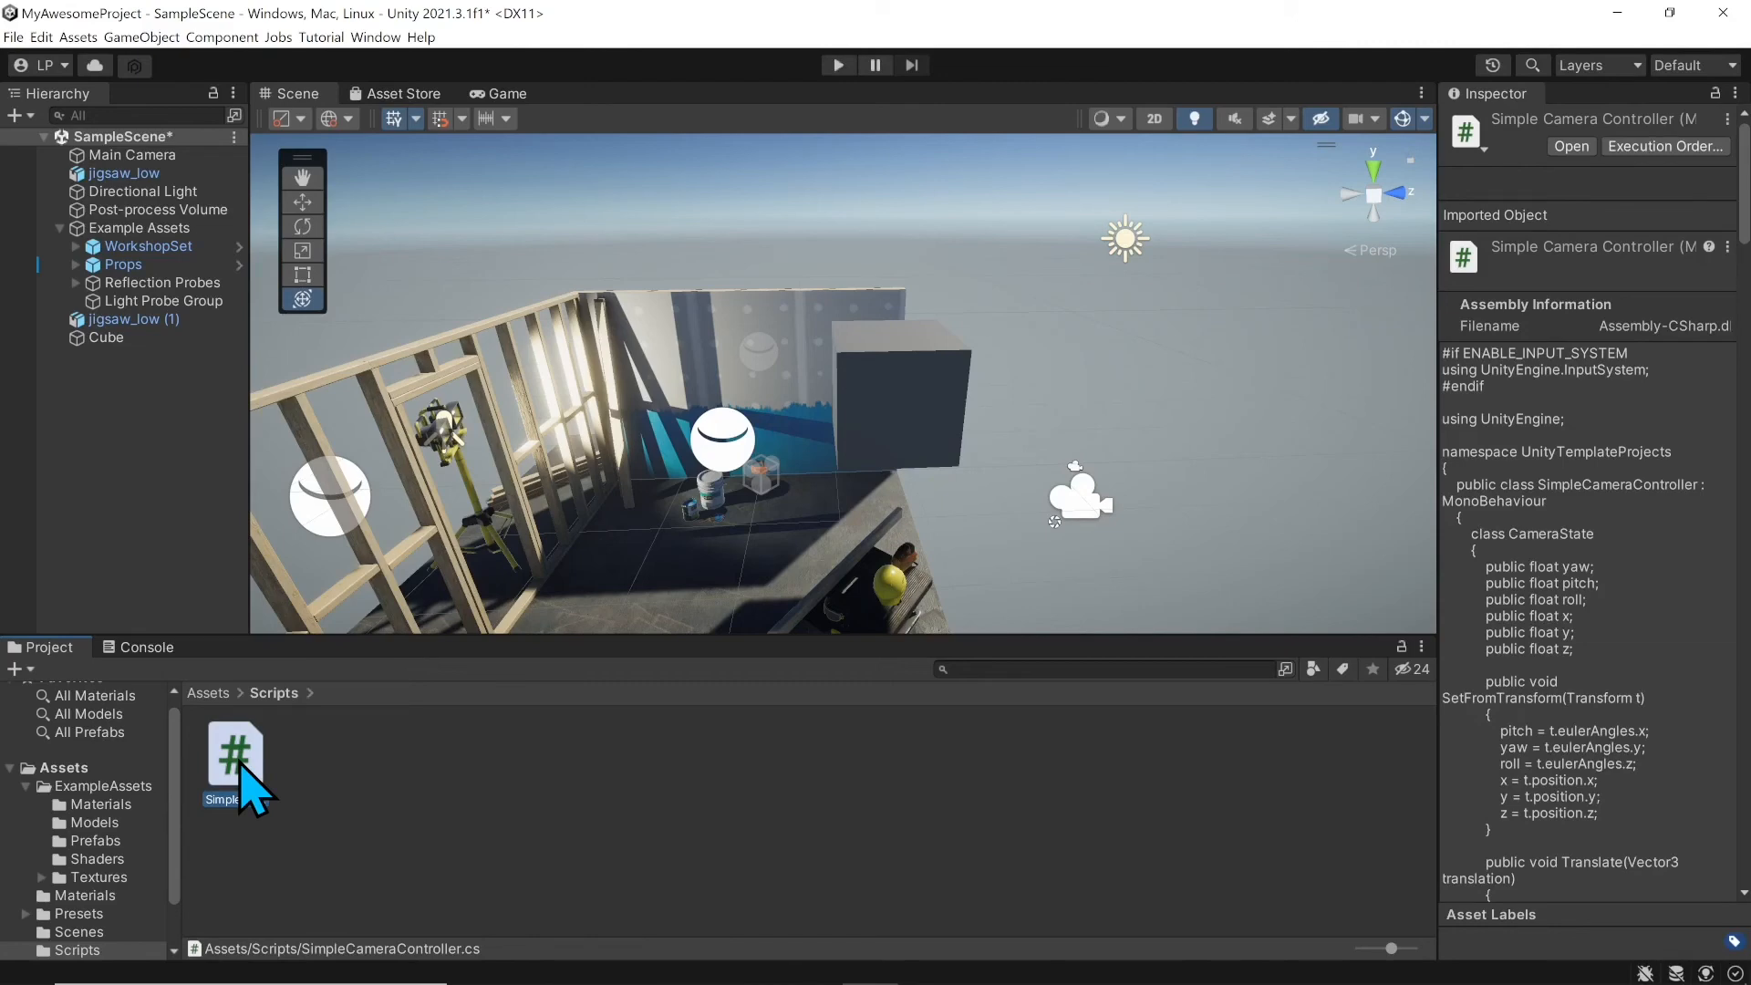
pyautogui.click(134, 339)
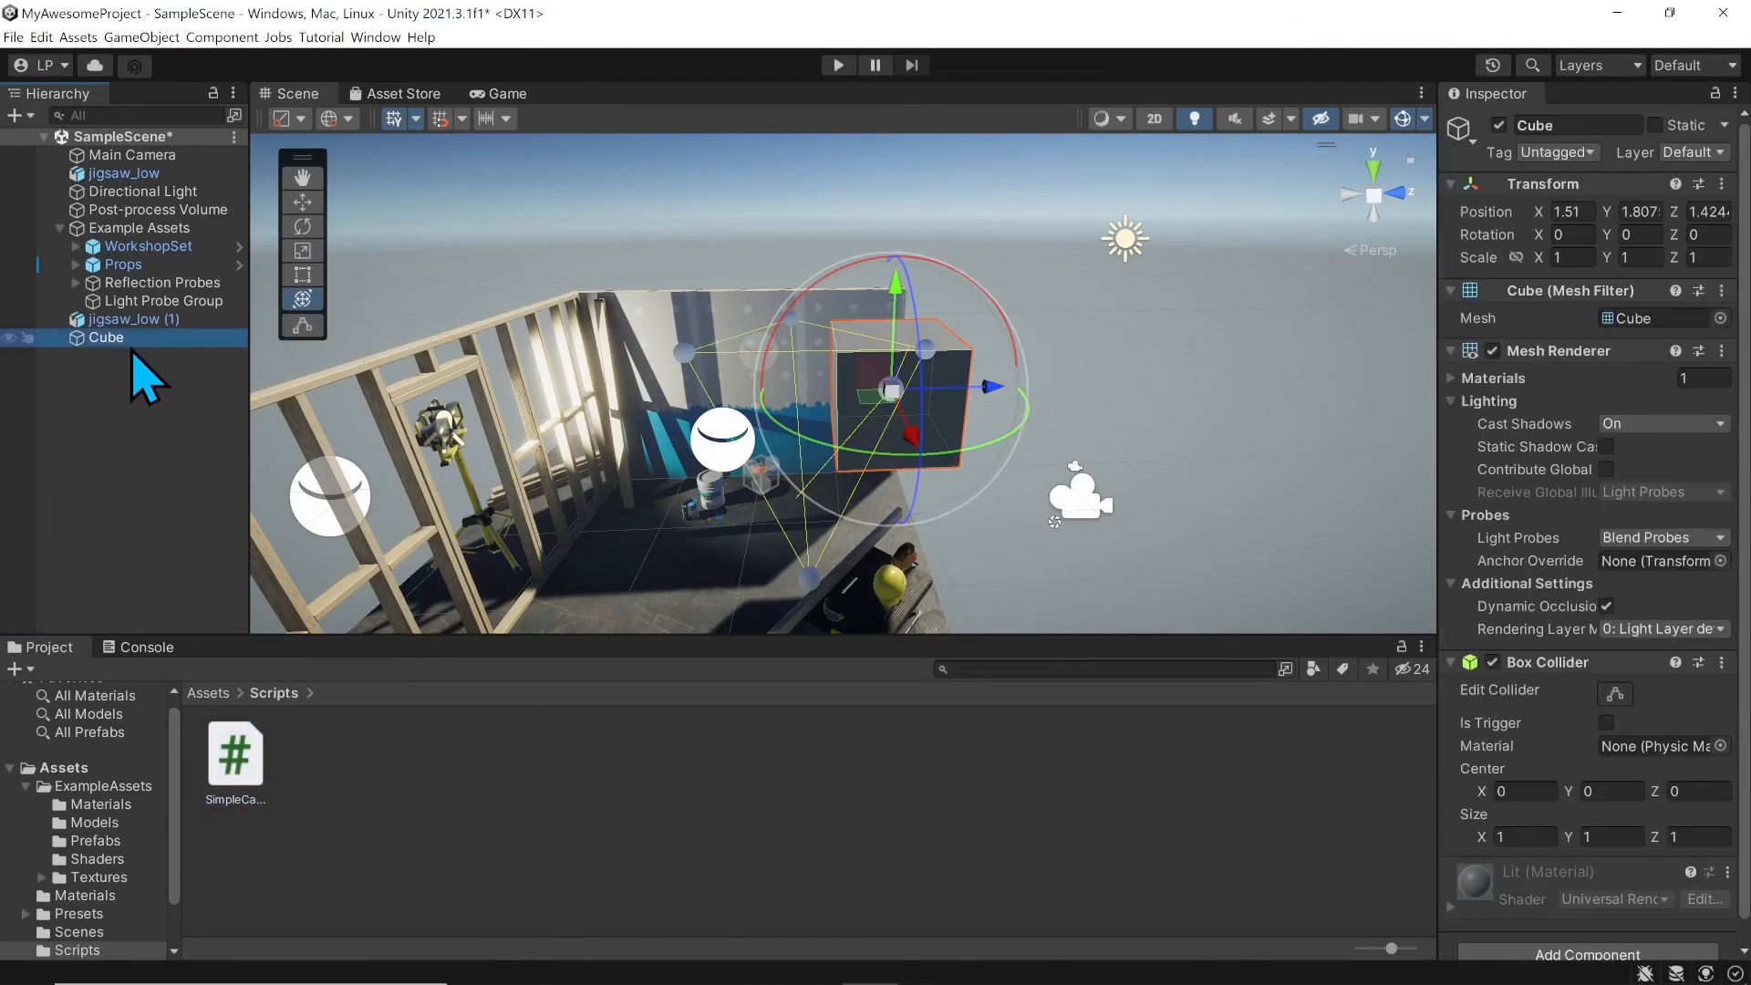
pyautogui.scroll(-1, 1604, 643)
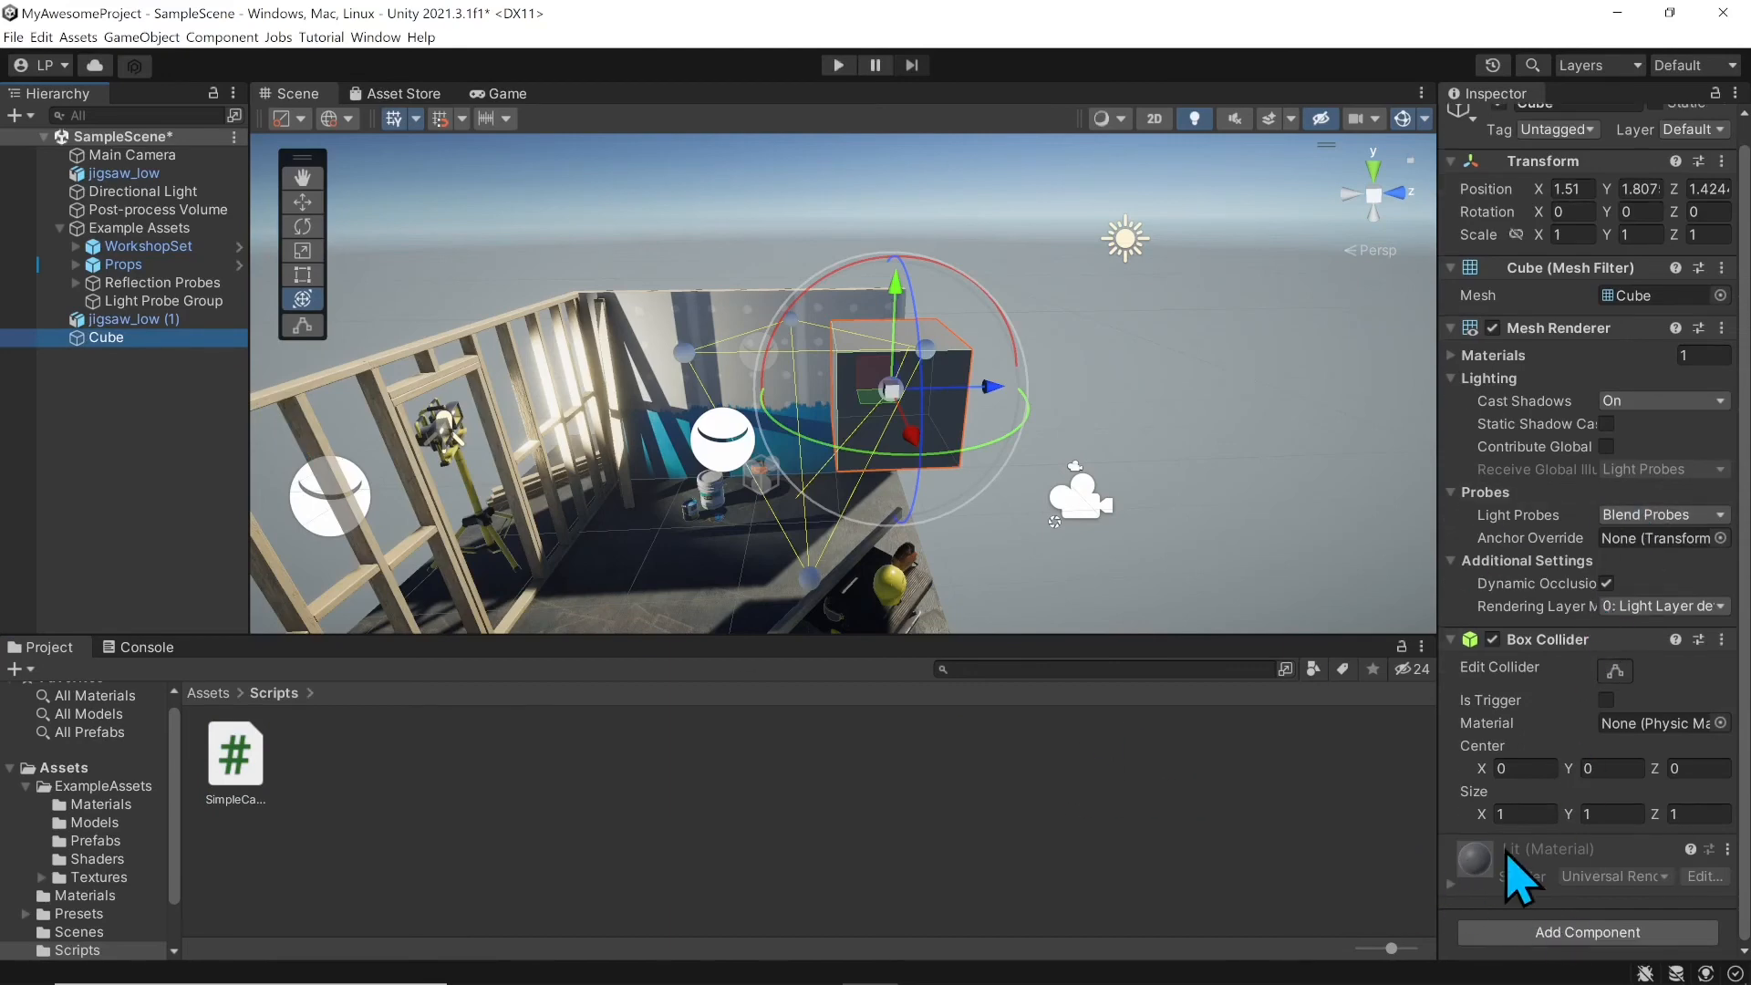
pyautogui.click(239, 766)
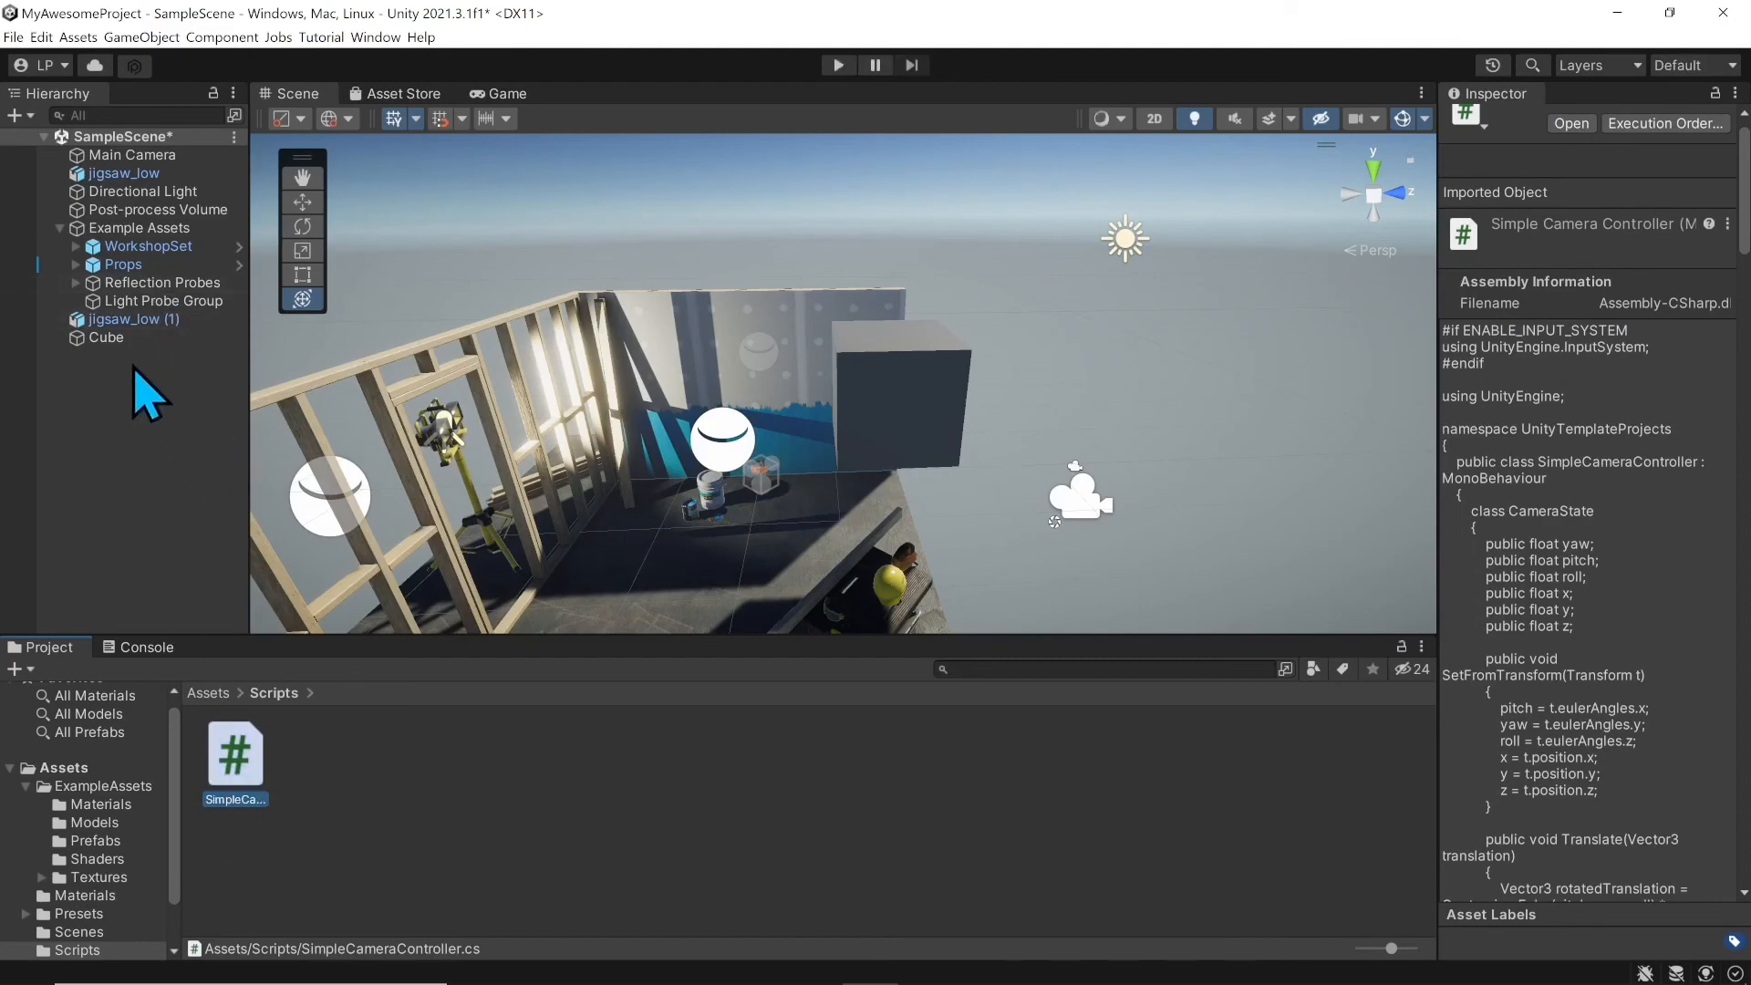
pyautogui.click(109, 339)
# Step: Attach the SimpleCameraController script to the Cube, then remove that component again
pyautogui.moveTo(239, 757); pyautogui.dragTo(1558, 949)
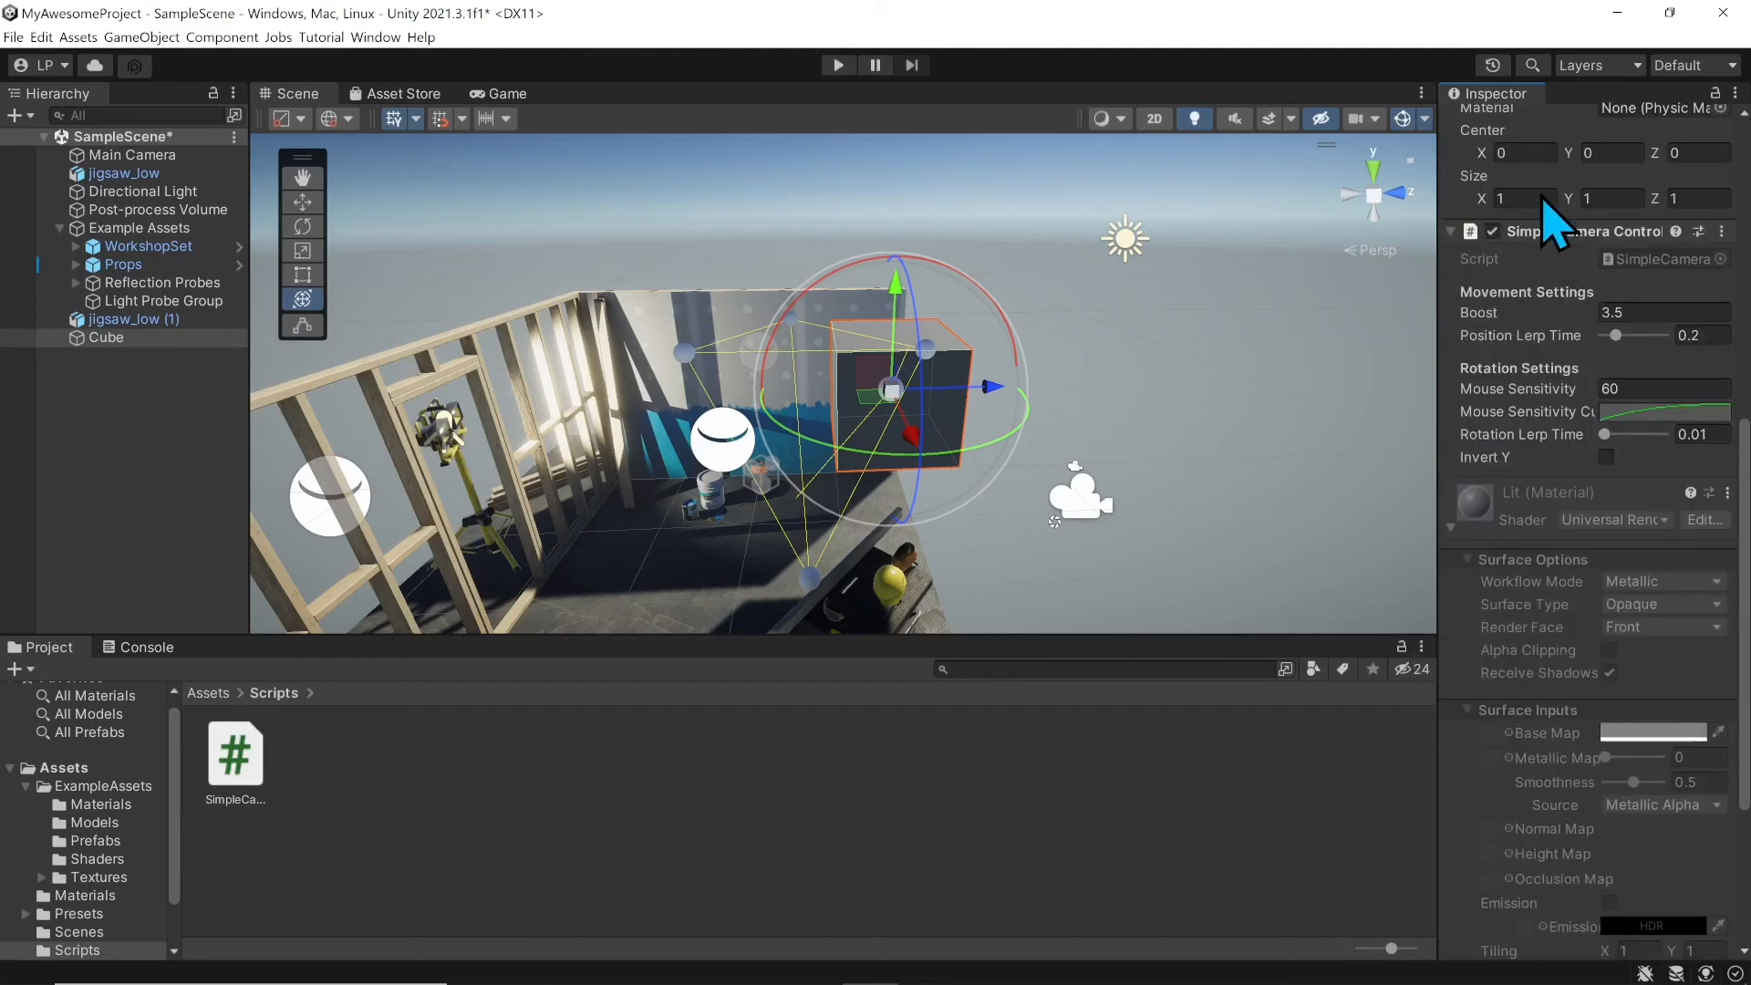
pyautogui.scroll(5, 1542, 355)
pyautogui.scroll(5, 1574, 438)
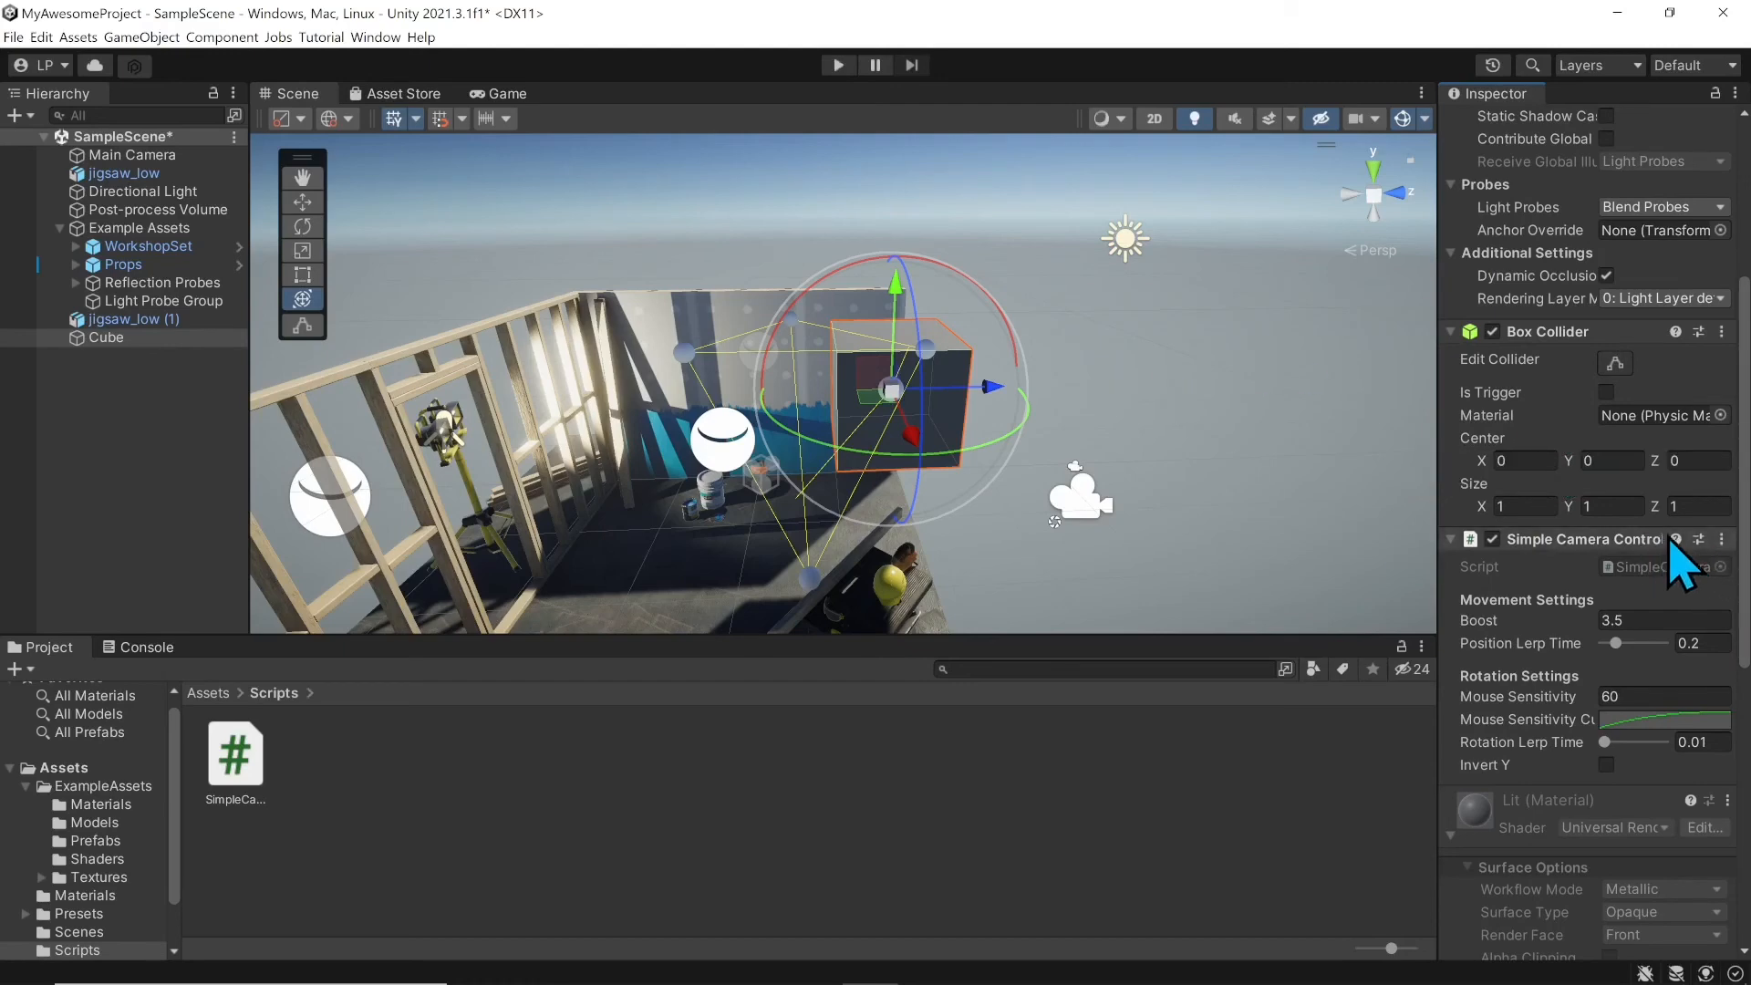
pyautogui.click(1723, 539)
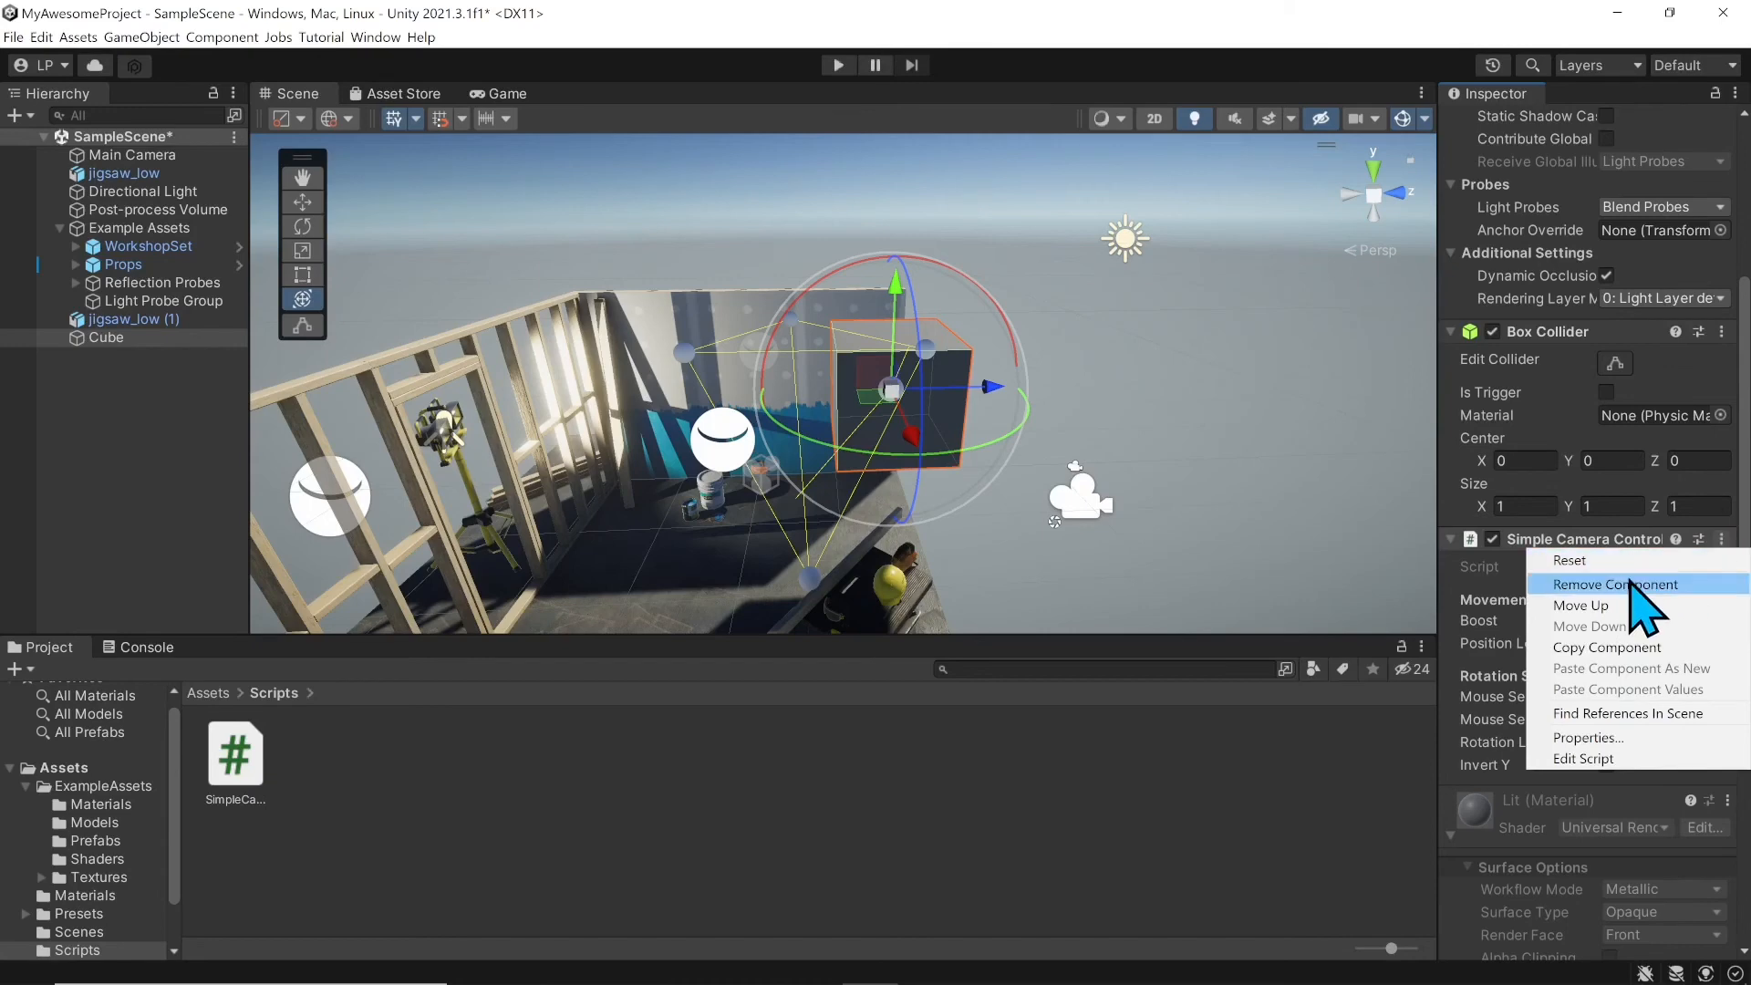
pyautogui.click(1632, 587)
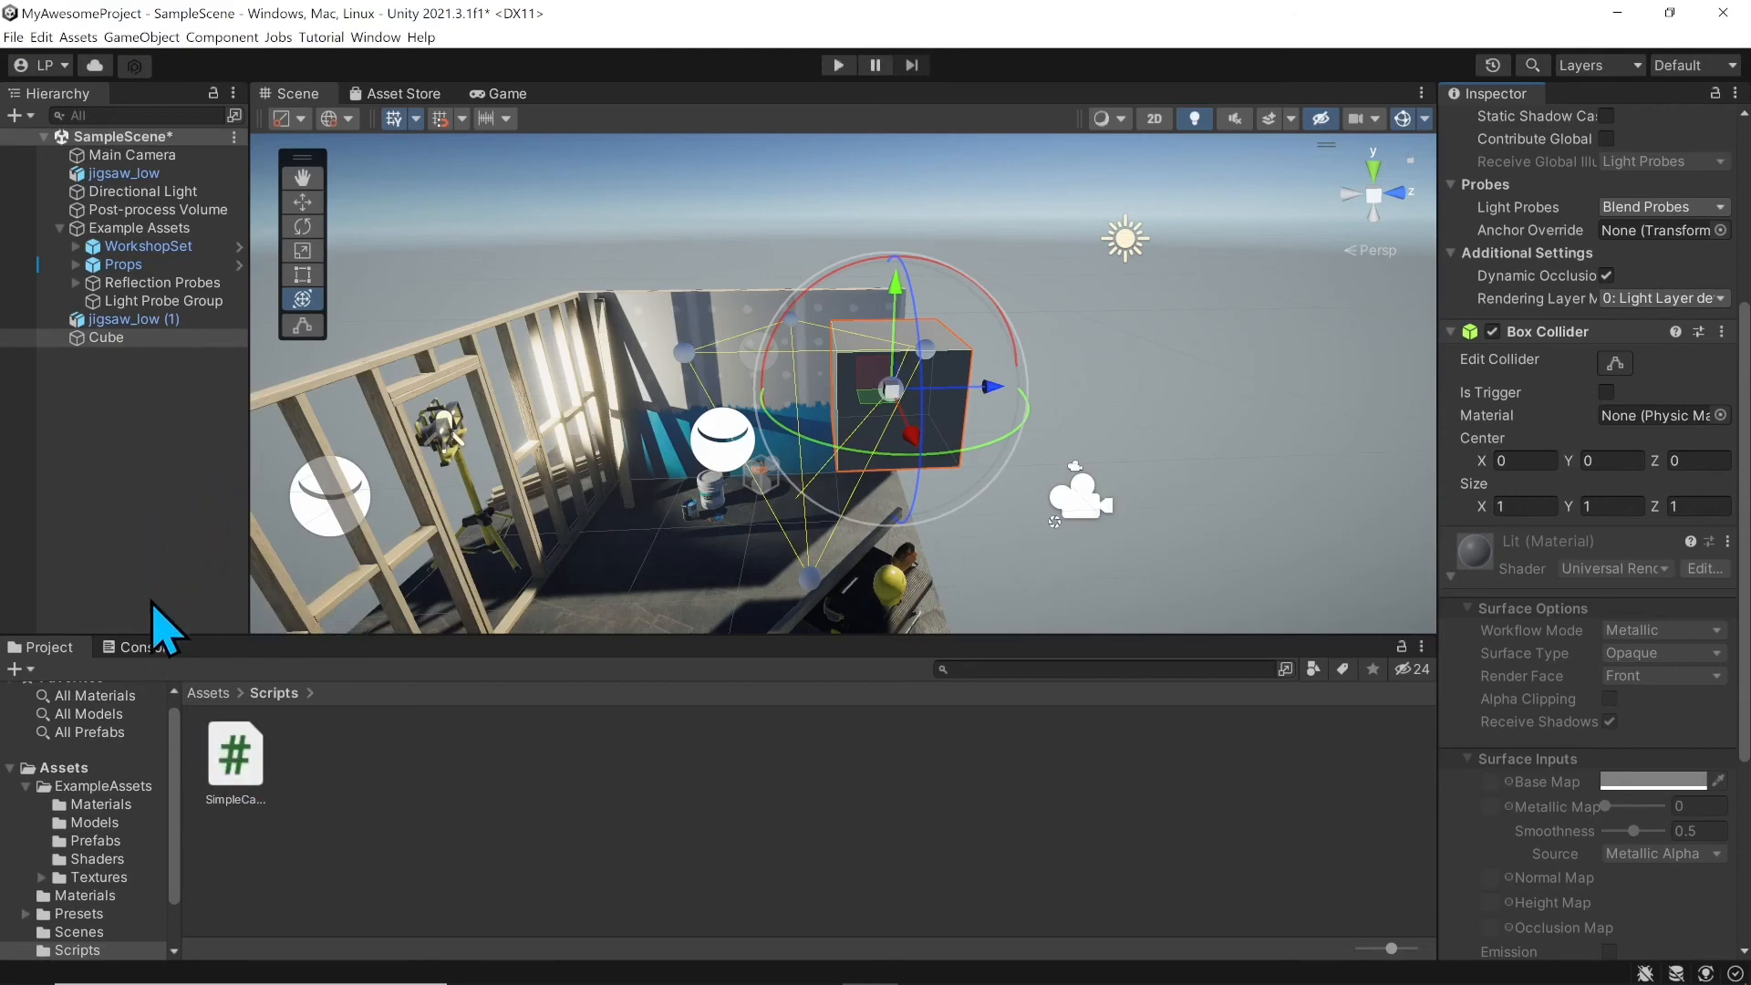
# Step: Widen the Hierarchy slightly, select Cube then jigsaw_low (1), and orbit around the workshop set
pyautogui.moveTo(246, 437); pyautogui.dragTo(253, 437)
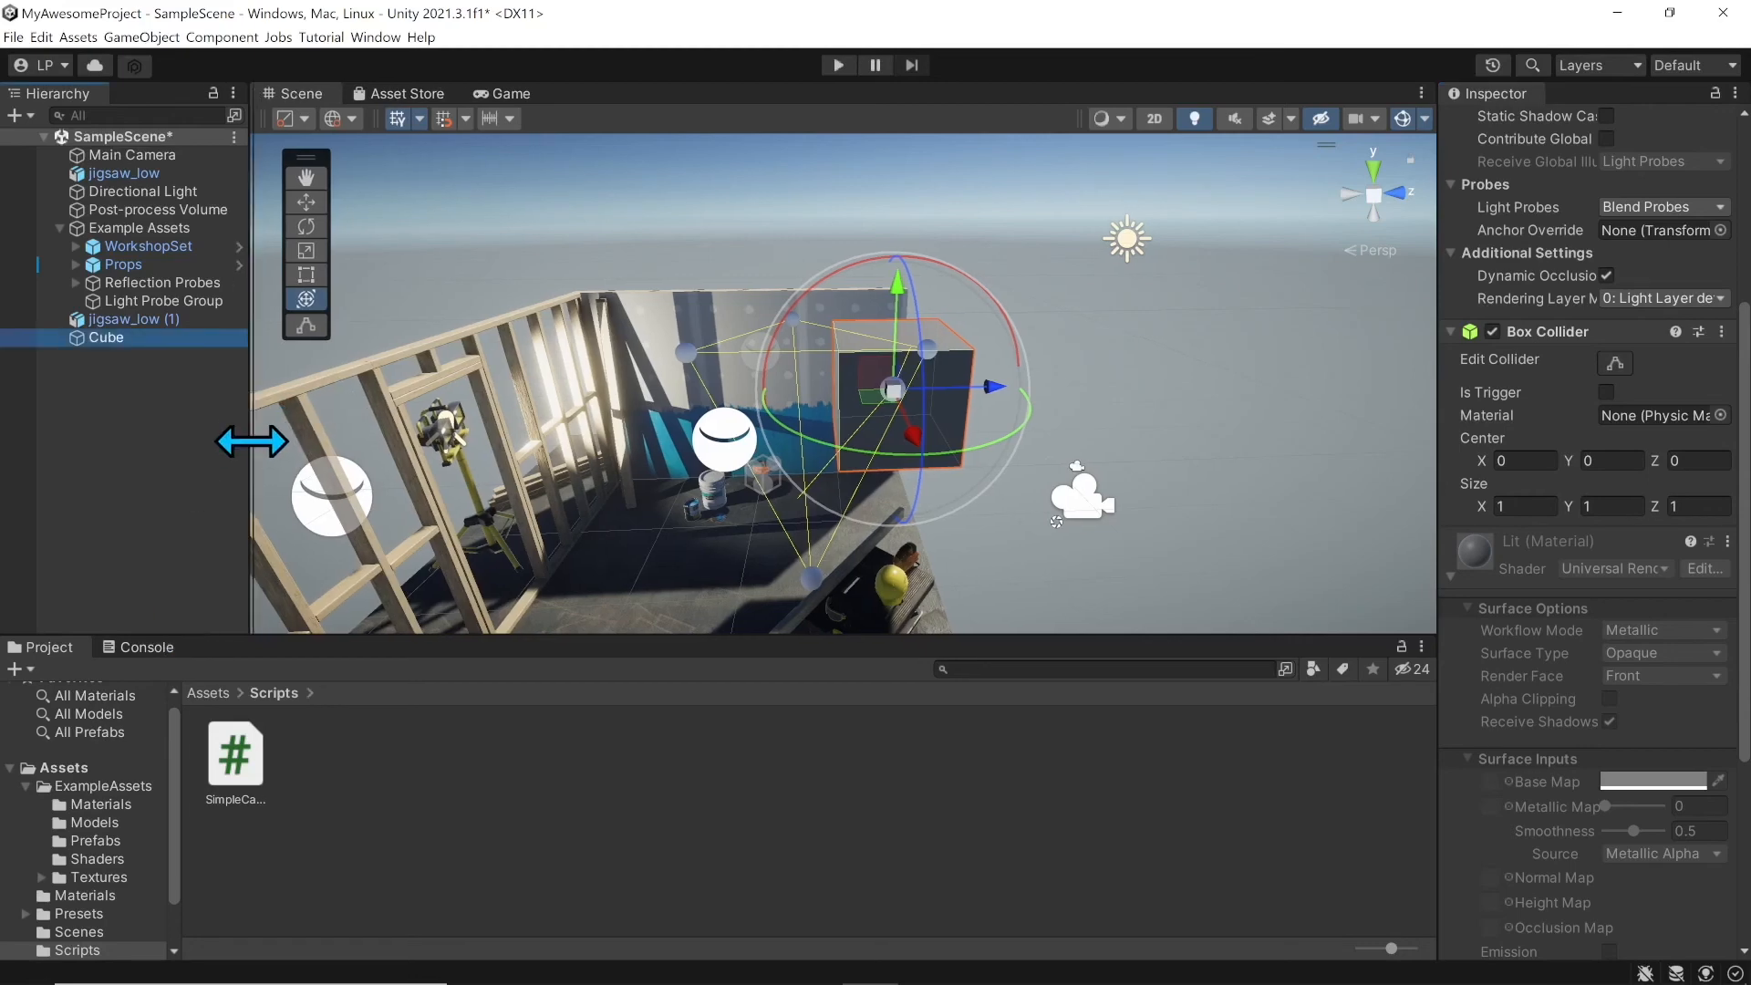
pyautogui.click(107, 338)
pyautogui.click(137, 319)
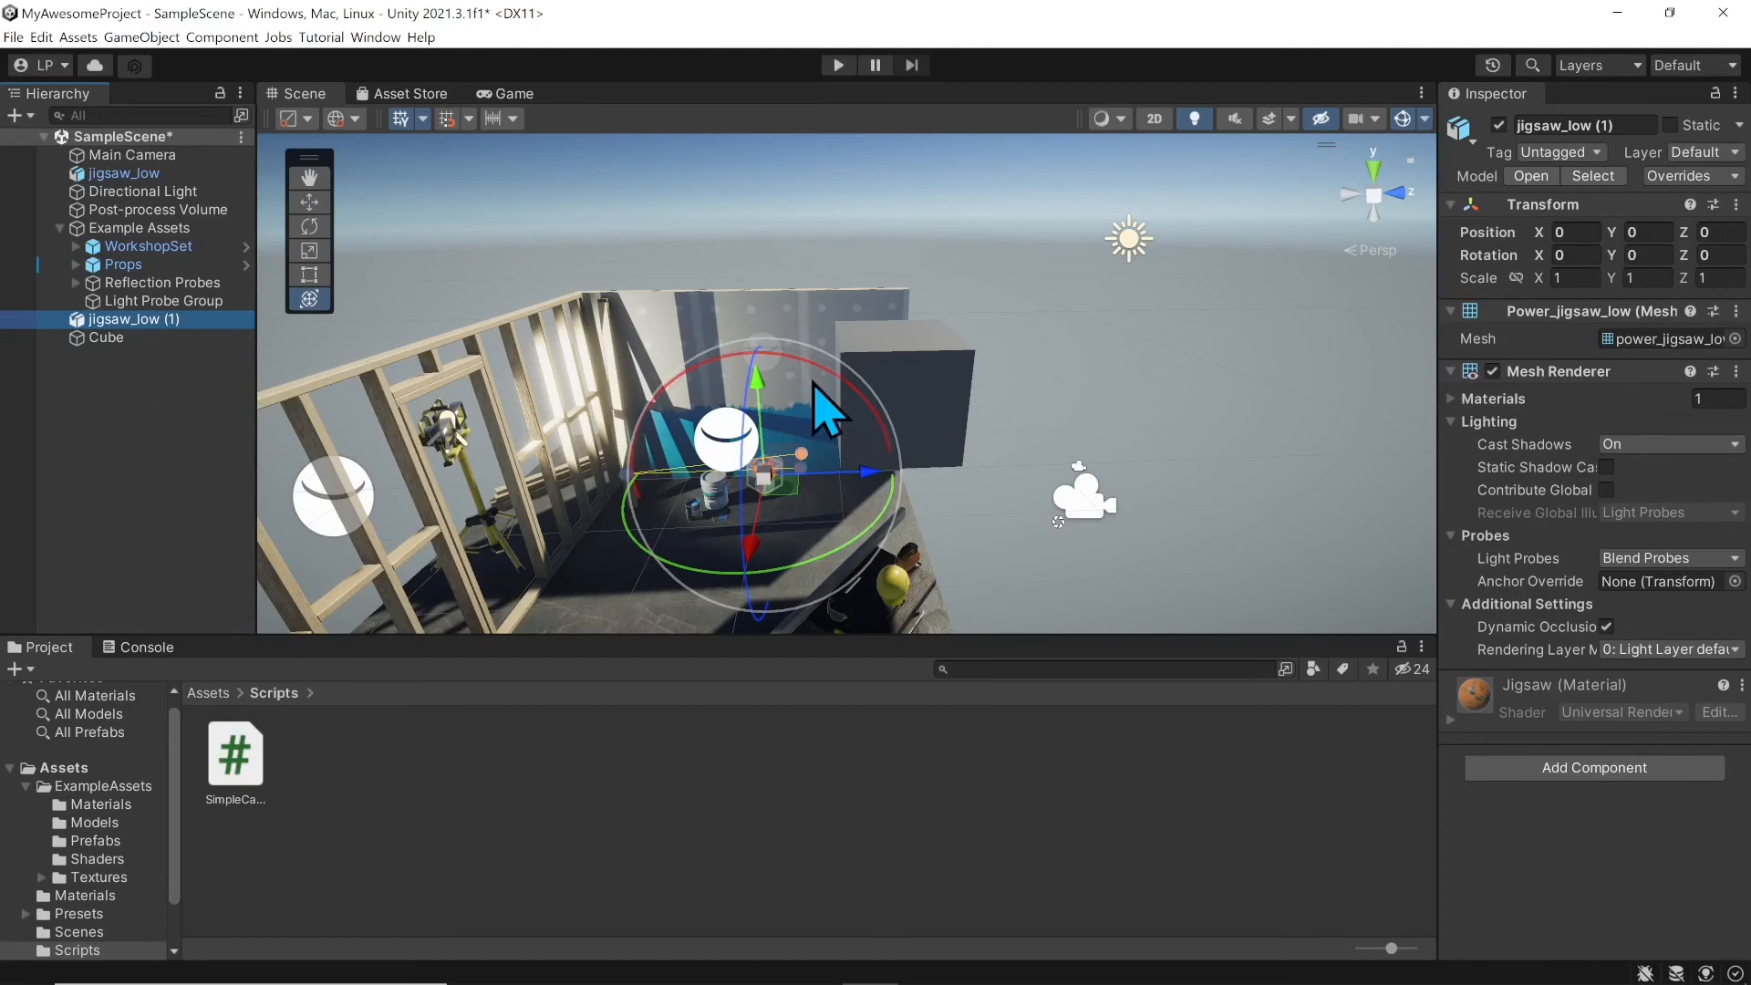
pyautogui.moveTo(811, 381); pyautogui.dragTo(555, 379, button='right')
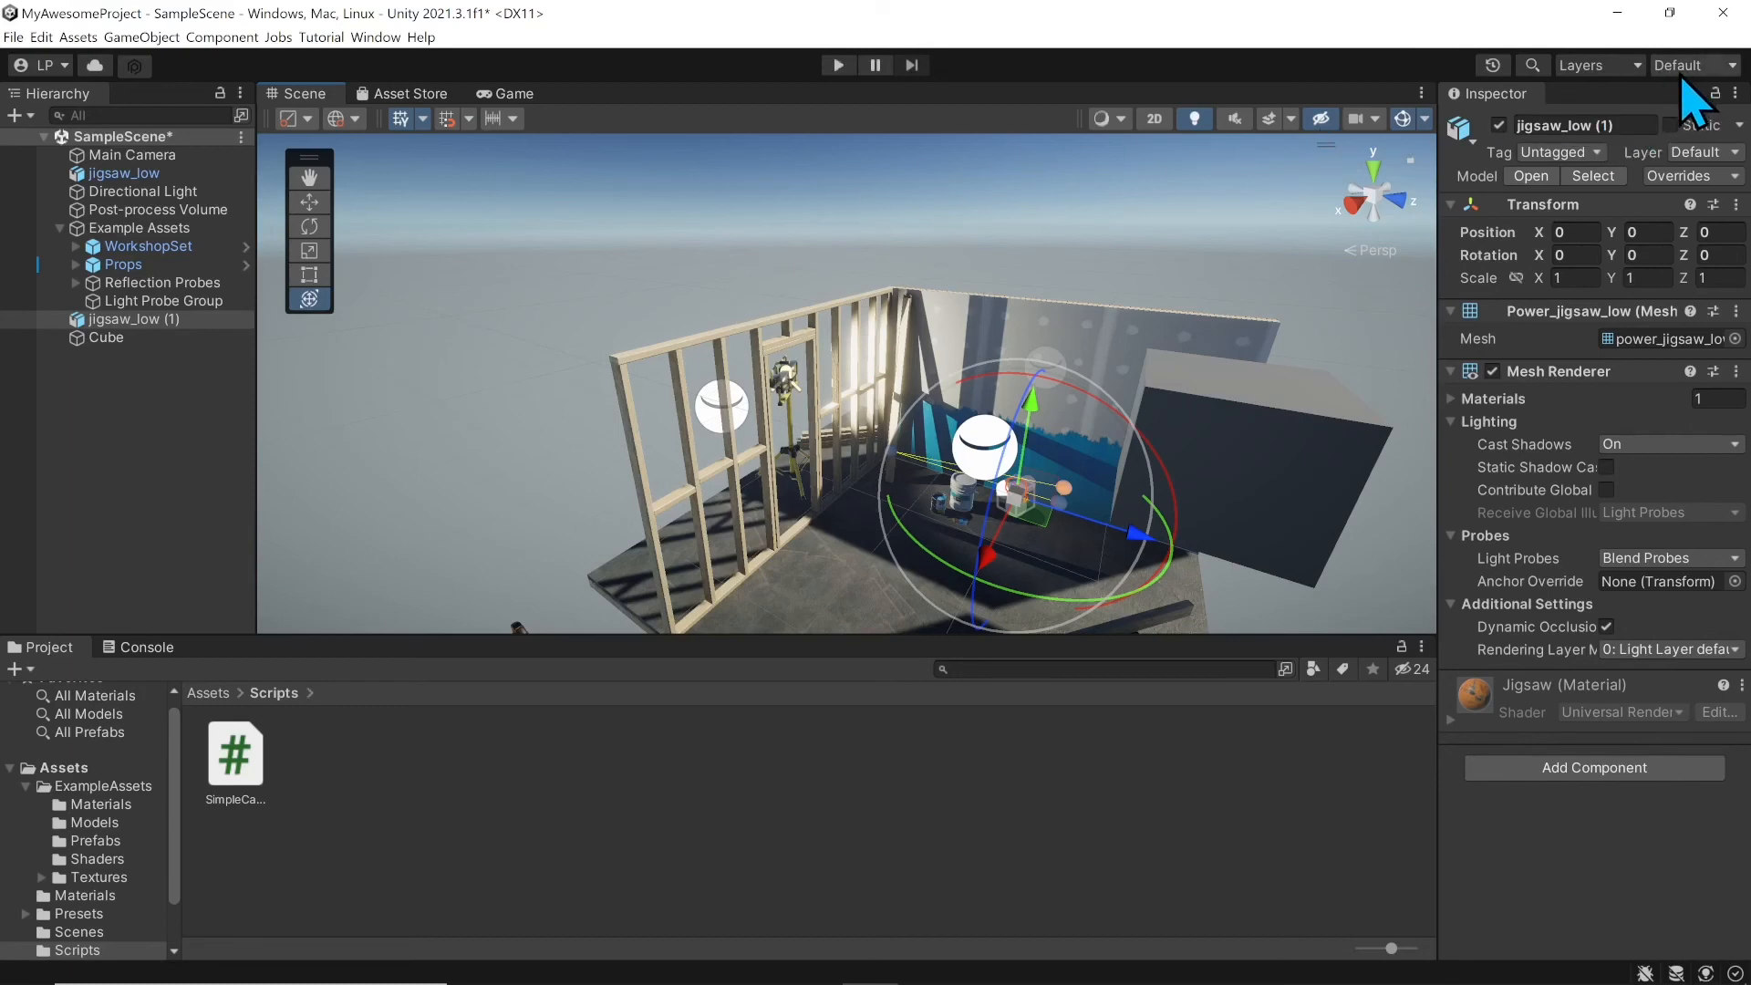
# Step: Switch the editor layout to 2 by 3, then Wide, then back to Default
pyautogui.click(1708, 66)
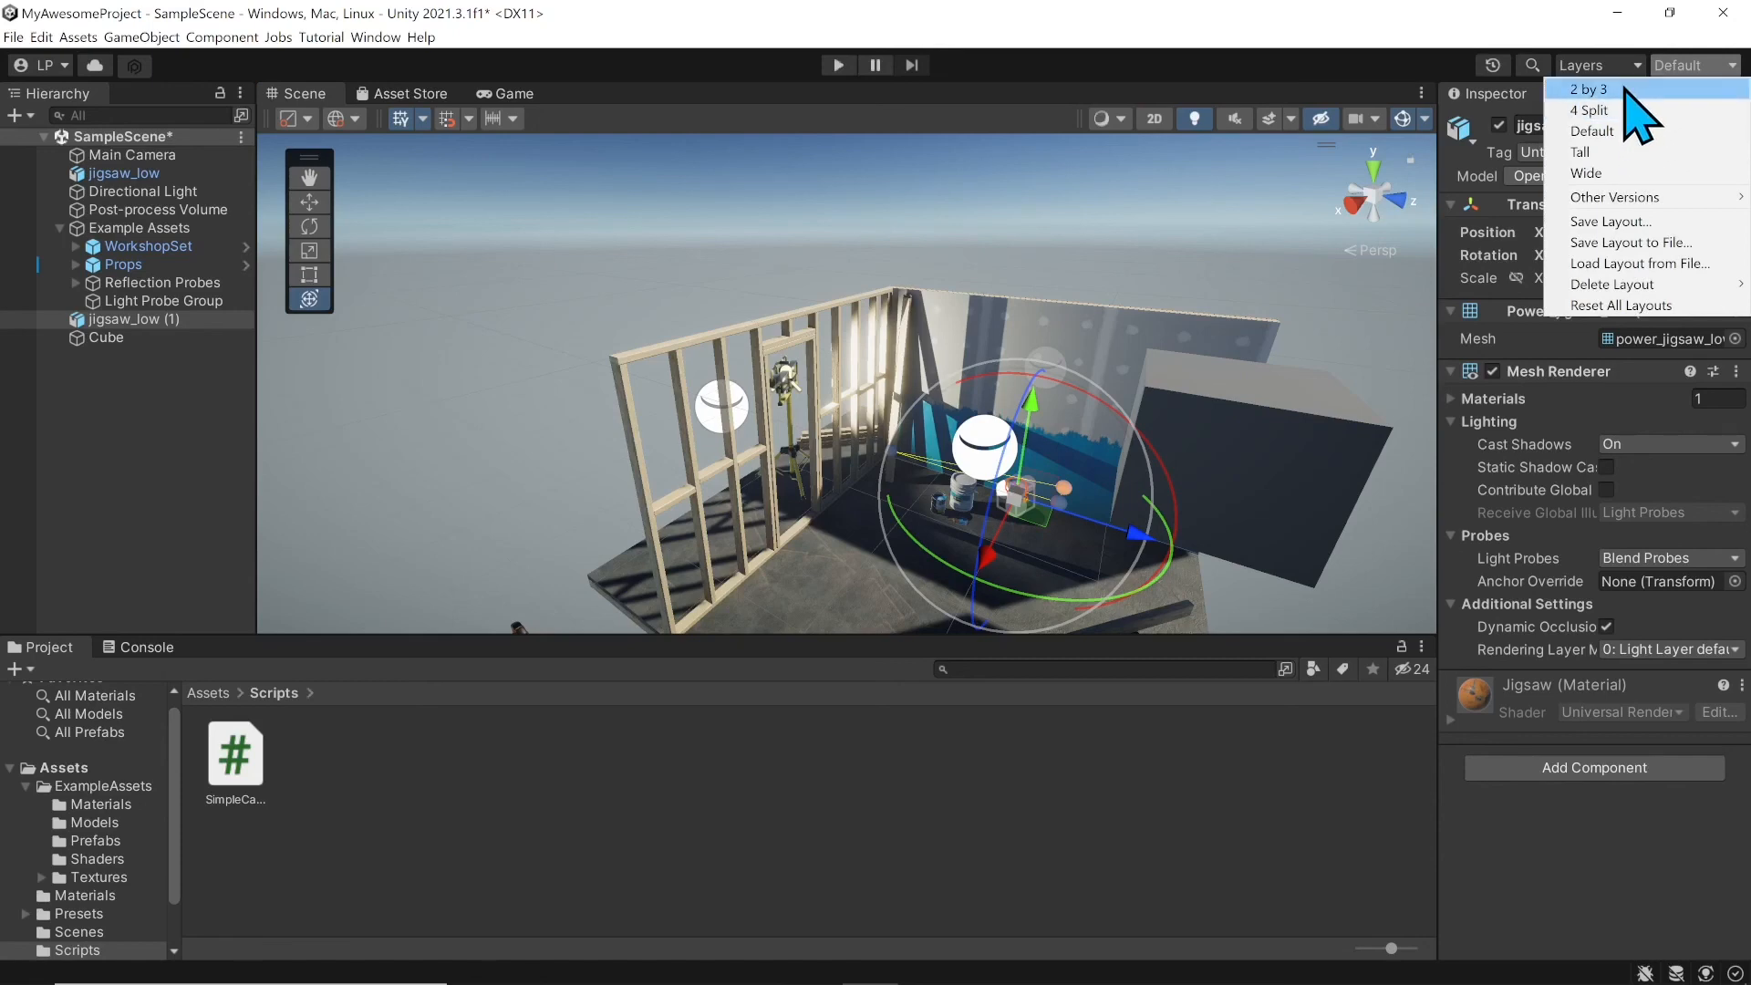
pyautogui.click(1633, 88)
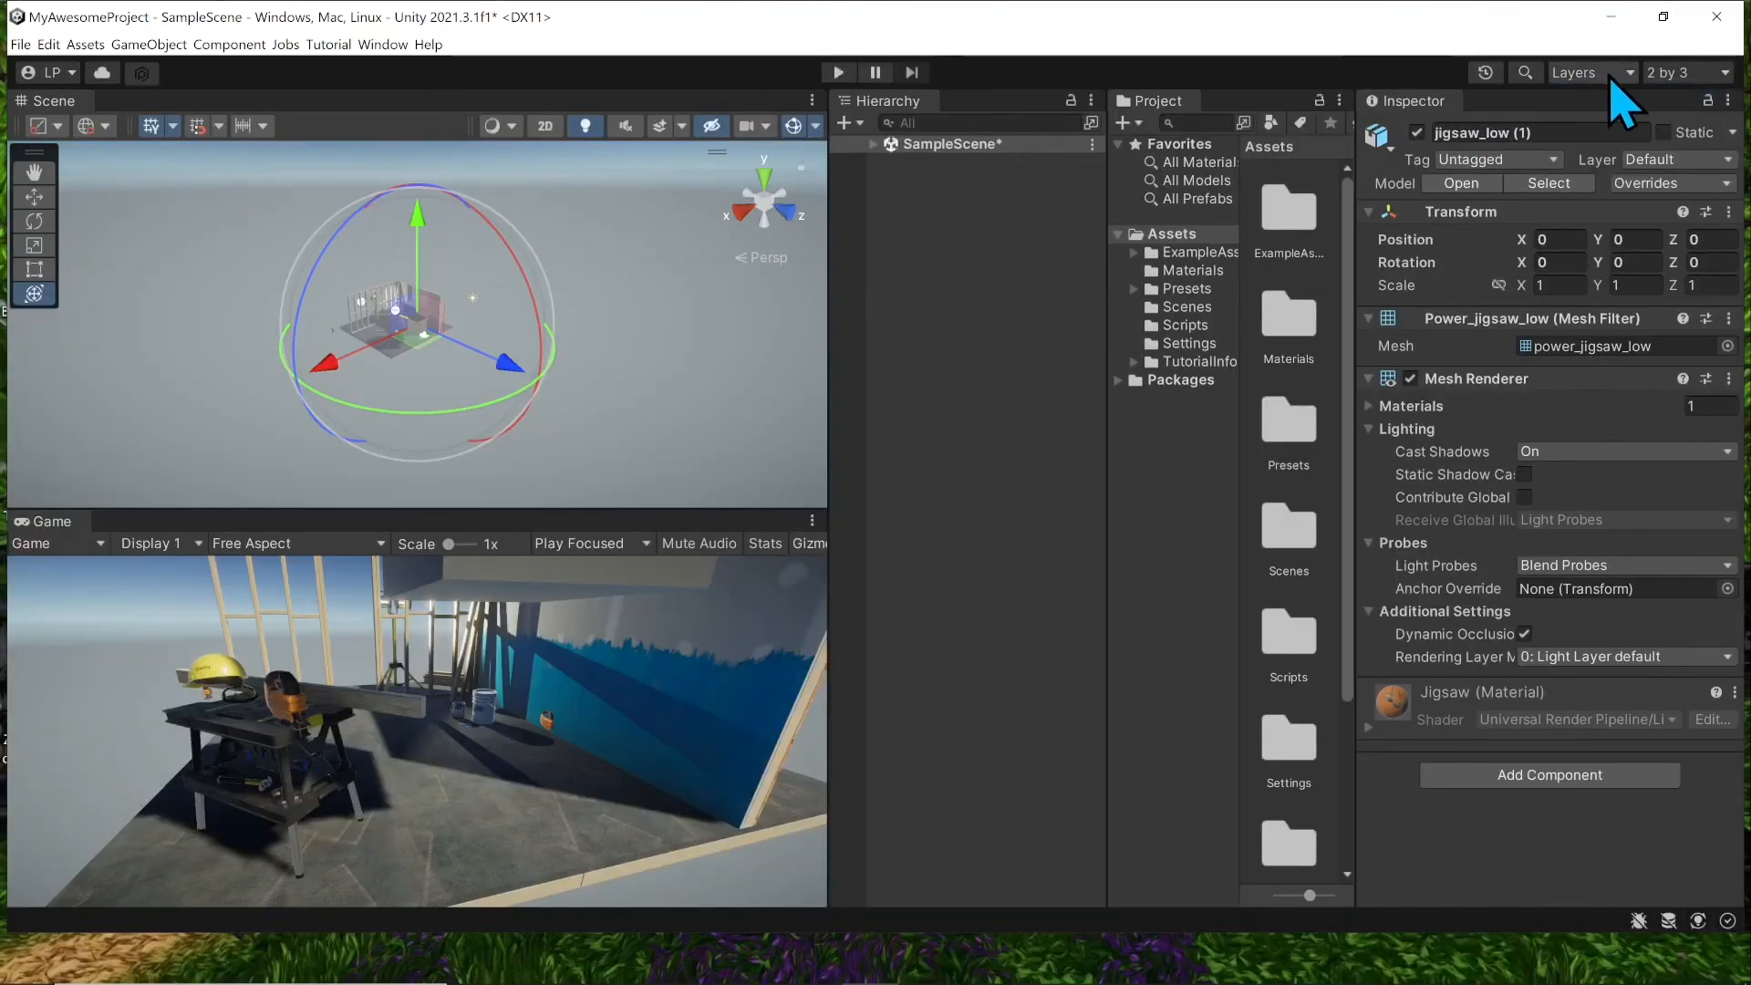
pyautogui.click(1696, 73)
pyautogui.click(1671, 181)
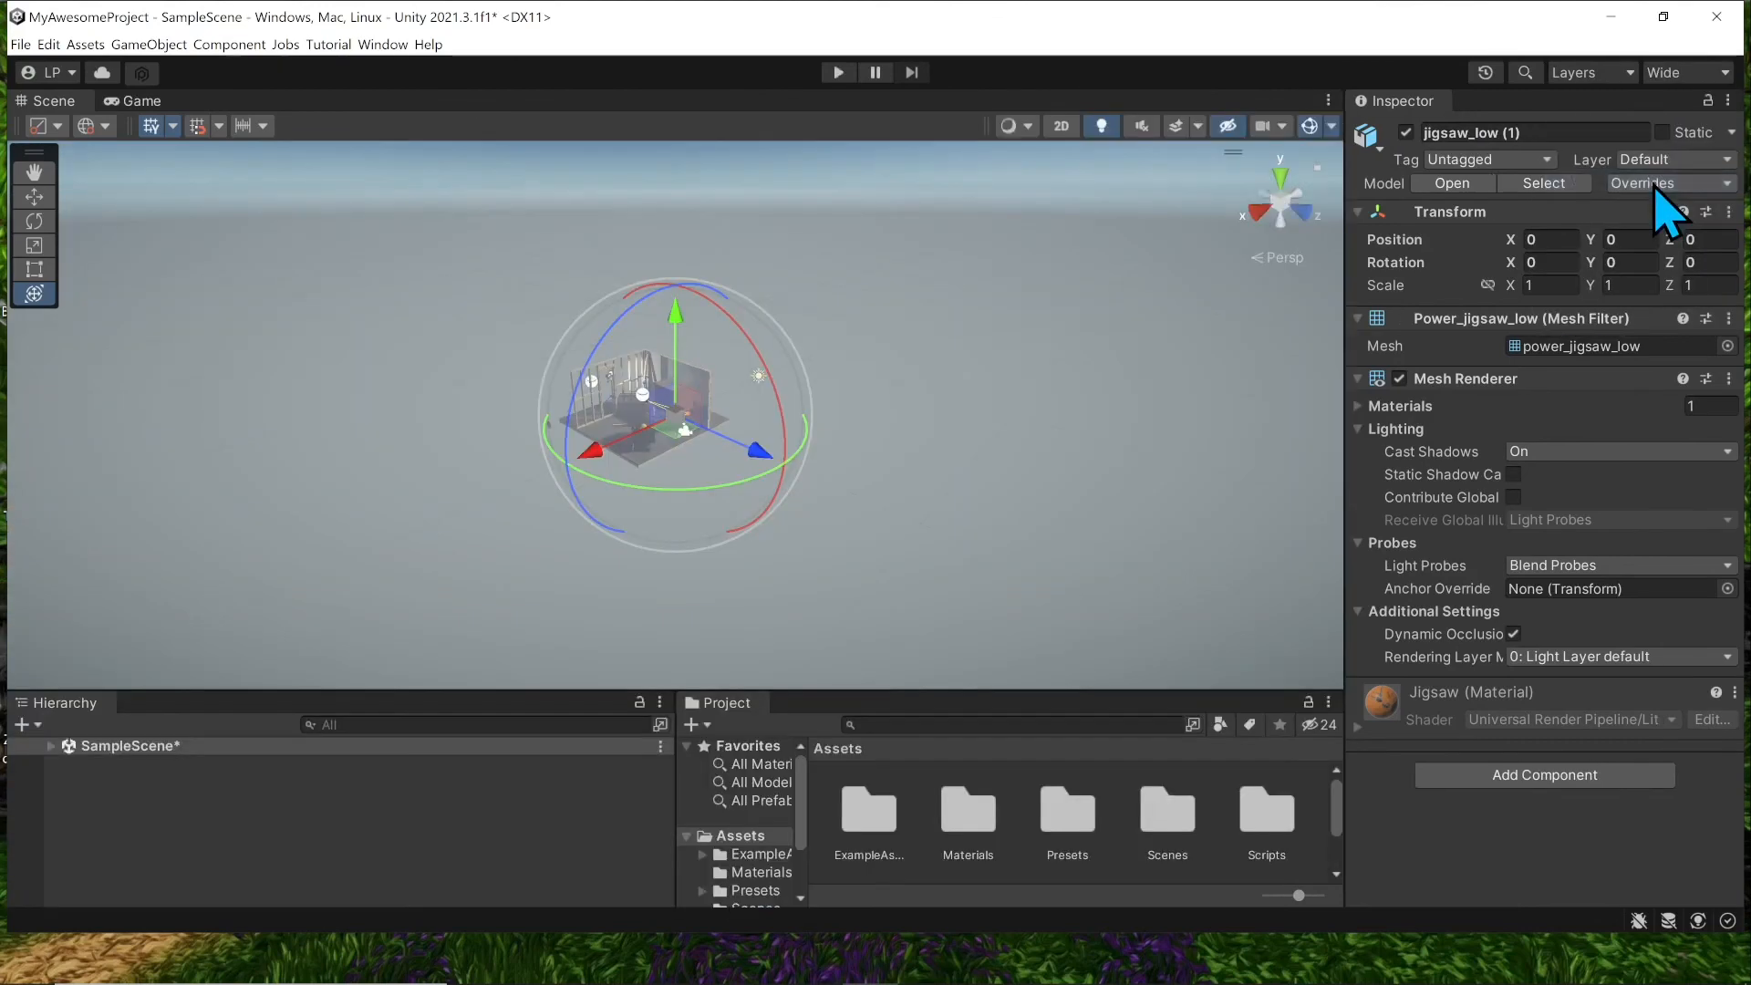
pyautogui.click(1705, 73)
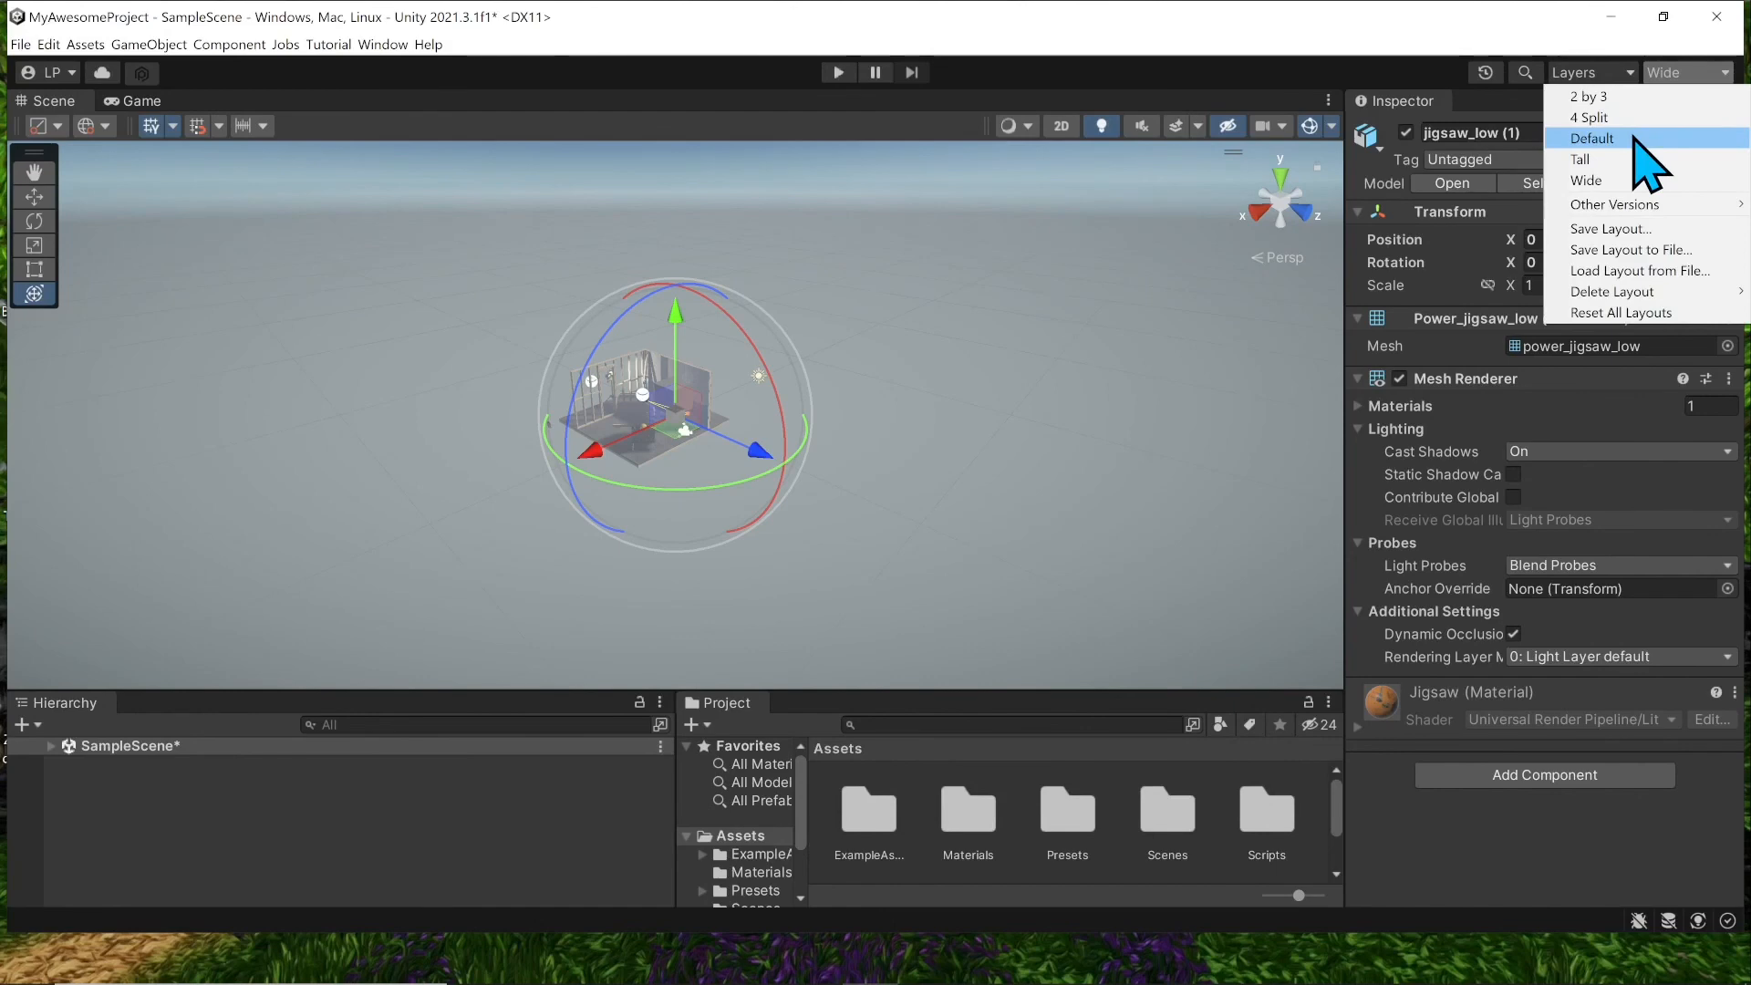
pyautogui.click(1605, 138)
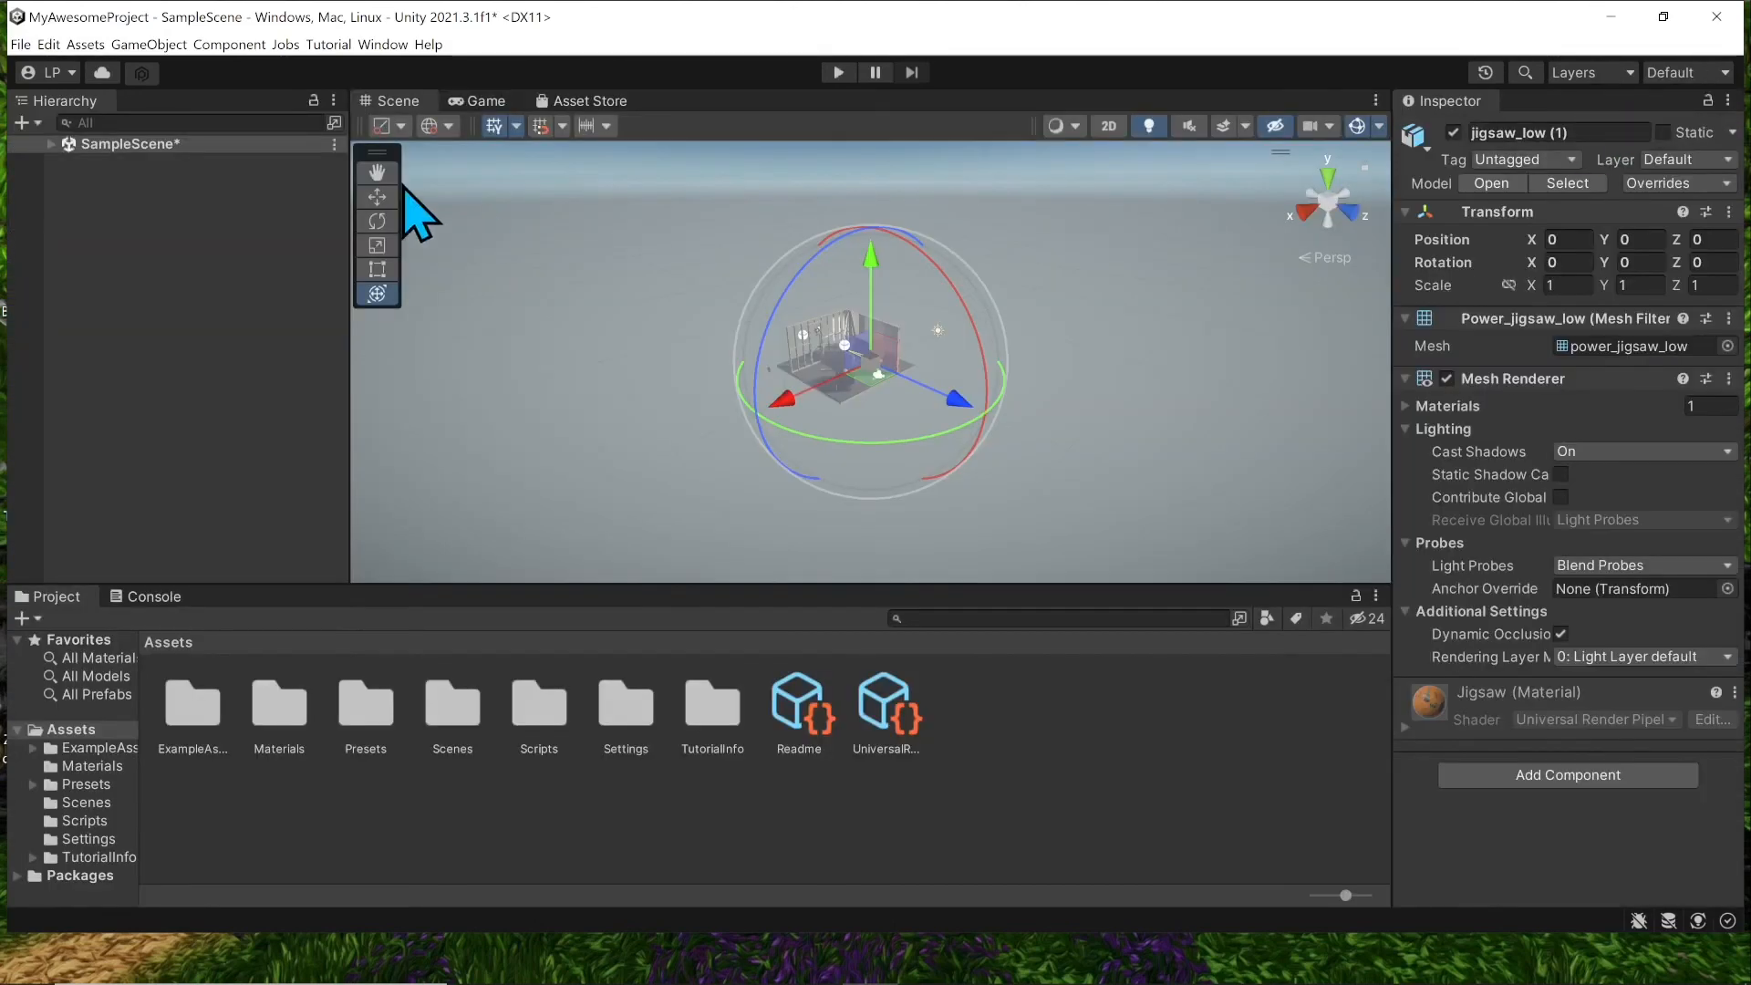
pyautogui.moveTo(460, 102); pyautogui.dragTo(684, 216)
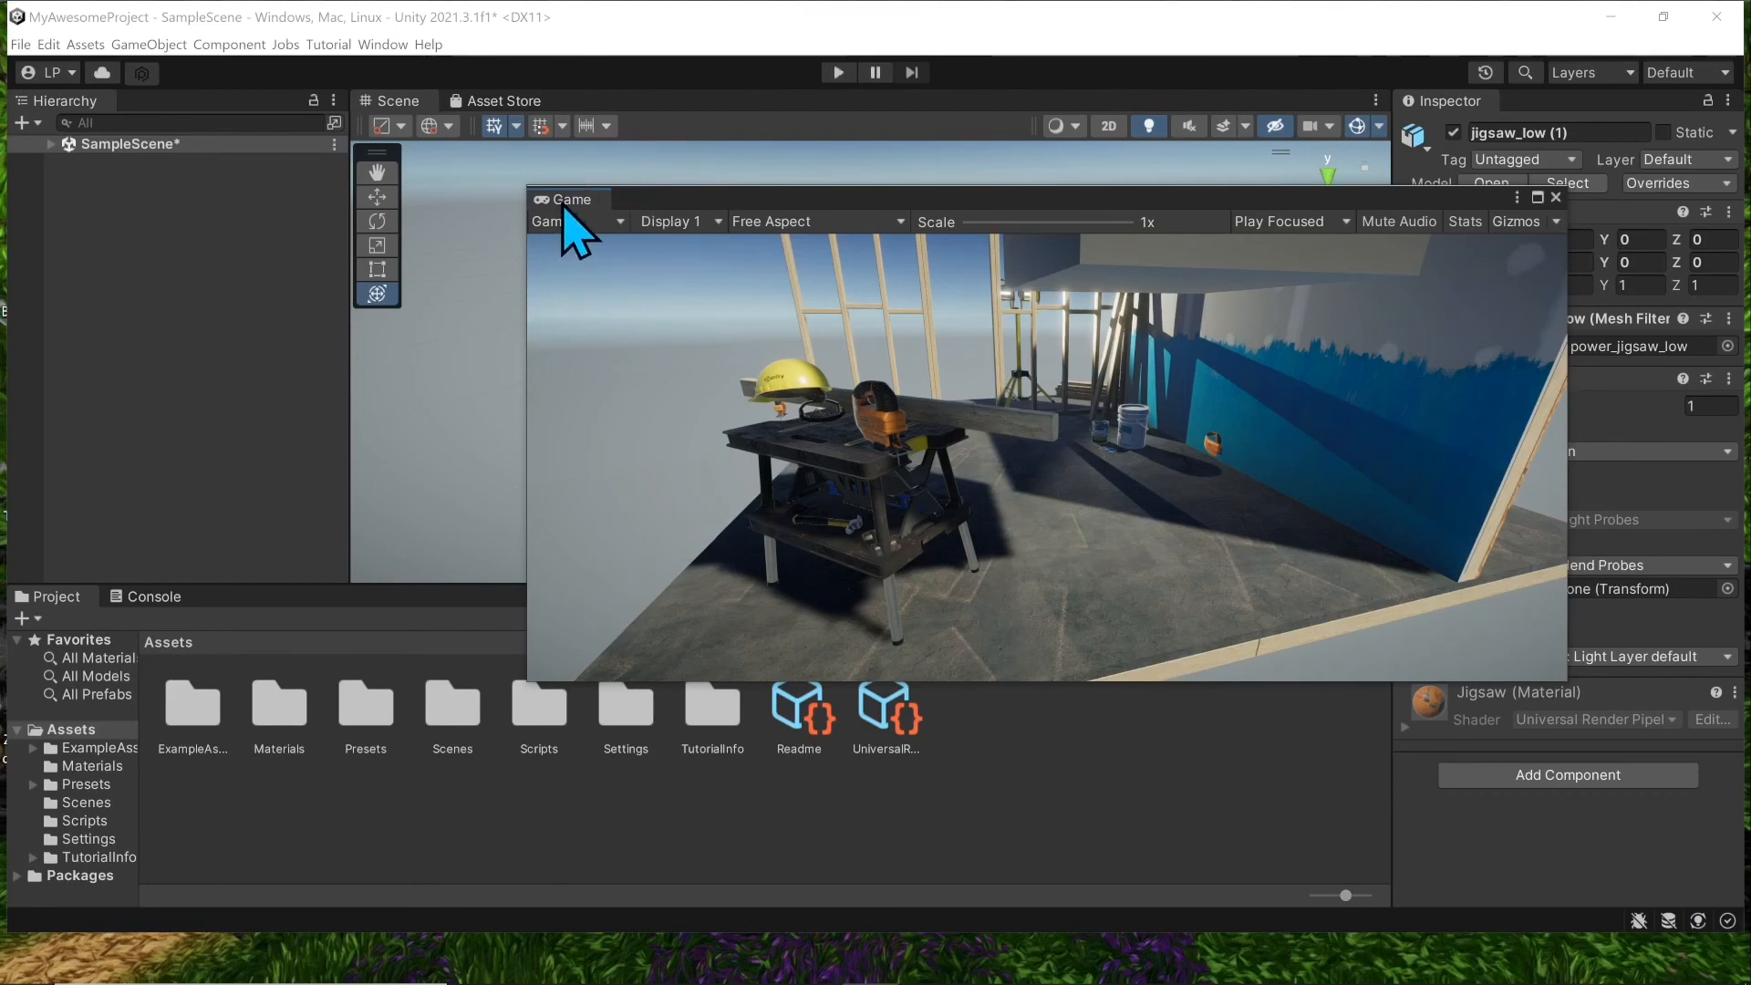
pyautogui.moveTo(559, 199); pyautogui.dragTo(467, 107)
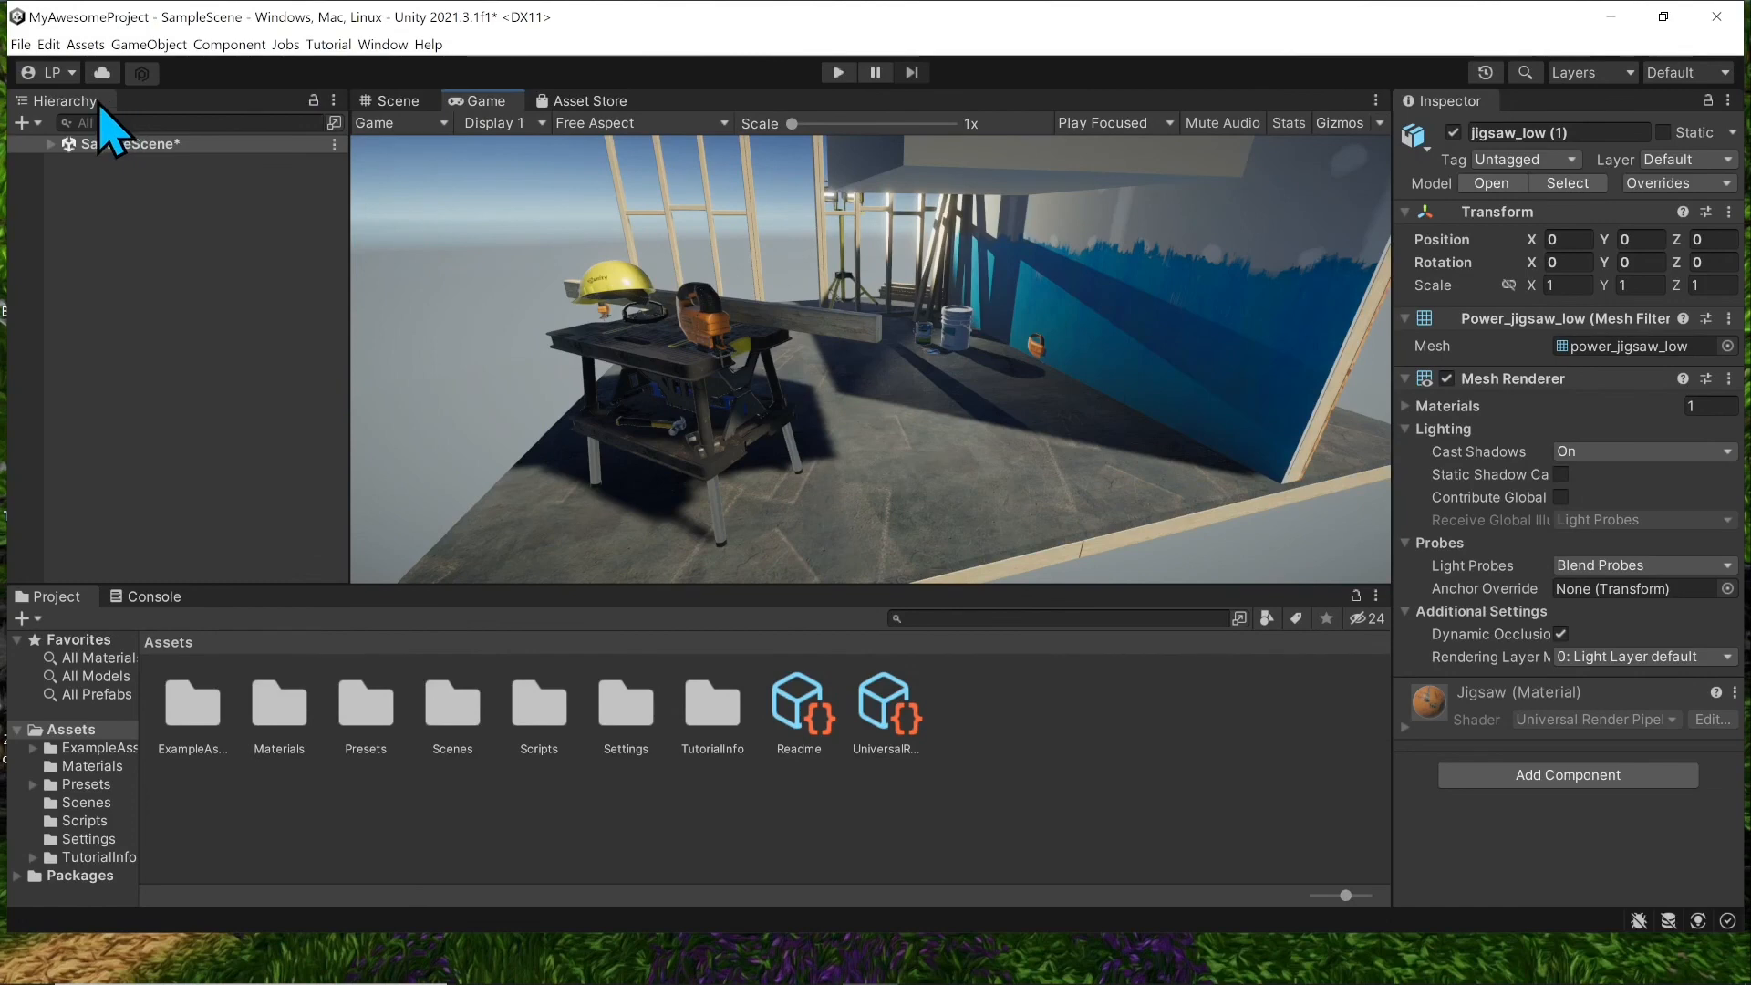
pyautogui.moveTo(87, 102); pyautogui.dragTo(588, 315)
pyautogui.moveTo(702, 460); pyautogui.dragTo(894, 329)
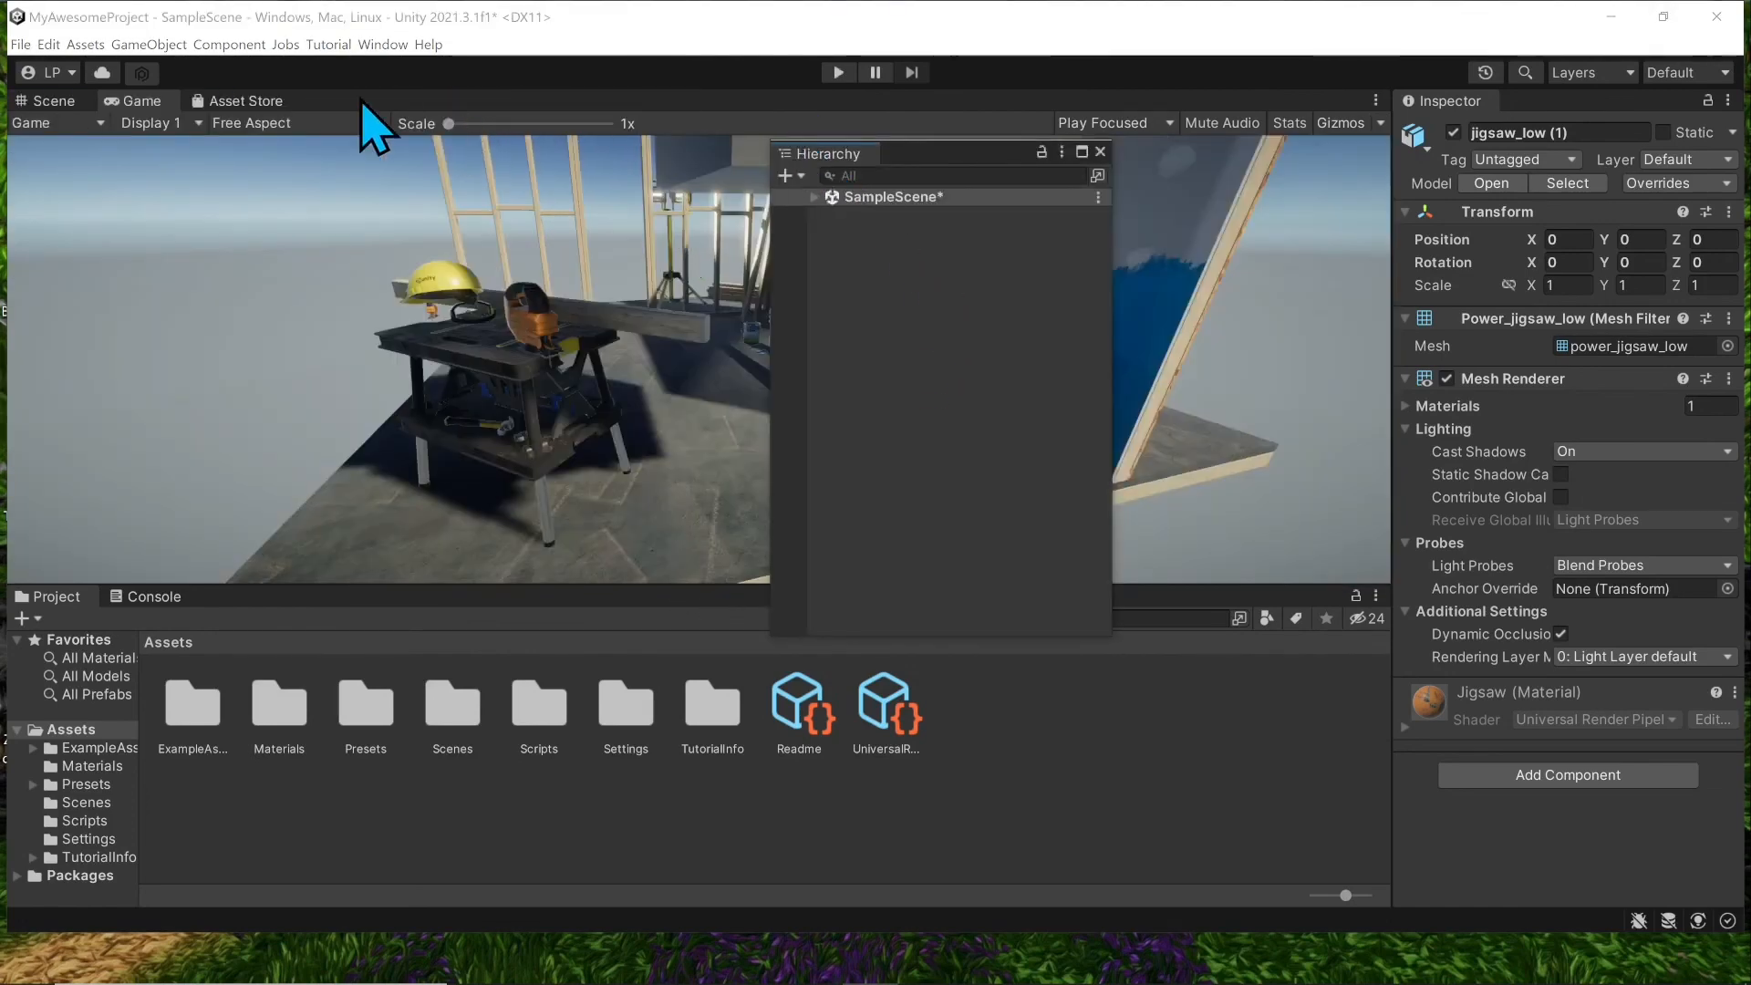
pyautogui.moveTo(54, 101); pyautogui.dragTo(510, 420)
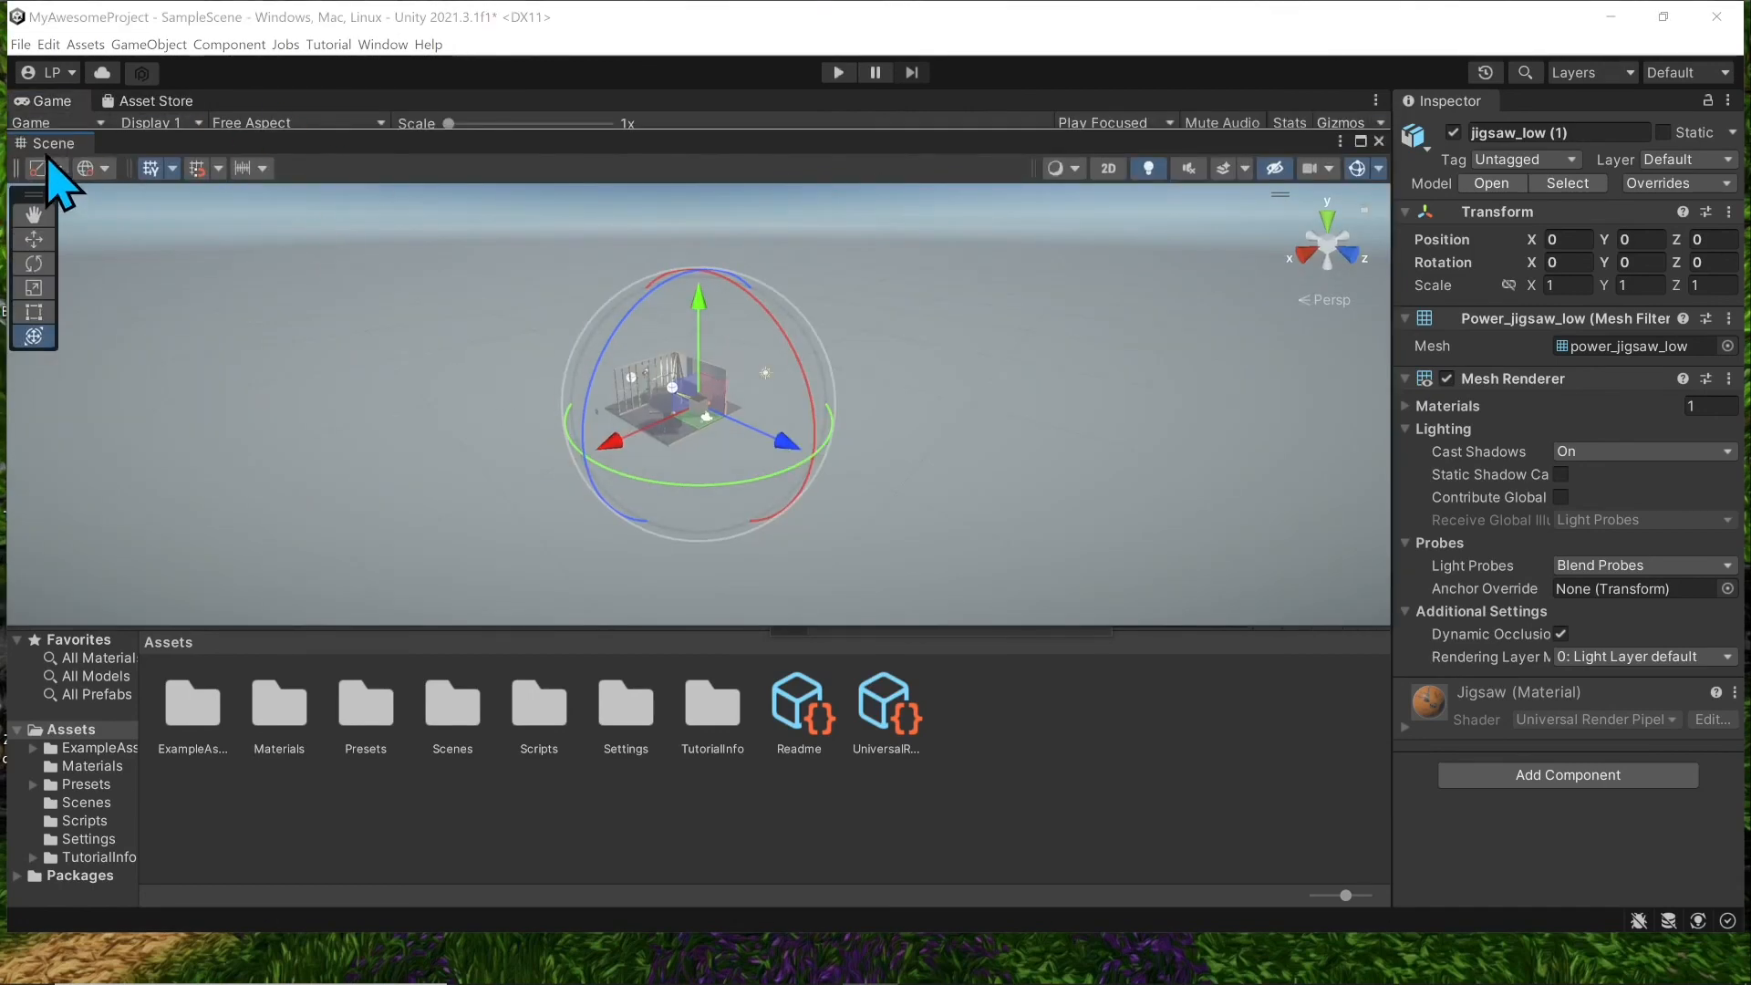
pyautogui.moveTo(47, 153); pyautogui.dragTo(447, 682)
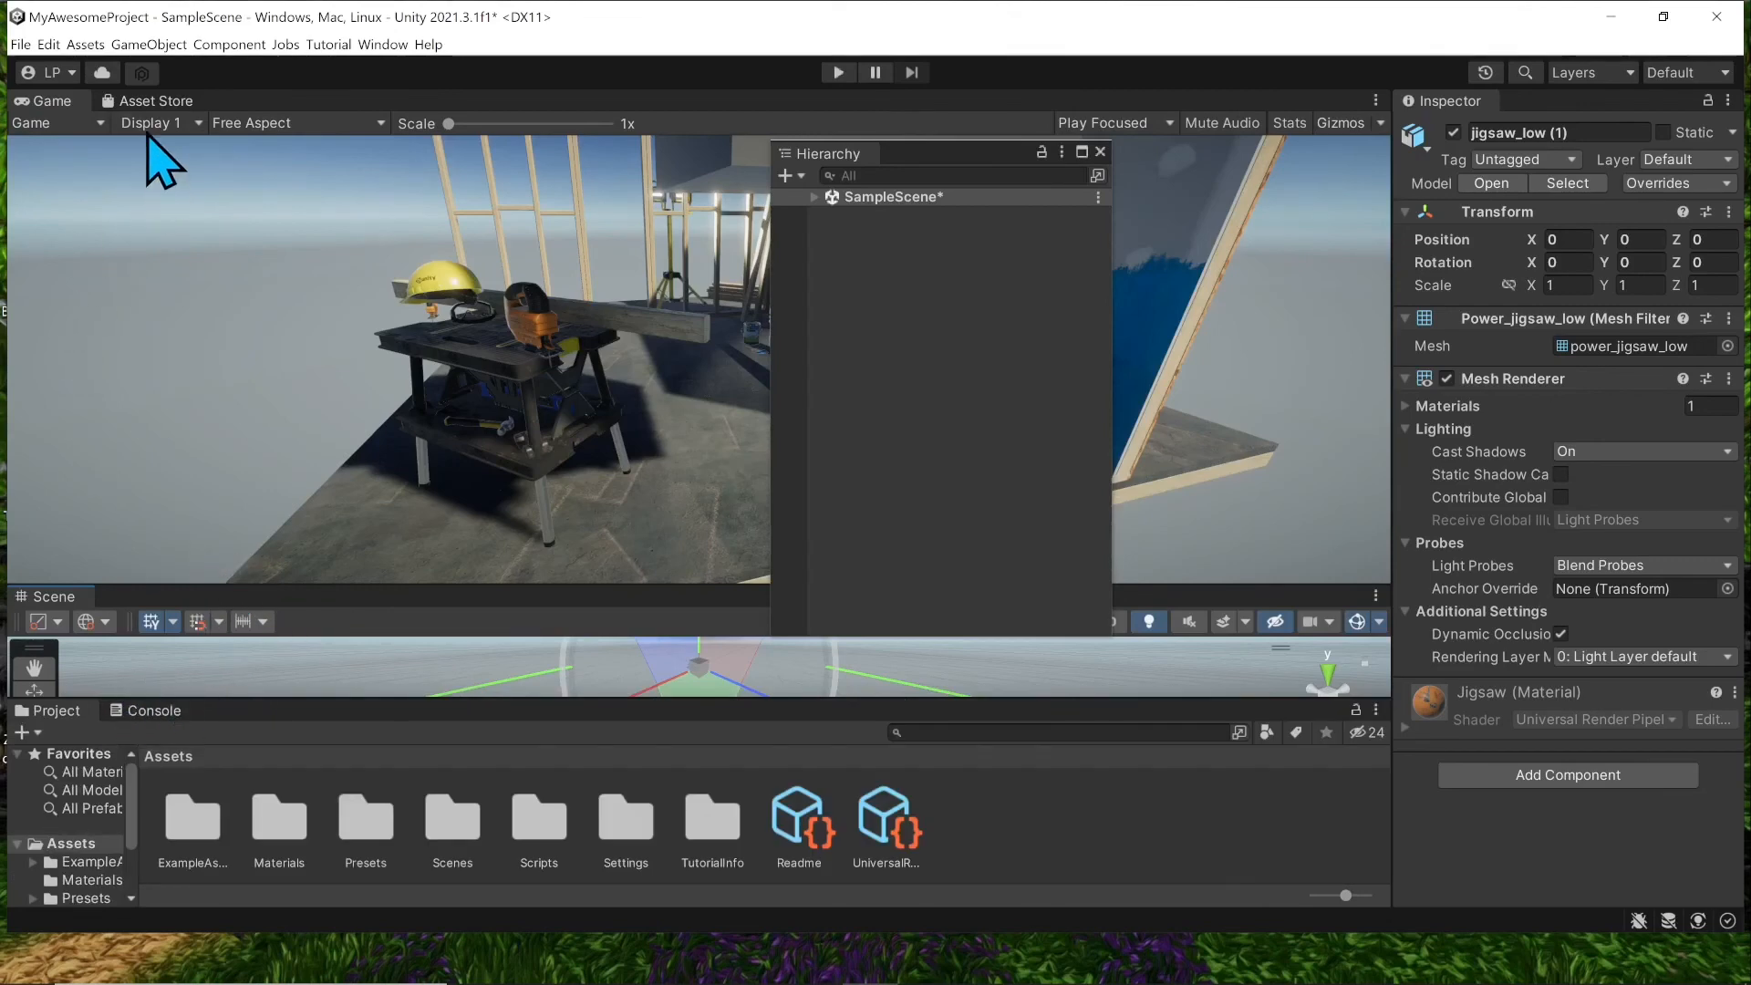
pyautogui.moveTo(163, 101); pyautogui.dragTo(1591, 114)
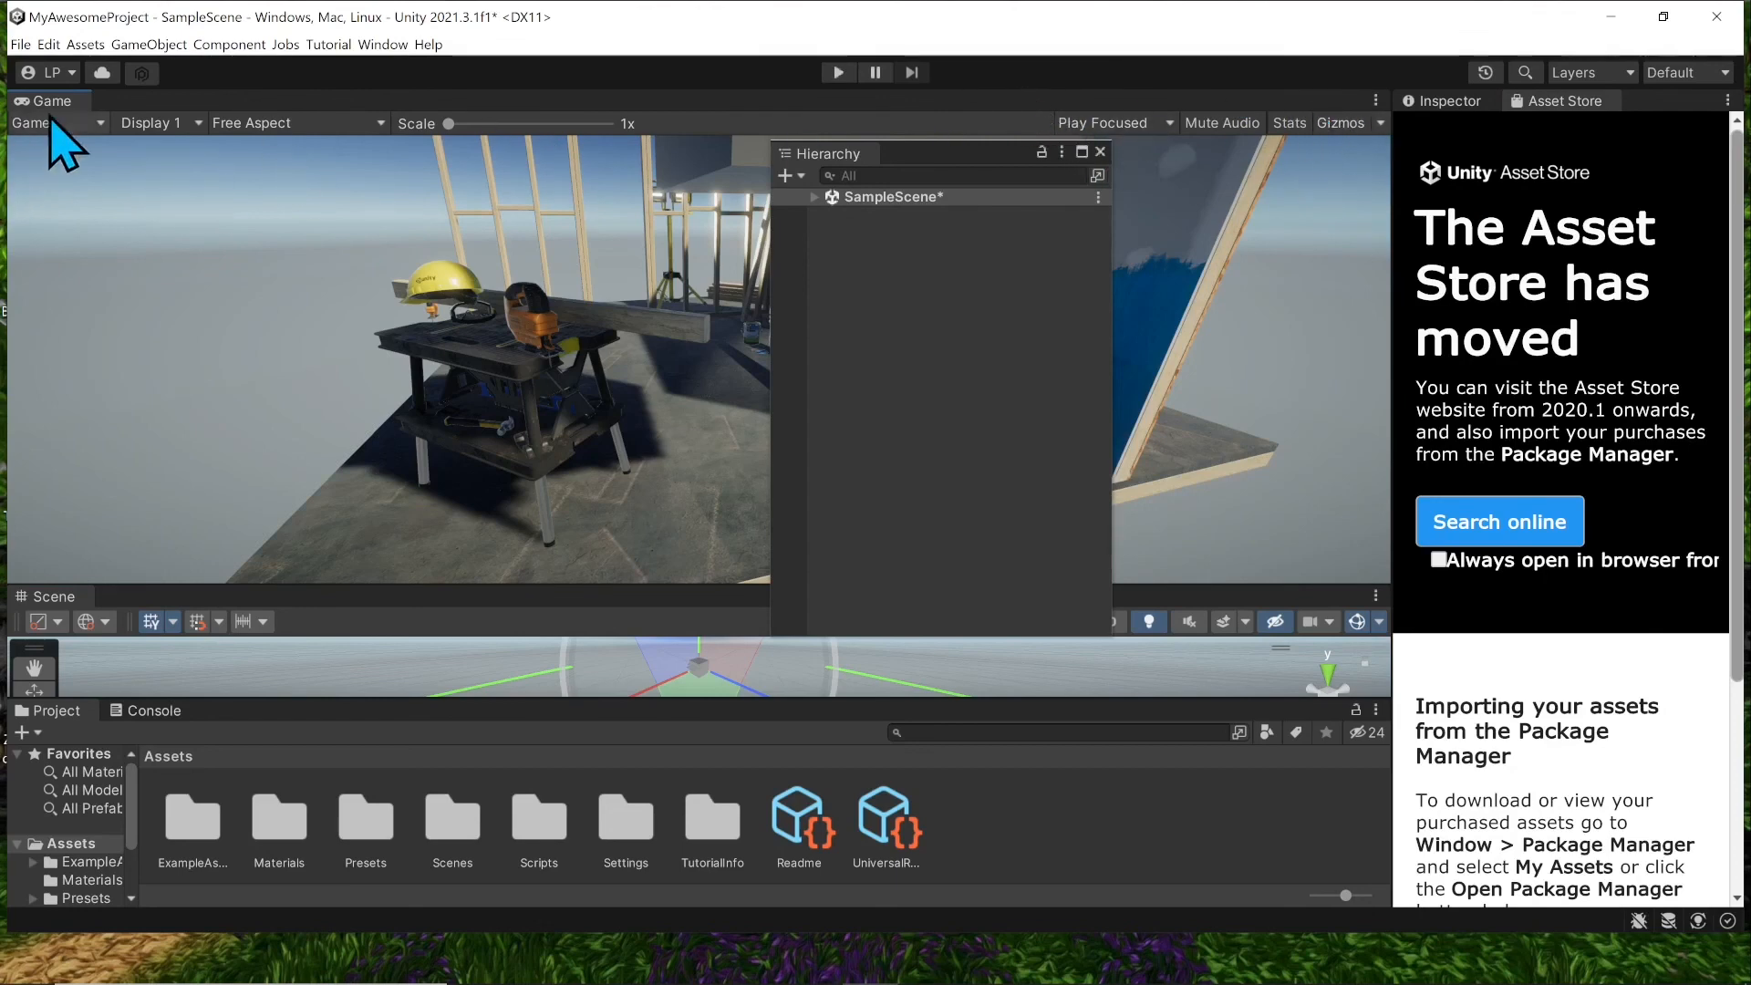
pyautogui.click(1376, 99)
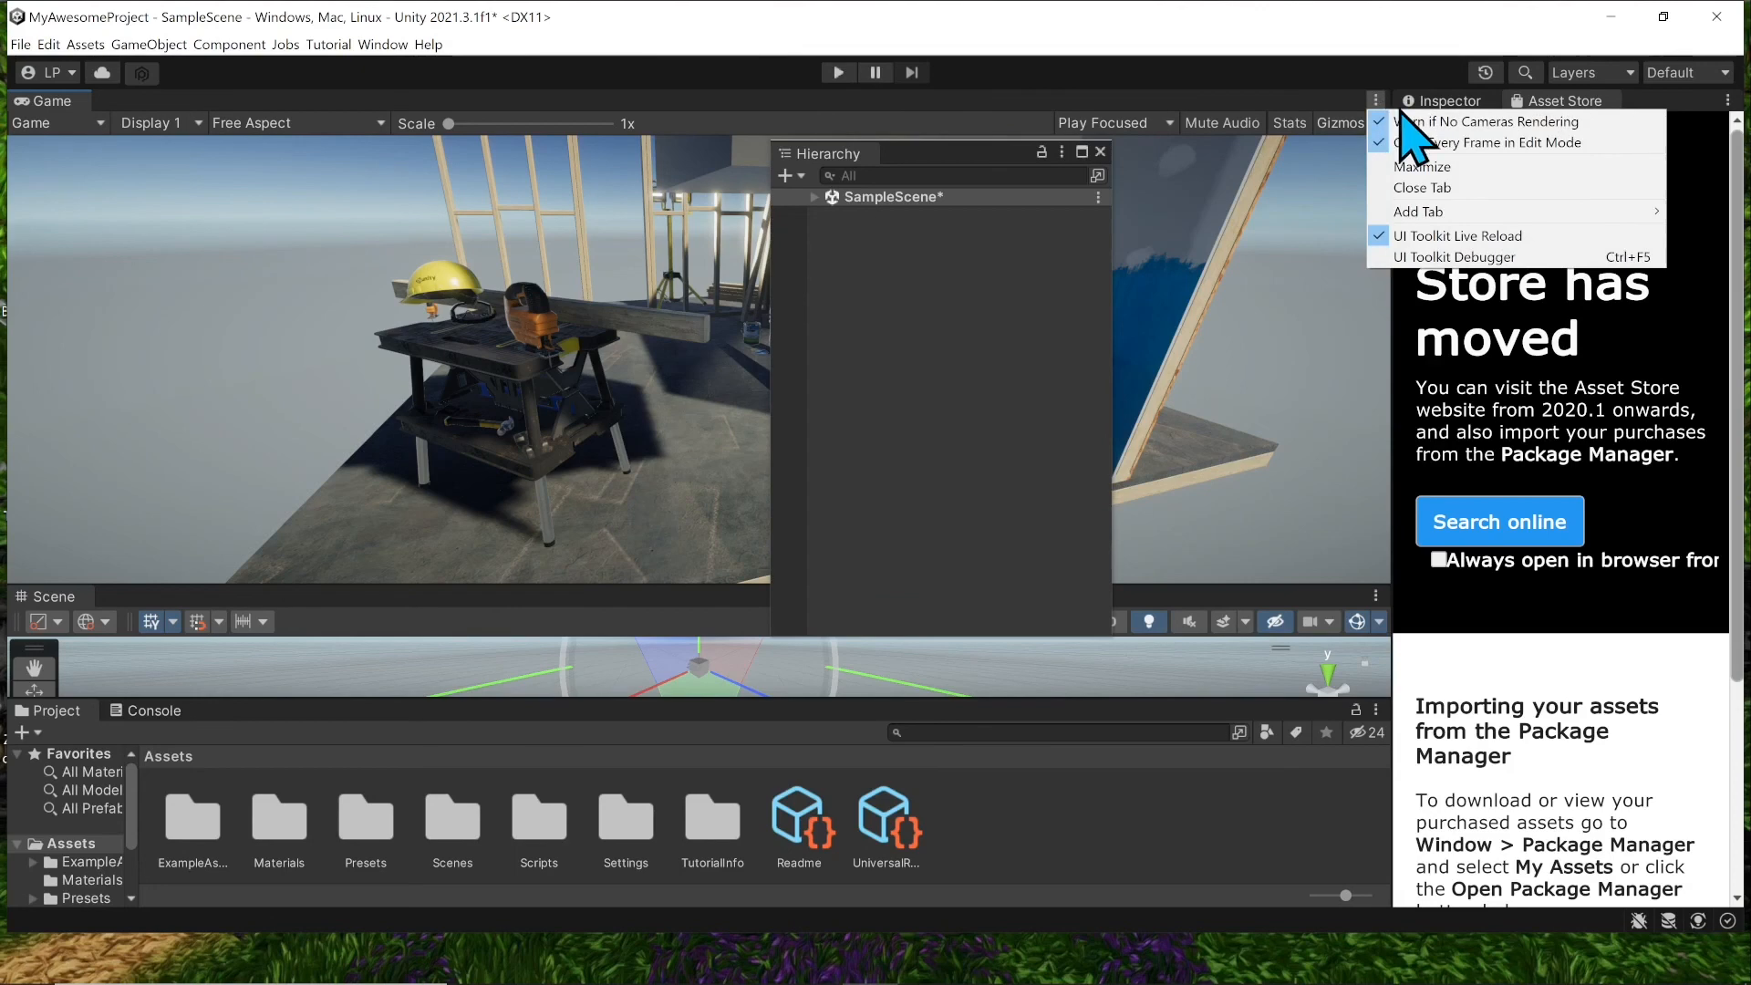
pyautogui.click(748, 119)
pyautogui.moveTo(57, 107); pyautogui.dragTo(258, 313)
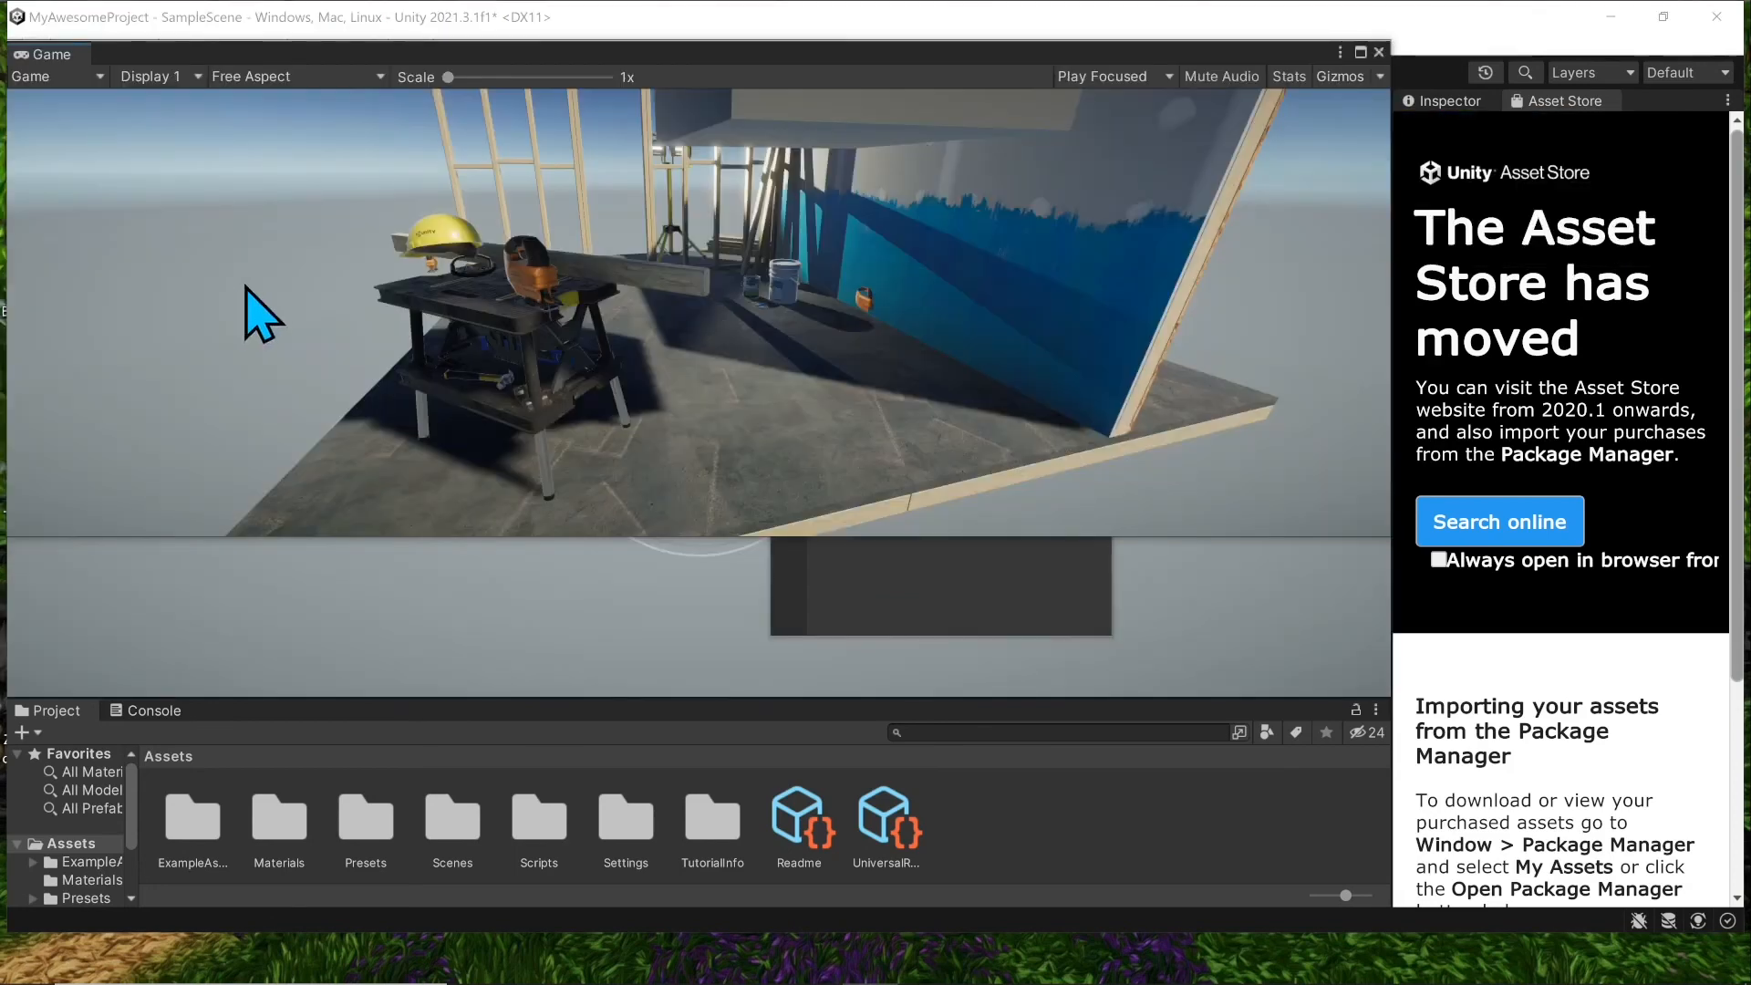
pyautogui.click(1379, 52)
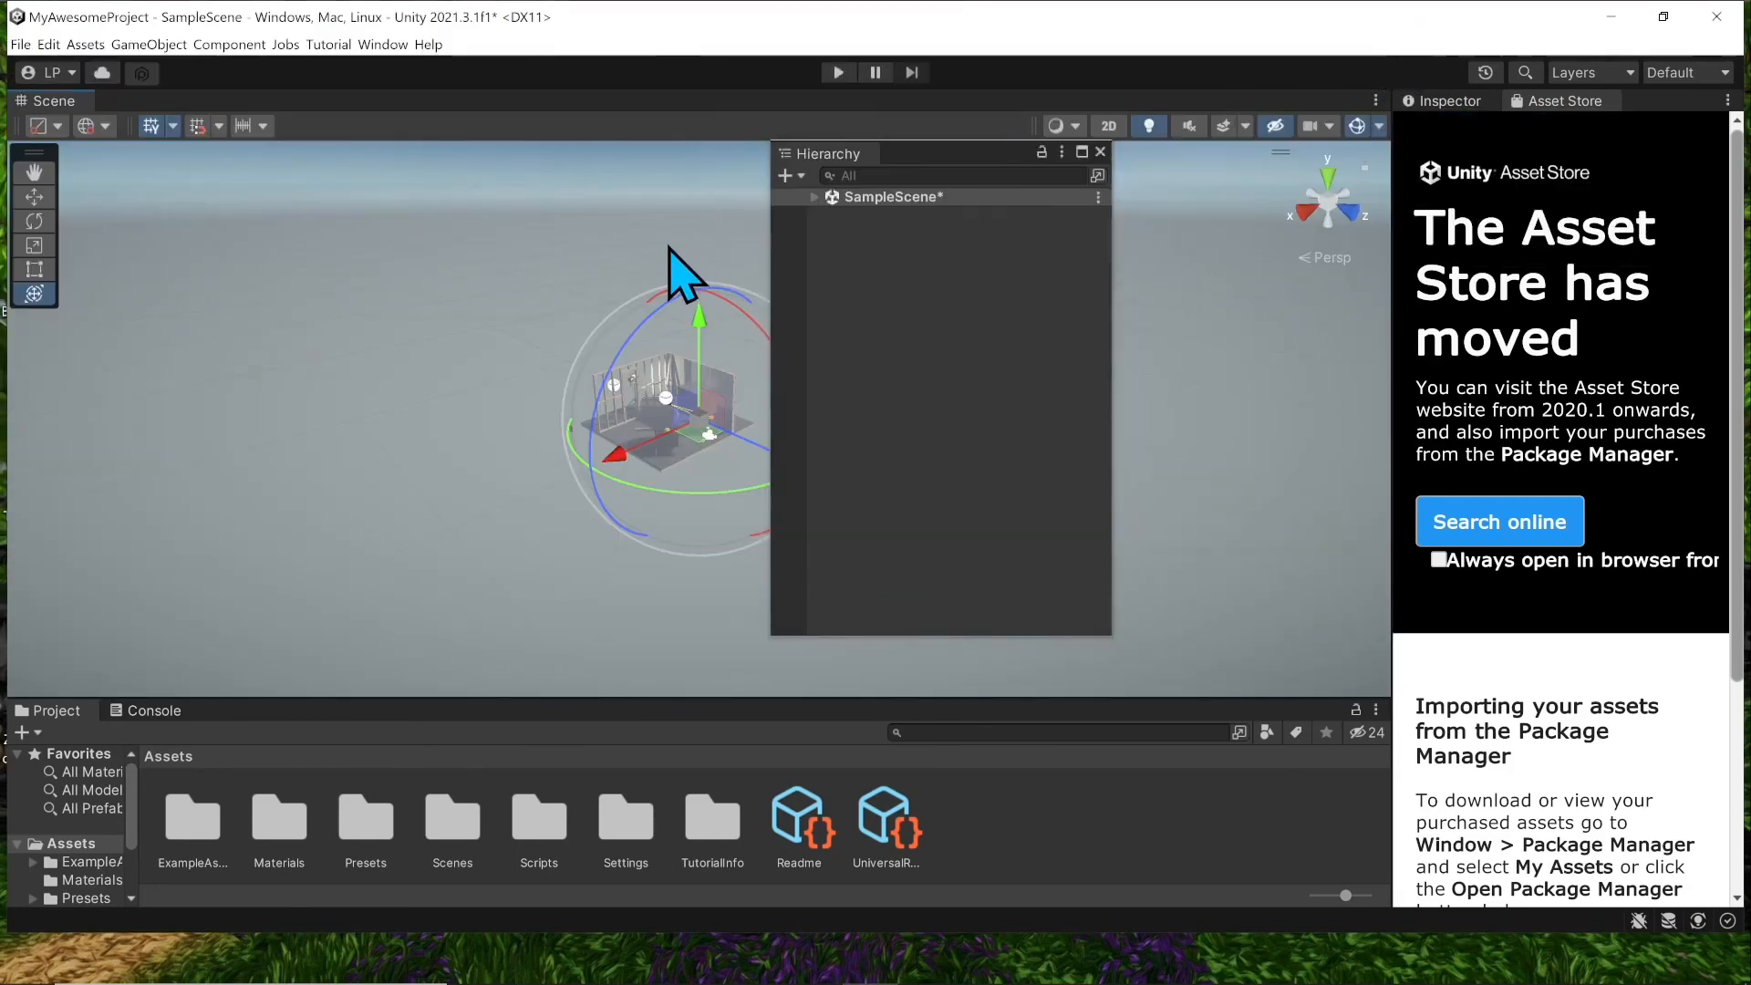
pyautogui.click(1686, 73)
pyautogui.click(1633, 138)
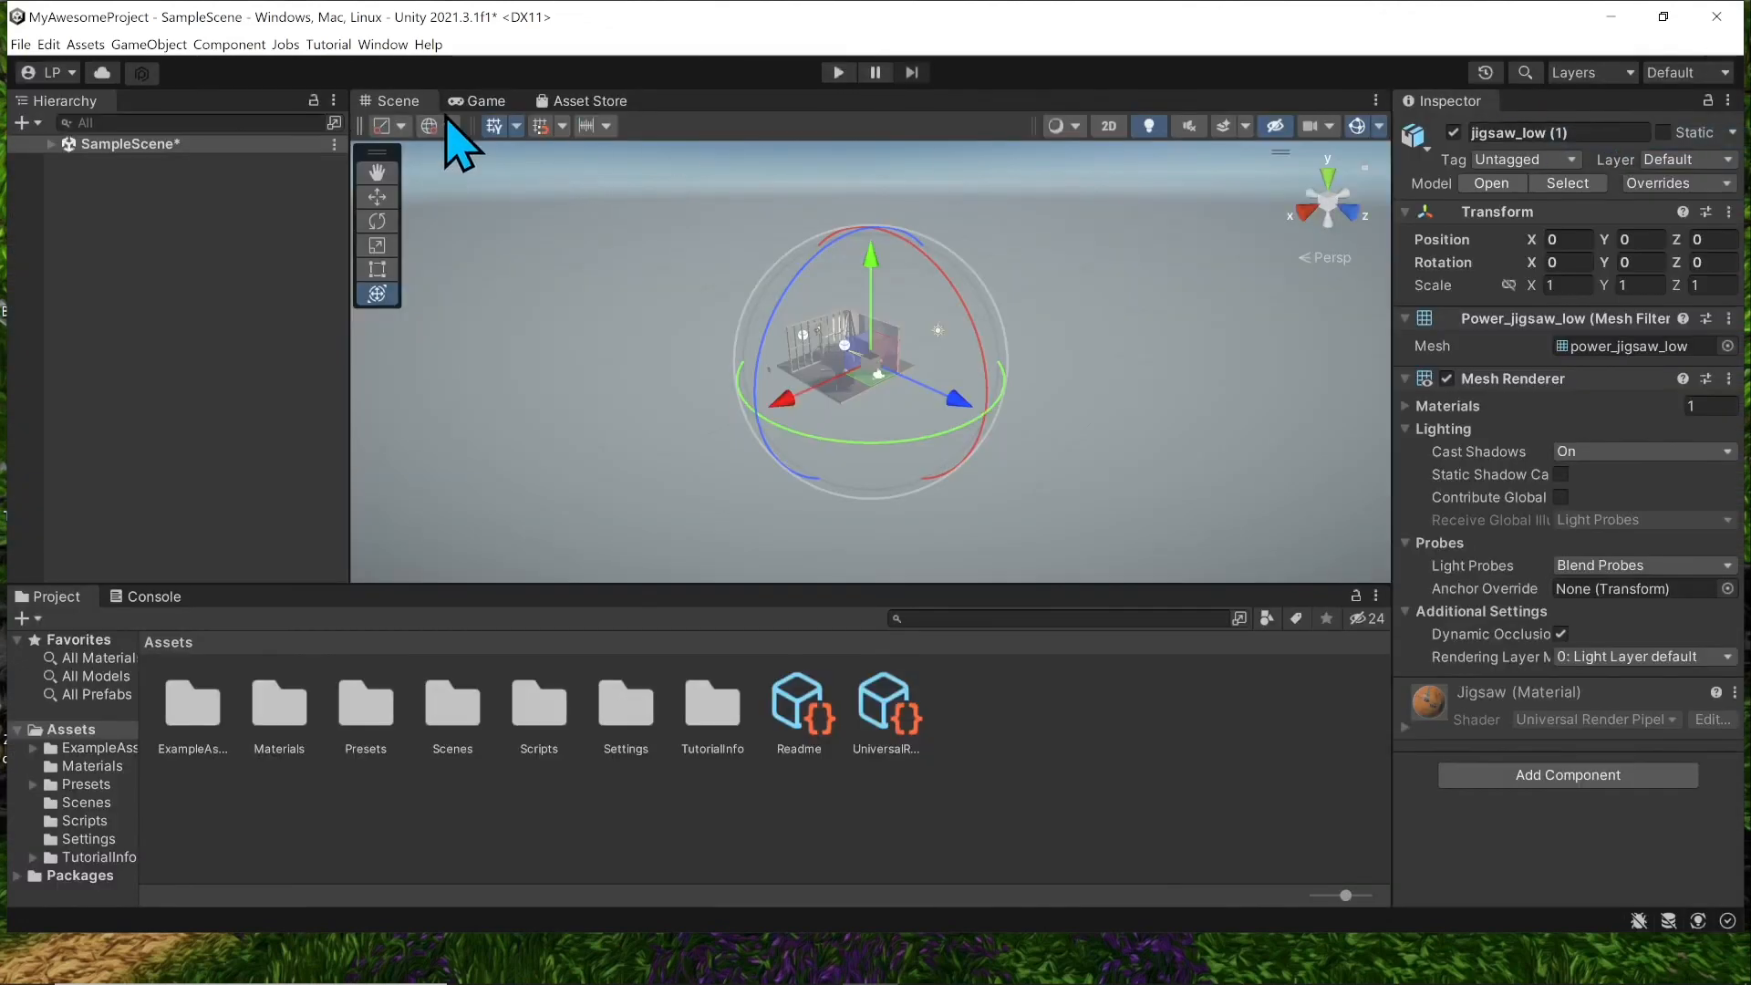
# Step: Float the Game view into its own window, close it, and narrow the Hierarchy
pyautogui.click(477, 102)
pyautogui.moveTo(477, 102); pyautogui.dragTo(775, 411)
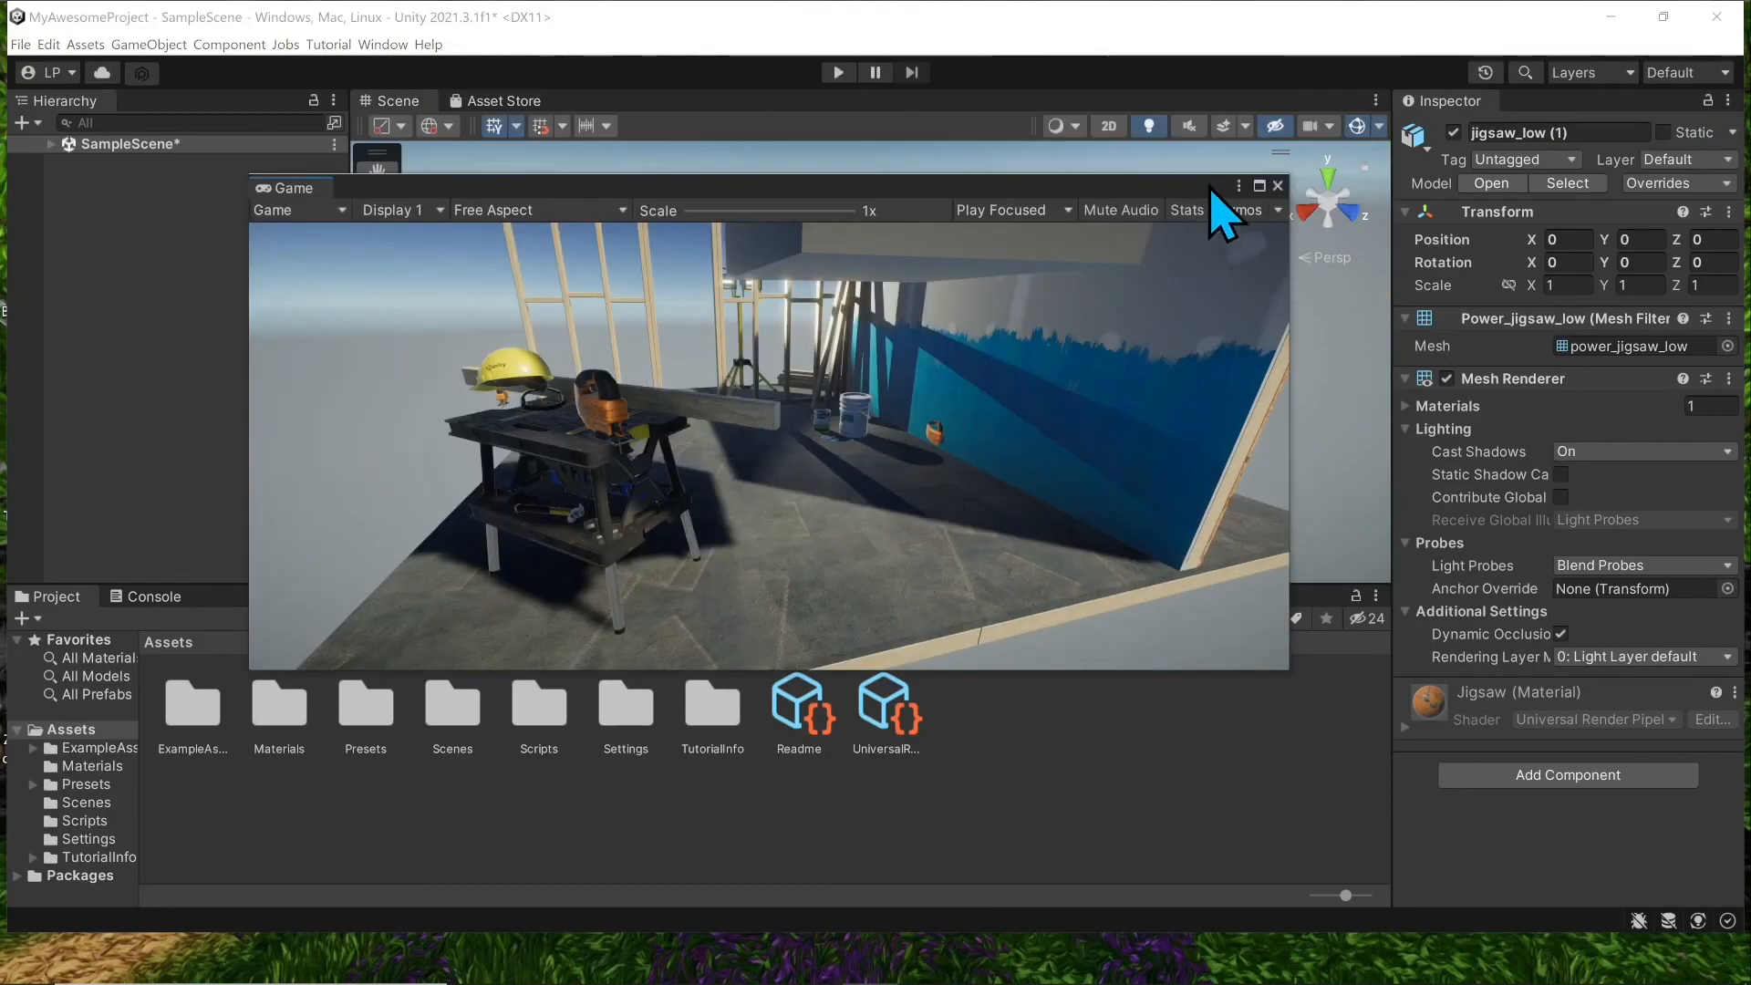
pyautogui.click(1278, 186)
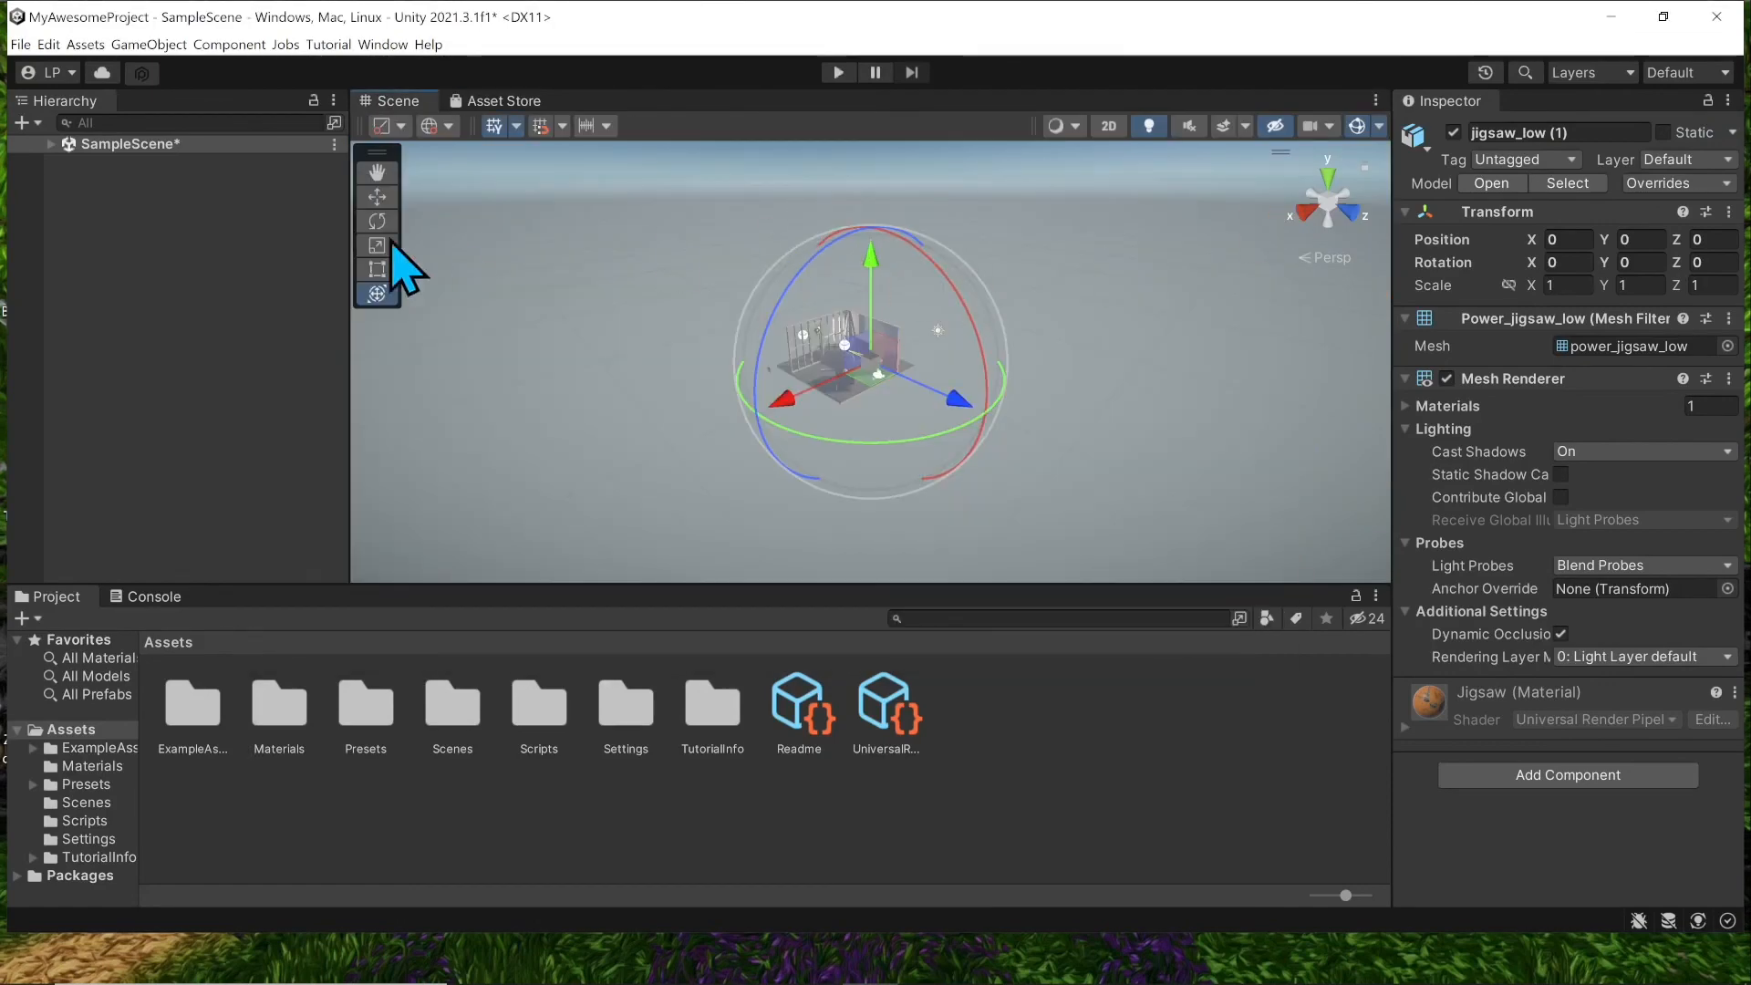
pyautogui.moveTo(352, 403); pyautogui.dragTo(292, 383)
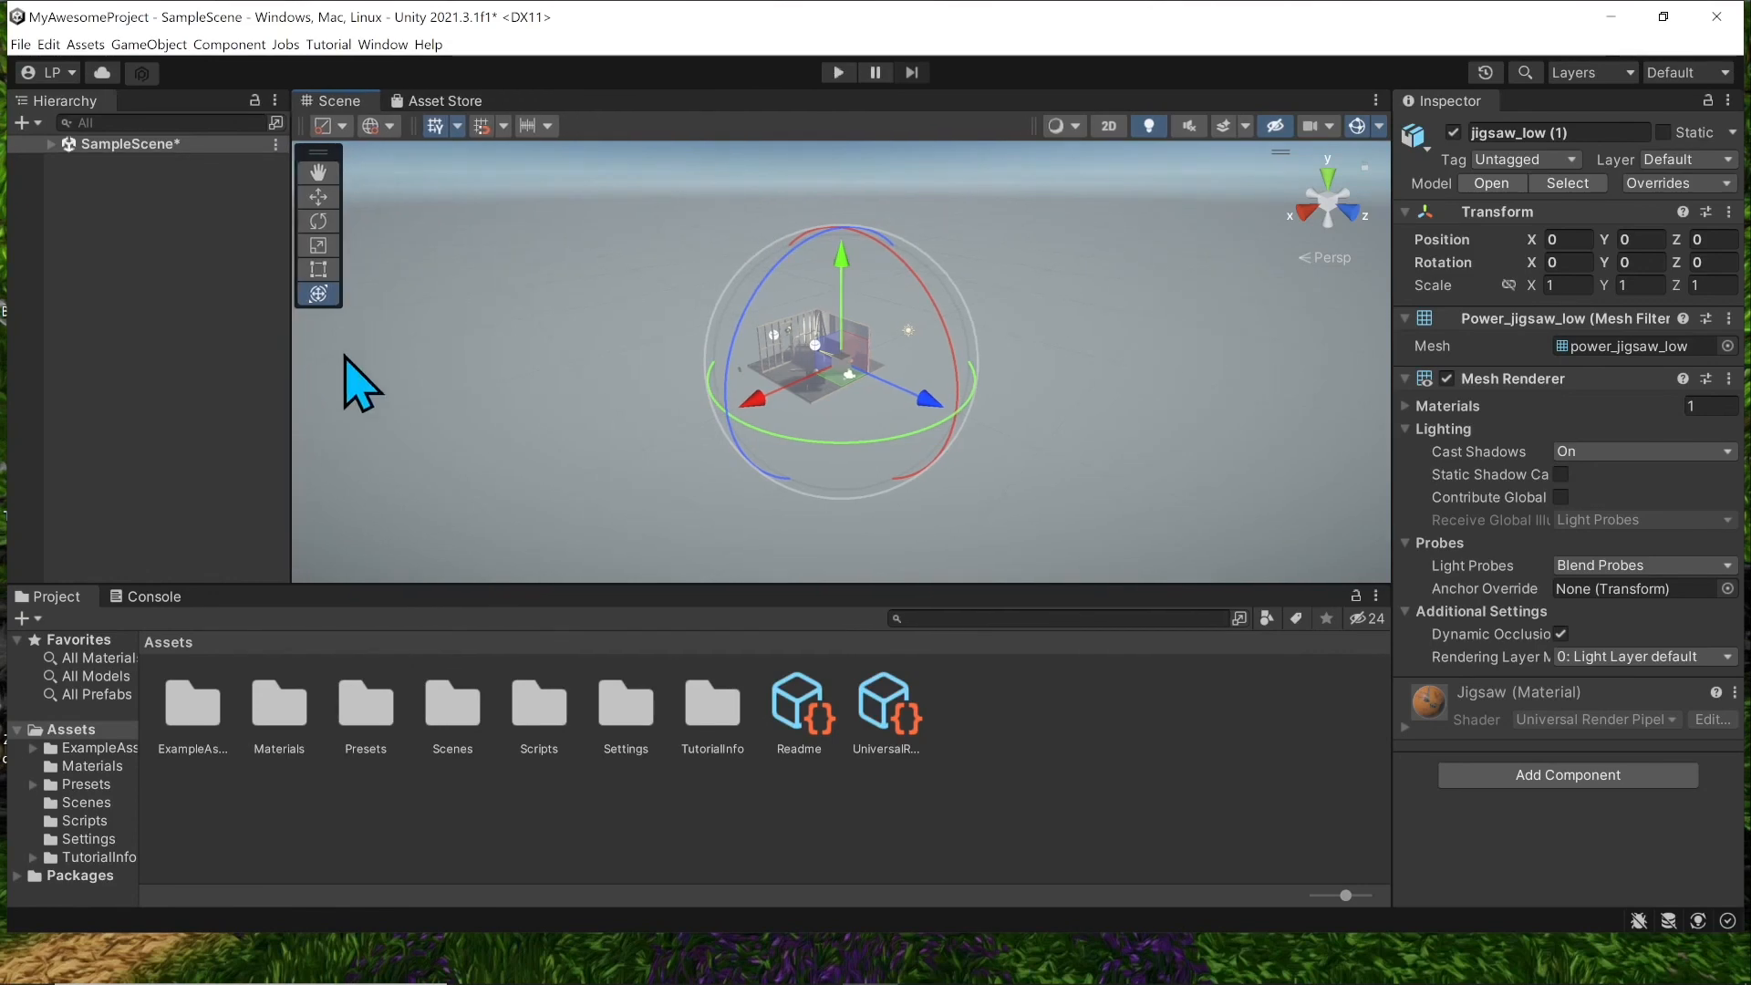
# Step: Add a Game tab beside the Scene view and display the camera's view
pyautogui.click(1376, 100)
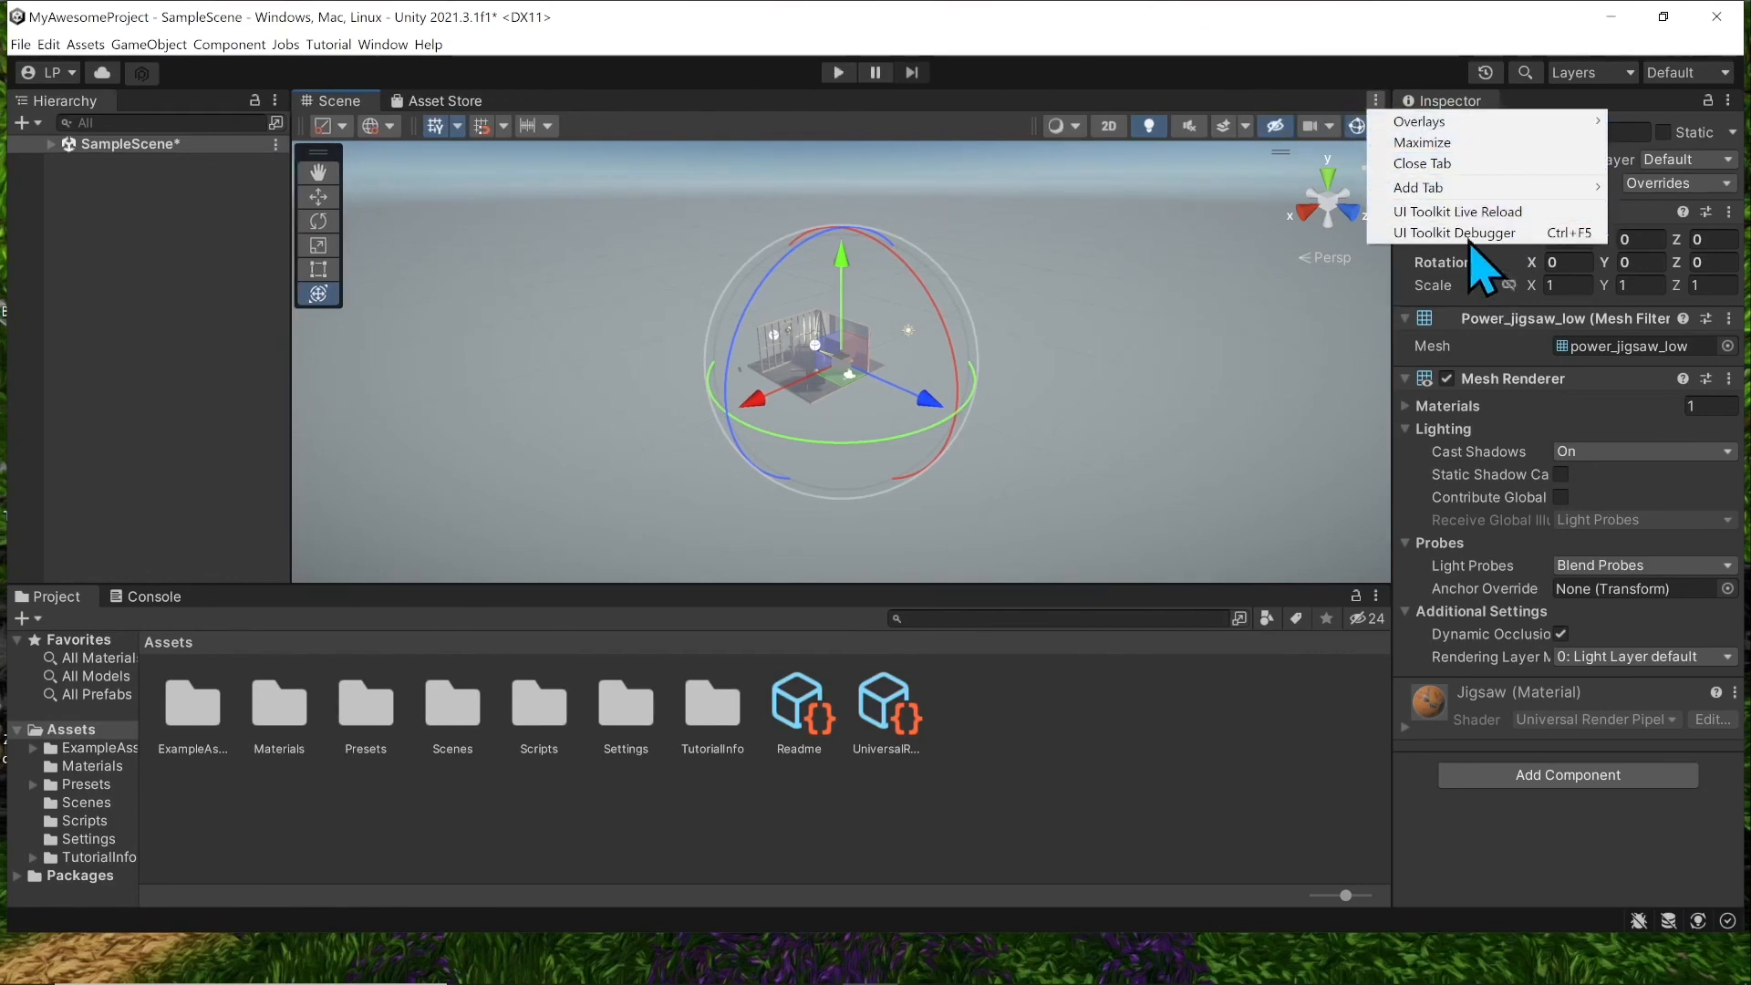
pyautogui.moveTo(1496, 188)
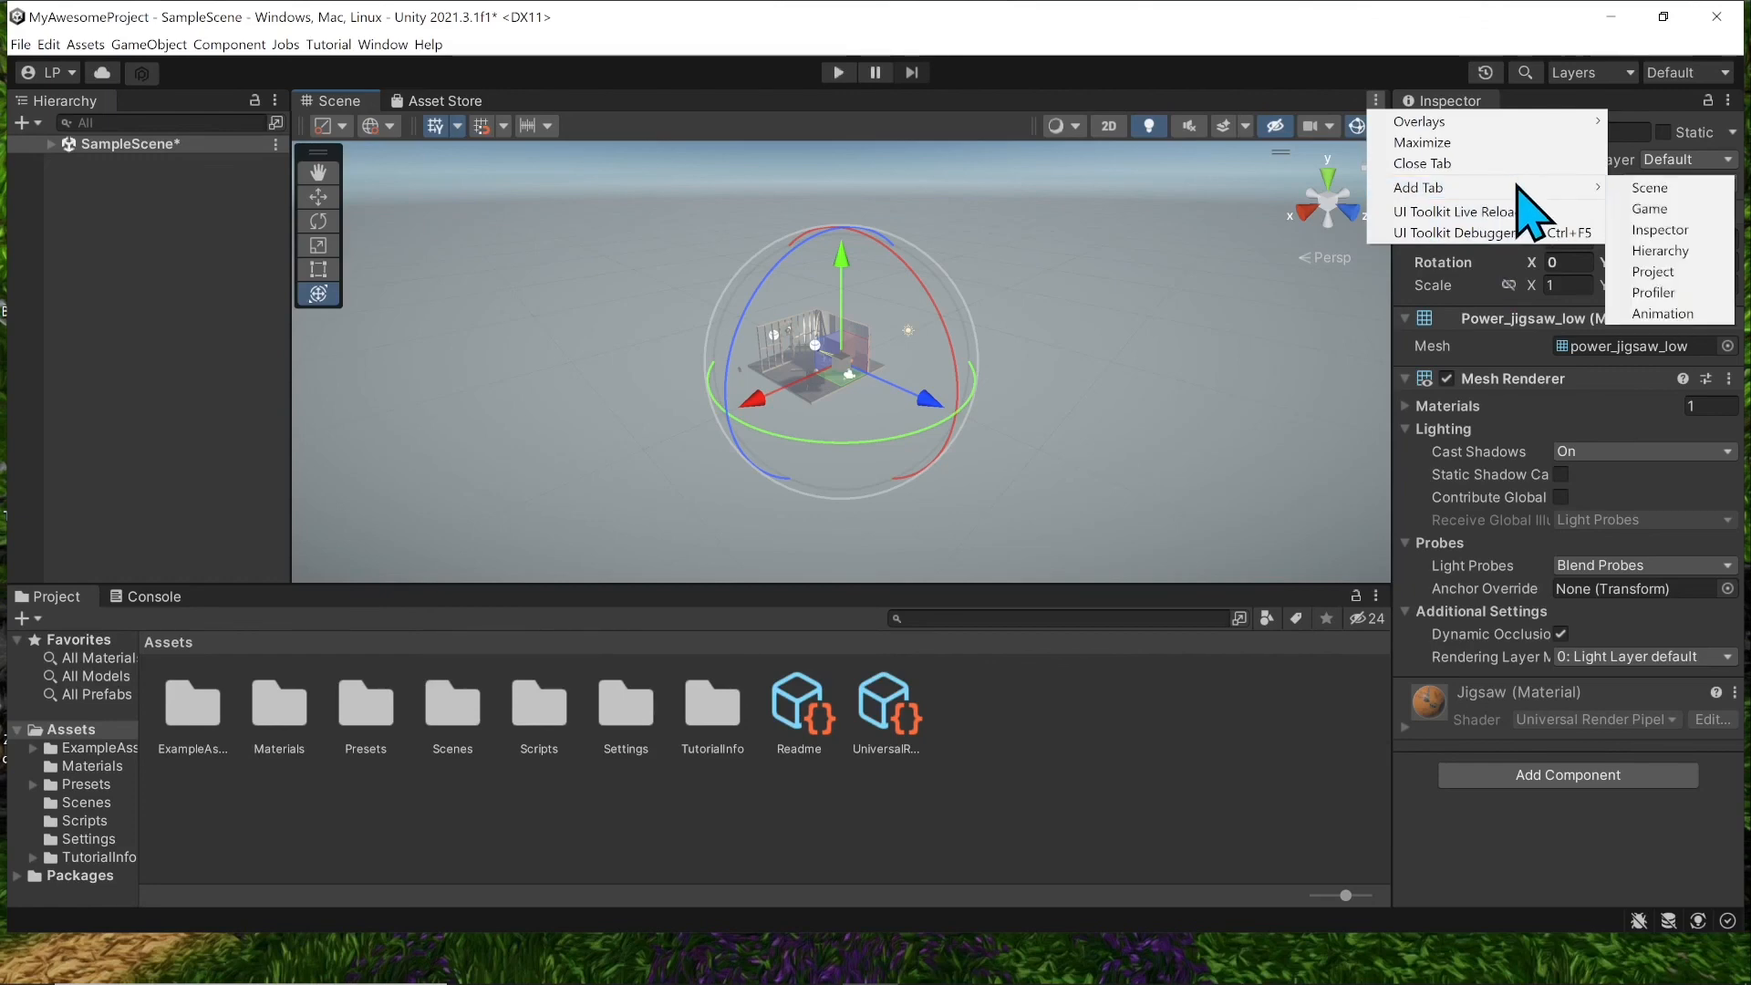
pyautogui.click(1686, 210)
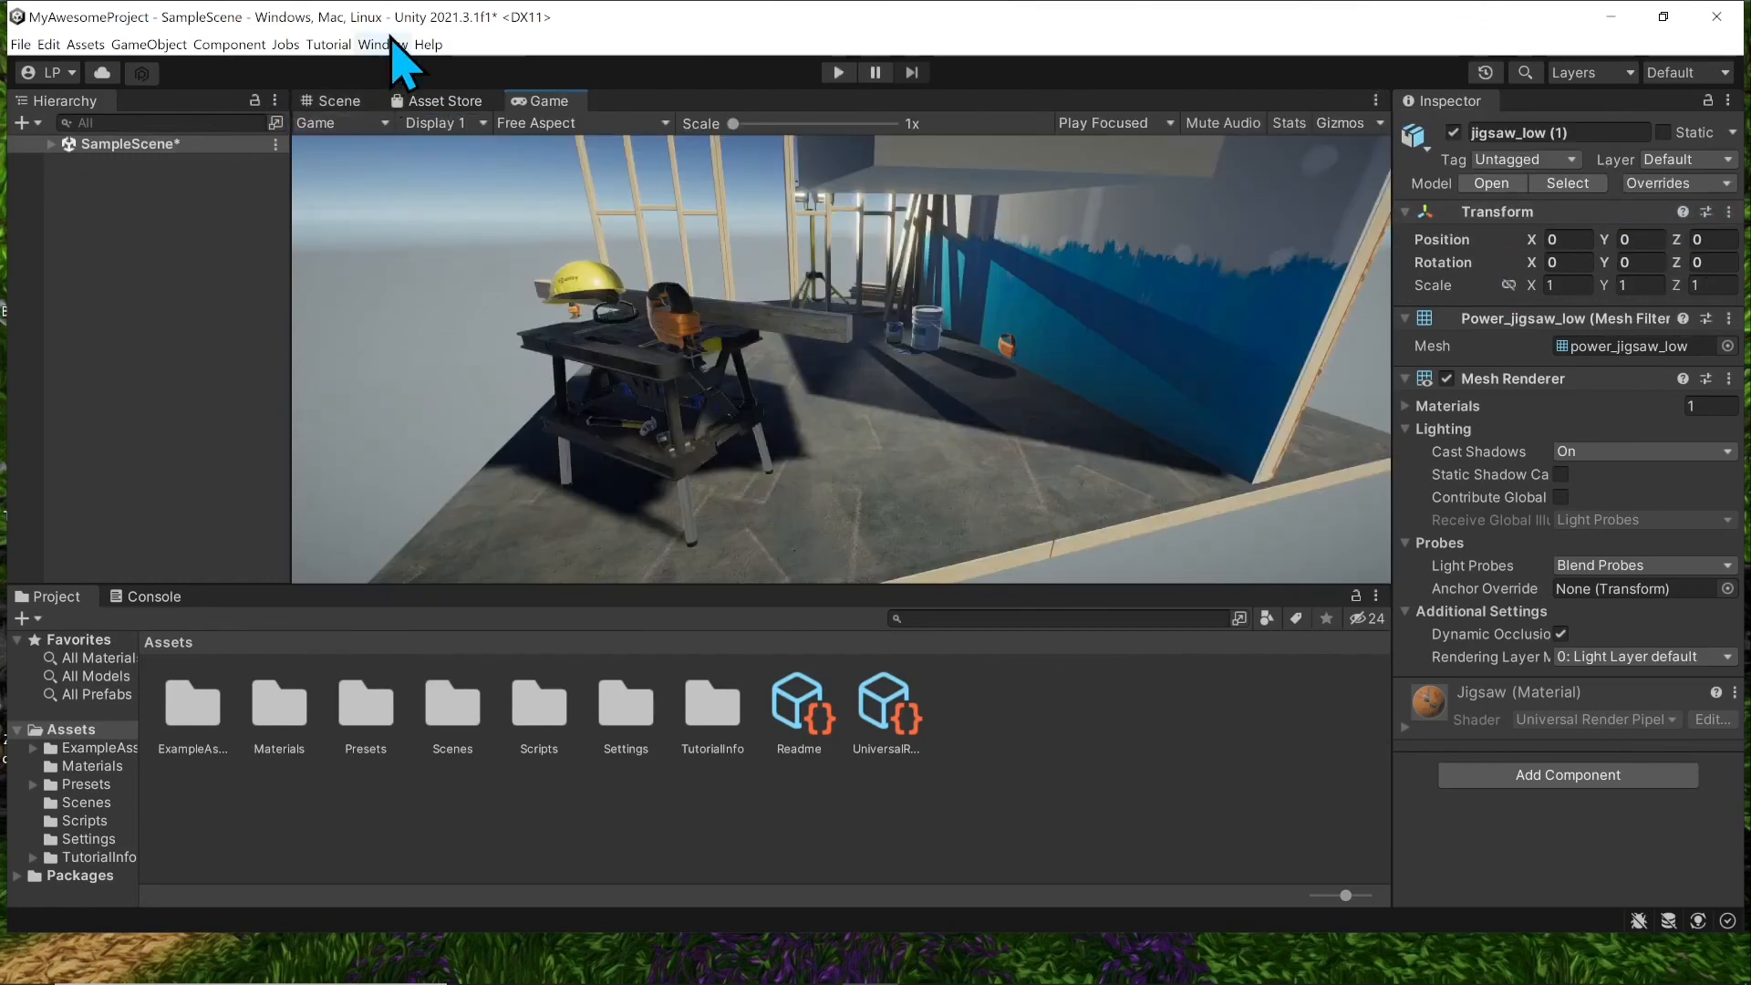
pyautogui.click(383, 45)
pyautogui.moveTo(562, 70)
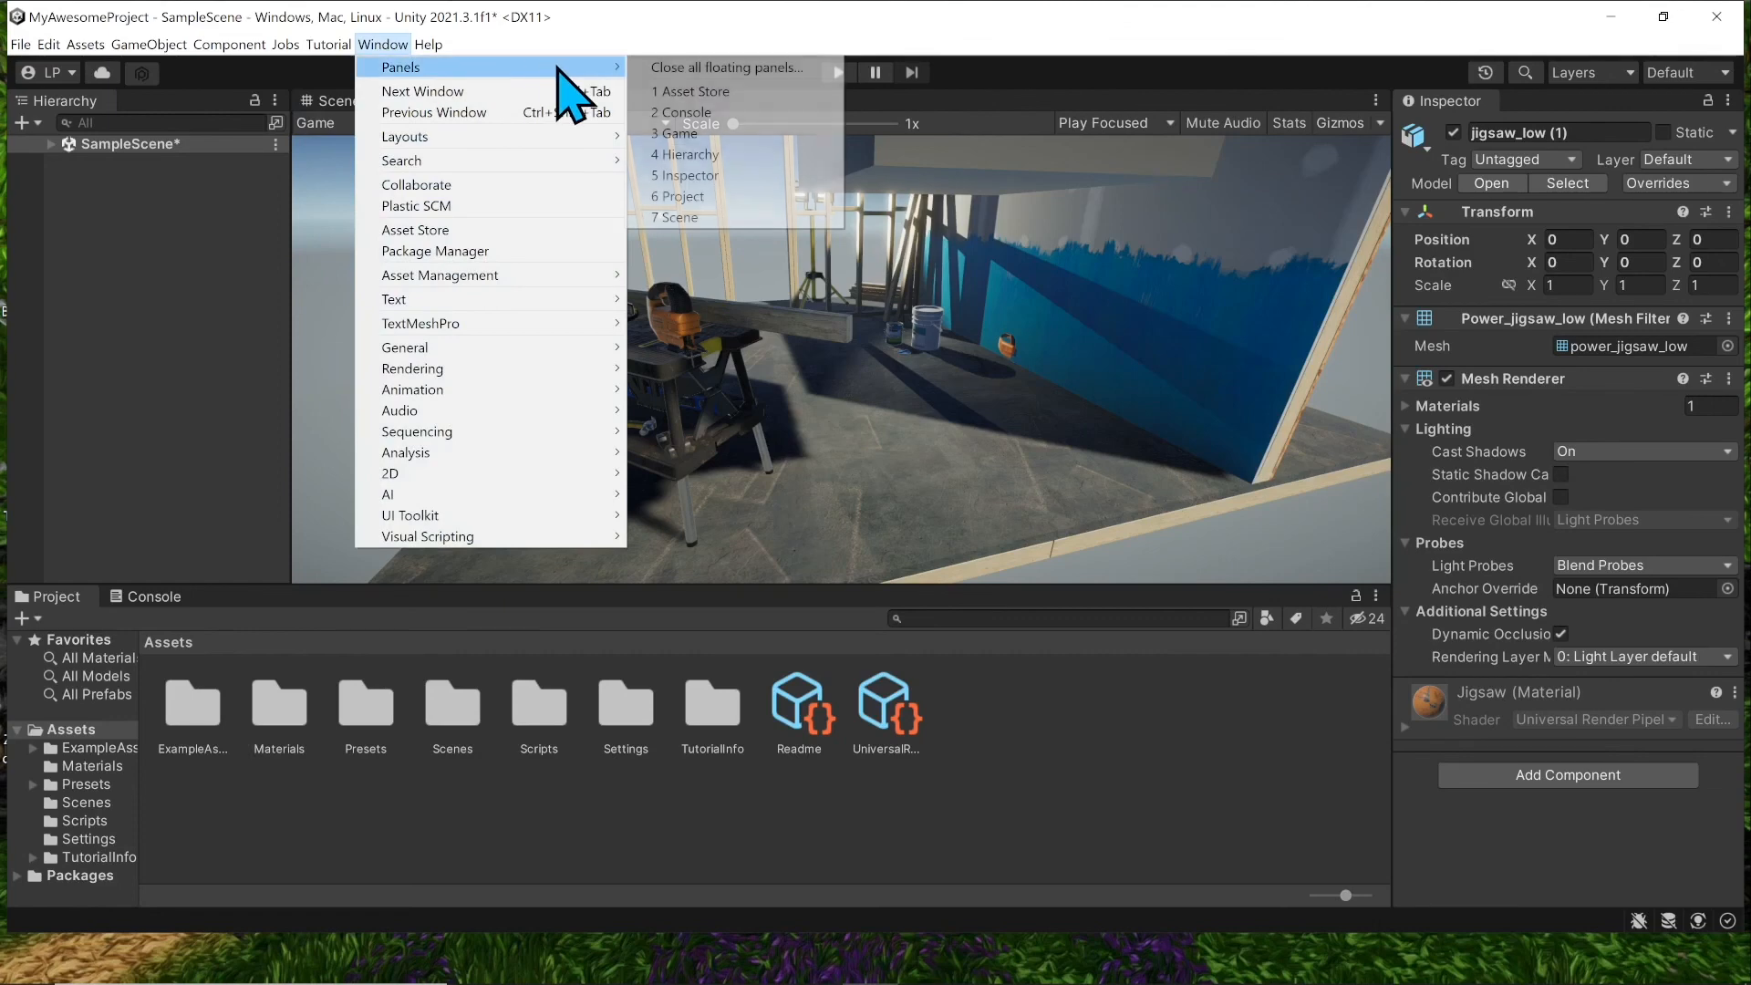
pyautogui.click(769, 134)
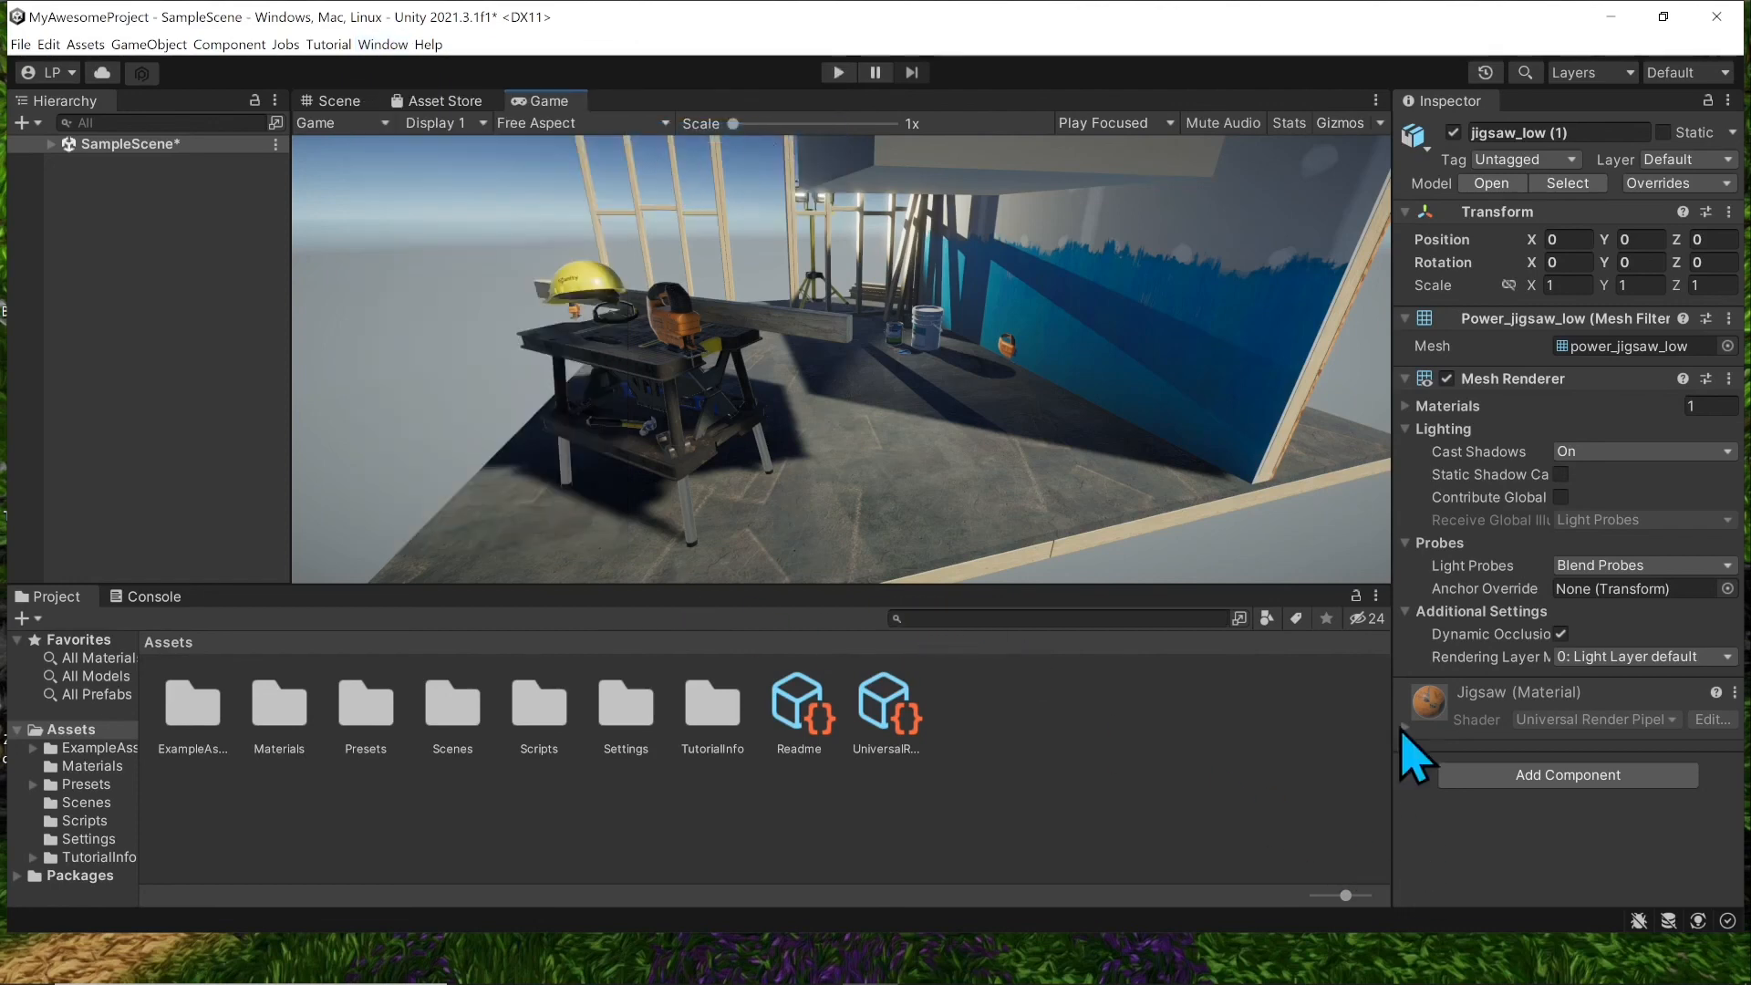